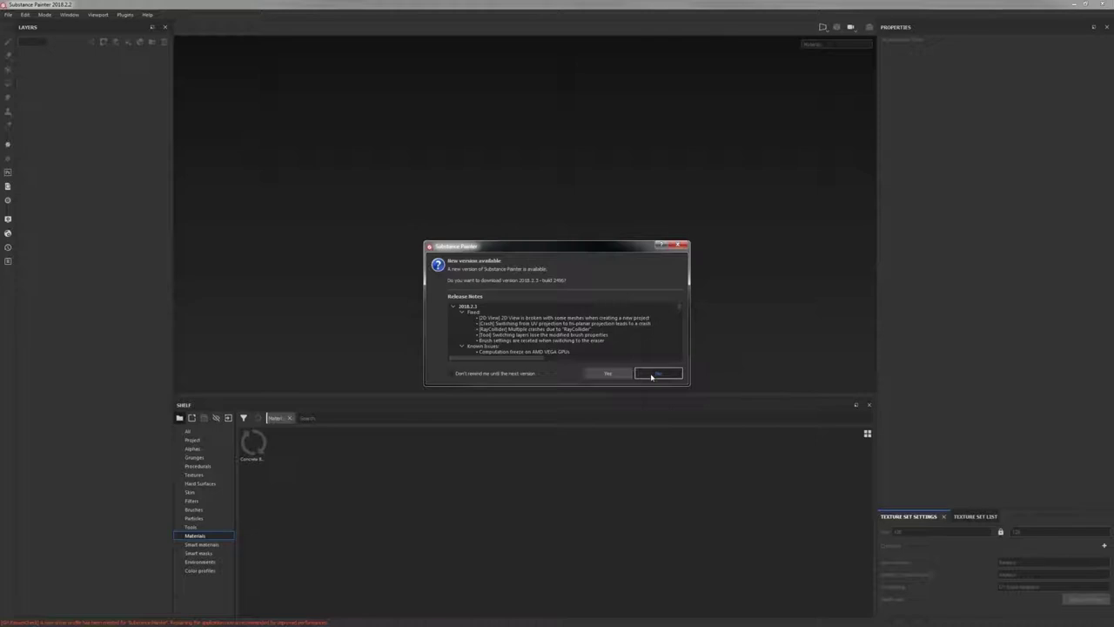
Step: Decline the new version download and restore the empty program window to a smaller floating size
click(654, 374)
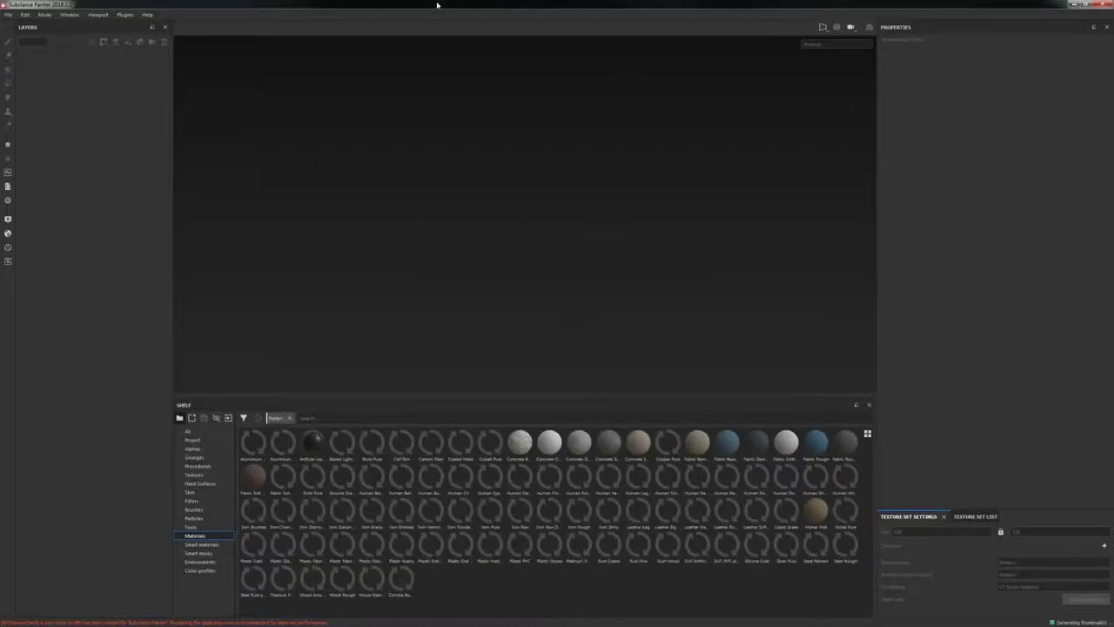
drag(438, 5, 475, 29)
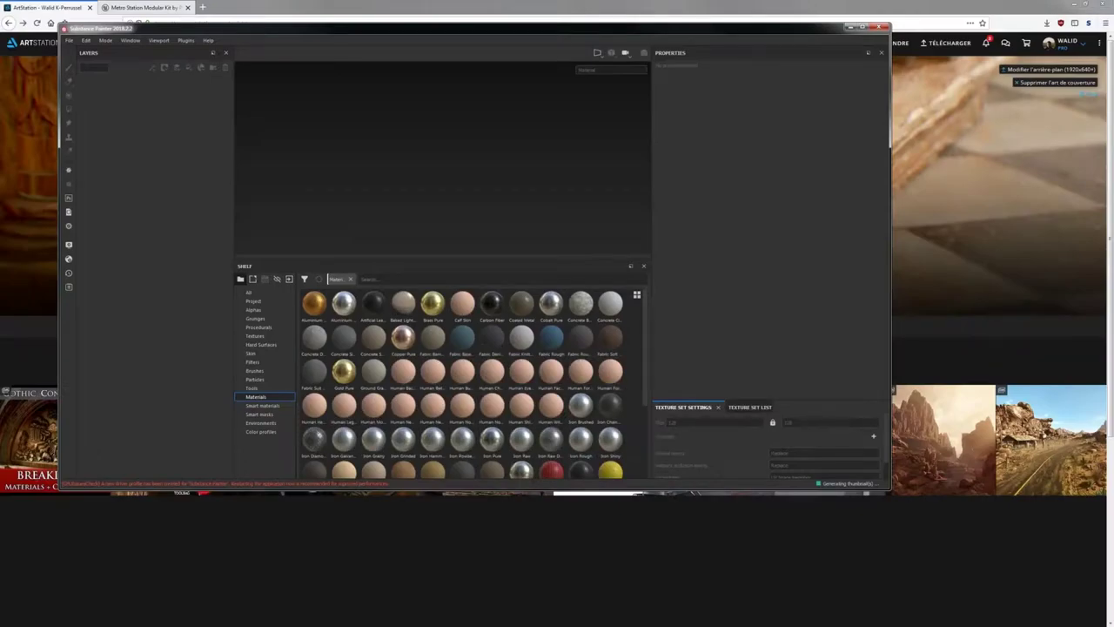
key(alt+Tab)
key(alt+Tab)
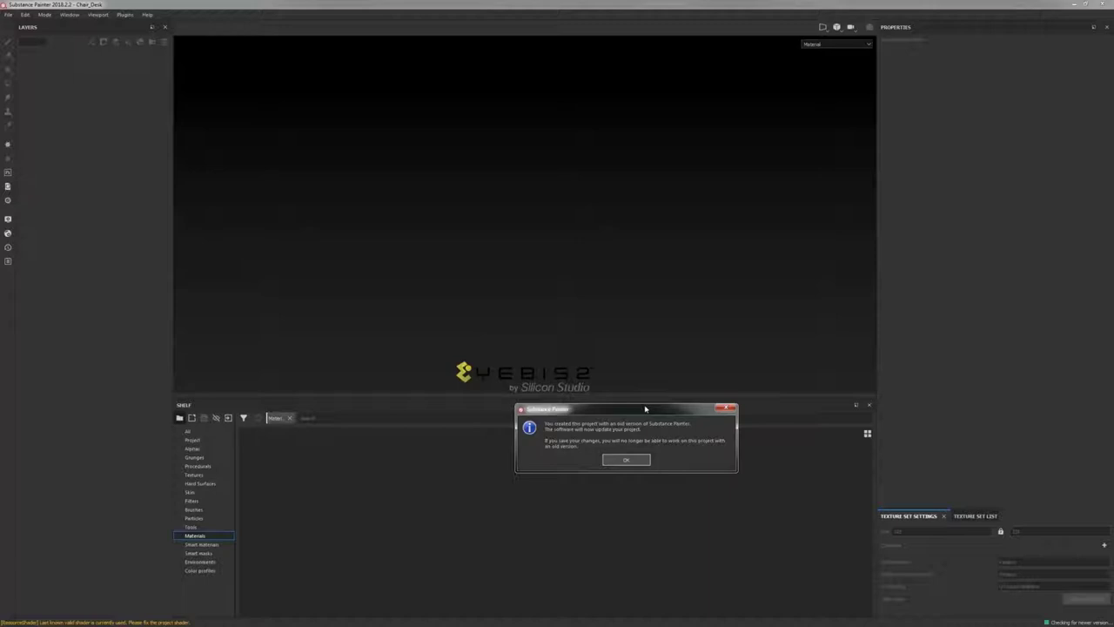
Step: Clear the Chair_Desk project's update notice and version prompt, declining the download, and minimize the empty second window
drag(646, 409, 504, 321)
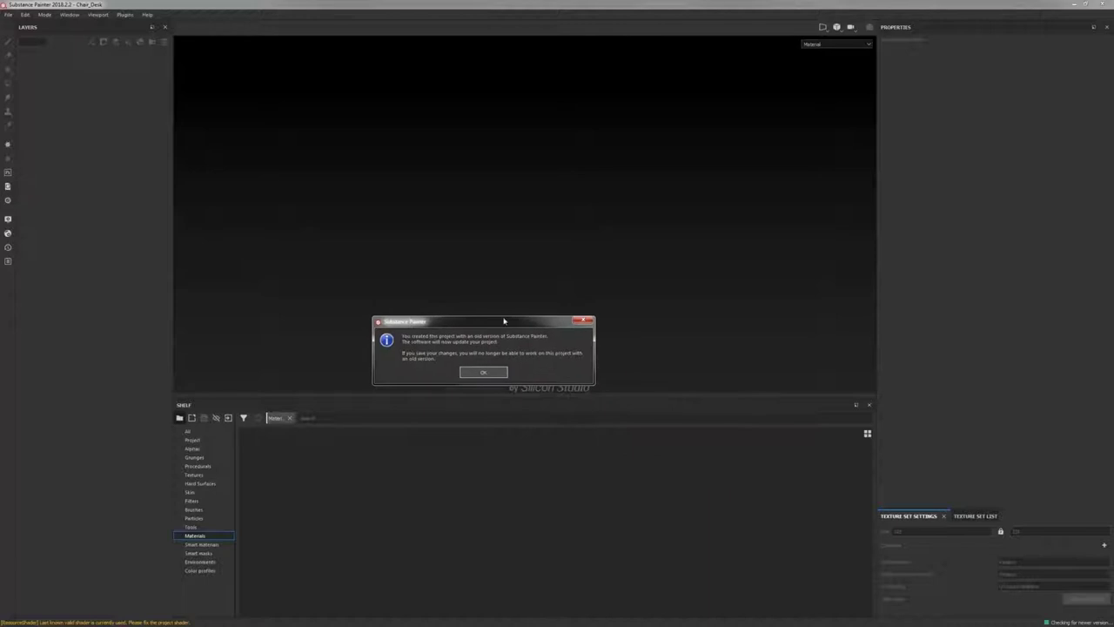
click(483, 373)
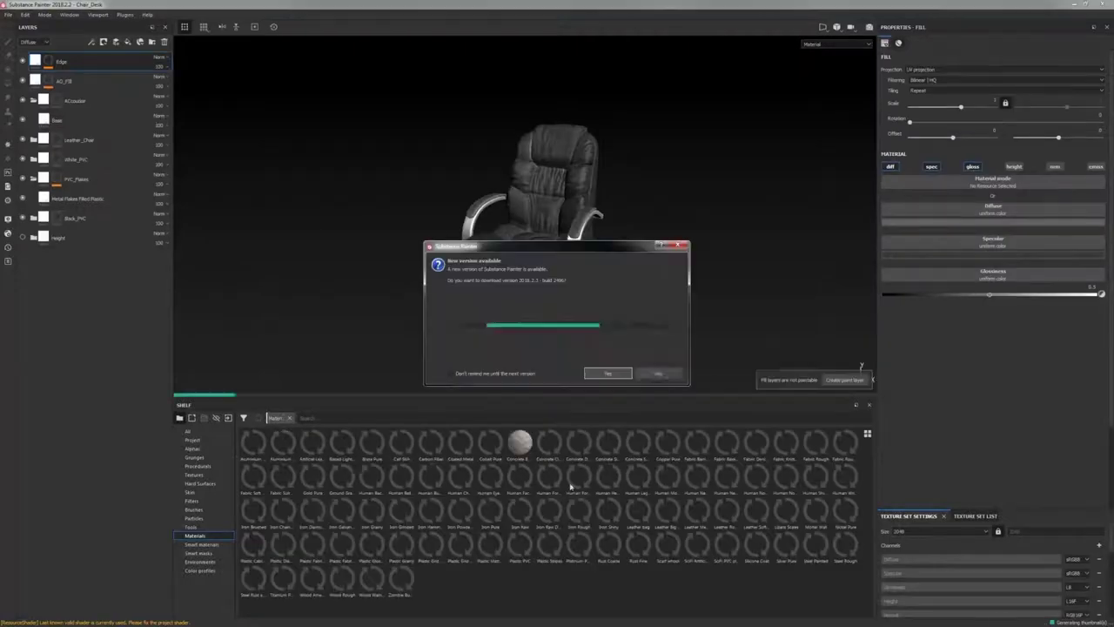
click(658, 374)
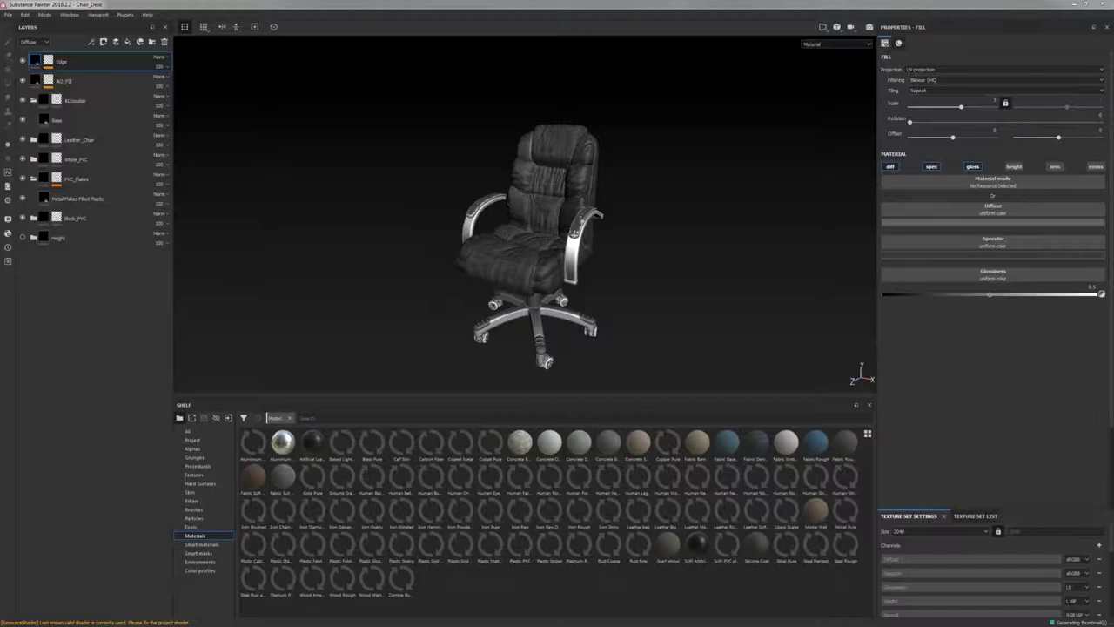
key(alt+Tab)
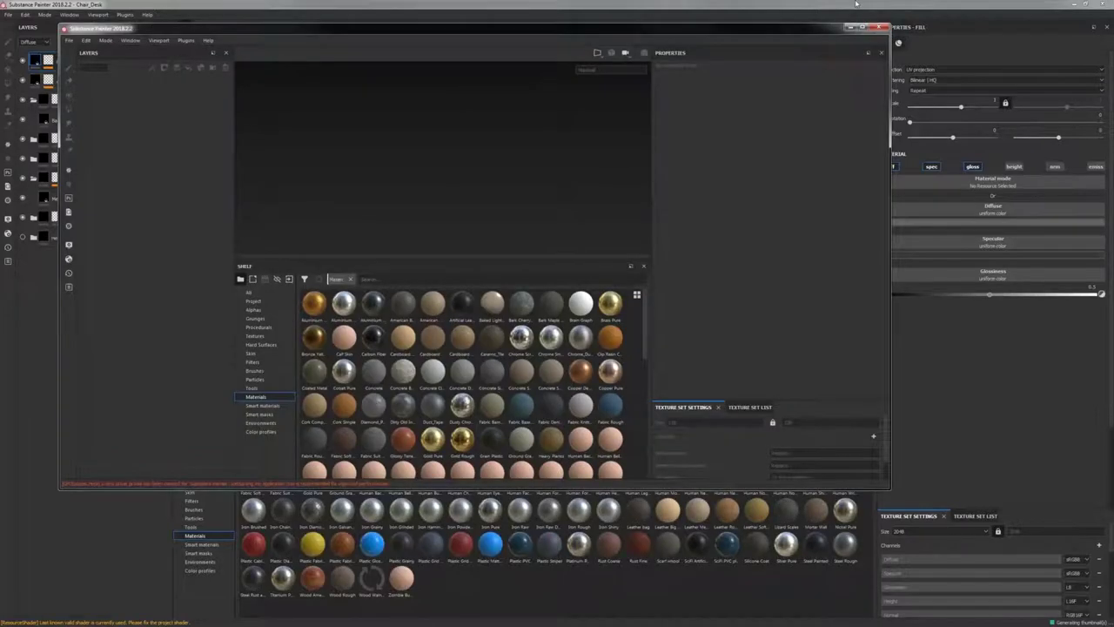
click(850, 28)
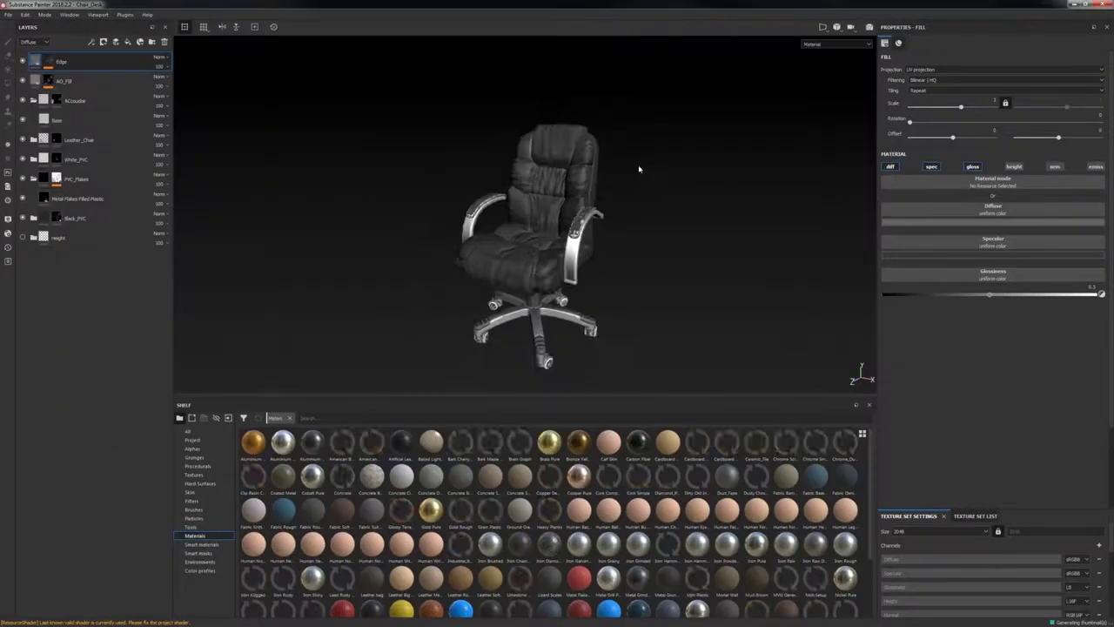
Step: Examine the chair's central column, seat mounting plate and five-arm base up close
alt+right_drag(640, 169, 574, 375)
alt+drag(574, 374, 541, 366)
alt+middle_drag(542, 365, 525, 203)
alt+drag(525, 203, 538, 144)
alt+right_drag(537, 143, 601, 287)
alt+drag(601, 286, 584, 248)
alt+middle_drag(584, 249, 539, 172)
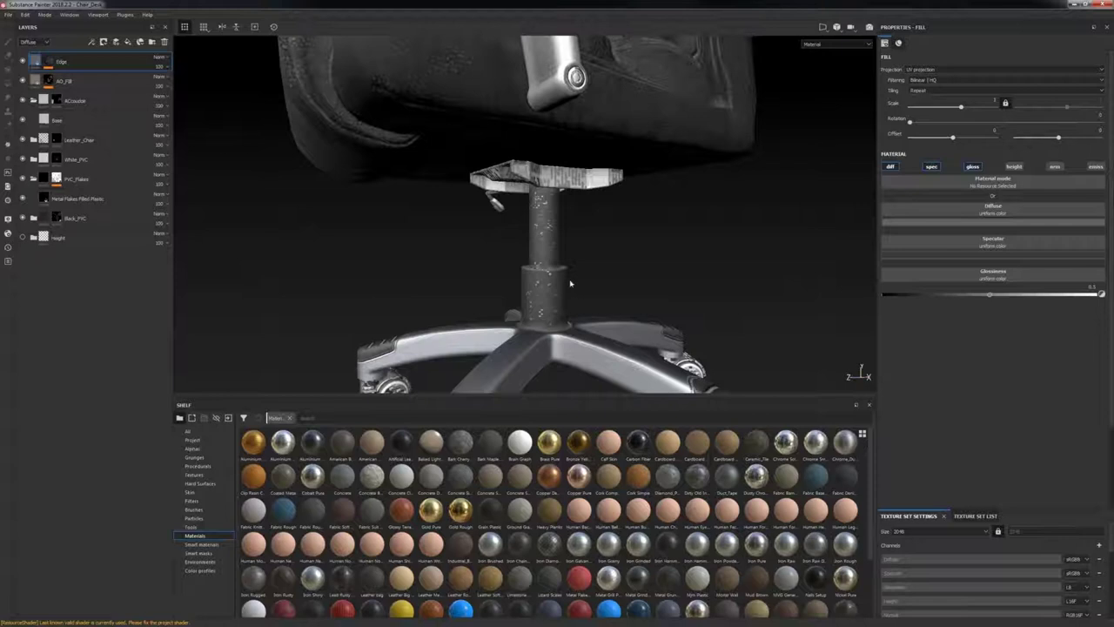
alt+middle_drag(570, 283, 577, 133)
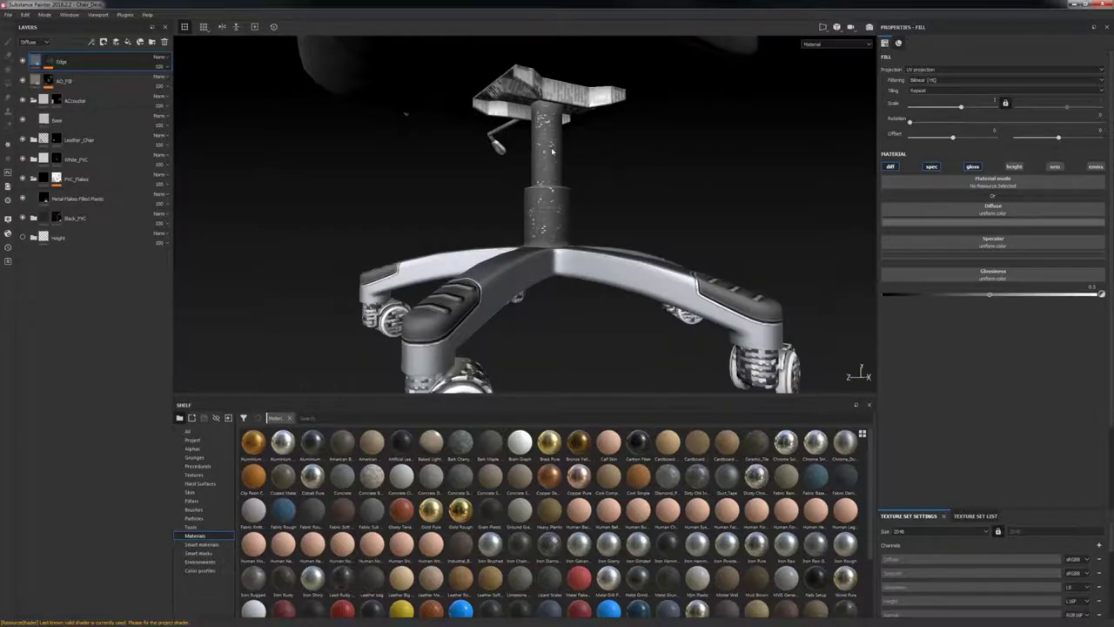
alt+drag(552, 151, 558, 152)
alt+middle_drag(558, 153, 575, 177)
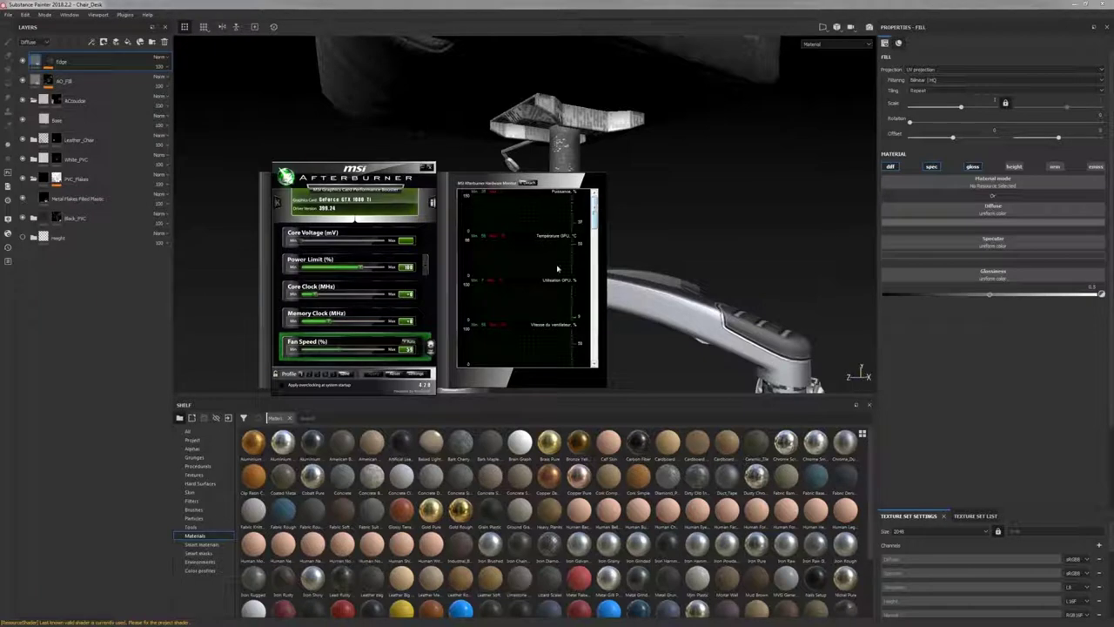
Step: Put away the MSI Afterburner and Marmoset Toolbag windows to uncover the chair project
click(423, 167)
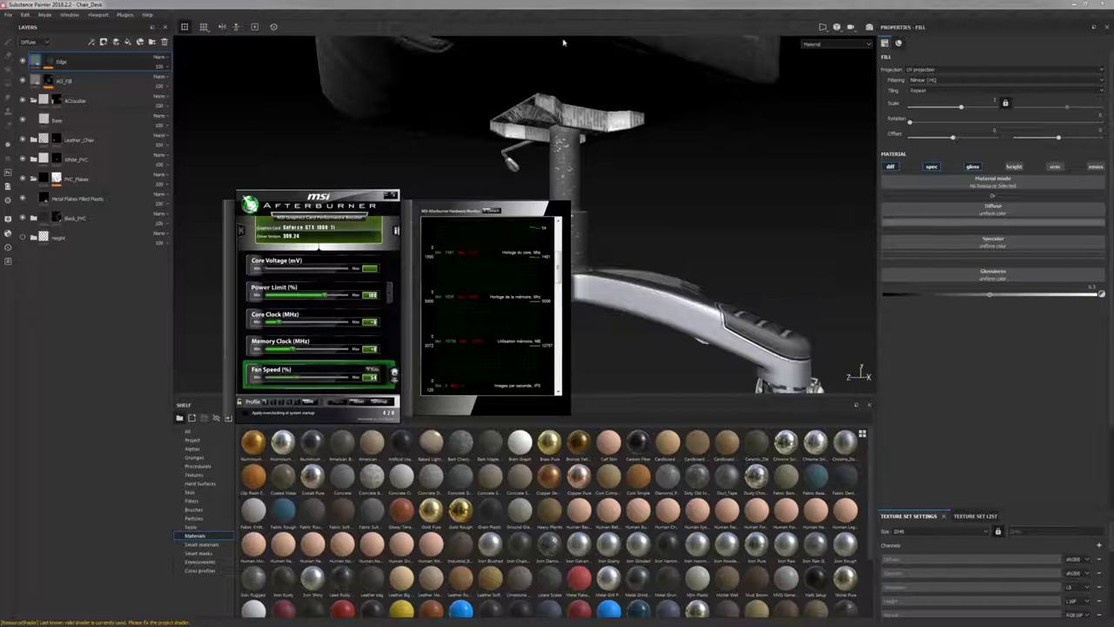
click(1068, 4)
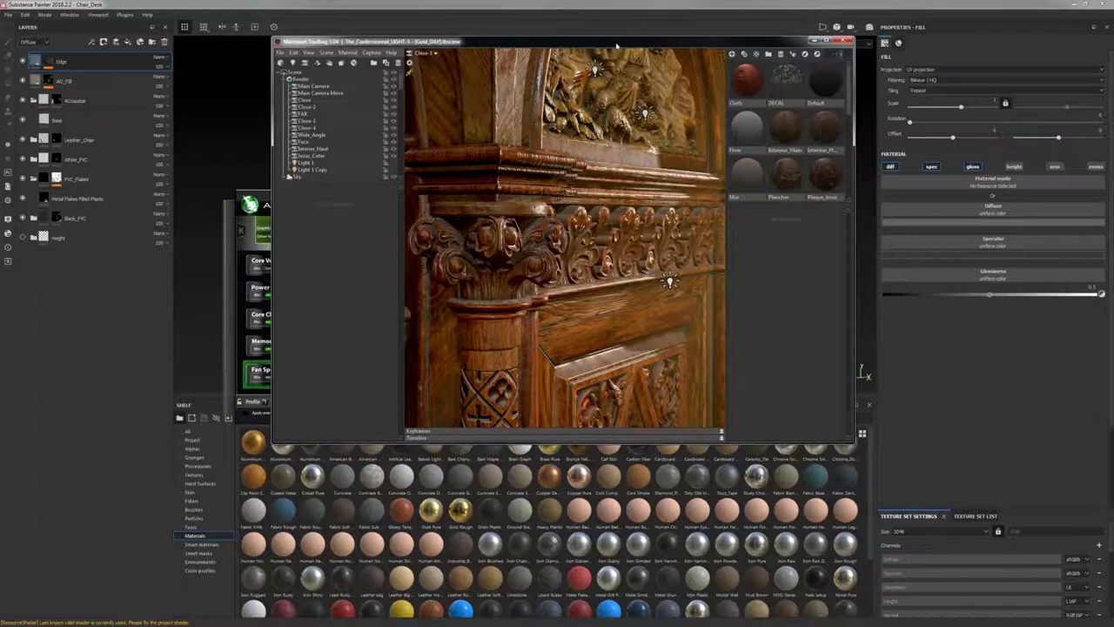
drag(615, 46, 580, 53)
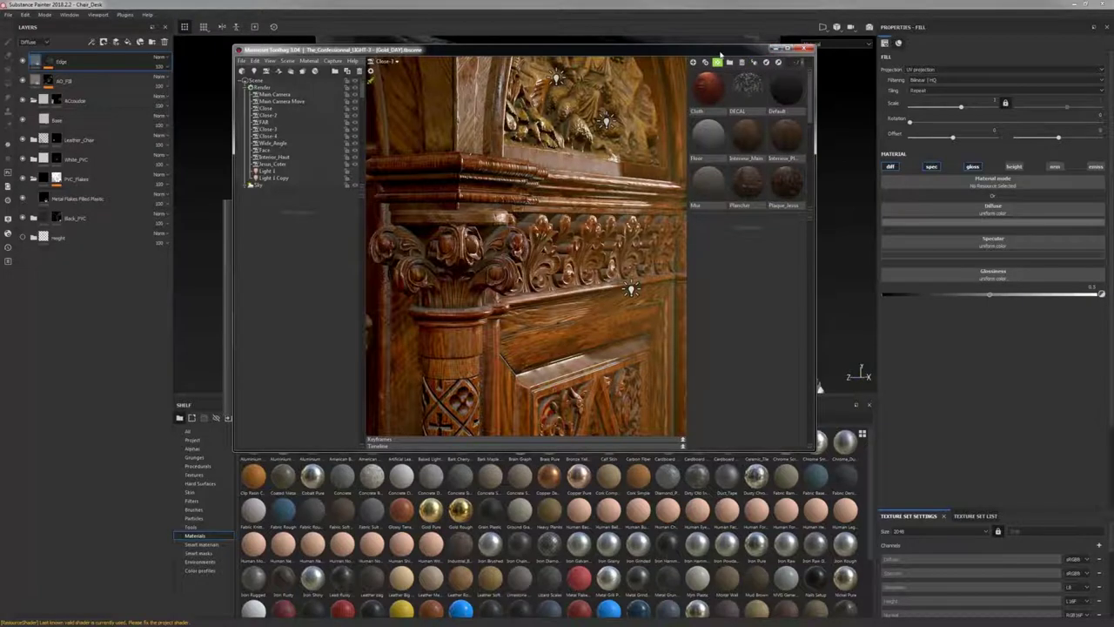
drag(721, 53, 620, 206)
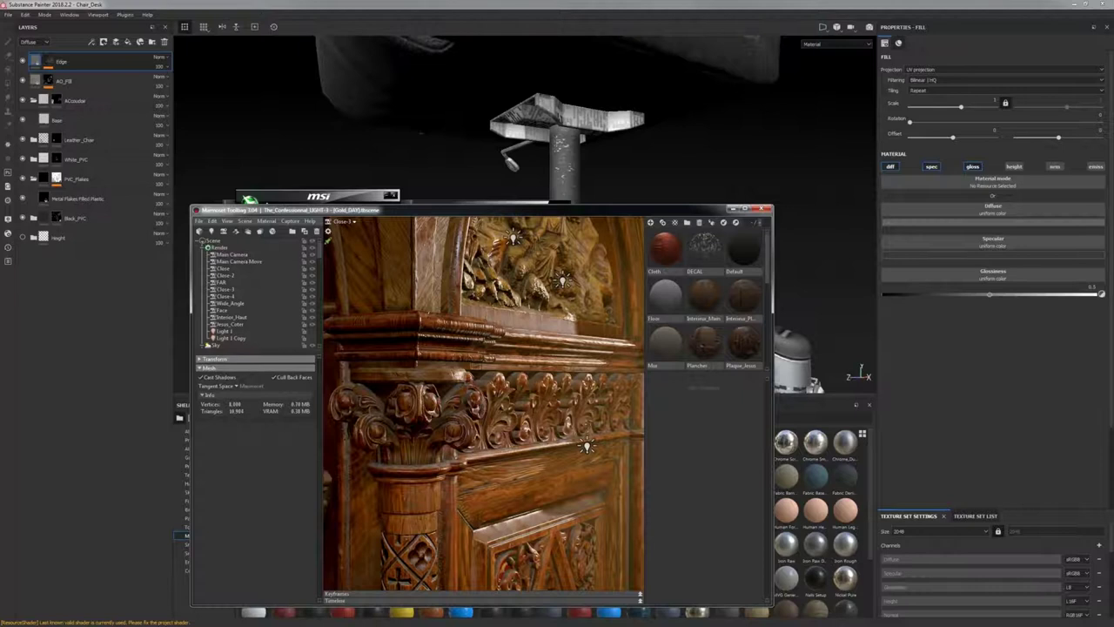
drag(624, 209, 571, 177)
click(680, 176)
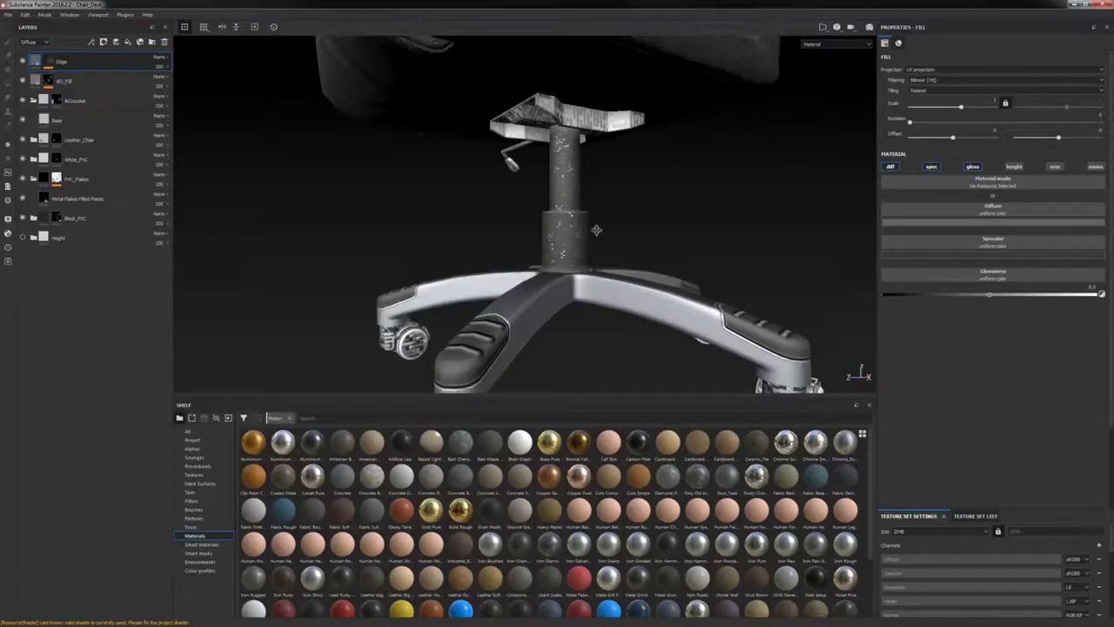
Step: Reopen Chair_Desk.spp from the recent files, discarding the current changes and accepting the project version update
mouse_move(597, 230)
alt+mouse_down()
mouse_move(615, 216)
mouse_move(642, 228)
mouse_move(639, 247)
alt+mouse_up()
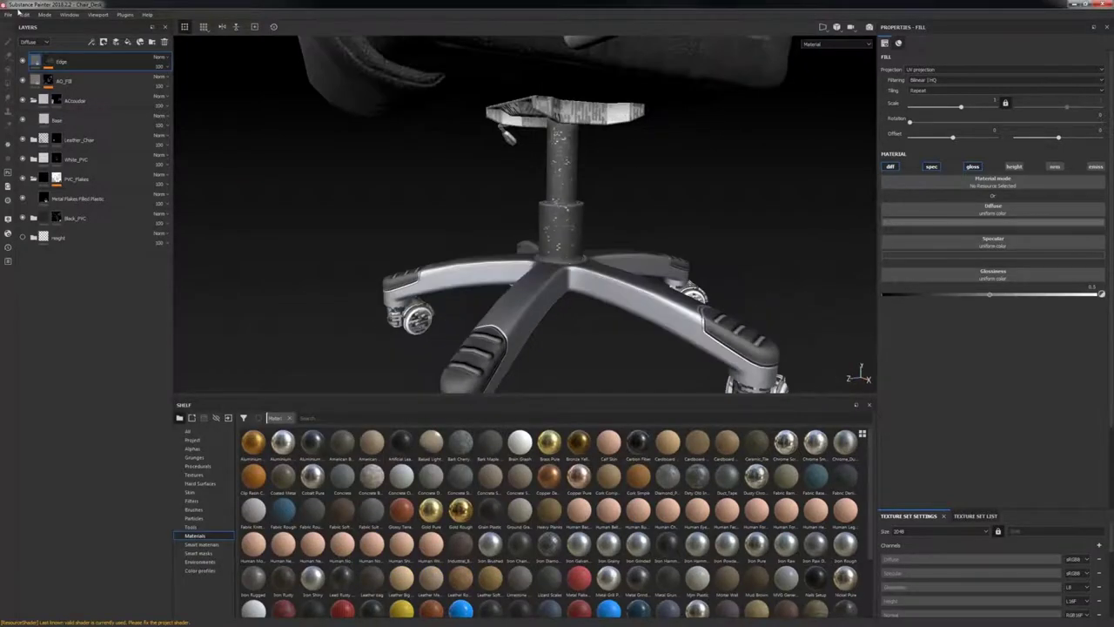
click(8, 15)
mouse_move(44, 43)
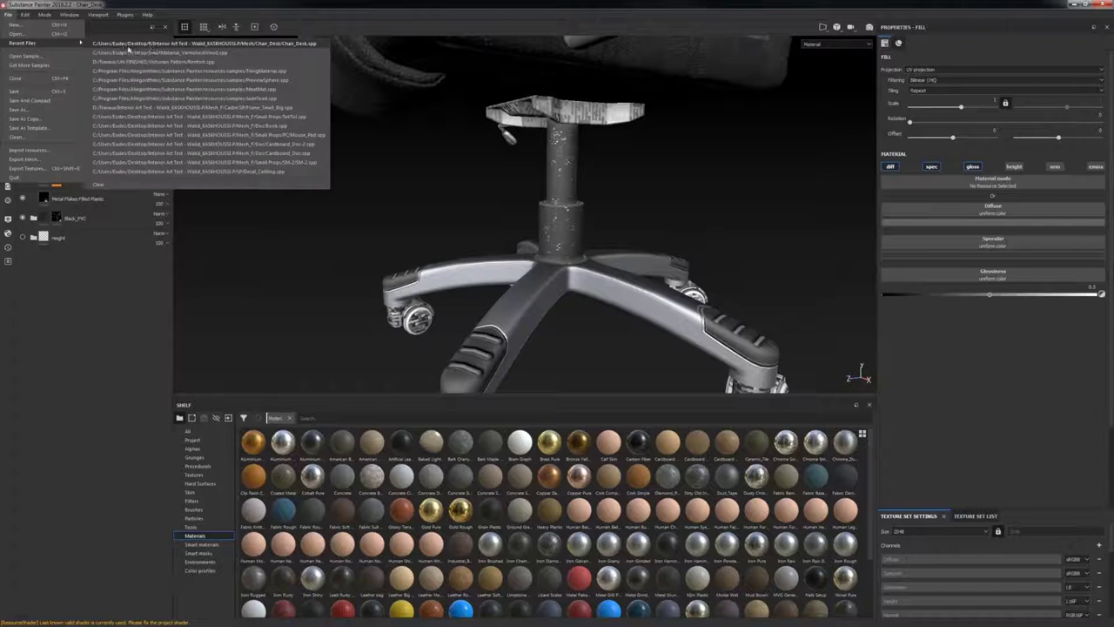
click(149, 45)
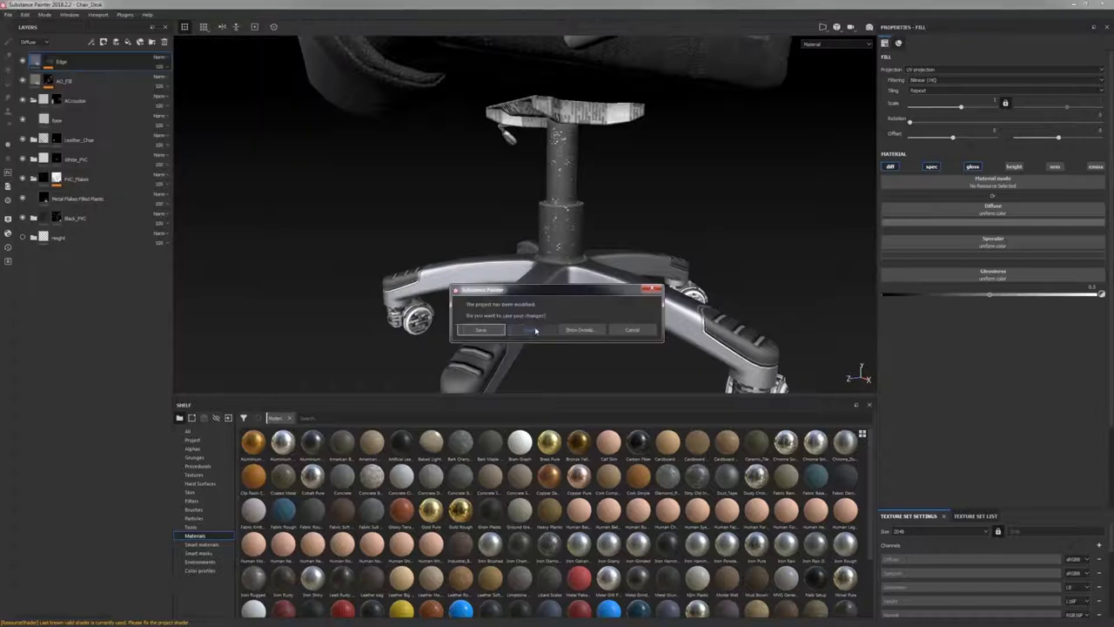
click(535, 330)
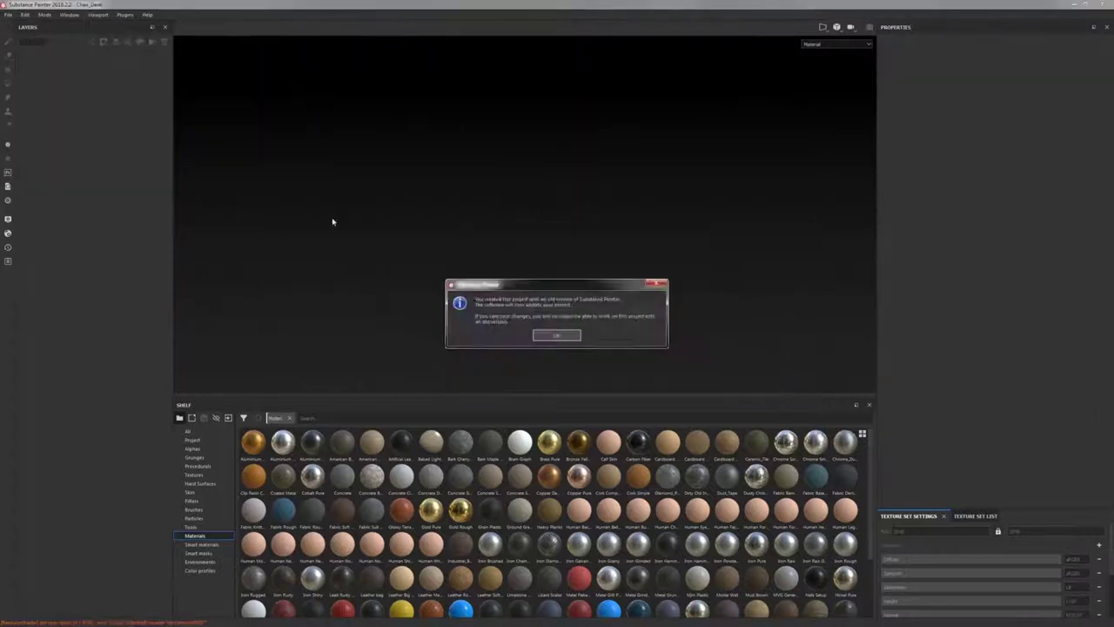
click(557, 334)
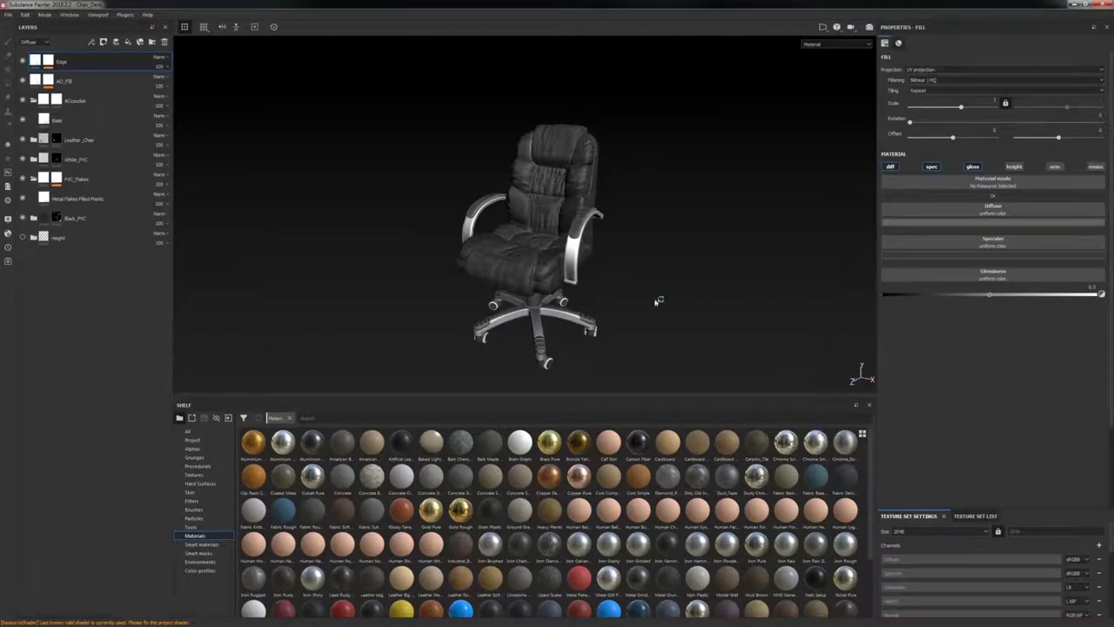
Step: Examine the reloaded chair's leather, armrests, column and wheels from several angles
alt+middle_drag(613, 286, 597, 271)
alt+right_drag(496, 209, 545, 112)
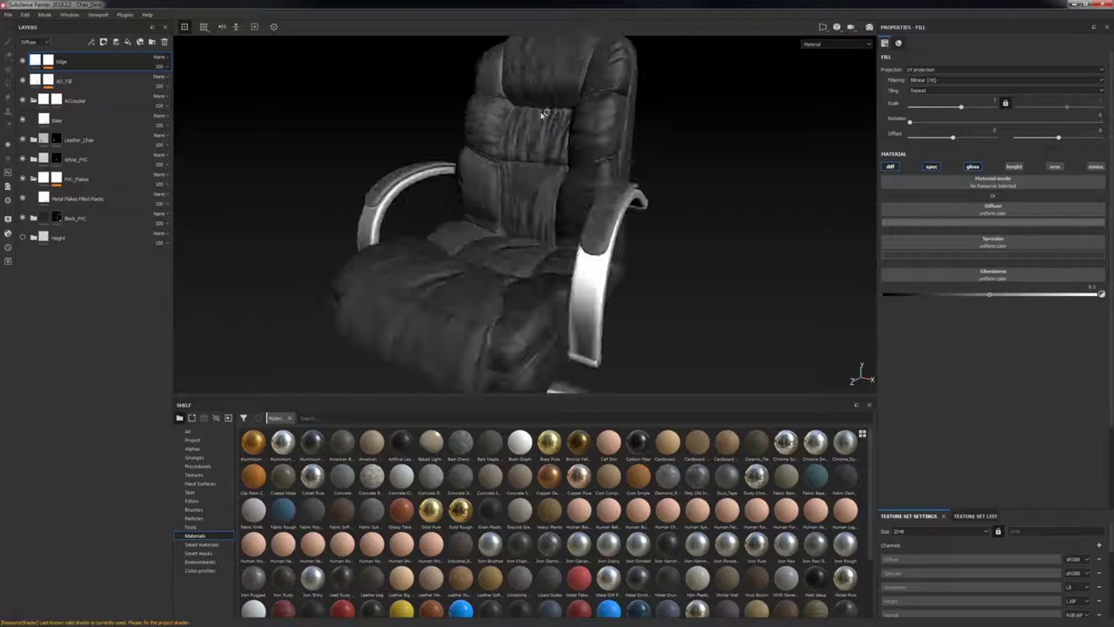
alt+drag(545, 113, 496, 78)
alt+middle_drag(600, 339, 557, 174)
alt+drag(557, 174, 465, 225)
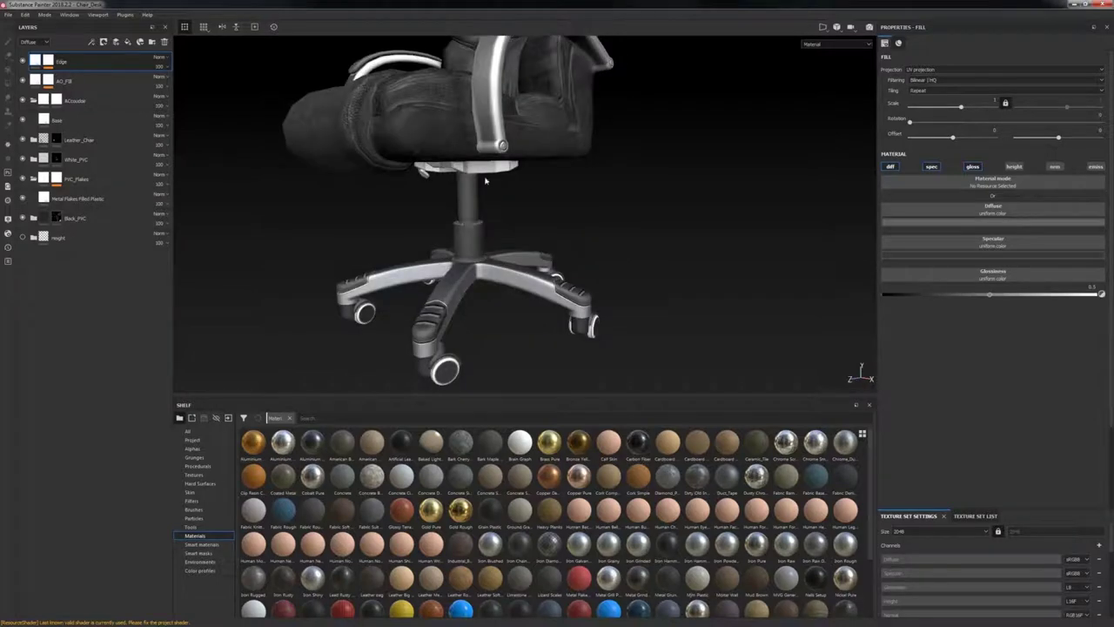
alt+drag(486, 181, 570, 228)
alt+middle_drag(575, 130, 677, 244)
alt+right_drag(676, 244, 522, 335)
alt+drag(523, 335, 579, 326)
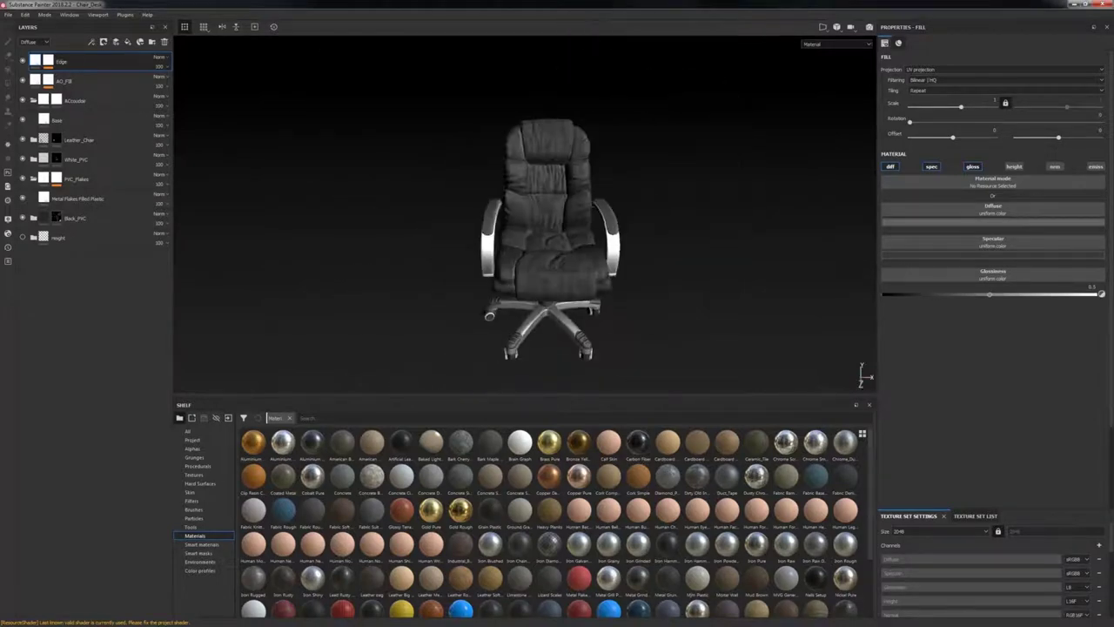
Step: Group all layers of the base texture set, from Edge down to Height, into a new folder and hide it
shift+click(97, 225)
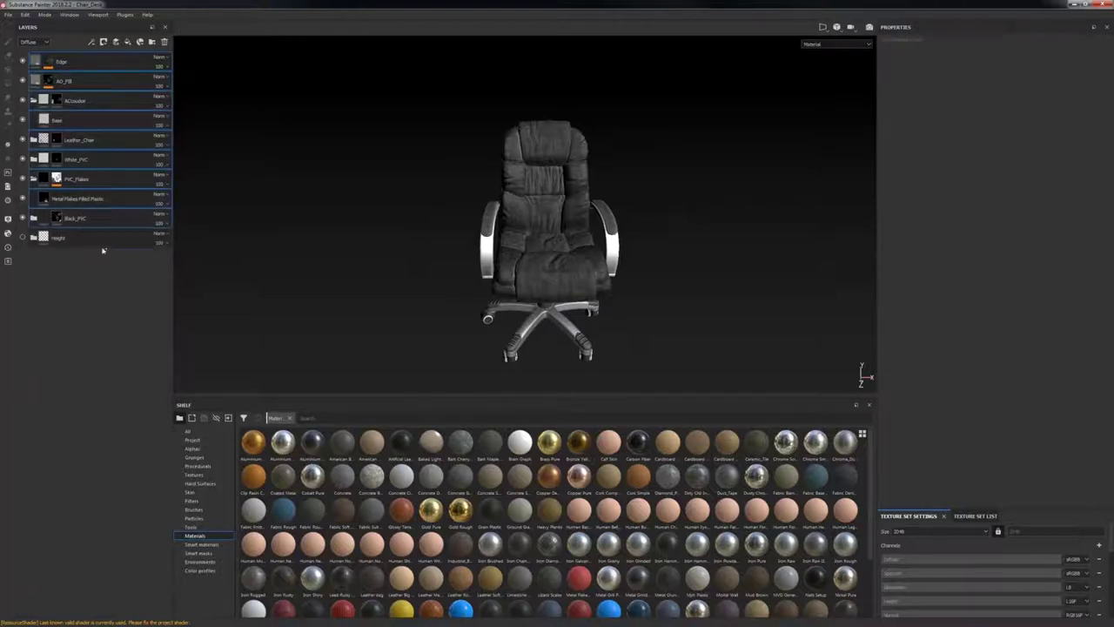
click(151, 42)
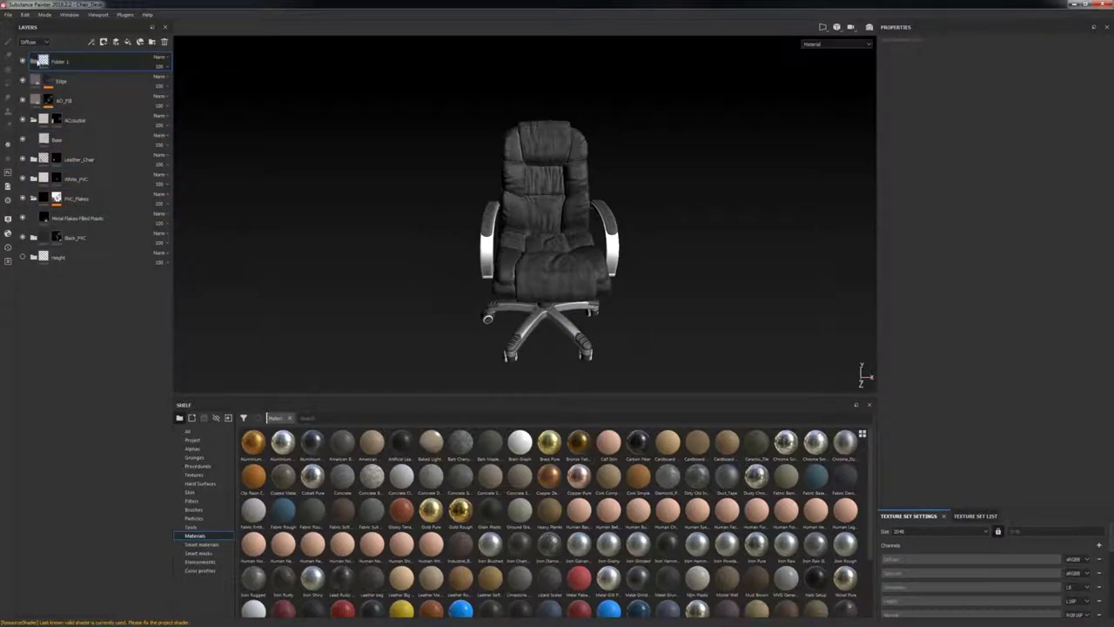
click(102, 83)
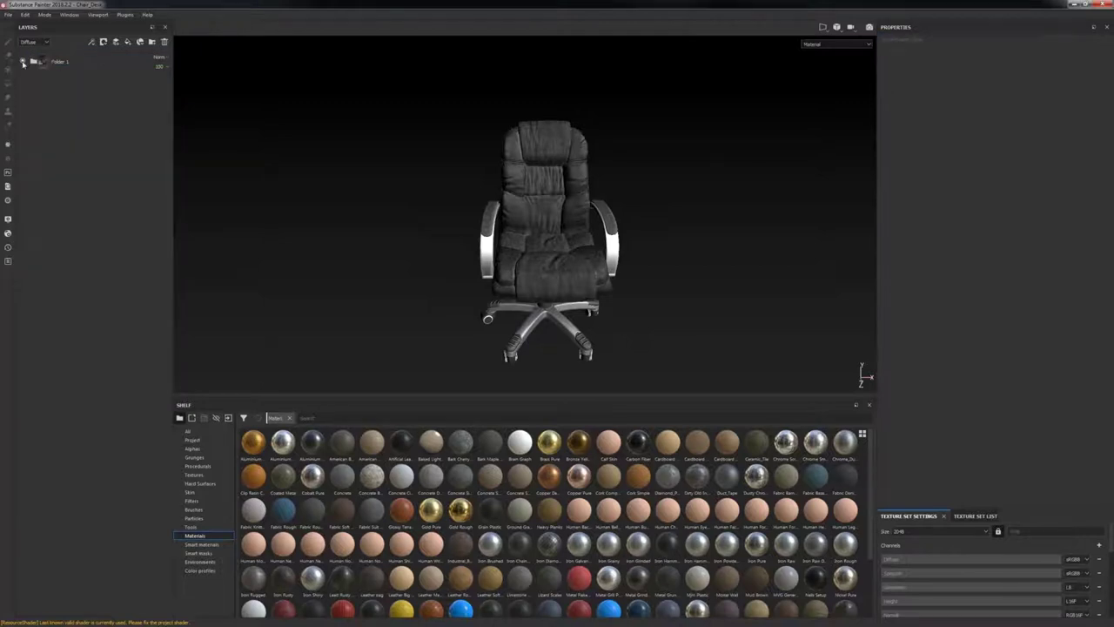
click(23, 62)
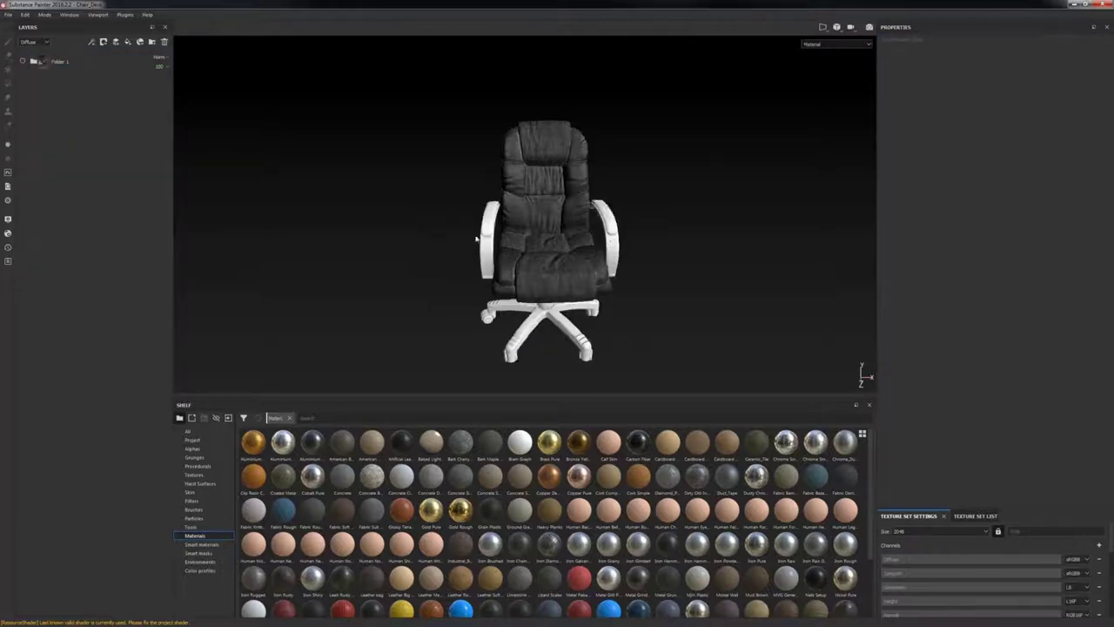
Step: Enlarge the texture set area, show the Texture Set List and select the Chair_Desk texture set
alt+middle_drag(610, 246, 573, 250)
alt+right_drag(572, 249, 264, 171)
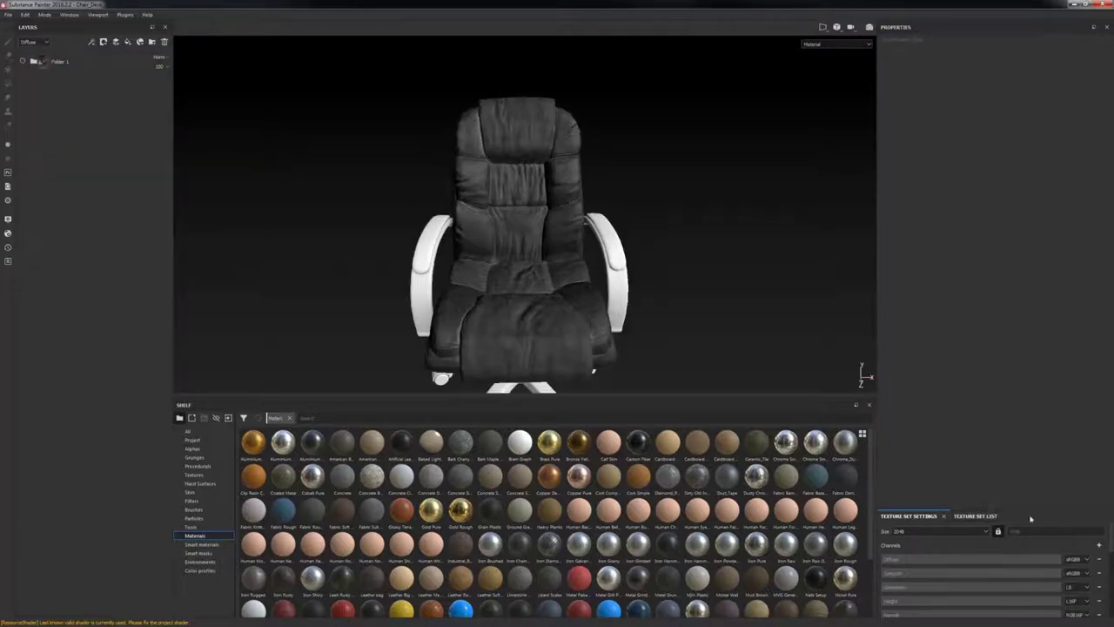
drag(1025, 497, 1025, 381)
click(965, 387)
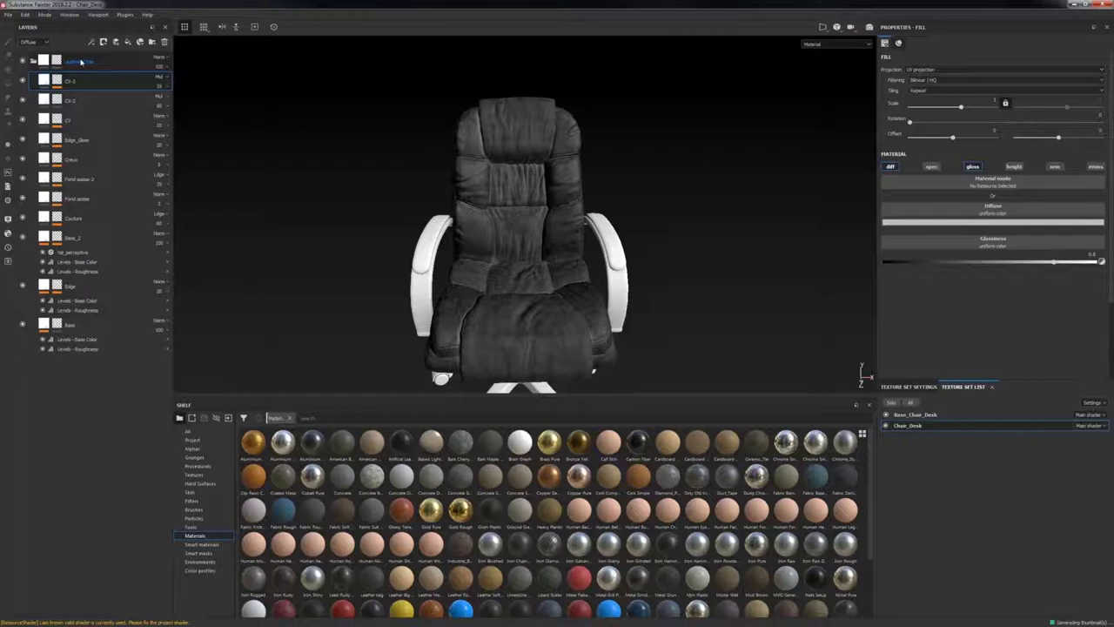
Step: Add a new folder to the Chair_Desk layer stack and collapse and hide the Leather_Chair folder above it
click(110, 58)
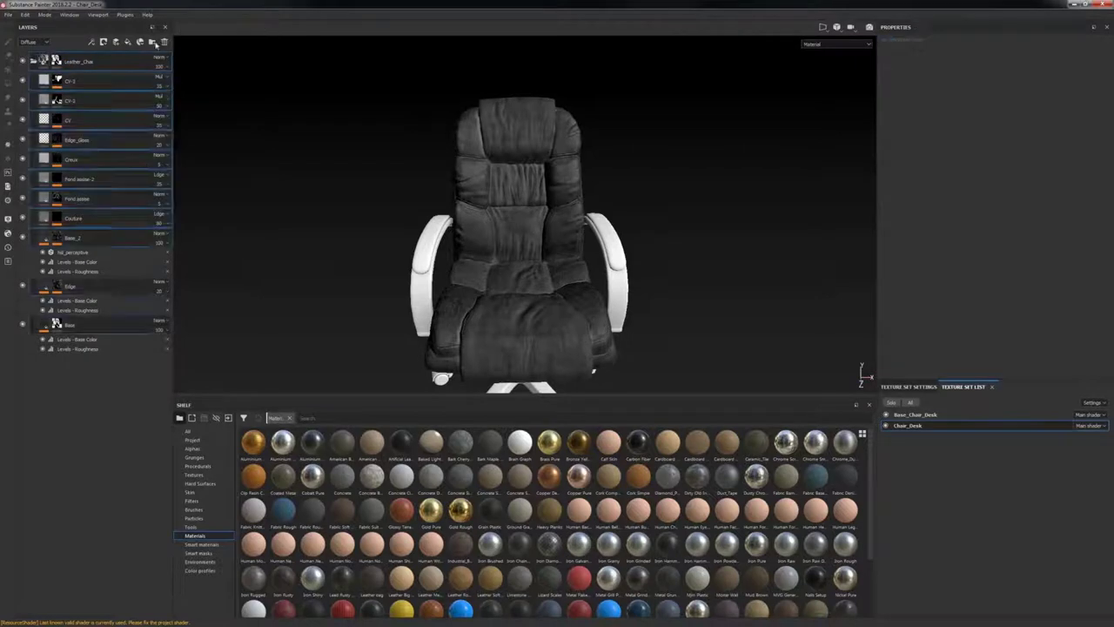
click(153, 43)
double_click(91, 68)
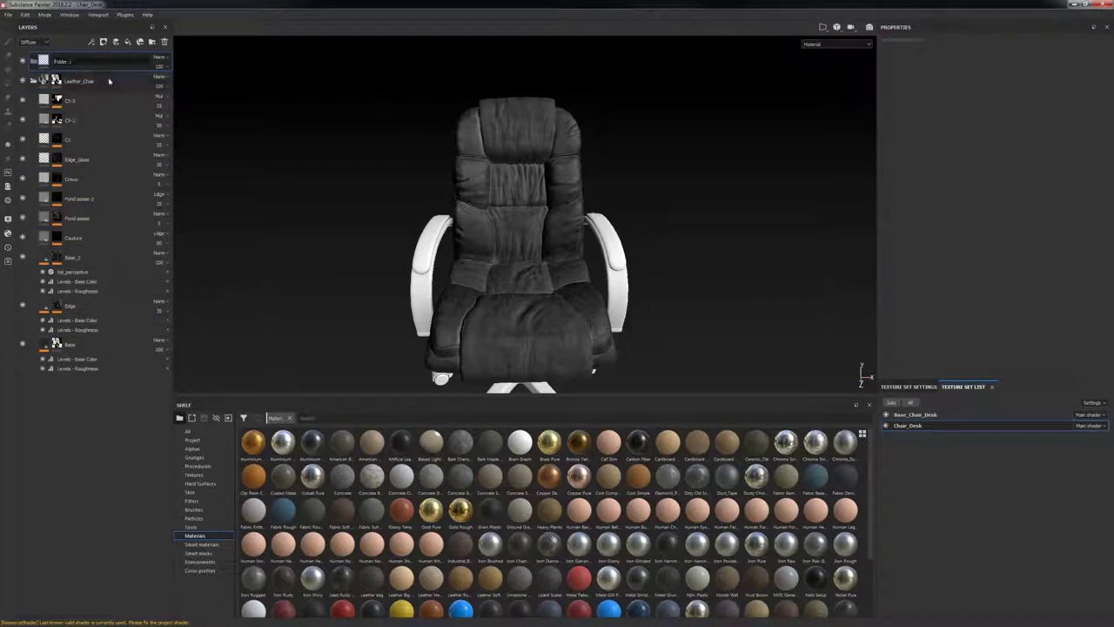
click(110, 82)
shift+click(130, 352)
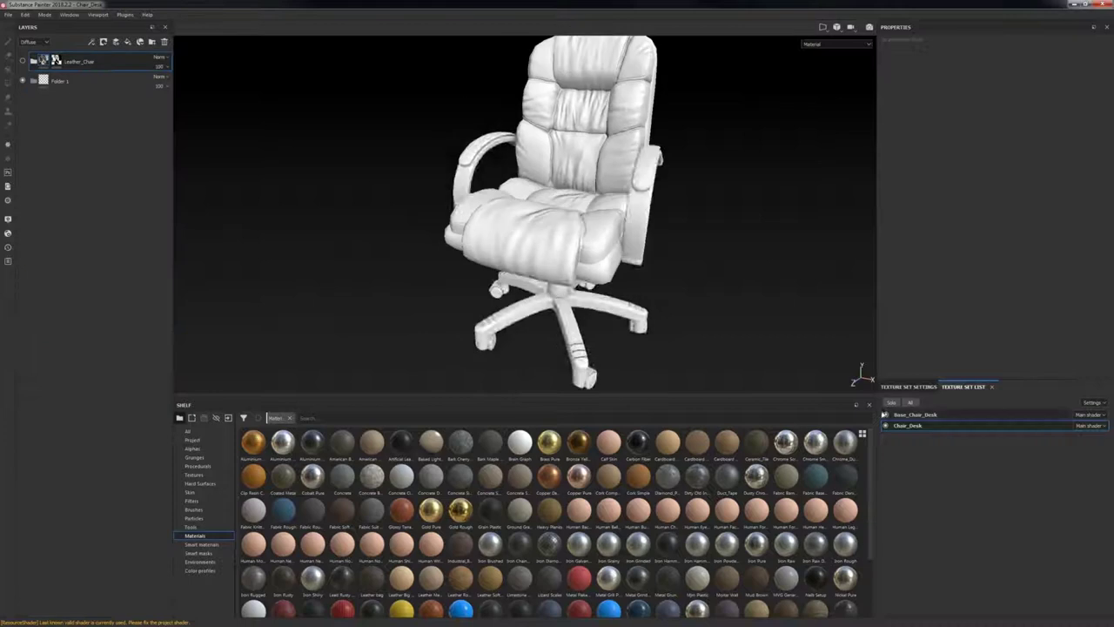
Step: Hide the Base_Chair_Desk texture set to isolate the seat and backrest, and frame them in the viewport
alt+middle_drag(607, 310, 612, 359)
alt+right_drag(612, 359, 652, 256)
alt+middle_drag(653, 256, 630, 242)
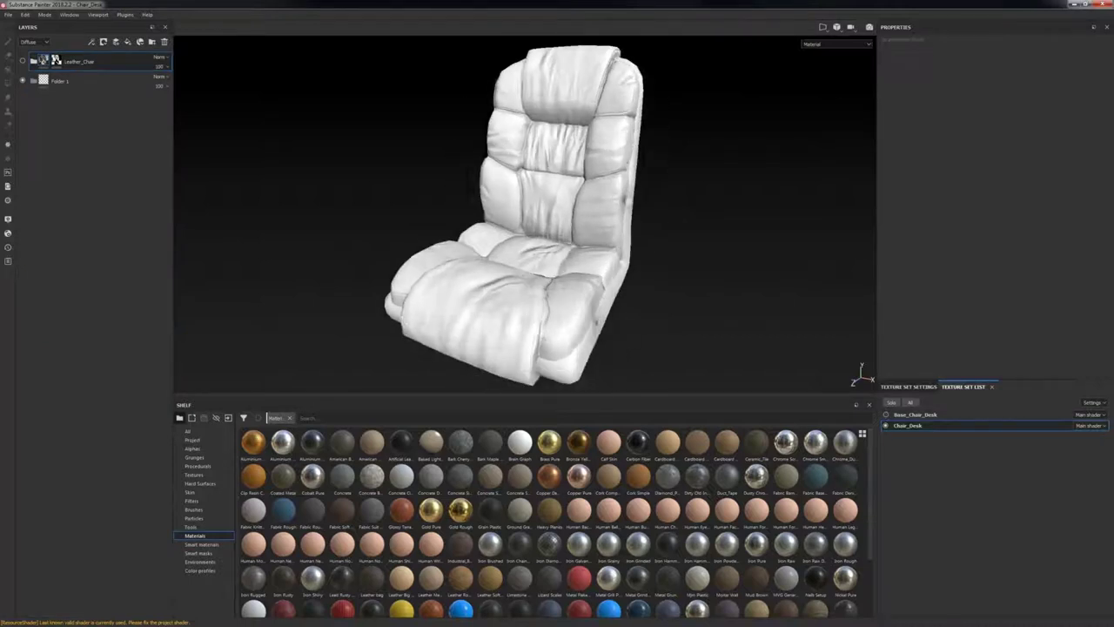
mouse_move(614, 184)
alt+right_down()
mouse_move(619, 207)
mouse_move(725, 246)
alt+right_up()
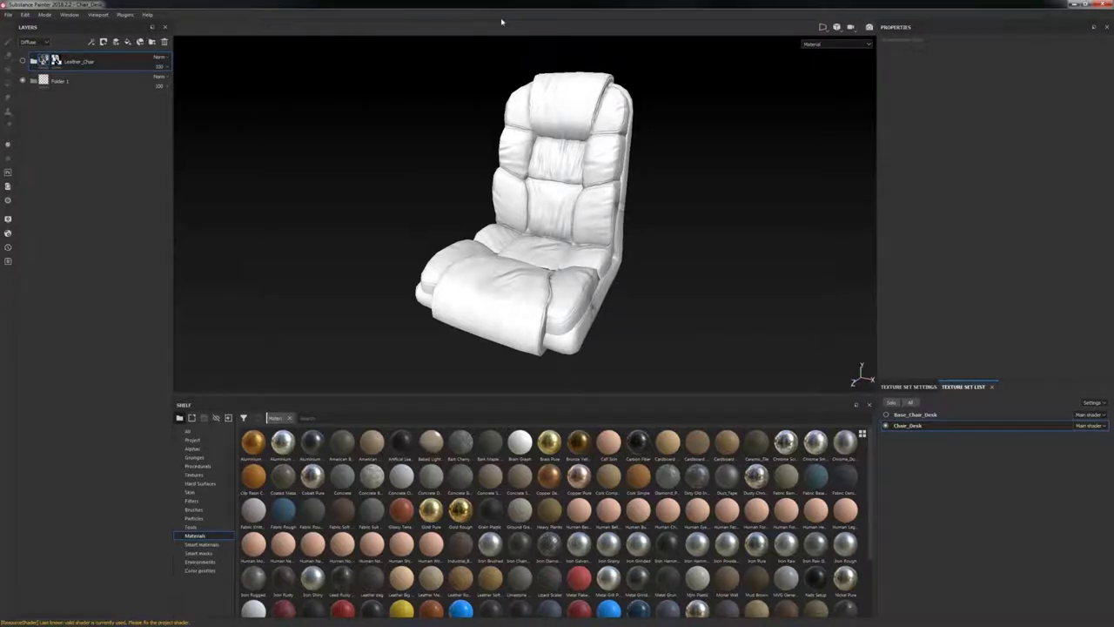
Step: Rotate the environment lighting so it brings out the folds of the seat and backrest
drag(501, 6, 514, 68)
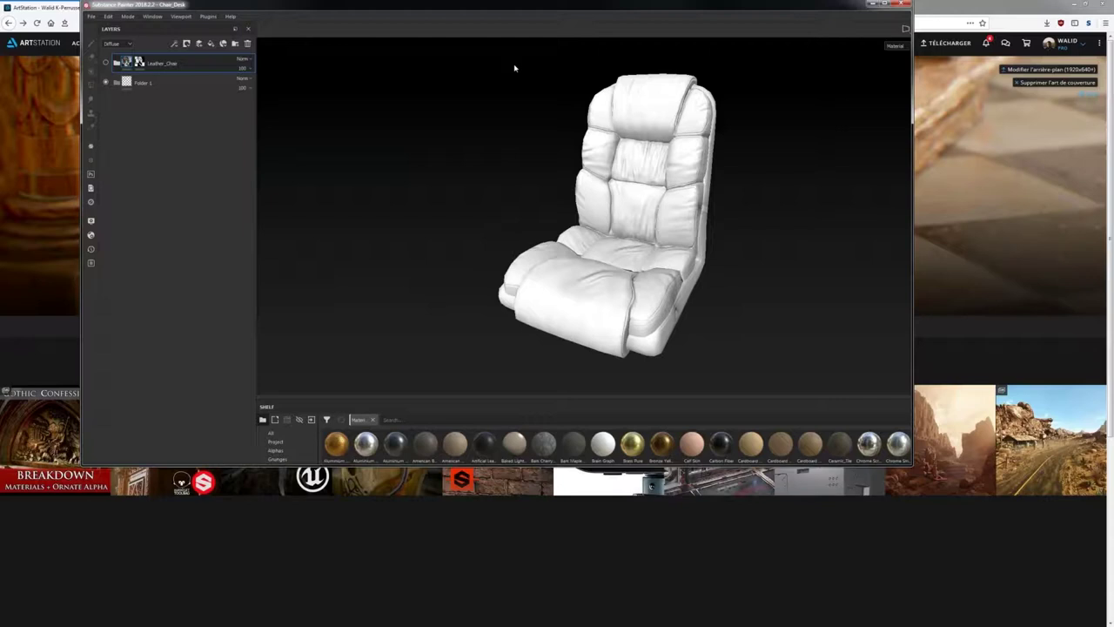
shift+right_drag(487, 179, 544, 180)
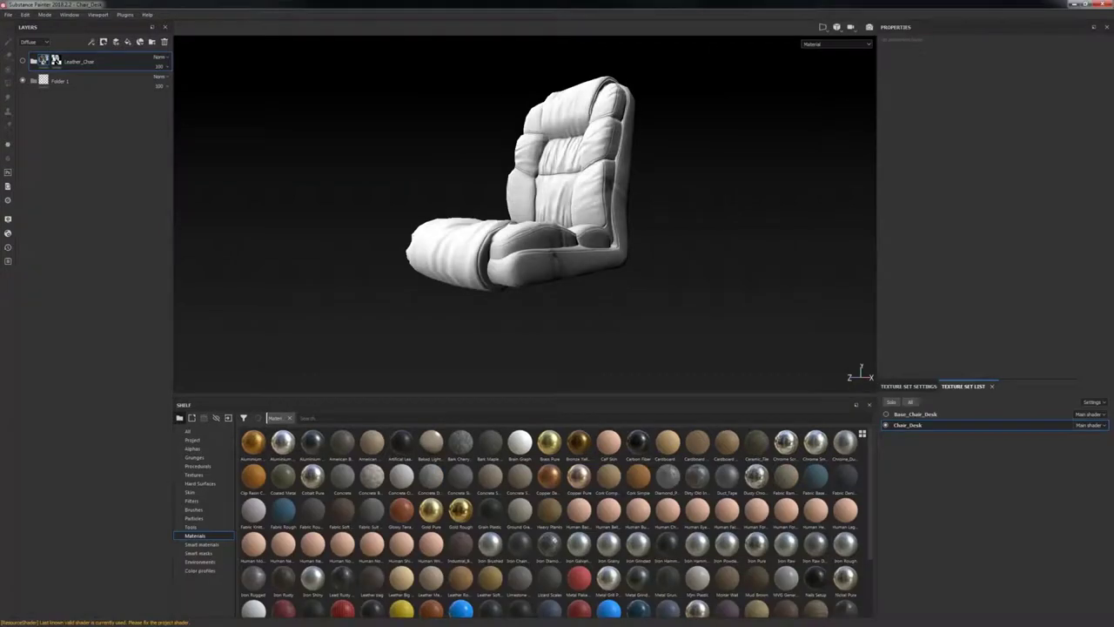
alt+drag(535, 183, 576, 229)
mouse_move(576, 229)
alt+middle_down()
mouse_move(559, 210)
mouse_move(574, 239)
alt+middle_up()
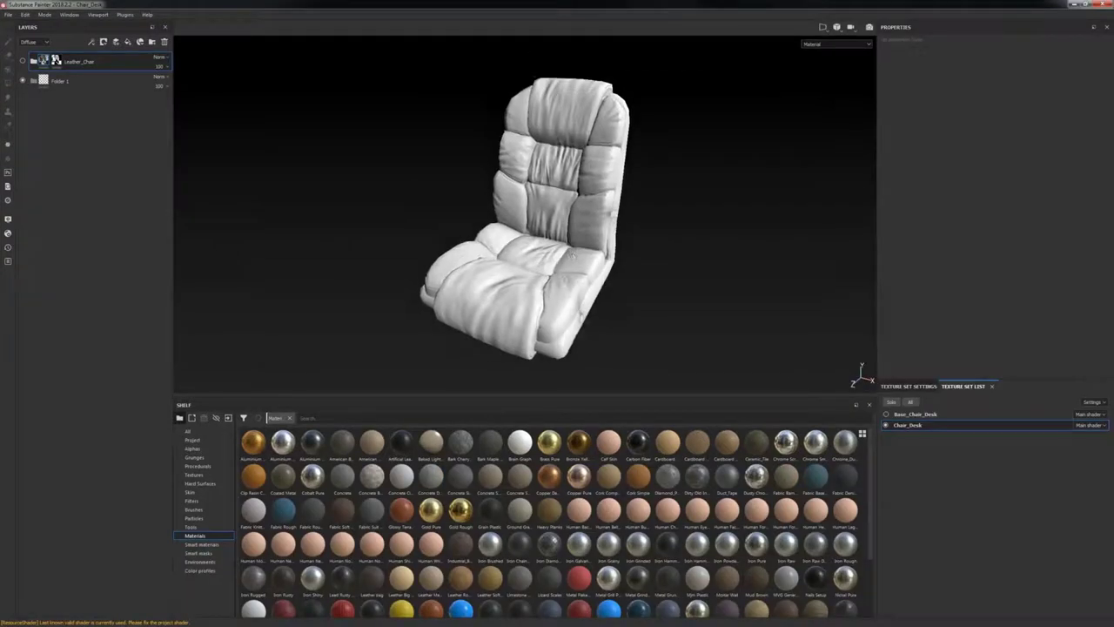
alt+drag(579, 247, 589, 232)
alt+middle_drag(590, 231, 584, 239)
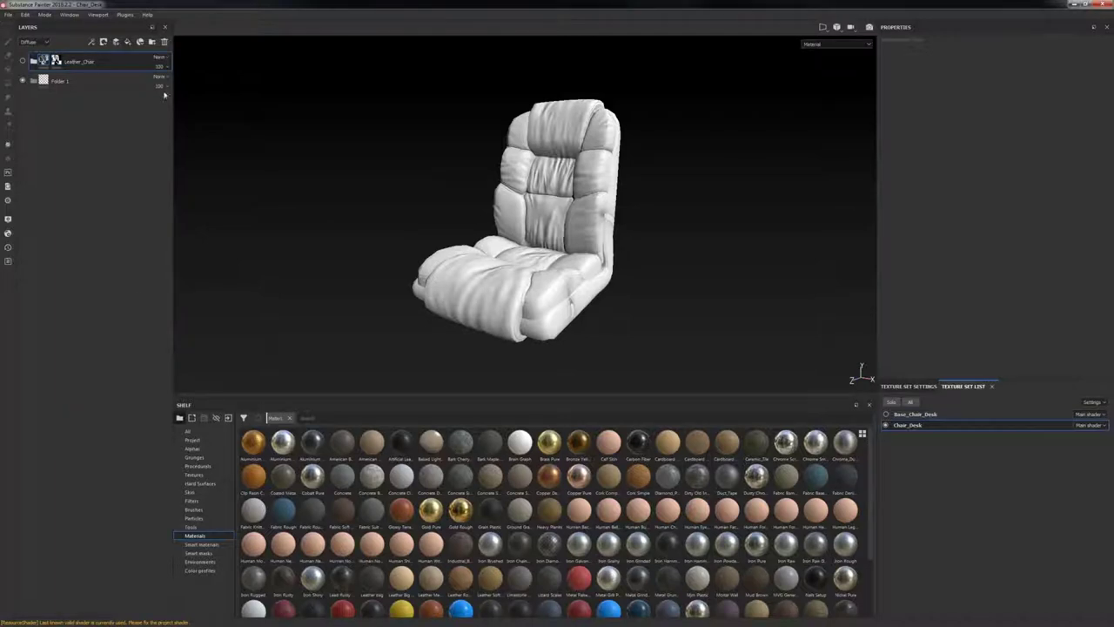
Step: Add a fill layer at the top of the Chair_Desk layer stack and rename it Metal
double_click(109, 68)
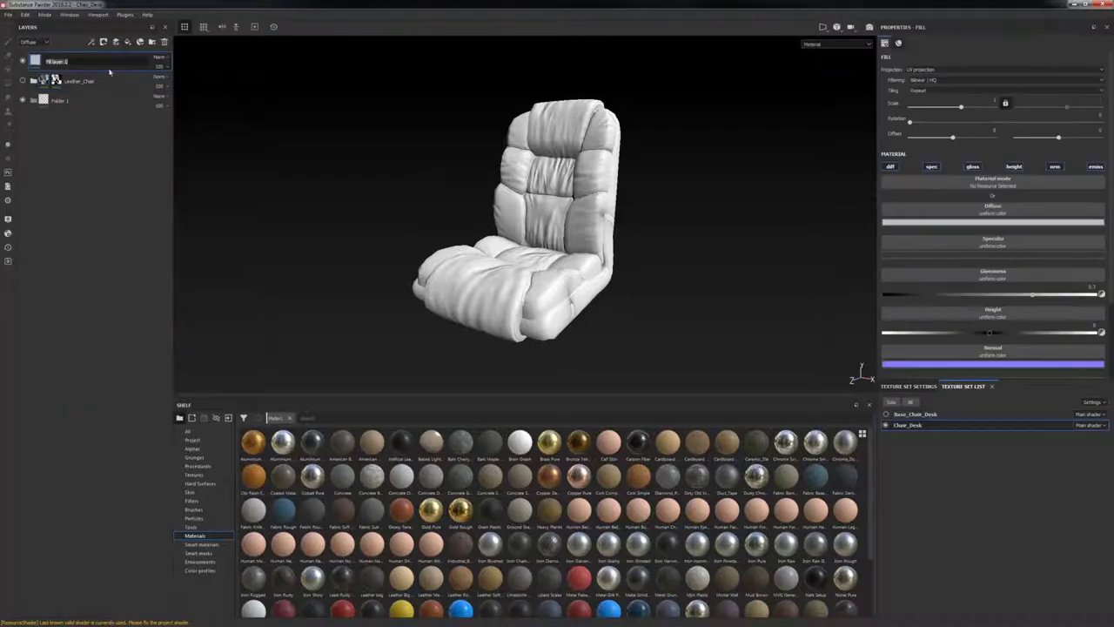
click(108, 211)
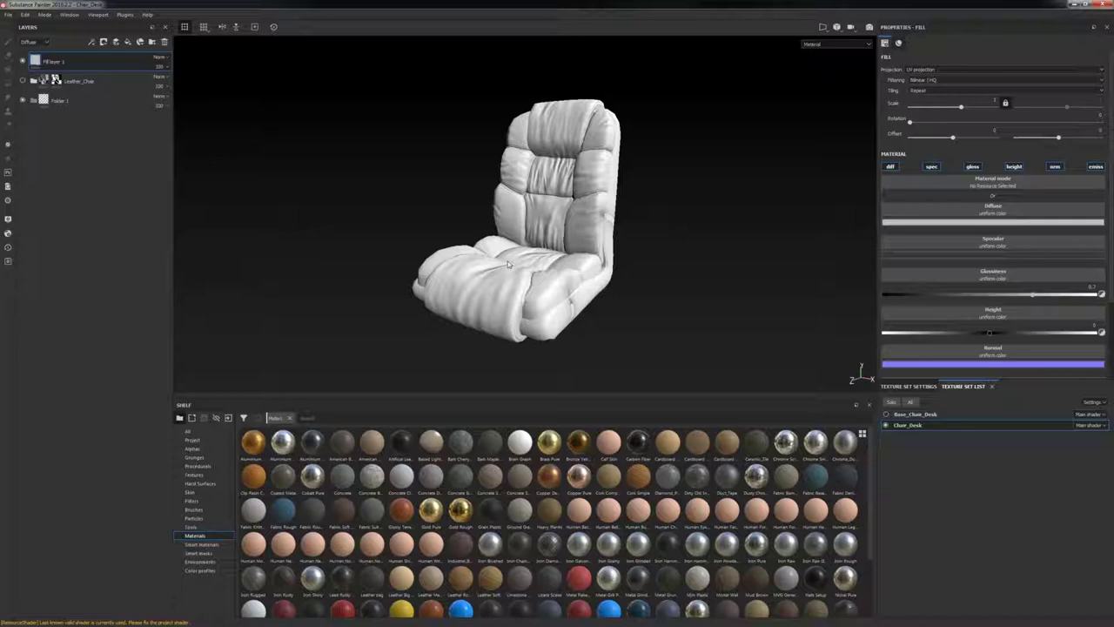
double_click(56, 62)
text(Ma)
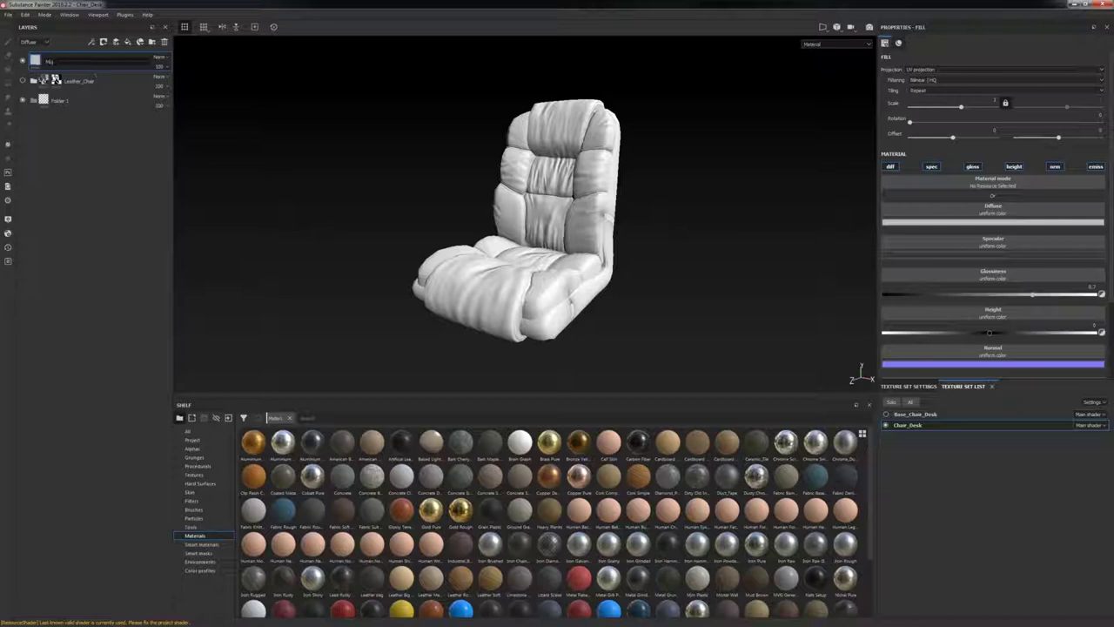
key(Return)
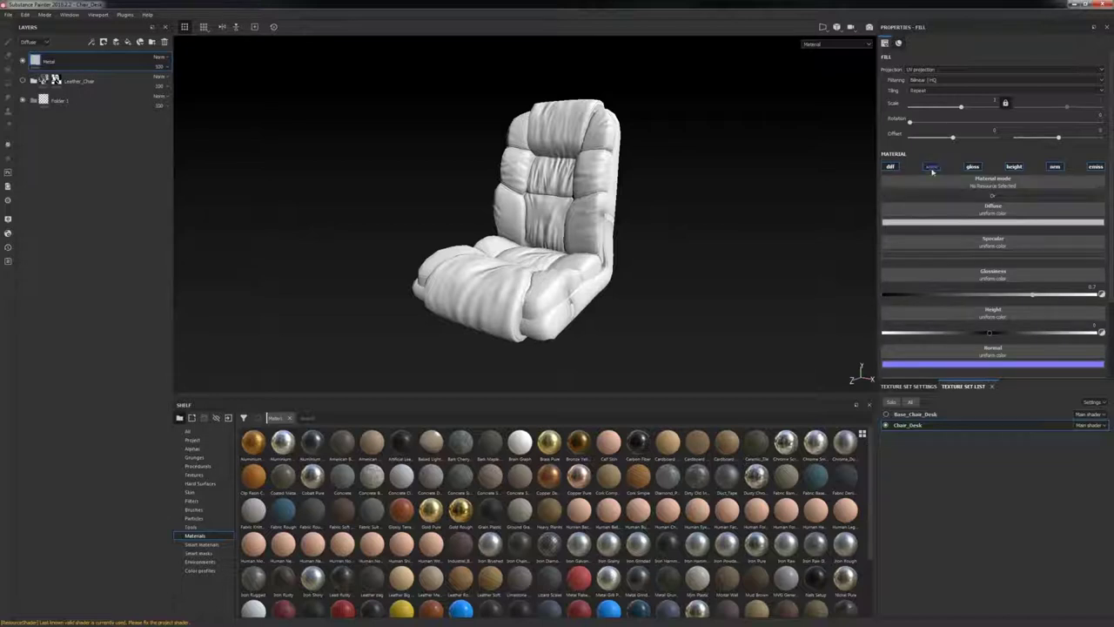
Step: Set the Metal layer's specular colour to white, its diffuse colour to black and its glossiness to about 0.69
click(999, 256)
drag(1011, 313, 1012, 453)
click(996, 224)
click(1021, 296)
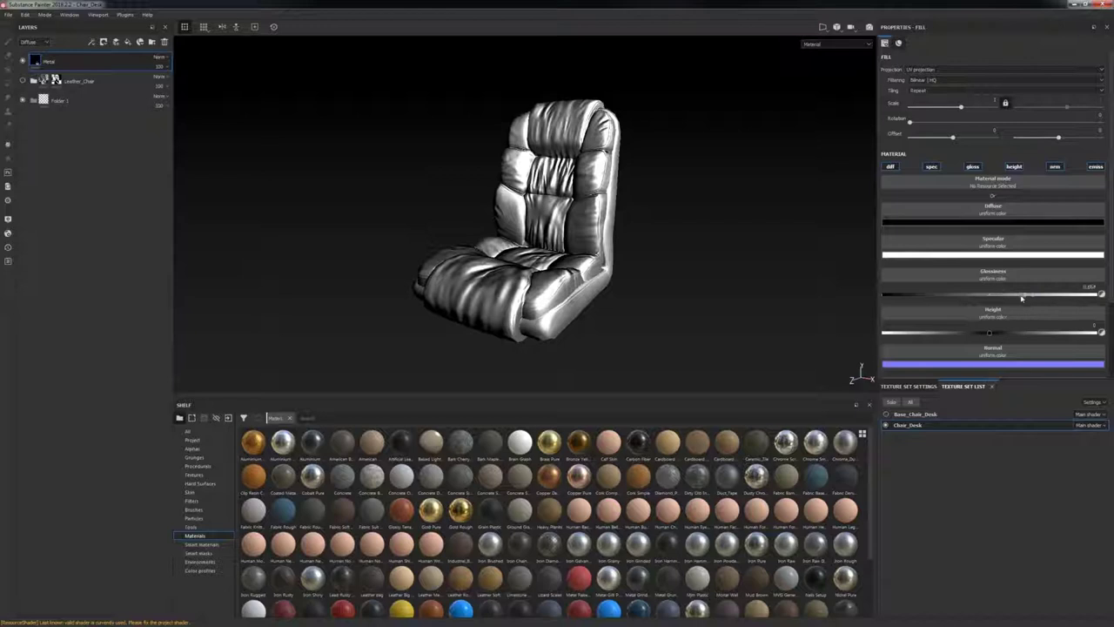
drag(1020, 296, 1030, 298)
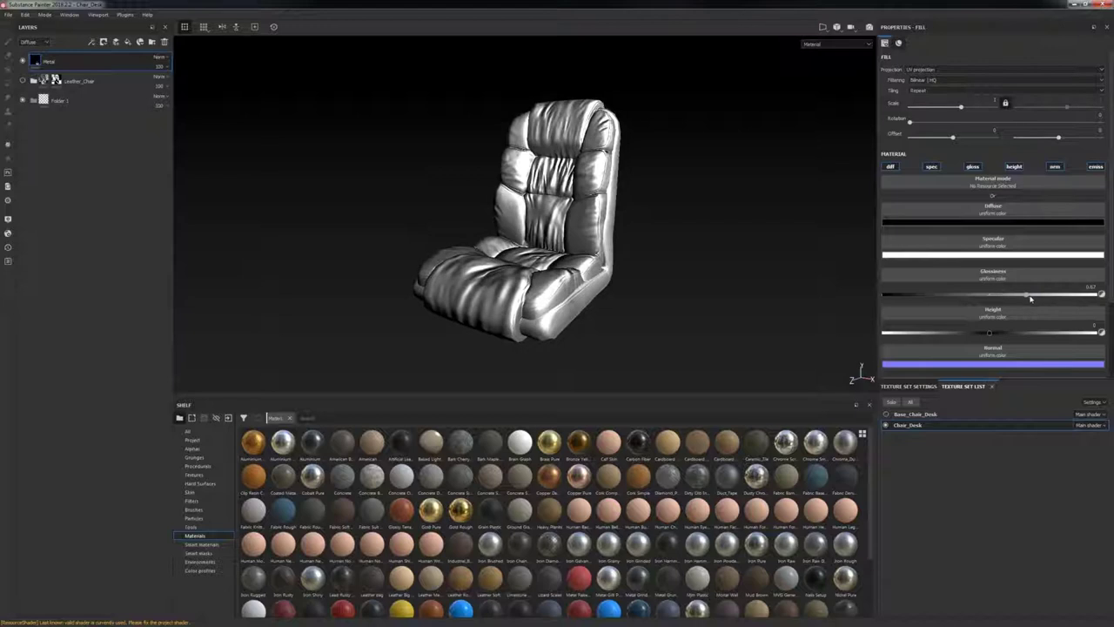
Step: Disable the height, normal and emissive channels of the Metal layer
click(1015, 166)
click(1054, 166)
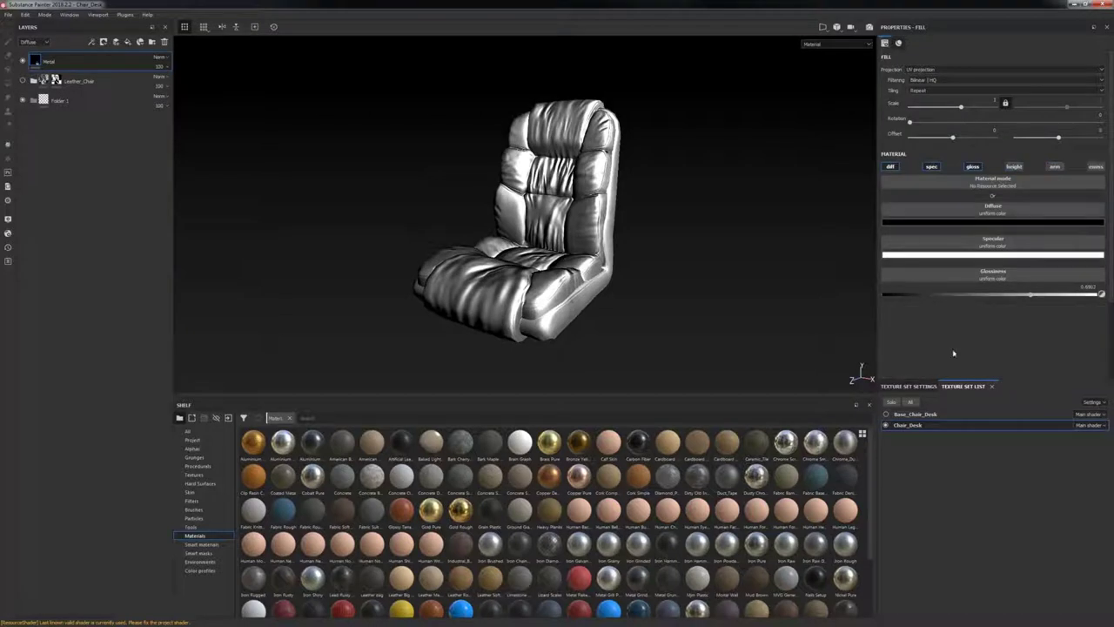
alt+middle_drag(613, 225, 611, 190)
scroll(634, 265, up, 3)
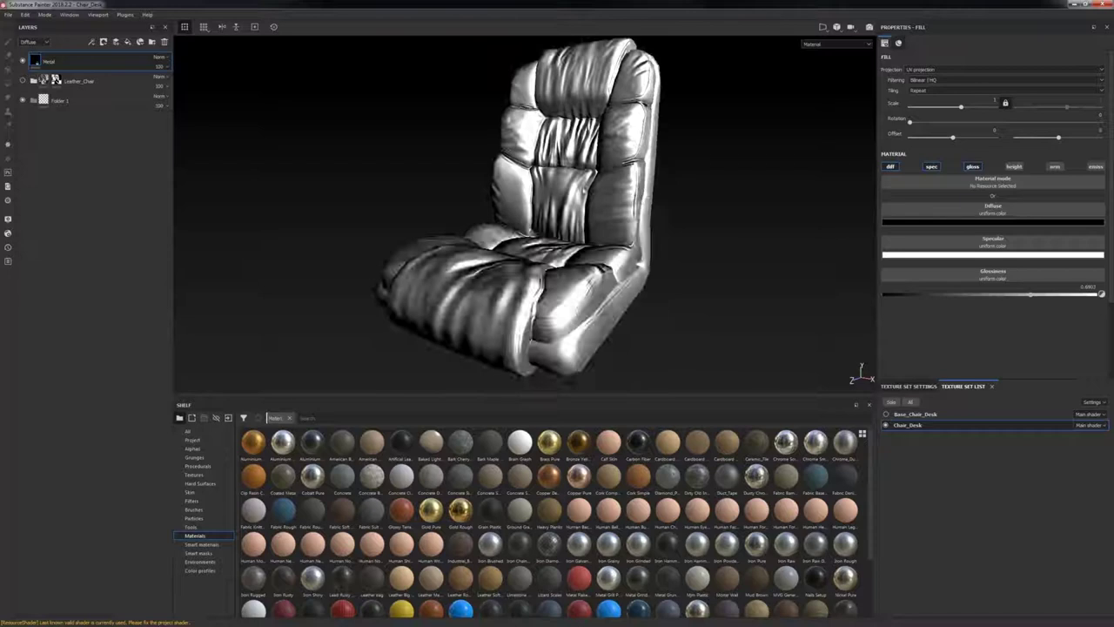
alt+drag(611, 190, 659, 229)
alt+right_drag(658, 229, 624, 199)
alt+drag(624, 200, 609, 198)
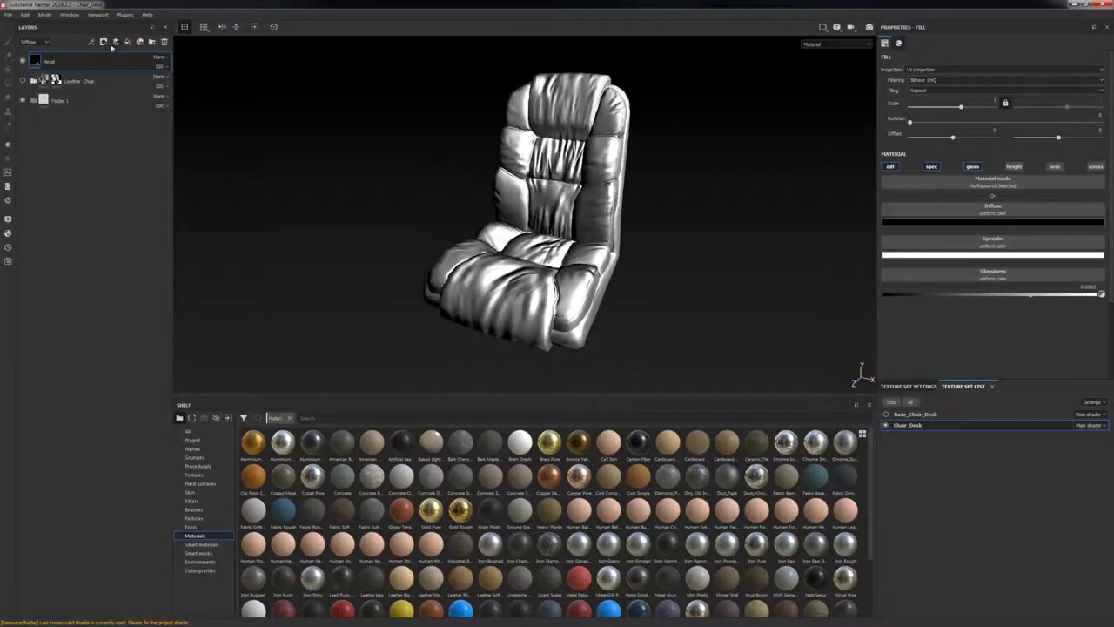
Step: Add another fill layer above the Metal layer and name it Paint
click(128, 42)
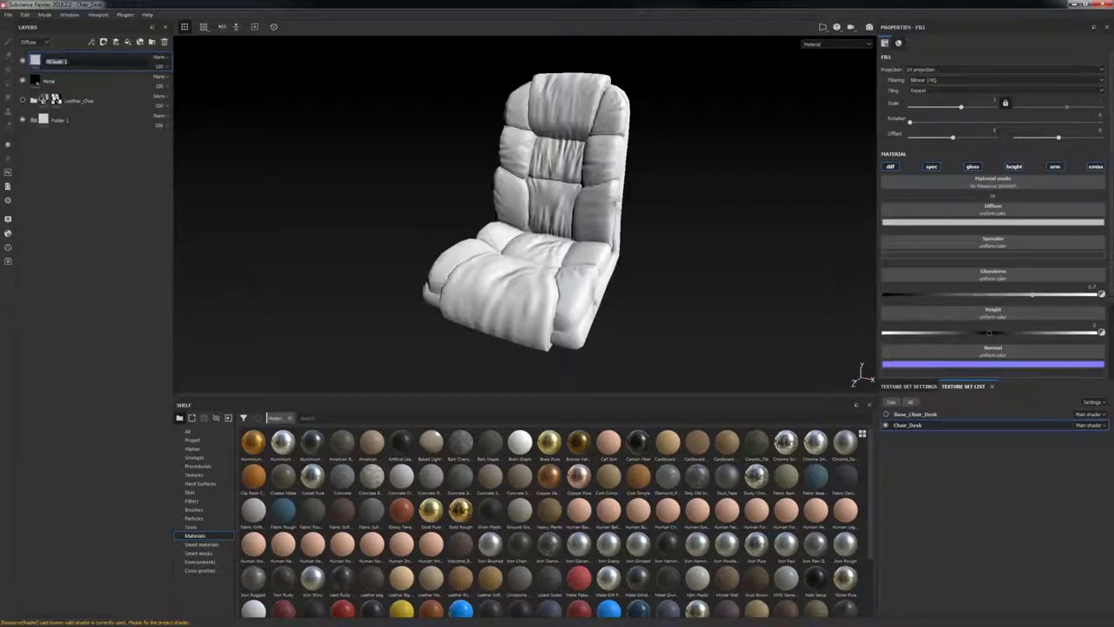
text(Dust)
key(Return)
Step: Limit the Paint layer to the diffuse, specular and glossiness channels by disabling height, normal and emissive
click(936, 168)
click(1015, 168)
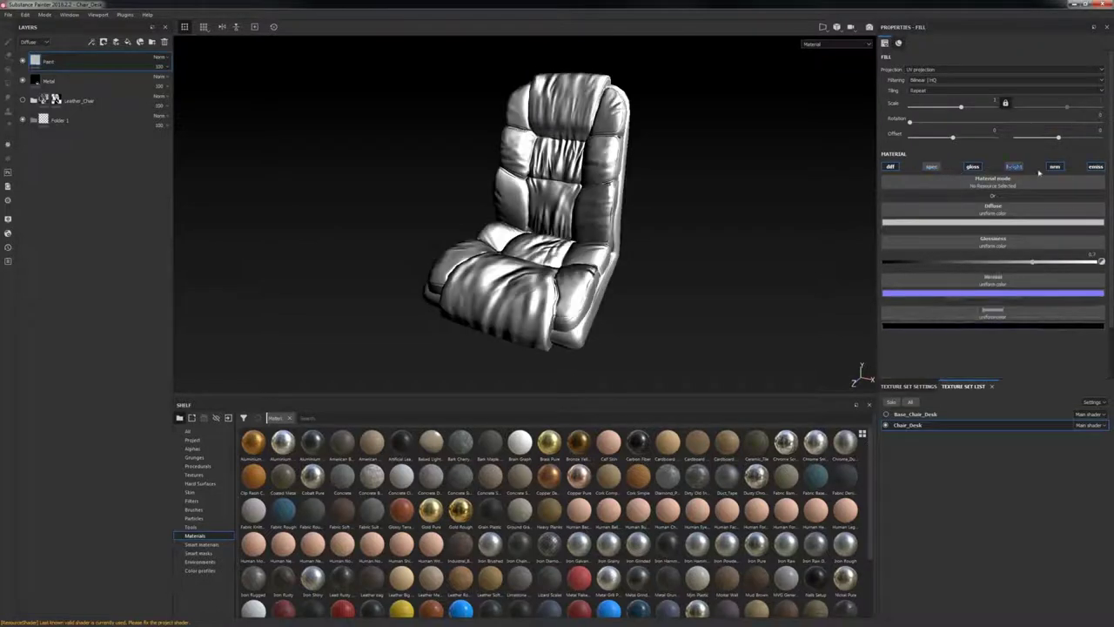
click(1058, 168)
click(1100, 167)
click(930, 168)
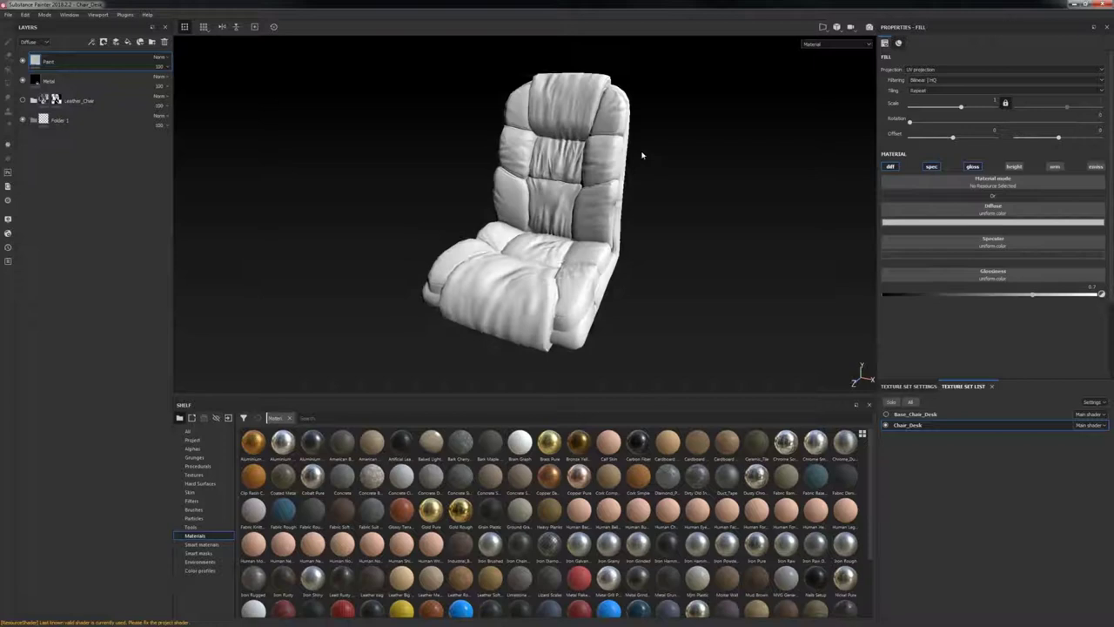
alt+middle_drag(642, 155, 623, 183)
alt+right_drag(622, 184, 534, 149)
alt+middle_drag(557, 231, 566, 169)
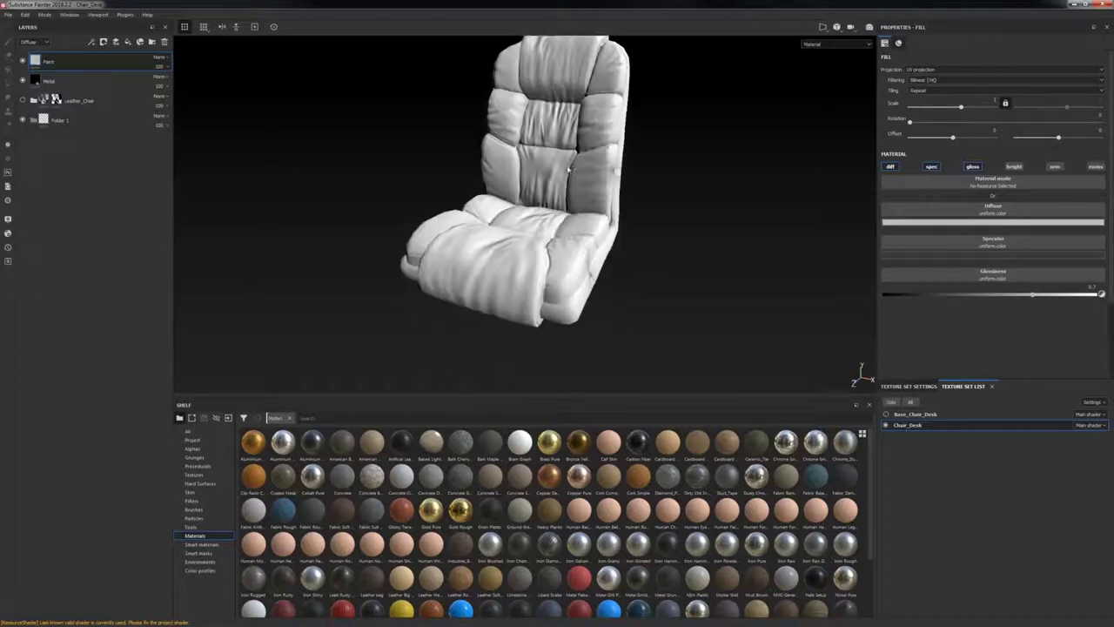
alt+right_drag(567, 169, 562, 180)
alt+middle_drag(562, 180, 564, 200)
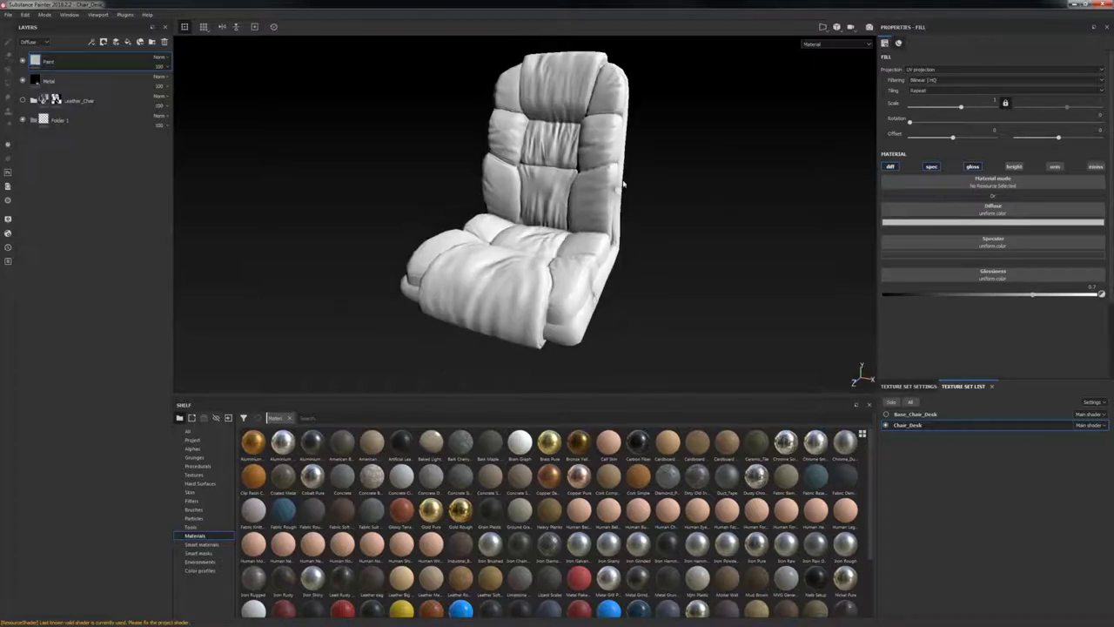
Step: Compare the Paint layer over Metal with its specular channel off and on, and inspect its specular colour
click(100, 88)
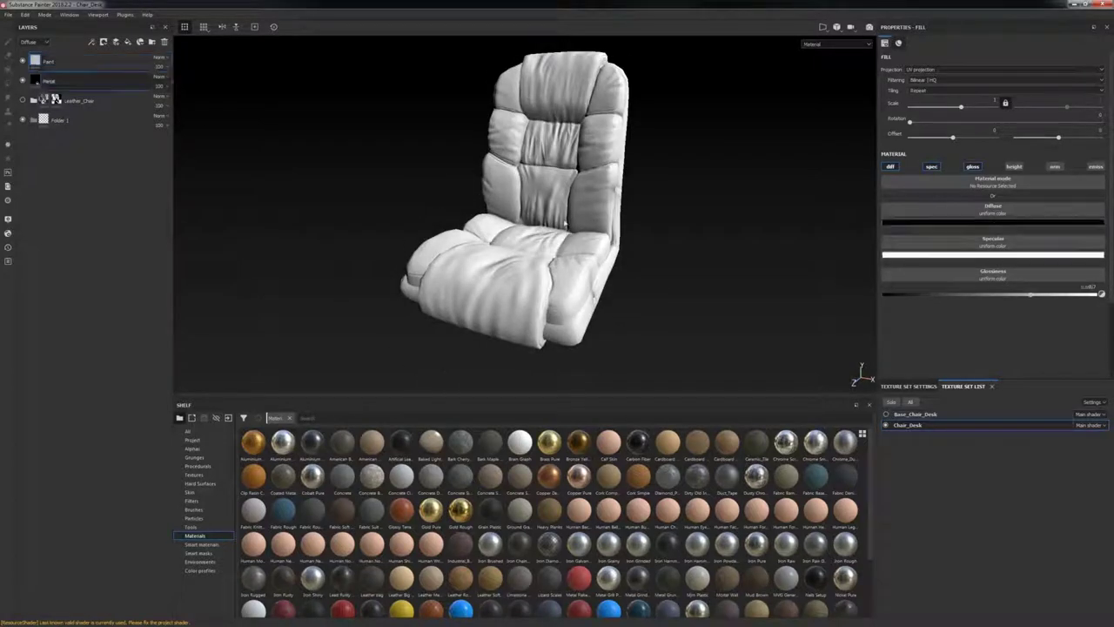
click(61, 64)
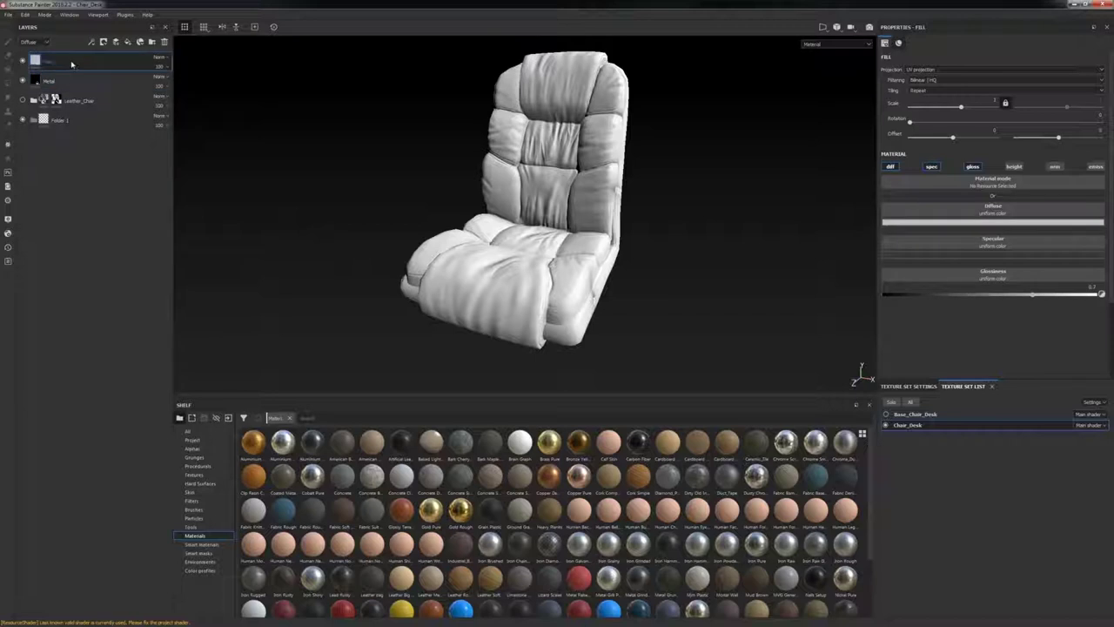
click(934, 170)
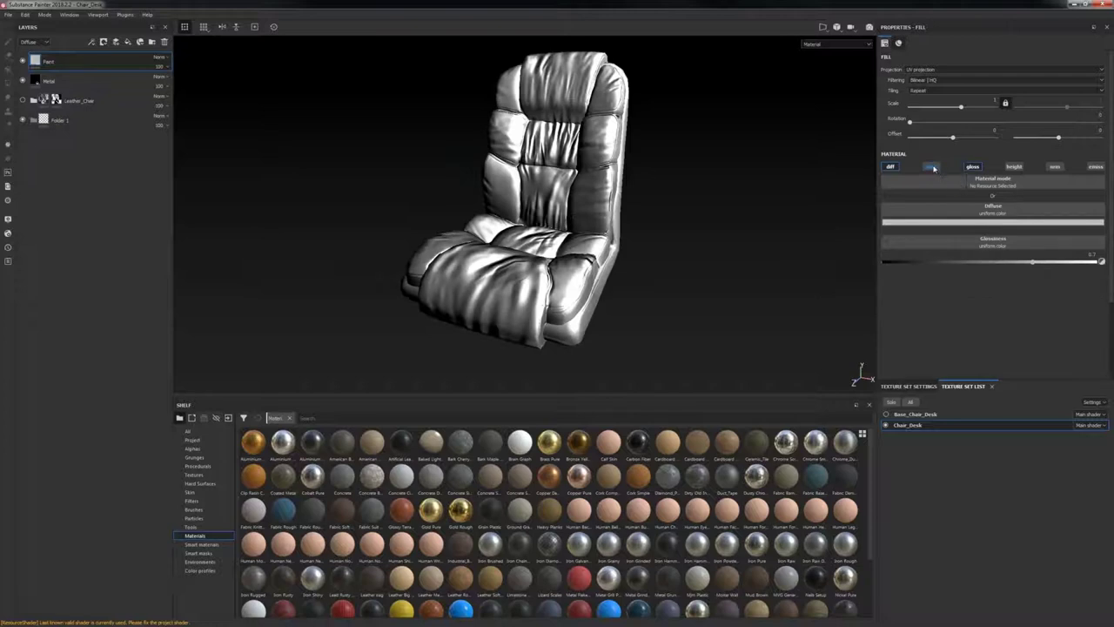
click(933, 168)
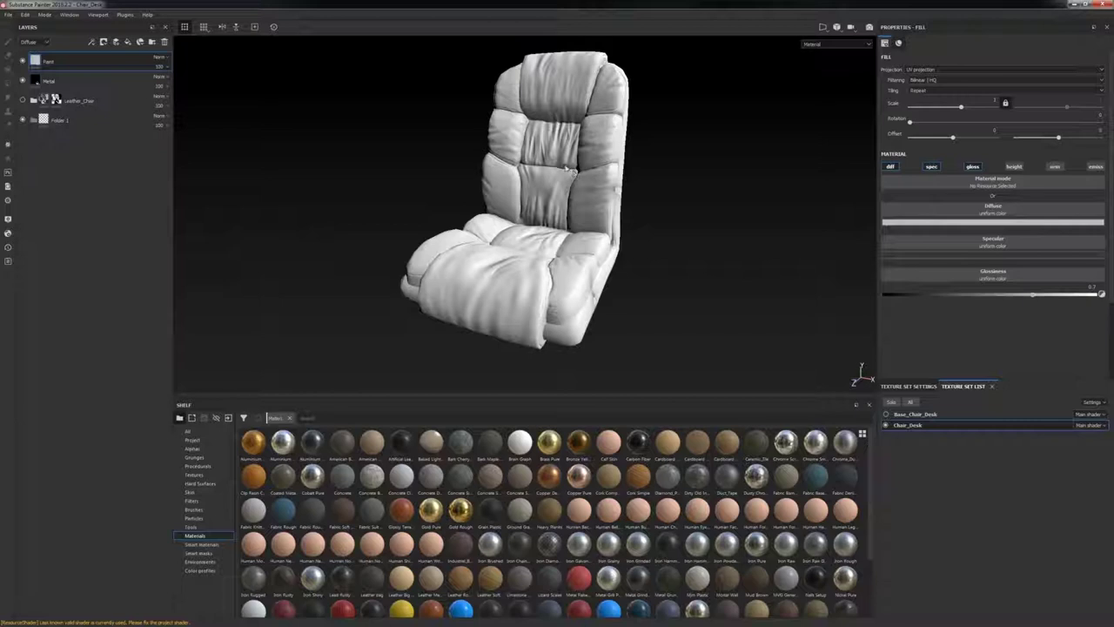
click(933, 168)
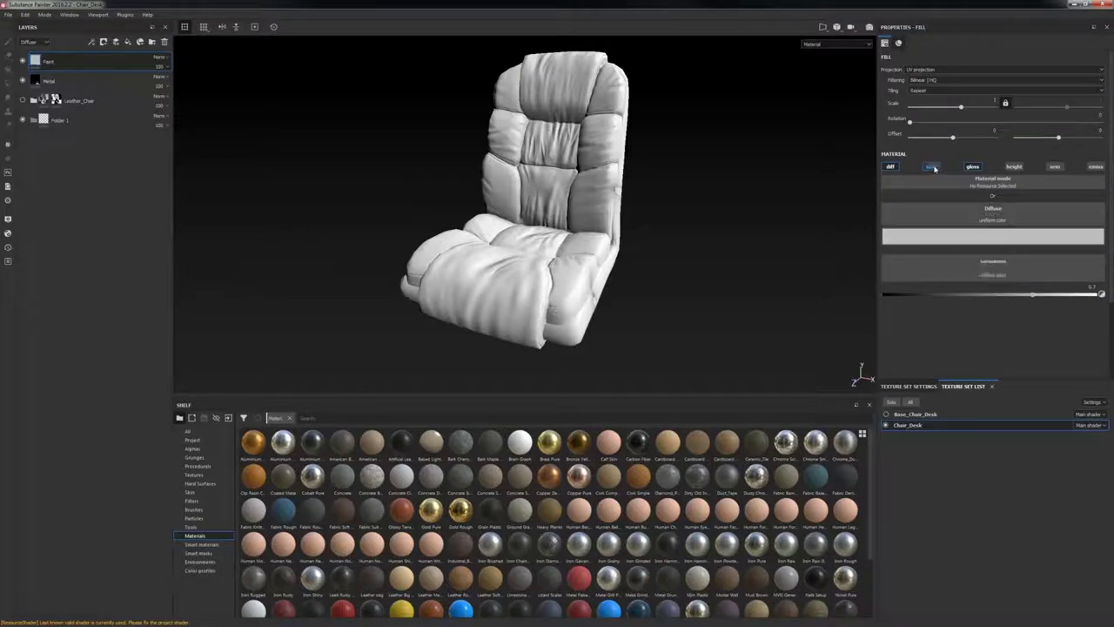
alt+middle_drag(590, 206, 553, 239)
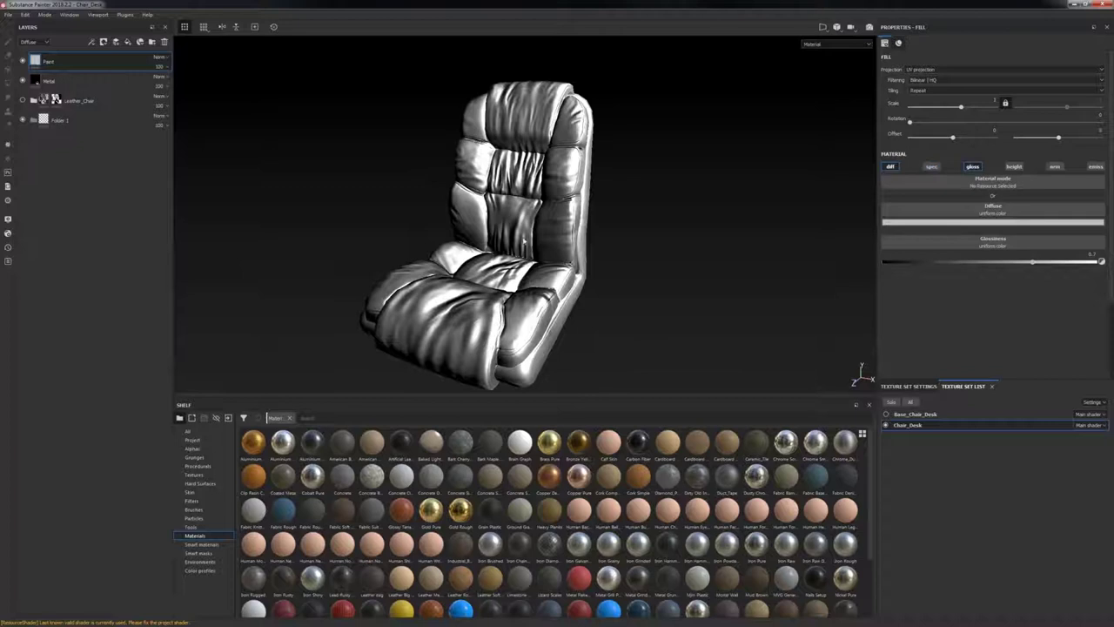
alt+middle_drag(525, 235, 566, 222)
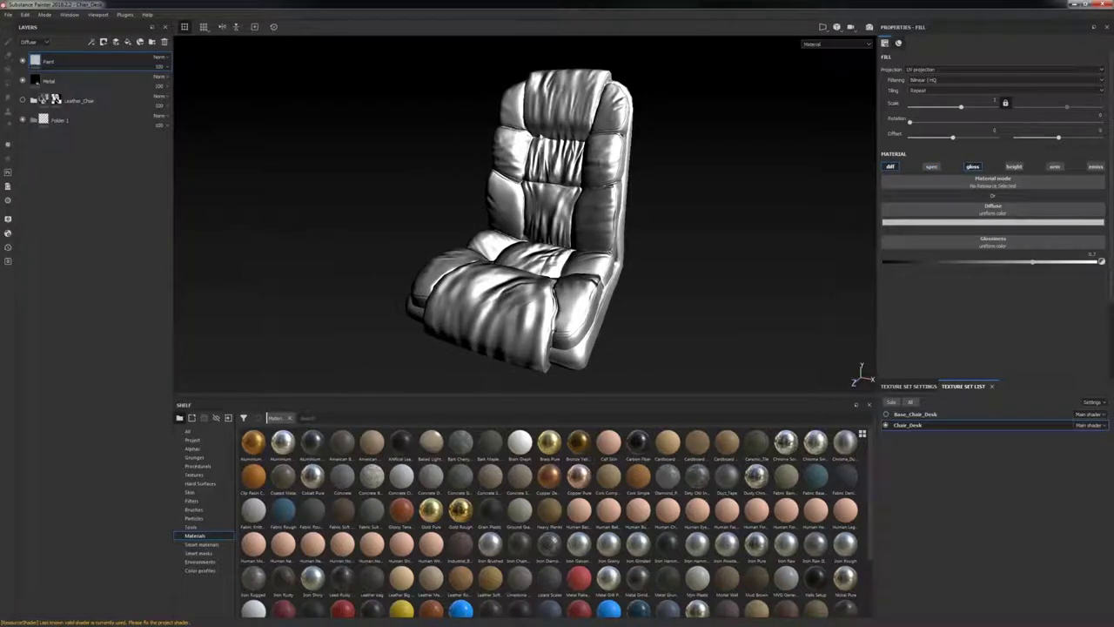
click(931, 167)
click(984, 254)
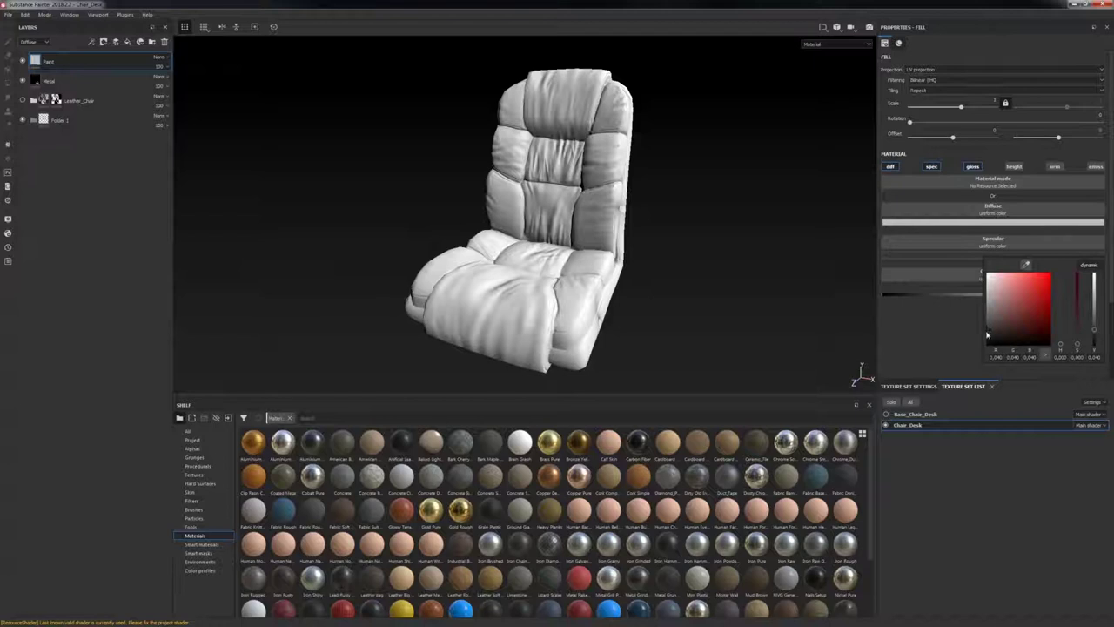
click(918, 327)
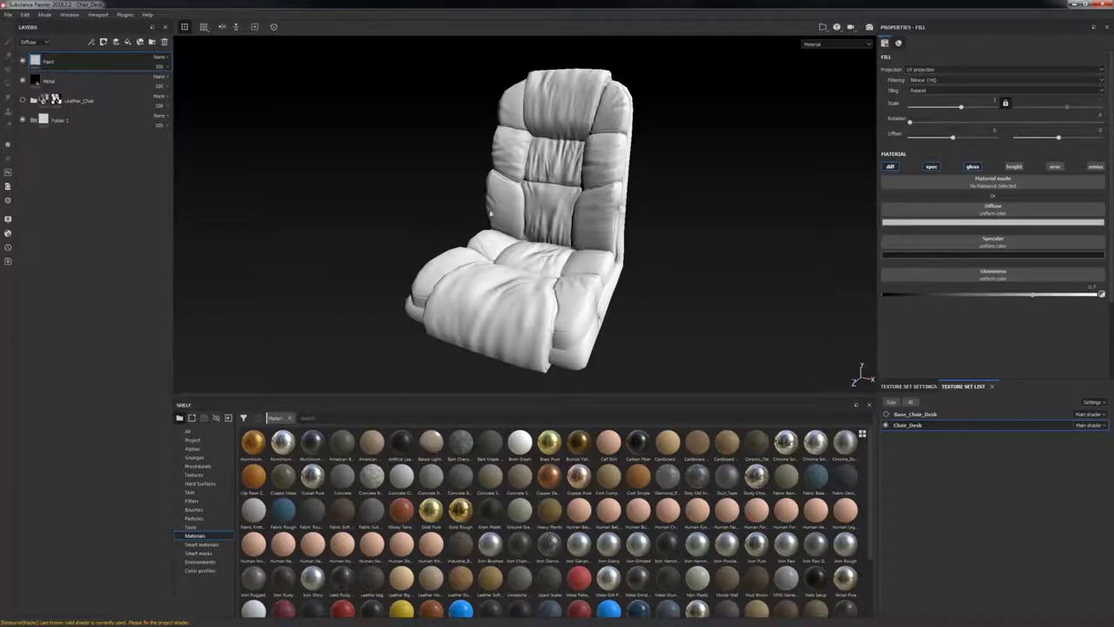
Step: Set the Paint layer's diffuse colour to a saturated red
click(992, 222)
click(1020, 246)
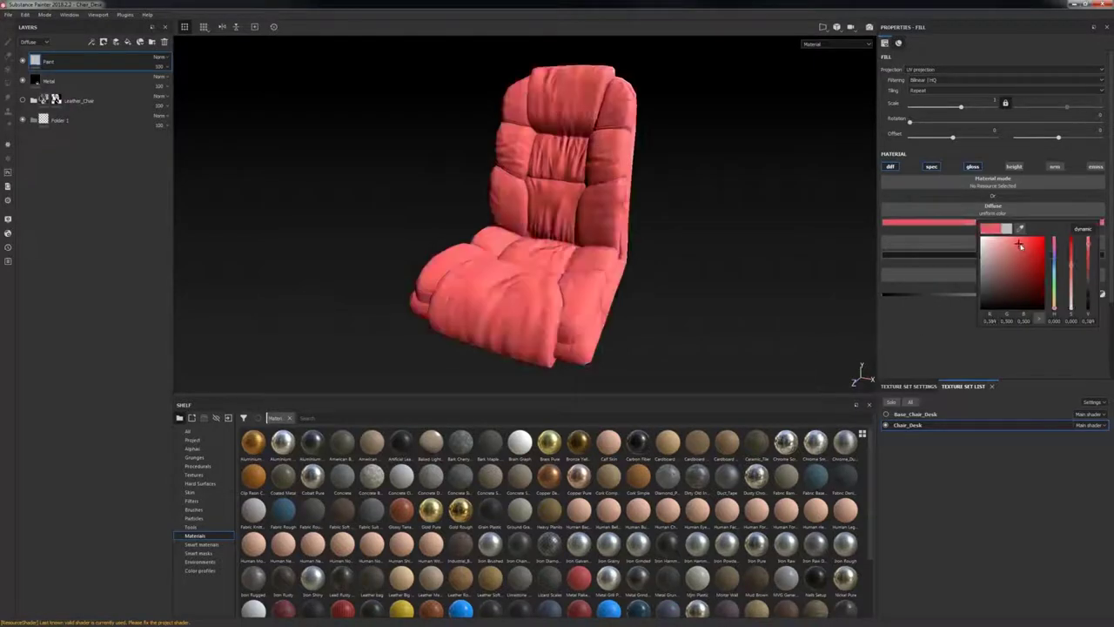
drag(1020, 246, 1029, 245)
alt+middle_drag(386, 224, 402, 248)
alt+right_drag(402, 248, 427, 251)
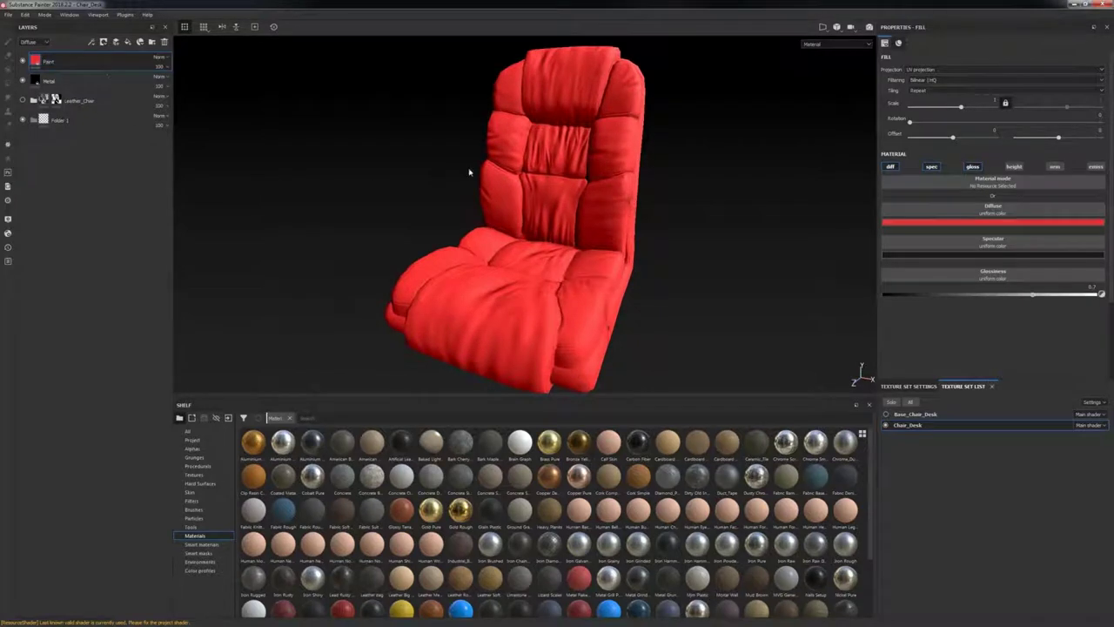
alt+middle_drag(632, 191, 631, 178)
Step: Add a black mask to the Paint layer
click(103, 42)
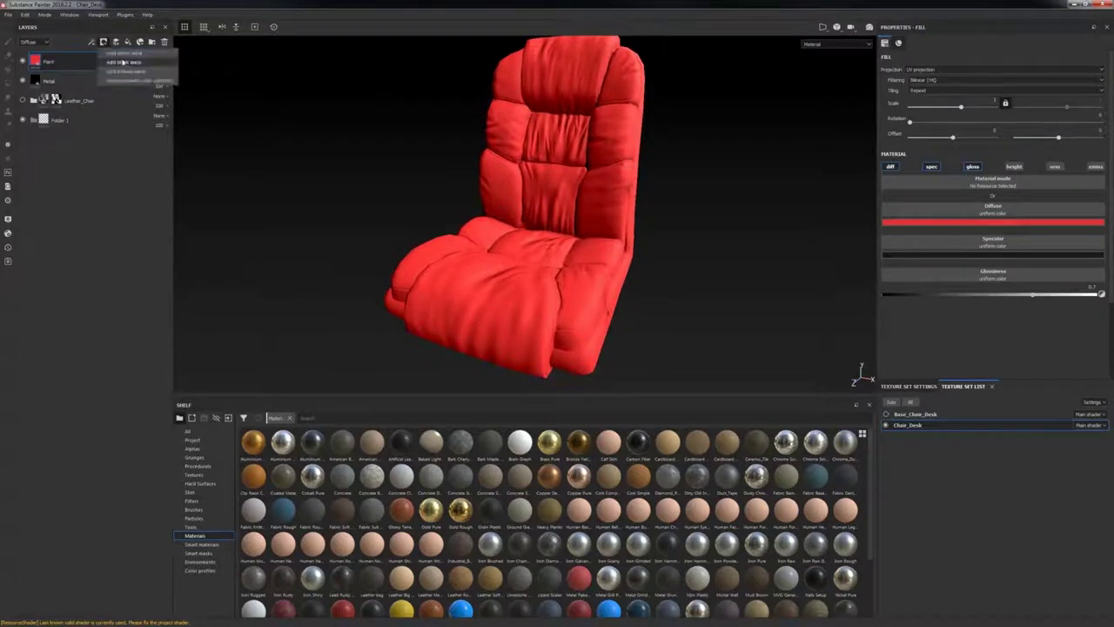
click(124, 62)
right_click(77, 59)
click(136, 73)
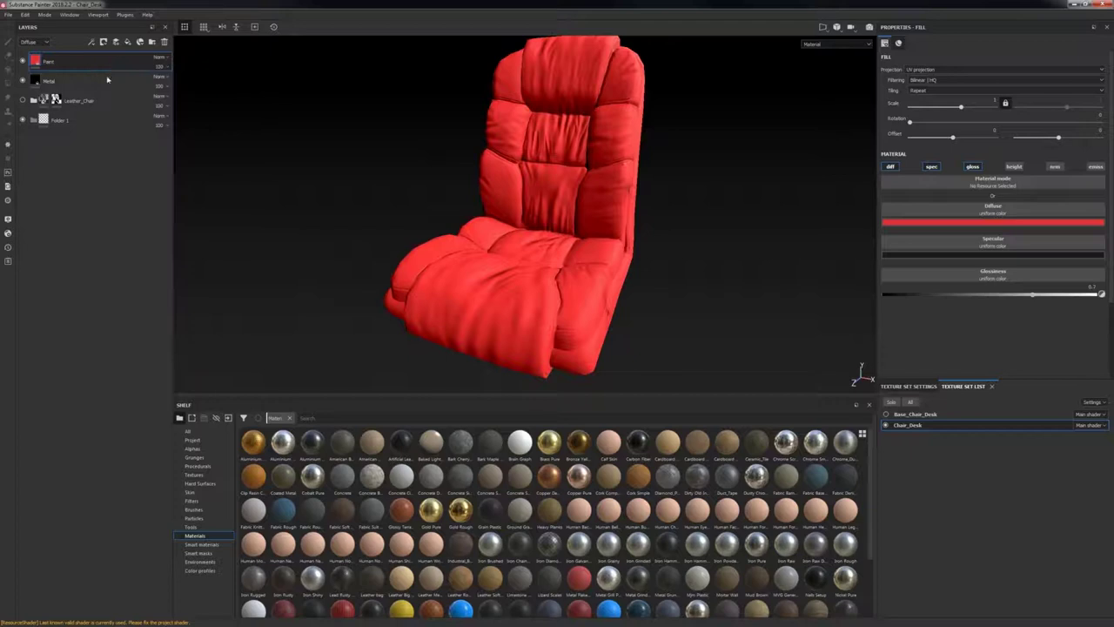
Step: Add a Mask Editor generator to the Paint layer's mask and set its Global Blur to about 10.75
click(91, 42)
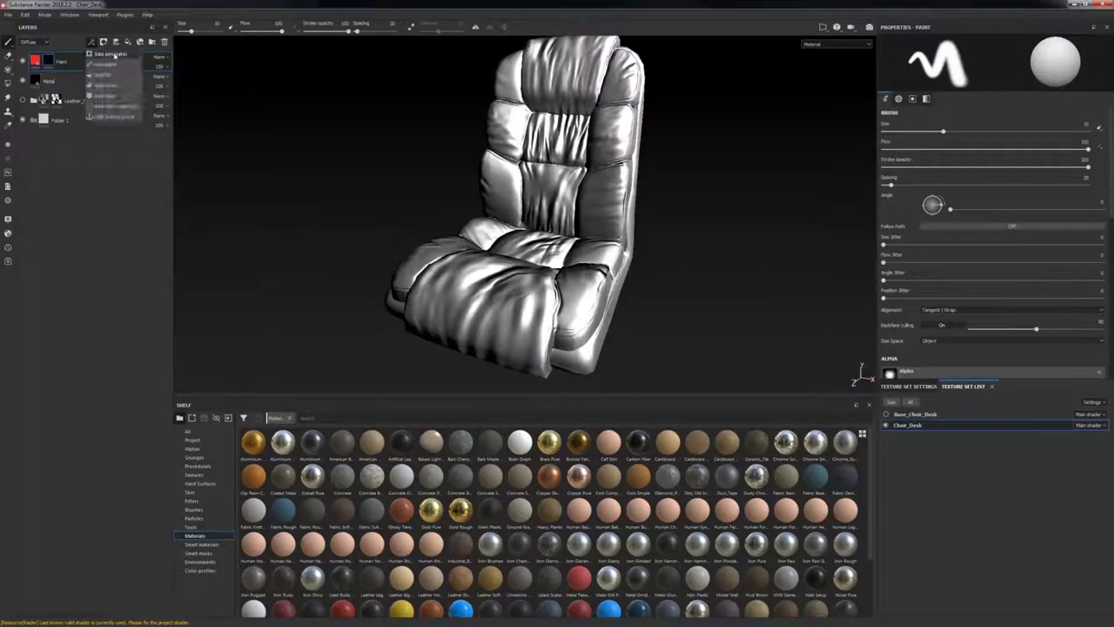
click(114, 53)
click(976, 55)
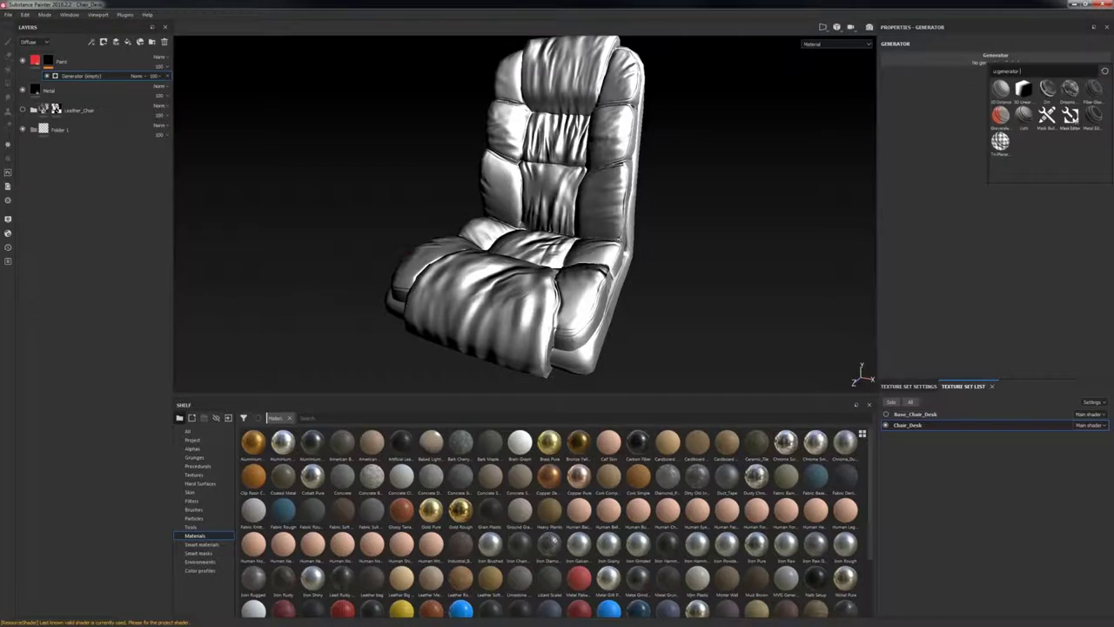
click(1074, 119)
click(1073, 123)
alt+drag(641, 178, 659, 165)
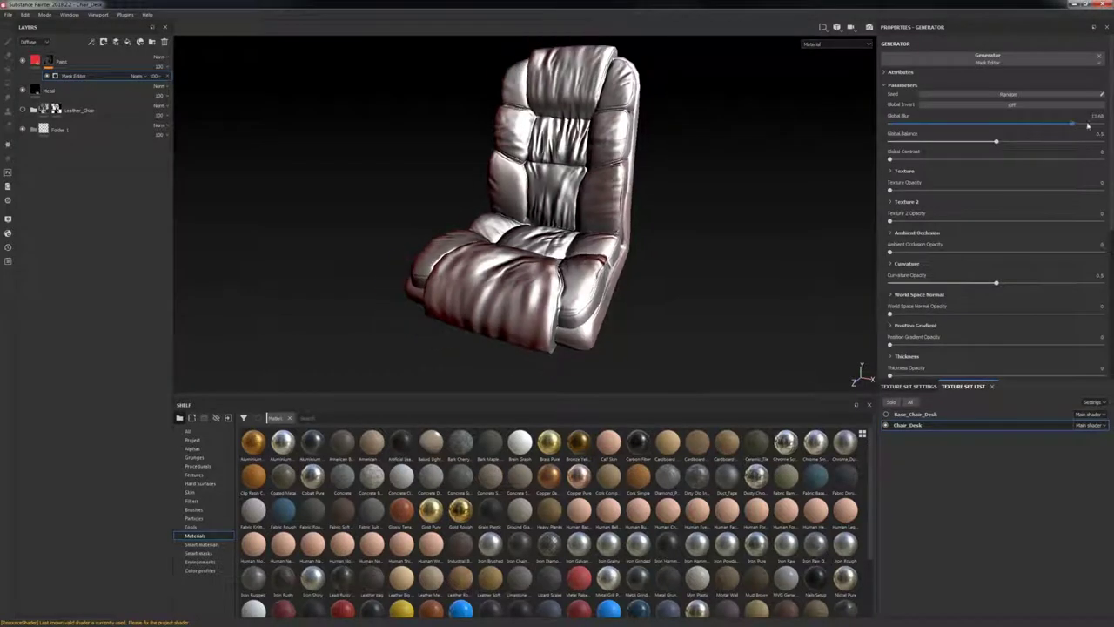
drag(1049, 128, 1033, 126)
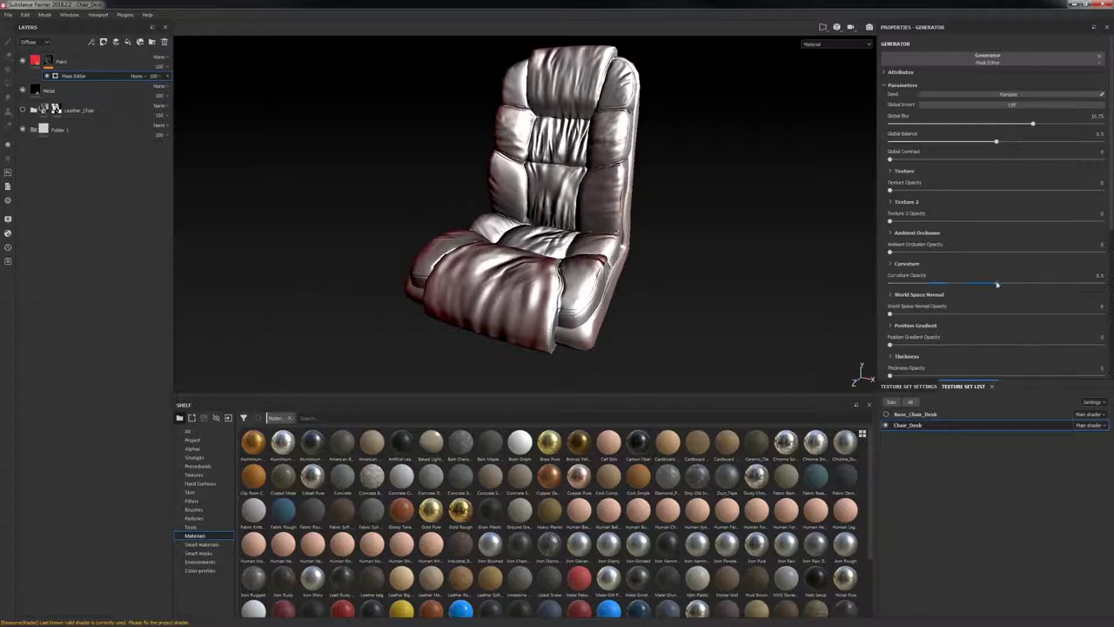
Step: Set the Mask Editor's Curvature Opacity to 1, expand the Curvature parameters and check the red paint on the seat
drag(998, 283, 1088, 282)
click(905, 264)
alt+drag(566, 201, 652, 198)
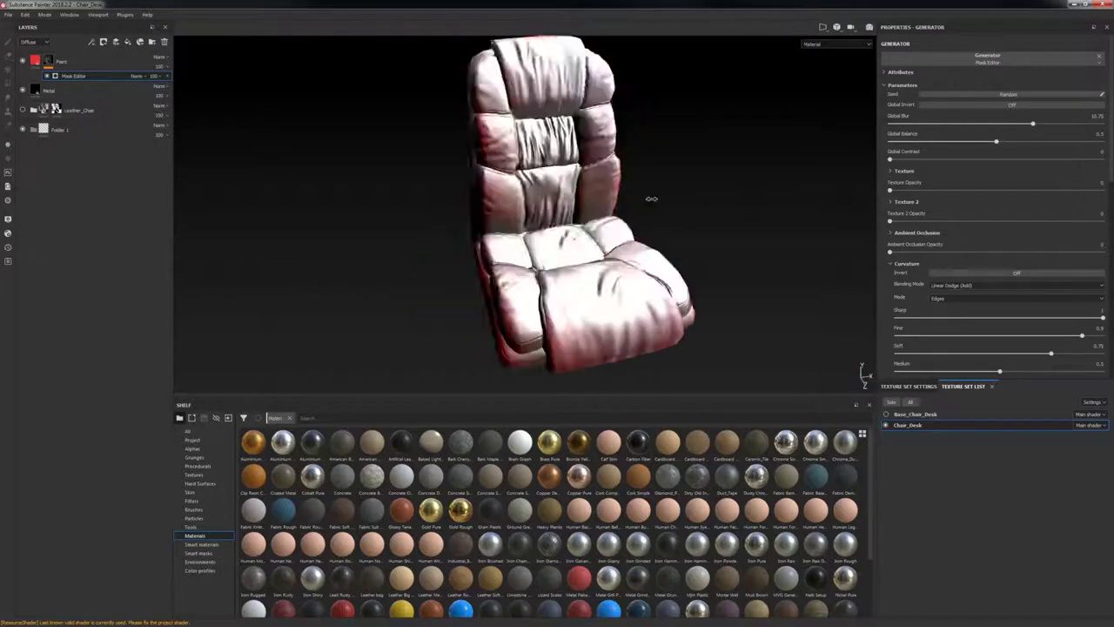
shift+right_drag(651, 199, 688, 202)
alt+drag(689, 201, 641, 216)
shift+right_drag(642, 217, 664, 220)
alt+middle_drag(664, 219, 687, 200)
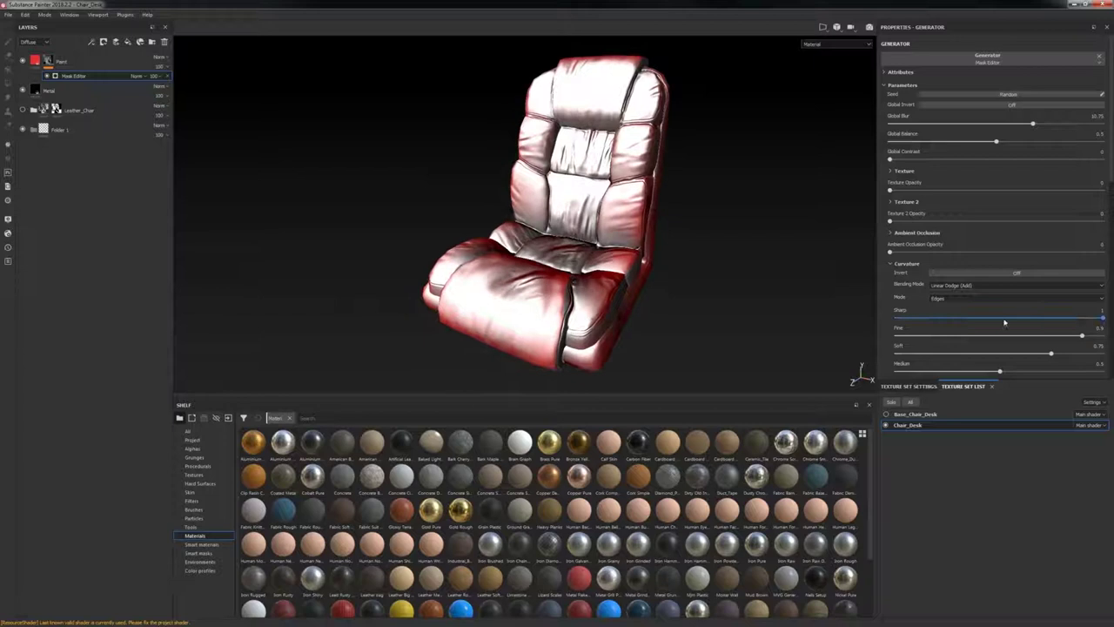
Step: In the Curvature parameters, set Soft, Medium, Large, Big and Huge to 0 and Fine to 1
scroll(993, 362, down, 5)
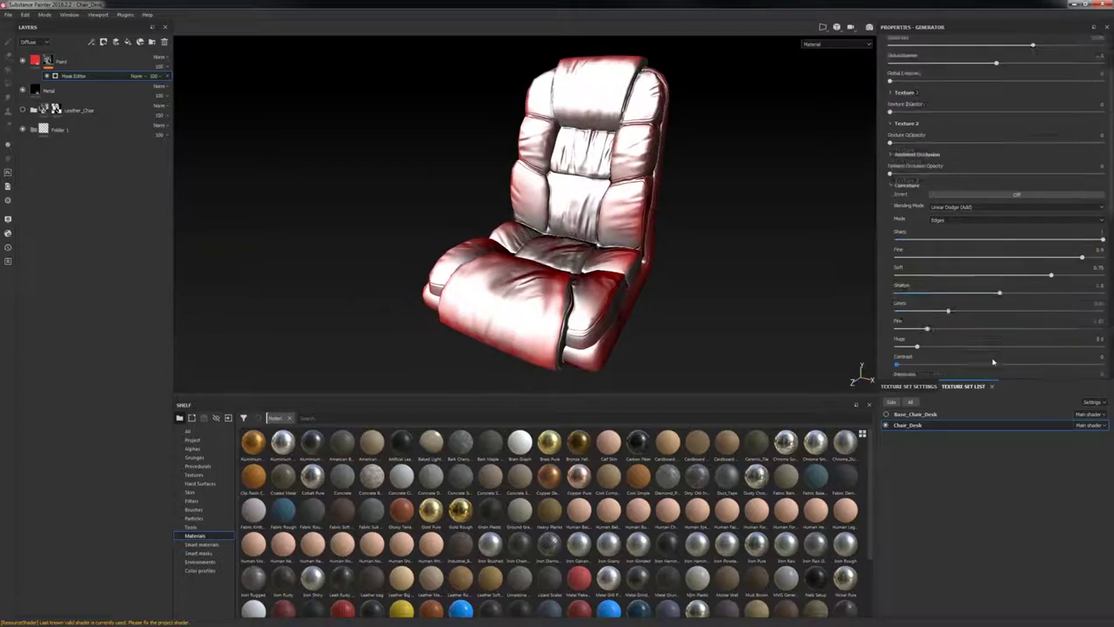
scroll(993, 362, down, 3)
drag(897, 214, 865, 213)
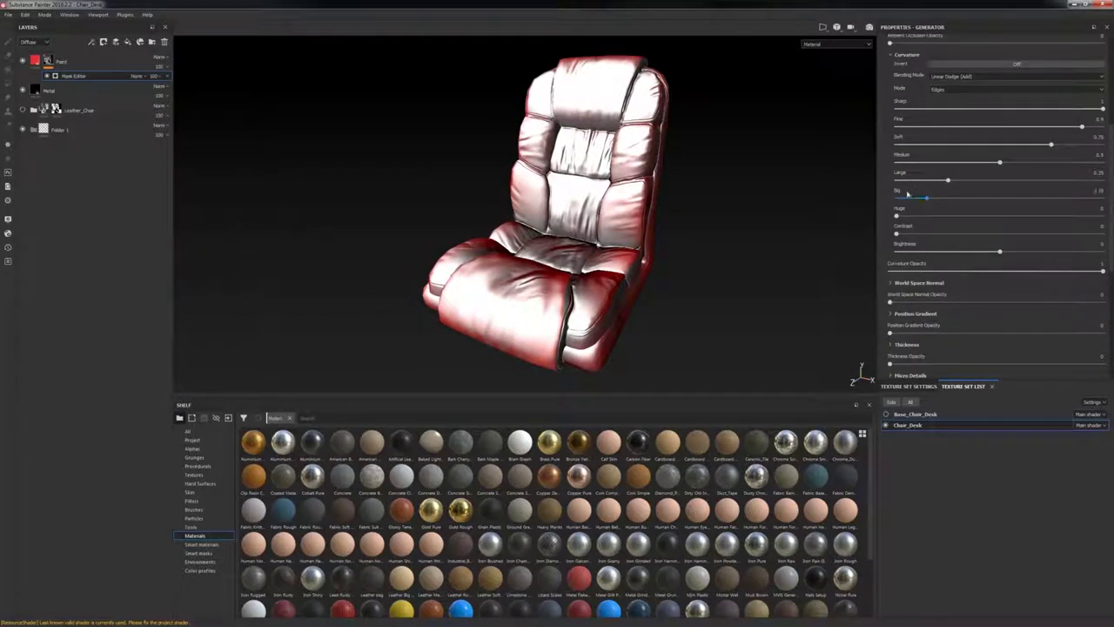
drag(947, 181, 896, 199)
drag(999, 163, 897, 162)
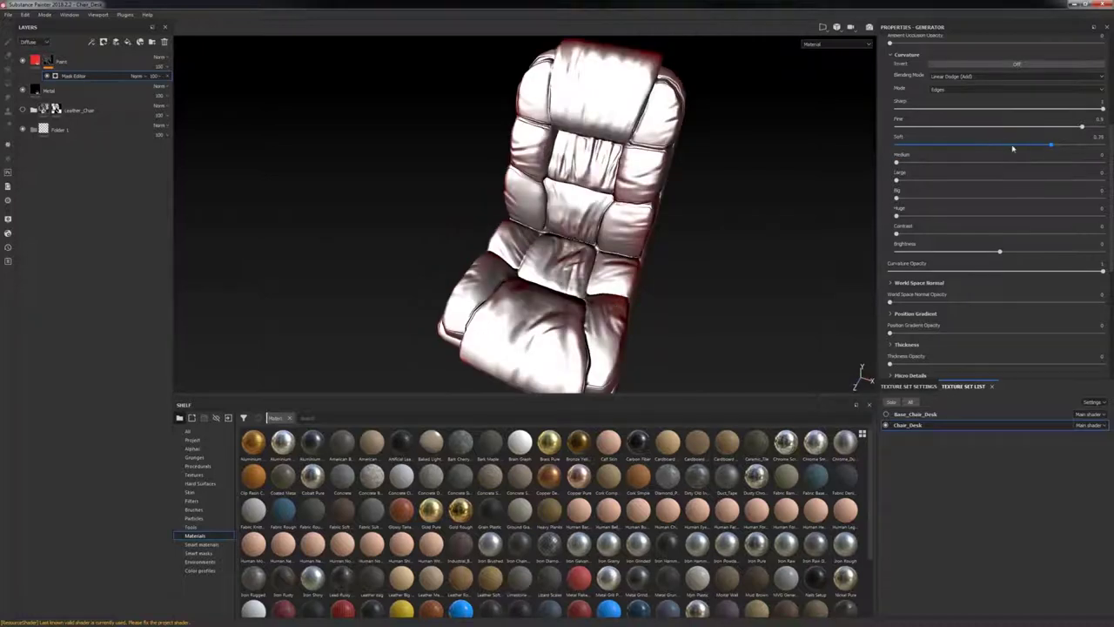
drag(1009, 146, 873, 162)
drag(1047, 129, 1106, 127)
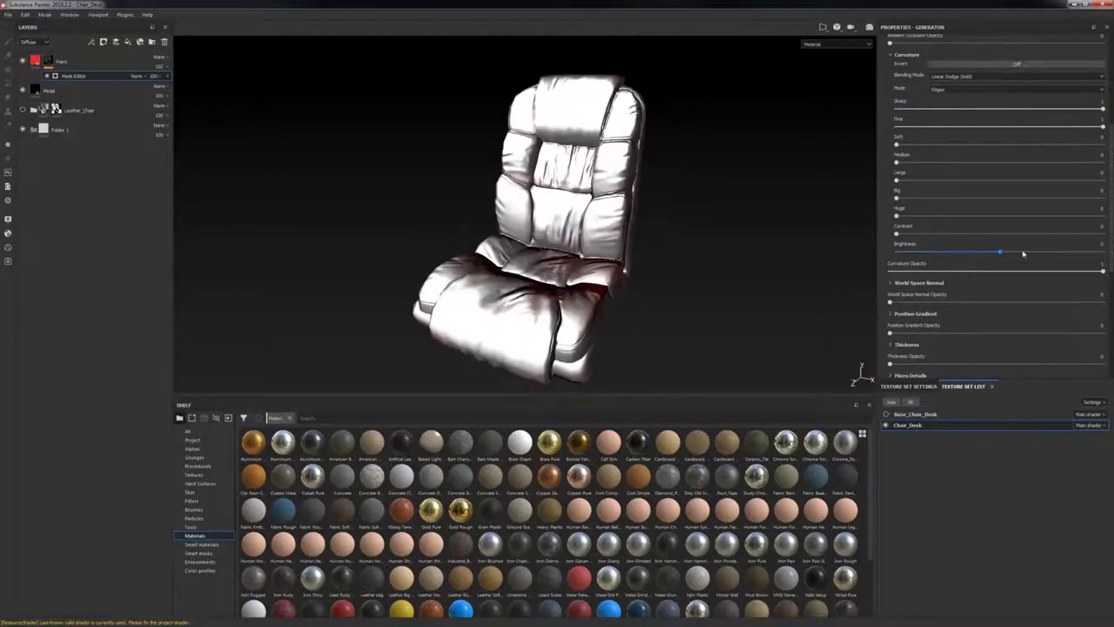
Step: Set the curvature Brightness to about 0.29 and Contrast to about 0.65, and check the seat
click(1030, 252)
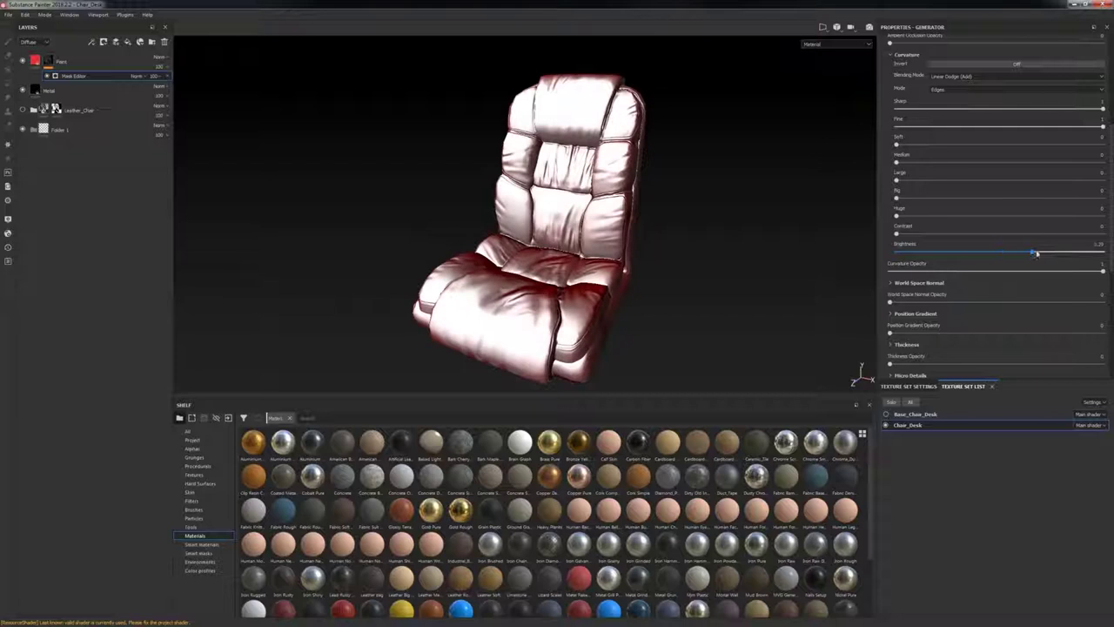
drag(913, 234, 1031, 240)
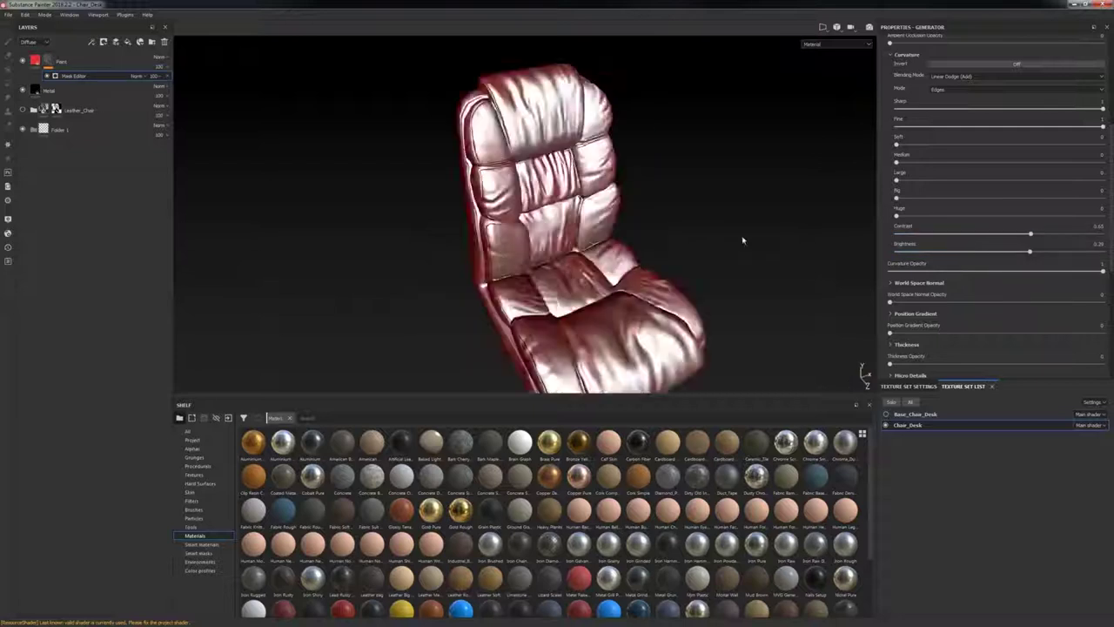
shift+right_drag(743, 241, 684, 230)
alt+drag(684, 229, 619, 216)
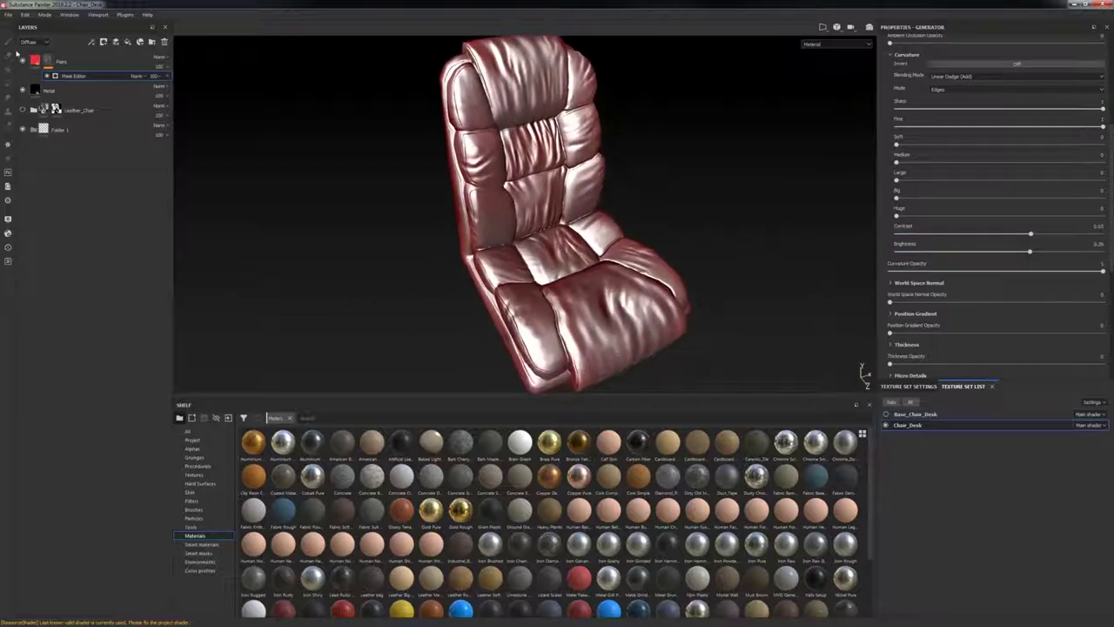
Step: Set the curvature Fine level to 0 with Sharp at 1
scroll(1007, 188, up, 3)
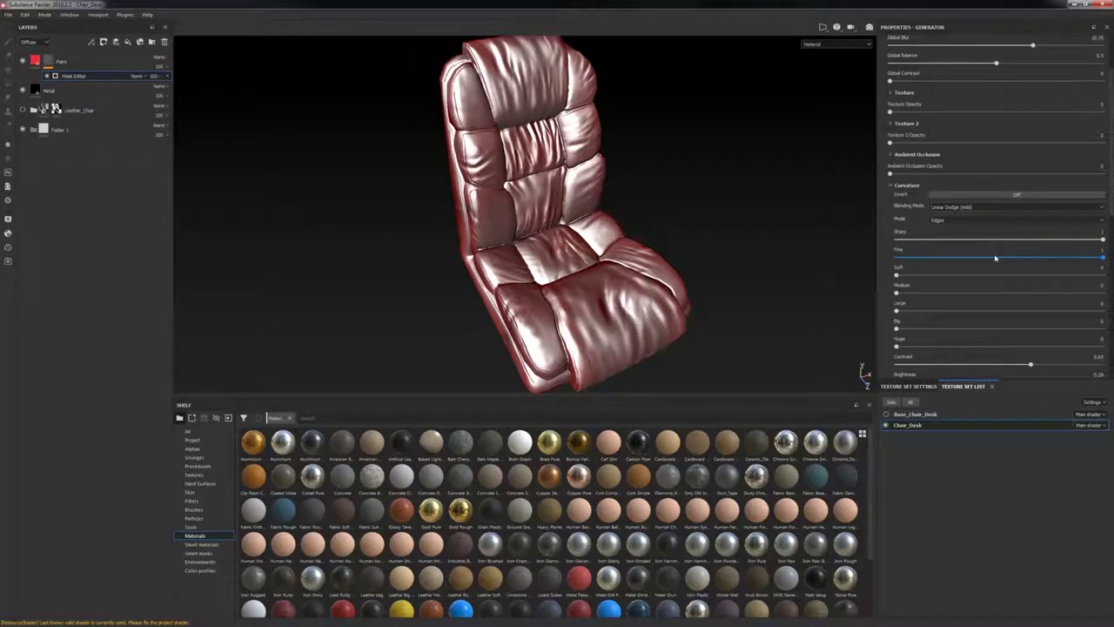
drag(996, 258, 842, 252)
mouse_move(1027, 240)
mouse_down()
mouse_move(915, 237)
mouse_move(1105, 238)
mouse_up()
Step: Display the Paint layer's mask alone in the viewport and review the Mask Editor's curvature parameters
alt+click(52, 62)
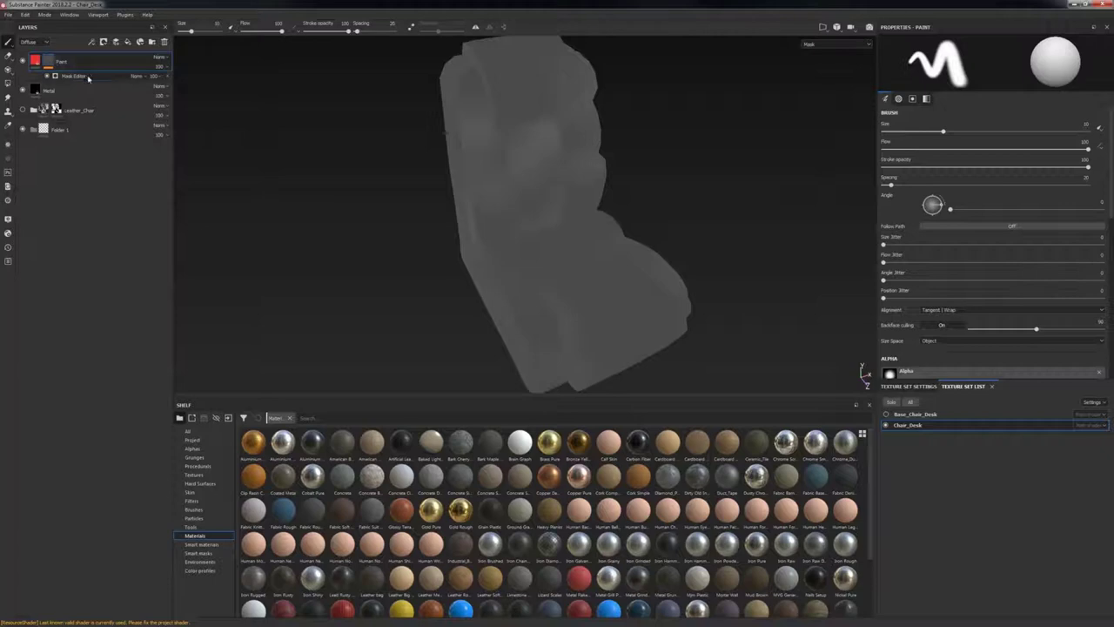
click(88, 77)
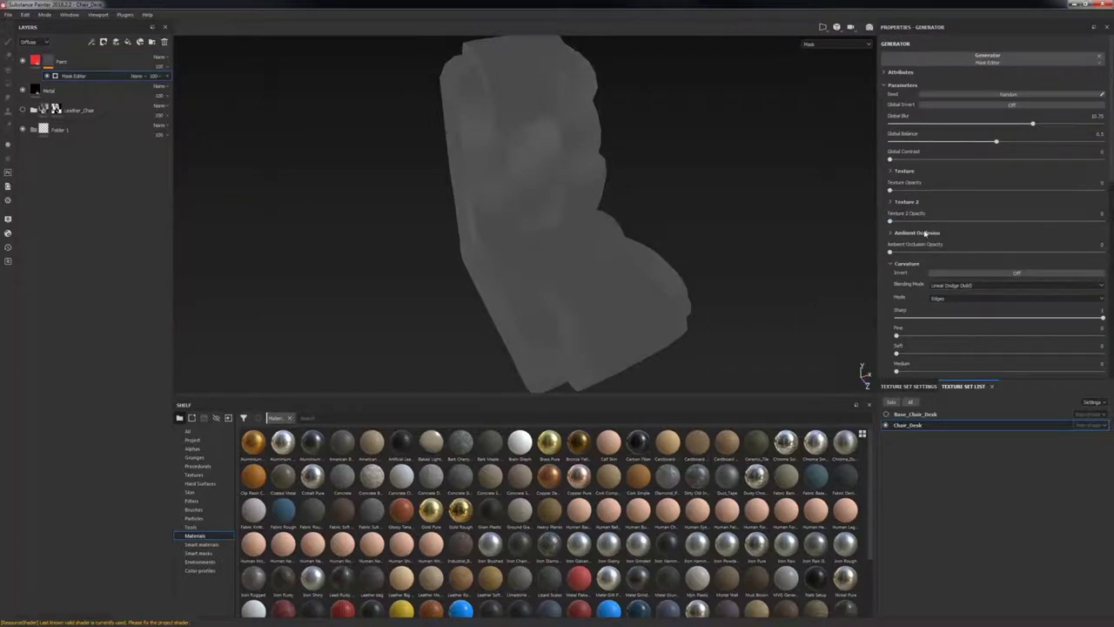
scroll(924, 233, down, 3)
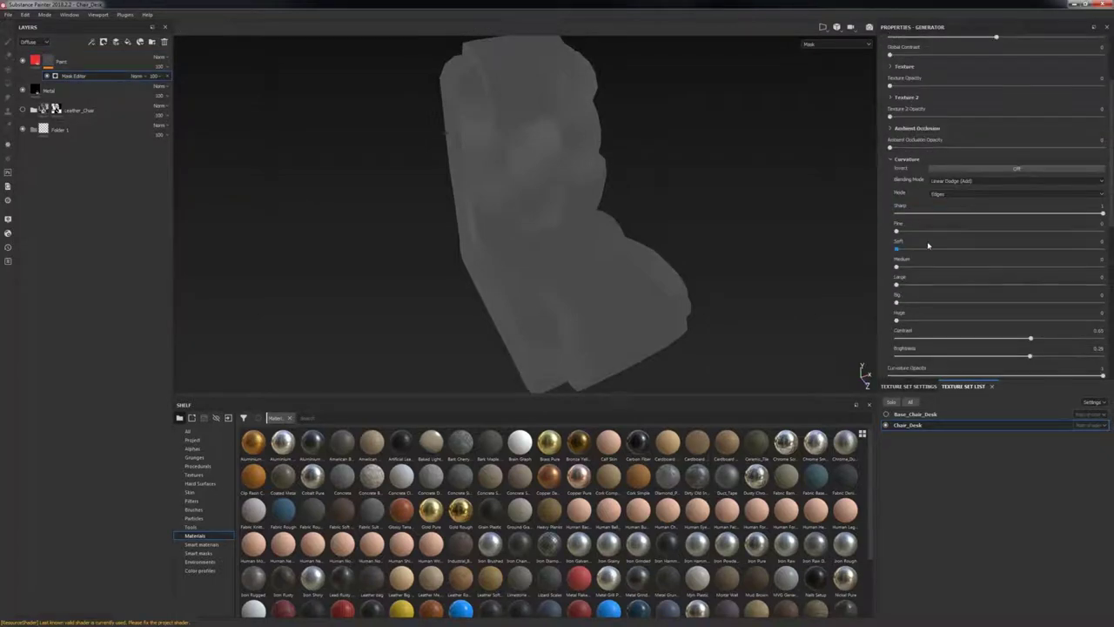
scroll(989, 324, down, 5)
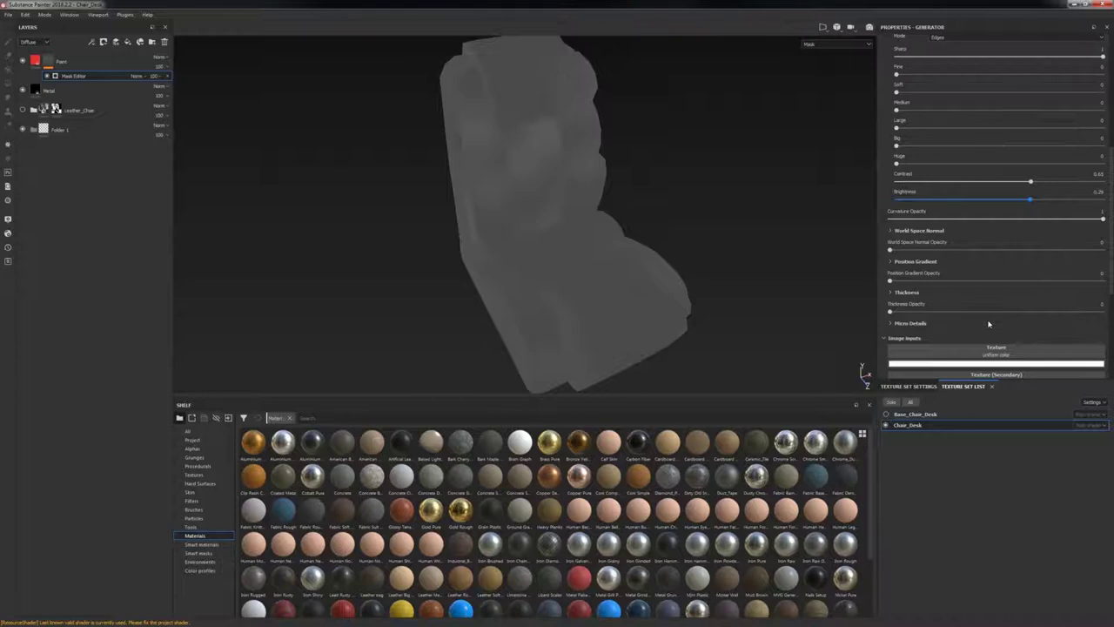
scroll(989, 324, down, 2)
scroll(989, 323, up, 5)
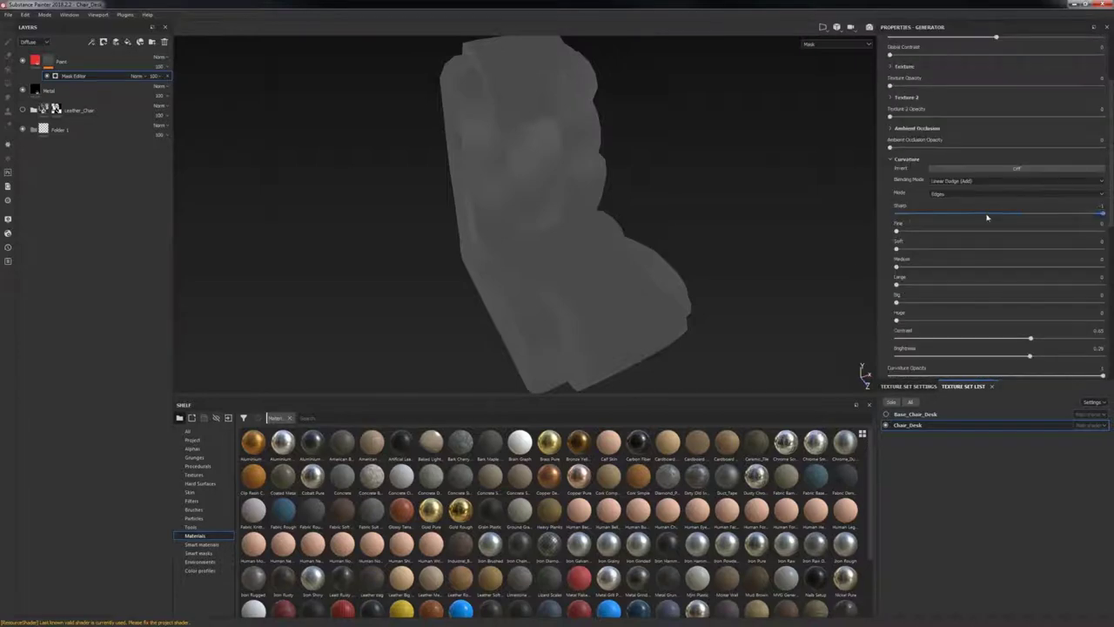
Step: Try lowering the curvature Sharp level, undo it, and examine the seat's mask up close from both sides
drag(987, 216, 908, 222)
key(ctrl+z)
alt+drag(614, 218, 788, 229)
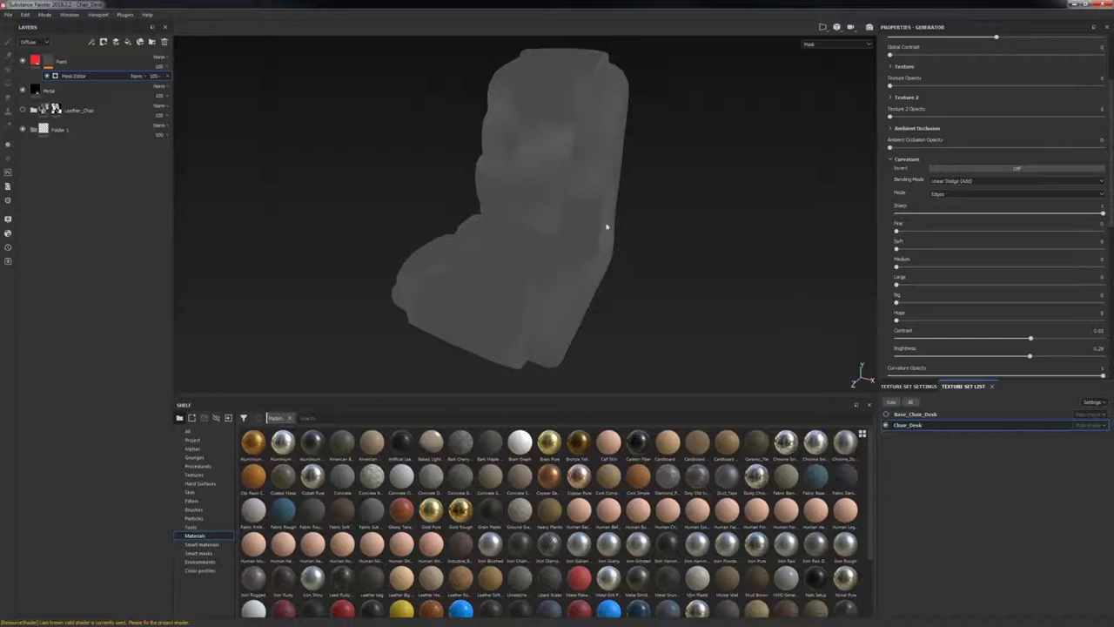
alt+right_drag(562, 184, 654, 291)
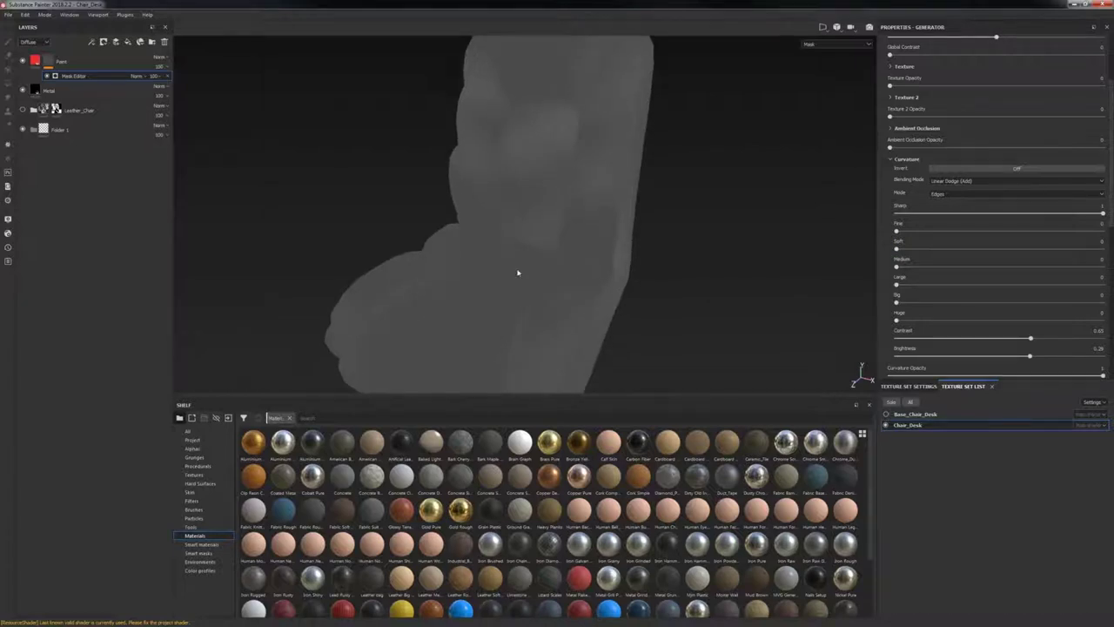
alt+drag(517, 271, 608, 206)
Step: Set the curvature Fine level to 1 and Huge to 0, and show the baked mesh maps of the Chair_Desk set
drag(896, 230, 1103, 231)
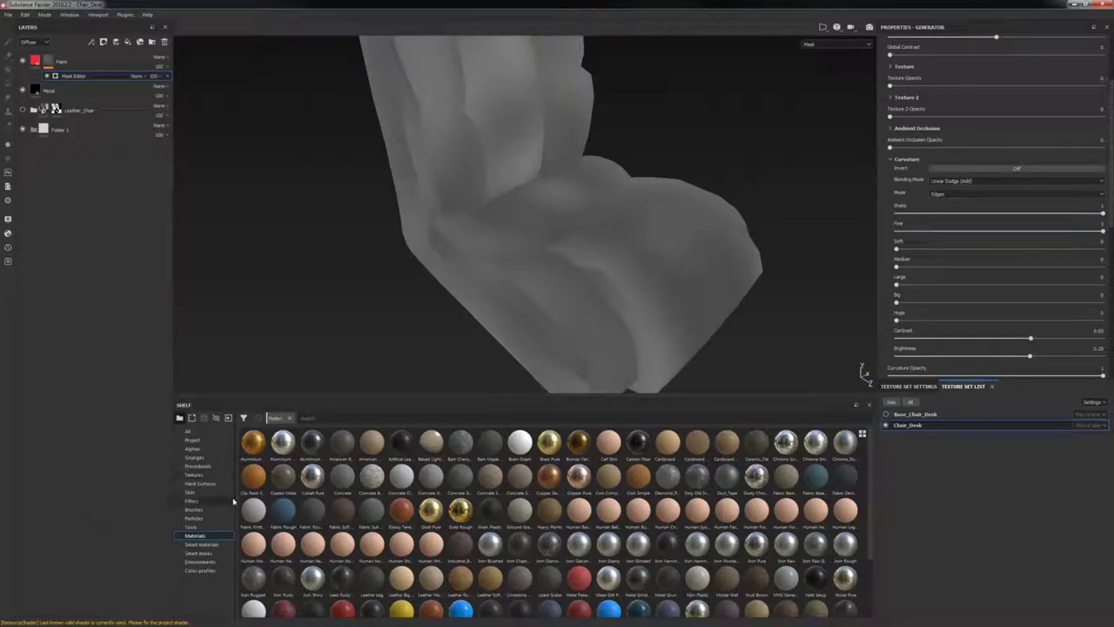
click(910, 386)
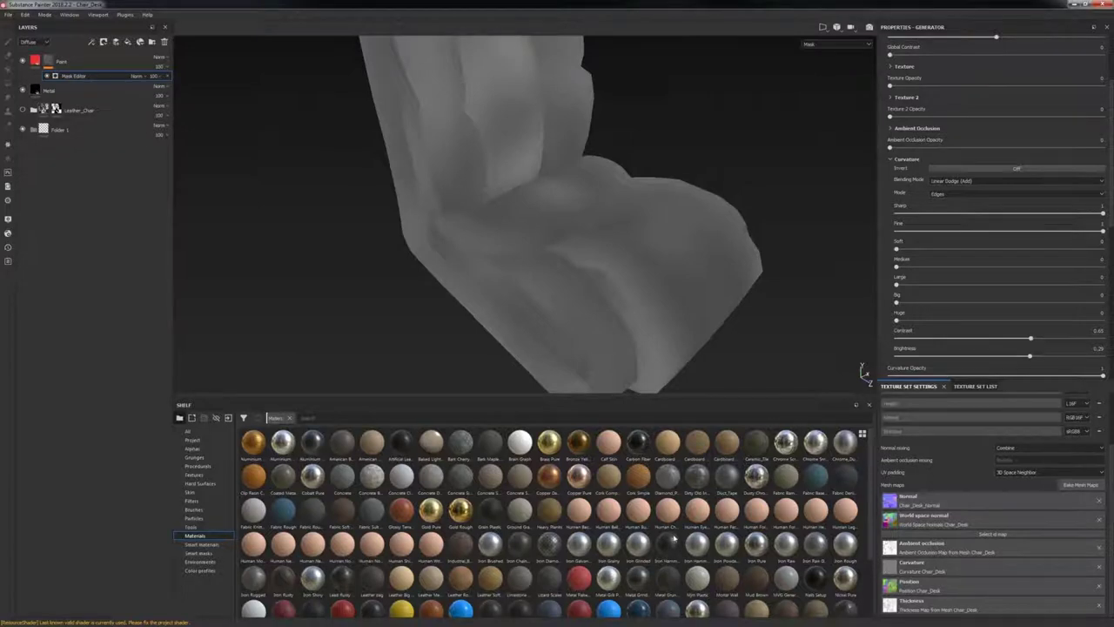
alt+drag(600, 279, 448, 251)
scroll(591, 289, down, 3)
mouse_move(962, 322)
mouse_down()
mouse_move(1103, 325)
mouse_move(888, 325)
mouse_up()
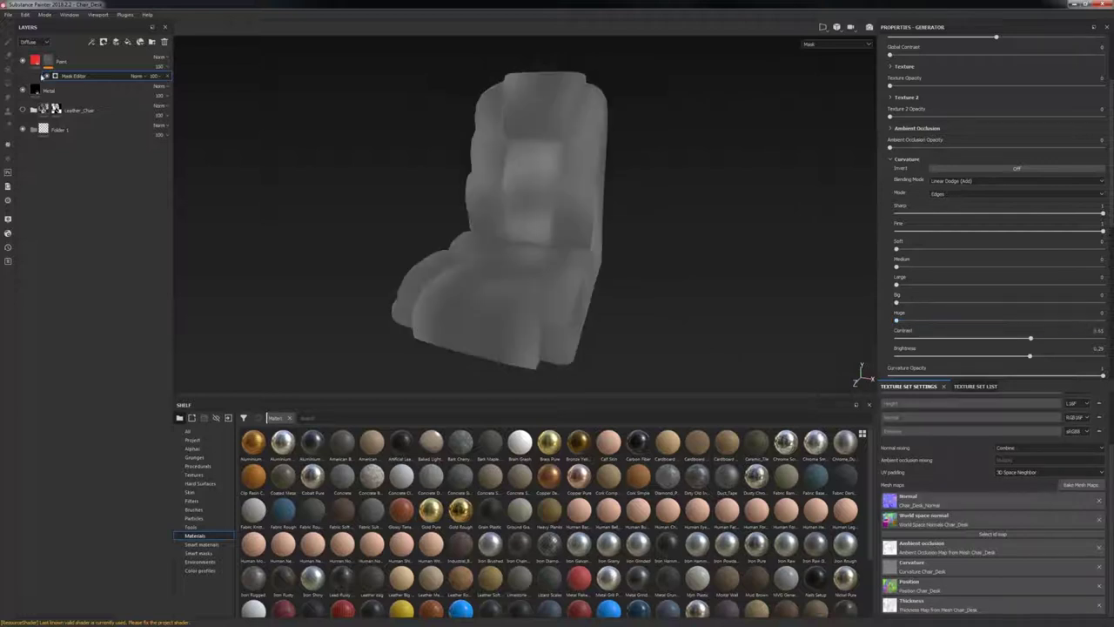
Step: Hide the Chair_Desk texture set, show Base_Chair_Desk and make it the active set with its material displayed
click(97, 67)
click(977, 386)
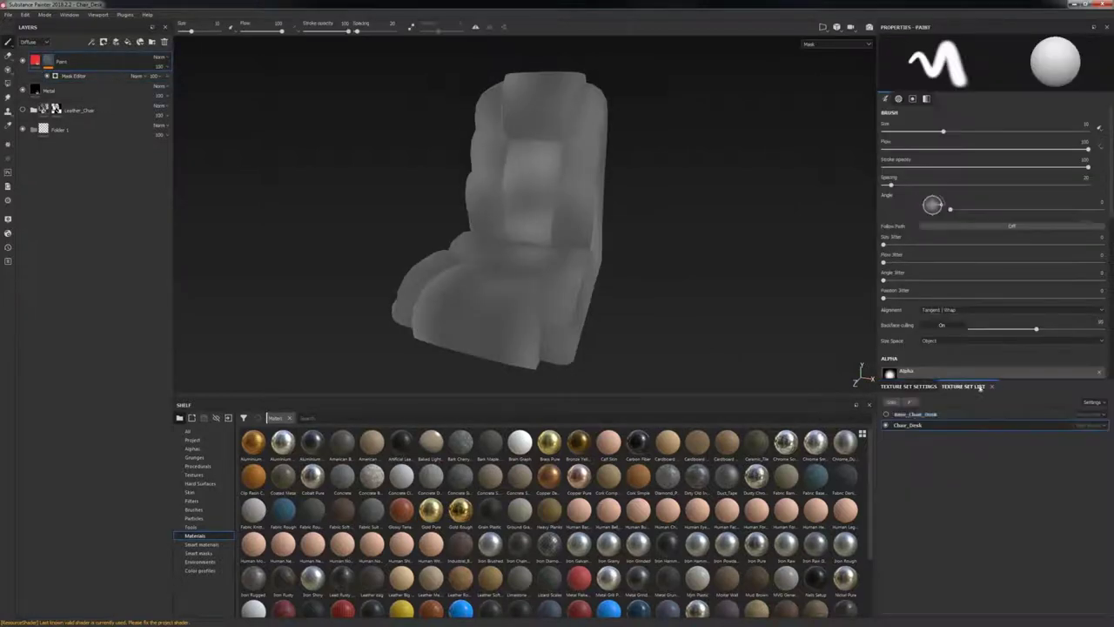
click(886, 415)
click(886, 425)
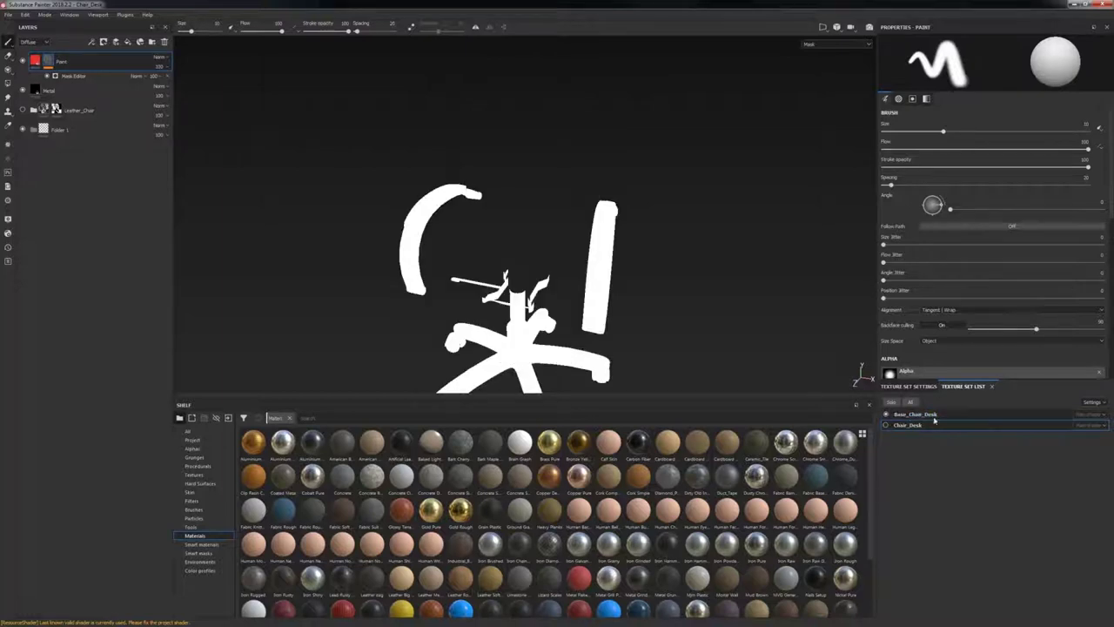
ctrl+alt+right_click(530, 300)
alt+drag(529, 300, 620, 209)
scroll(552, 218, up, 3)
alt+middle_drag(601, 291, 596, 233)
scroll(595, 233, up, 3)
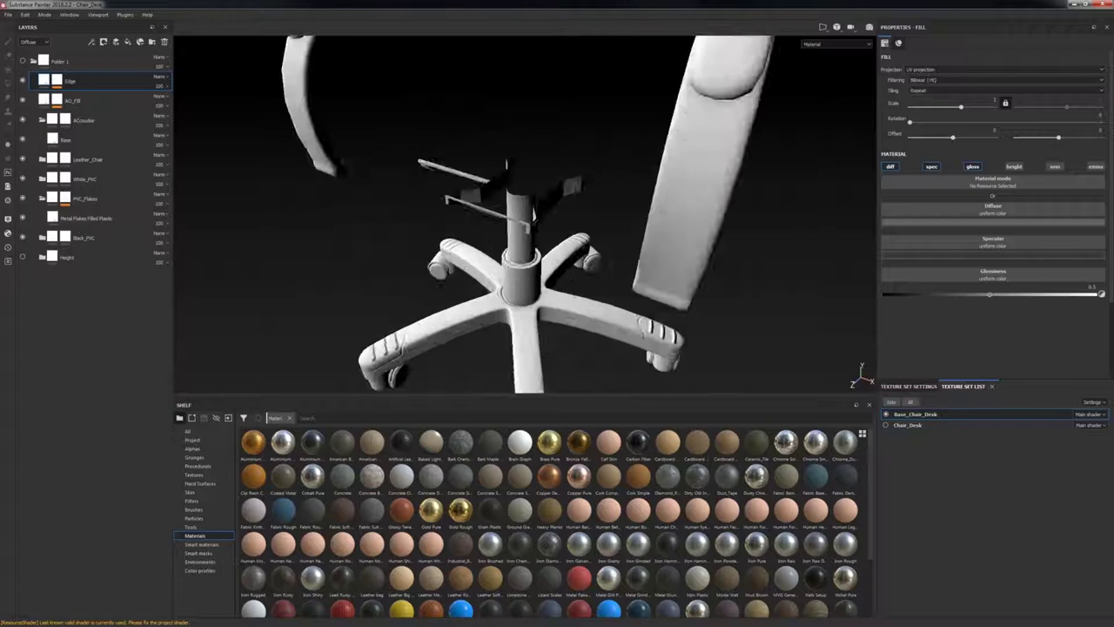
scroll(595, 234, down, 4)
alt+drag(595, 234, 588, 209)
Step: Add a fill layer above Folder 1 in the Base_Chair_Desk set and rename it Metal
click(33, 62)
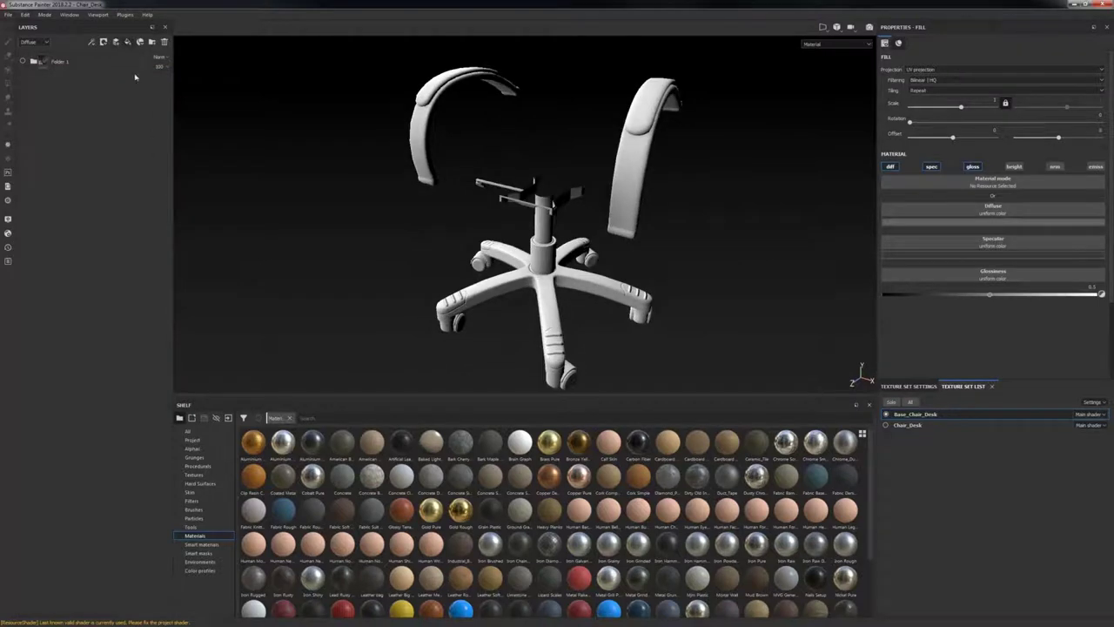
click(128, 42)
drag(77, 86, 74, 54)
double_click(97, 63)
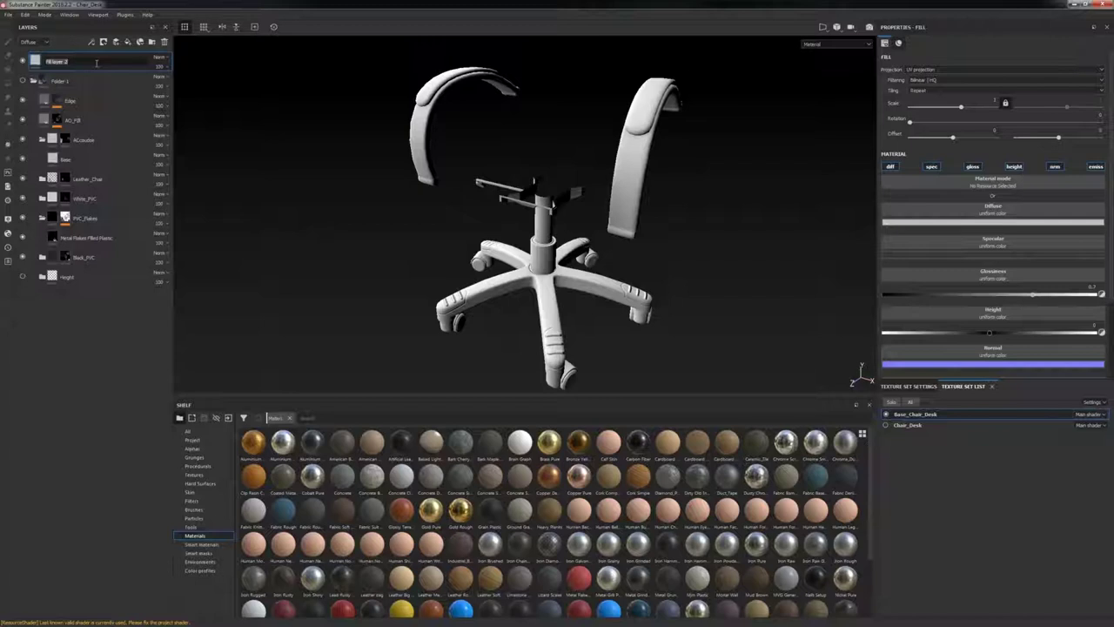
text(Hetal)
key(Return)
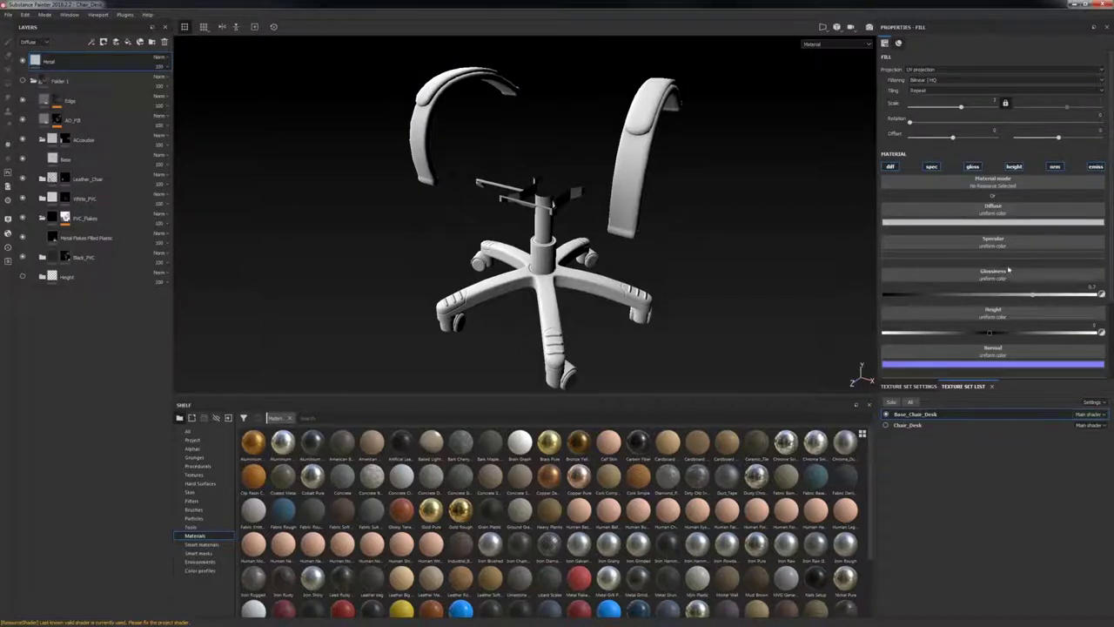
Step: Set the Metal layer's specular colour to white
click(1007, 271)
drag(1000, 298, 993, 268)
alt+middle_drag(659, 259, 614, 298)
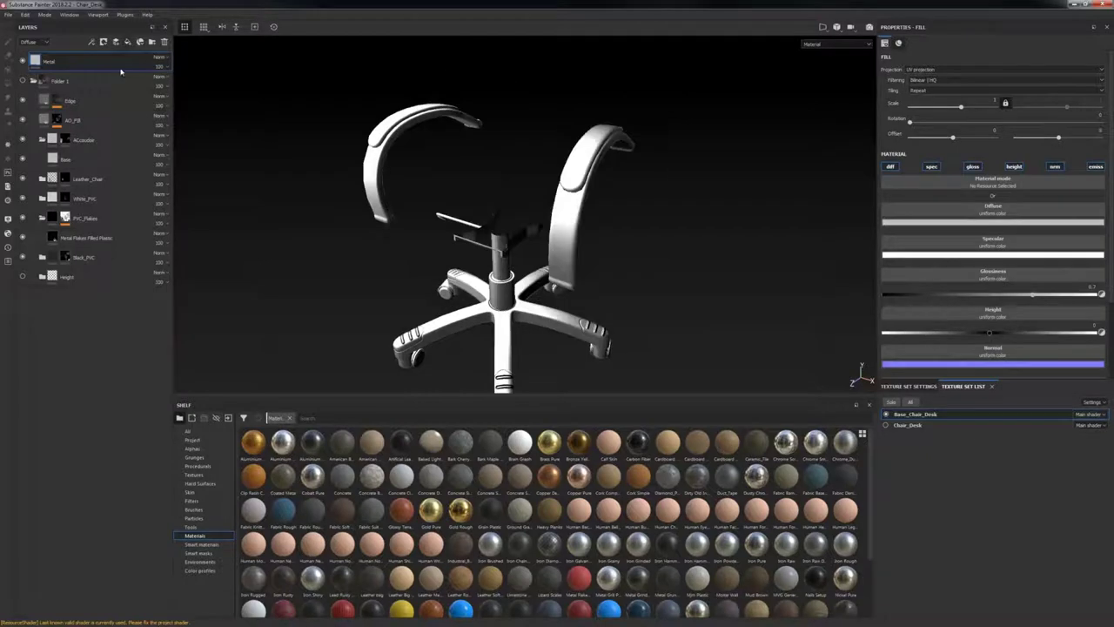
Step: Add a second fill layer above Metal and rename it Paint
click(127, 42)
double_click(63, 62)
text(Plasti)
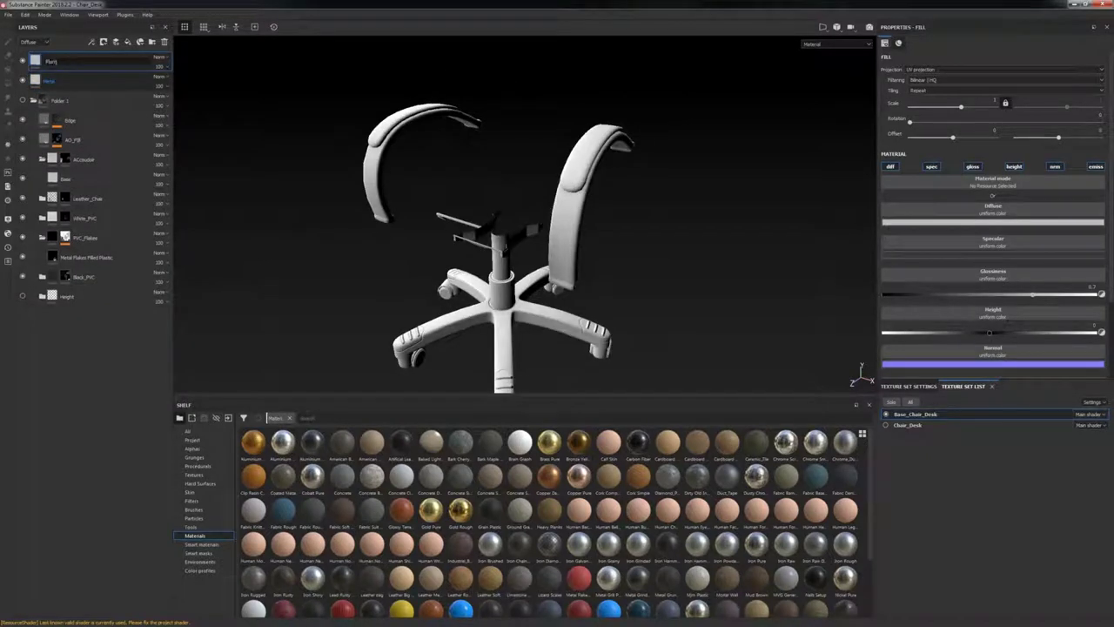
key(Return)
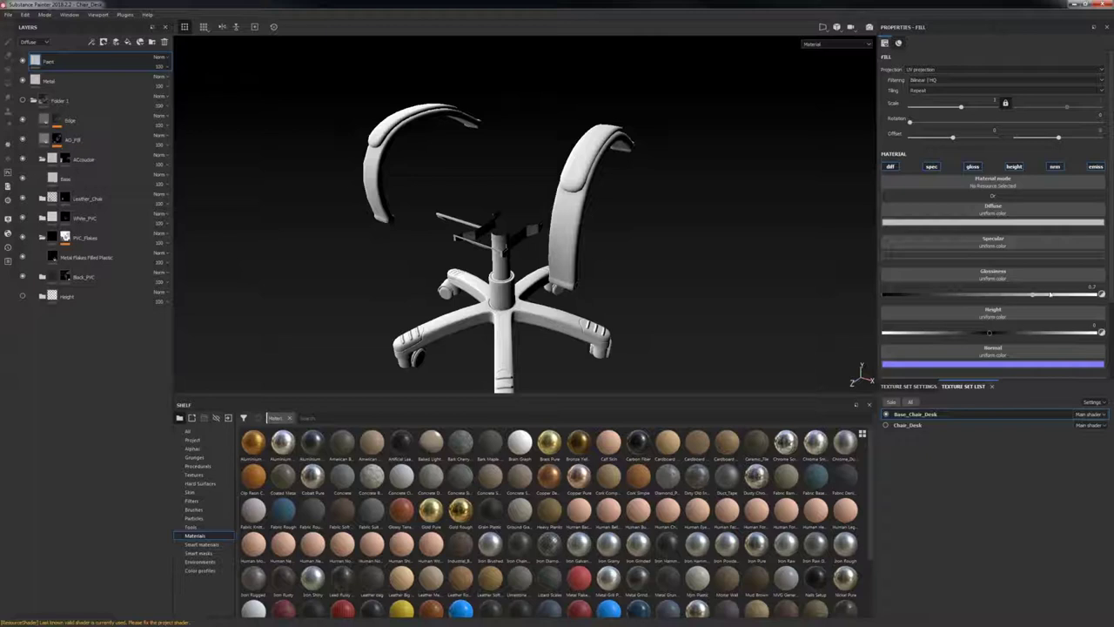
Step: Check the Paint layer's specular colour and set its diffuse colour to a saturated red
click(980, 254)
click(1007, 546)
click(952, 224)
click(1019, 255)
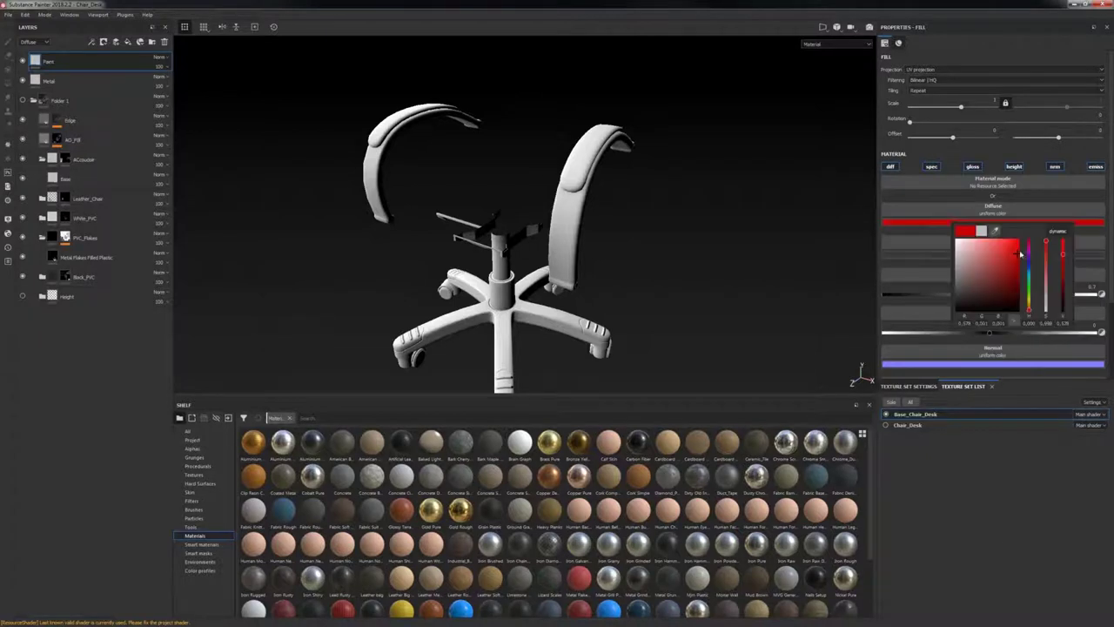
click(963, 522)
alt+middle_drag(582, 286, 574, 216)
Step: Add a black mask with a Mask Editor generator to the Paint layer and inspect the result on the chair base
right_click(91, 63)
click(123, 80)
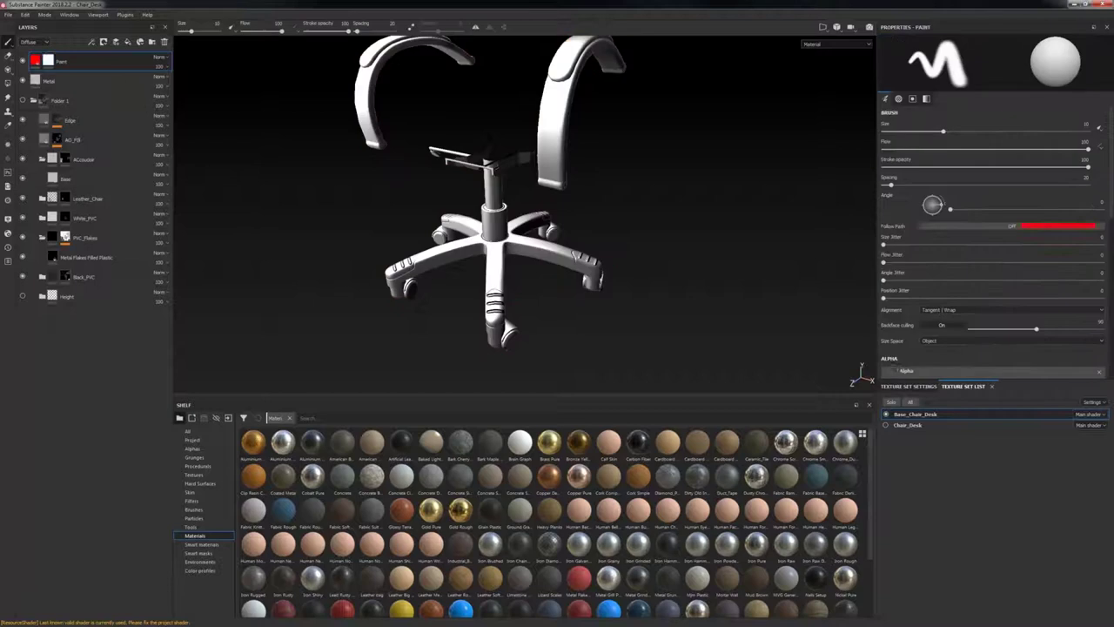
click(91, 42)
click(104, 54)
click(1015, 61)
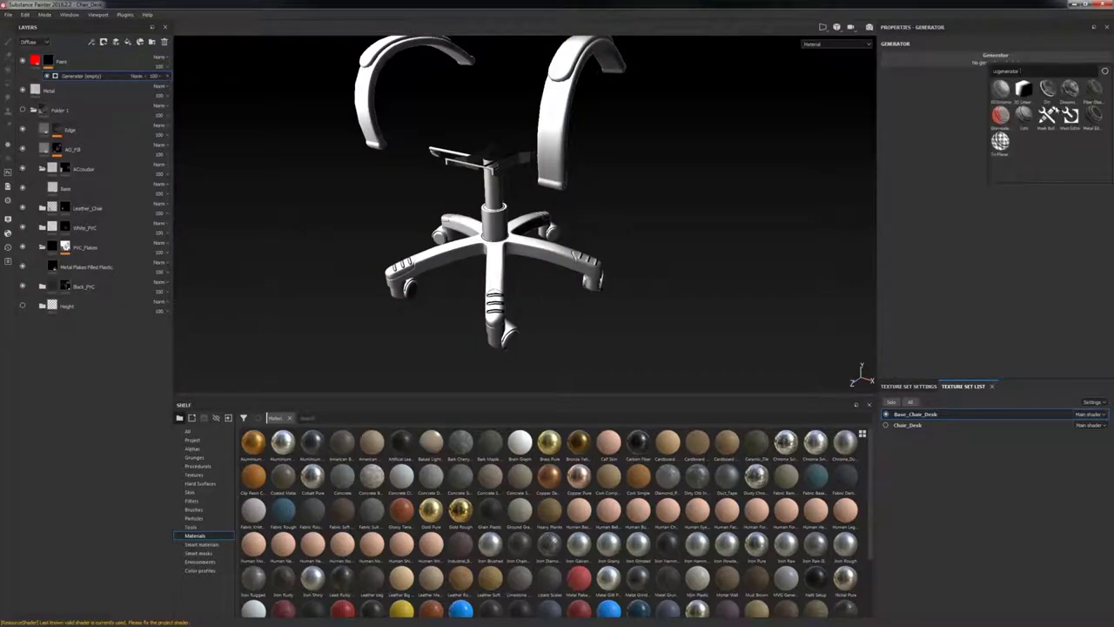
right_click(82, 75)
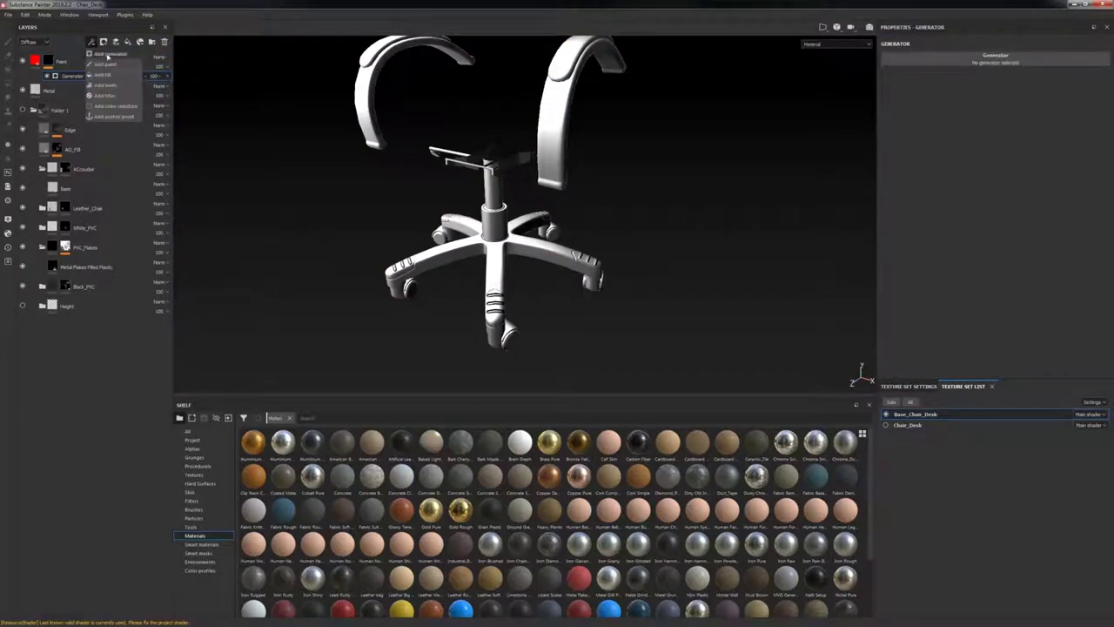
click(82, 76)
click(1010, 62)
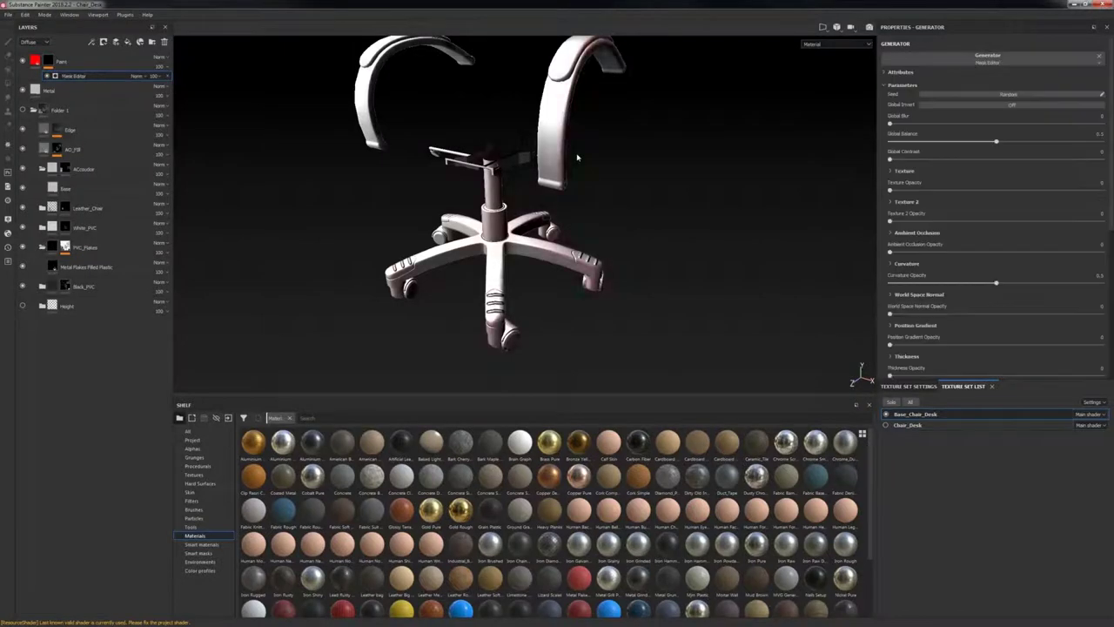
scroll(570, 144, up, 4)
alt+middle_drag(513, 287, 578, 152)
alt+drag(504, 213, 592, 204)
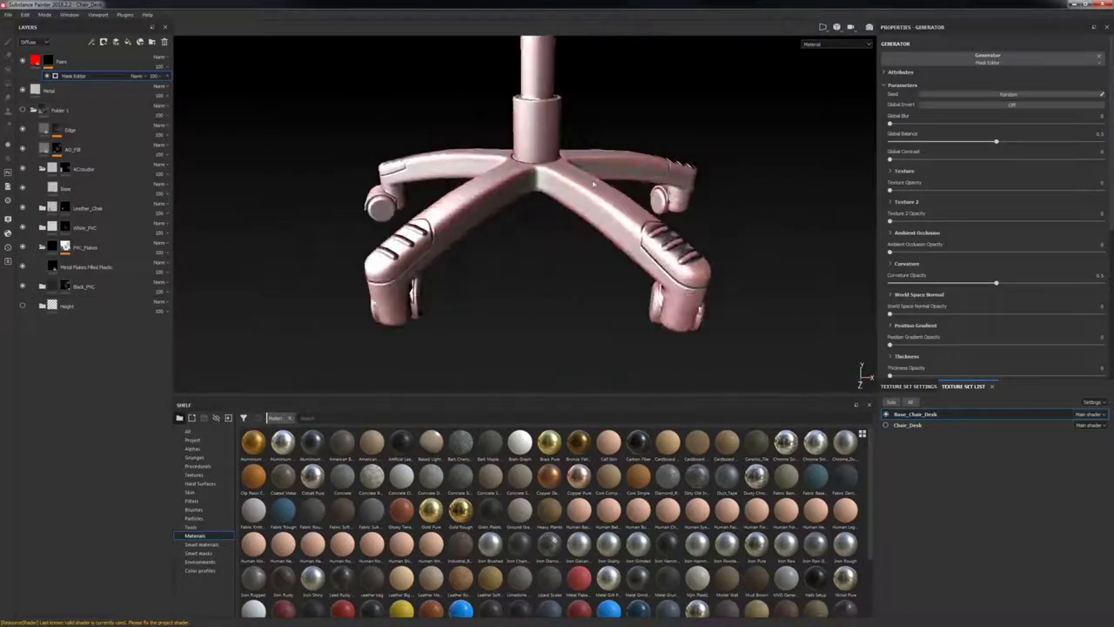
Step: Set the Mask Editor's curvature opacity to 1 and its Medium, Large, Big and Huge curvature amounts to 0
scroll(557, 209, up, 3)
drag(997, 283, 1105, 282)
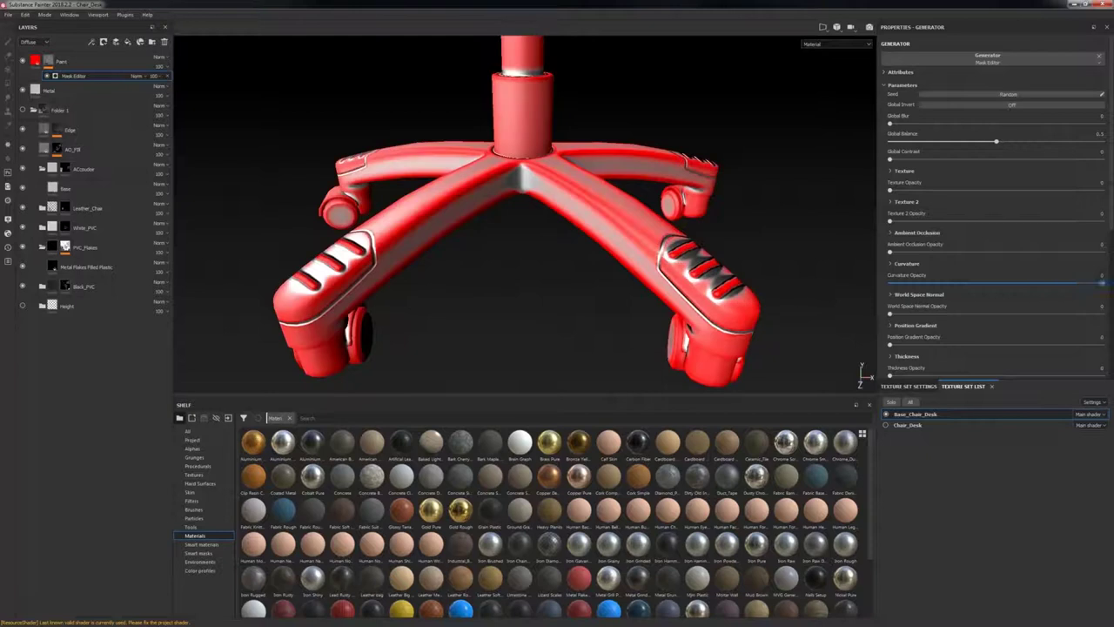
click(908, 263)
mouse_move(997, 318)
mouse_down()
mouse_move(902, 320)
mouse_move(962, 320)
mouse_move(910, 336)
mouse_up()
scroll(988, 294, down, 3)
mouse_move(927, 276)
mouse_down()
mouse_move(895, 276)
mouse_move(895, 258)
mouse_up()
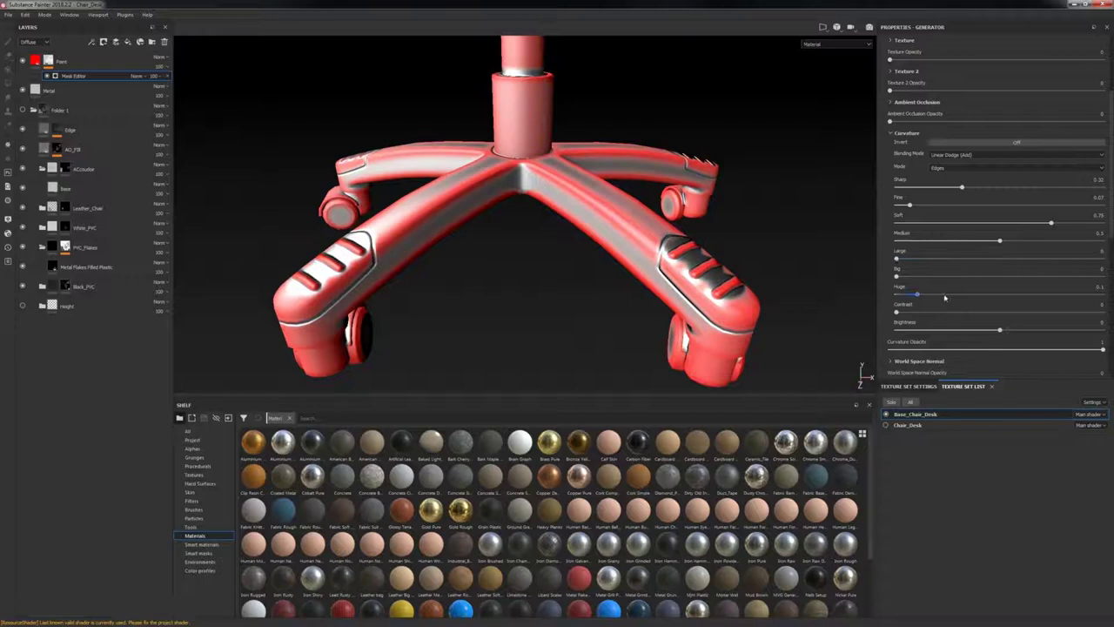
drag(918, 294, 894, 294)
drag(1000, 240, 860, 244)
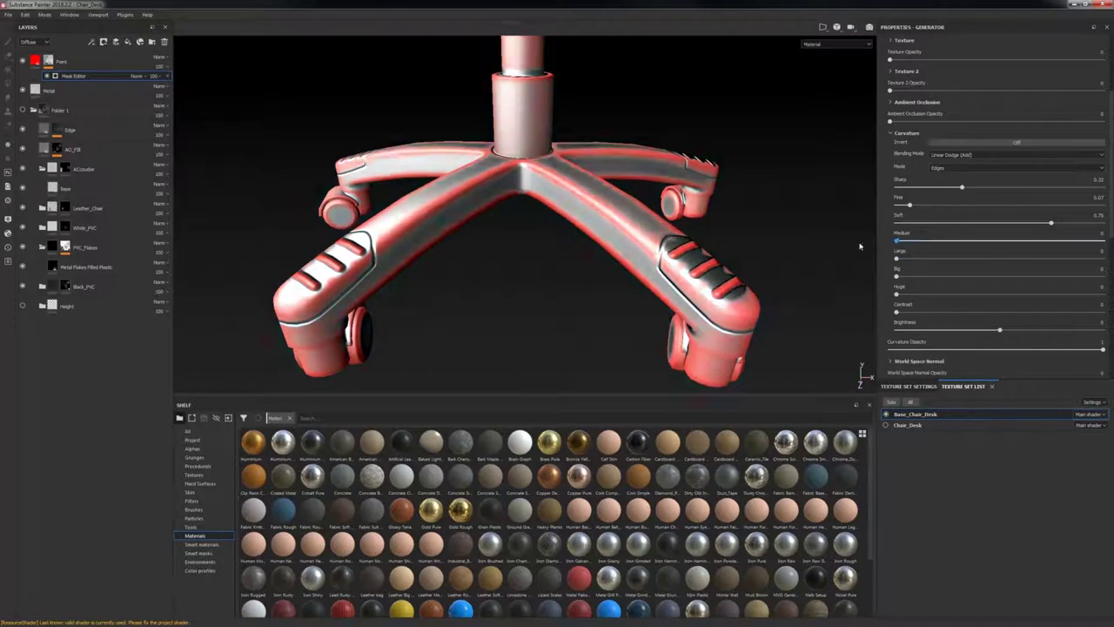
Step: Set the curvature Sharp amount to 1 and Fine to 0.13, and inspect the edges of the chair base
mouse_move(766, 248)
alt+mouse_down()
mouse_move(761, 289)
mouse_move(794, 305)
mouse_move(790, 274)
alt+mouse_up()
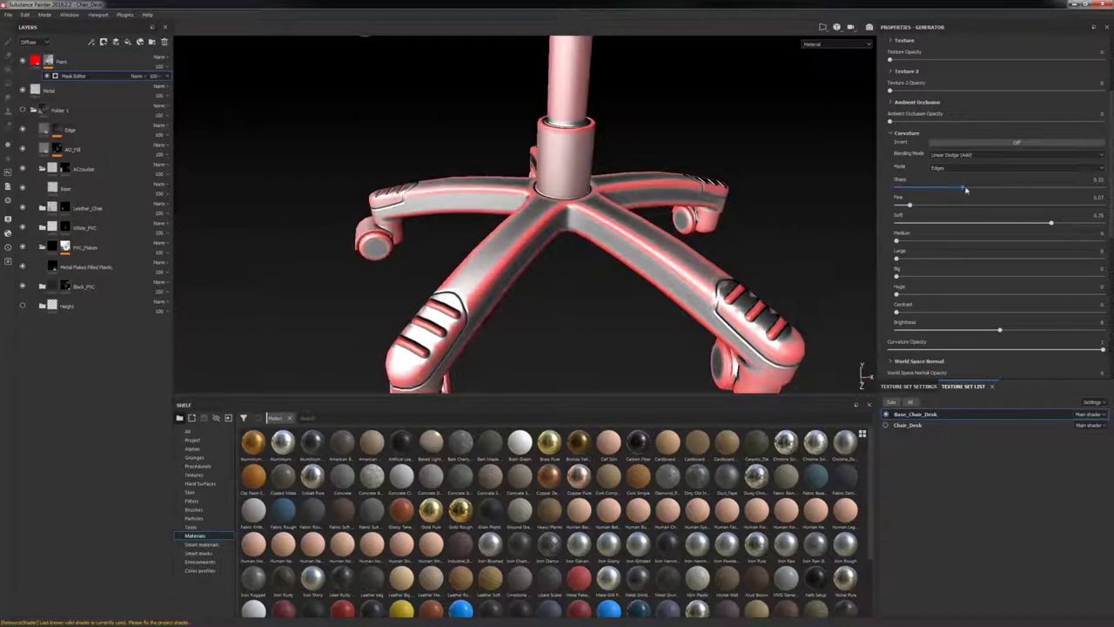
drag(963, 188, 1103, 188)
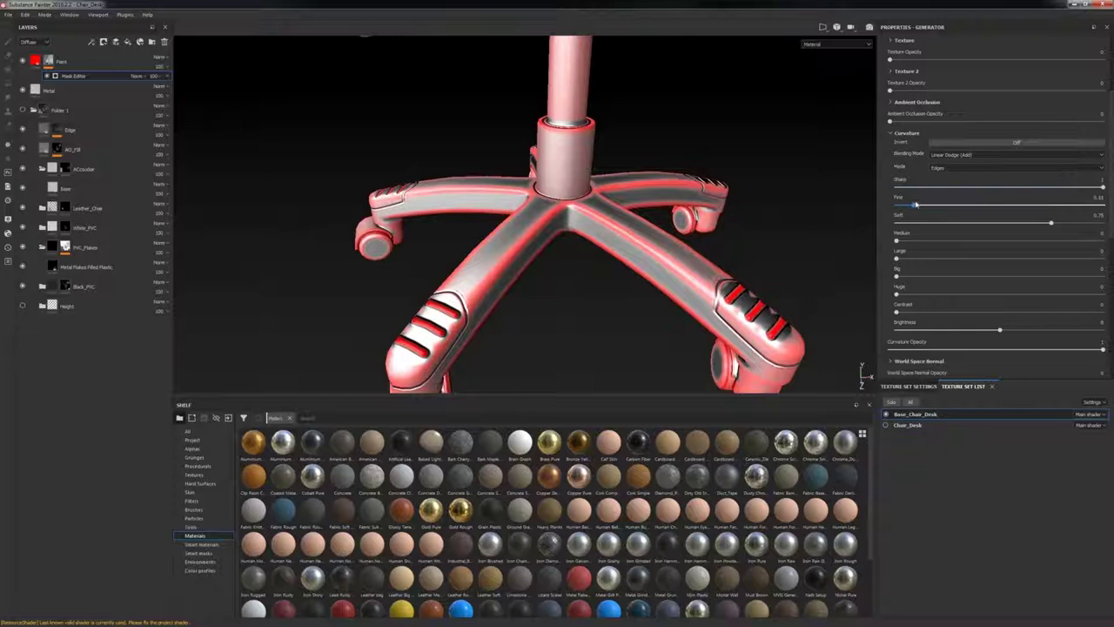
drag(910, 205, 923, 204)
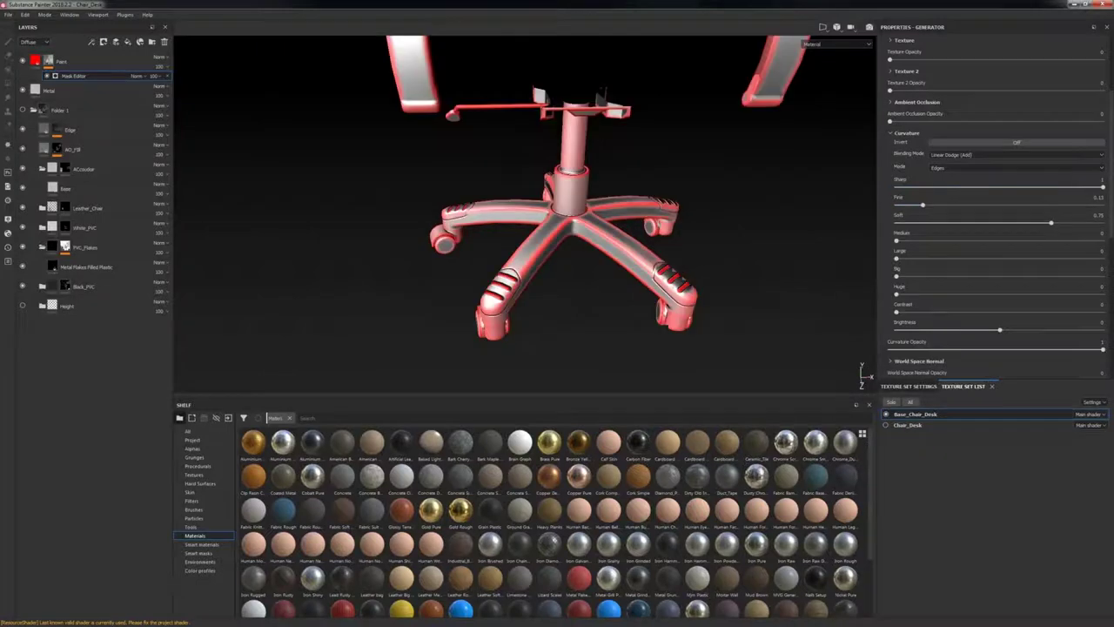
alt+drag(661, 235, 631, 228)
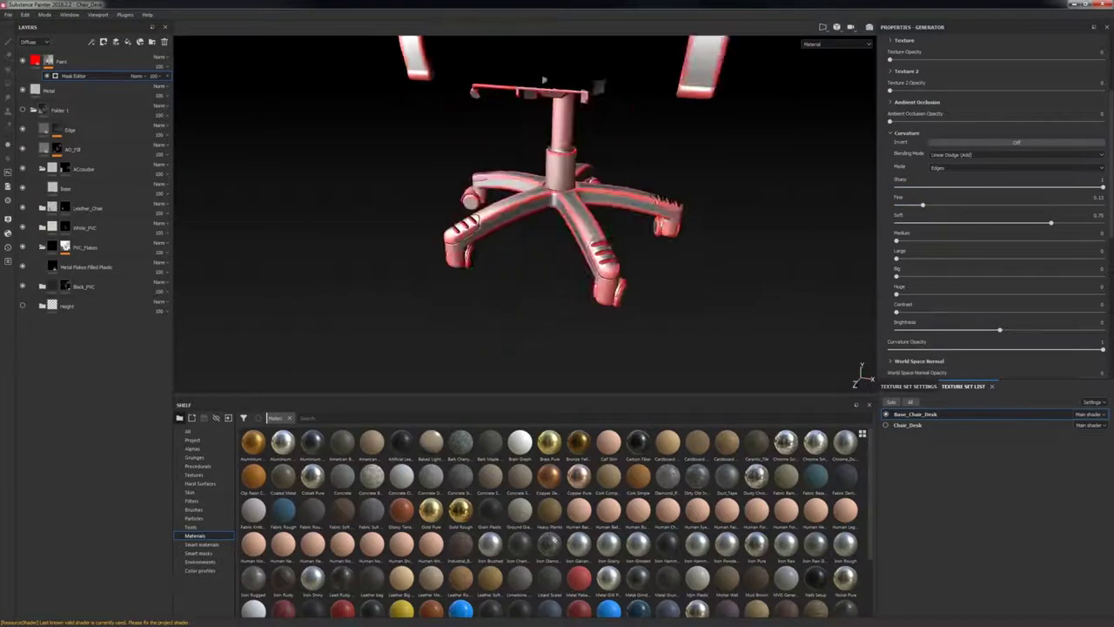
alt+right_drag(631, 228, 679, 235)
alt+drag(679, 235, 644, 230)
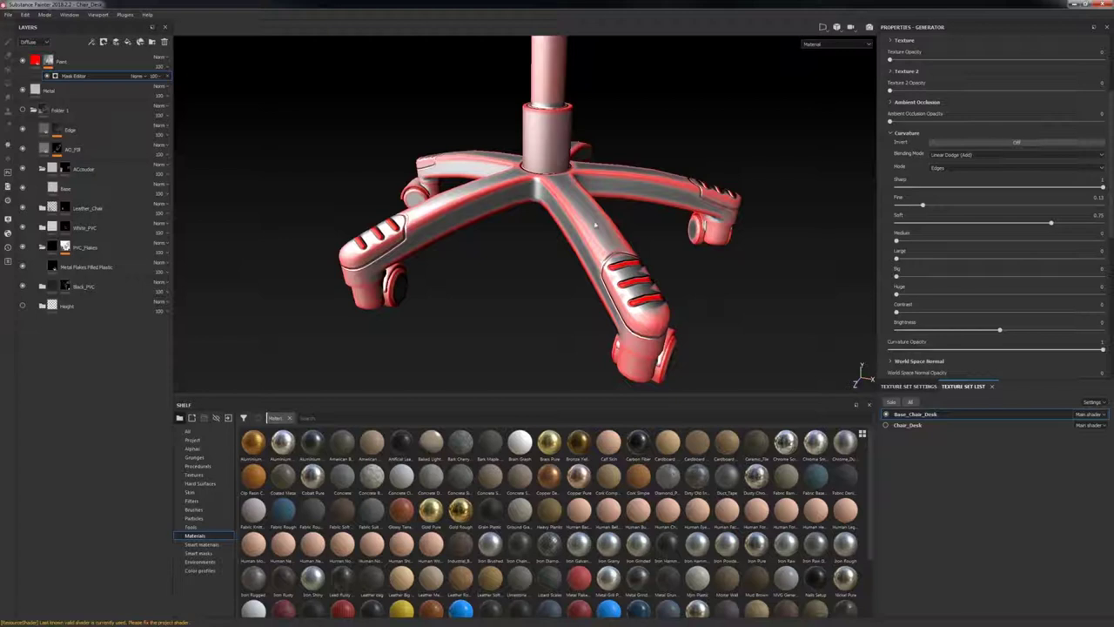
alt+right_drag(550, 220, 592, 228)
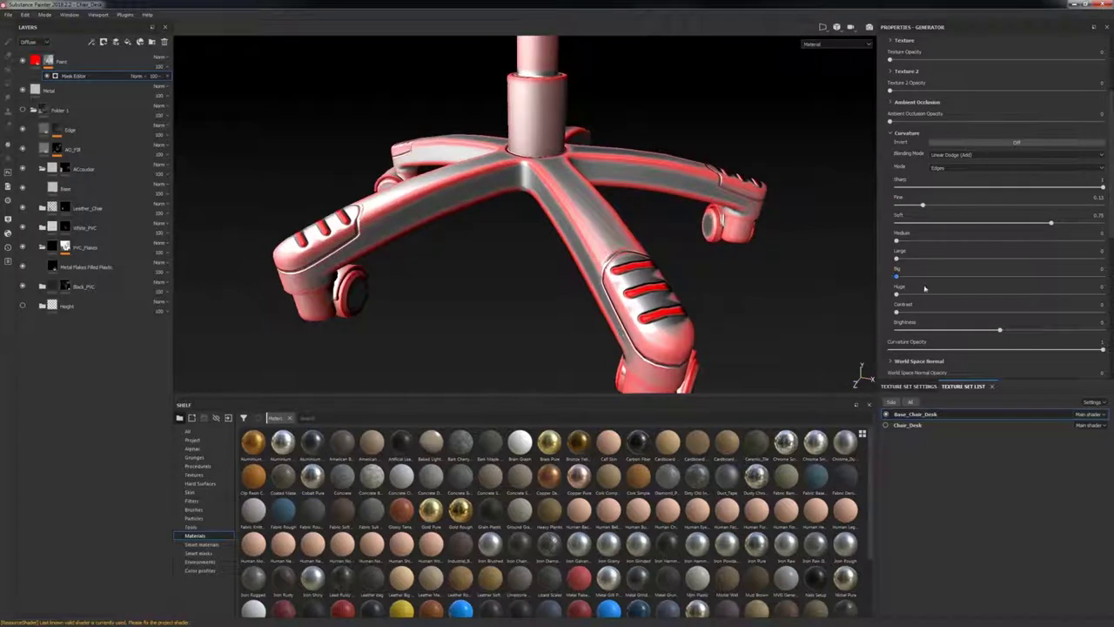
Step: Invert the curvature in the Mask Editor, with Soft at 0 and Fine at 0.23
click(991, 146)
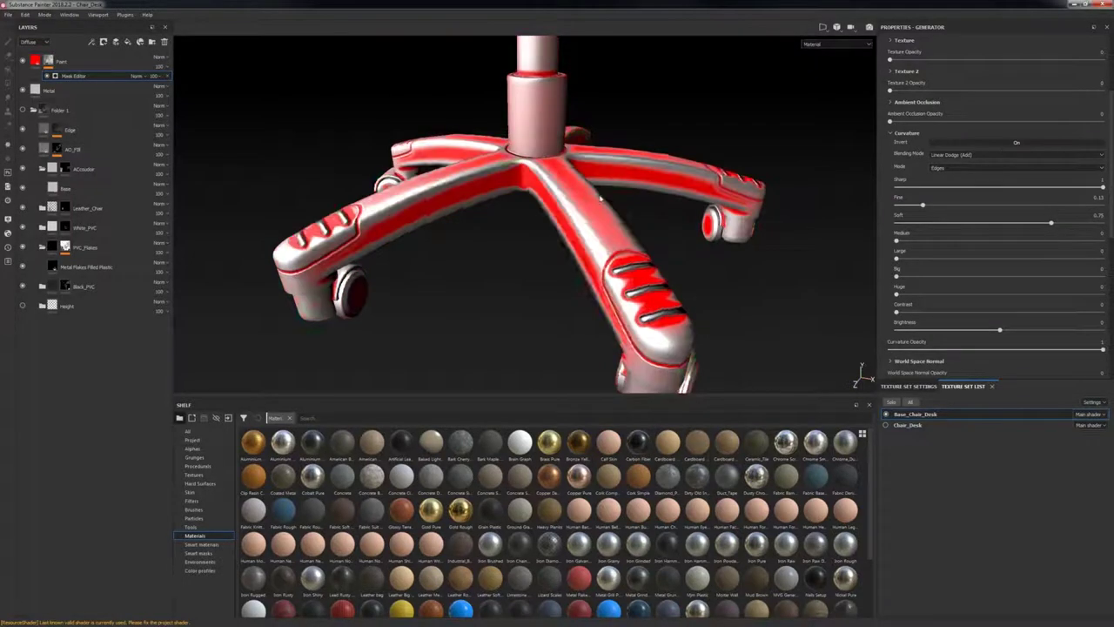
alt+drag(597, 196, 639, 229)
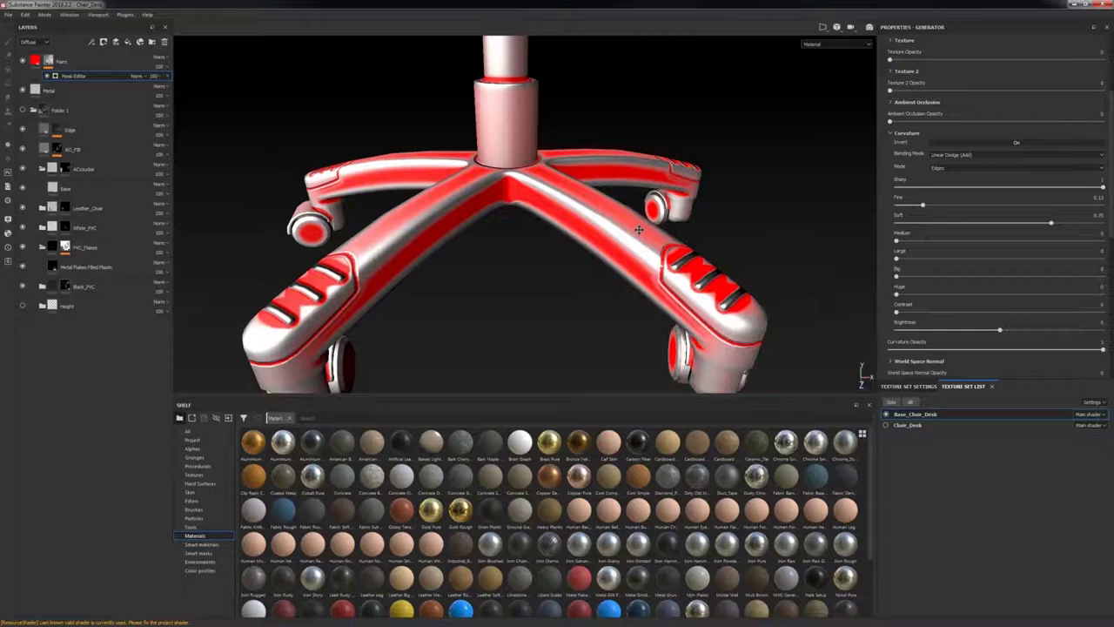
alt+middle_drag(639, 230, 684, 220)
drag(969, 223, 945, 206)
alt+right_drag(677, 215, 555, 184)
Step: Add a fill effect to the Paint layer's mask and assign the procedural BnW Spots 3 as its grayscale
click(92, 41)
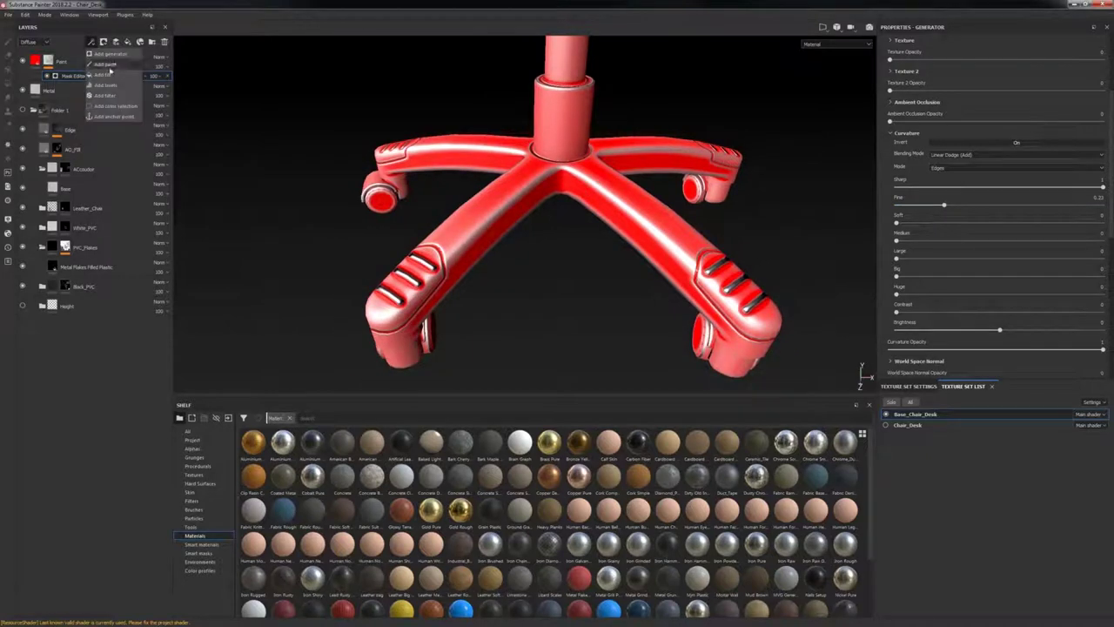
click(110, 70)
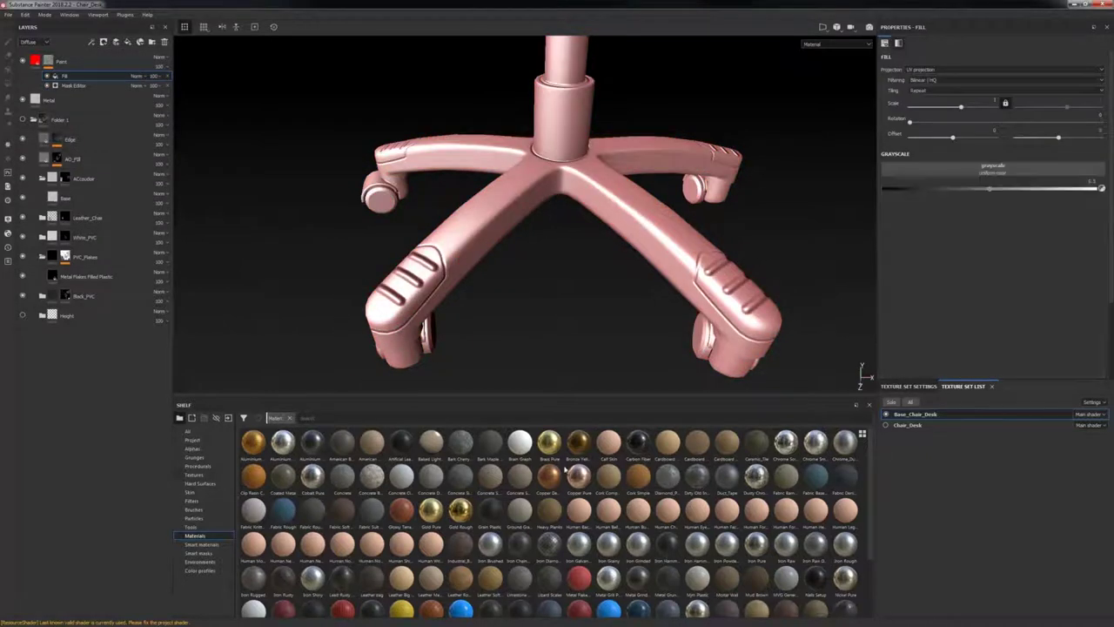
click(194, 457)
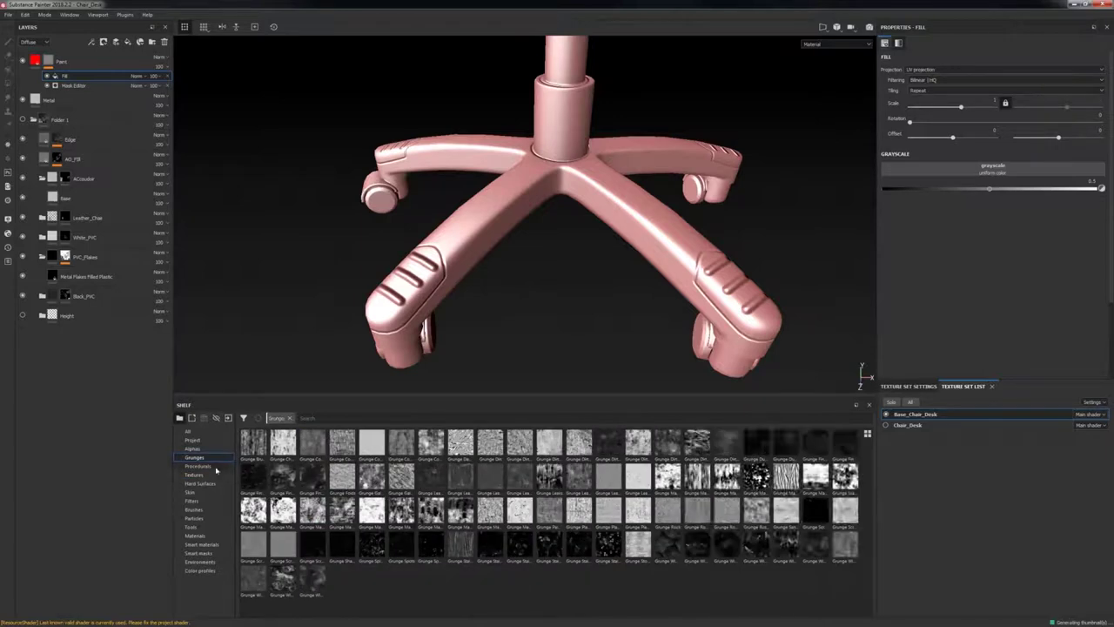
click(212, 467)
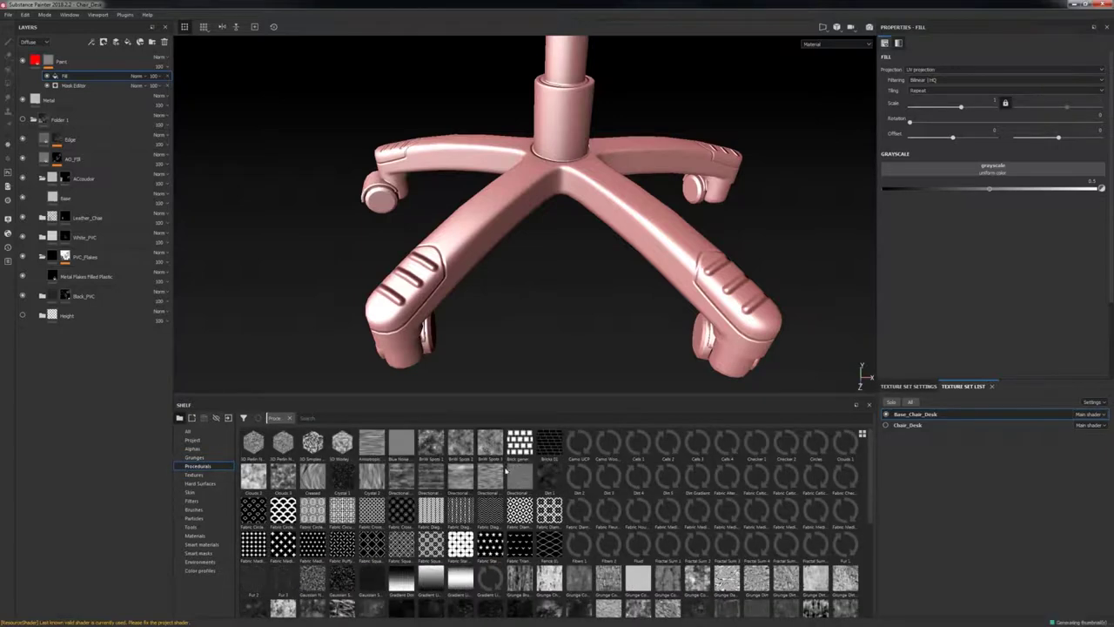
drag(484, 447, 948, 188)
Step: Try Multiply and Lighten (Max) as the blending mode of the BnW Spots 3 fill
click(137, 77)
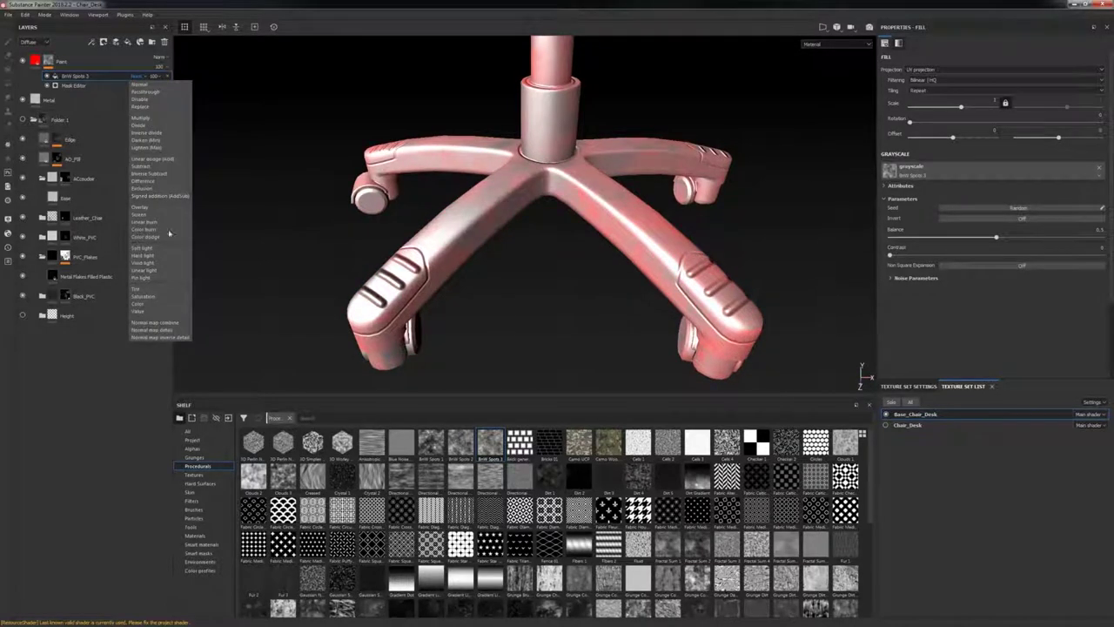
click(153, 121)
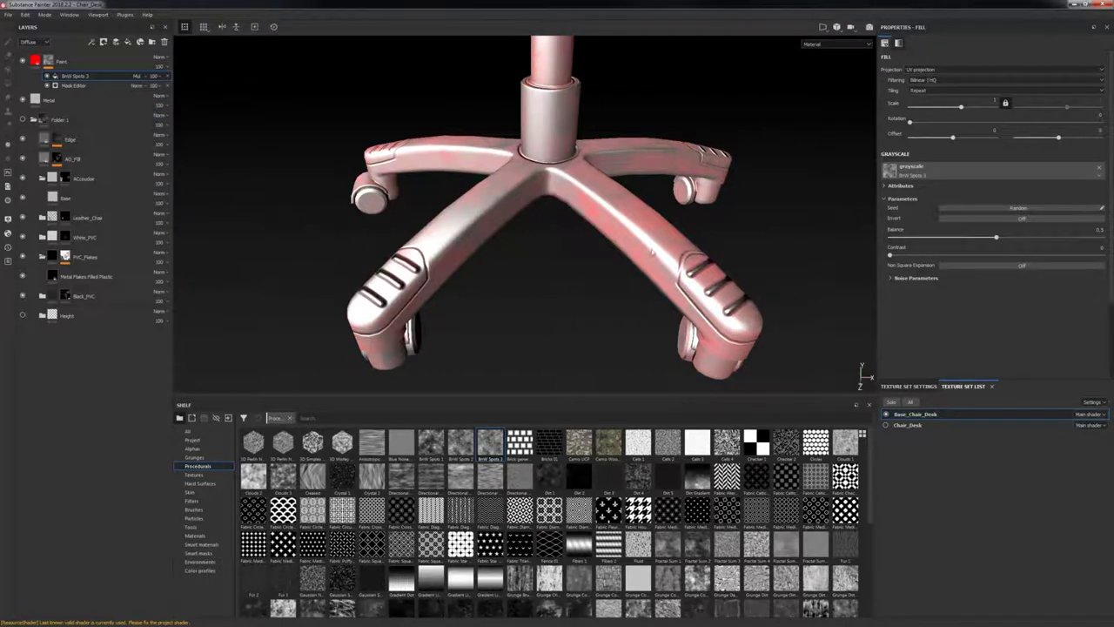
alt+middle_drag(653, 253, 621, 252)
click(140, 76)
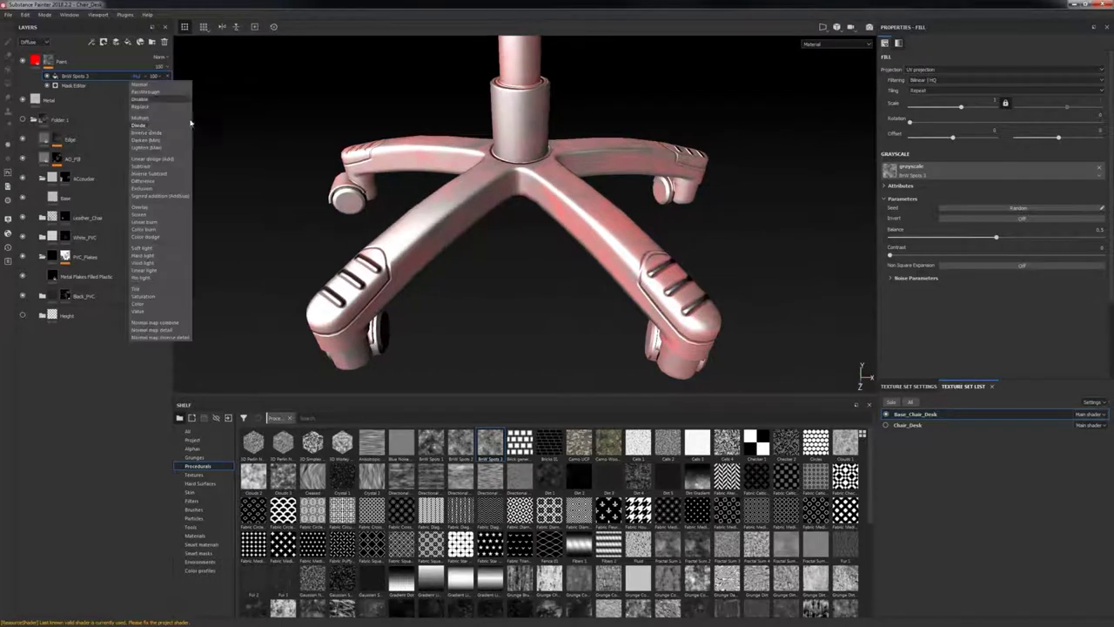
click(150, 148)
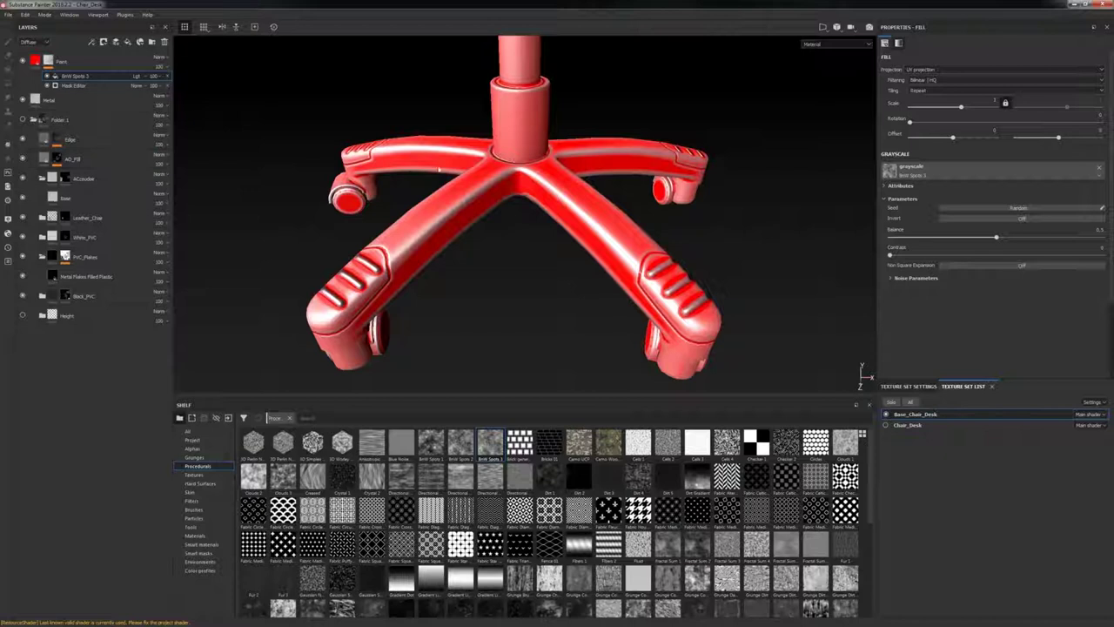
Step: Set the BnW Spots 3 fill's balance to 0.61 and its contrast to 0.5
drag(996, 237, 1020, 236)
click(1057, 237)
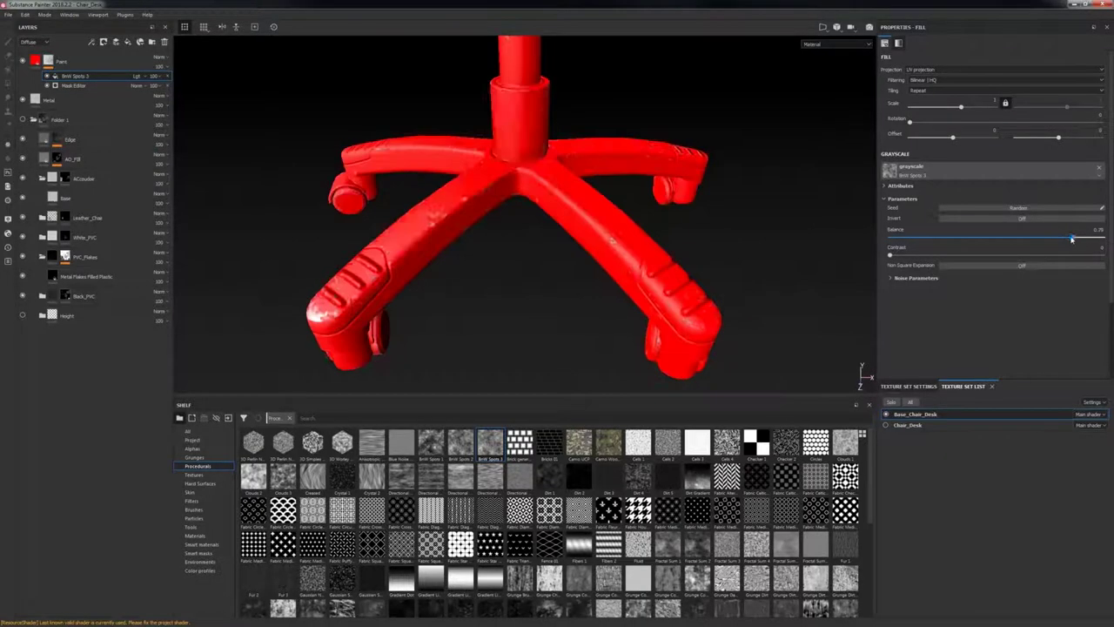
drag(1059, 238, 1039, 238)
drag(967, 256, 1020, 237)
Step: Try the BnW Spots 3 fill in Darken (Min), then in Multiply with the balance at 0.77
click(138, 77)
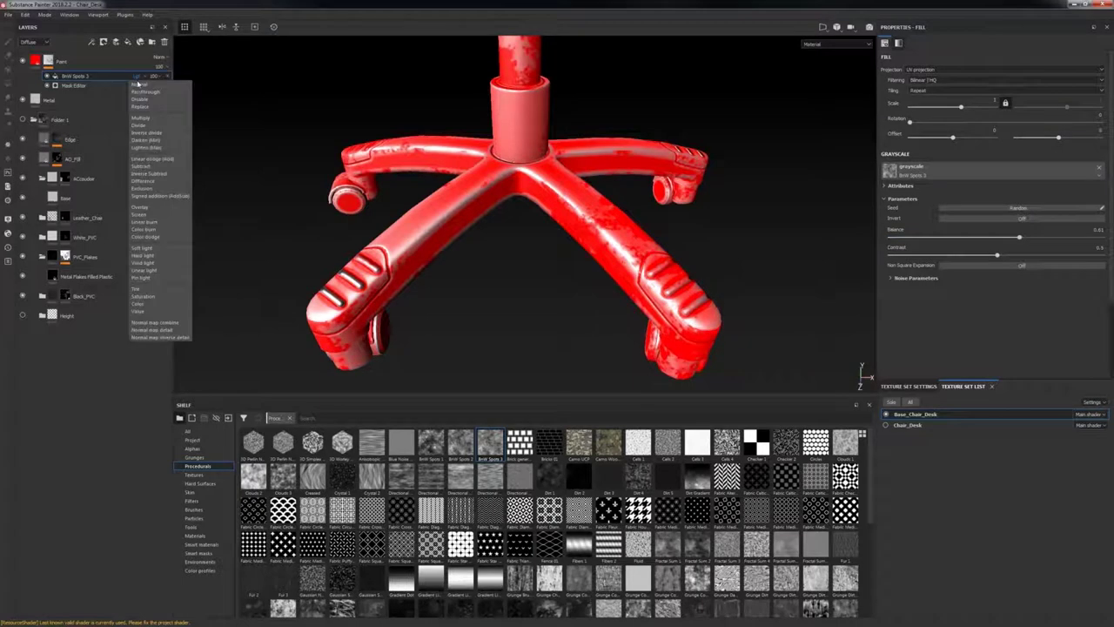
click(157, 142)
click(136, 75)
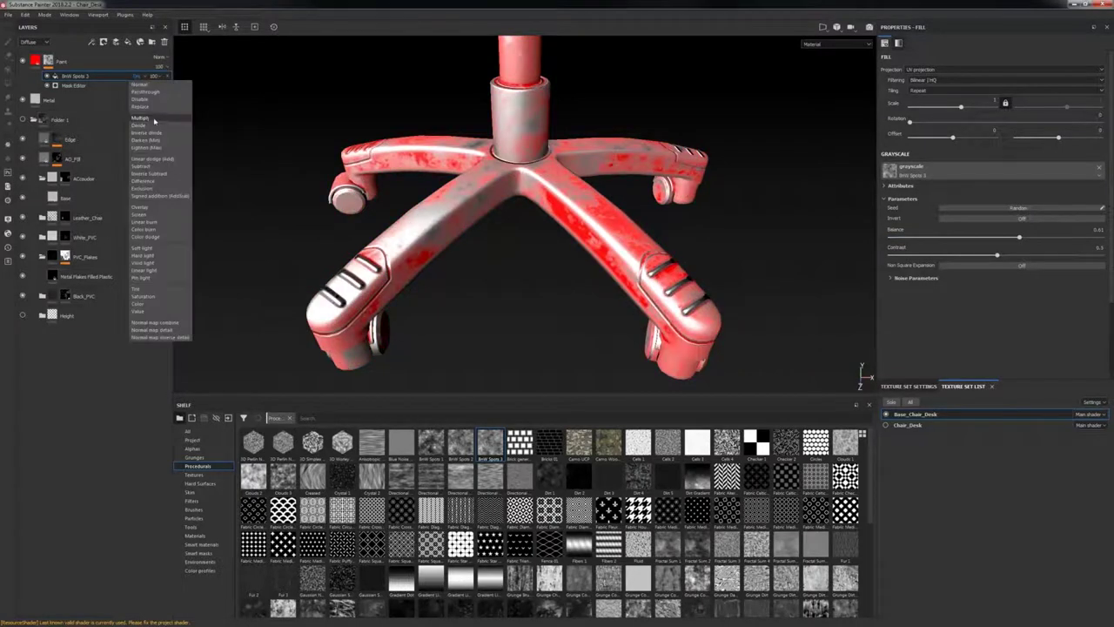
click(157, 119)
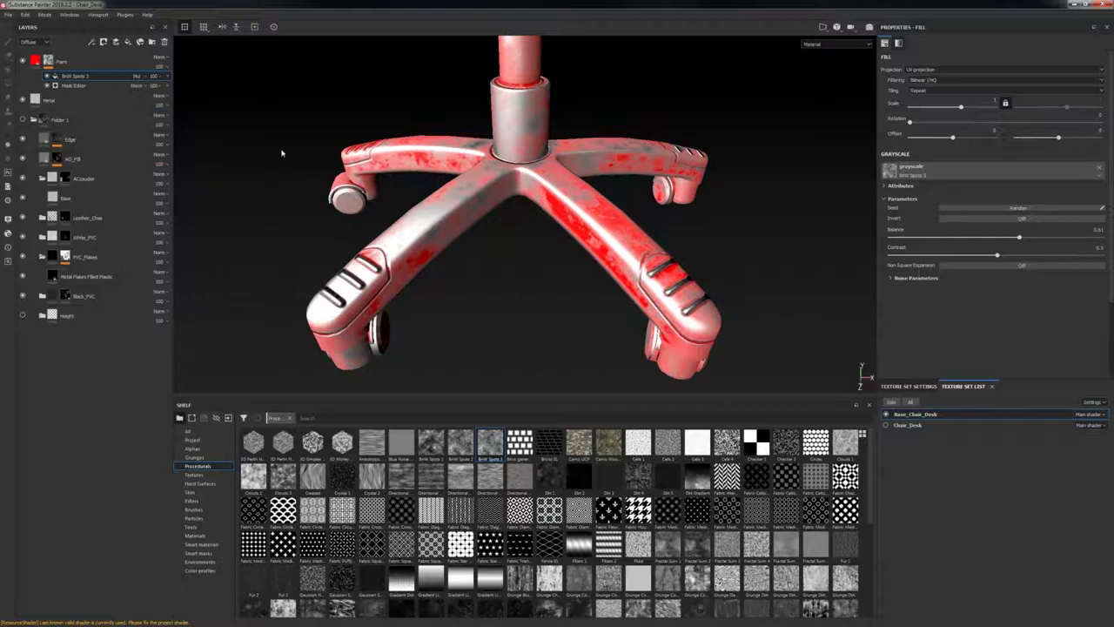
mouse_move(1019, 238)
mouse_down()
mouse_move(1008, 239)
mouse_move(1053, 238)
mouse_up()
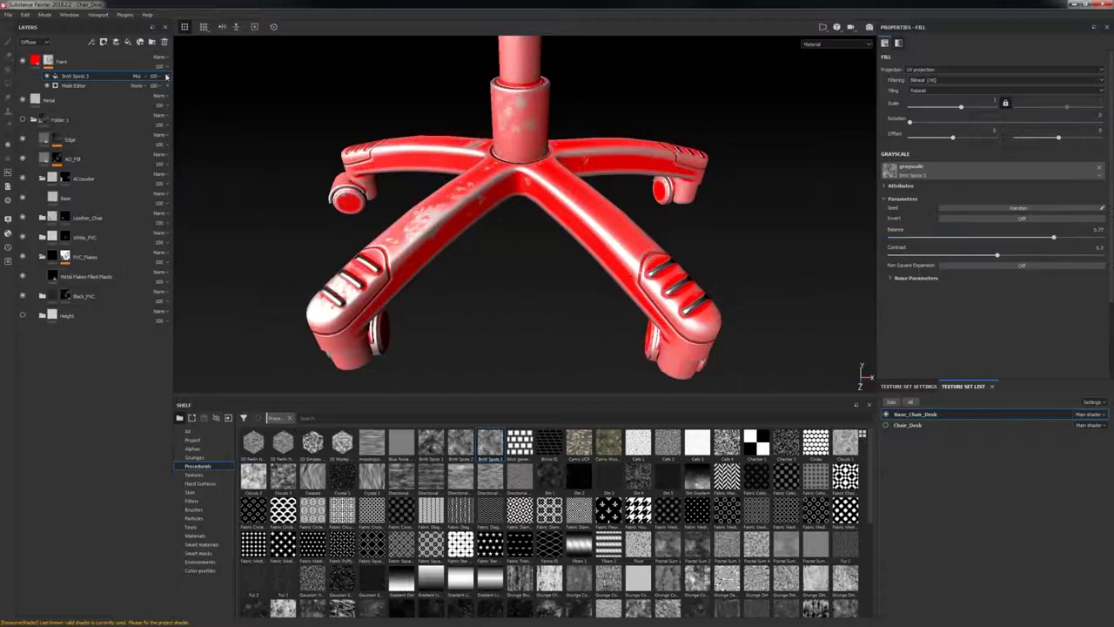
Step: Blend the BnW Spots 3 fill with Linear dodge (Add), and set both its balance and contrast to 0.43
click(139, 76)
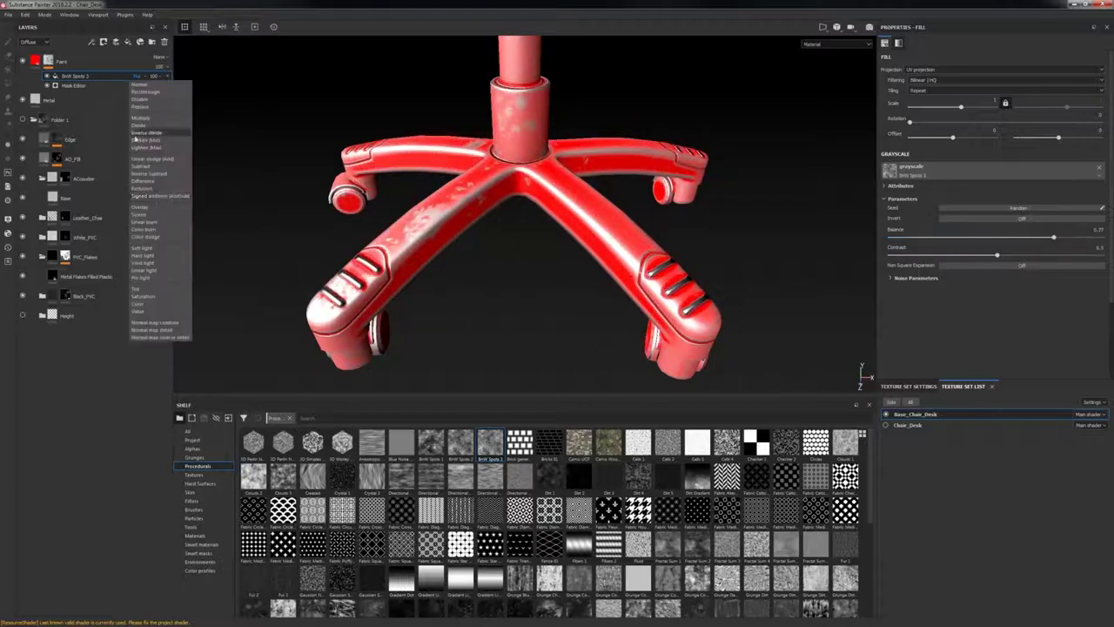
click(149, 161)
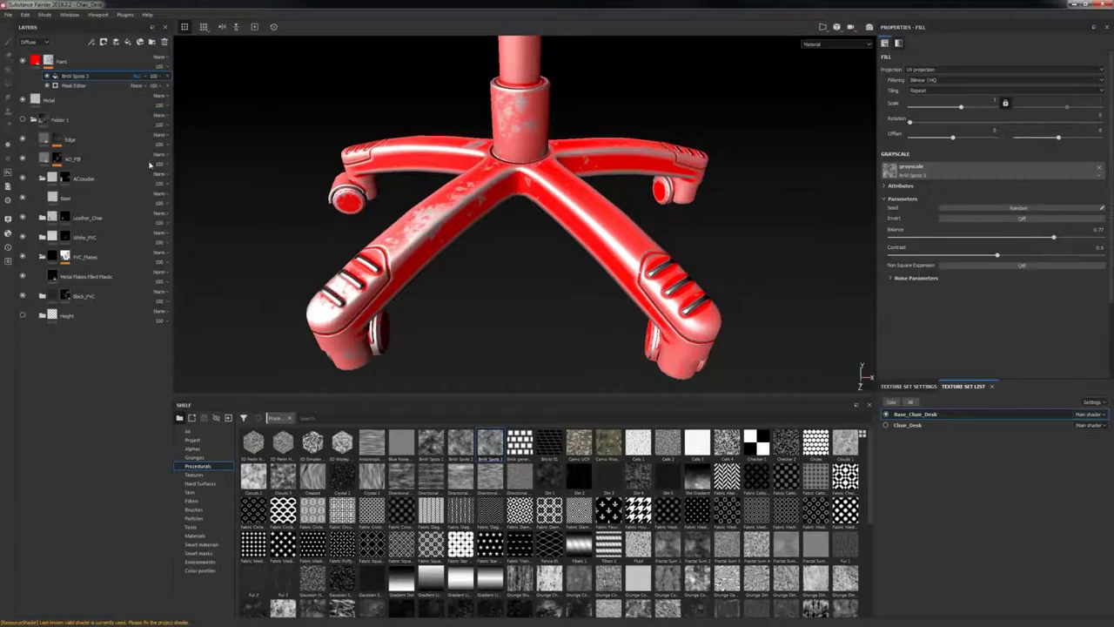
click(1002, 239)
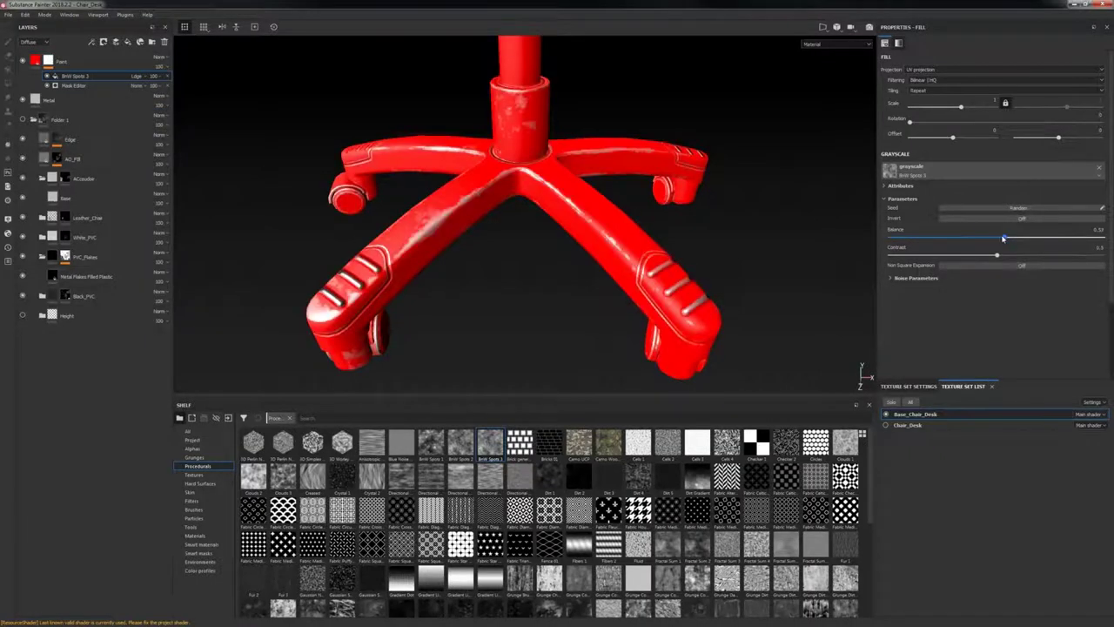
drag(1002, 238, 983, 240)
alt+drag(661, 252, 684, 187)
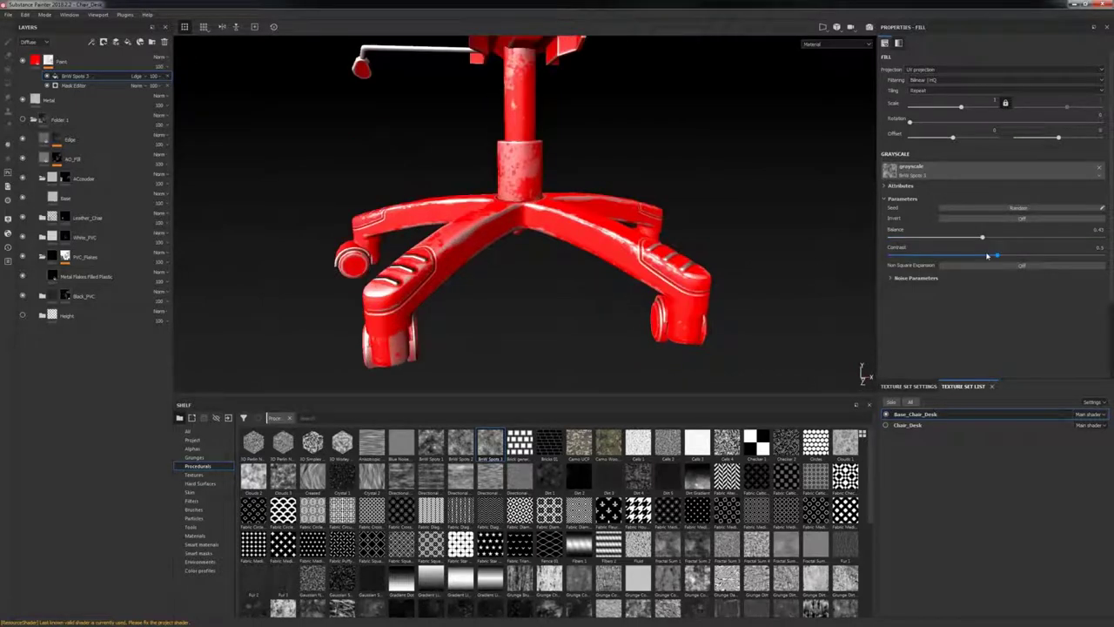
drag(987, 256, 982, 258)
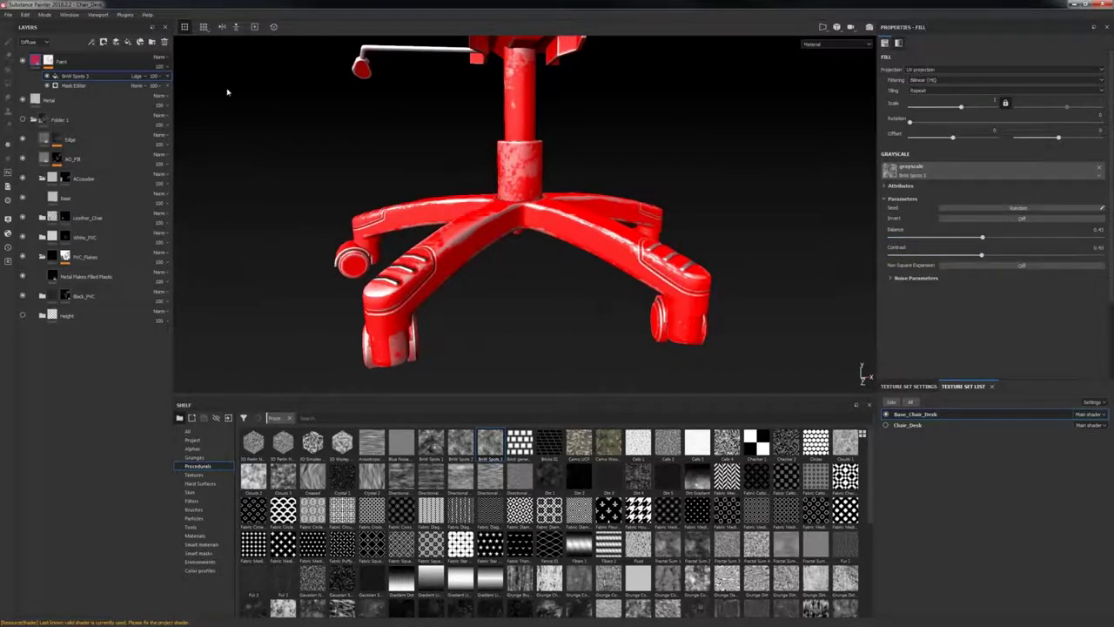
Step: Set the Paint layer's height to 0.05 and inspect the paint relief under rotated lighting
click(36, 61)
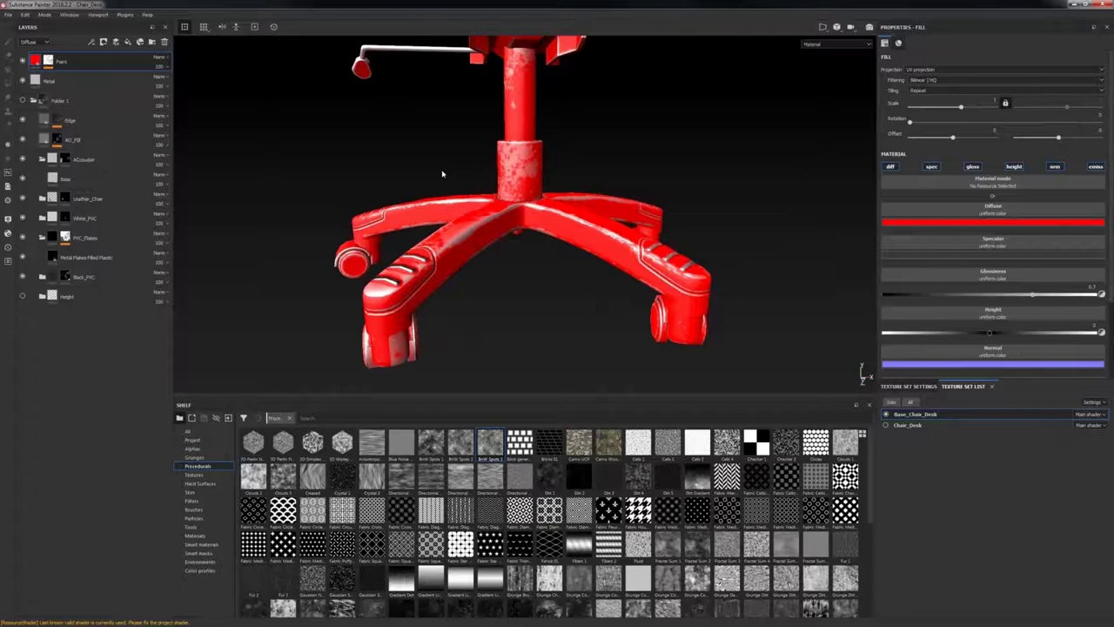
alt+right_drag(442, 174, 566, 375)
alt+drag(565, 348, 601, 330)
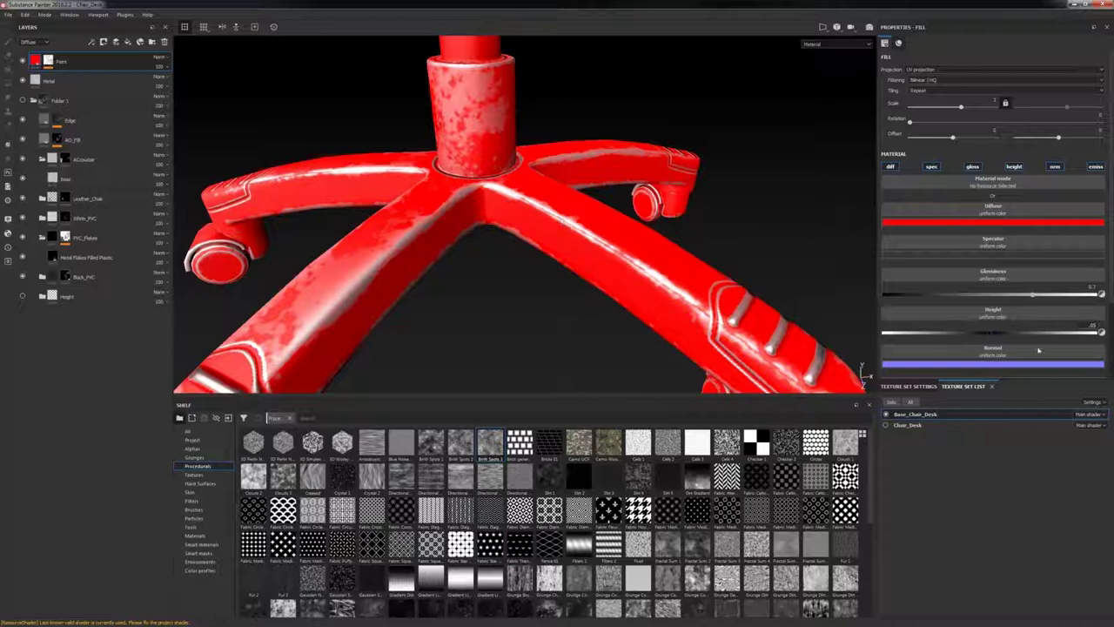
key(Return)
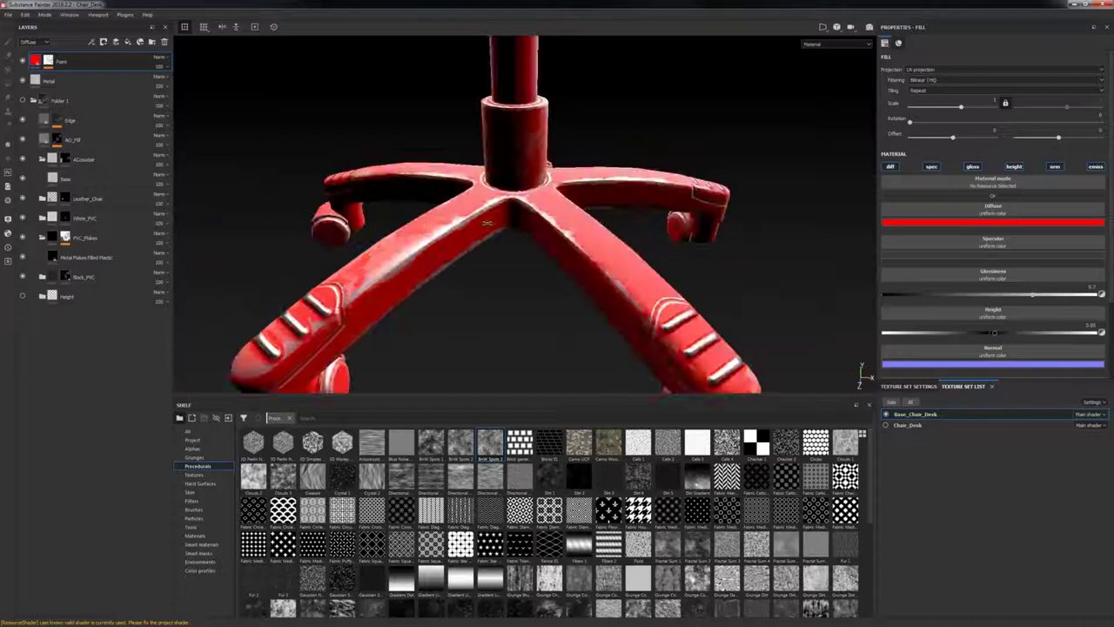
mouse_move(523, 227)
shift+right_down()
mouse_move(483, 225)
mouse_move(516, 232)
shift+right_up()
Step: Set the Paint layer's height to 0.02 and inspect the relief on the chair base under rotated lighting
click(1090, 325)
text(.)
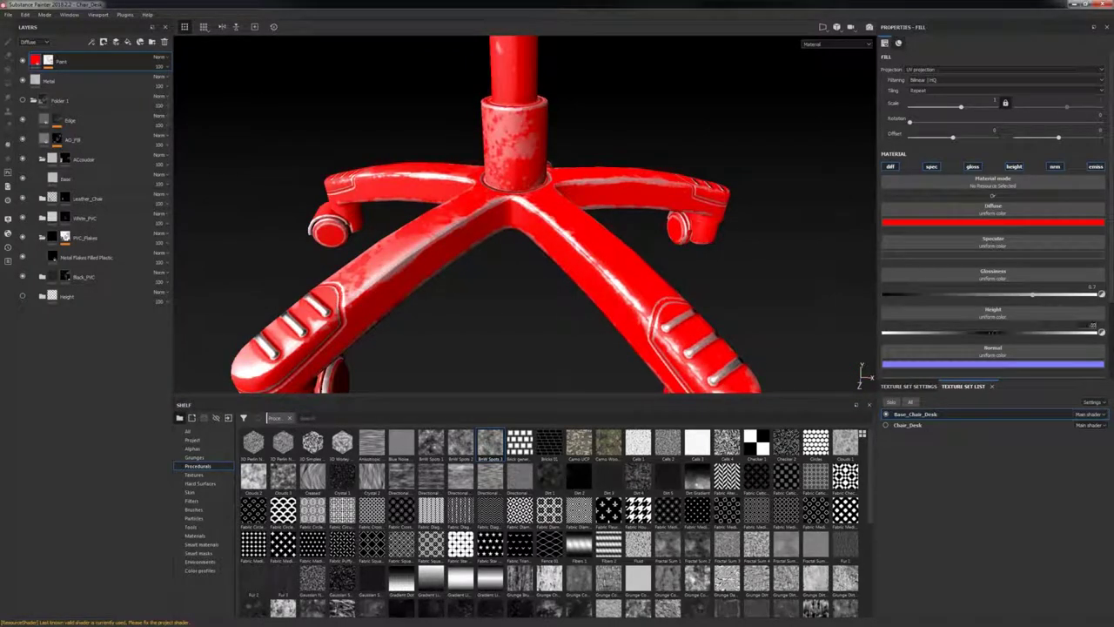
key(Return)
scroll(577, 303, up, 2)
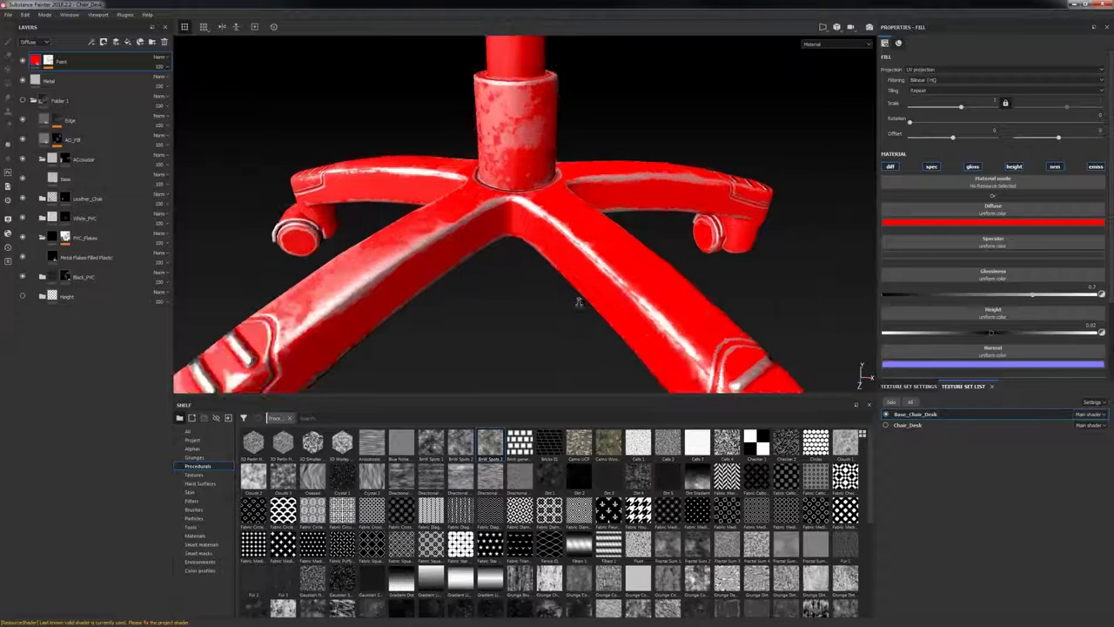
alt+drag(577, 304, 585, 262)
shift+right_drag(585, 263, 688, 263)
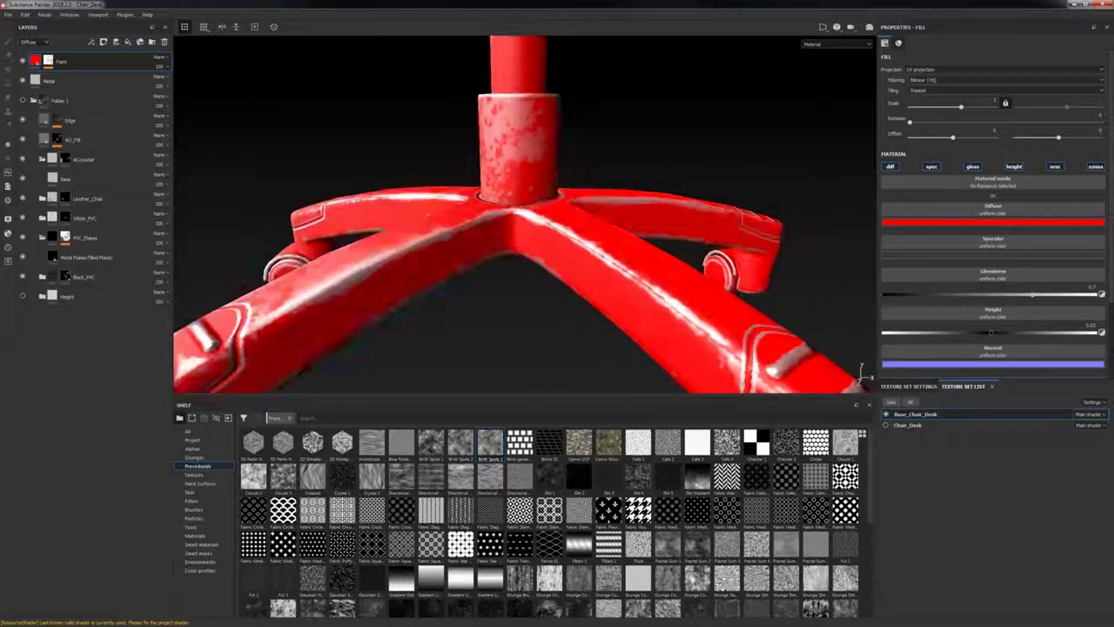
Step: Set the Mask Editor's Global Blur to 0.33 in the Paint mask and inspect the worn edges on the chair base
alt+drag(557, 231, 564, 267)
alt+middle_drag(564, 266, 603, 219)
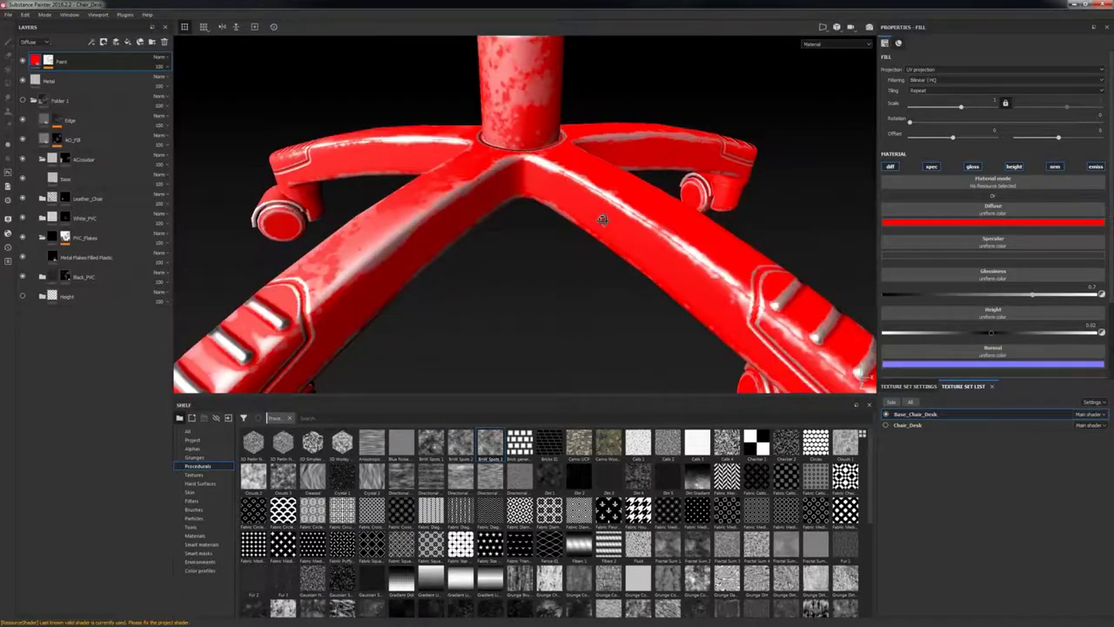
mouse_move(602, 219)
alt+mouse_down()
mouse_move(653, 209)
mouse_move(649, 248)
alt+mouse_up()
scroll(653, 209, up, 2)
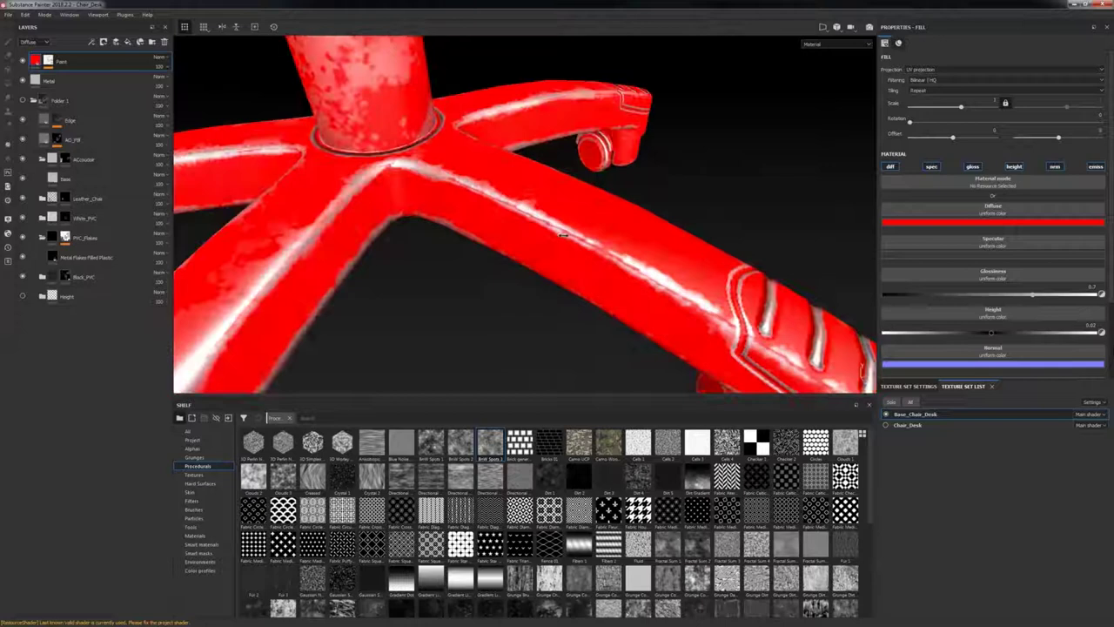
click(48, 63)
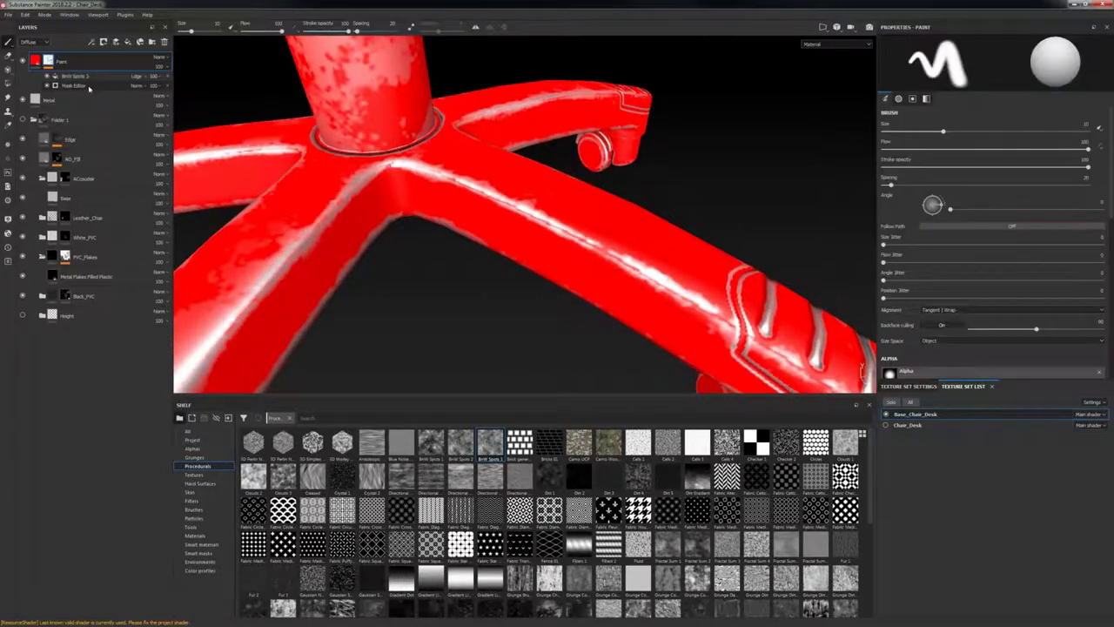
click(88, 86)
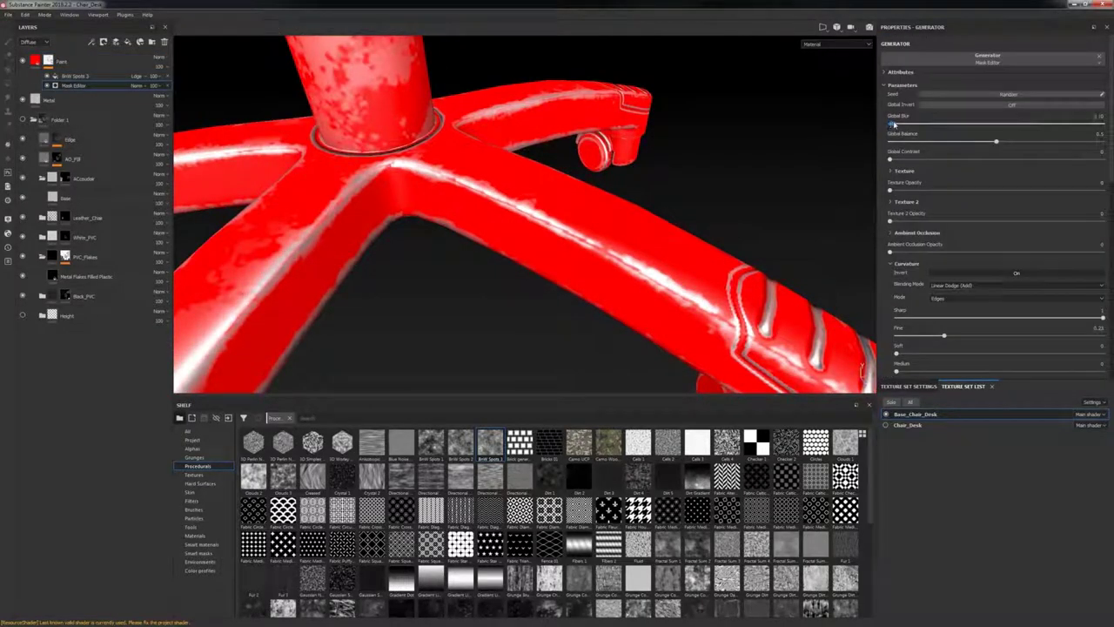
drag(894, 125, 894, 124)
scroll(617, 316, down, 6)
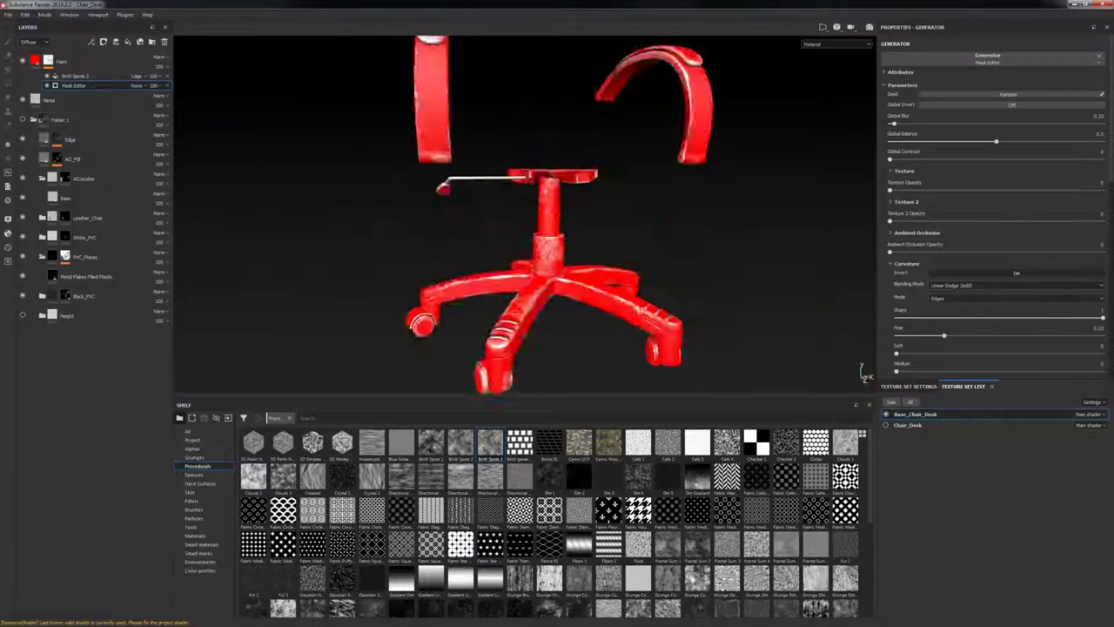
scroll(586, 185, up, 3)
mouse_move(617, 316)
alt+mouse_down()
mouse_move(586, 185)
mouse_move(546, 228)
alt+mouse_up()
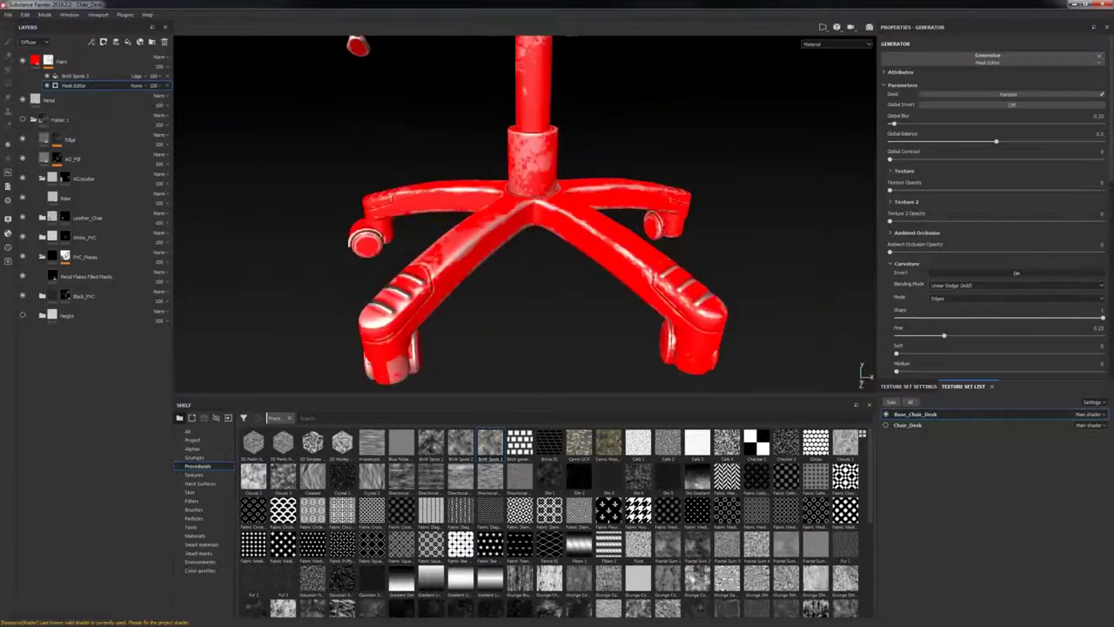
Step: Add a paint effect above BnW Spots 3 in the Paint mask and polygon-fill the armrests, seat plate and upper column black
click(78, 67)
click(106, 75)
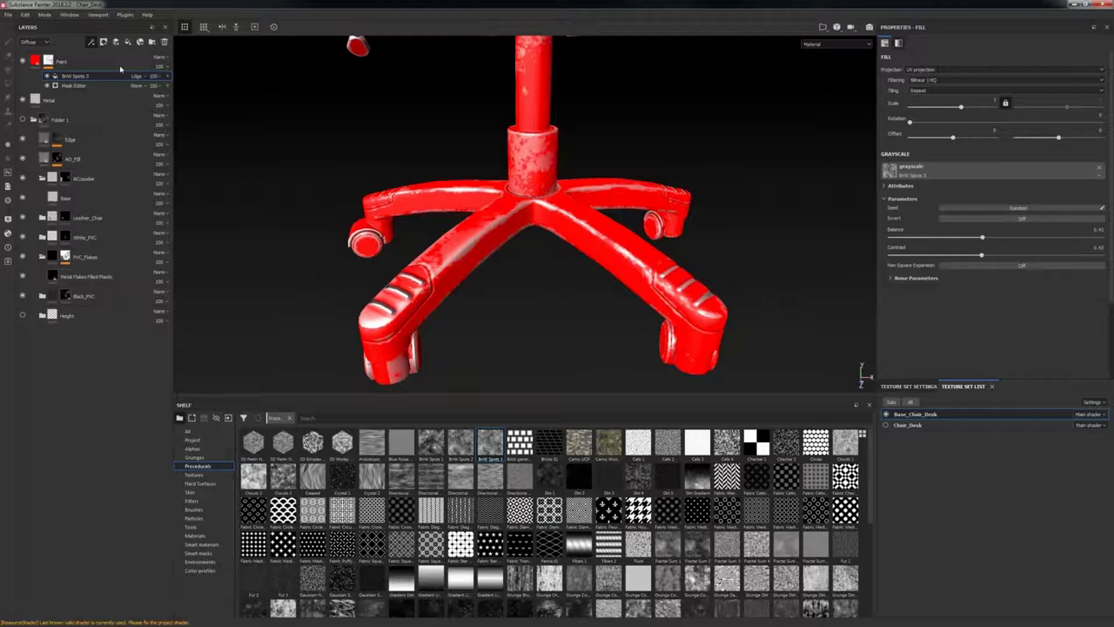
click(121, 69)
scroll(597, 273, down, 5)
alt+middle_drag(597, 274, 584, 343)
key(4)
key(x)
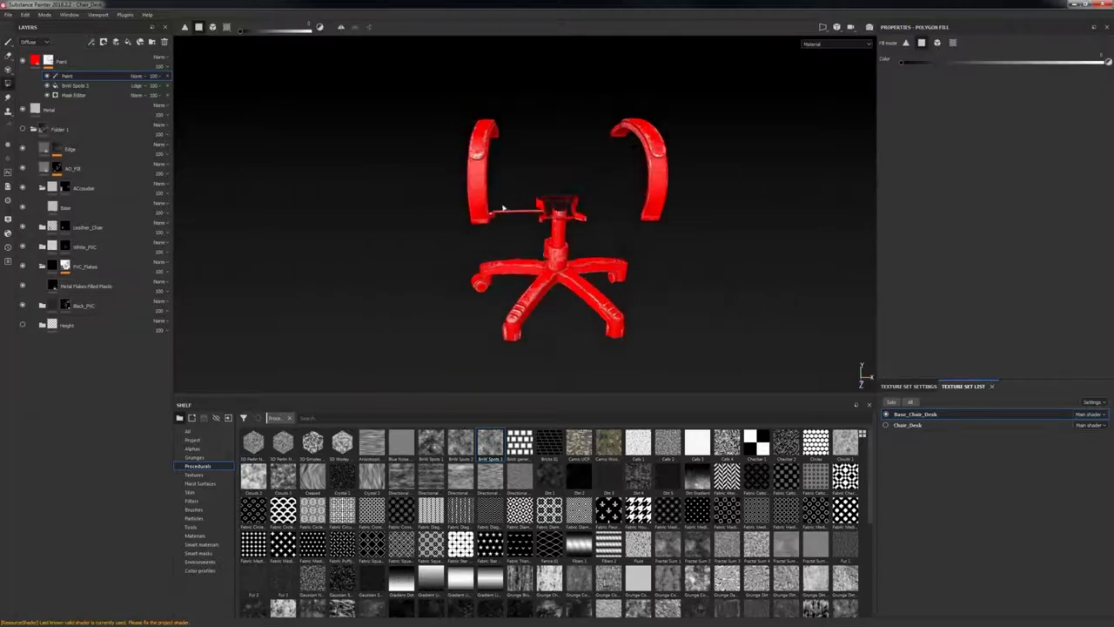
alt+drag(503, 208, 489, 179)
drag(423, 105, 752, 226)
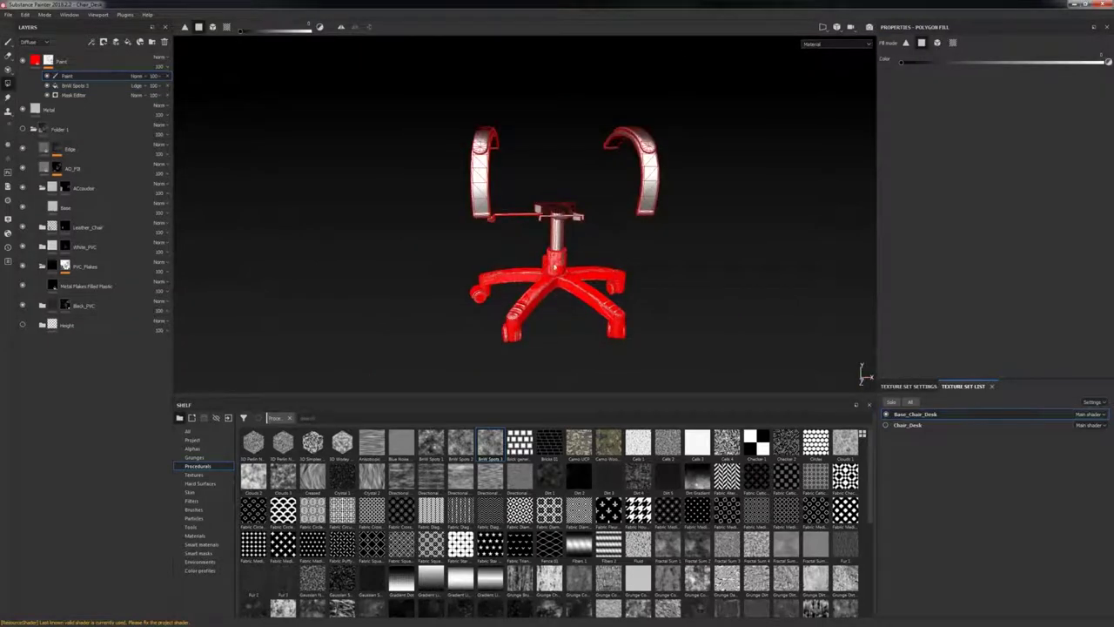
Step: Set the polygon fill to whole mesh parts and mask the paint off the collar around the central column
alt+drag(597, 233, 594, 257)
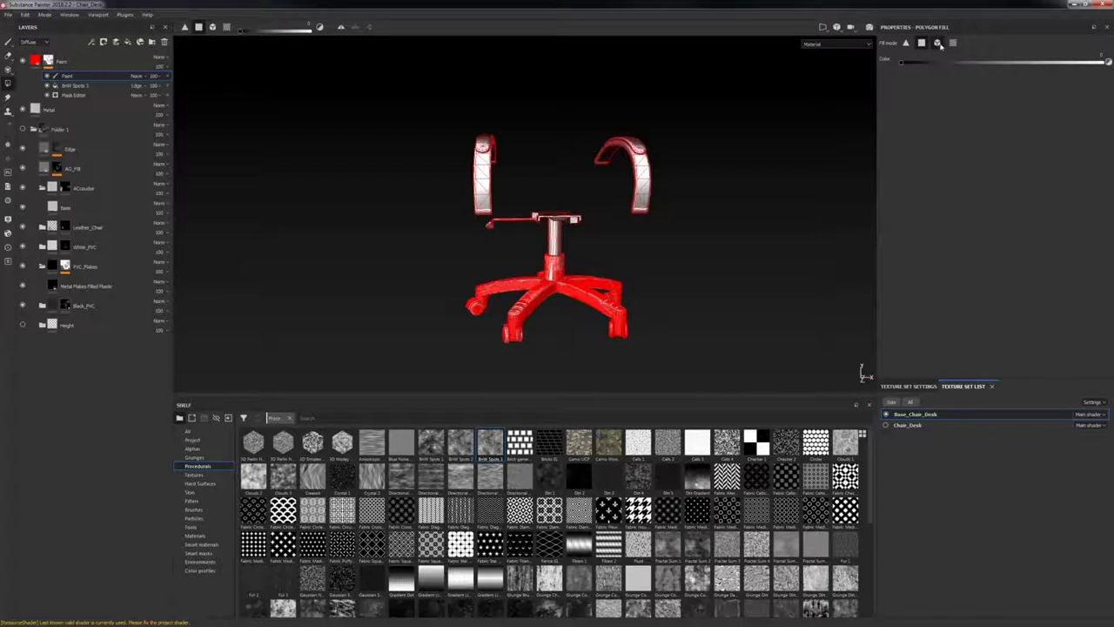
click(938, 44)
alt+right_drag(633, 302, 651, 358)
alt+middle_drag(609, 348, 606, 238)
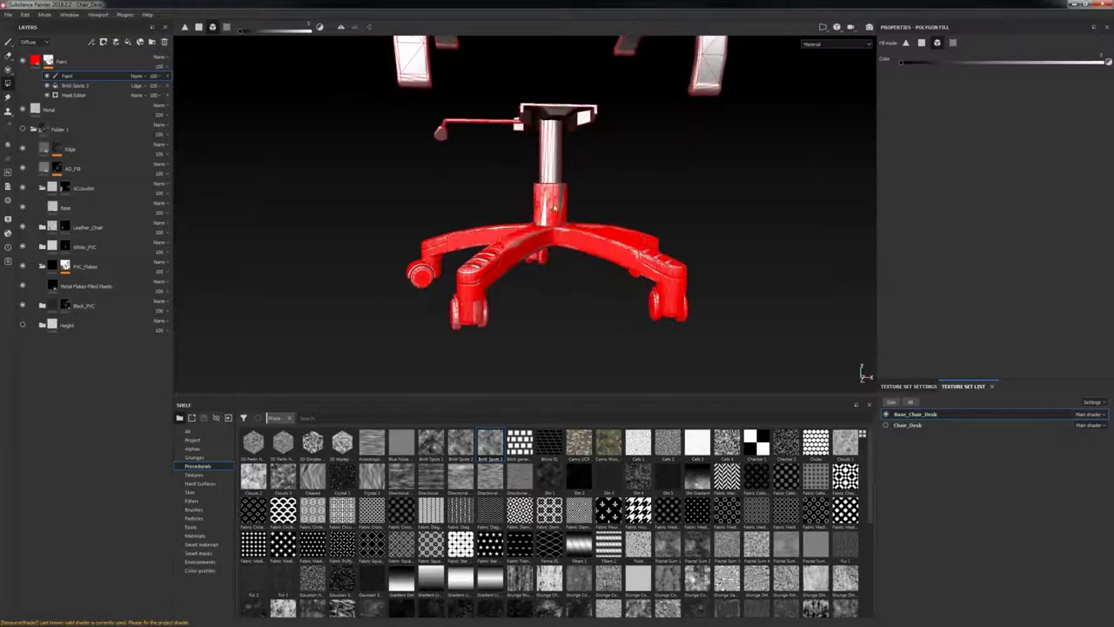
click(553, 206)
alt+right_drag(581, 320, 611, 394)
mouse_move(550, 206)
alt+mouse_down()
mouse_move(574, 251)
mouse_move(550, 198)
alt+mouse_up()
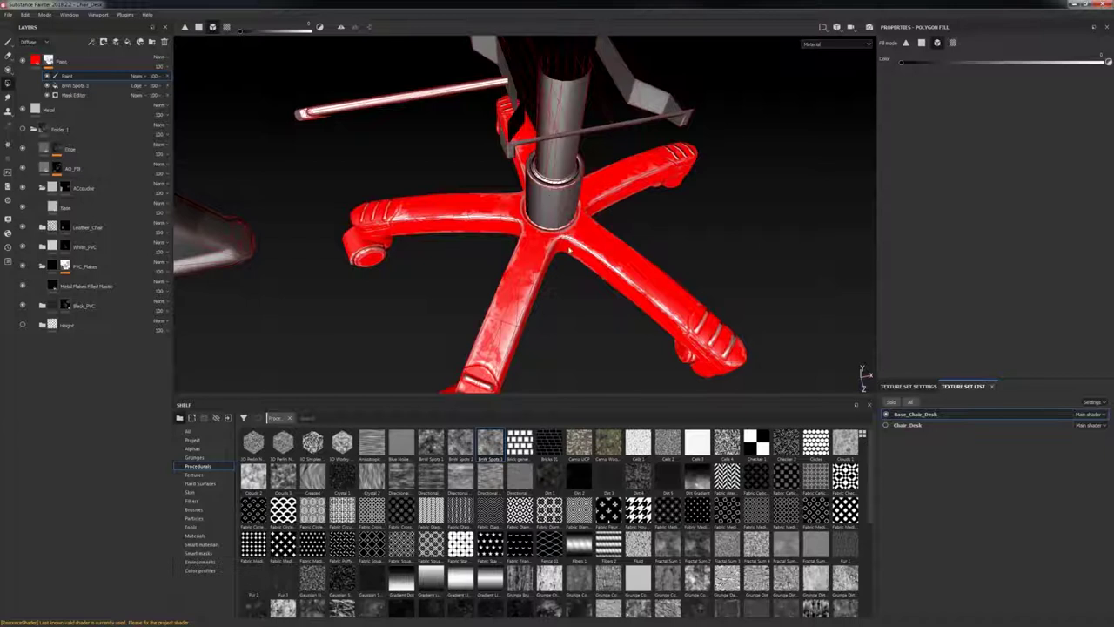
Step: Mask the paint off the casters and their stems below the five legs, then return to the Paint brush
alt+right_drag(792, 304, 764, 252)
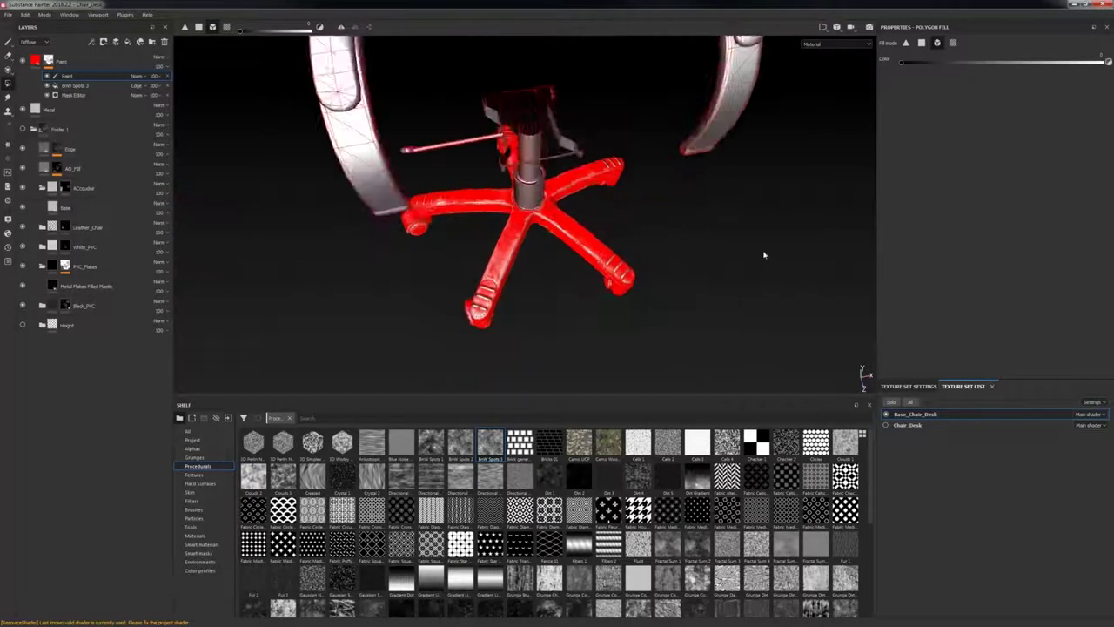
alt+drag(648, 209, 619, 212)
alt+right_drag(618, 211, 688, 253)
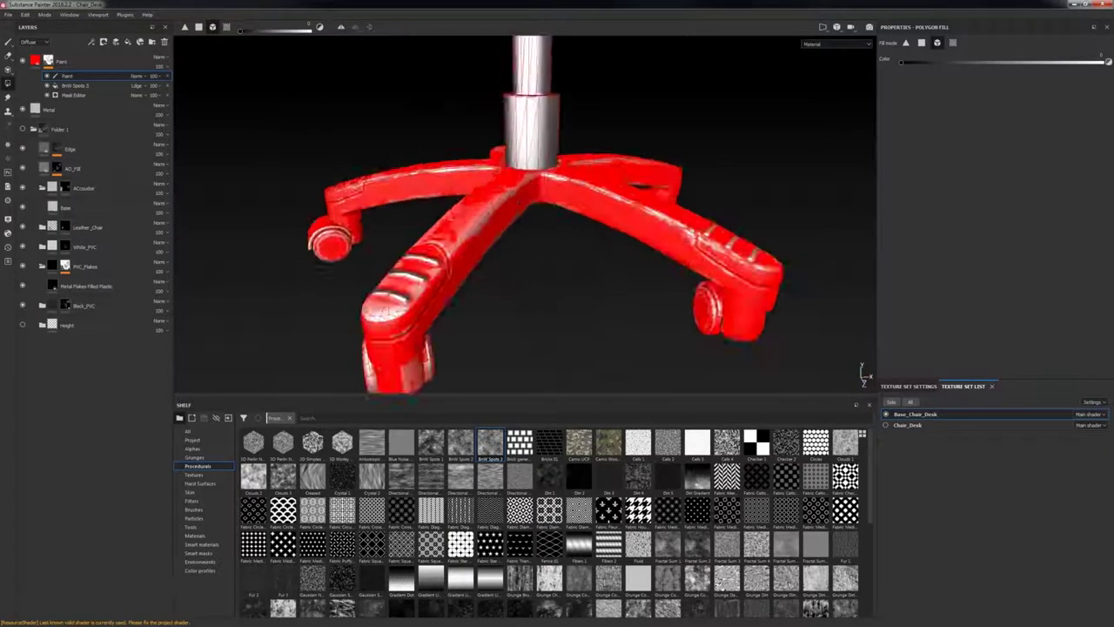
alt+middle_drag(523, 322, 585, 244)
mouse_move(437, 253)
mouse_down()
mouse_move(570, 277)
mouse_move(490, 334)
mouse_up()
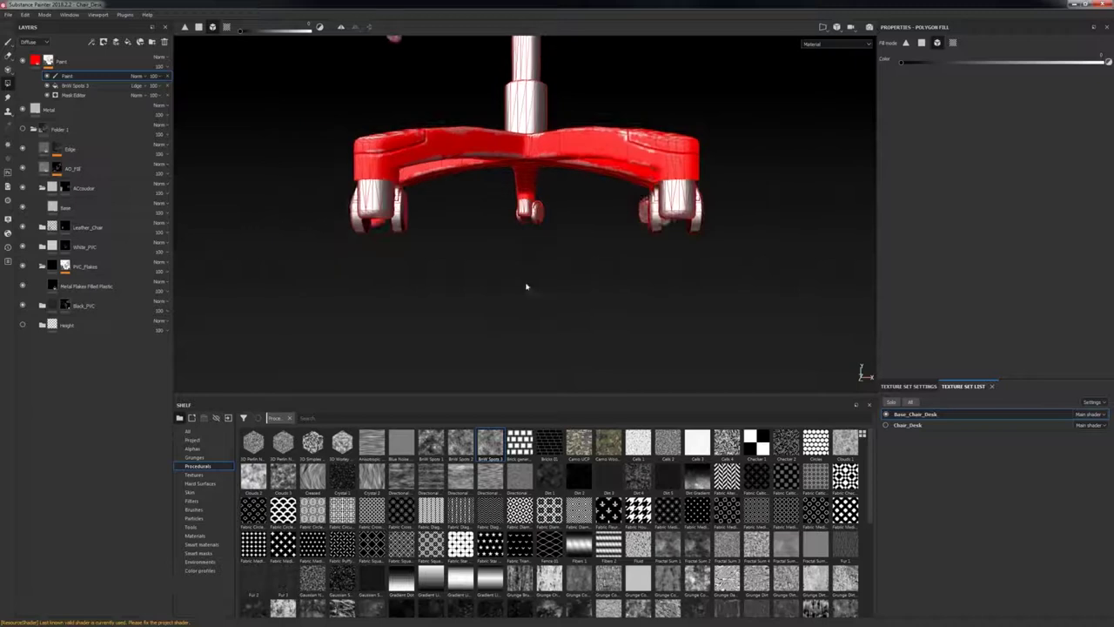
alt+drag(332, 186, 363, 205)
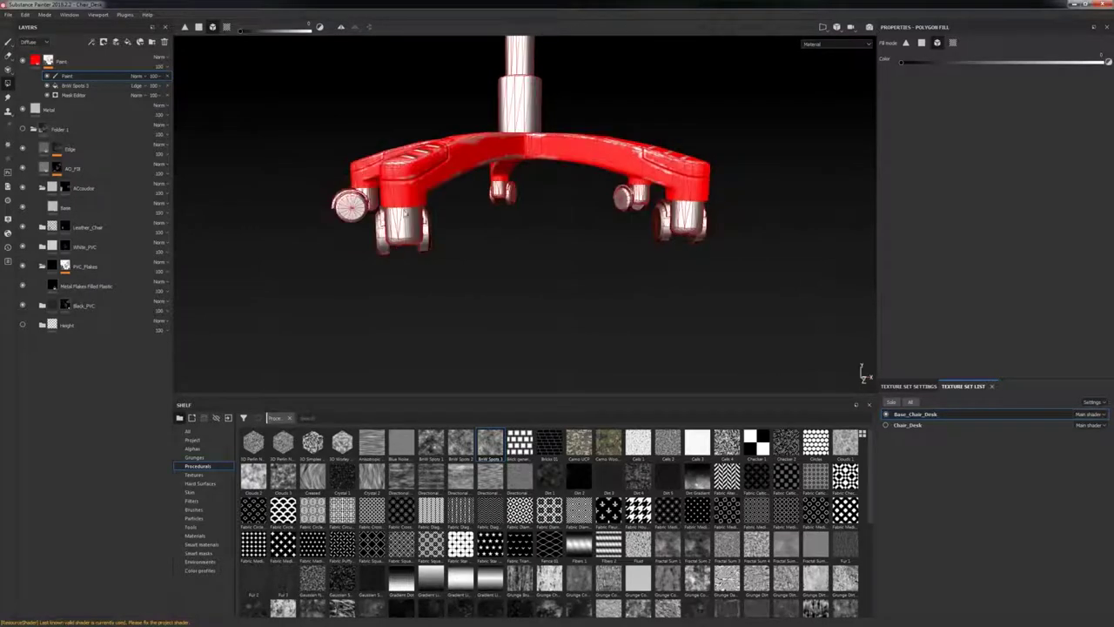
alt+drag(408, 235, 501, 160)
key(1)
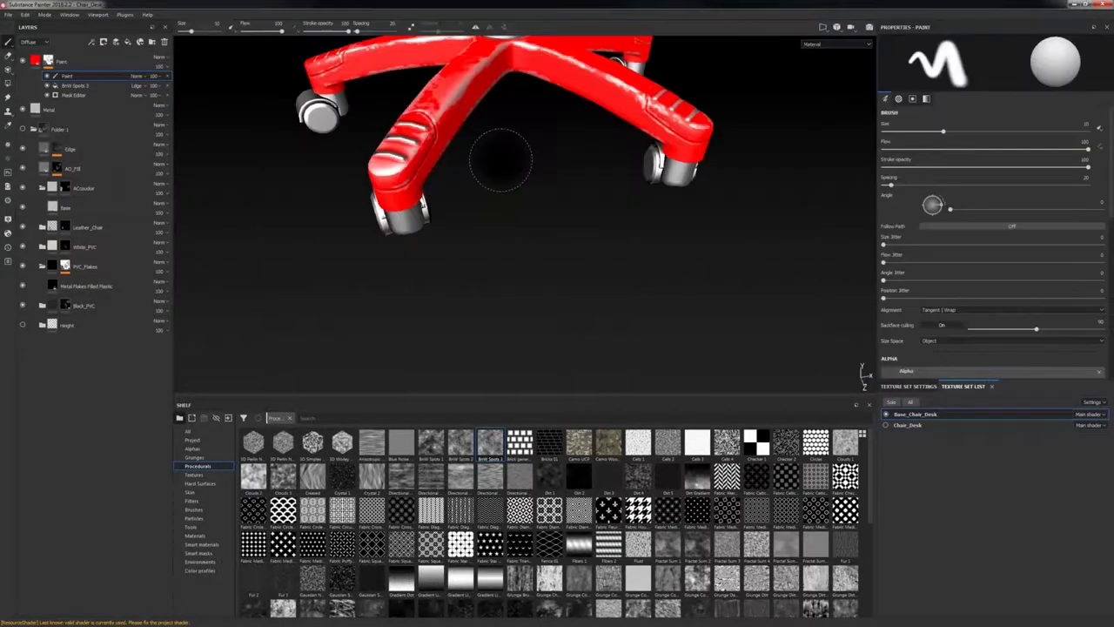
Step: Change the Paint layer's diffuse colour to a dark, muted reddish brown
alt+middle_drag(500, 159, 575, 283)
alt+drag(574, 283, 520, 274)
click(35, 61)
click(990, 222)
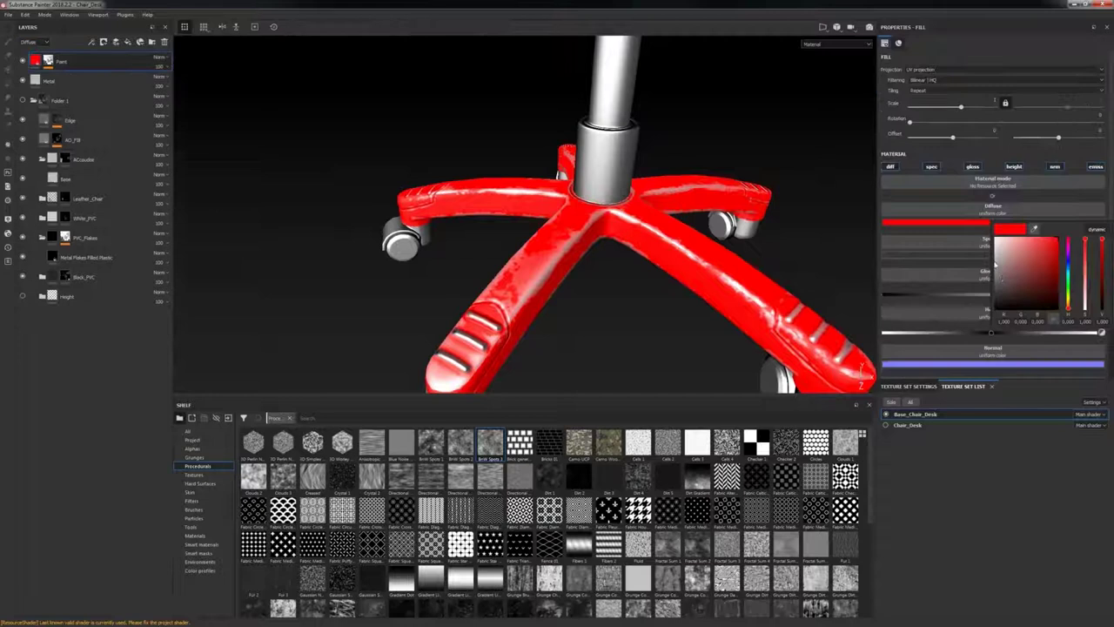
drag(1002, 278, 1009, 291)
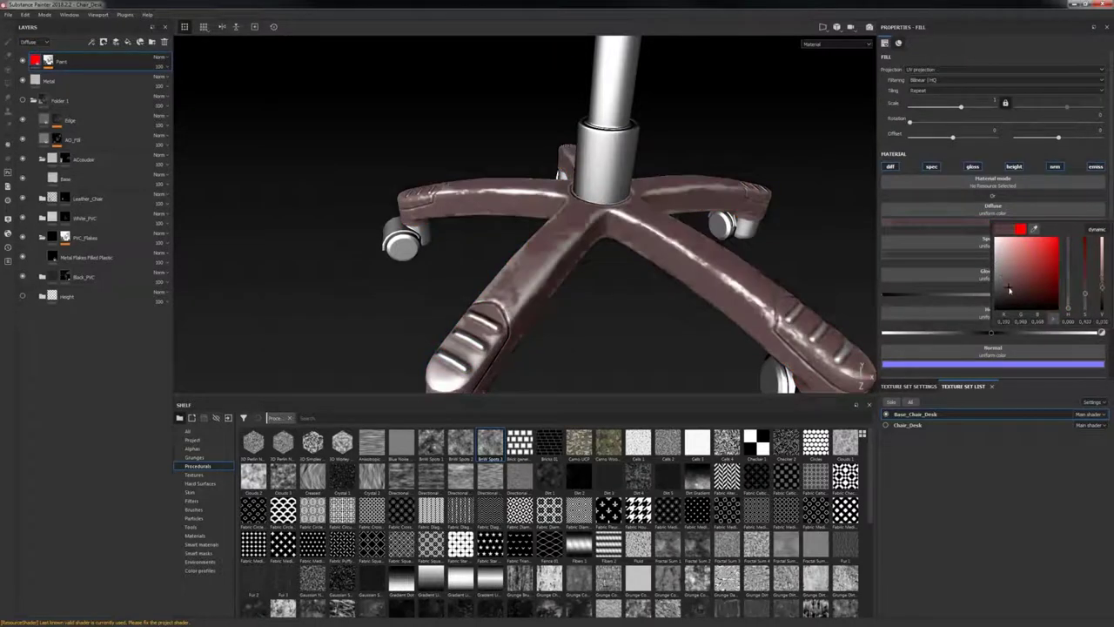
alt+middle_drag(667, 325, 584, 267)
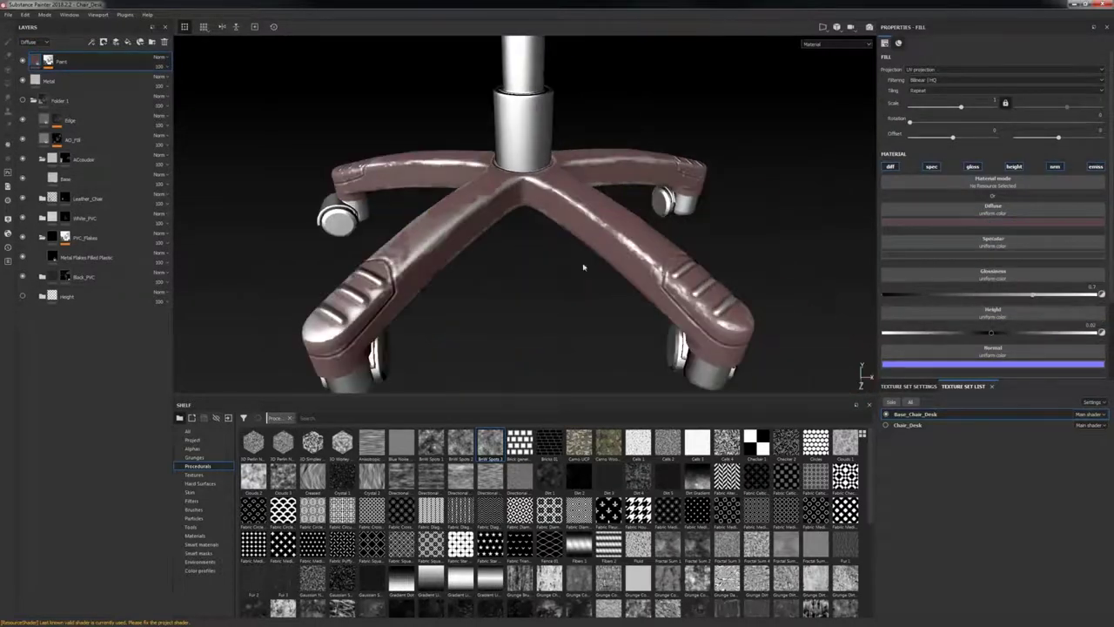
Step: Try lower opacities for the BnW Spots 3 fill and the Mask Editor in the Paint mask
click(49, 61)
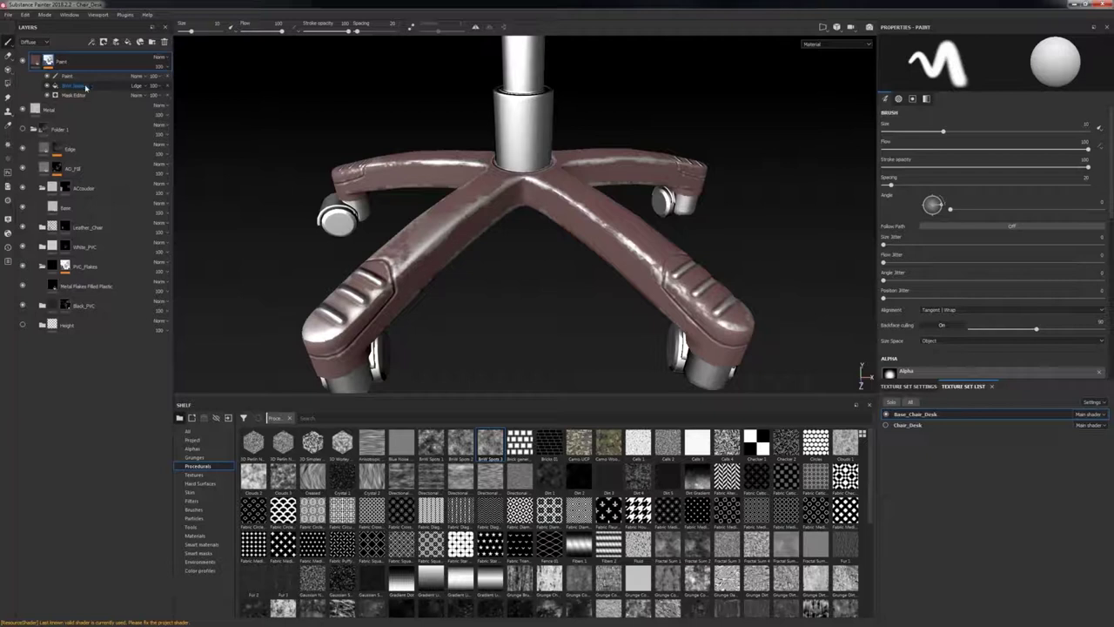
click(78, 86)
mouse_move(179, 102)
mouse_down()
mouse_move(167, 103)
mouse_move(179, 103)
mouse_up()
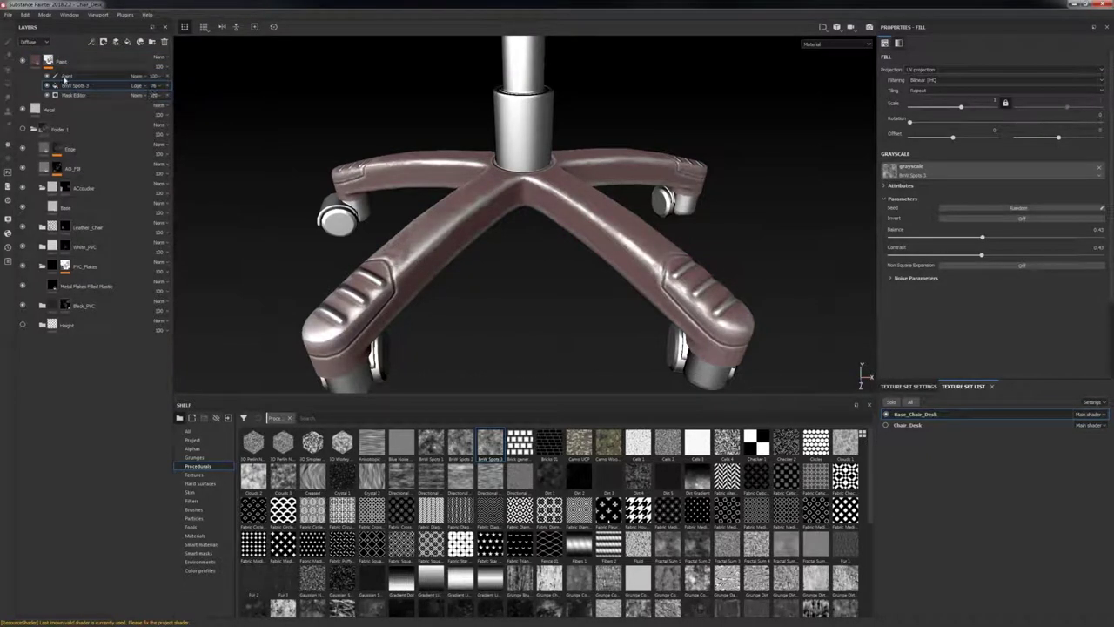
click(152, 94)
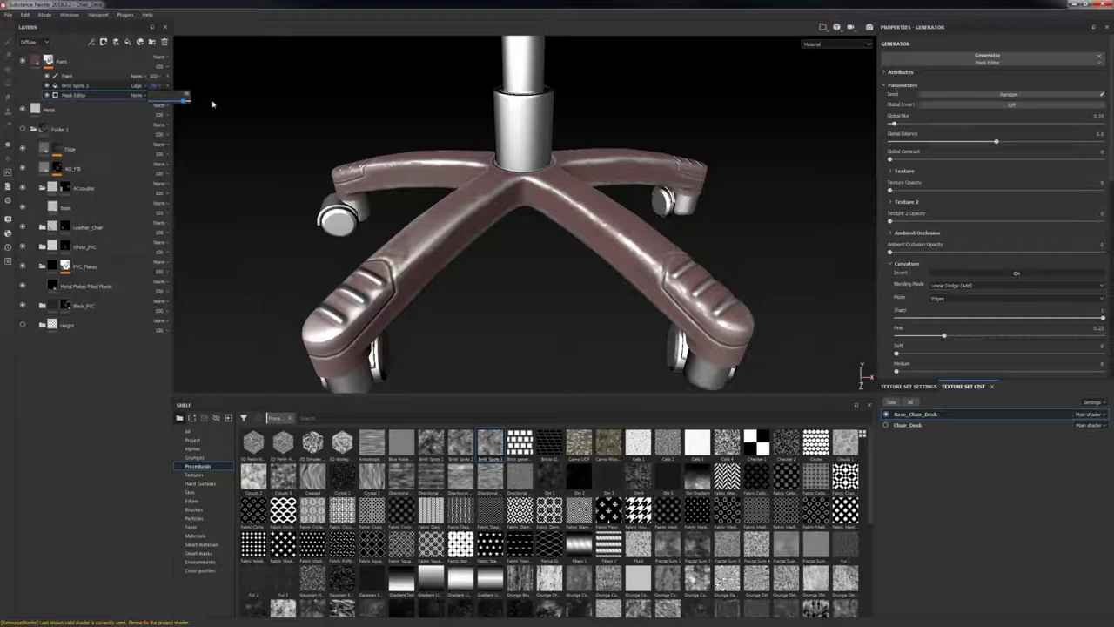
drag(213, 105, 215, 104)
Step: Increase the BnW Spots 3 fill's scale for finer paint chips and set its balance to 0.45
click(114, 87)
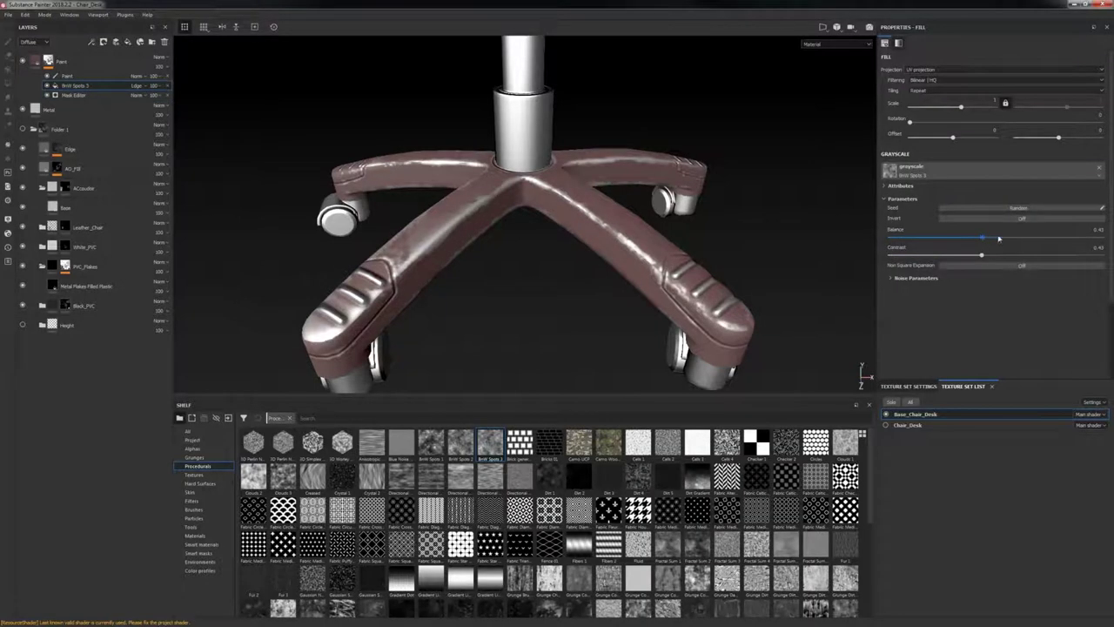
mouse_move(999, 238)
mouse_down()
mouse_move(1025, 238)
mouse_move(1003, 238)
mouse_up()
drag(962, 107, 977, 106)
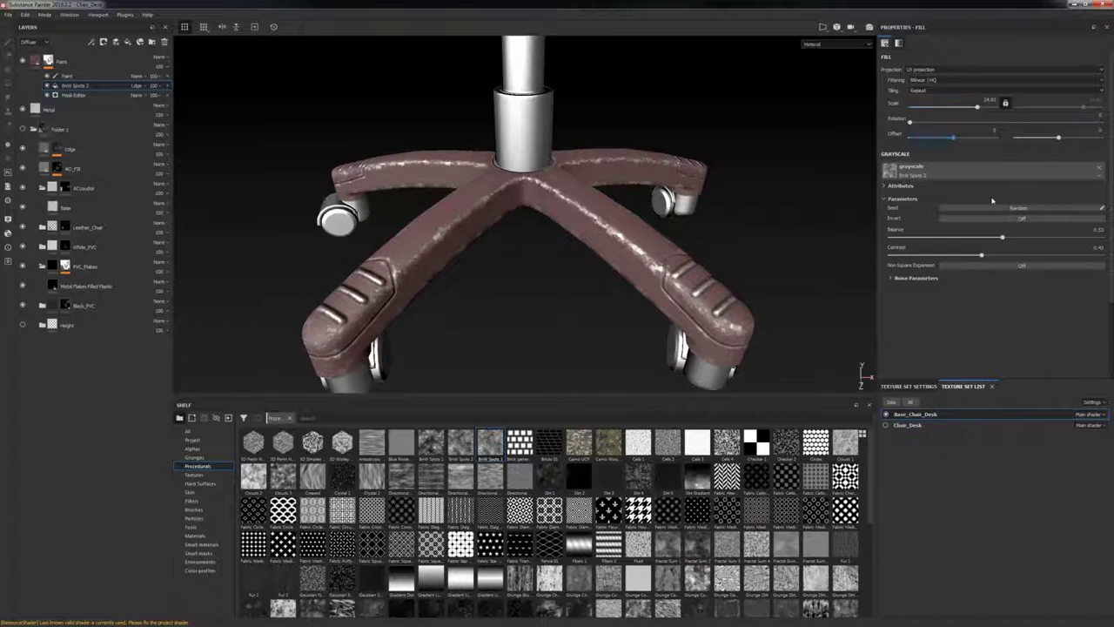
drag(988, 233, 986, 236)
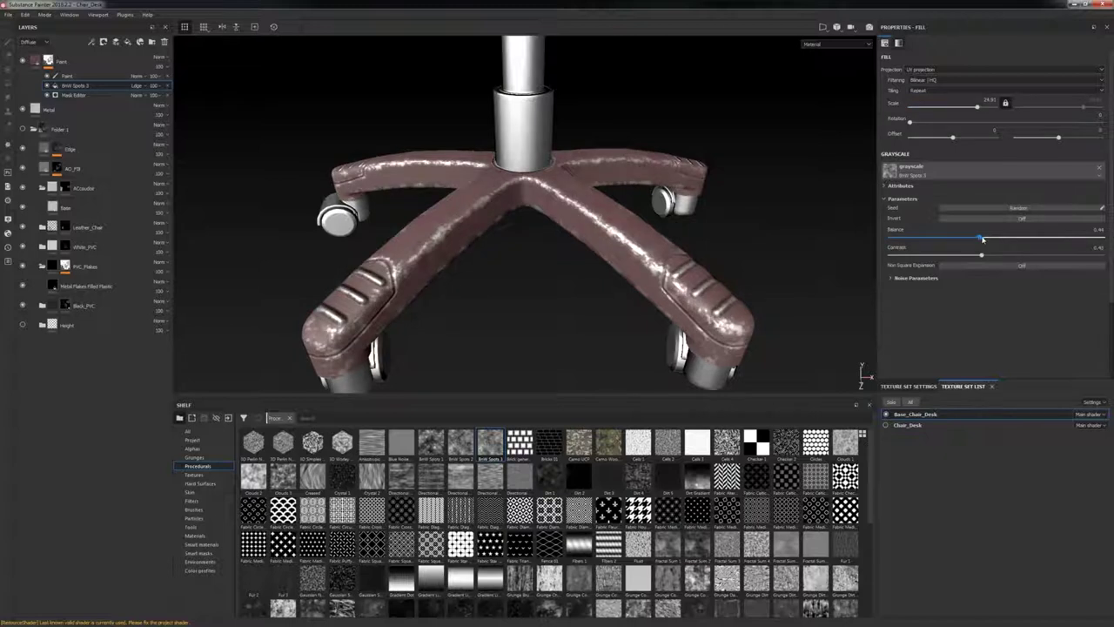
Step: Add a fill directly above BnW Spots 3 in the Paint mask and assign the Clouds 2 procedural to it
click(92, 41)
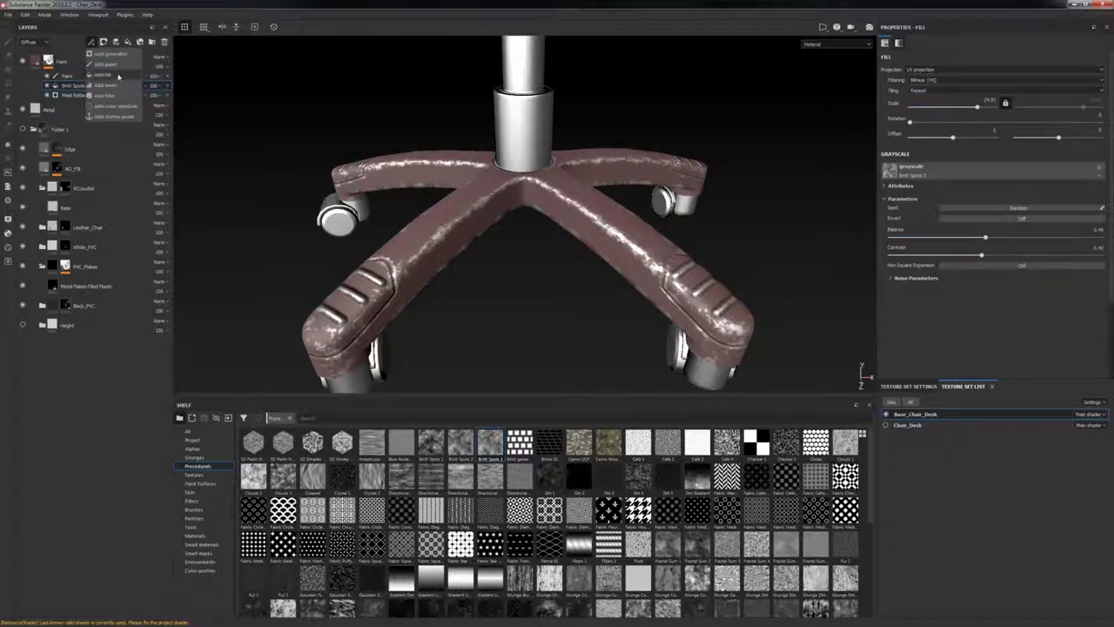
click(172, 101)
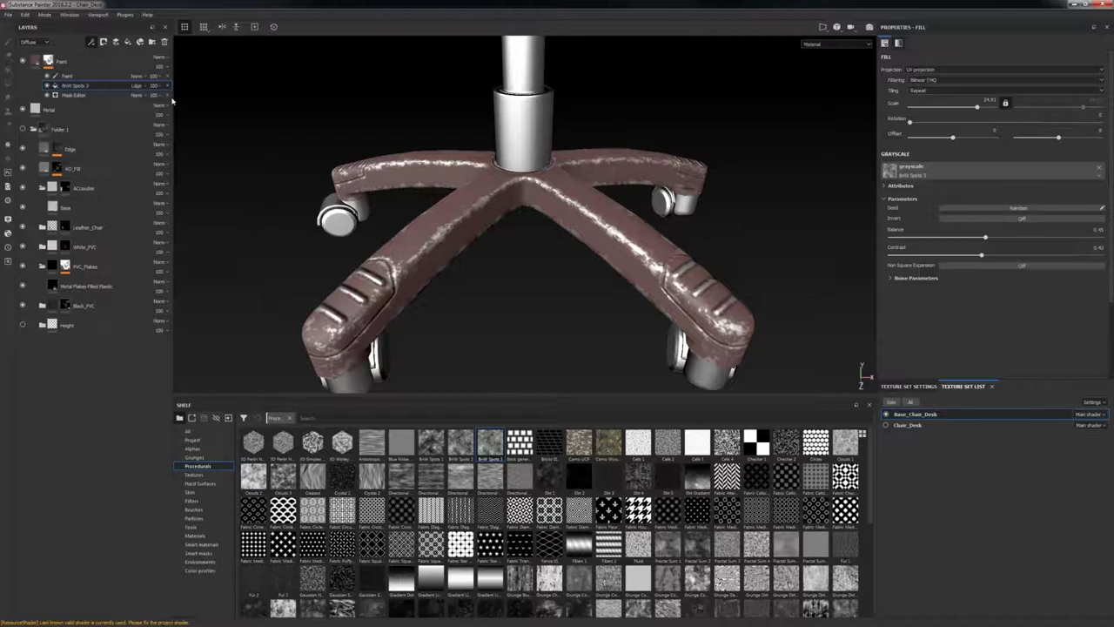
drag(93, 76, 93, 90)
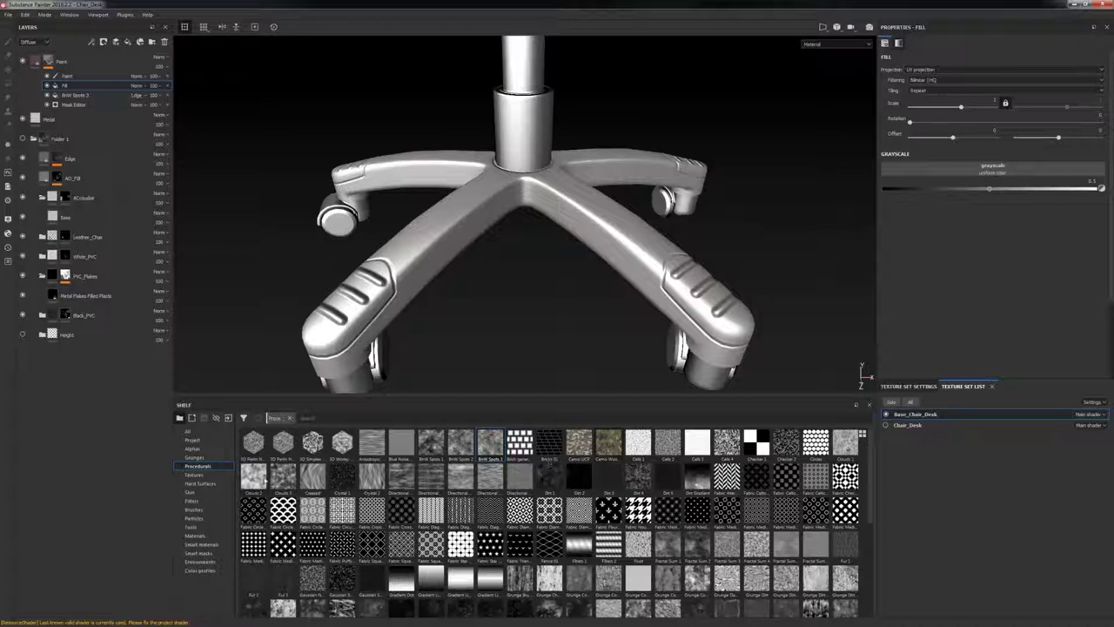
drag(262, 481, 1007, 176)
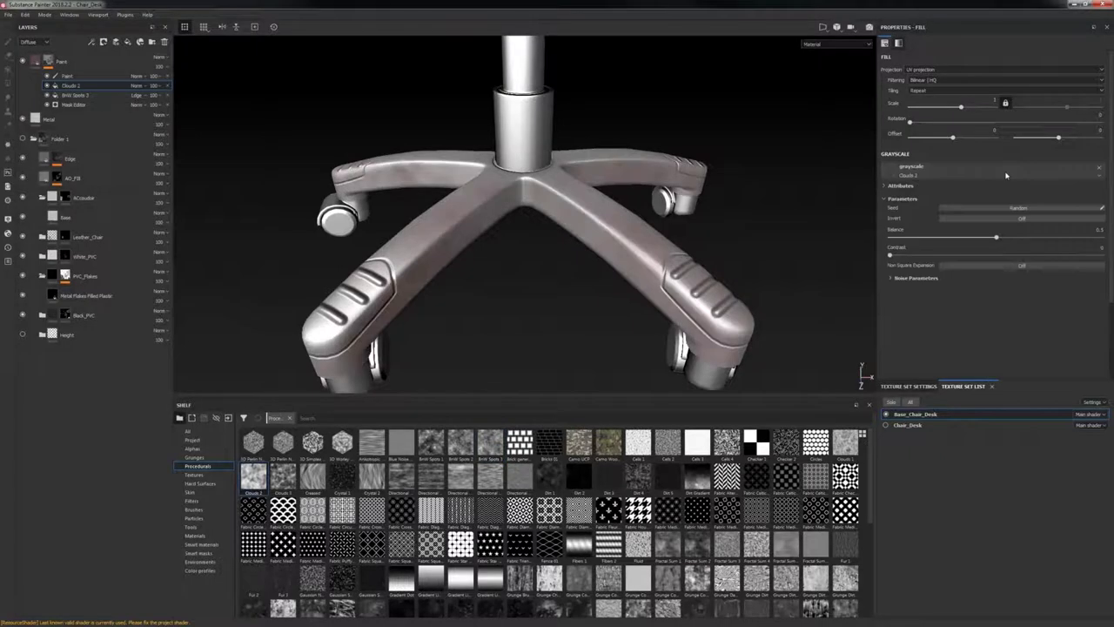
Step: Blend the Clouds 2 fill in Multiply with contrast 0.28 and balance 0.44
click(139, 85)
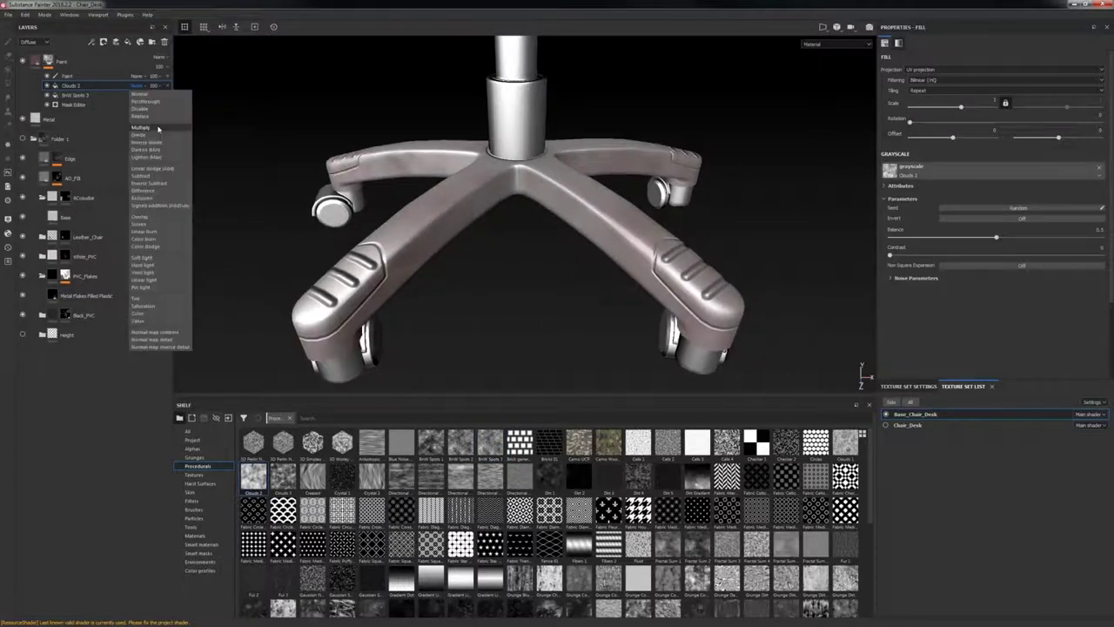
click(158, 128)
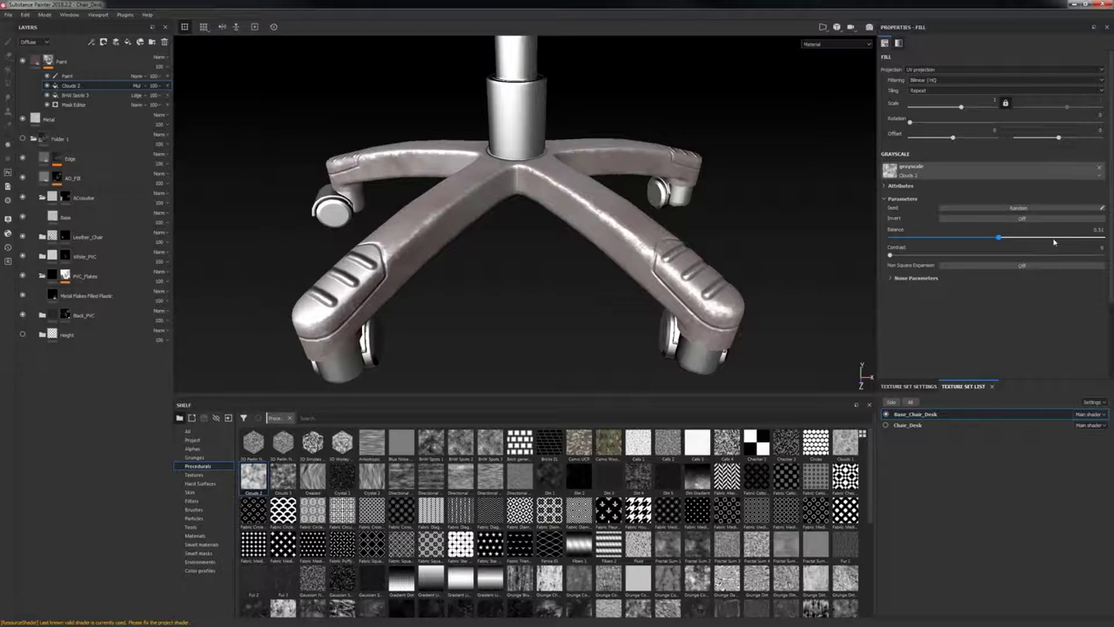
drag(889, 255, 951, 255)
drag(998, 237, 985, 238)
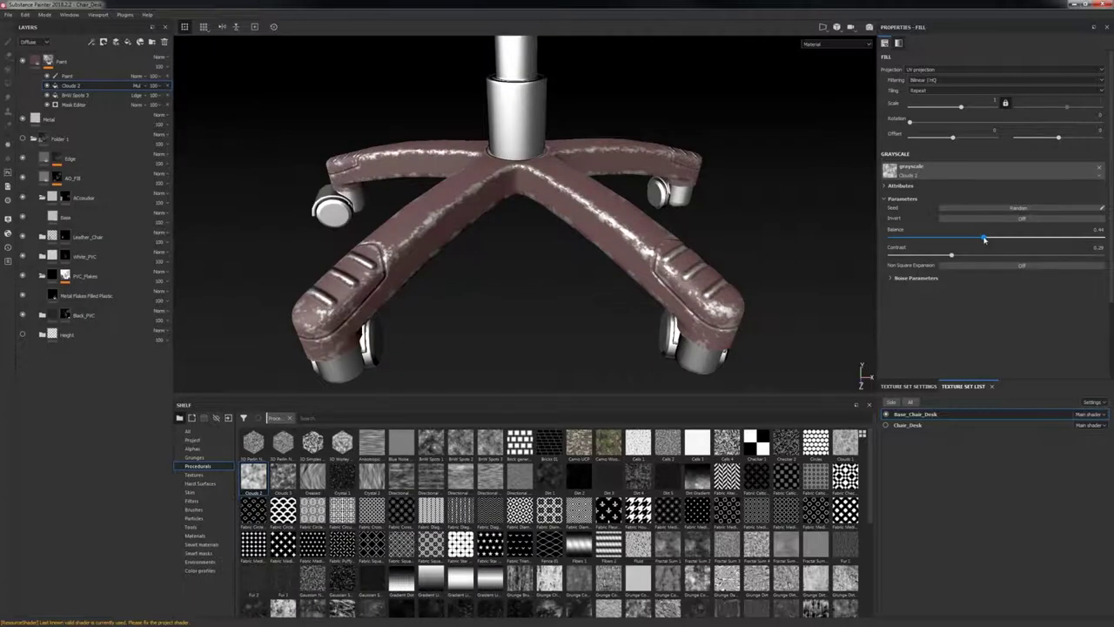
Step: Switch the Clouds 2 fill to Subtract, turn its Invert on and set the balance to 0.94
click(138, 85)
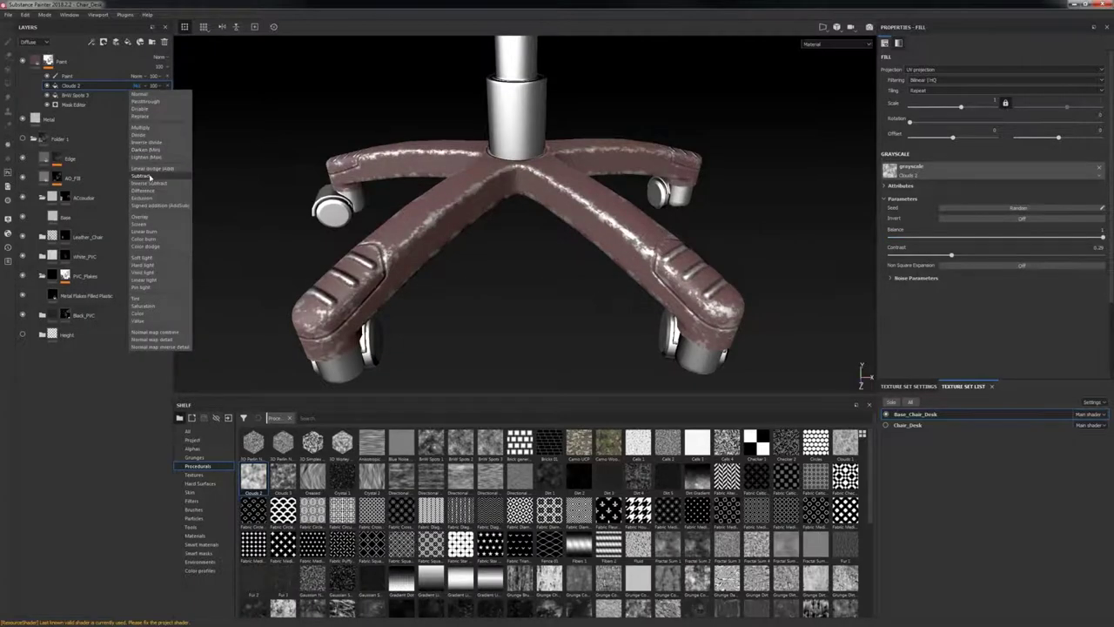
click(150, 177)
click(1000, 219)
drag(974, 237, 1090, 238)
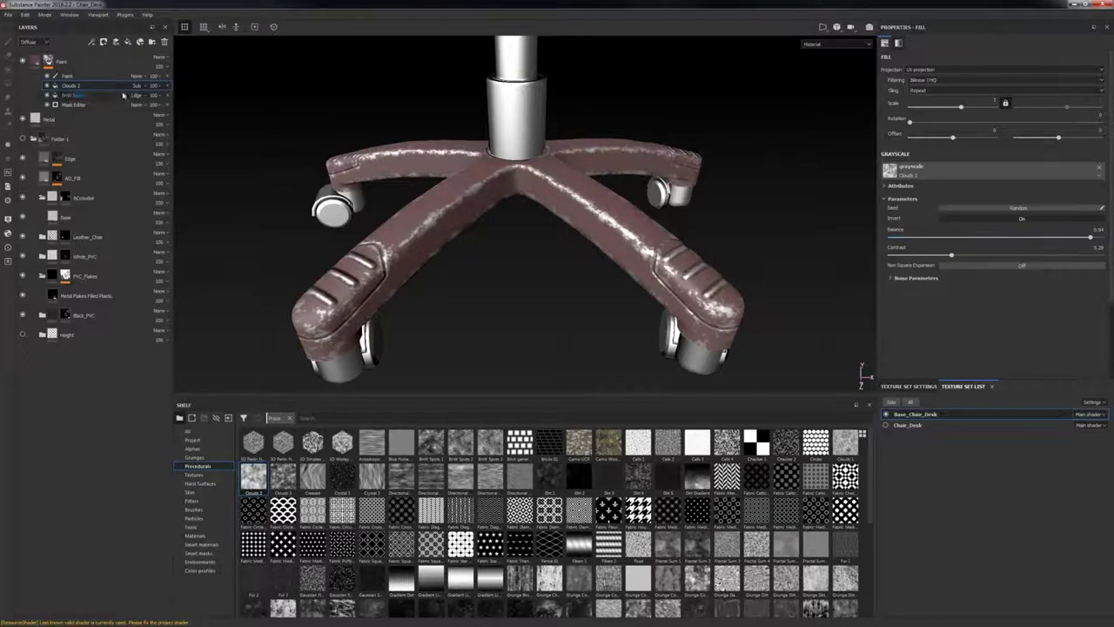
Step: Blend the Clouds 2 fill in Lighten (Max) and set its balance to 0.11 and contrast to 0.53
click(140, 85)
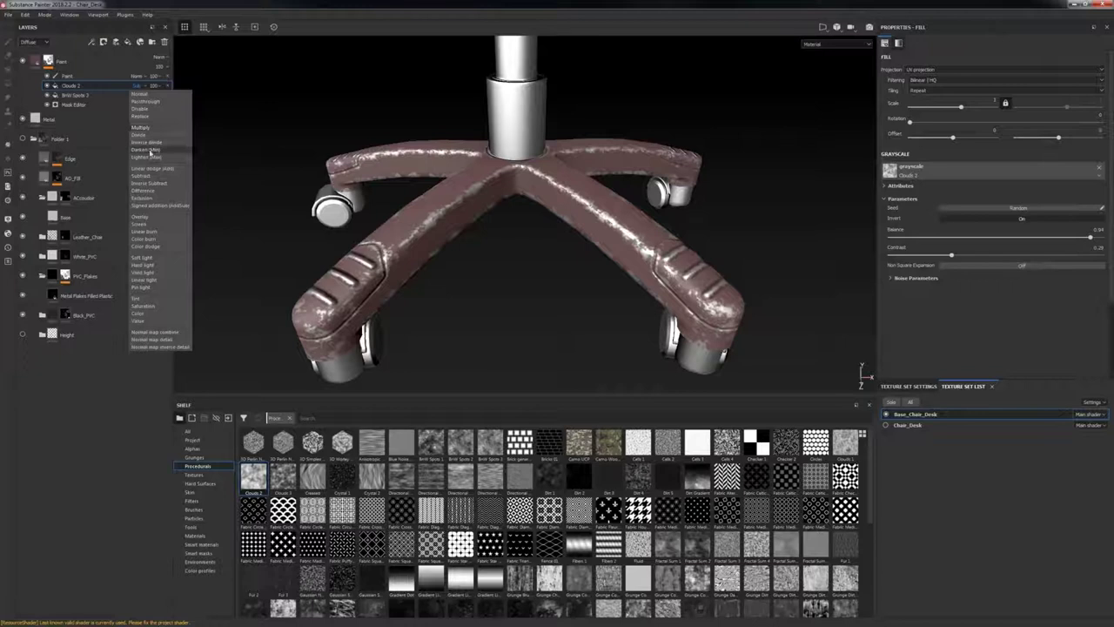
click(150, 152)
click(138, 86)
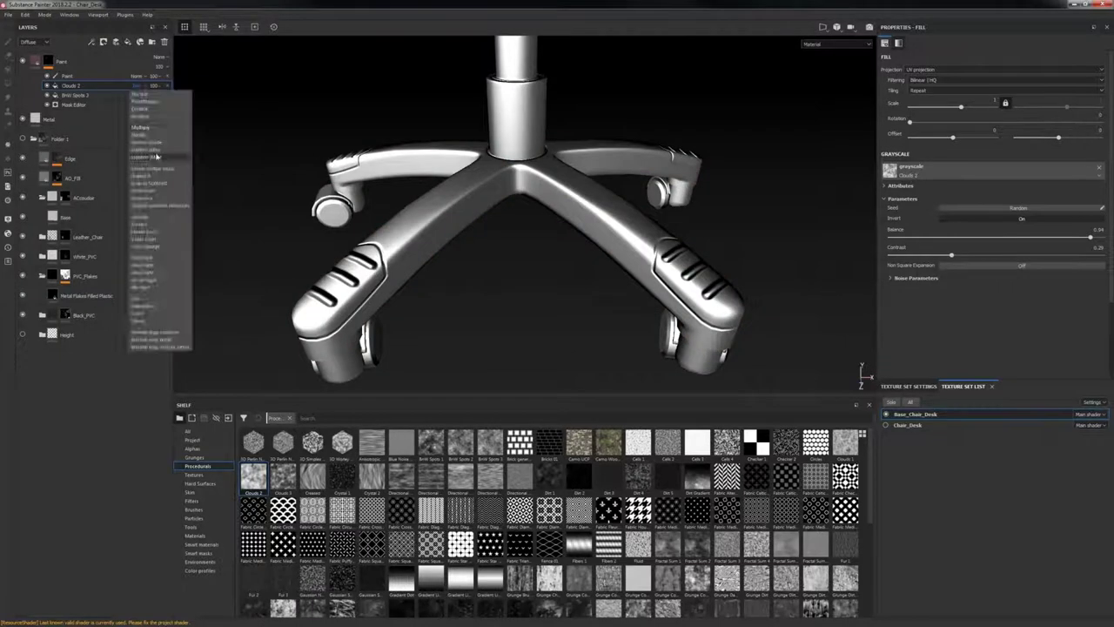
click(157, 157)
drag(1057, 238, 1002, 264)
Step: Raise the Clouds 2 noise scale to 6 and set the fill's balance to 0.2
click(940, 278)
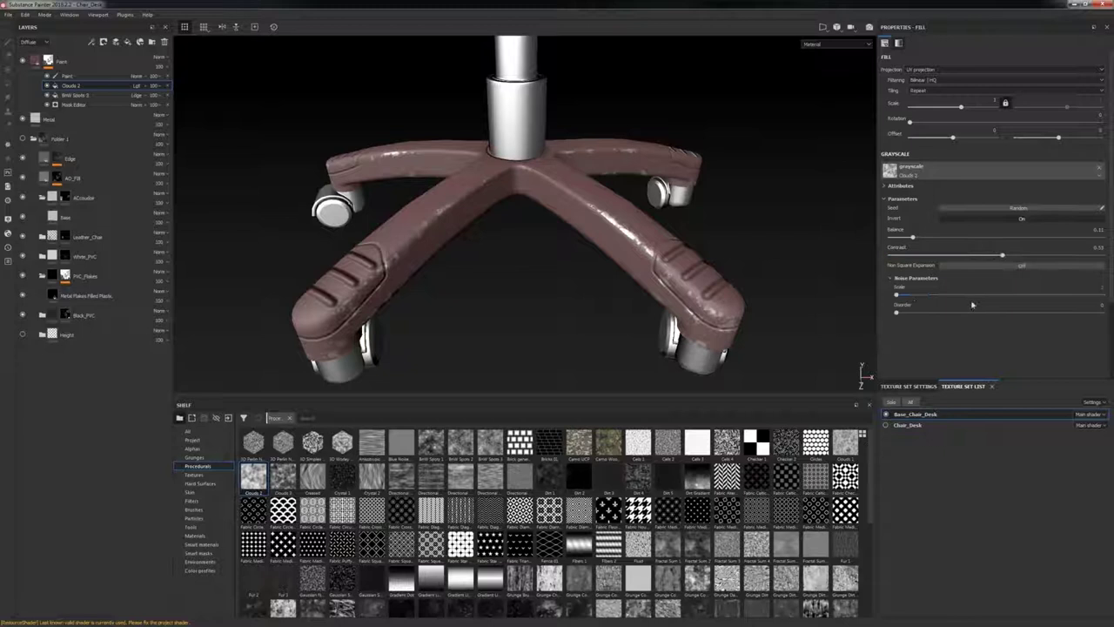
drag(911, 297, 1043, 298)
mouse_move(939, 241)
mouse_down()
mouse_move(951, 237)
mouse_move(932, 238)
mouse_up()
Step: Examine the chipped paint on the chair base's arms from several angles and under rotated lighting
alt+drag(628, 252, 600, 244)
alt+right_drag(600, 244, 512, 196)
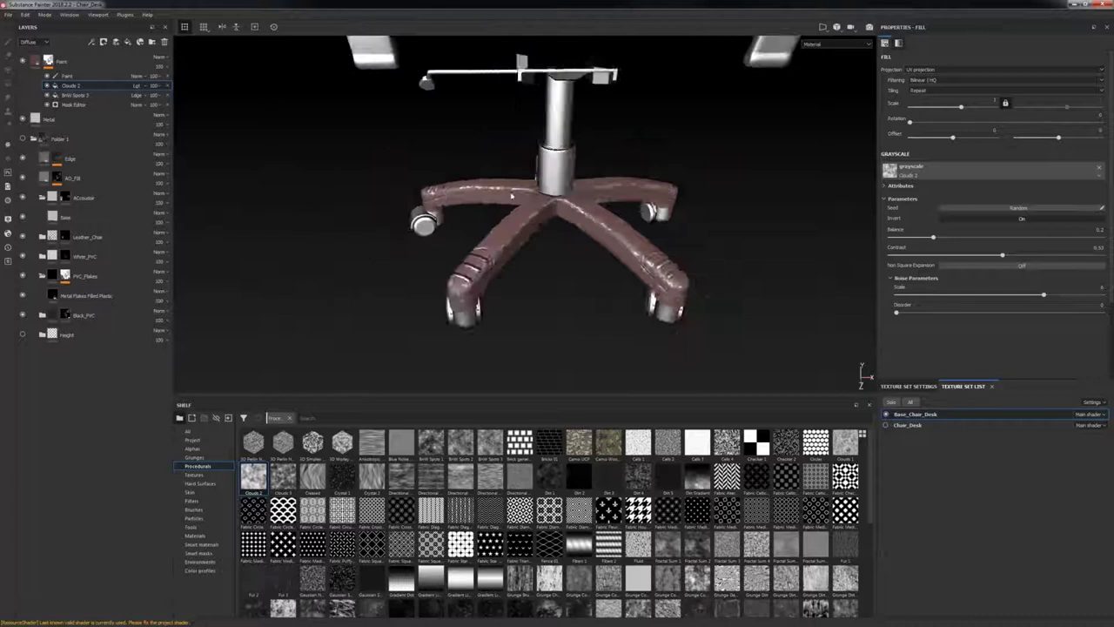
alt+drag(511, 195, 652, 211)
alt+right_drag(651, 211, 617, 259)
alt+drag(617, 258, 691, 258)
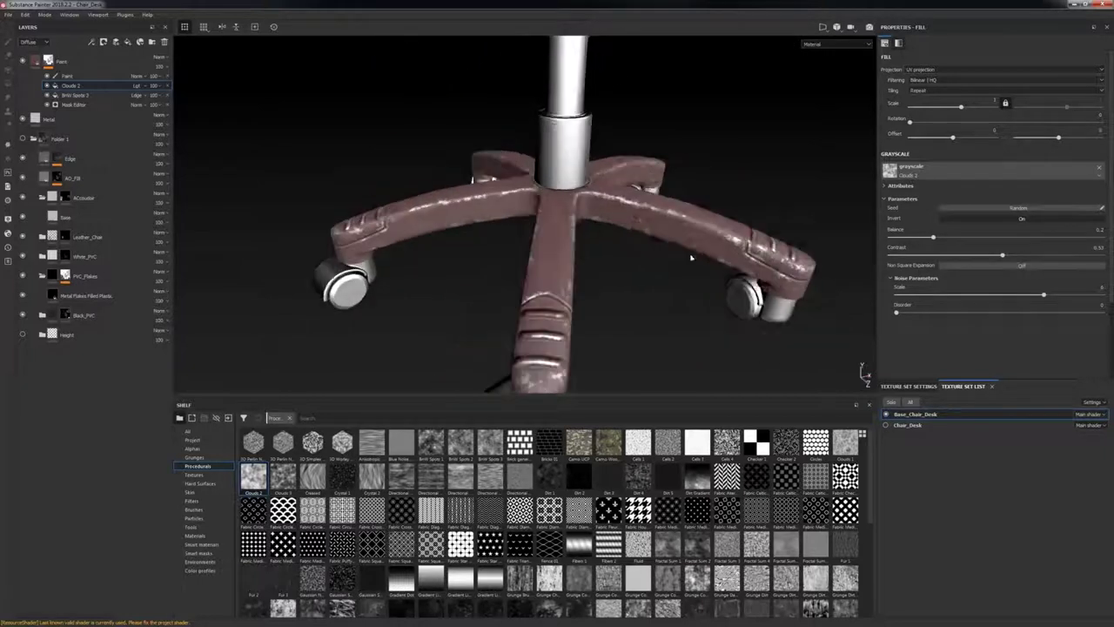
shift+right_drag(691, 257, 671, 274)
alt+drag(671, 274, 629, 249)
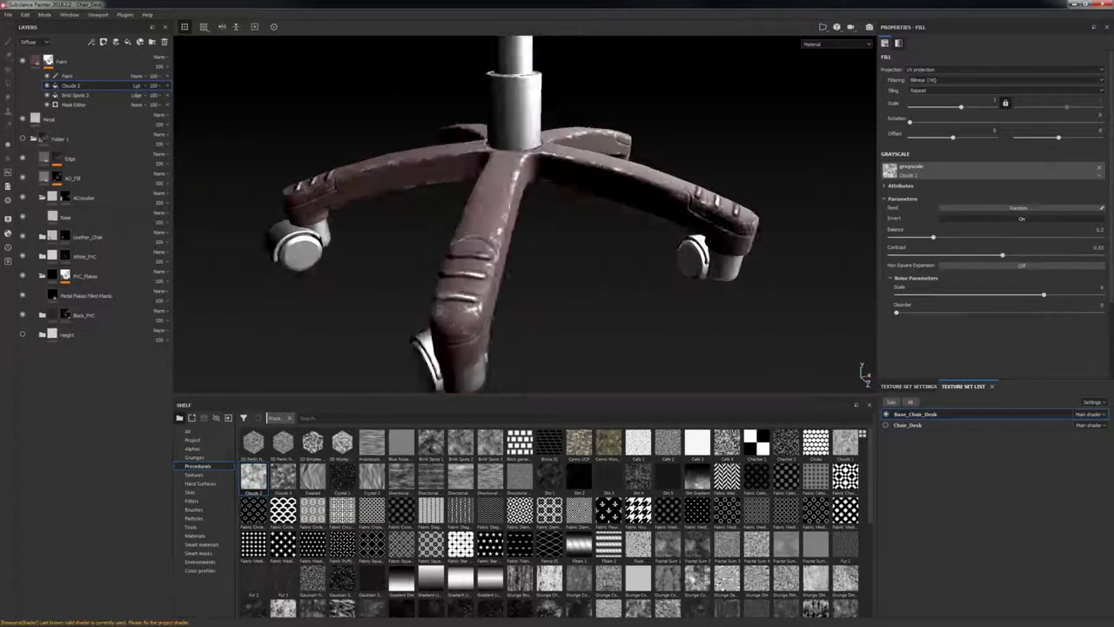
shift+right_drag(628, 249, 578, 249)
Step: Reduce the BnW Spots 3 fill's scale, and set the Mask Editor's curvature Sharp to 1 and Fine to 0.12
click(87, 98)
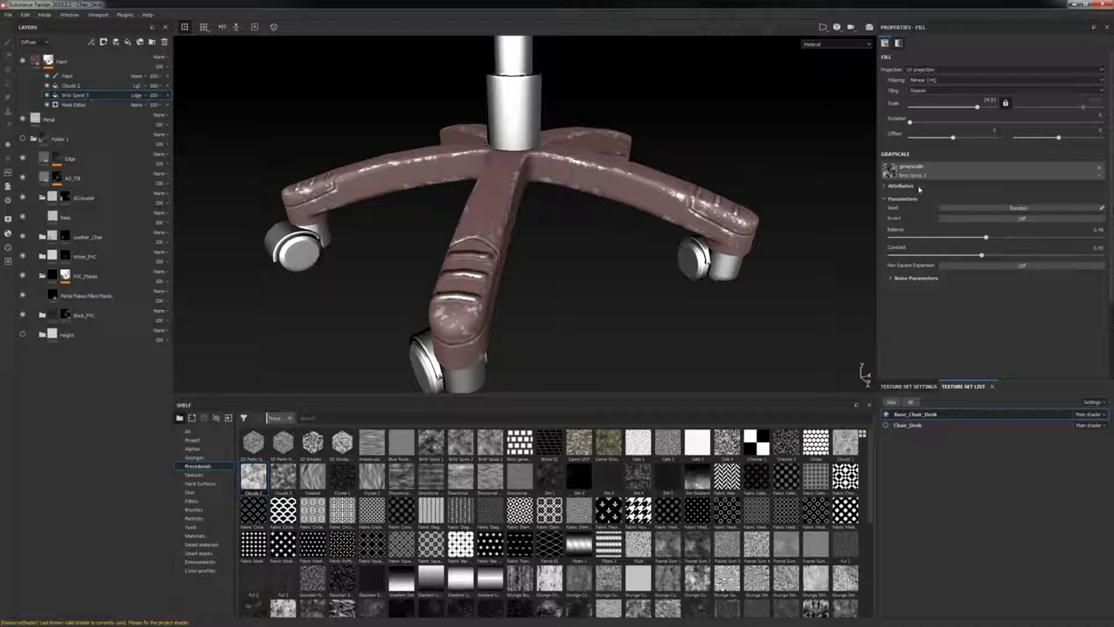
drag(976, 105, 964, 110)
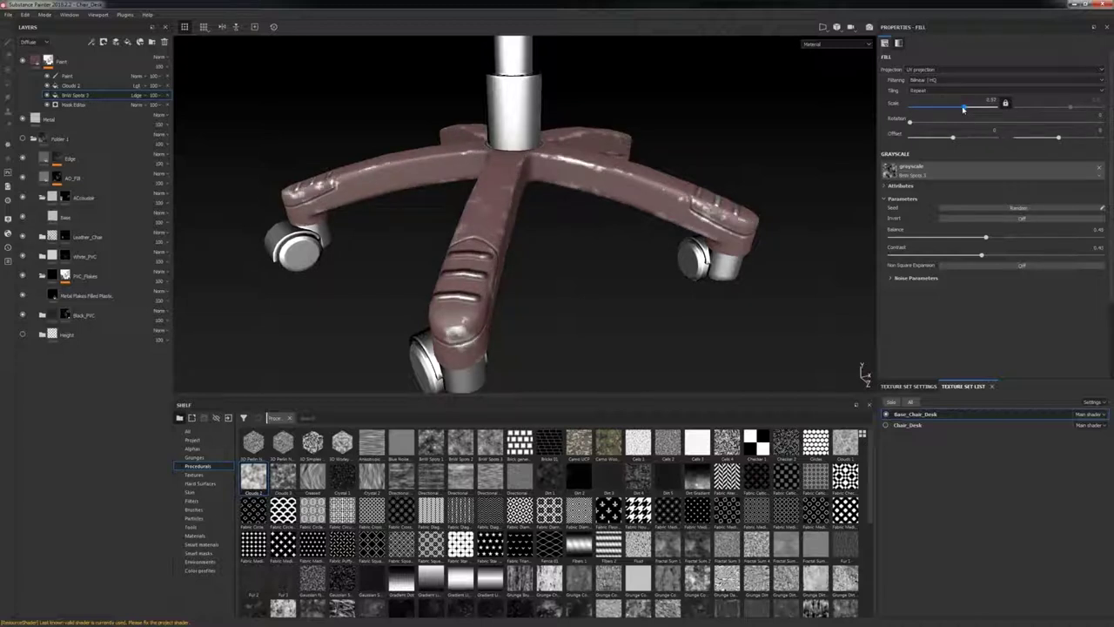
click(88, 105)
scroll(973, 243, down, 4)
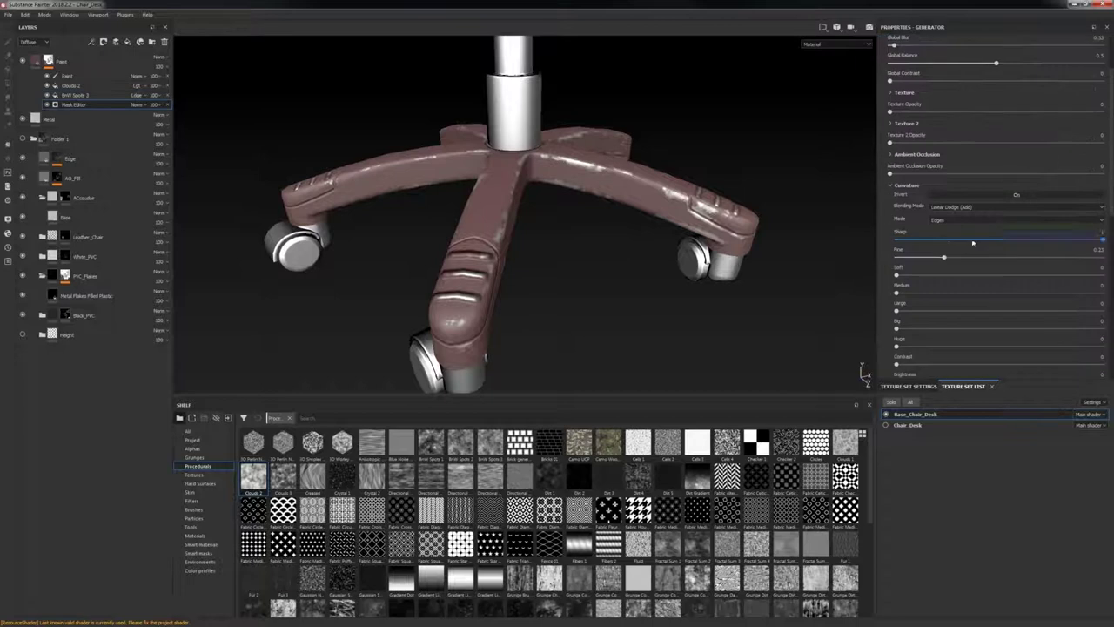
click(970, 241)
drag(971, 242, 1106, 243)
drag(944, 259, 891, 260)
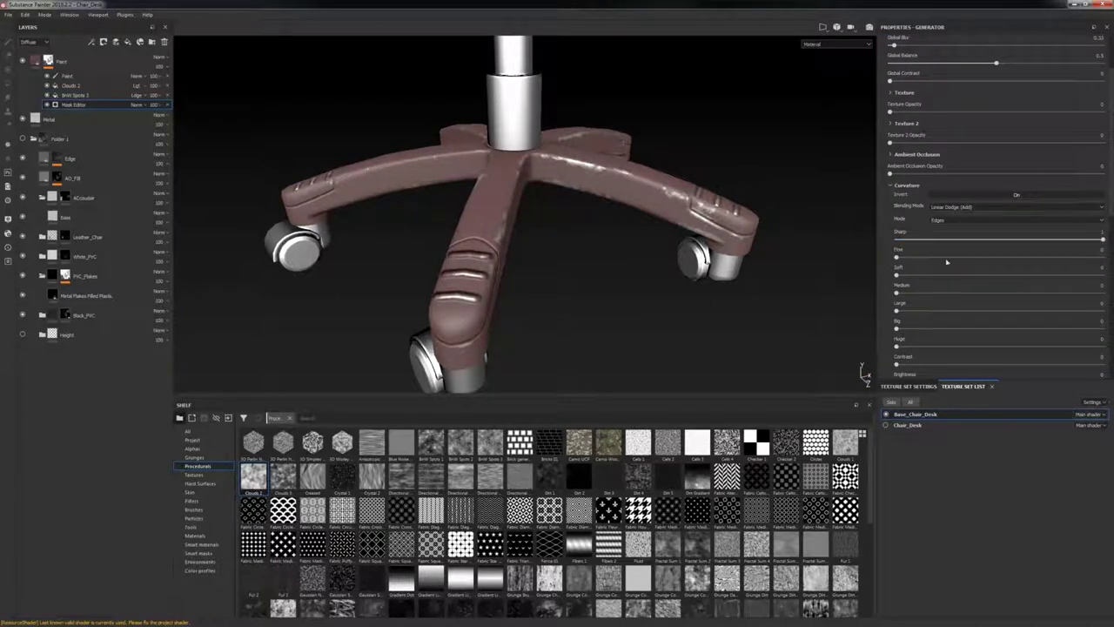
click(922, 259)
Step: Examine the paint wear on the base, hiding and restoring the Clouds 2 and BnW Spots 3 fills to compare their effect
alt+drag(659, 268, 622, 285)
scroll(622, 285, down, 4)
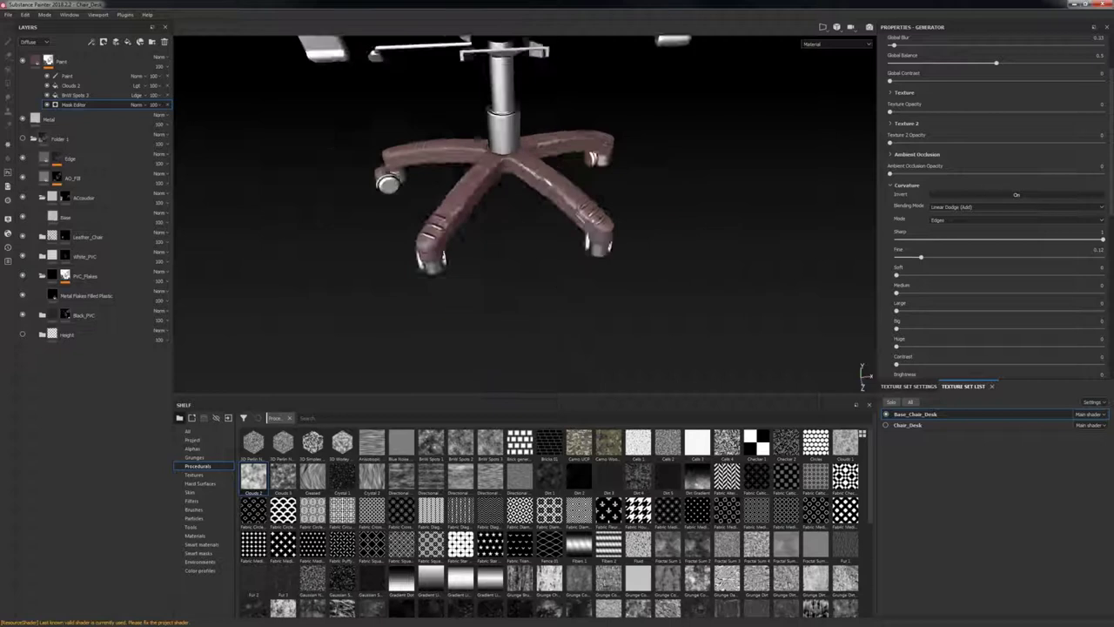
alt+drag(600, 205, 590, 255)
scroll(585, 240, up, 4)
alt+middle_drag(589, 279, 574, 273)
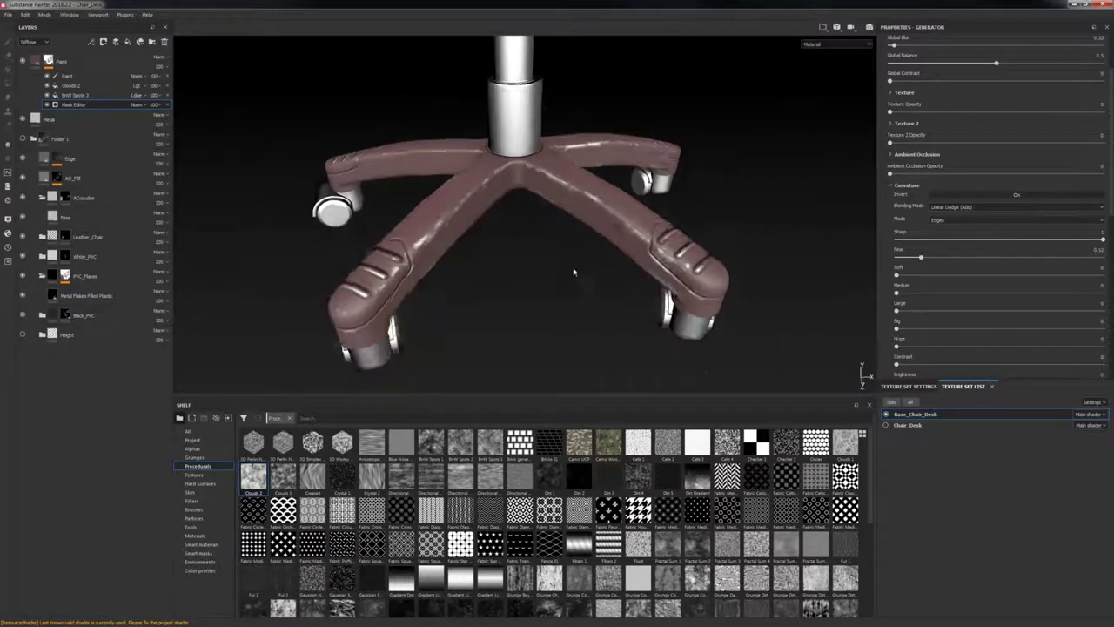
alt+drag(574, 273, 525, 210)
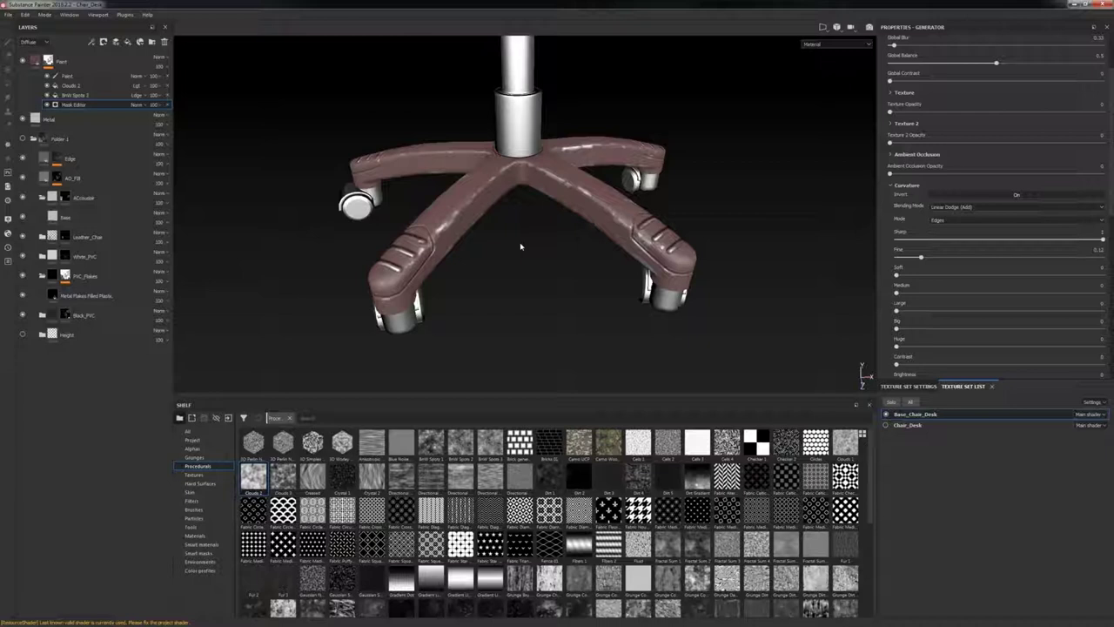
click(37, 61)
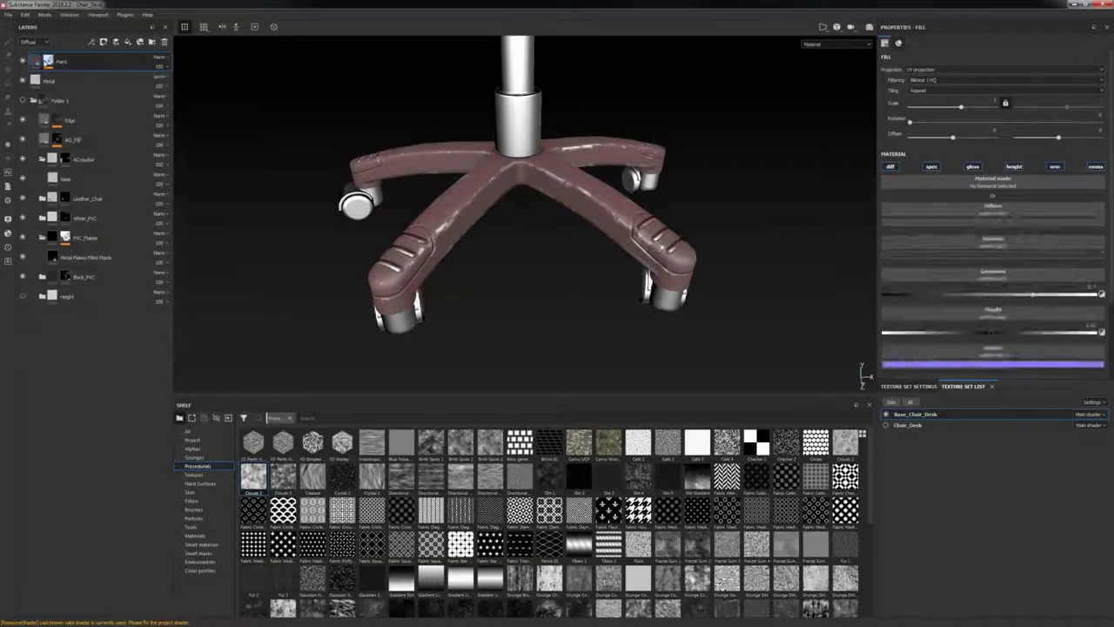
click(82, 87)
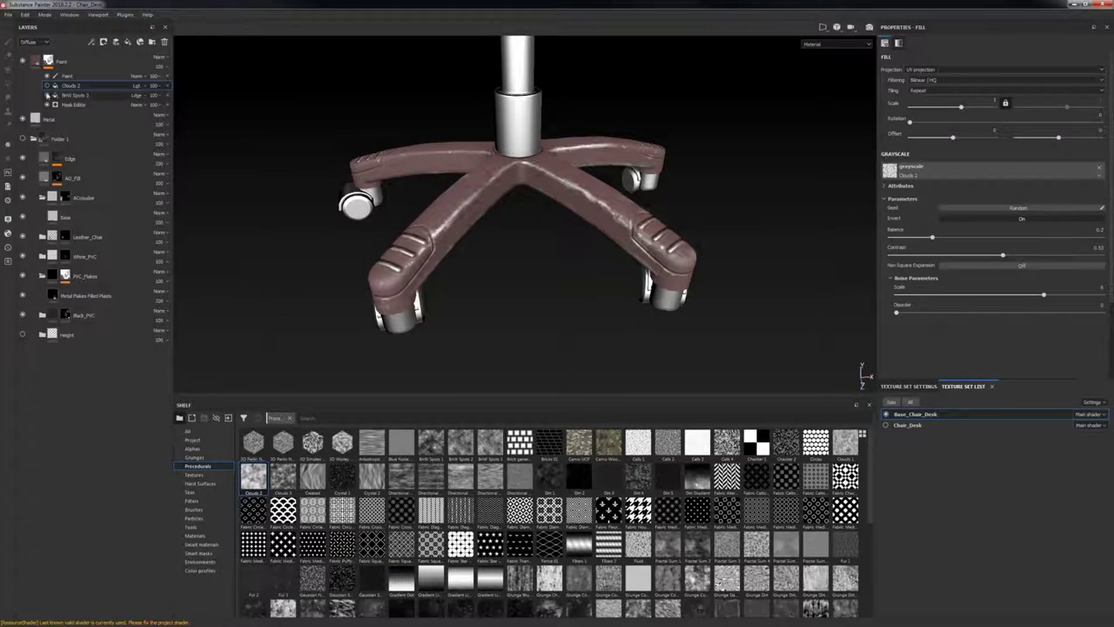
click(47, 96)
click(47, 96)
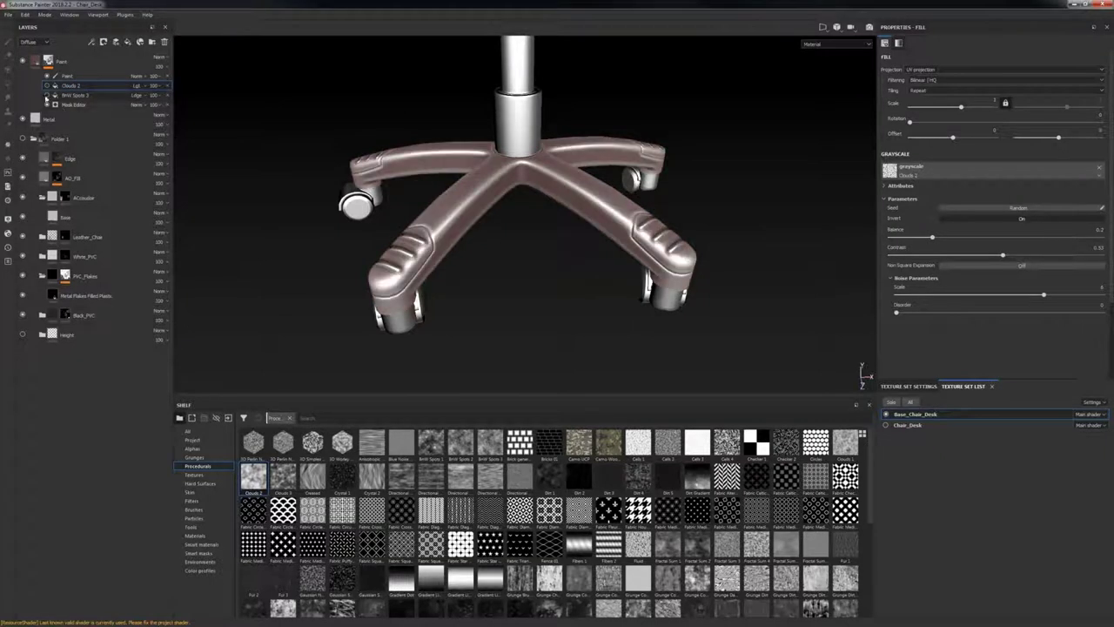
click(47, 86)
click(86, 107)
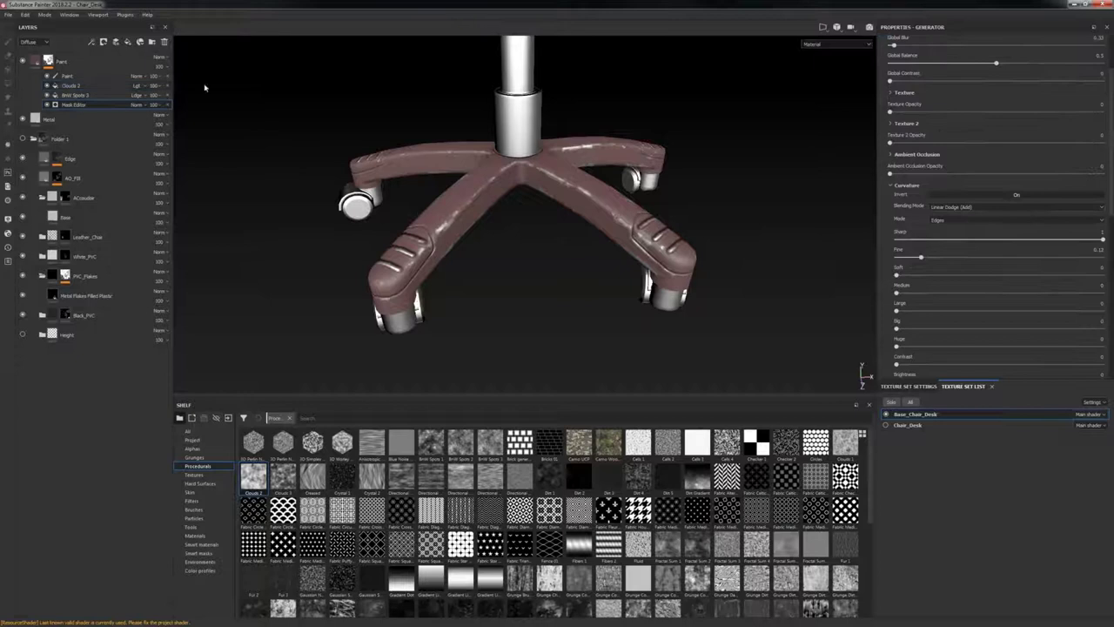
Step: Add a Light generator to the Paint layer's mask and place it directly below the Paint effect
click(93, 85)
click(91, 42)
click(430, 119)
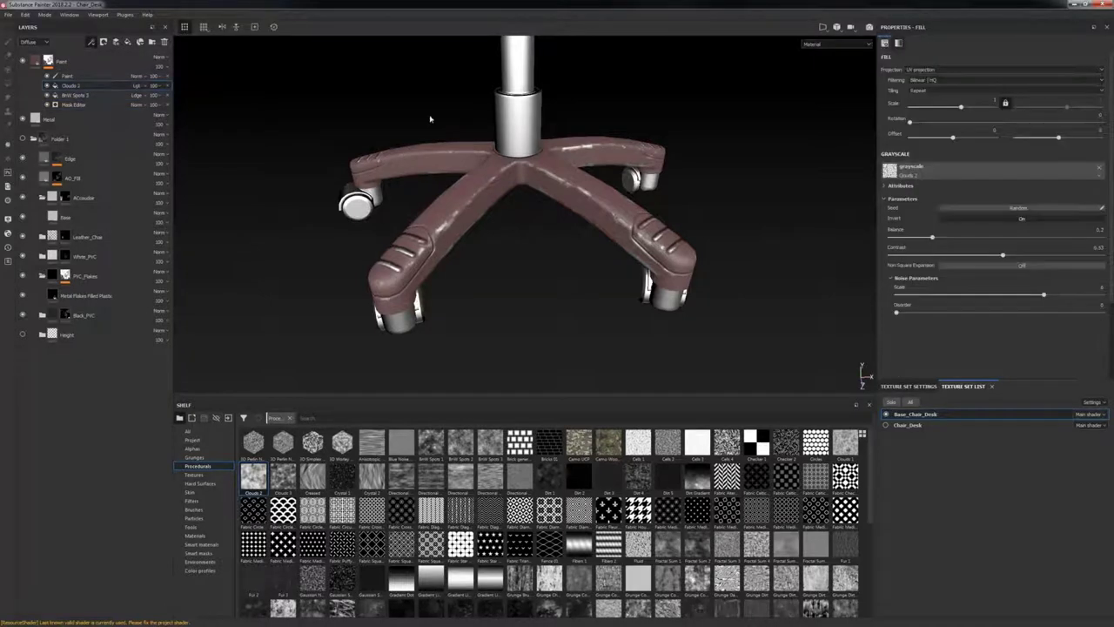
click(990, 61)
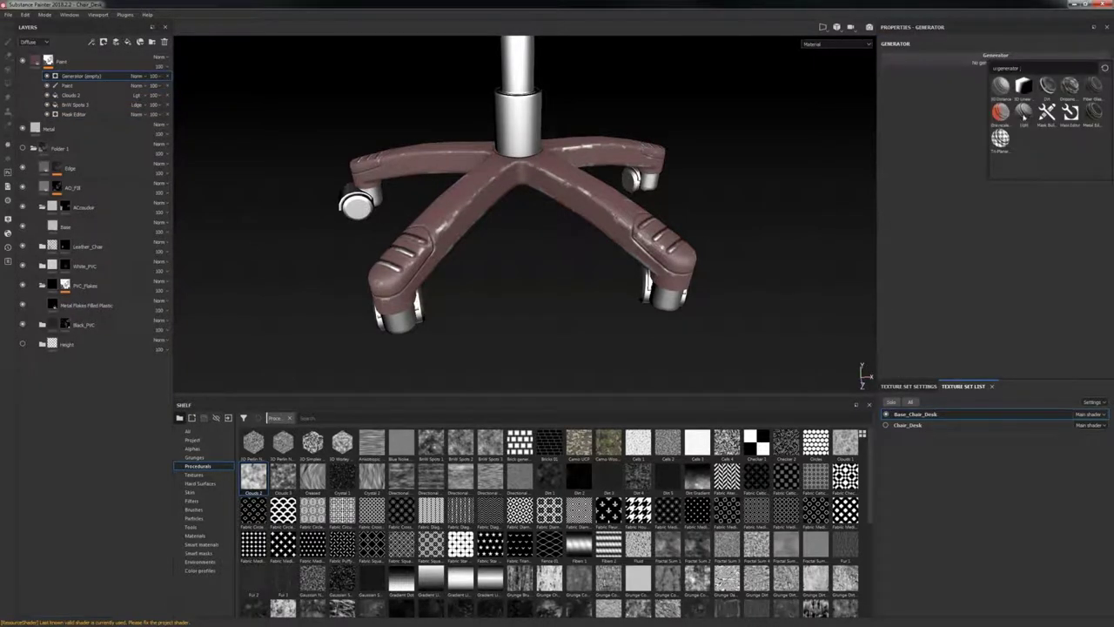
click(1024, 111)
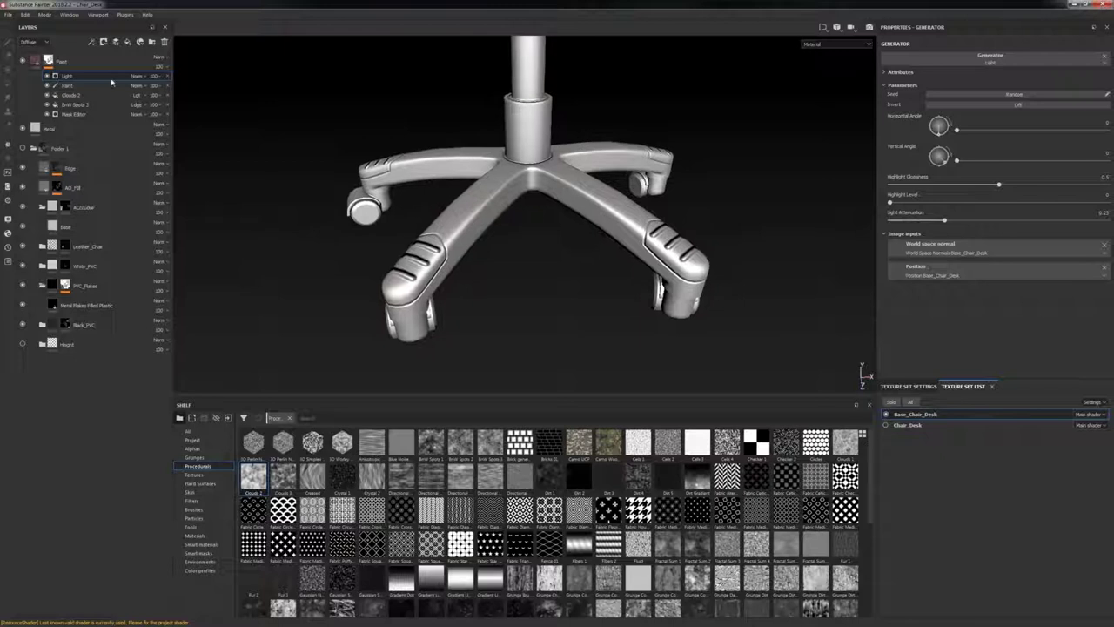
click(50, 63)
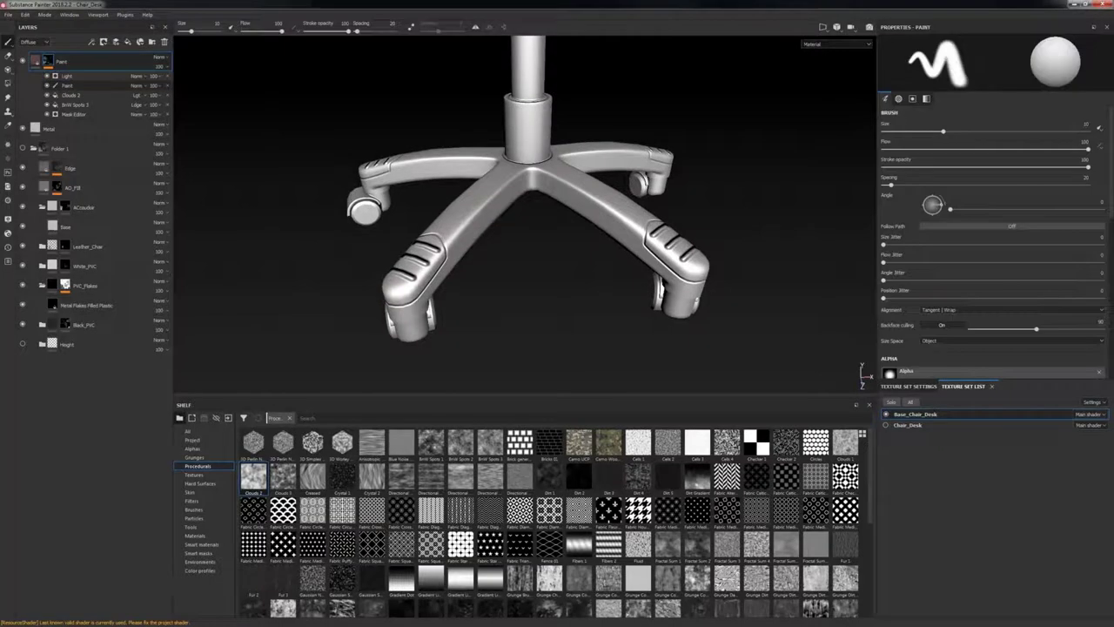
drag(68, 76, 69, 89)
Step: Set the Light generator's vertical angle to 82, highlight glossiness to 0.19 and highlight level to 0.73
drag(943, 166, 939, 170)
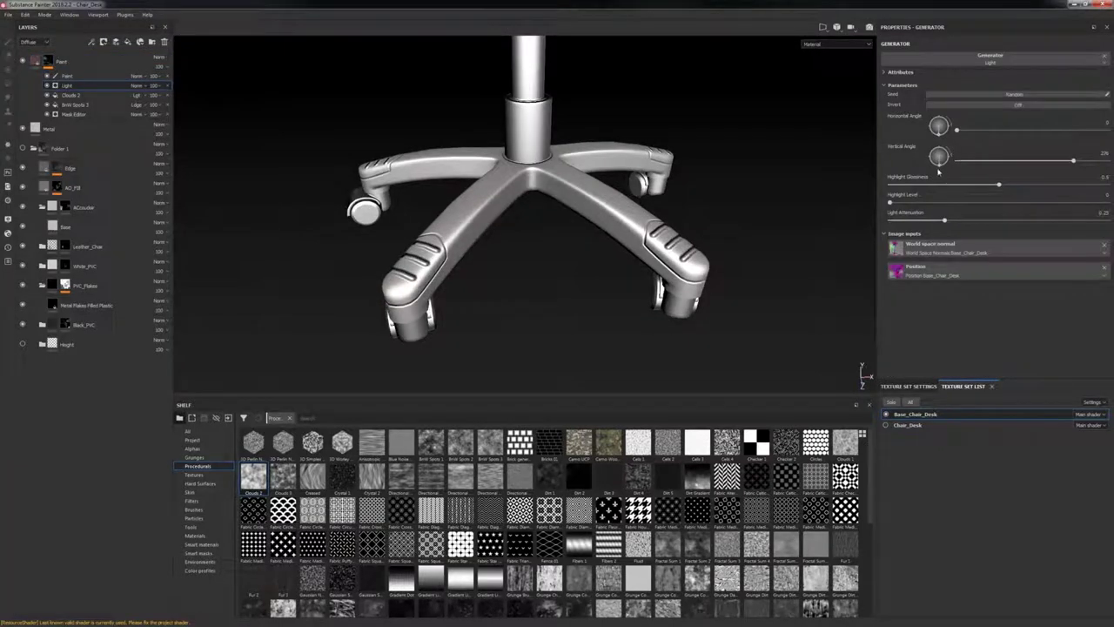
click(1022, 186)
drag(1022, 185, 1109, 185)
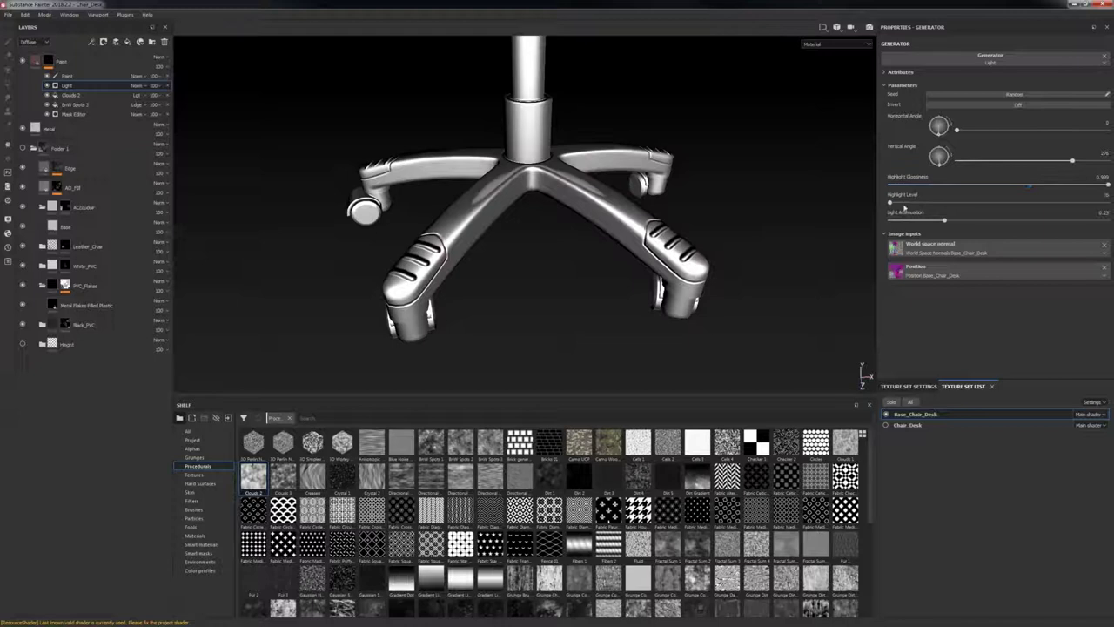
drag(904, 204, 1050, 206)
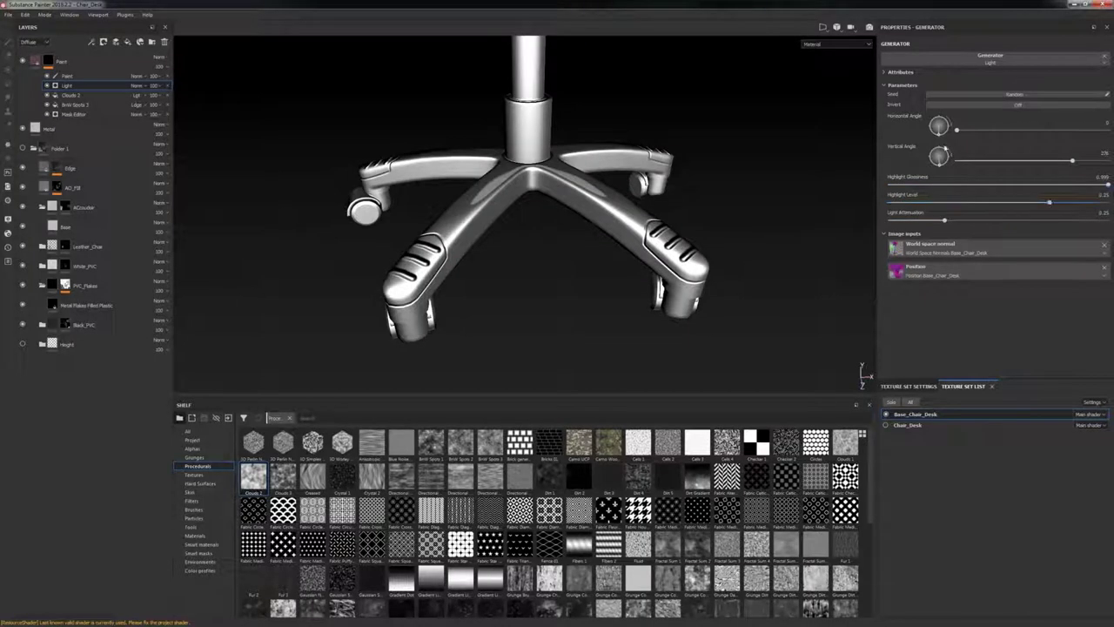
mouse_move(939, 166)
mouse_down()
mouse_move(917, 155)
mouse_move(954, 145)
mouse_move(941, 167)
mouse_up()
drag(1007, 186, 949, 185)
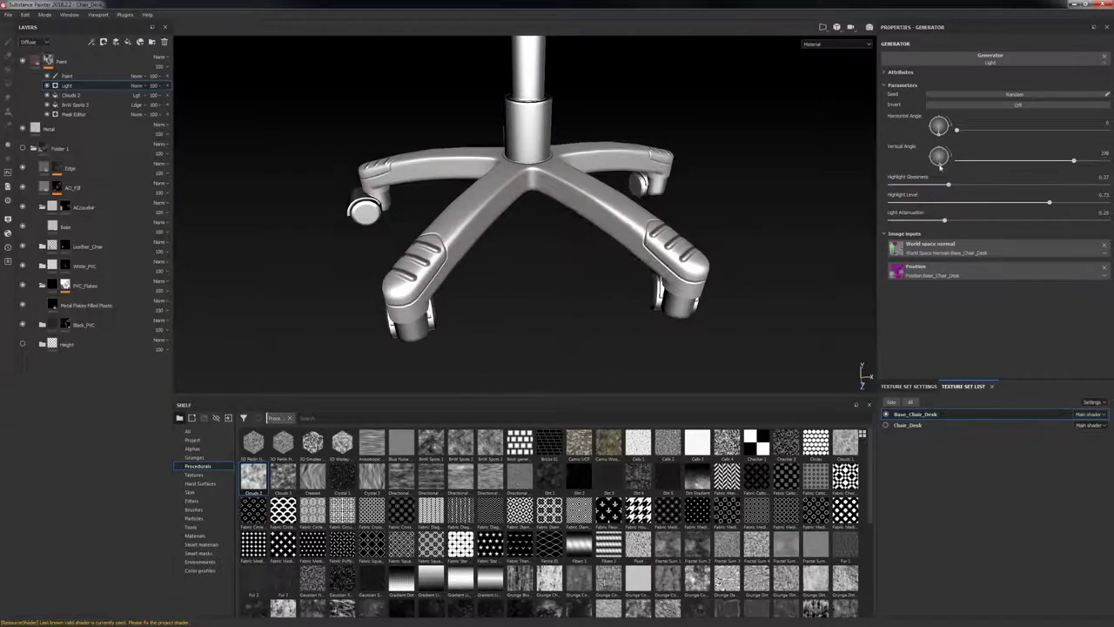
click(940, 147)
drag(940, 145, 942, 146)
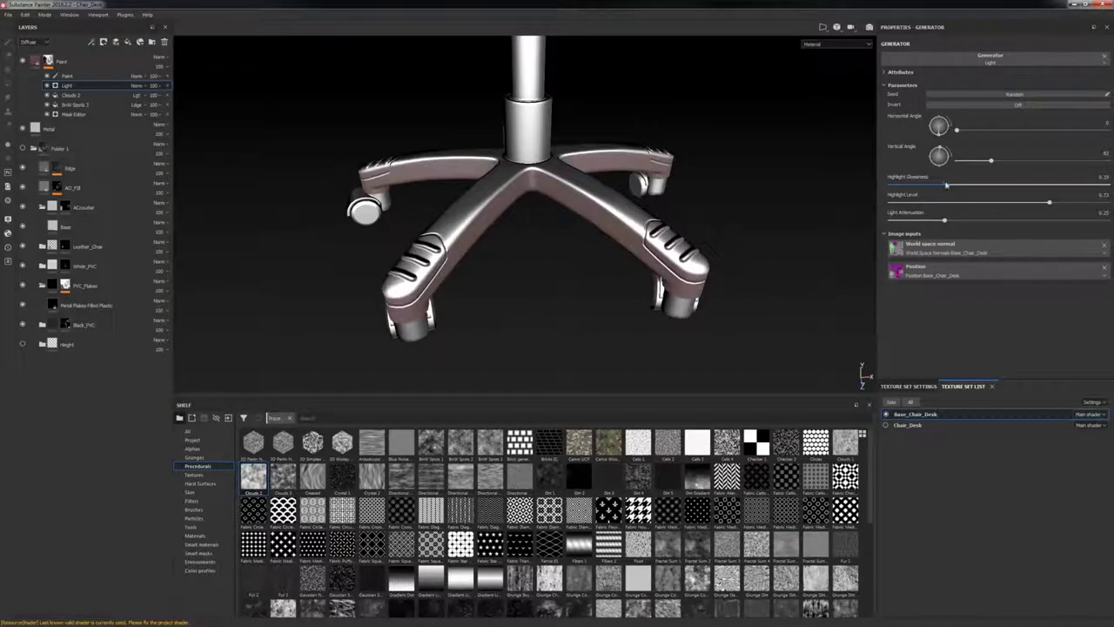
mouse_move(948, 185)
mouse_down()
mouse_move(903, 185)
mouse_move(930, 185)
mouse_up()
Step: Blend the Light generator in Multiply and turn its Invert on
click(137, 85)
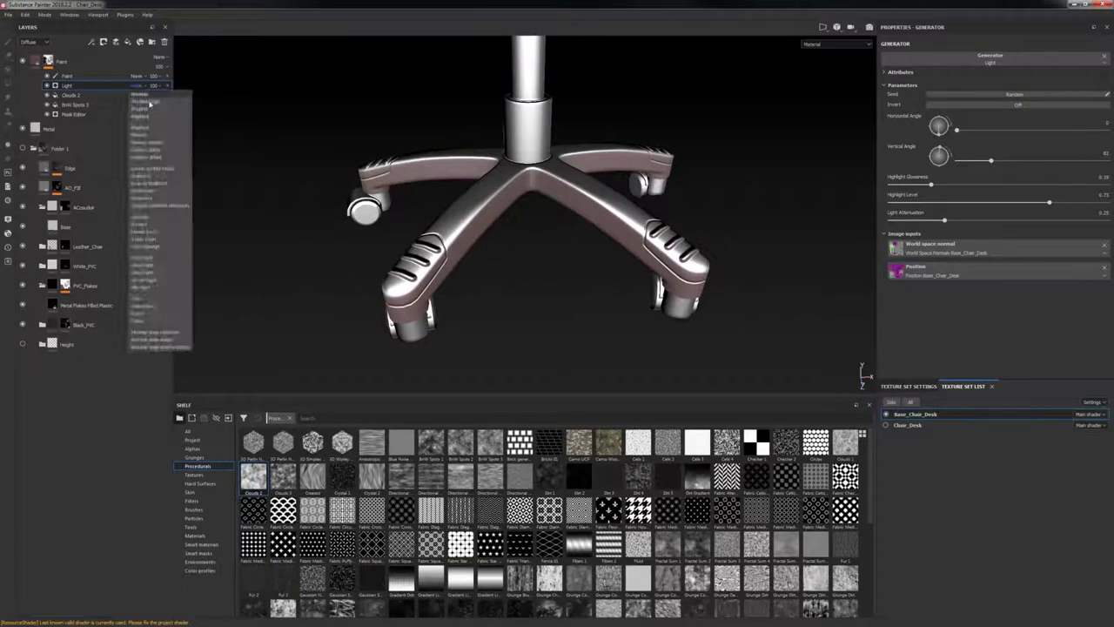
click(157, 129)
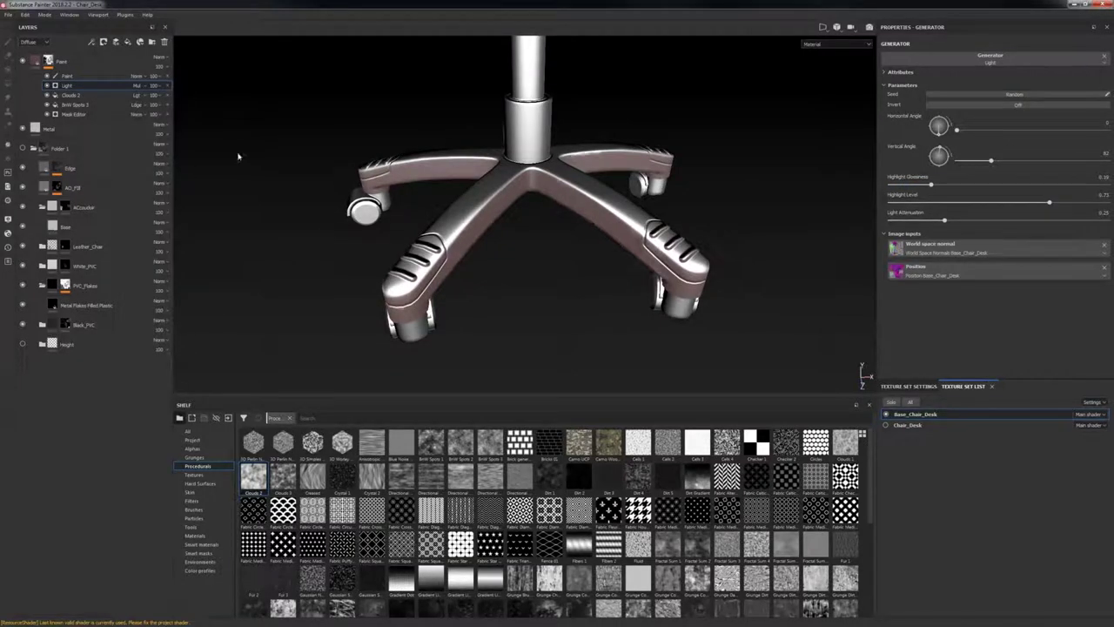
mouse_move(238, 157)
alt+mouse_down()
mouse_move(577, 222)
mouse_move(530, 187)
mouse_move(470, 208)
alt+mouse_up()
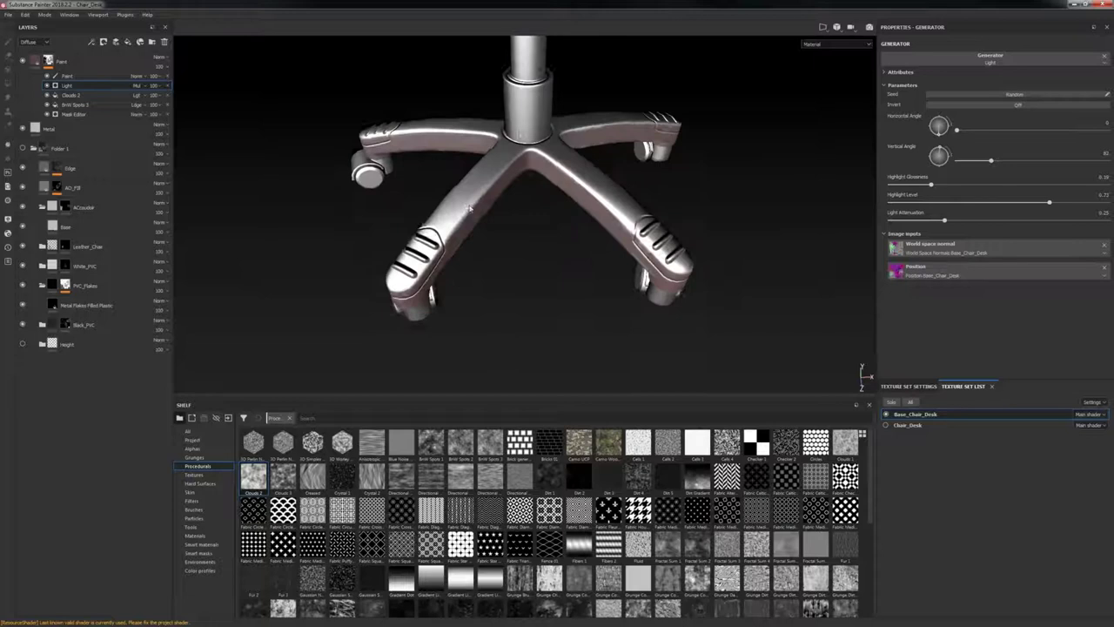
mouse_move(598, 156)
alt+mouse_down()
mouse_move(612, 180)
mouse_move(599, 103)
mouse_move(620, 187)
alt+mouse_up()
scroll(612, 180, up, 2)
click(1038, 105)
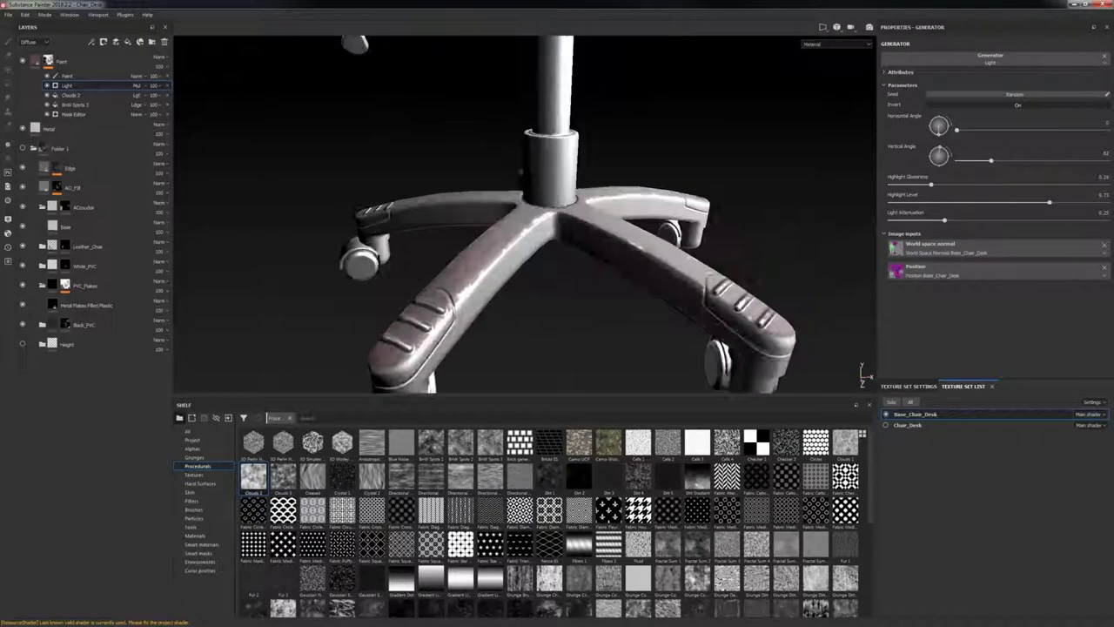
Step: Inspect how the inverted Light generator distributes the paint over the chair base from different sides and distances
shift+right_drag(583, 273, 617, 273)
scroll(627, 279, down, 5)
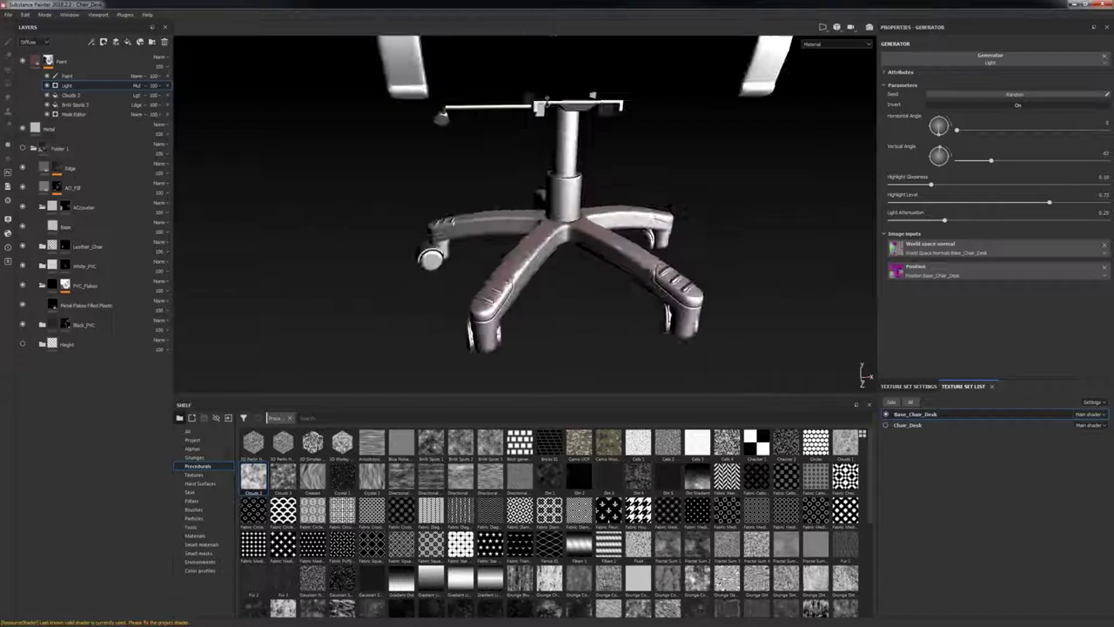
alt+drag(576, 205, 555, 100)
scroll(641, 265, up, 4)
scroll(624, 323, down, 4)
alt+right_drag(554, 99, 557, 241)
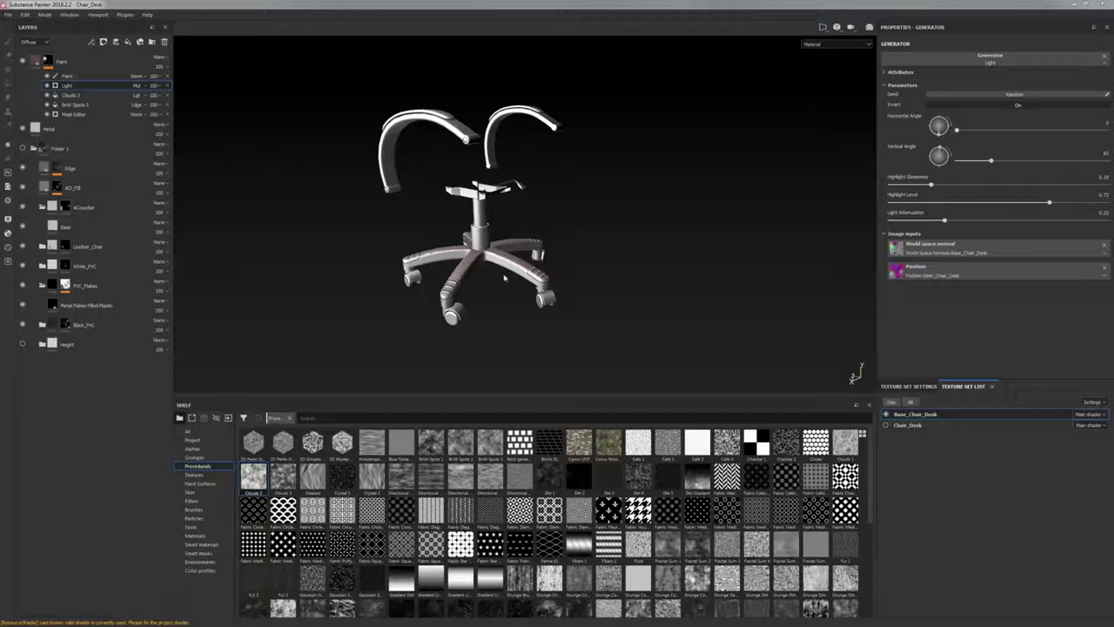
alt+middle_drag(505, 277, 574, 275)
alt+right_drag(575, 275, 582, 388)
alt+drag(596, 305, 552, 290)
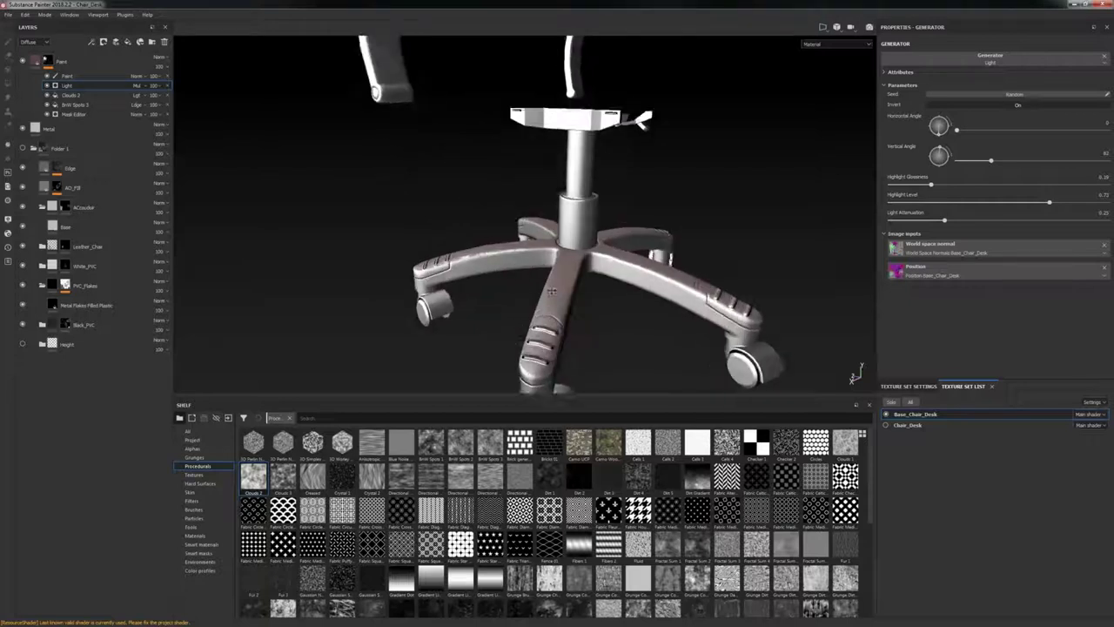
alt+middle_drag(551, 291, 528, 249)
Step: Review the Paint layer's mask effects, selecting Clouds 2, and examine the paint on the chair base's arms
click(39, 66)
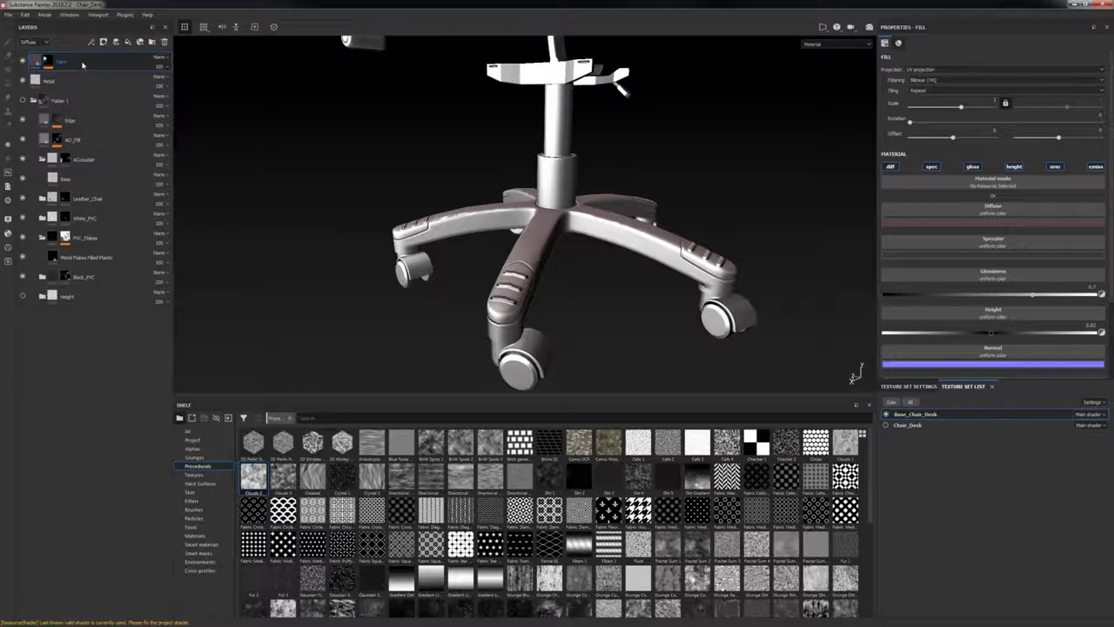
click(45, 62)
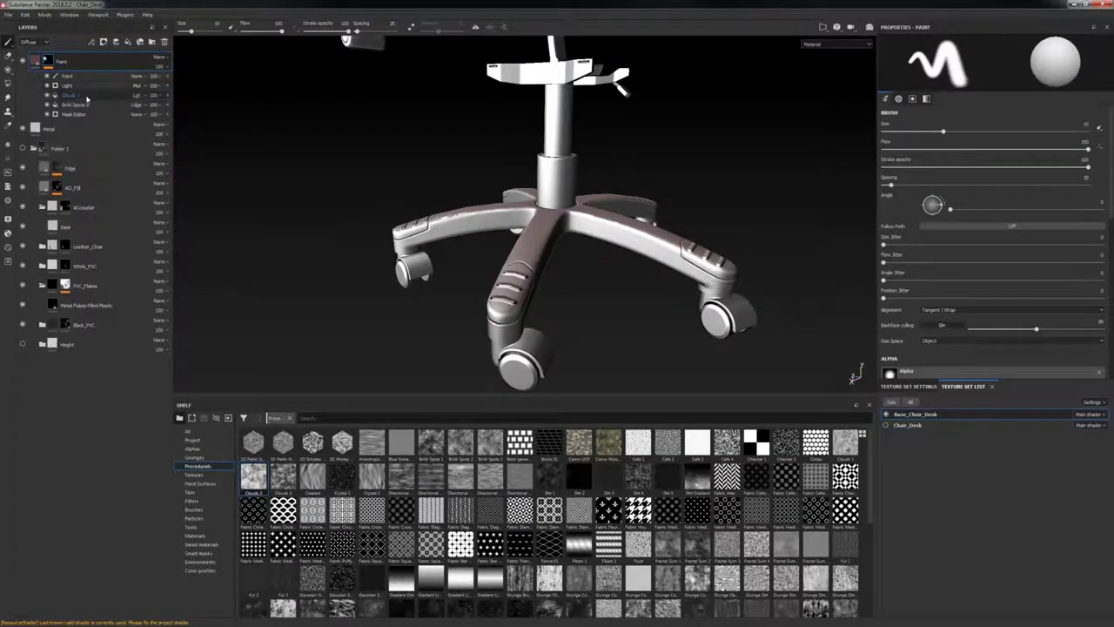
click(87, 98)
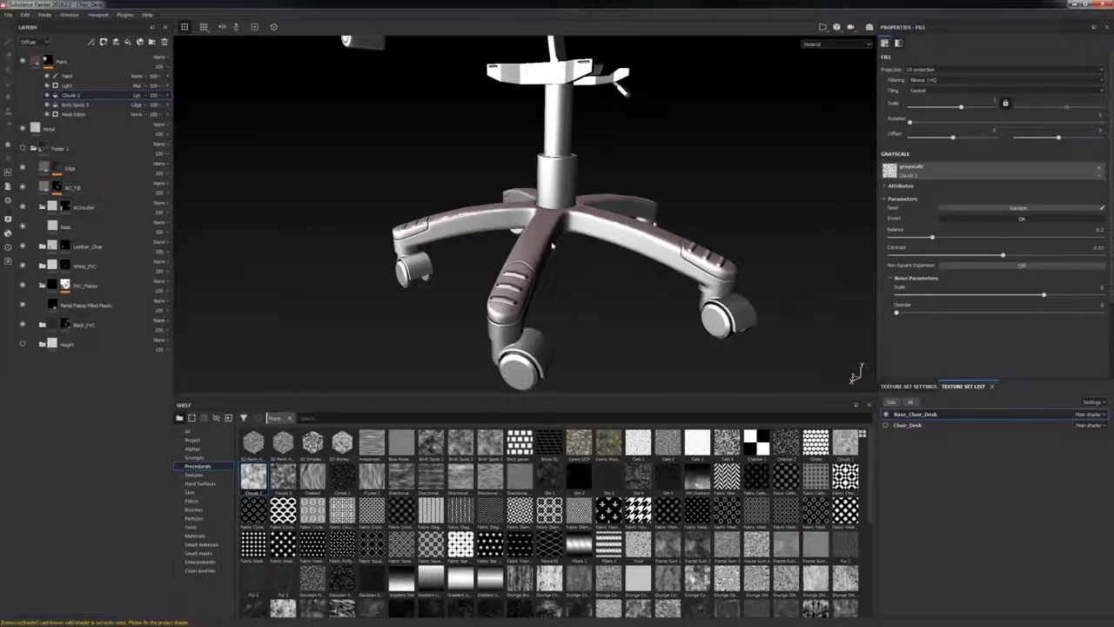
alt+middle_drag(585, 282, 487, 220)
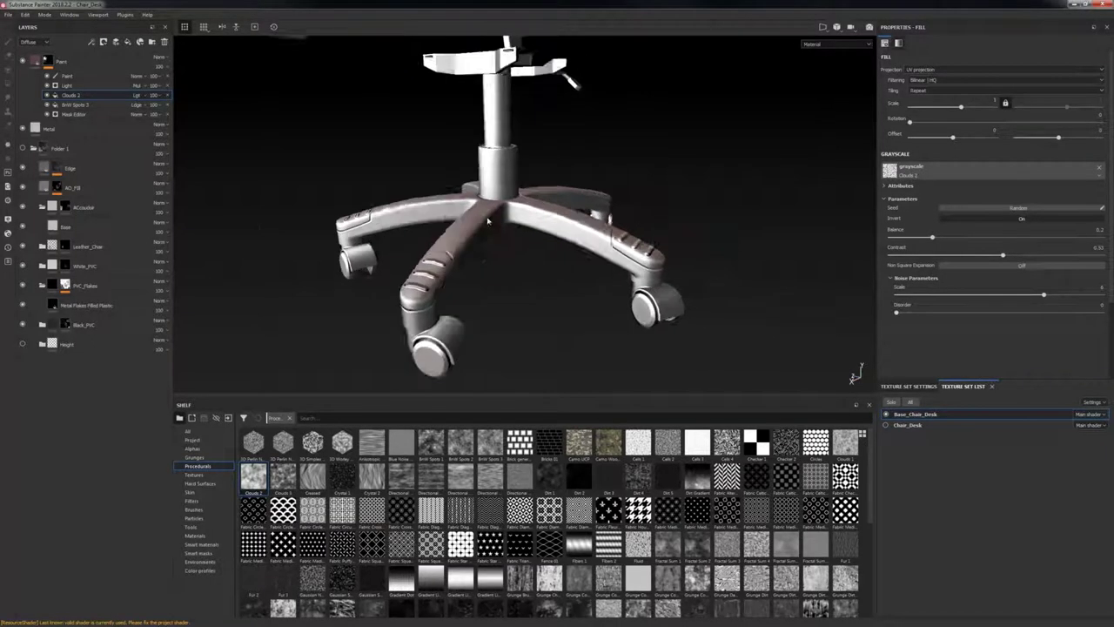
alt+right_drag(488, 220, 528, 209)
alt+drag(527, 208, 530, 236)
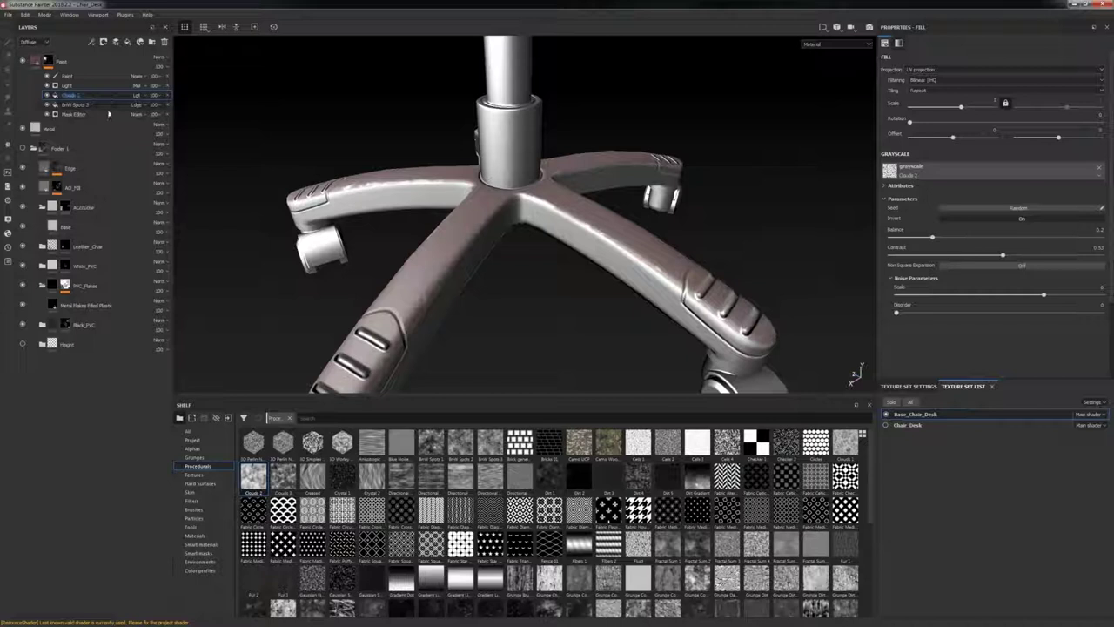
scroll(540, 279, down, 5)
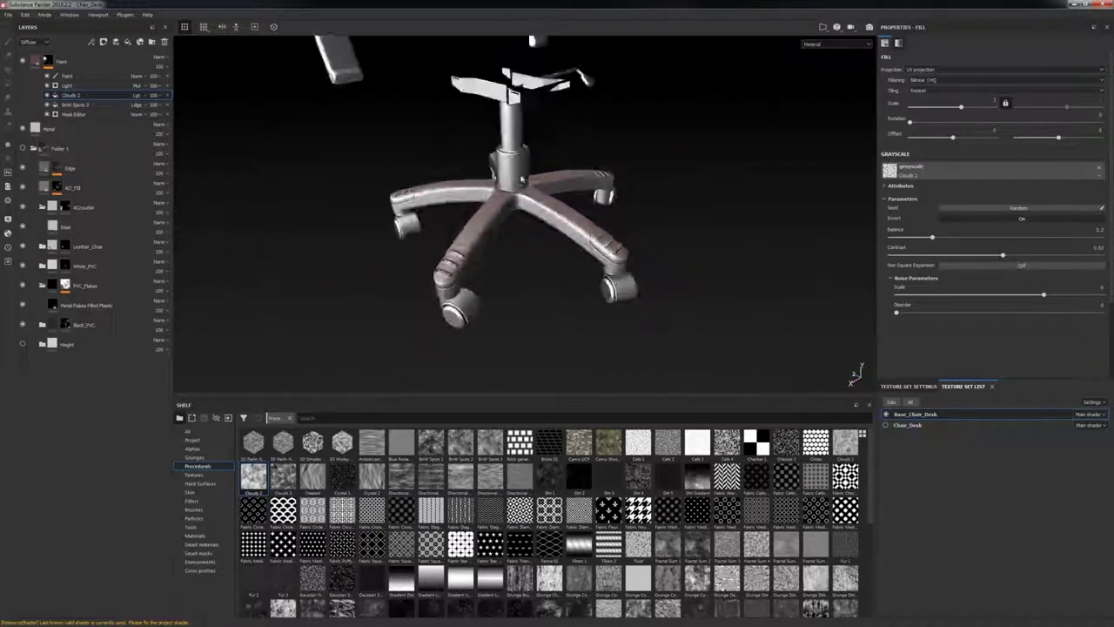
Step: Look through the blending modes available for Clouds 2 without changing it, and inspect the chair base and armrests
click(139, 95)
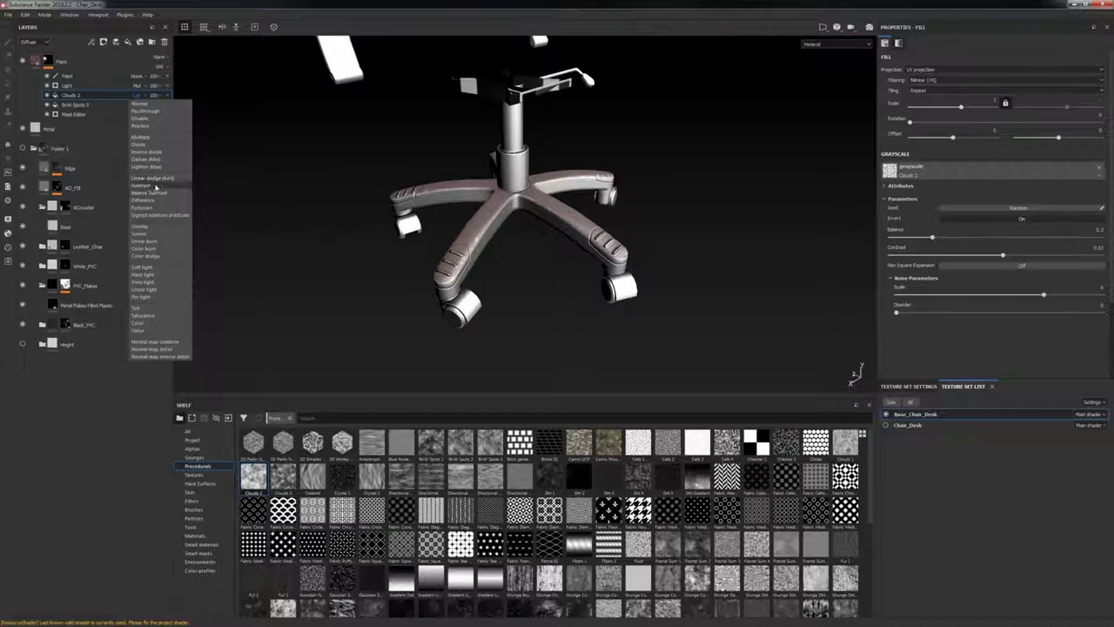
click(352, 220)
alt+middle_drag(474, 169, 508, 194)
scroll(508, 194, up, 4)
shift+right_drag(514, 261, 562, 307)
scroll(562, 307, down, 6)
alt+drag(562, 149, 516, 121)
scroll(516, 121, down, 3)
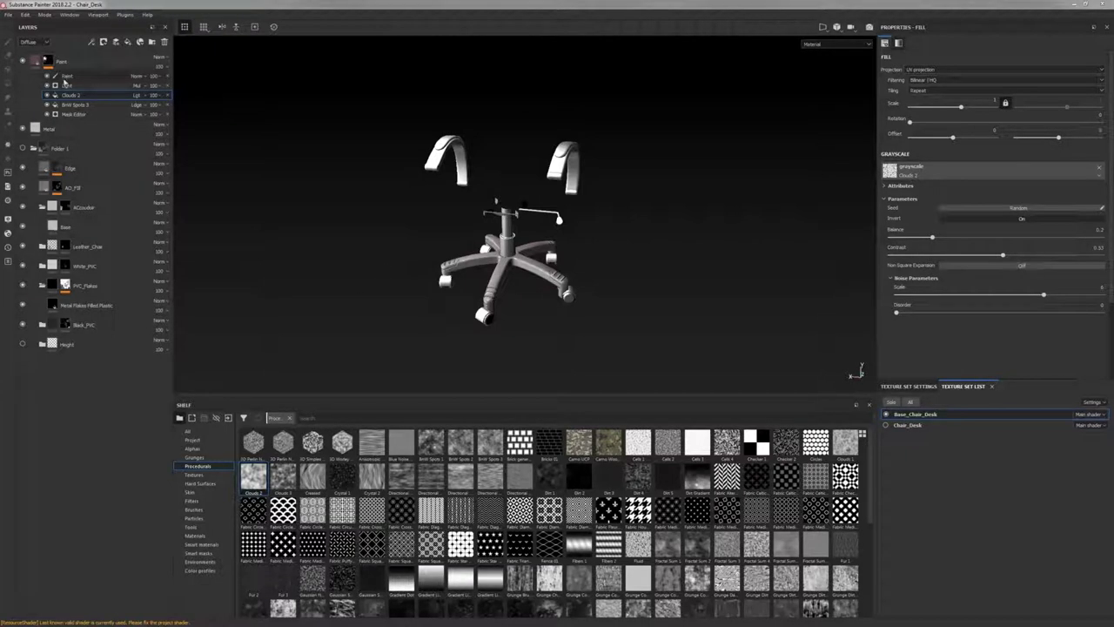
Step: Select the Light generator and examine its paint coverage on the base arms from below, above and around
click(87, 87)
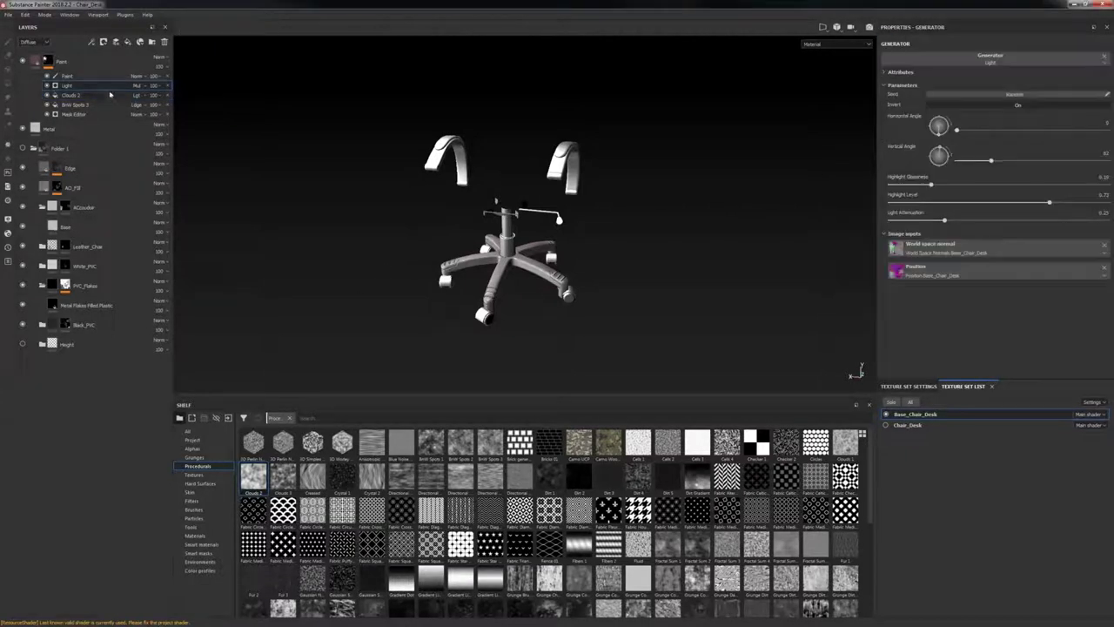
alt+middle_drag(474, 192, 477, 210)
alt+right_drag(548, 355, 639, 360)
alt+right_drag(522, 288, 639, 287)
alt+drag(639, 287, 557, 200)
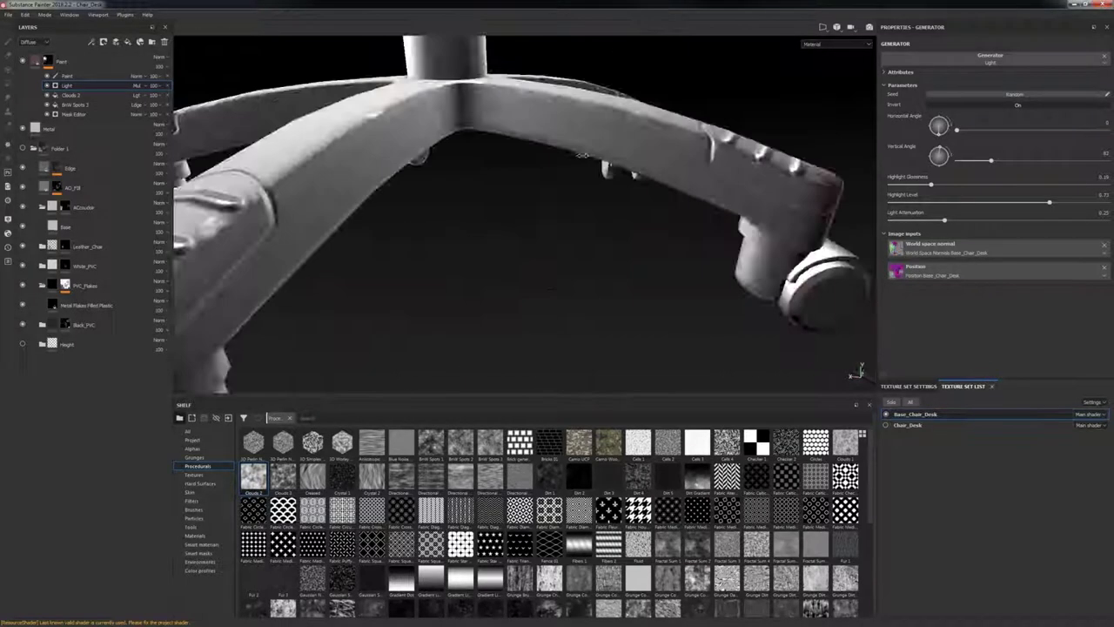
alt+right_drag(610, 209, 514, 205)
alt+middle_drag(513, 205, 523, 189)
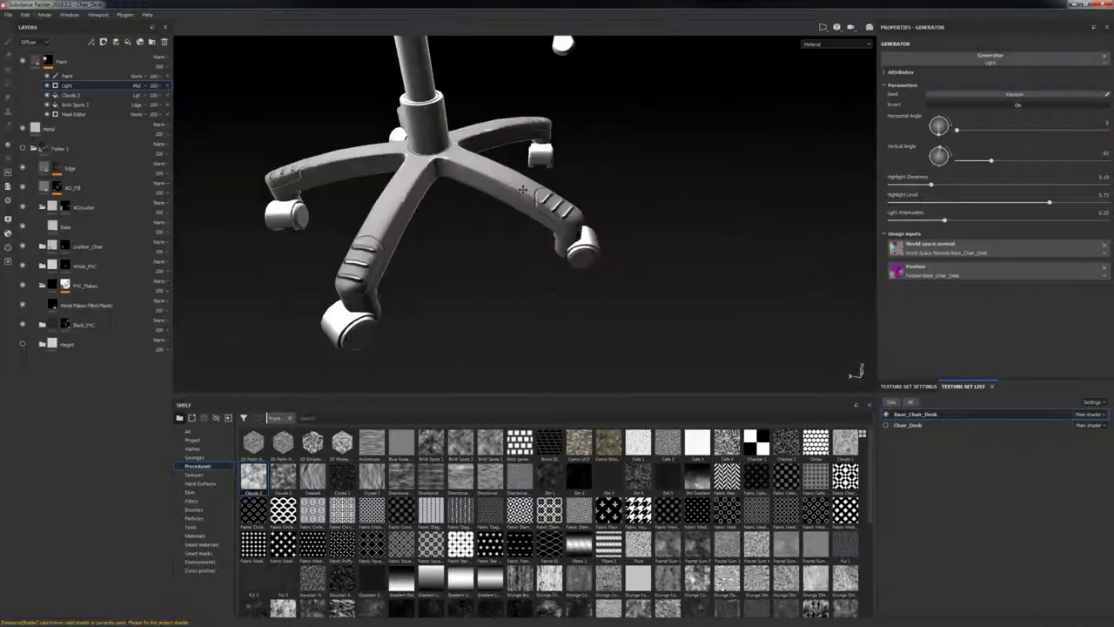
alt+drag(523, 190, 403, 179)
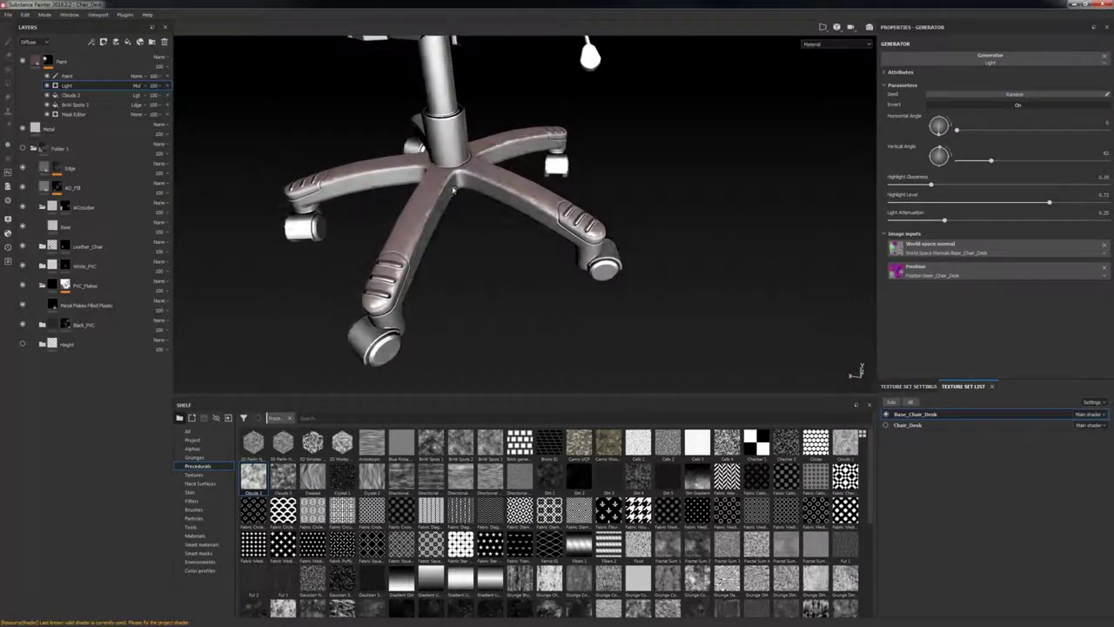
alt+middle_drag(402, 179, 480, 187)
alt+drag(480, 188, 396, 164)
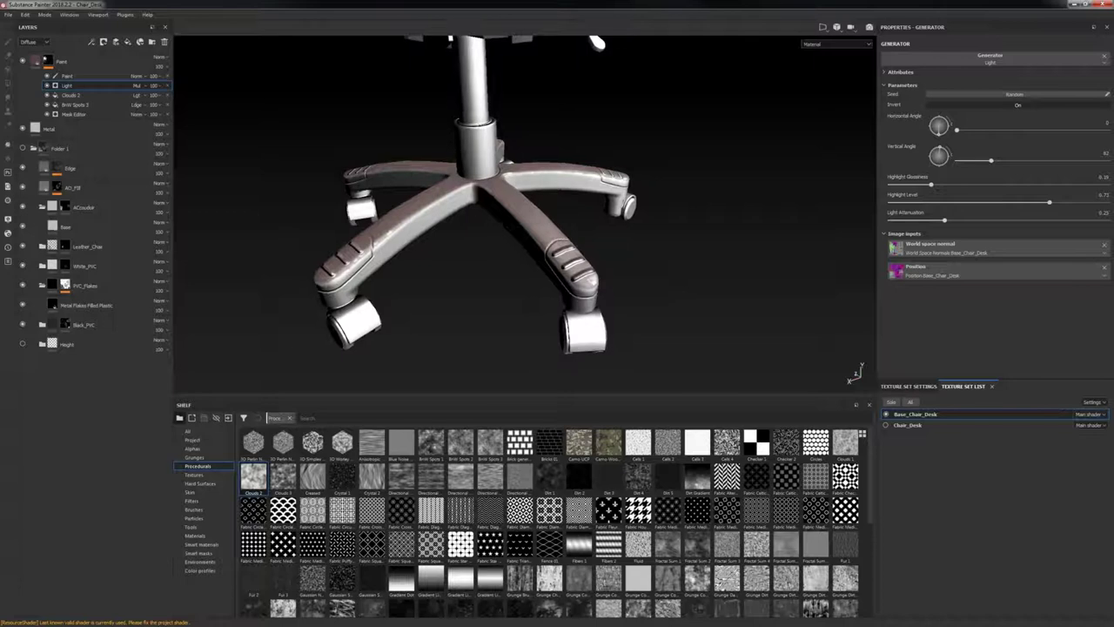
alt+middle_drag(512, 265, 599, 271)
alt+right_drag(600, 271, 665, 280)
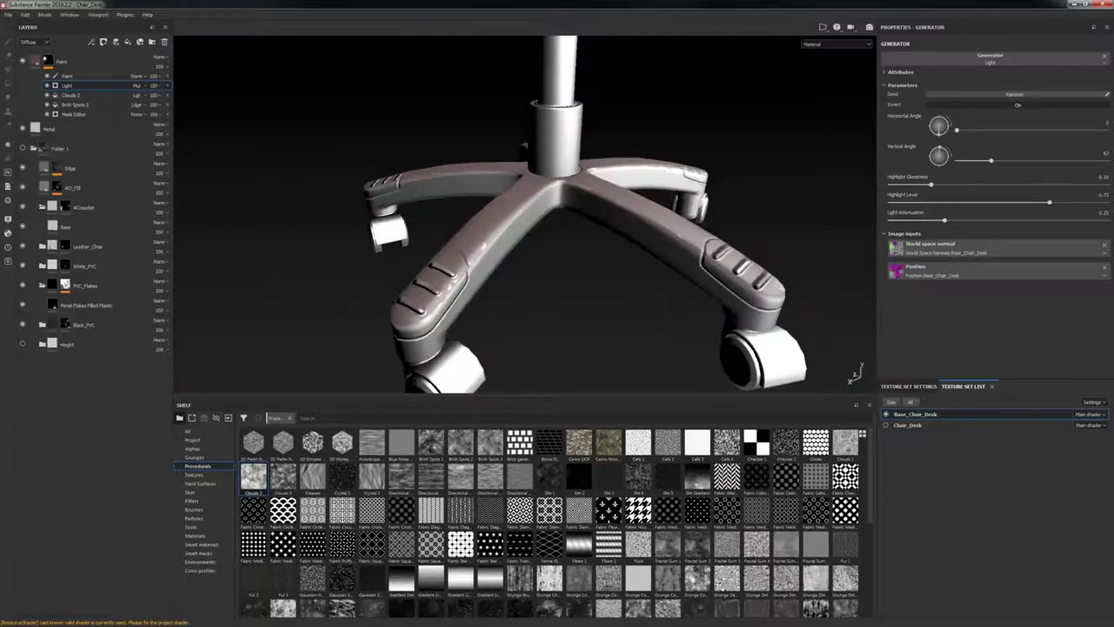
Step: Turn off the Light generator in the Paint mask and select the Clouds 2 effect
click(132, 87)
click(111, 91)
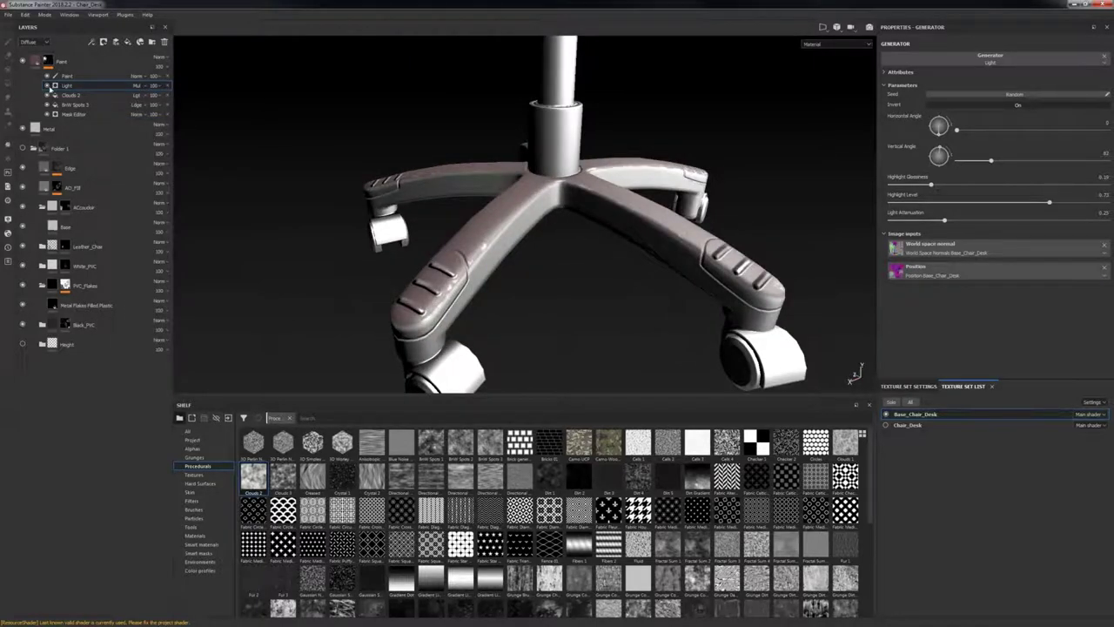
click(48, 86)
click(86, 97)
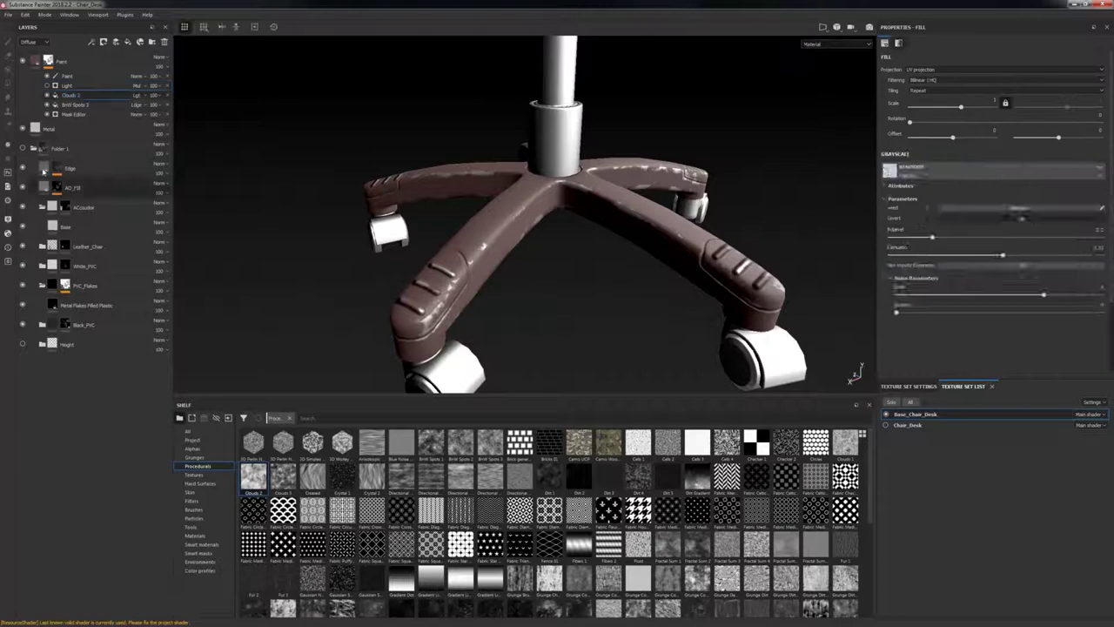
right_click(44, 168)
click(276, 156)
Step: Delete the Paint and Metal layers of Base_Chair_Desk and make Folder 1 visible
click(106, 63)
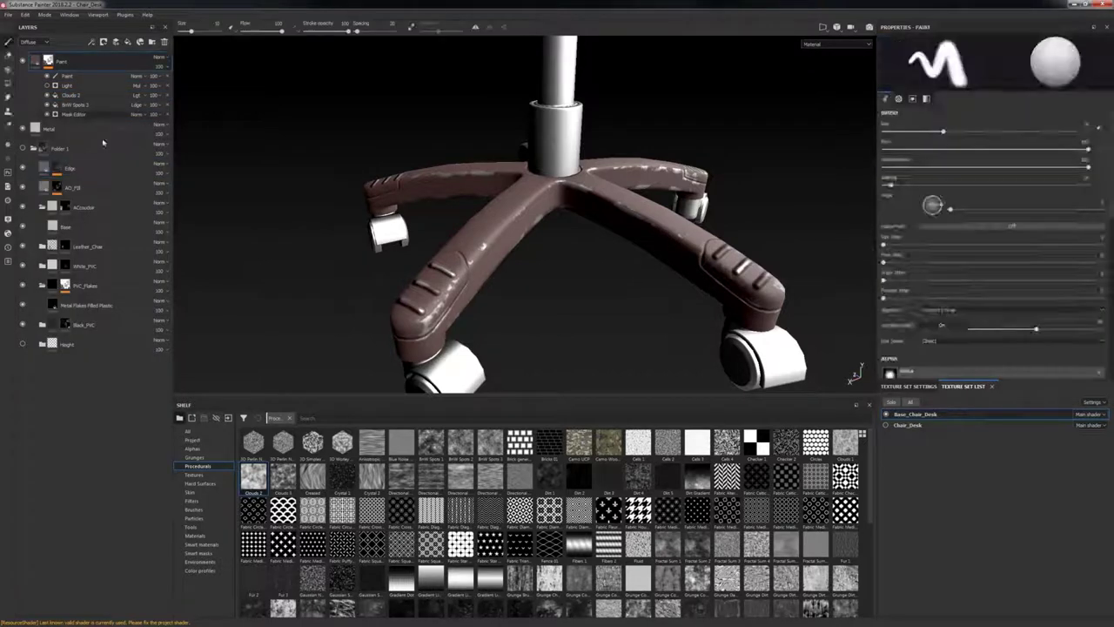
shift+click(101, 132)
click(166, 42)
click(23, 60)
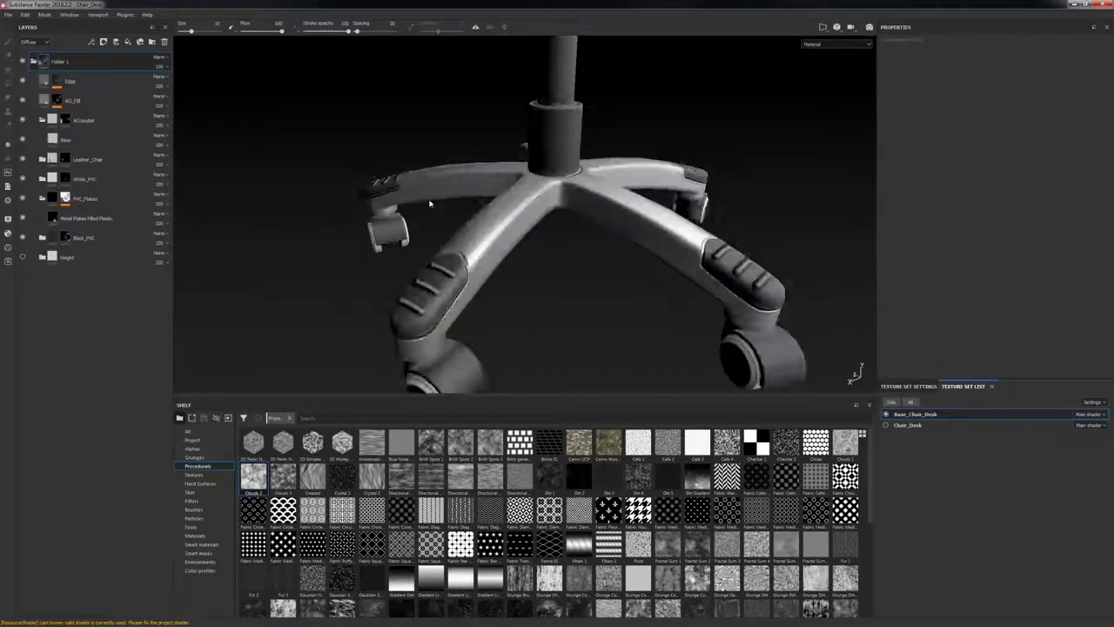
Step: Show the Chair_Desk texture set together with the base and frame the whole chair
alt+drag(432, 204, 602, 267)
scroll(602, 266, down, 5)
alt+middle_drag(602, 267, 593, 341)
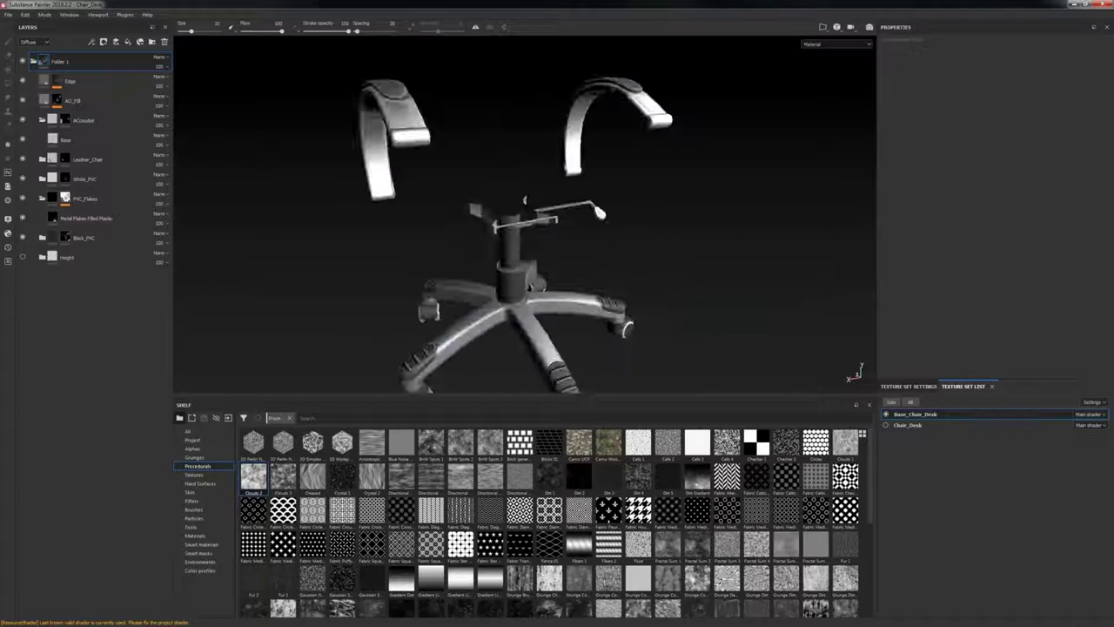
alt+drag(609, 287, 867, 273)
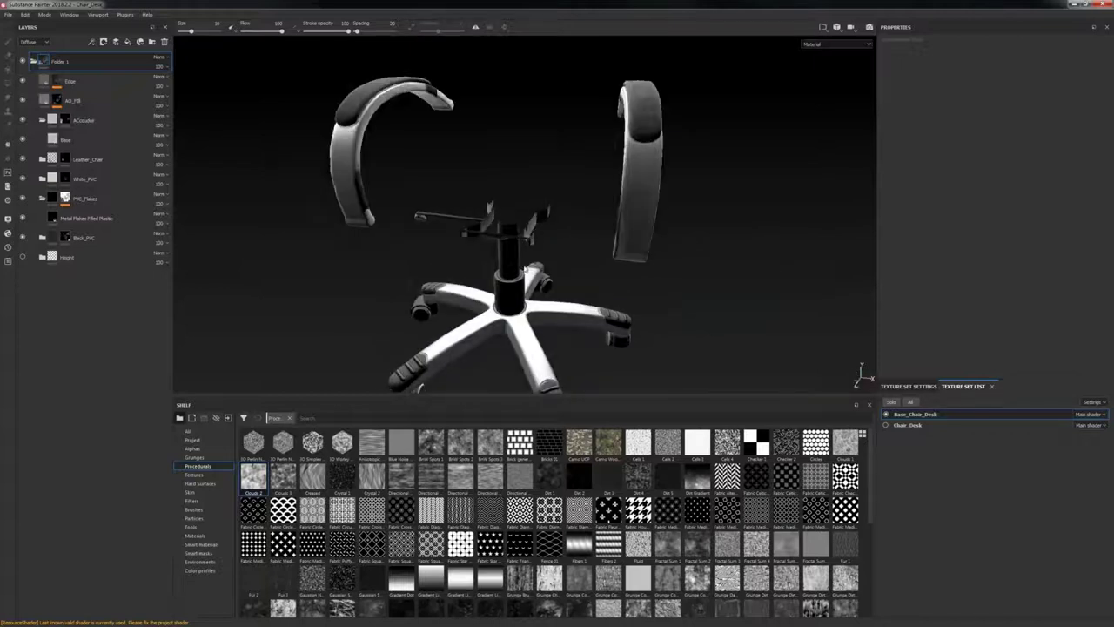
alt+middle_drag(549, 310, 568, 254)
scroll(568, 254, down, 2)
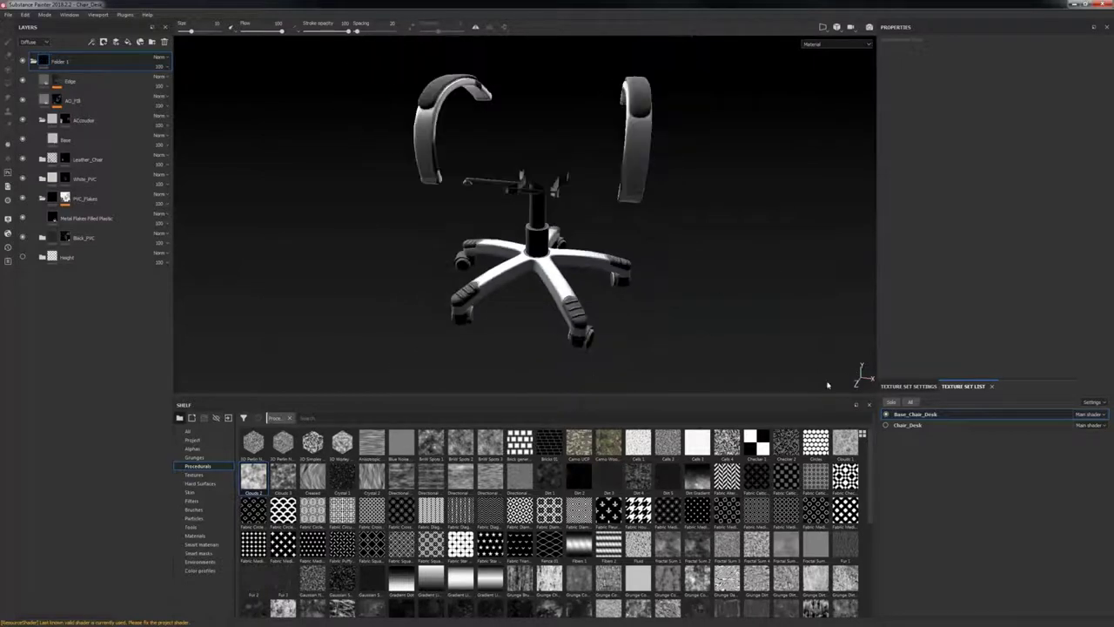
click(886, 426)
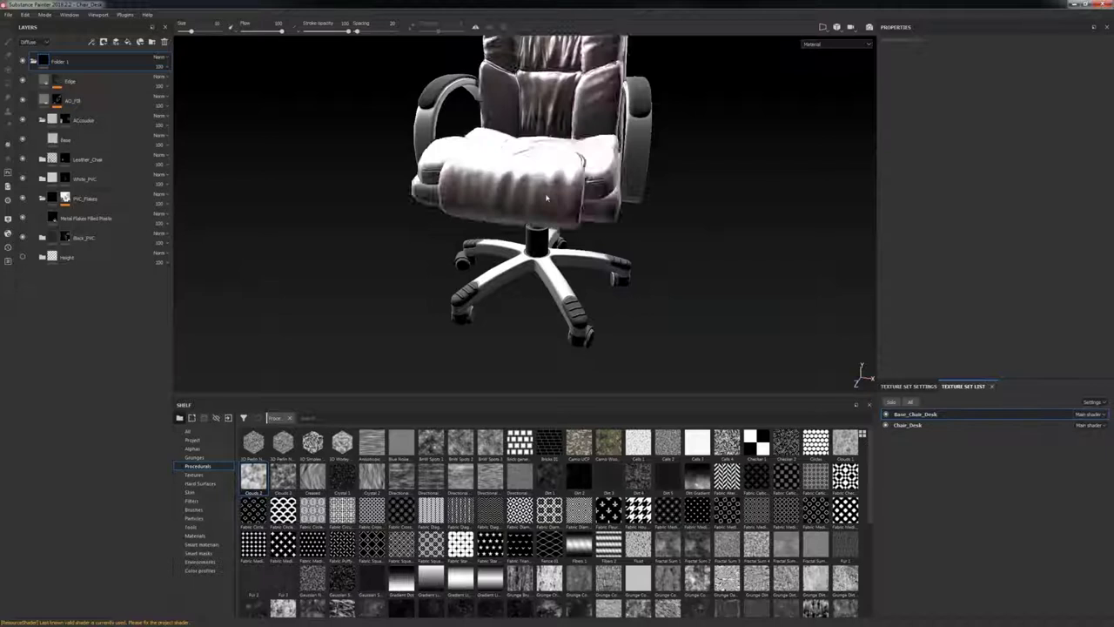
alt+middle_drag(601, 209, 574, 285)
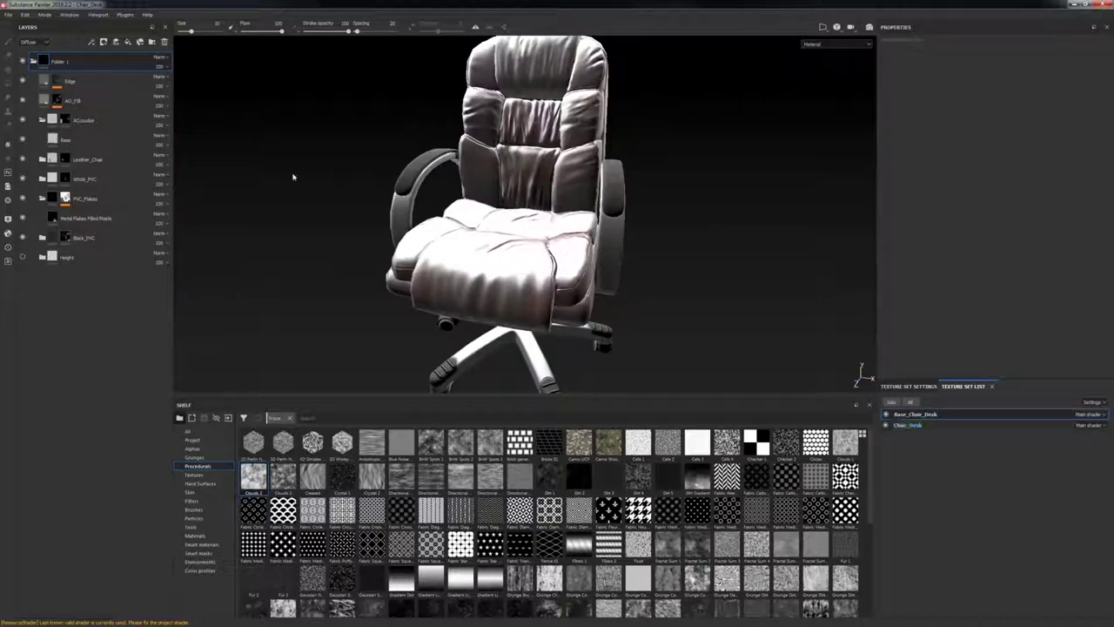
Step: In the Chair_Desk texture set, hide the Paint and Metal layers and show the Leather_Chair folder
click(23, 61)
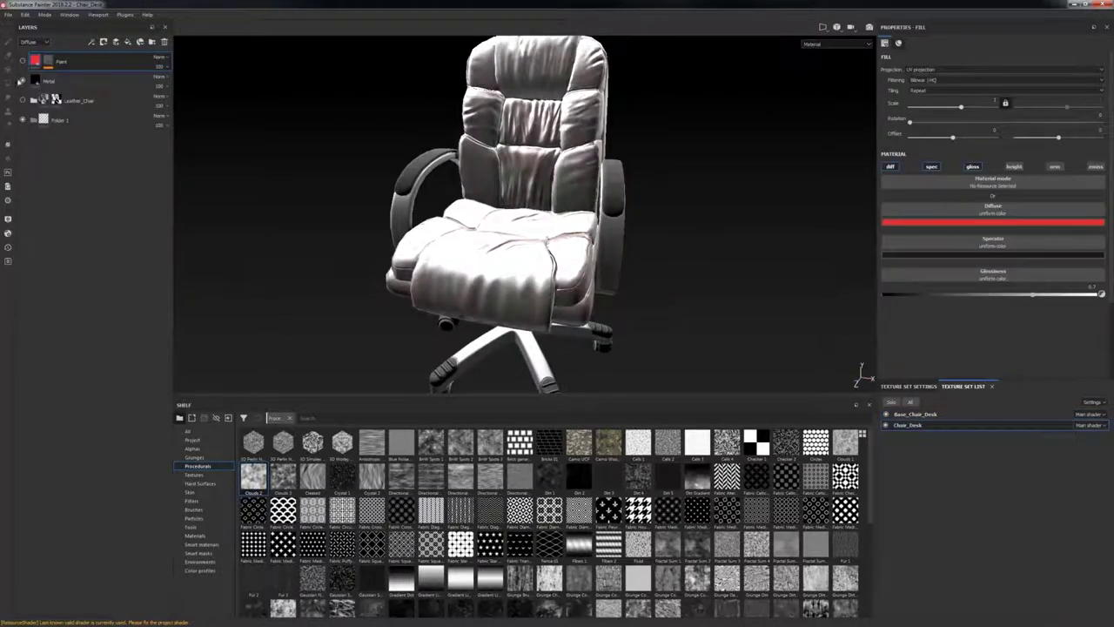
click(22, 81)
click(23, 100)
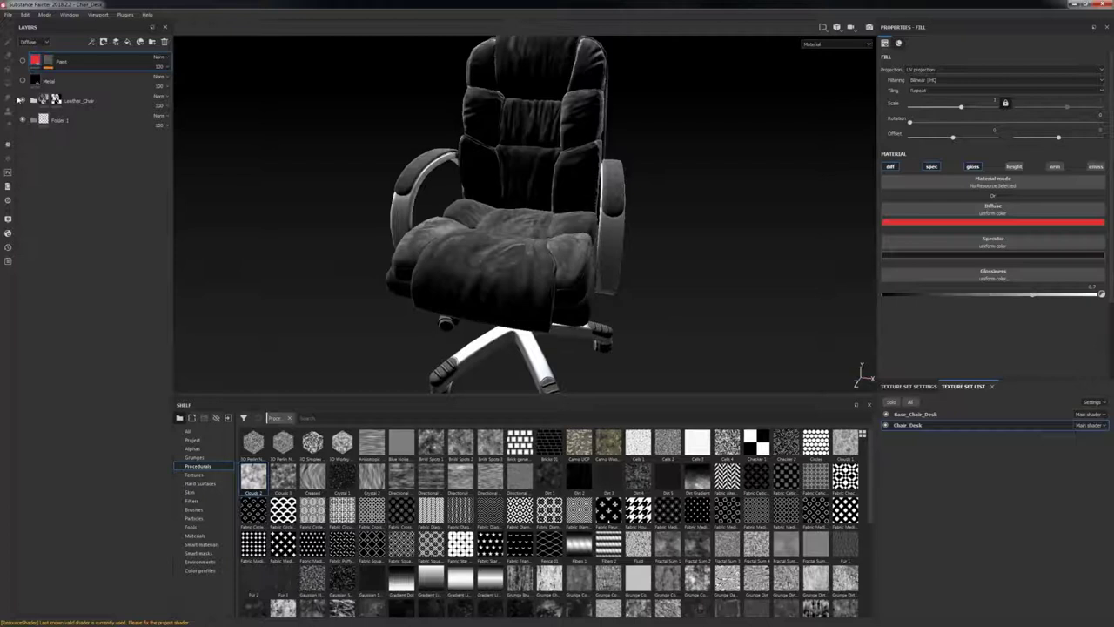
alt+drag(647, 205, 697, 226)
shift+right_drag(696, 227, 686, 213)
scroll(684, 204, down, 3)
alt+drag(684, 204, 685, 190)
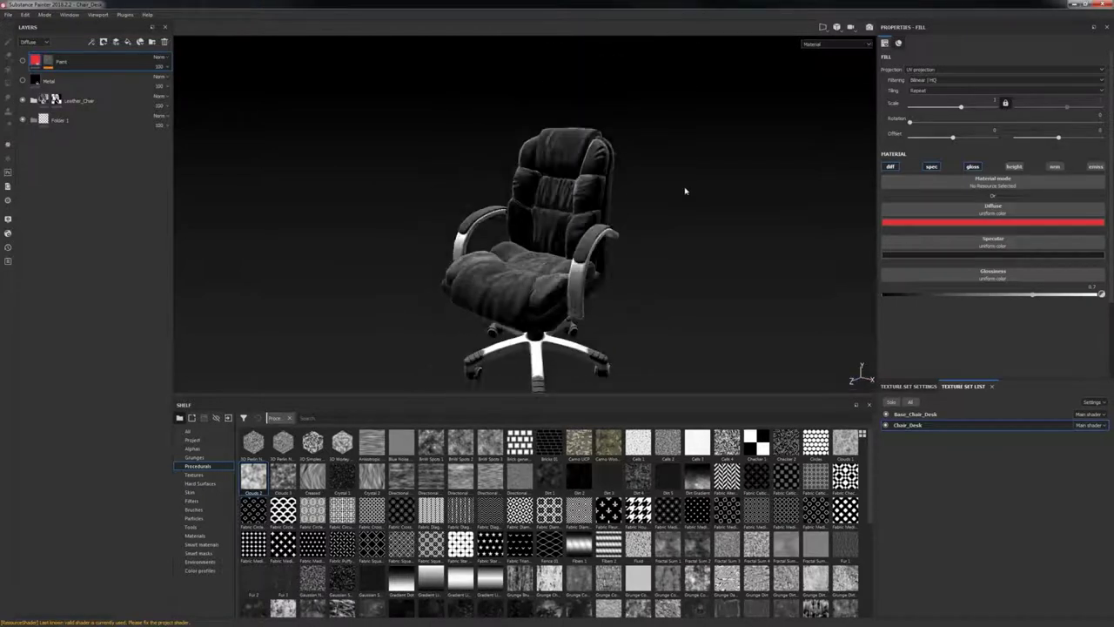
Step: Close Substance Painter and discard the project's unsaved changes
click(1103, 7)
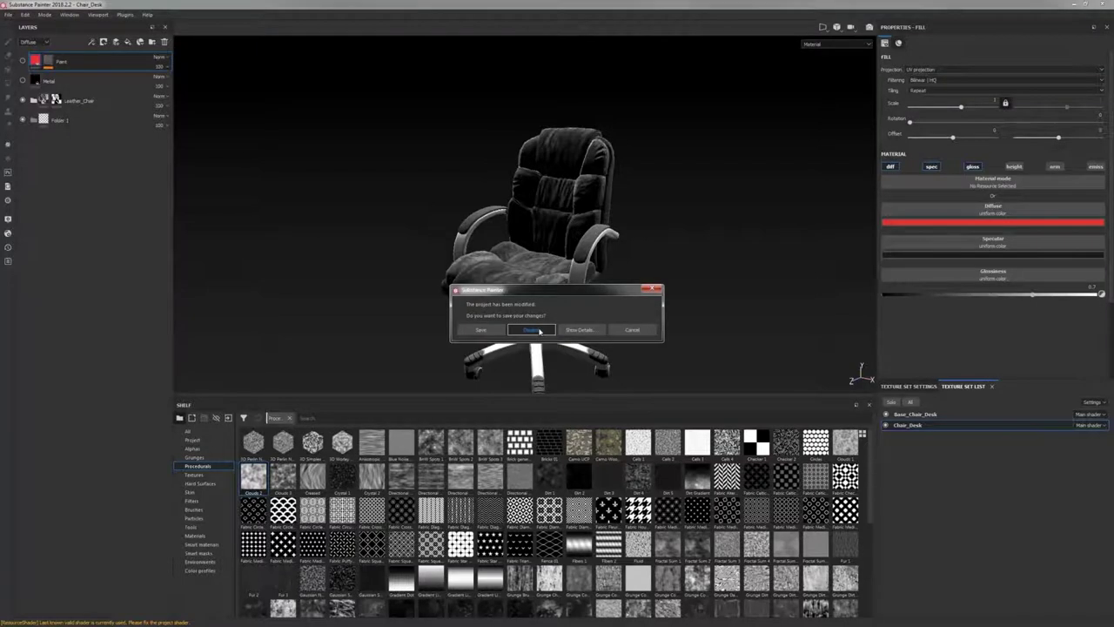
click(531, 329)
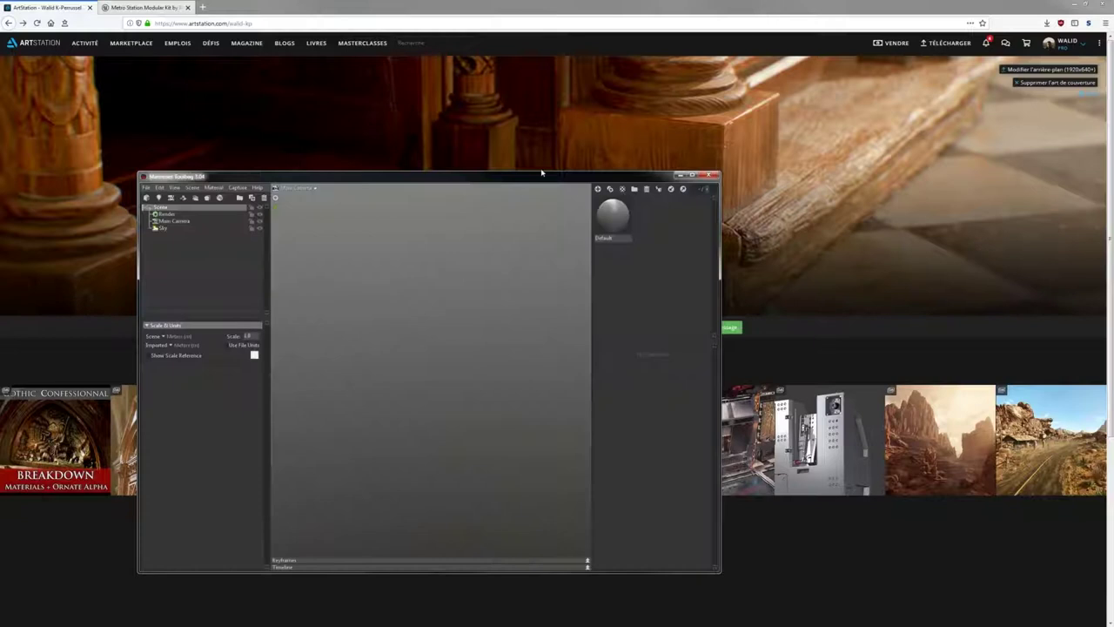
Step: Switch to Marmoset Toolbag and try to open the most recent The_Confessional_LIGHT scene, cancelling the search for the missing normal map
drag(541, 172, 620, 126)
click(228, 142)
mouse_move(245, 165)
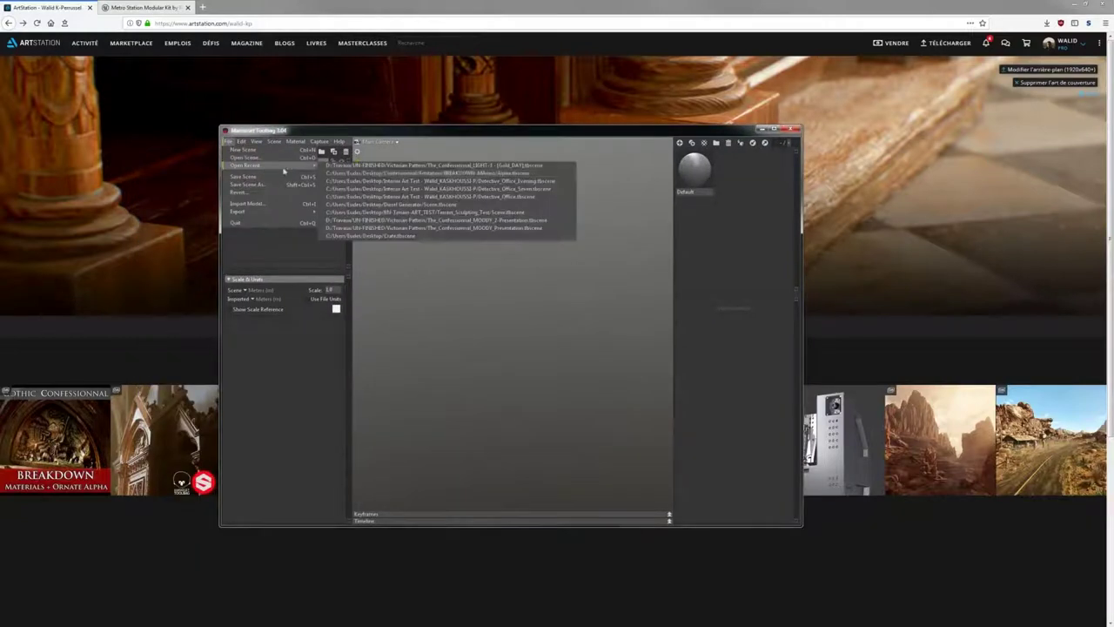
click(463, 167)
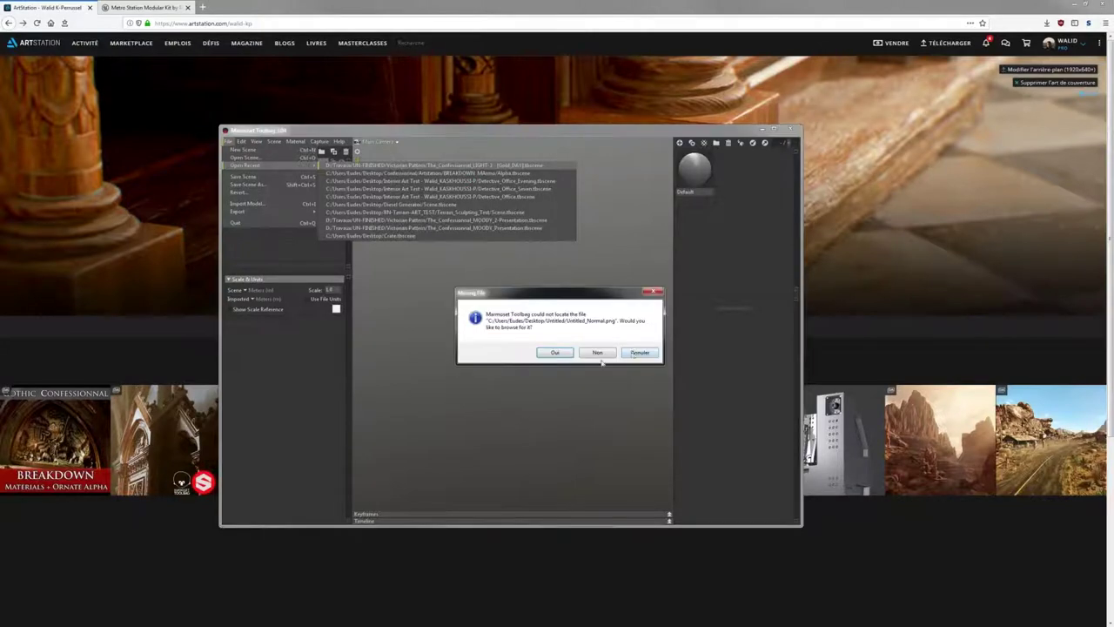
click(633, 353)
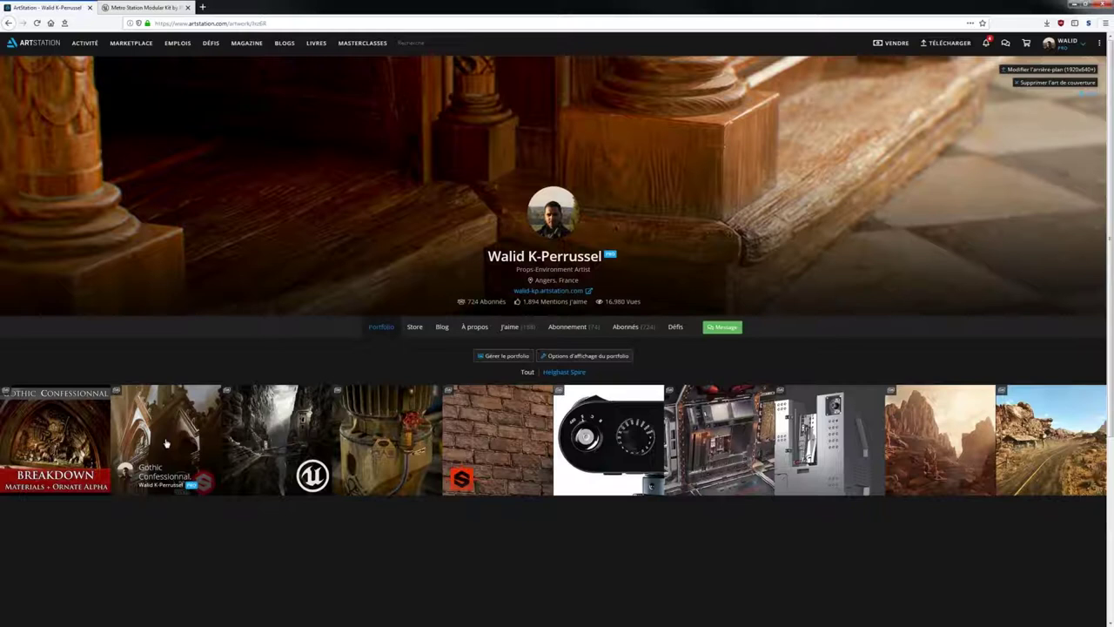
Step: Switch to the ArtStation portfolio, open the Gothic Confessionnal artwork and browse through its renders
click(165, 443)
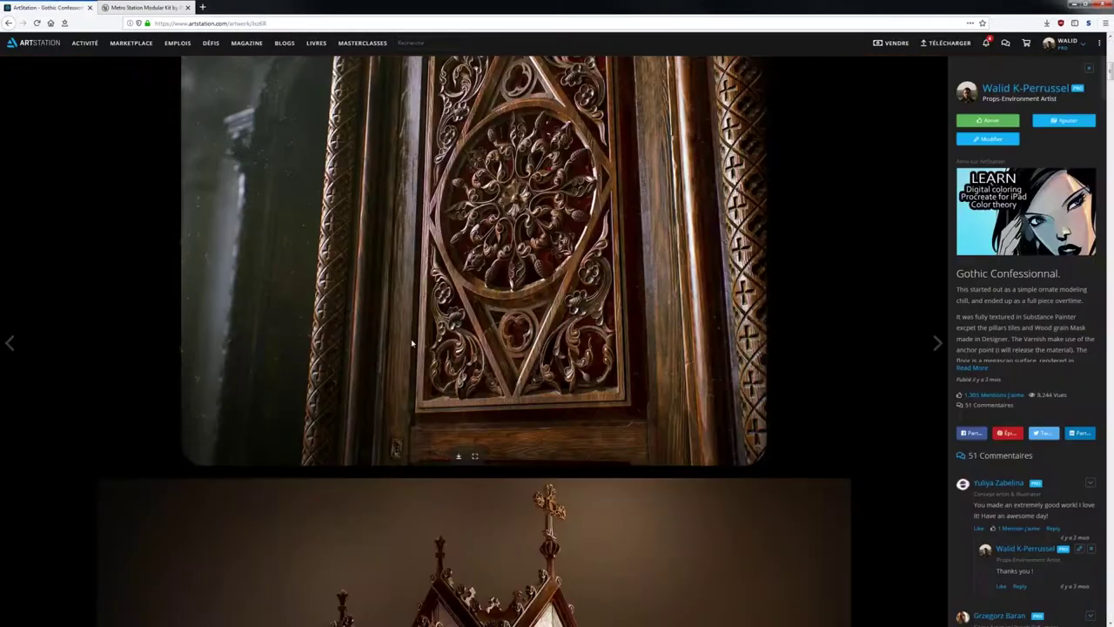
scroll(413, 344, down, 10)
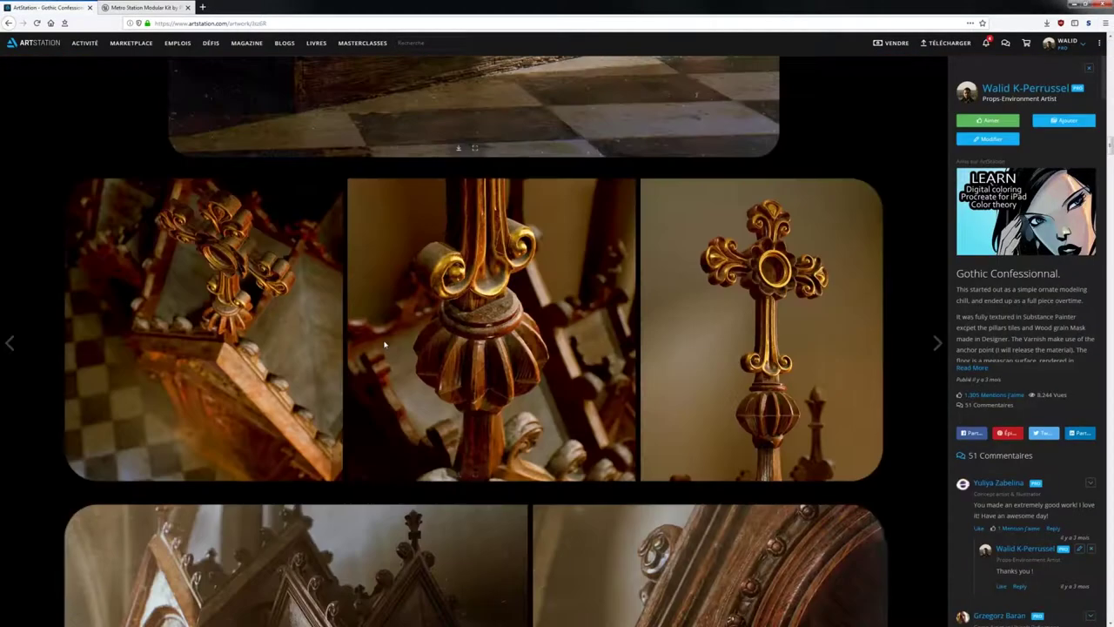
scroll(384, 343, down, 8)
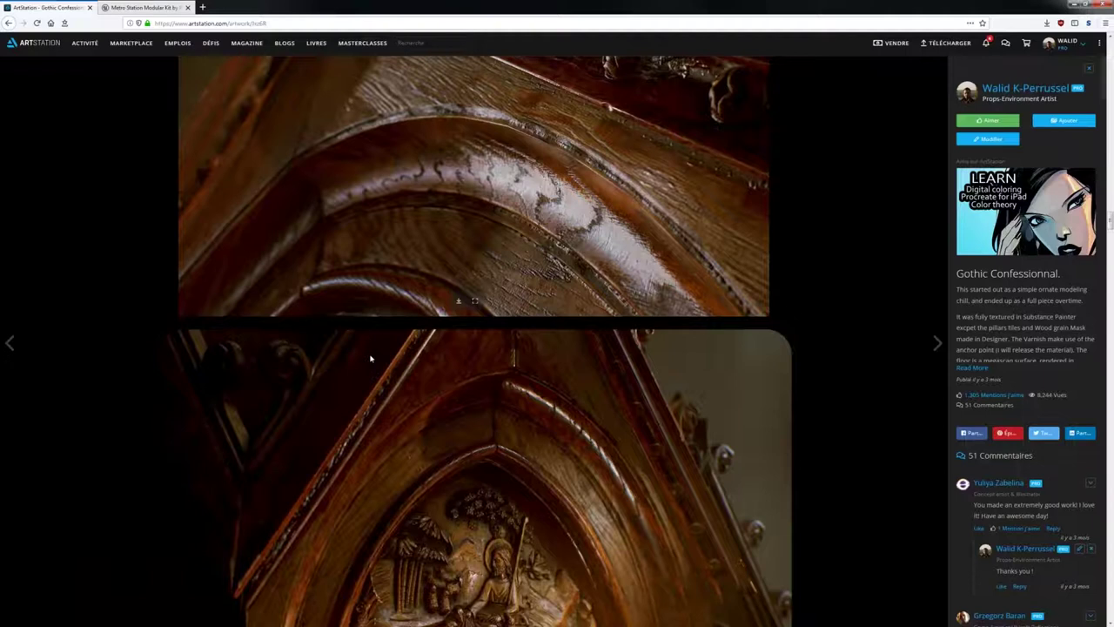
scroll(370, 358, down, 10)
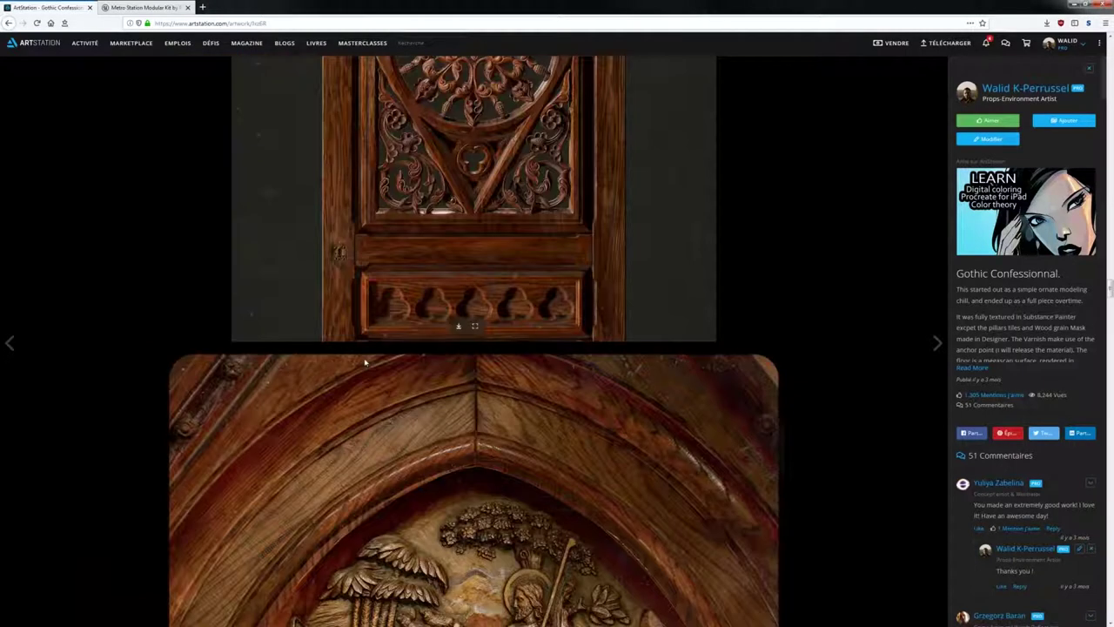
Step: Examine the Gothic Confessionnal's scan and resculpt comparison, tile material setup, low-poly model and sub-D ornament wireframes on the artwork page
scroll(365, 362, down, 10)
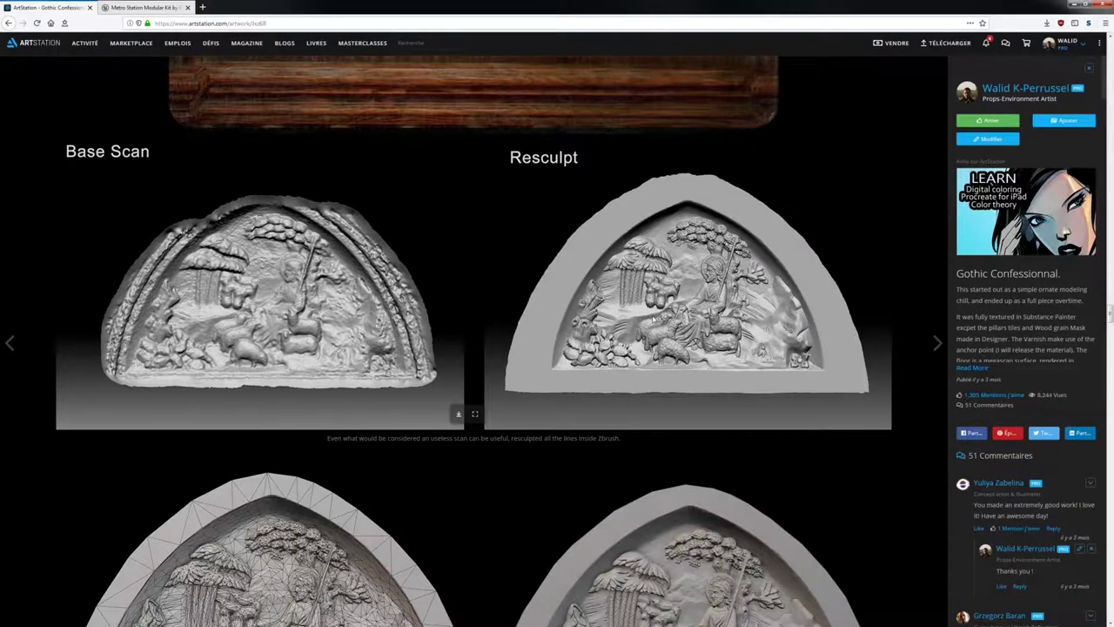
scroll(654, 320, down, 1)
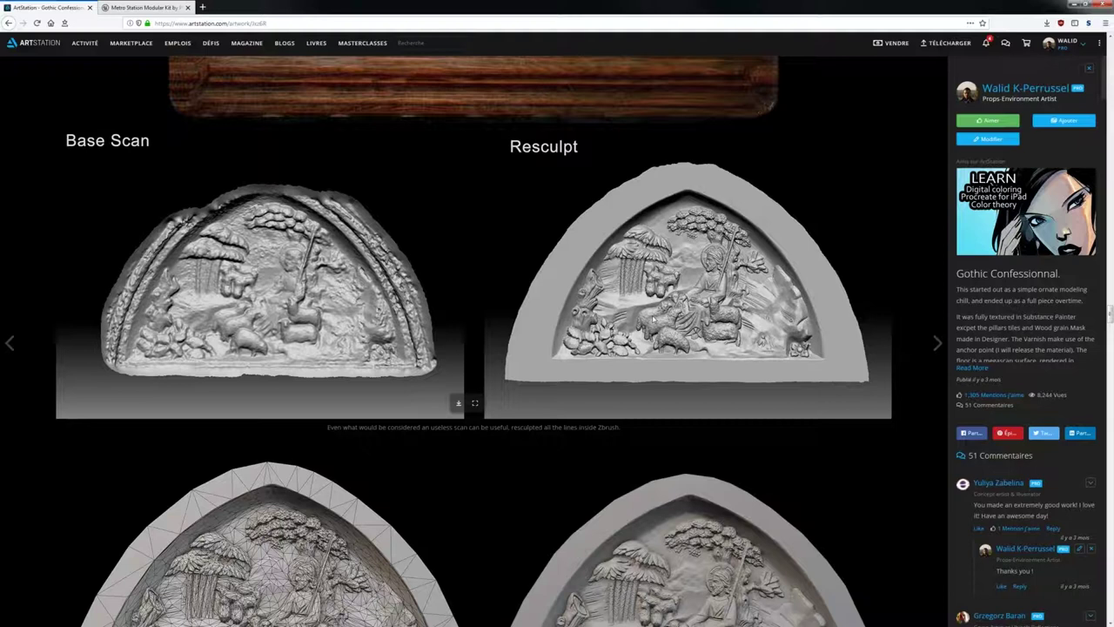
scroll(653, 321, down, 10)
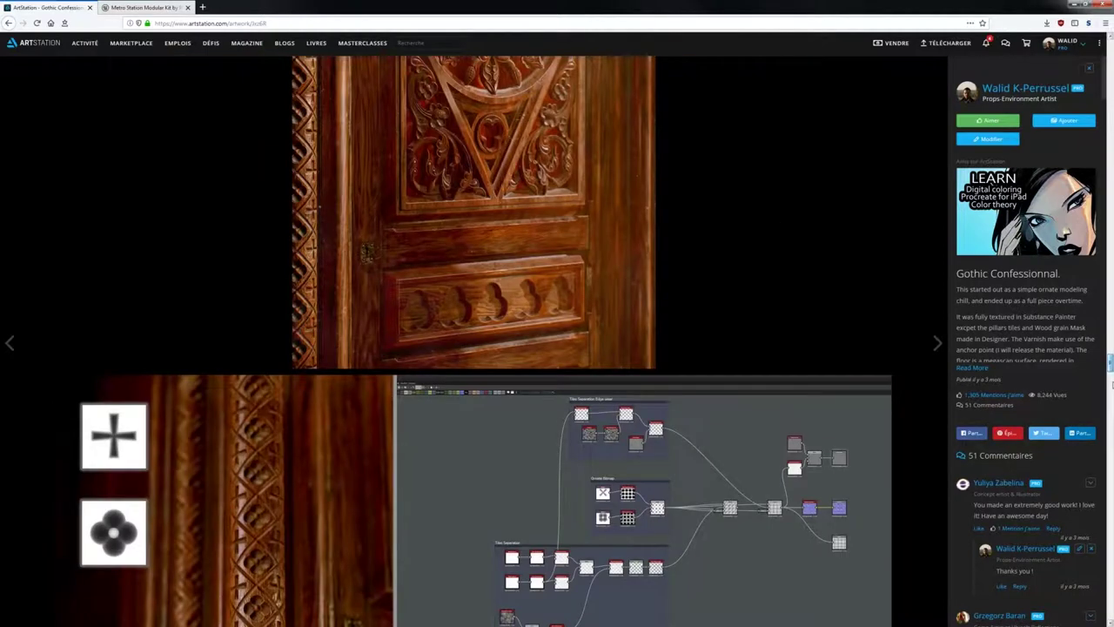
drag(1112, 384, 1112, 611)
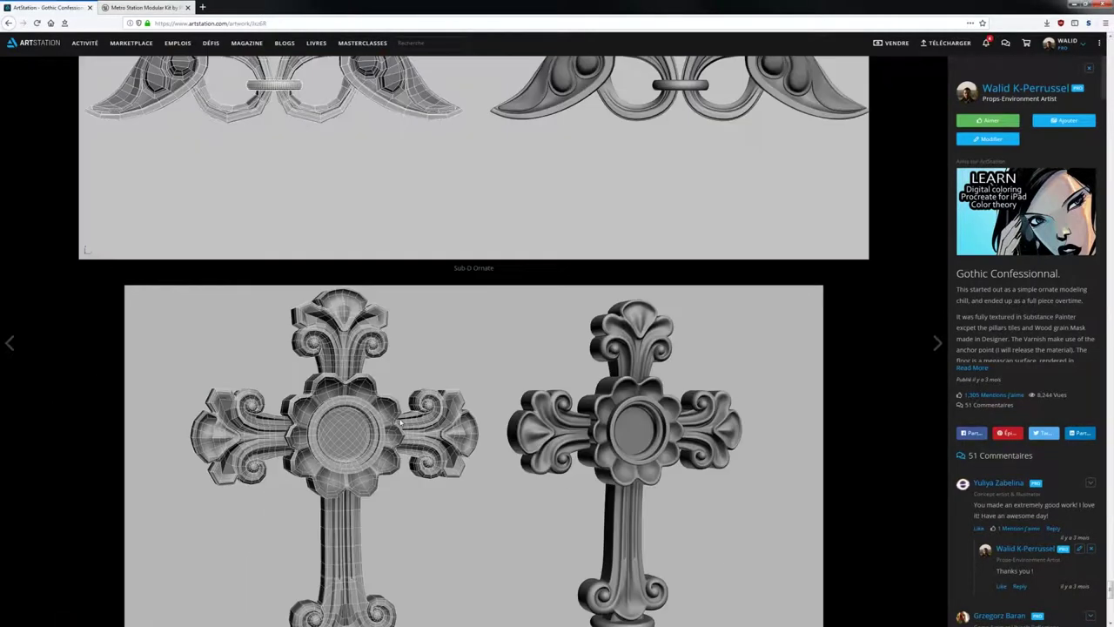
scroll(549, 263, up, 3)
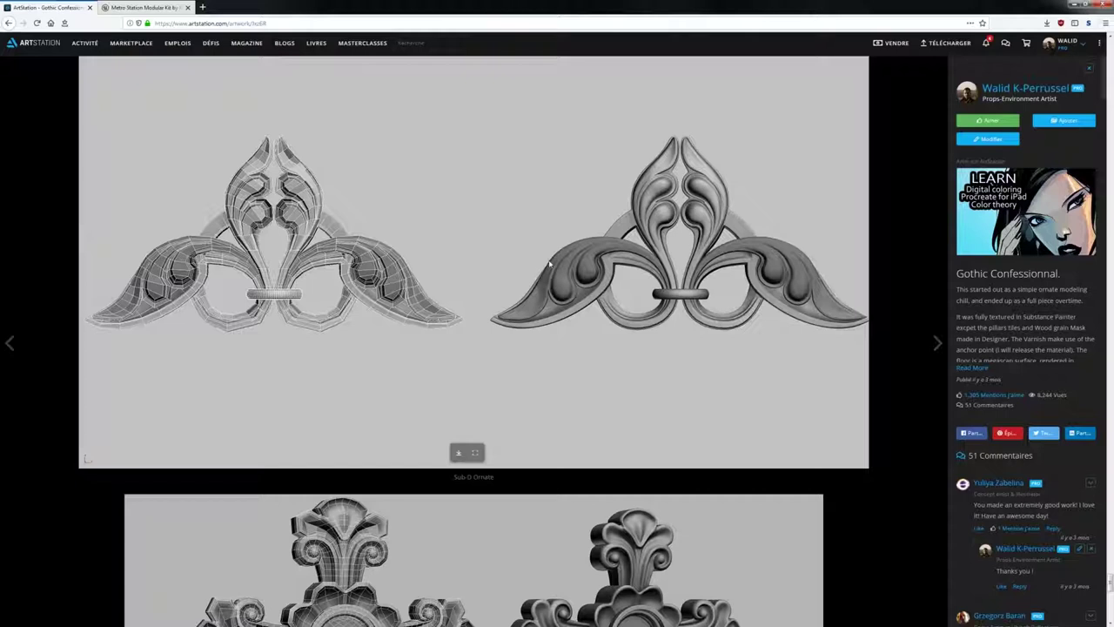
scroll(549, 263, down, 5)
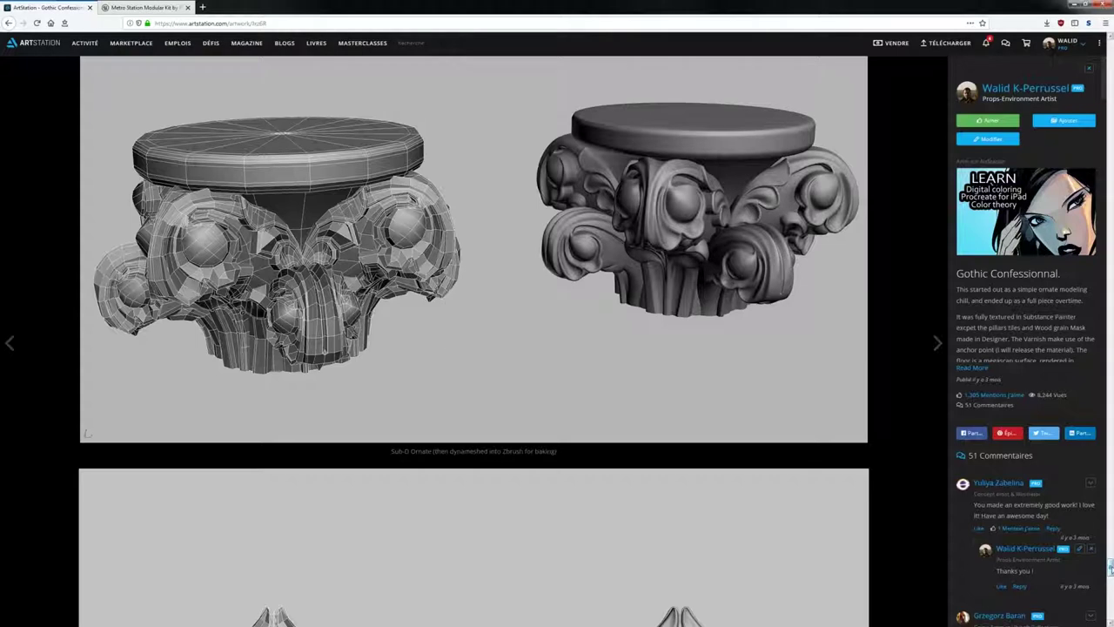
drag(1111, 568, 1111, 448)
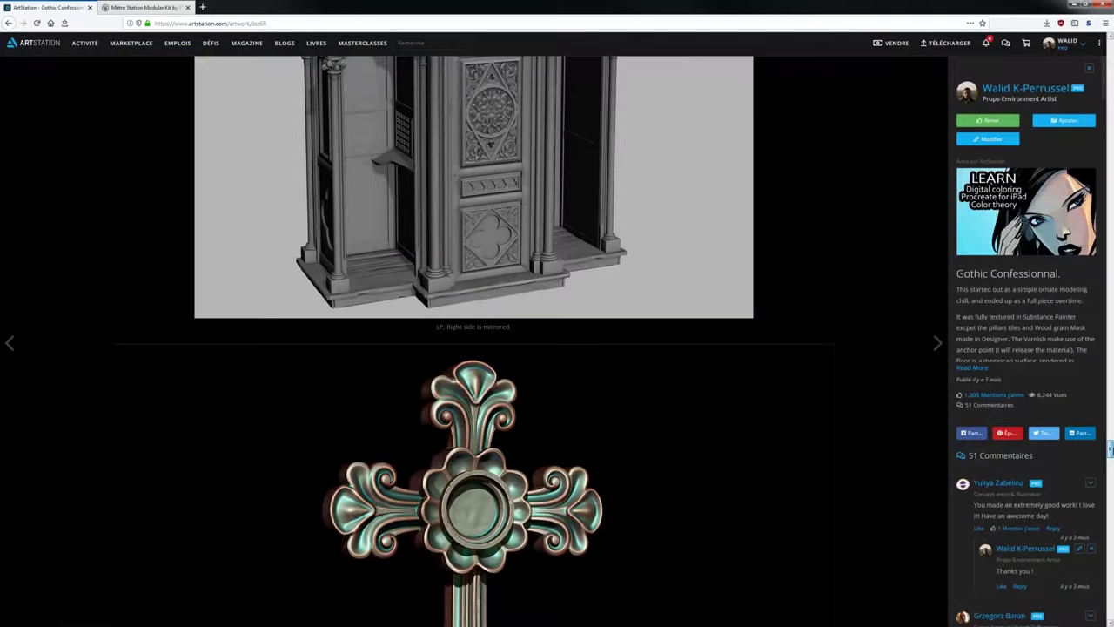
drag(1111, 448, 1111, 420)
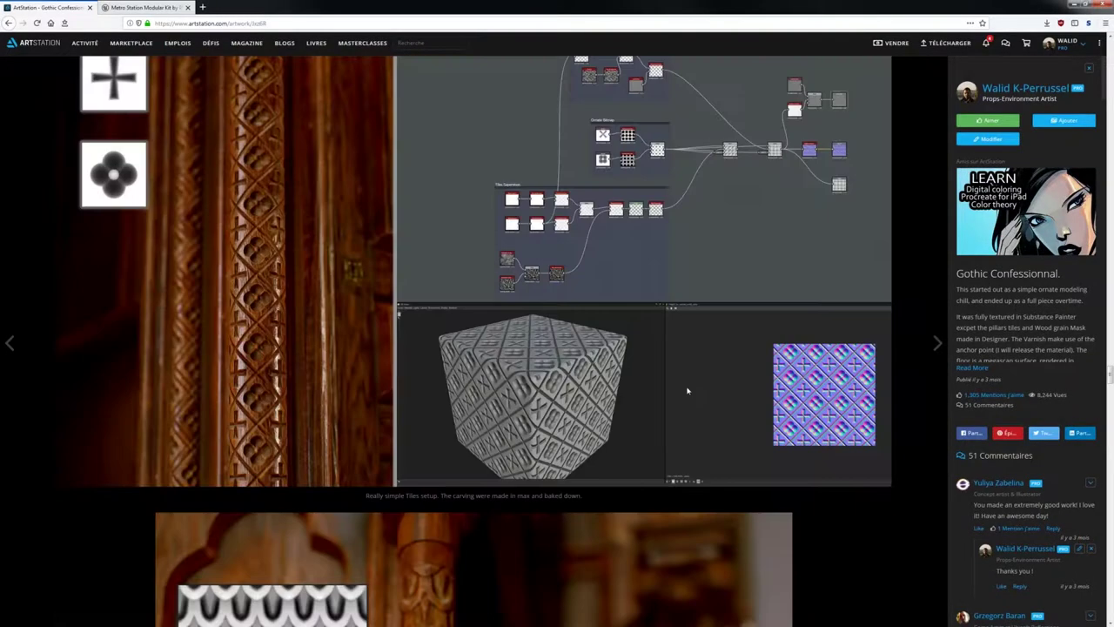
scroll(687, 391, up, 5)
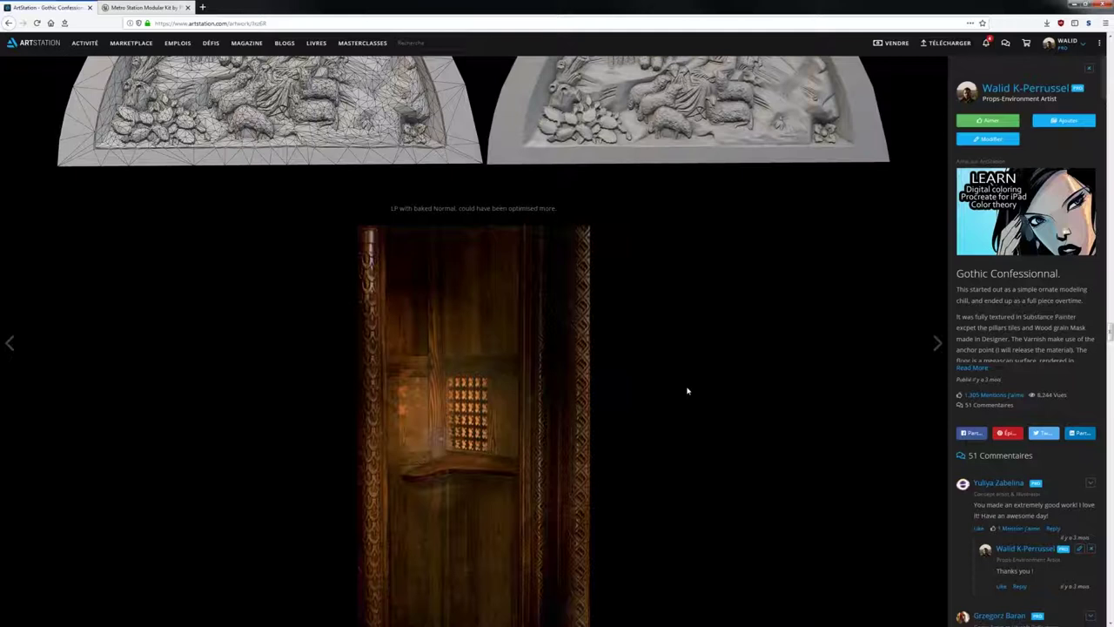
scroll(687, 390, up, 5)
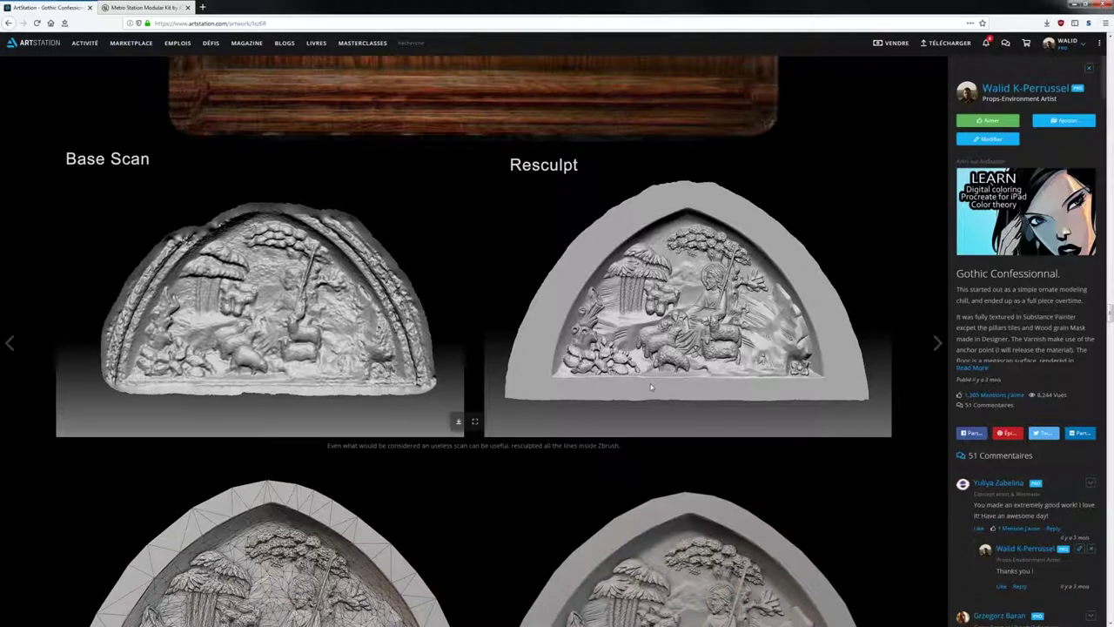
scroll(651, 387, up, 1)
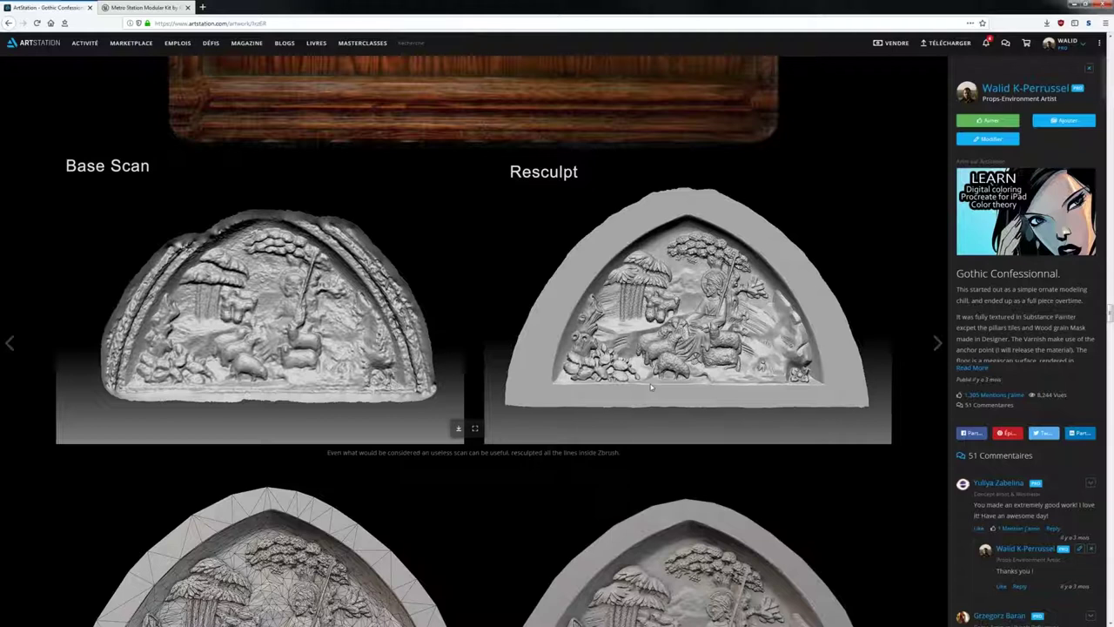
scroll(650, 388, up, 10)
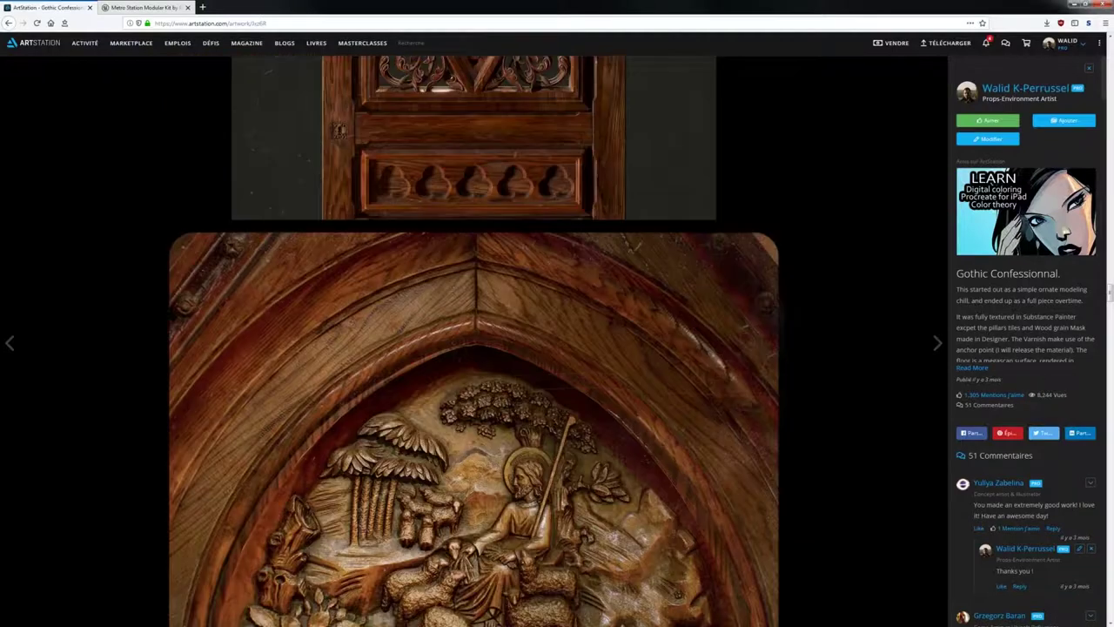
Step: Switch to Marmoset Toolbag, maximize its window and inspect the lower part of the confessional up close
click(1072, 5)
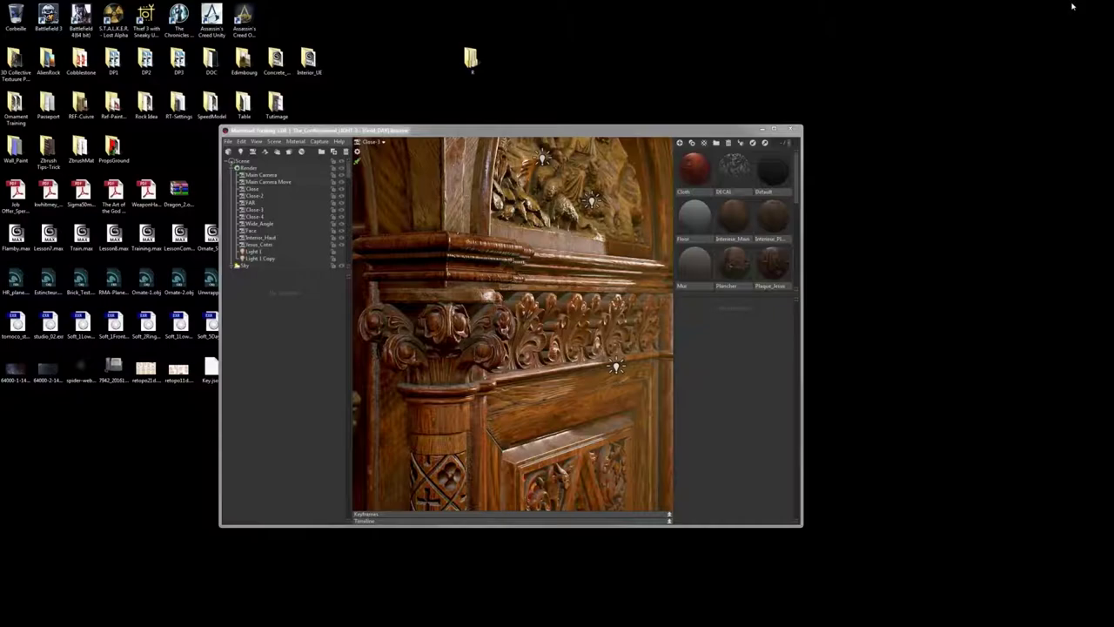
drag(665, 130, 935, 65)
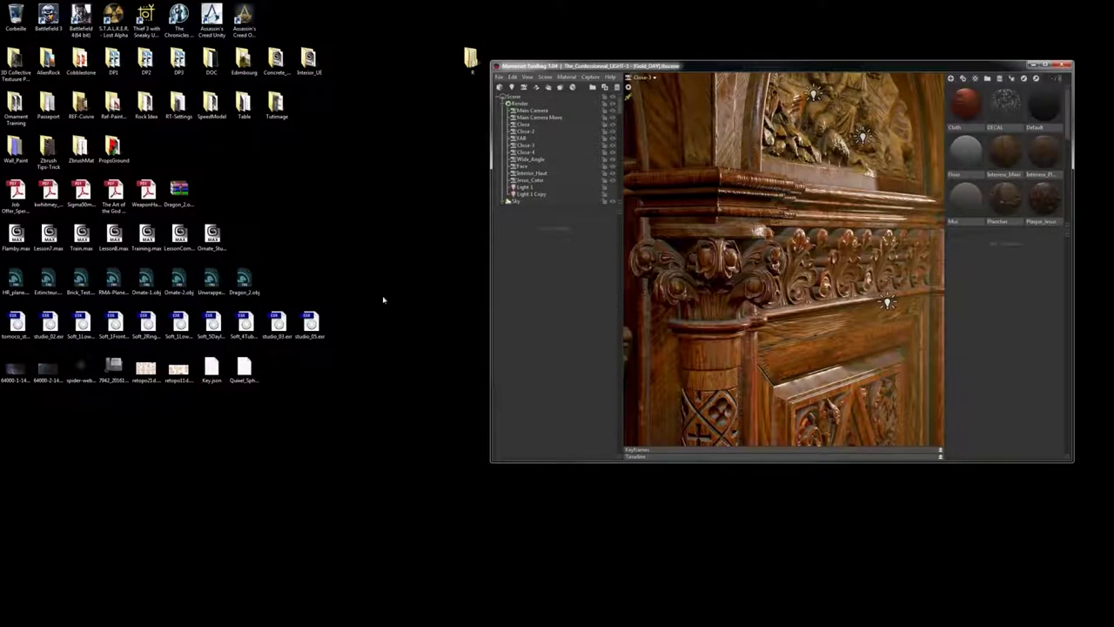
double_click(659, 67)
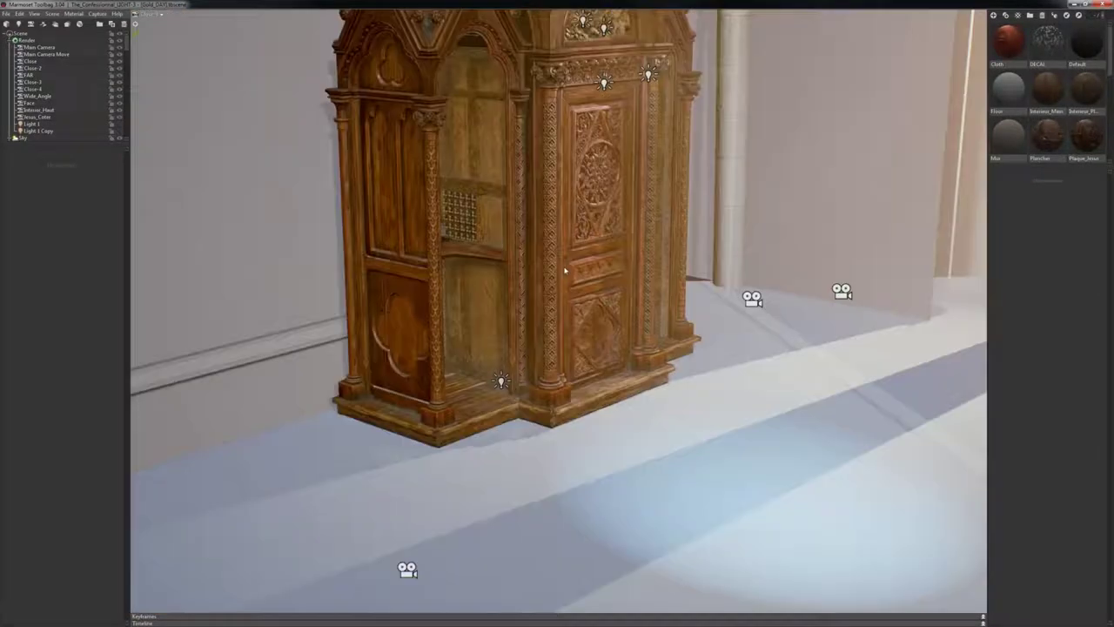
scroll(565, 271, up, 4)
ctrl+middle_click(539, 327)
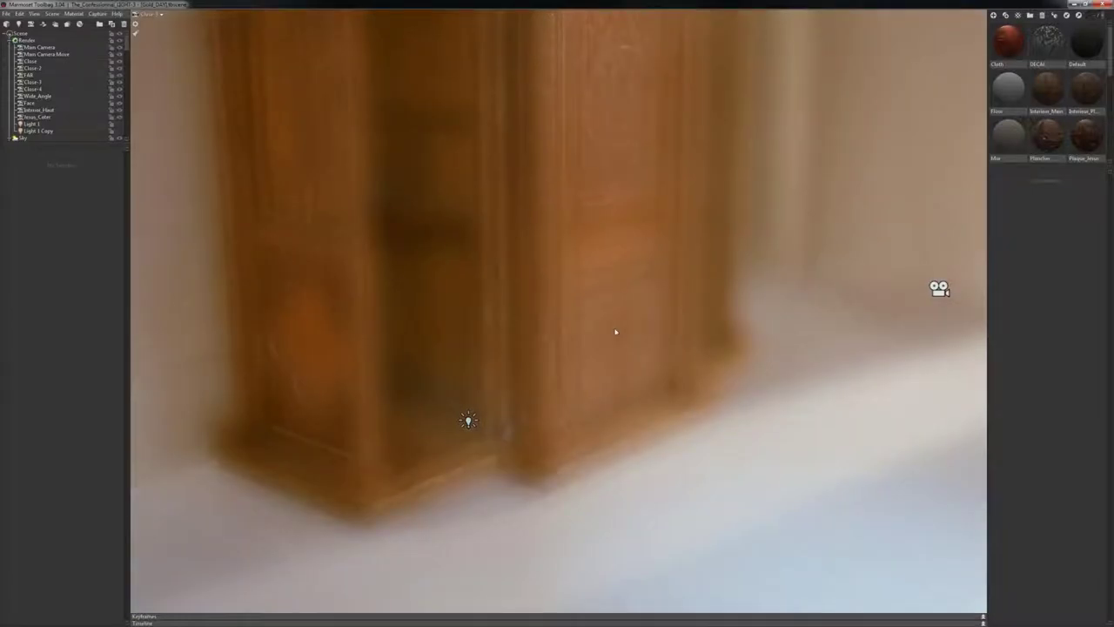
drag(689, 460, 686, 437)
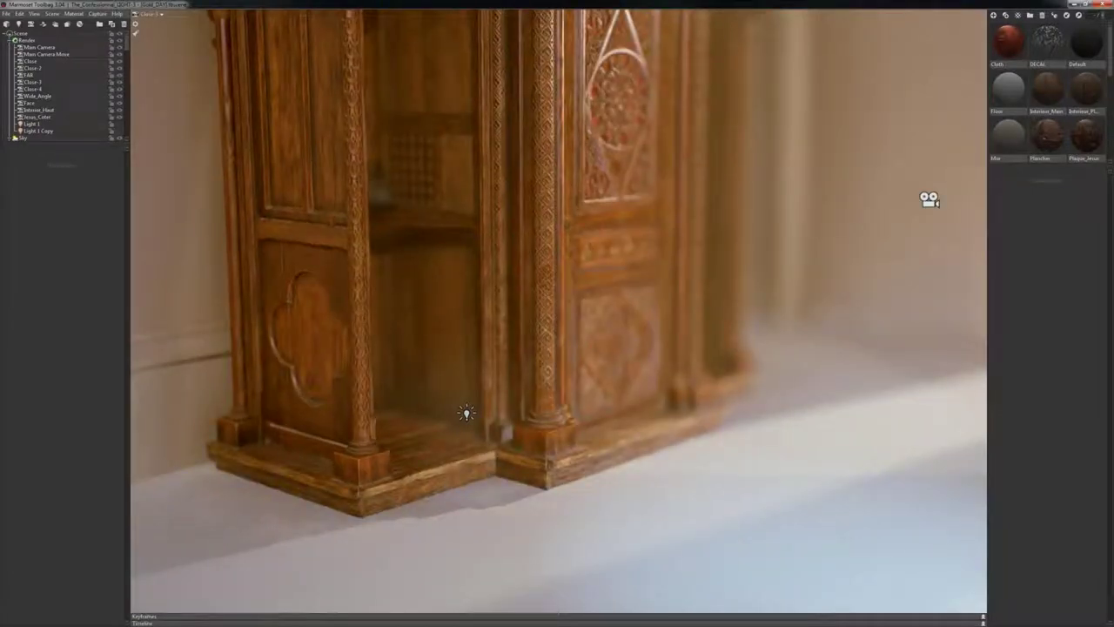
Step: Give the Floor material the Church_Marble normal, roughness and albedo maps, using the roughness map as its gloss map
click(475, 281)
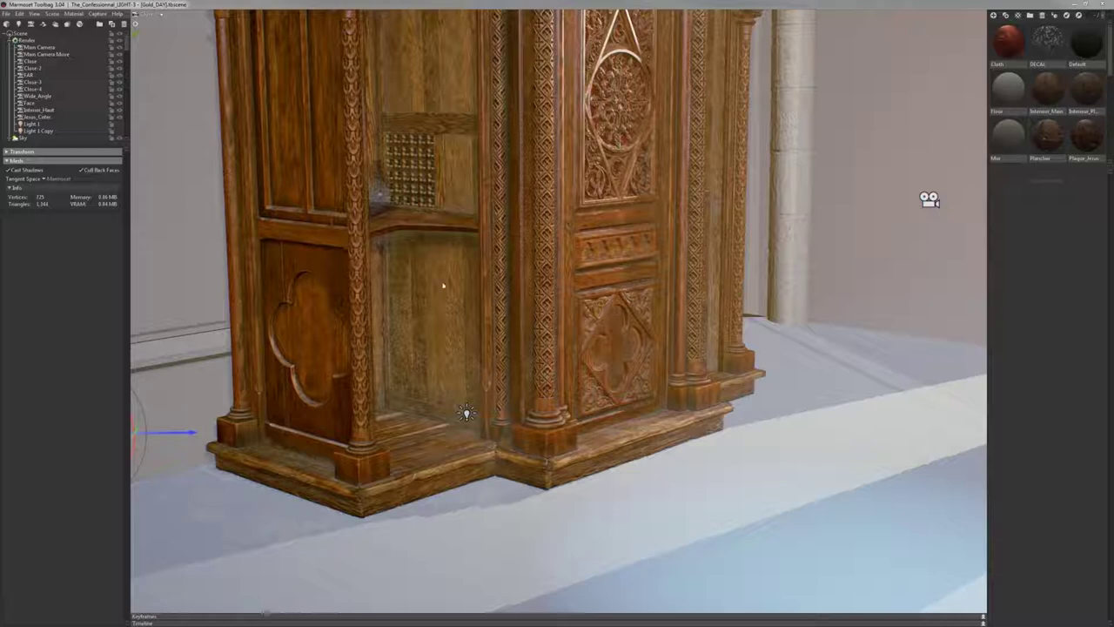
click(1008, 87)
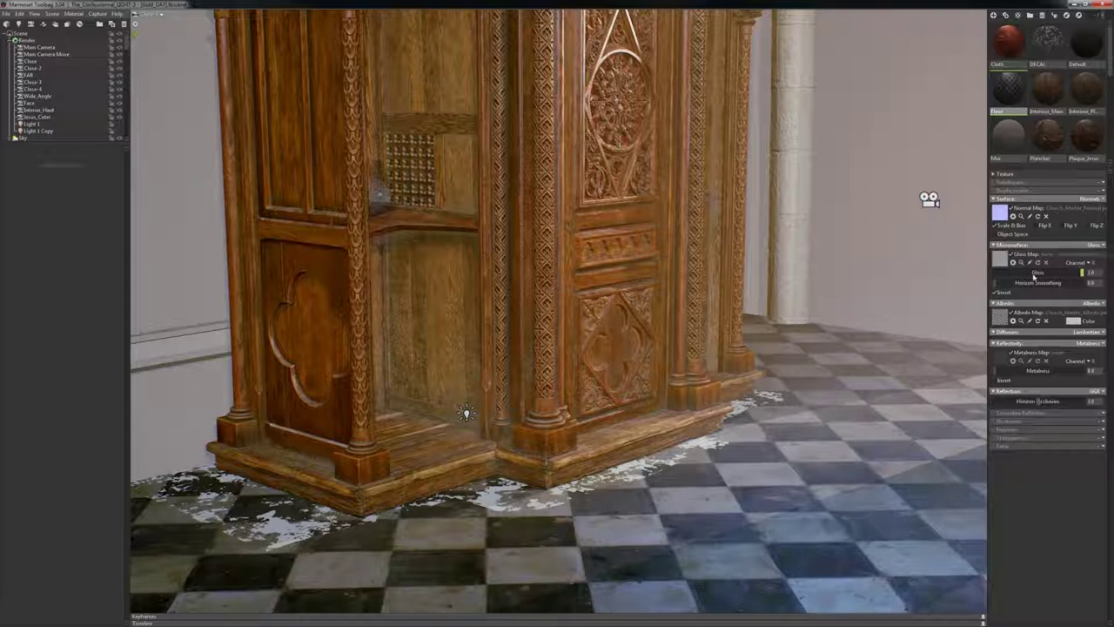
click(555, 468)
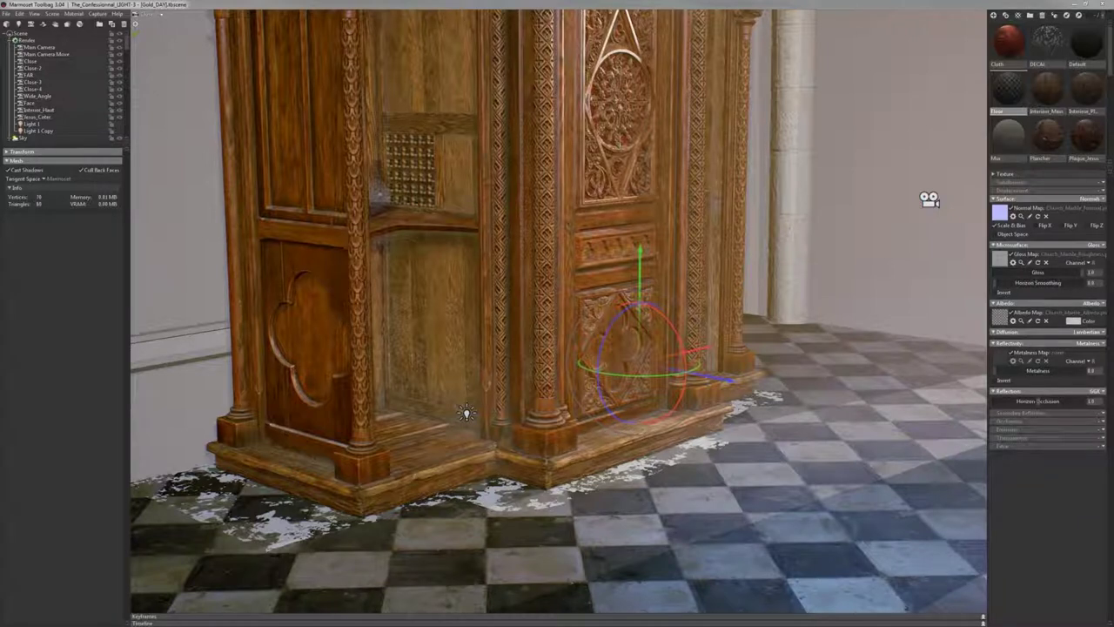
Step: Switch to 3ds Max and open the recent Confession.max scene
key(alt+Tab)
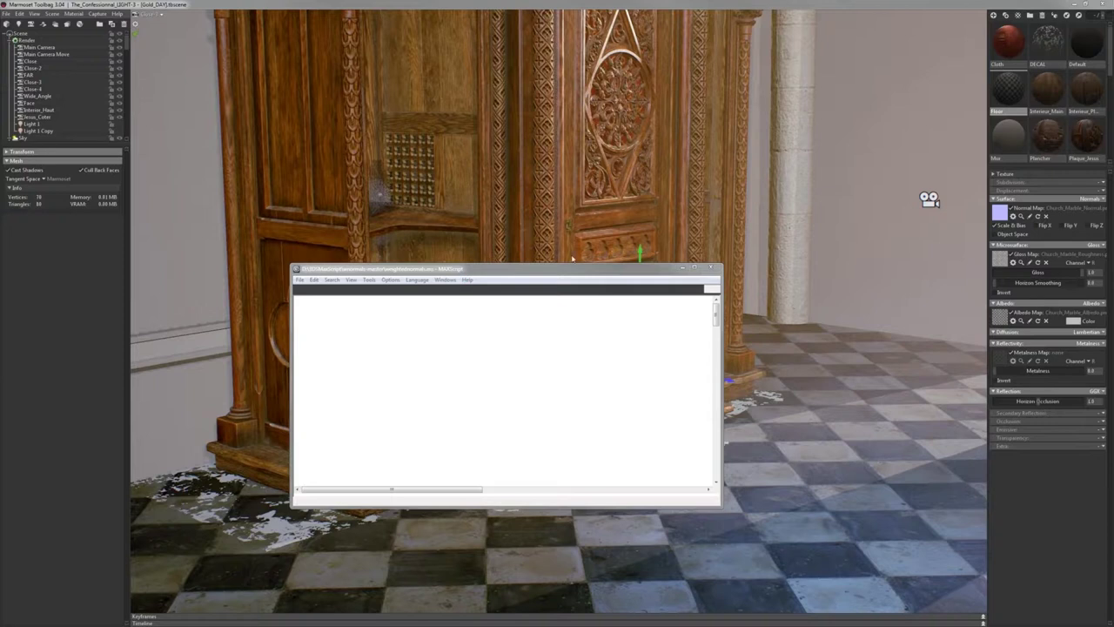
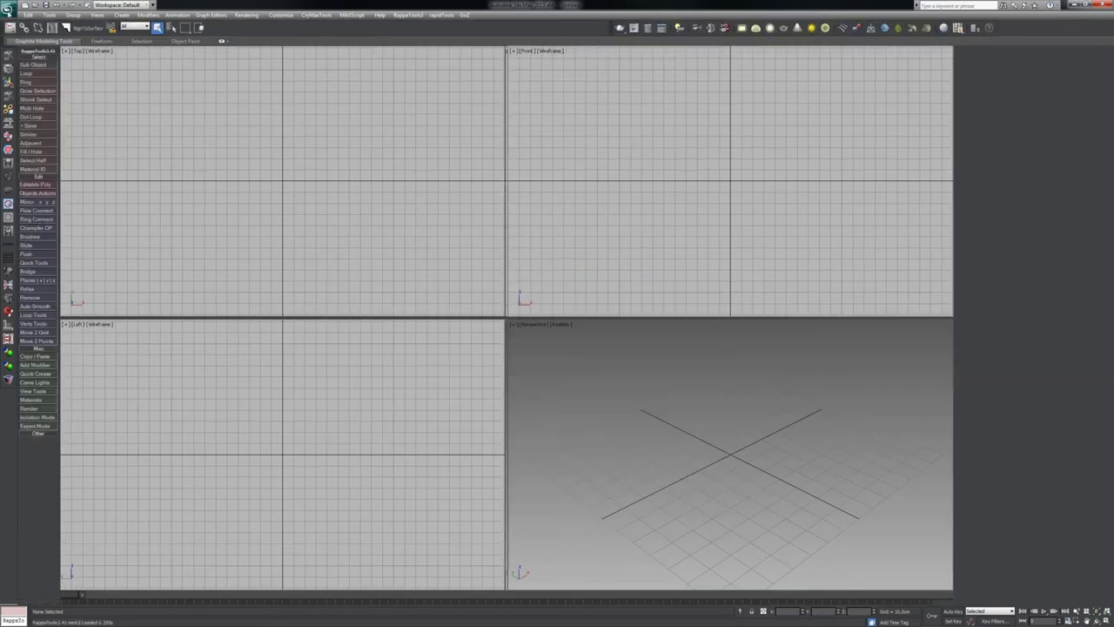
click(7, 9)
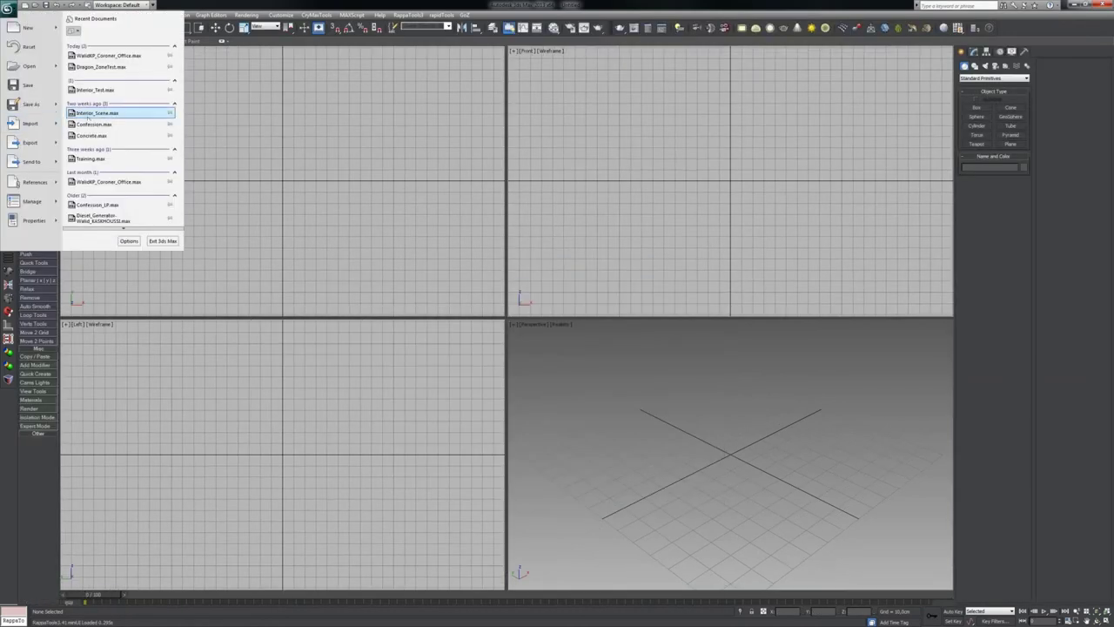
click(94, 124)
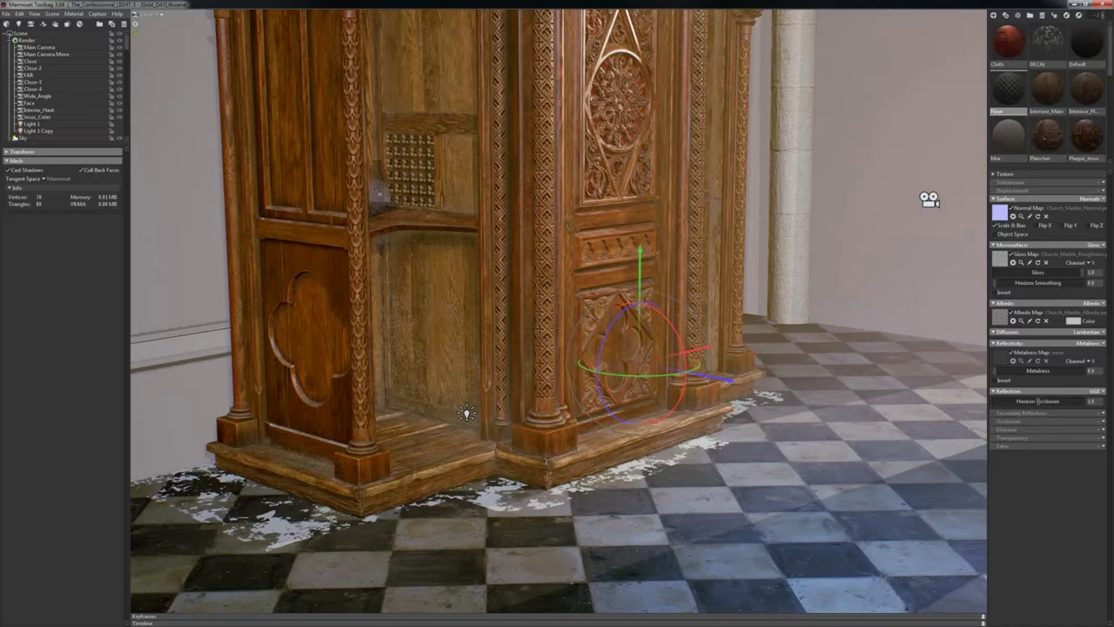
Step: In Marmoset Toolbag, delete the white debris patches on the floor around the confessional's base
click(745, 416)
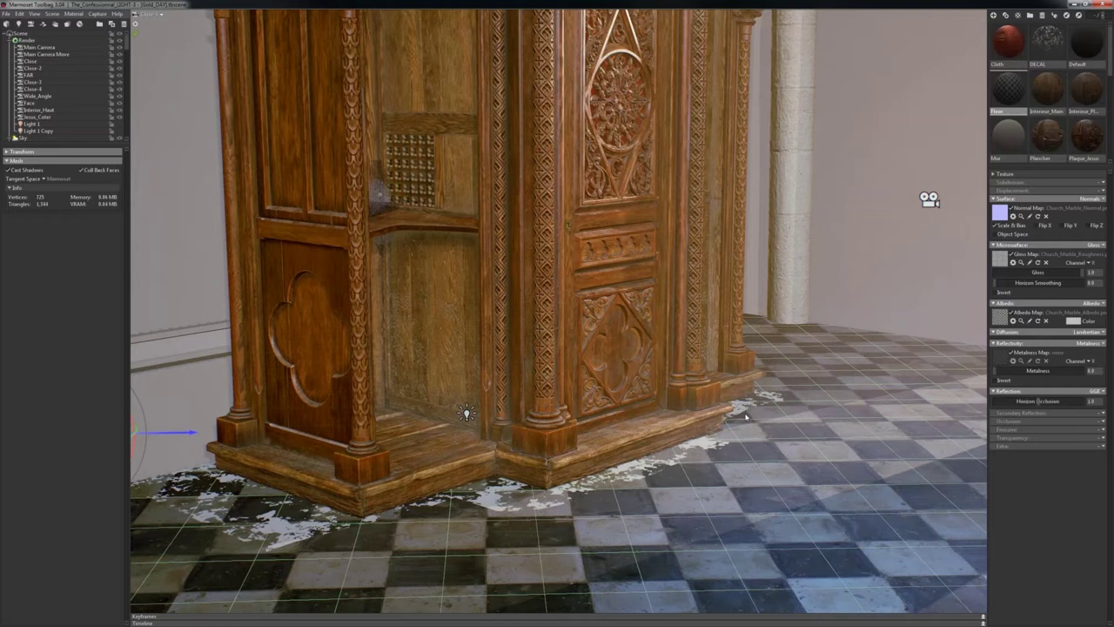
key(Delete)
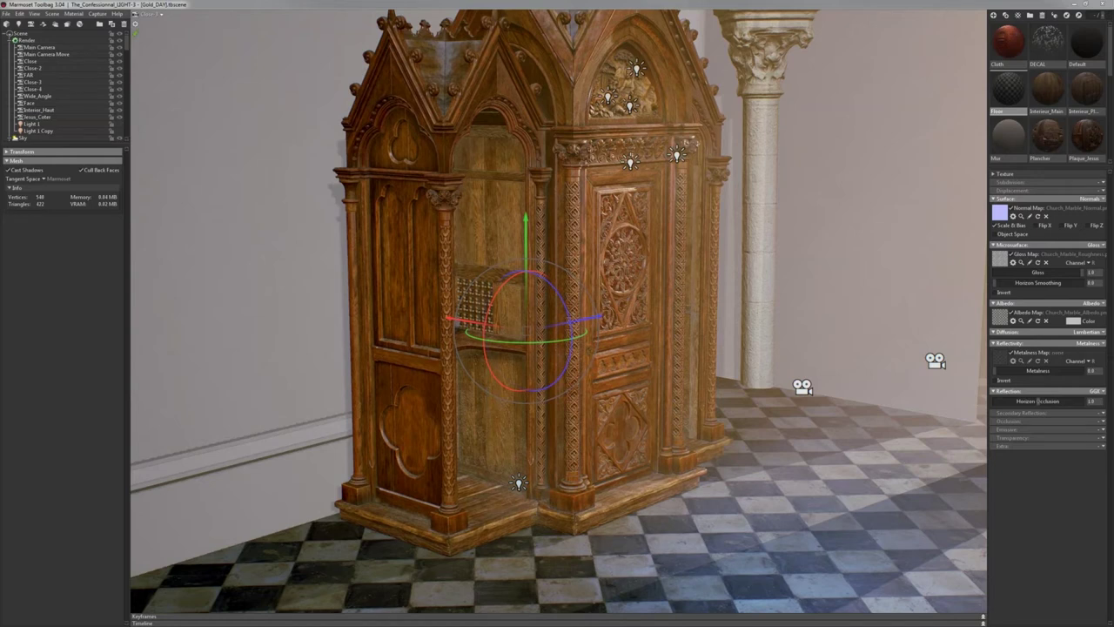
Step: Load TexturesCom_BrickMedievalBlocks0092_1_M.jpg from the Mur texture folder as the albedo map of the Mur material and put the folder away
drag(0, 427, 535, 158)
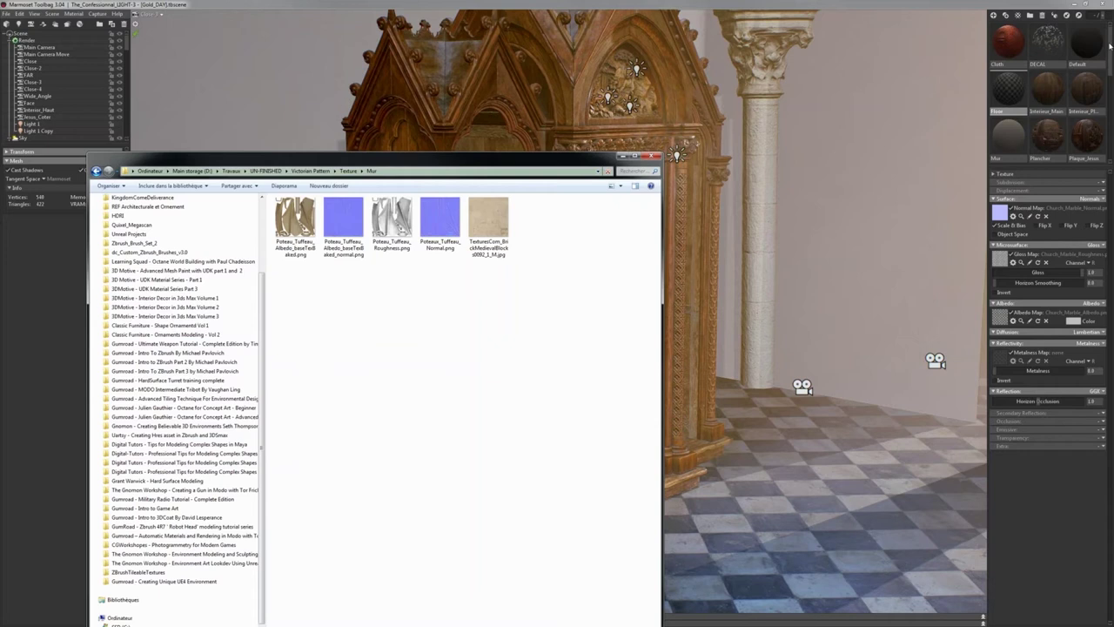
drag(1110, 47, 1110, 55)
click(1016, 107)
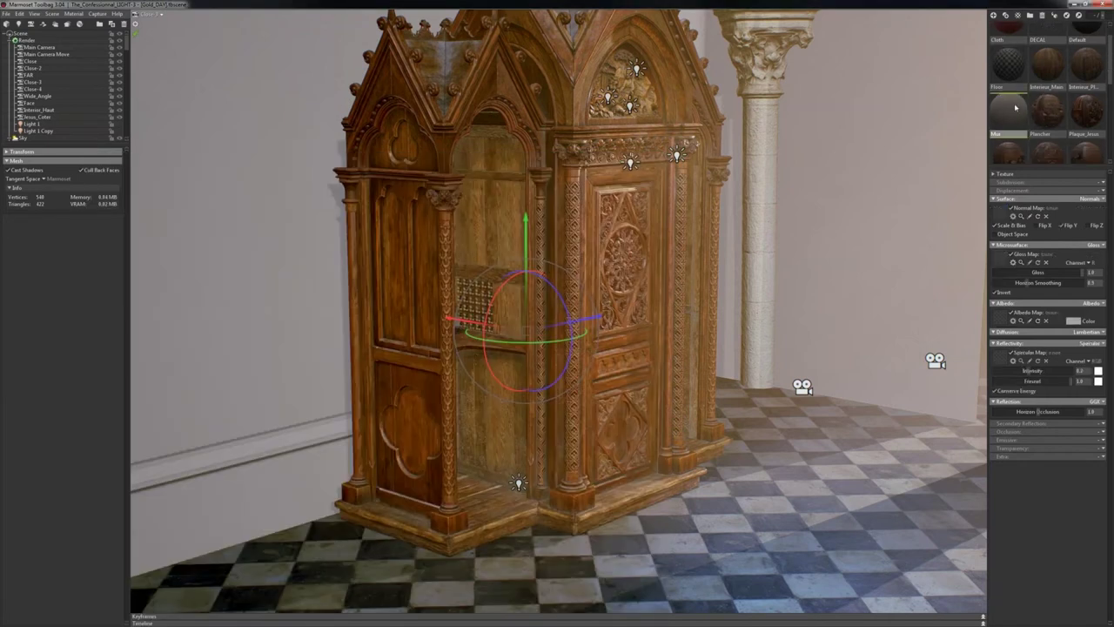
double_click(1016, 108)
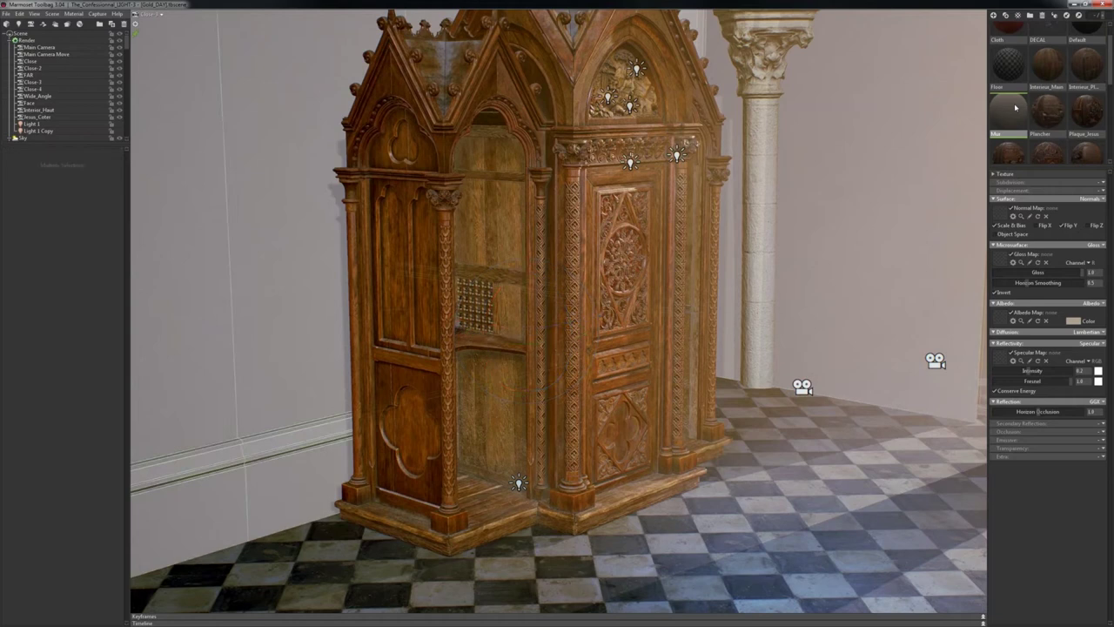
key(alt+Tab)
drag(488, 222, 1001, 317)
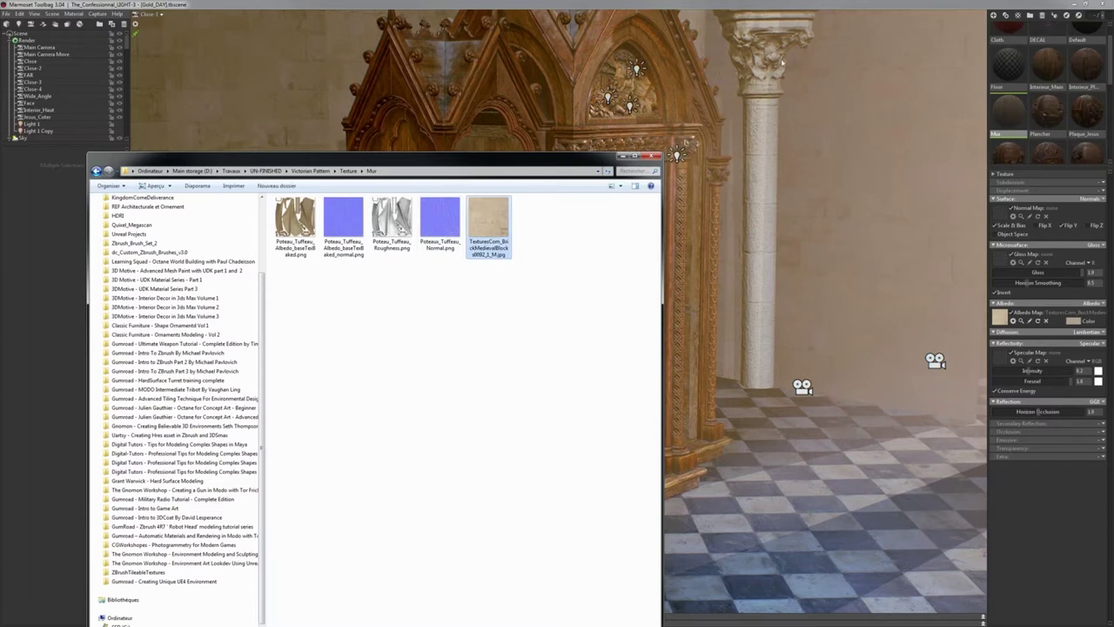
click(622, 158)
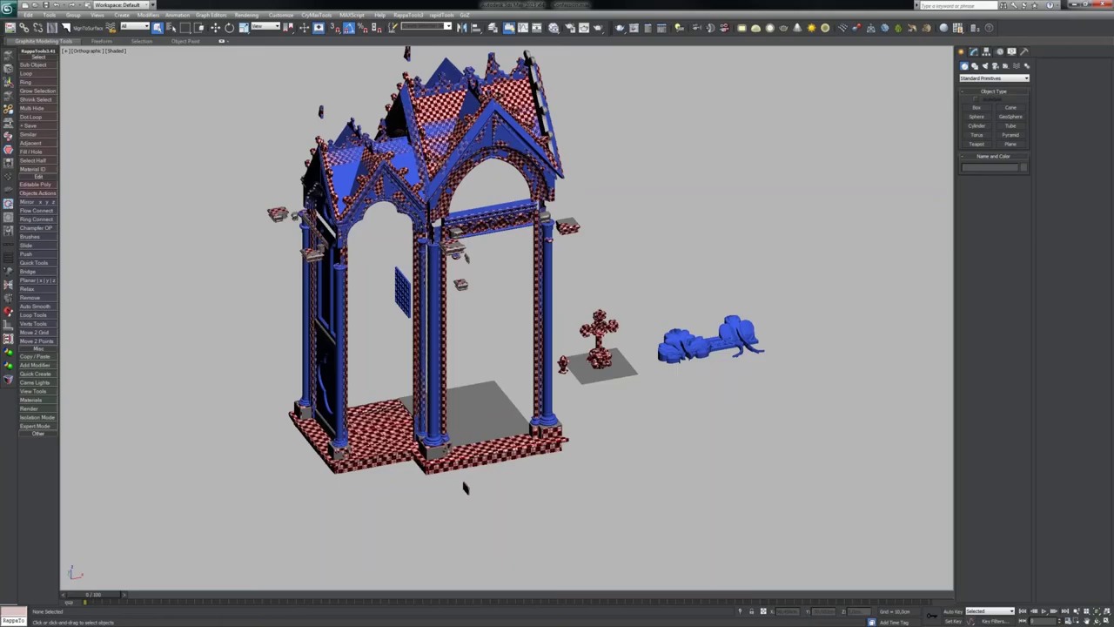
Step: In 3ds Max, isolate the large leaf ornament beside the confessional and show its wireframe edges over the shading
scroll(666, 381, up, 4)
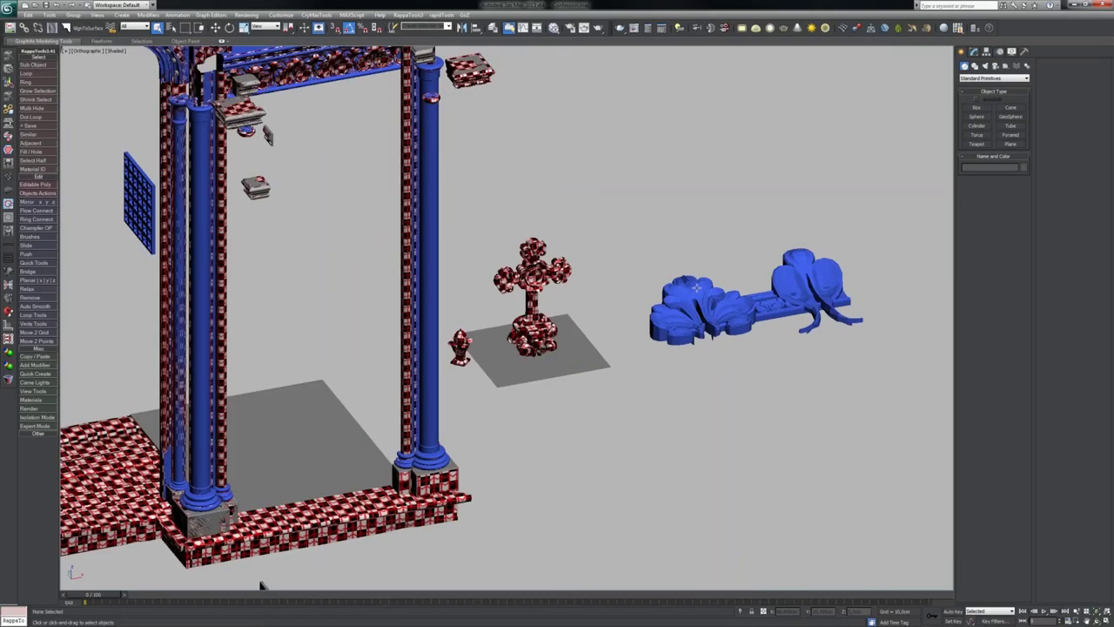
click(696, 288)
key(z)
alt+middle_drag(551, 304, 492, 275)
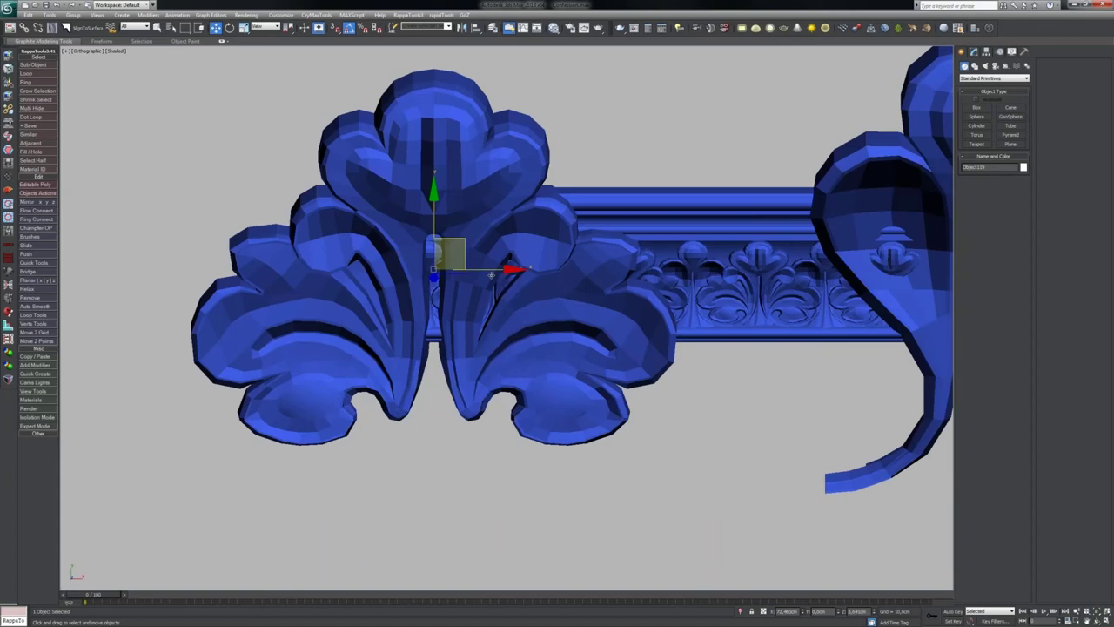
click(696, 254)
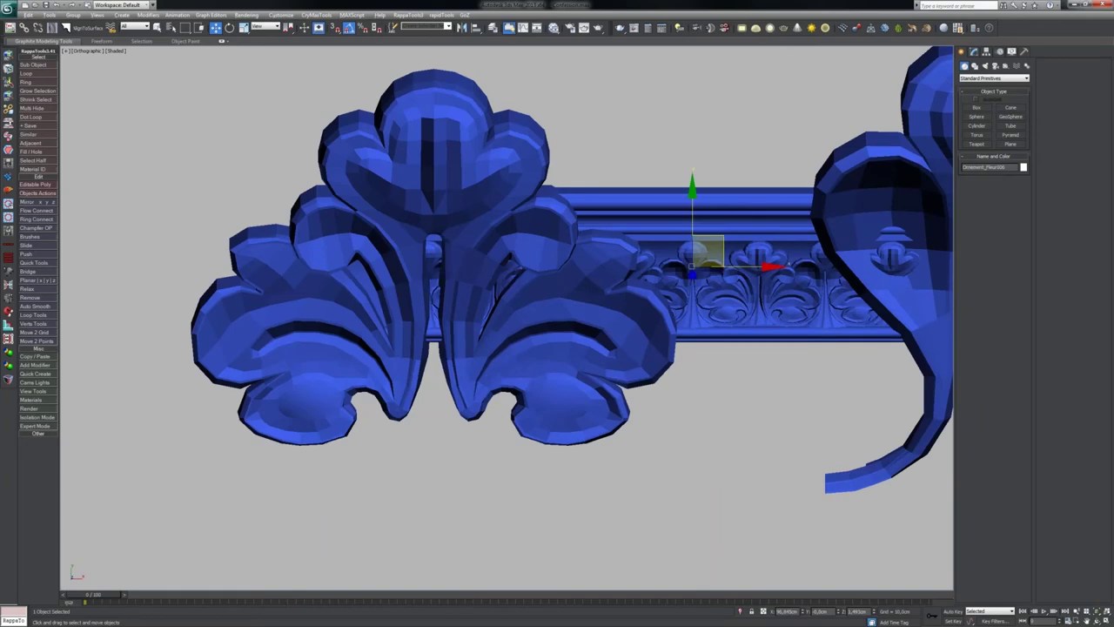
click(551, 320)
key(alt+q)
key(F4)
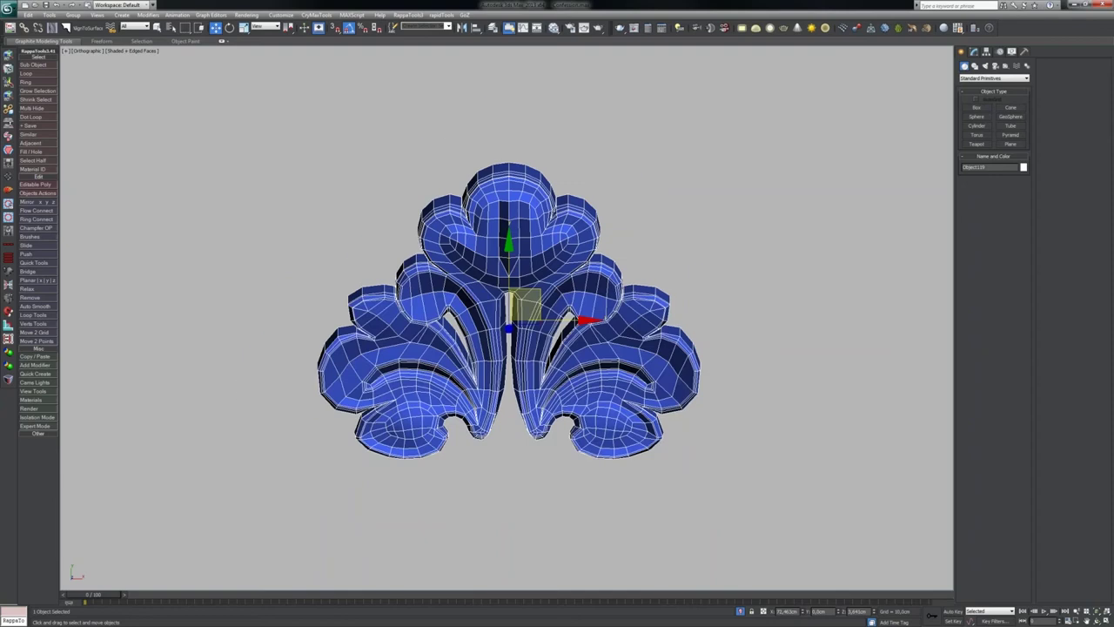
Step: Switch to the Compact Material Editor, assign the grey Main material to the leaf ornament and close the editor
key(m)
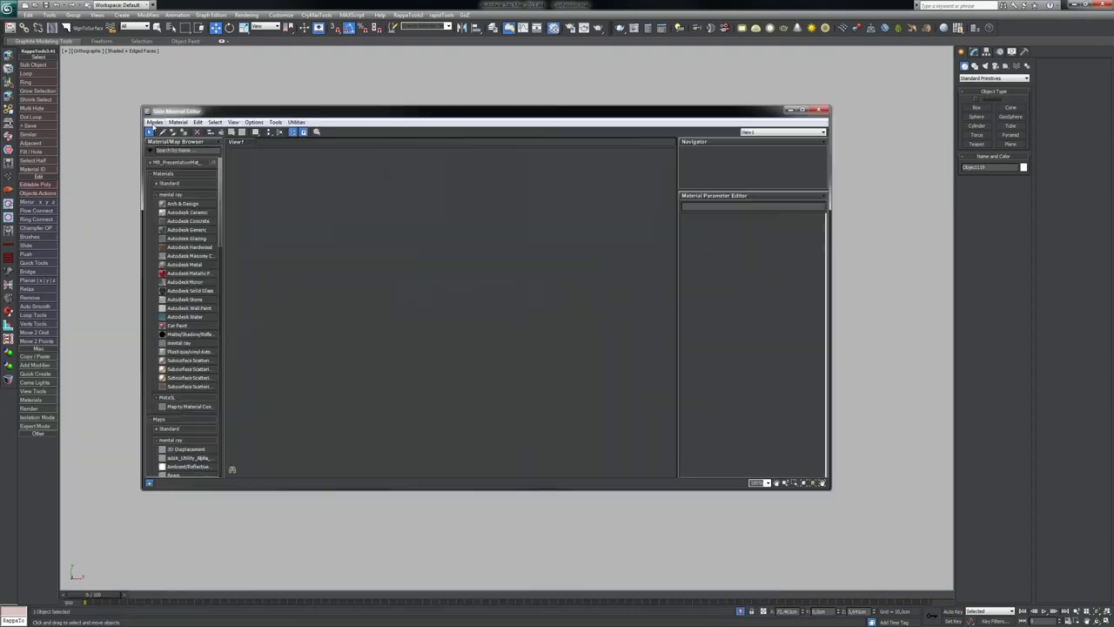
click(154, 122)
click(187, 132)
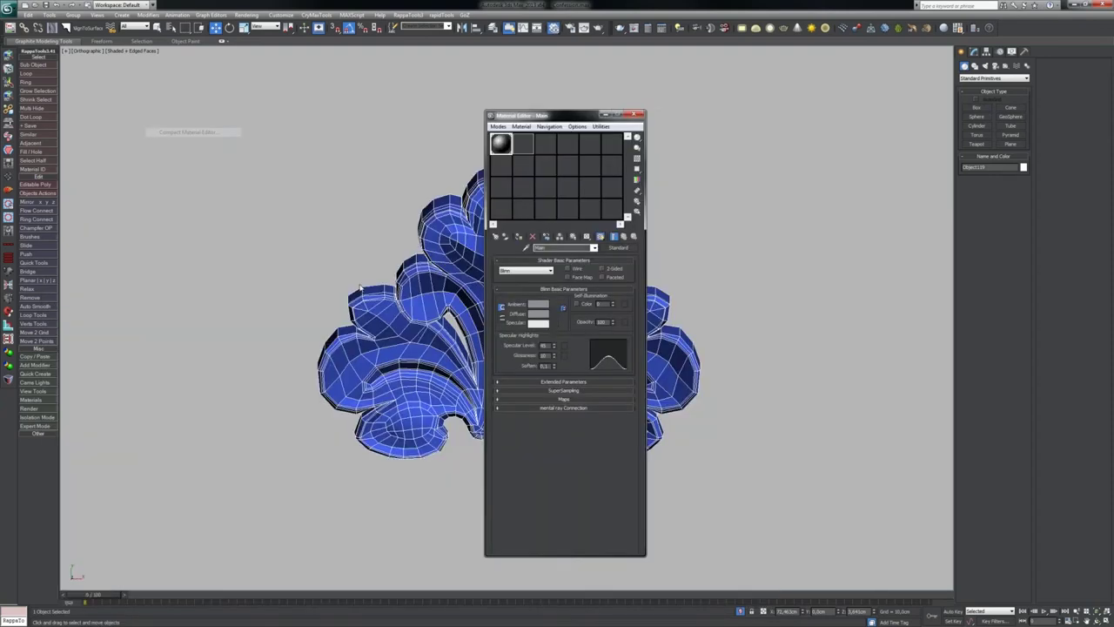
click(519, 236)
click(635, 115)
middle_drag(676, 255, 665, 254)
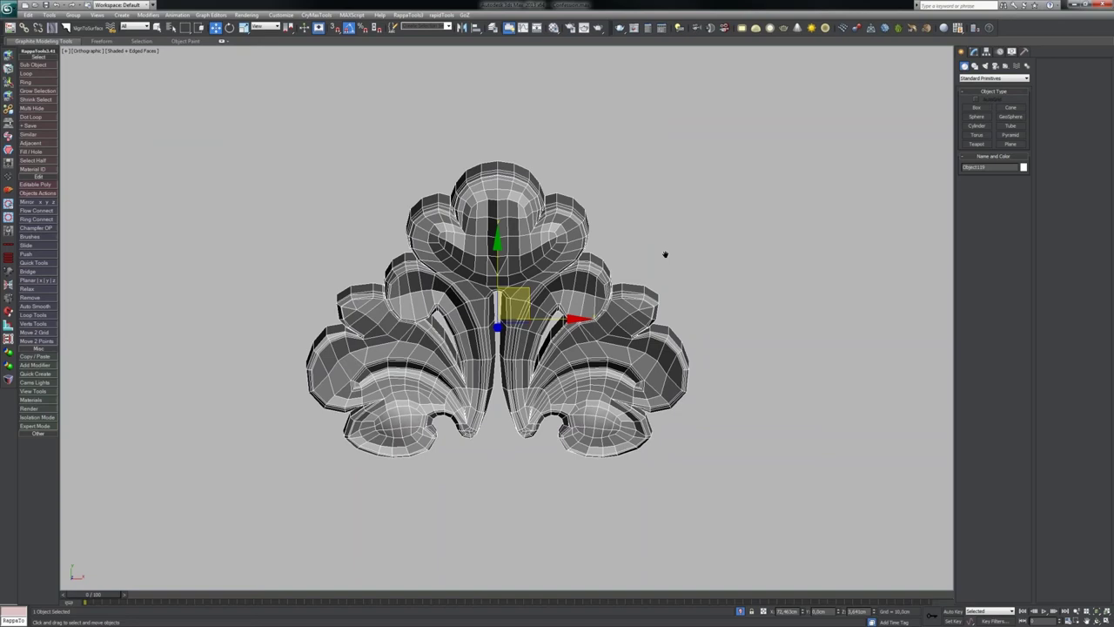
Step: Frame the isolated leaf ornament in the Top view to examine its topology
key(f)
key(z)
key(t)
key(z)
middle_drag(609, 346, 503, 326)
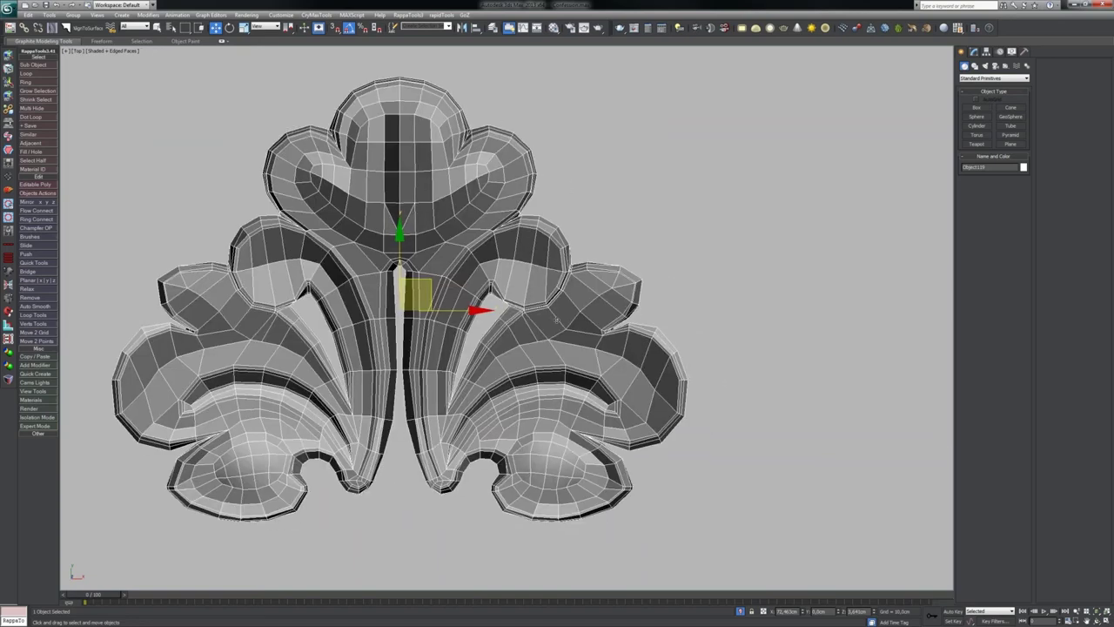
Step: Switch to the web browser and search Google Images for "vase cuivré ornement baroque"
middle_drag(396, 217, 465, 244)
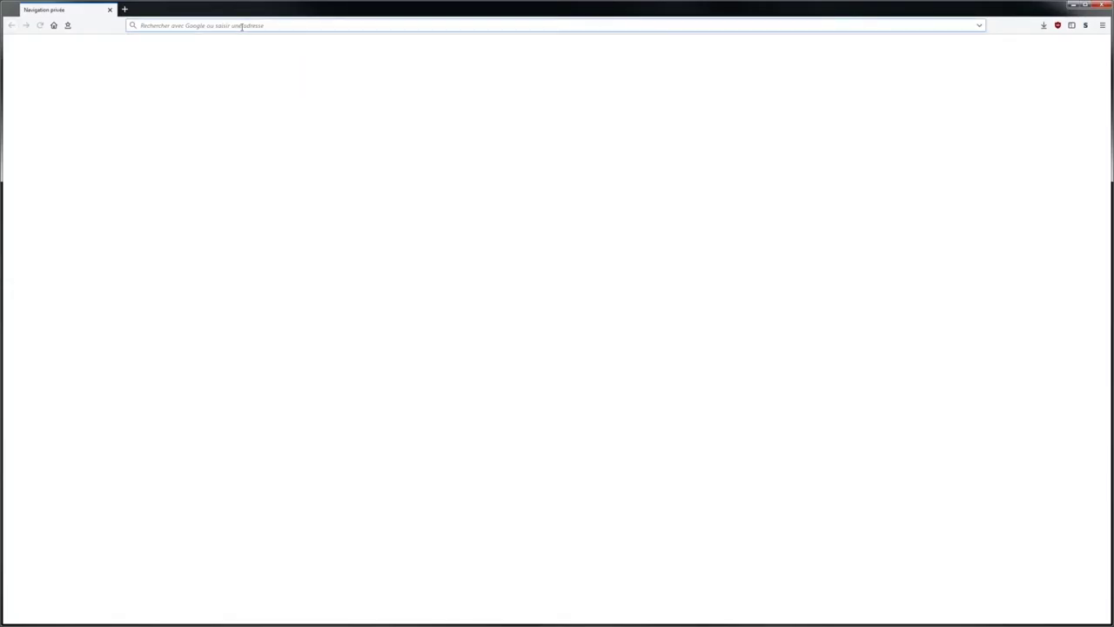
text(vase cuivré ornementer)
key(Return)
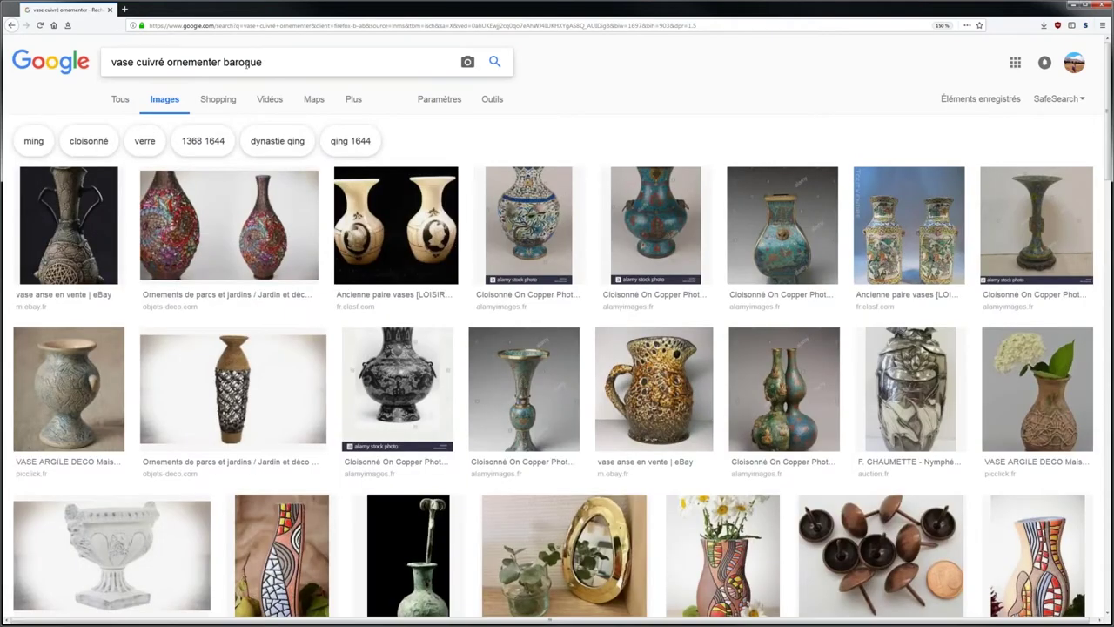
key(Return)
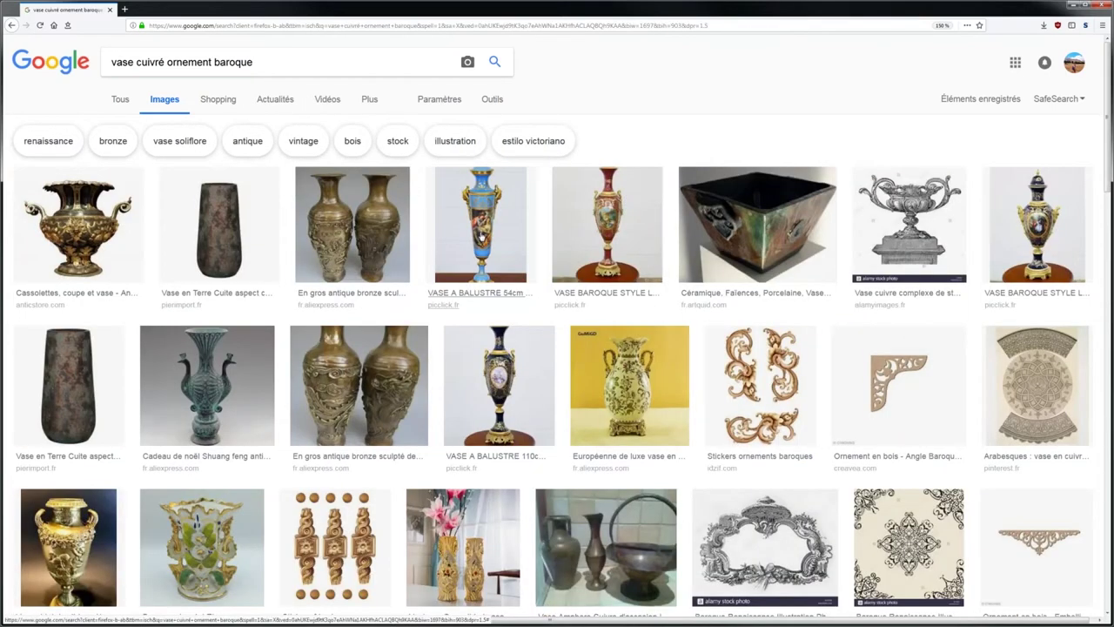
Step: Preview the gilded bronze vase with handles and examine the relief ornaments on the other vases in the enlarged image results
scroll(482, 235, down, 2)
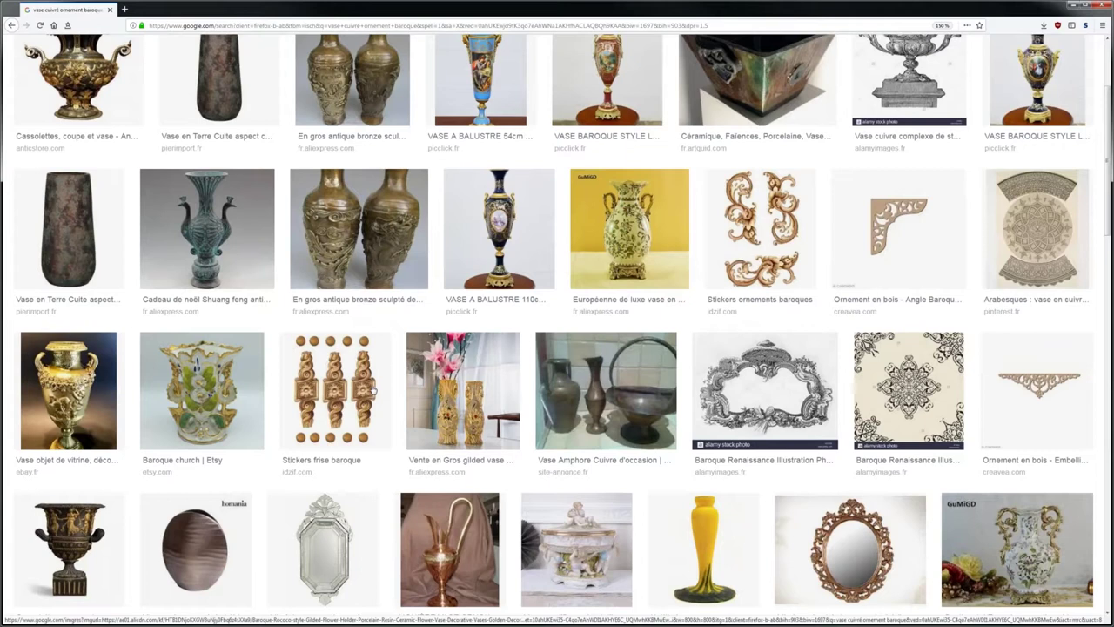
click(70, 391)
ctrl+scroll(314, 328, up, 3)
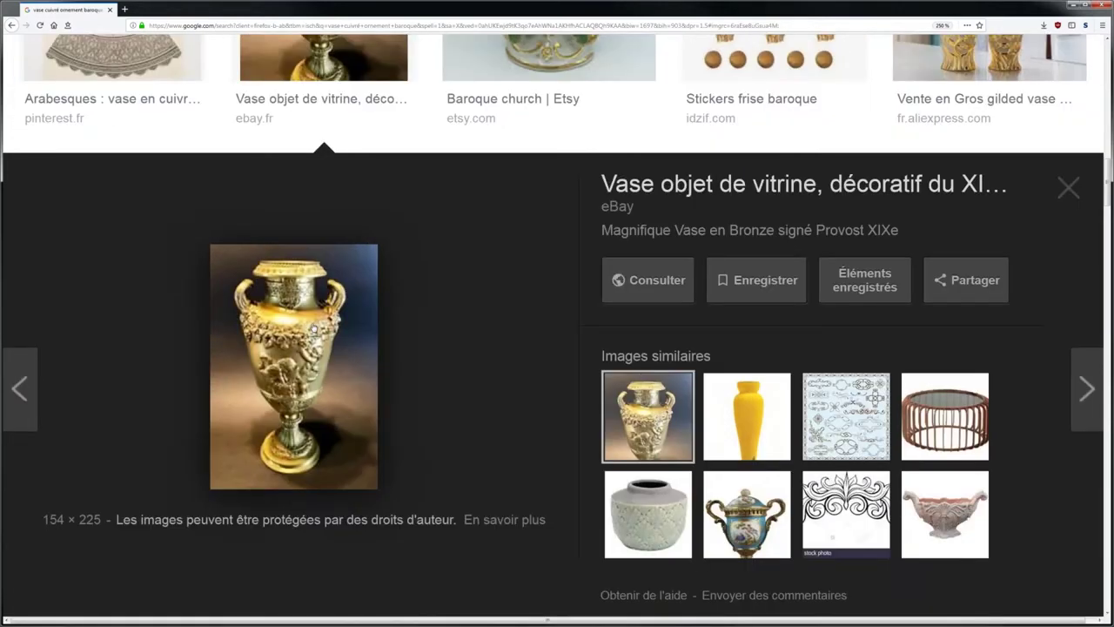
scroll(313, 328, up, 4)
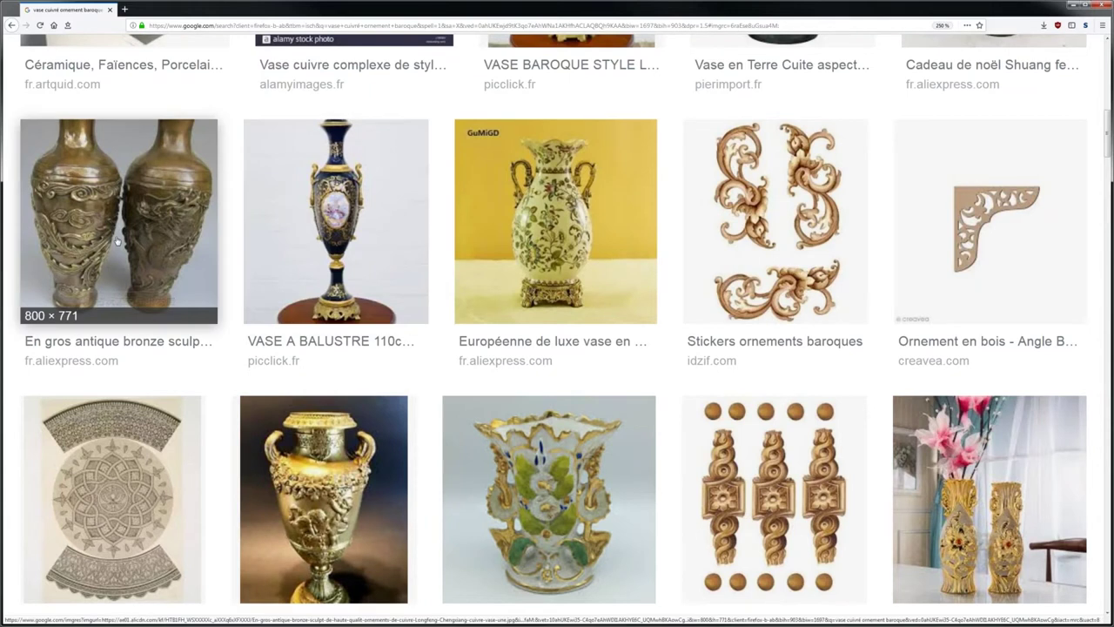
scroll(117, 242, up, 3)
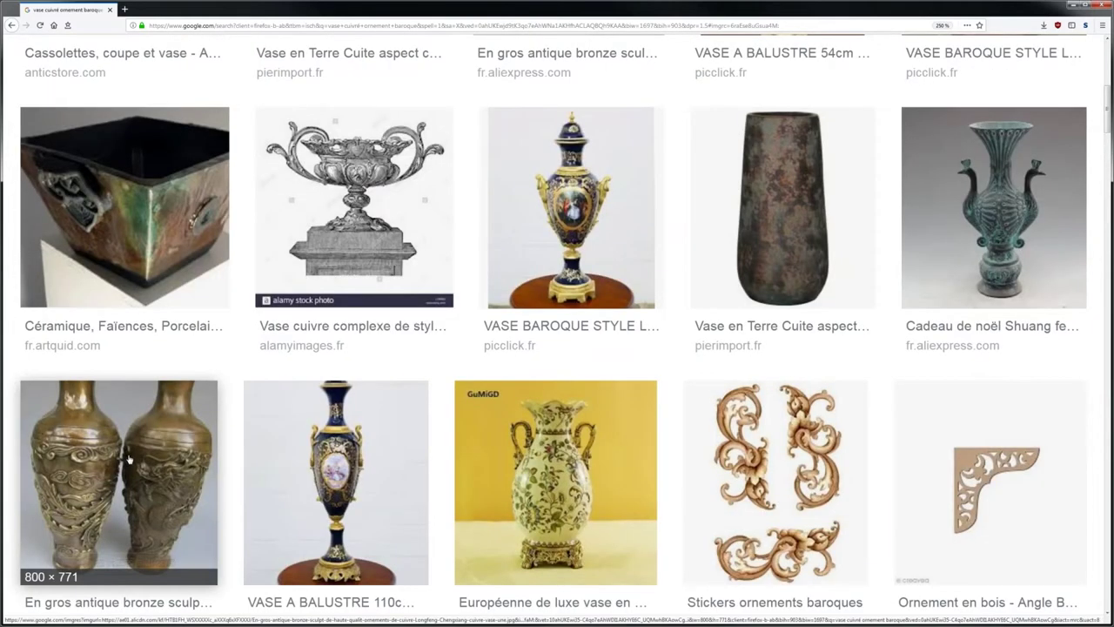
scroll(128, 459, down, 1)
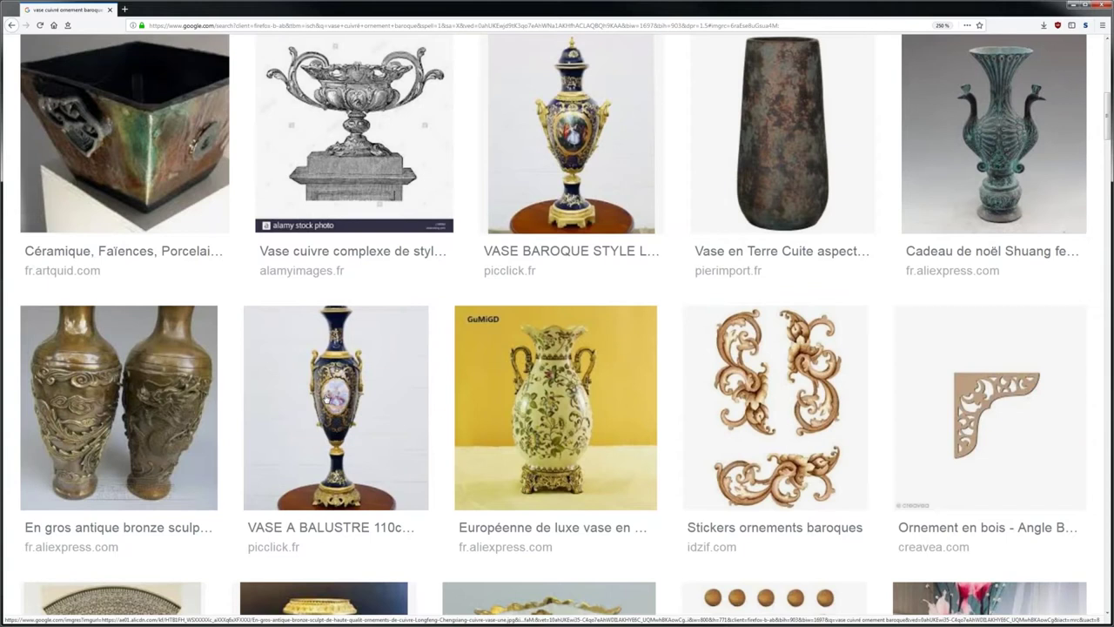
click(555, 407)
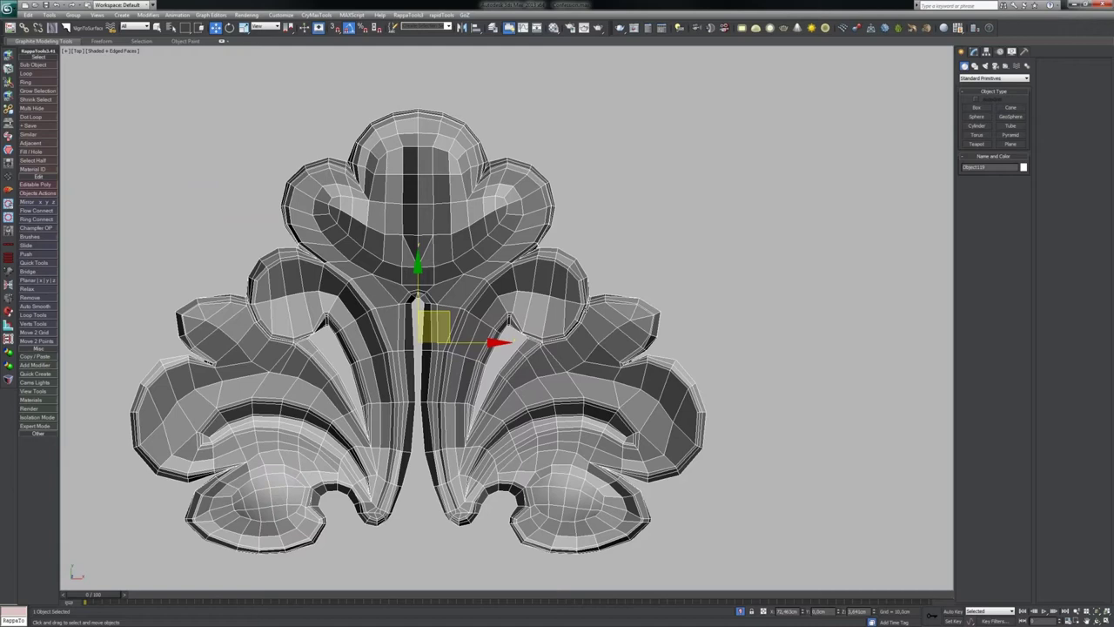
middle_drag(520, 337, 534, 341)
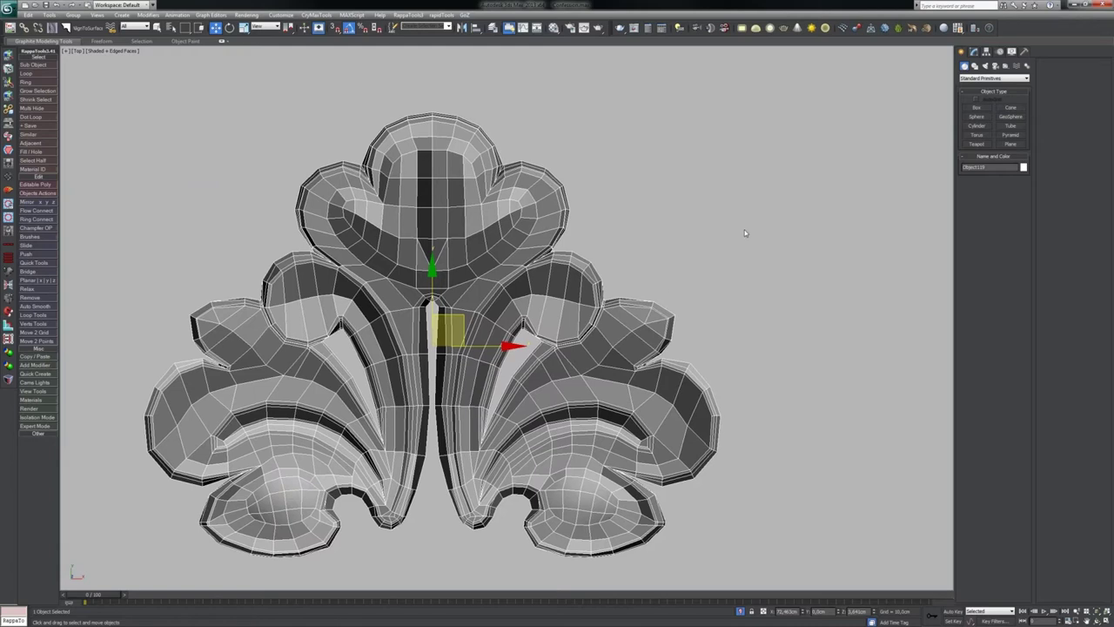
middle_drag(766, 244, 653, 227)
right_click(712, 203)
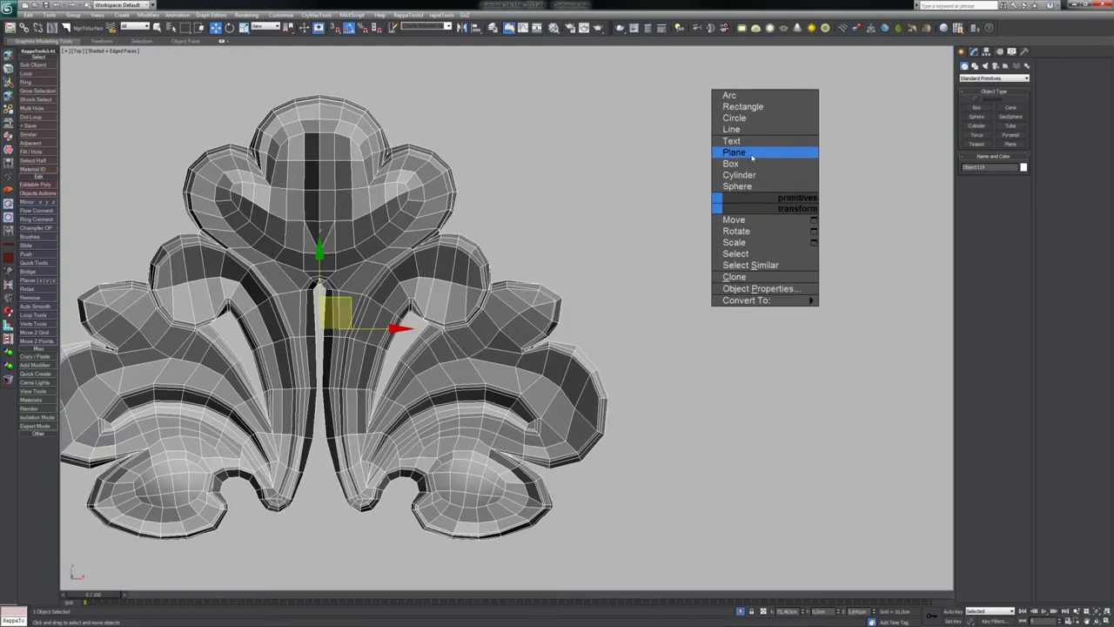
click(747, 170)
middle_drag(791, 308, 632, 296)
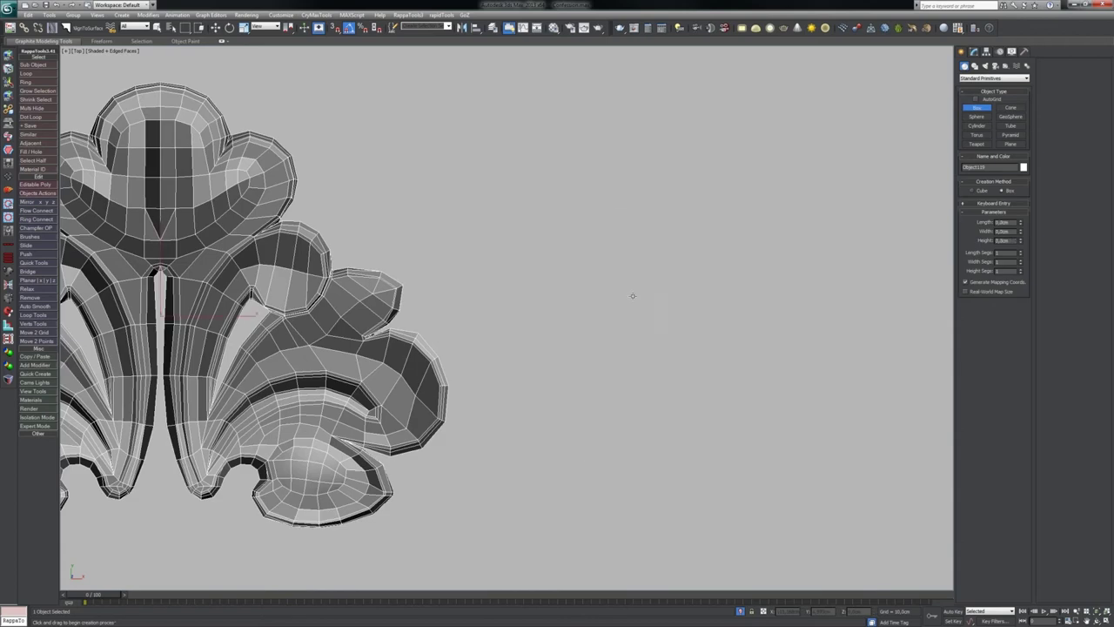
ctrl+drag(599, 242, 629, 271)
right_click(647, 228)
ctrl+drag(601, 219, 644, 262)
right_click(651, 225)
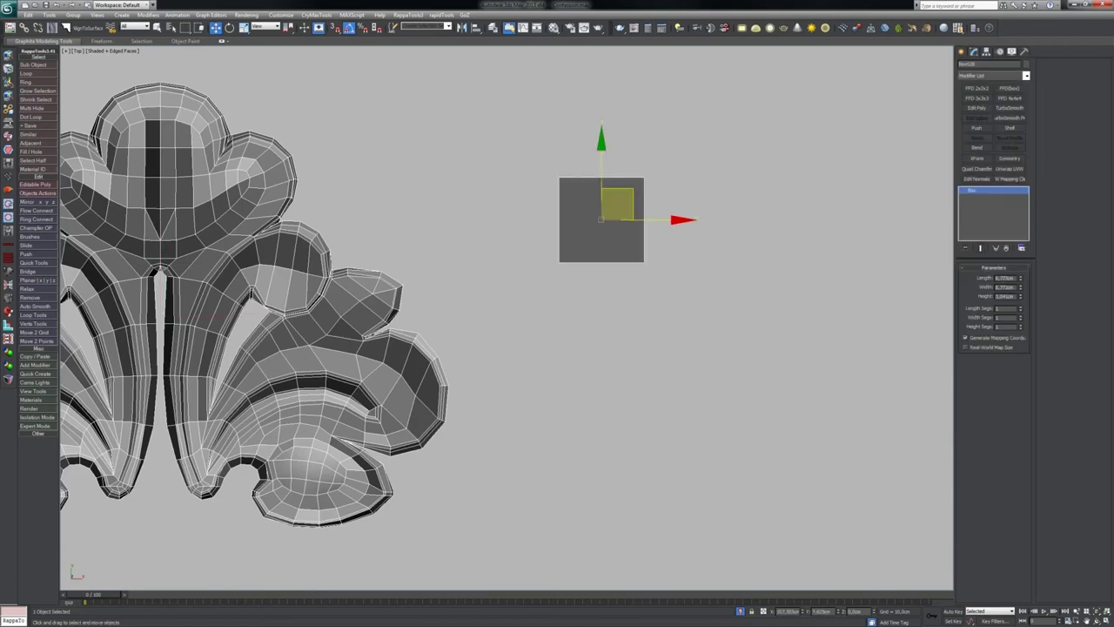
alt+middle_drag(733, 335, 656, 309)
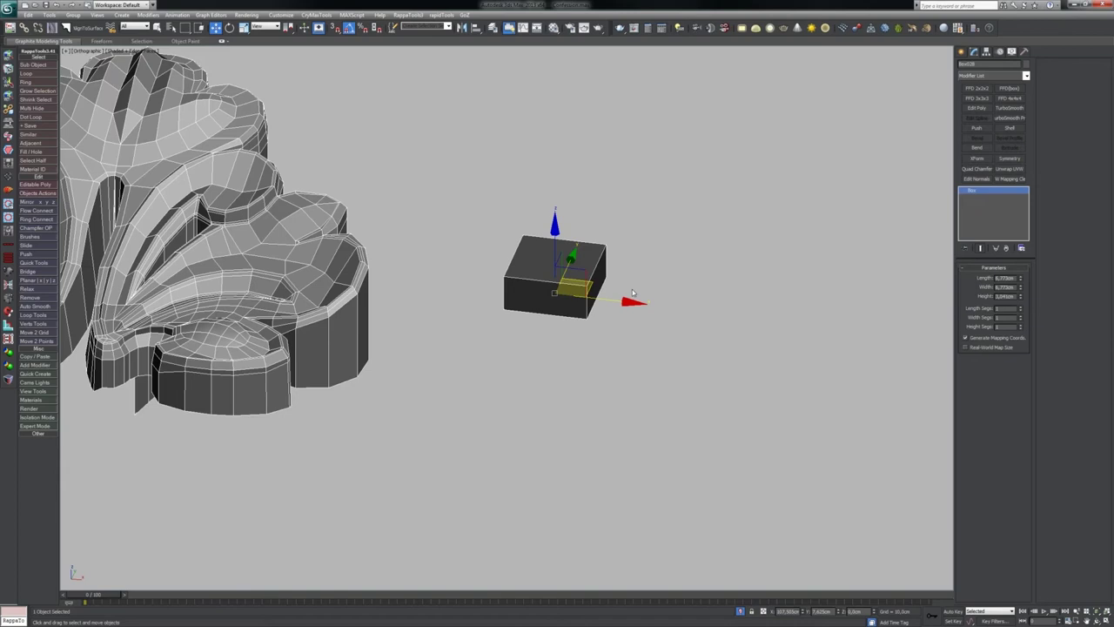
key(Delete)
Step: Create a square-based box about 13 cm wide and 10 cm high in the empty space beside the leaf ornament
ctrl+right_click(594, 279)
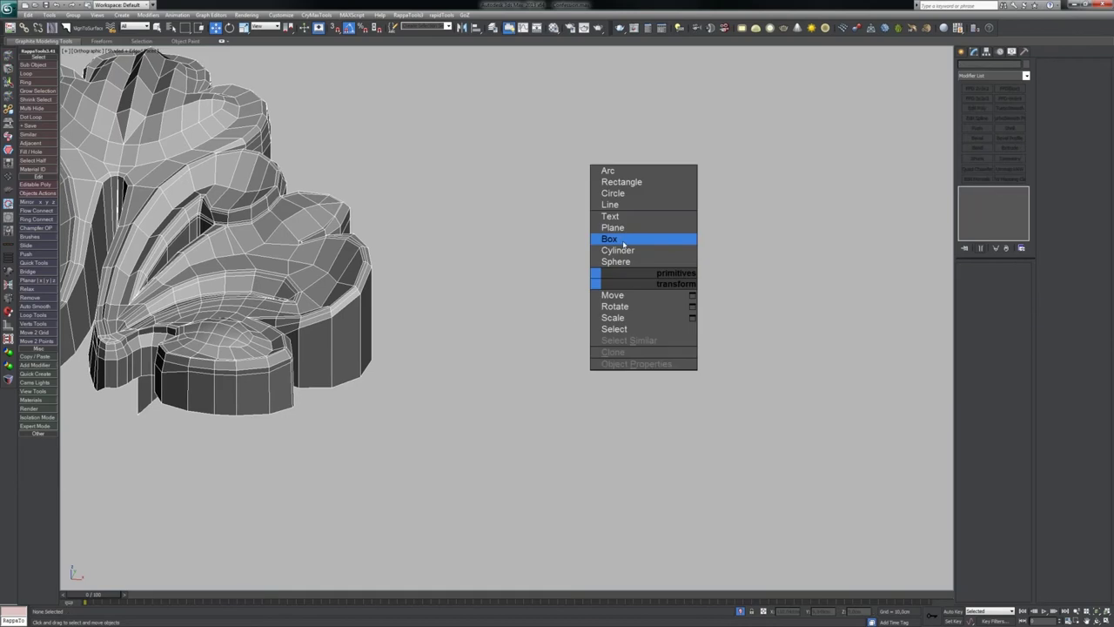
click(623, 243)
ctrl+drag(543, 243, 635, 328)
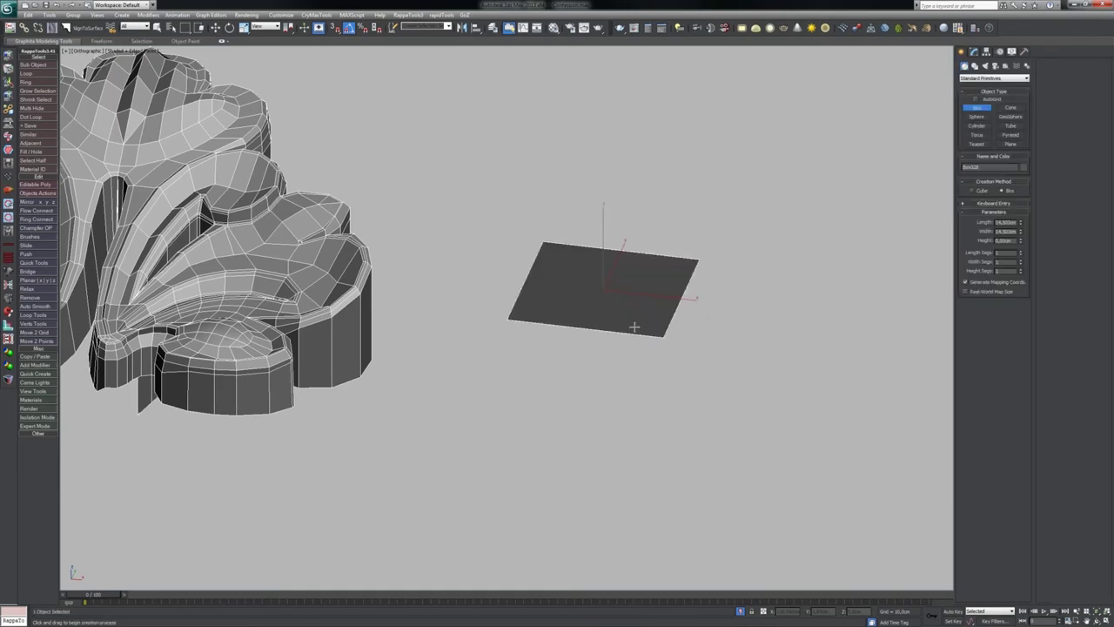
click(635, 216)
key(w)
click(974, 53)
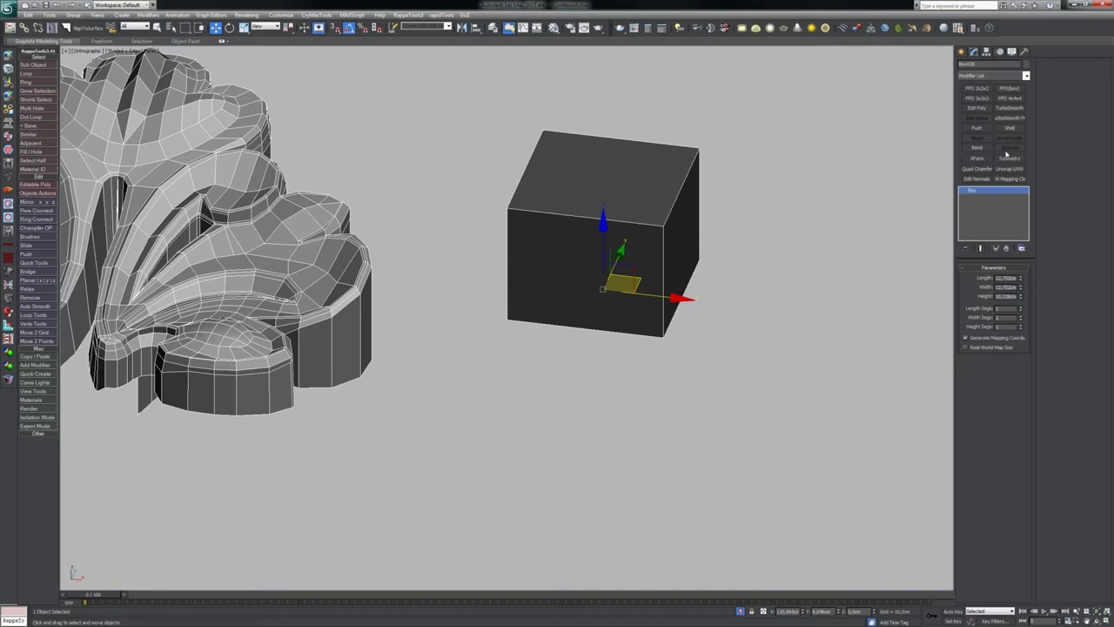
Step: Set the box's length, width and height to 10 cm each
double_click(1006, 279)
text(10)
key(Tab)
text(10)
key(Tab)
text(10)
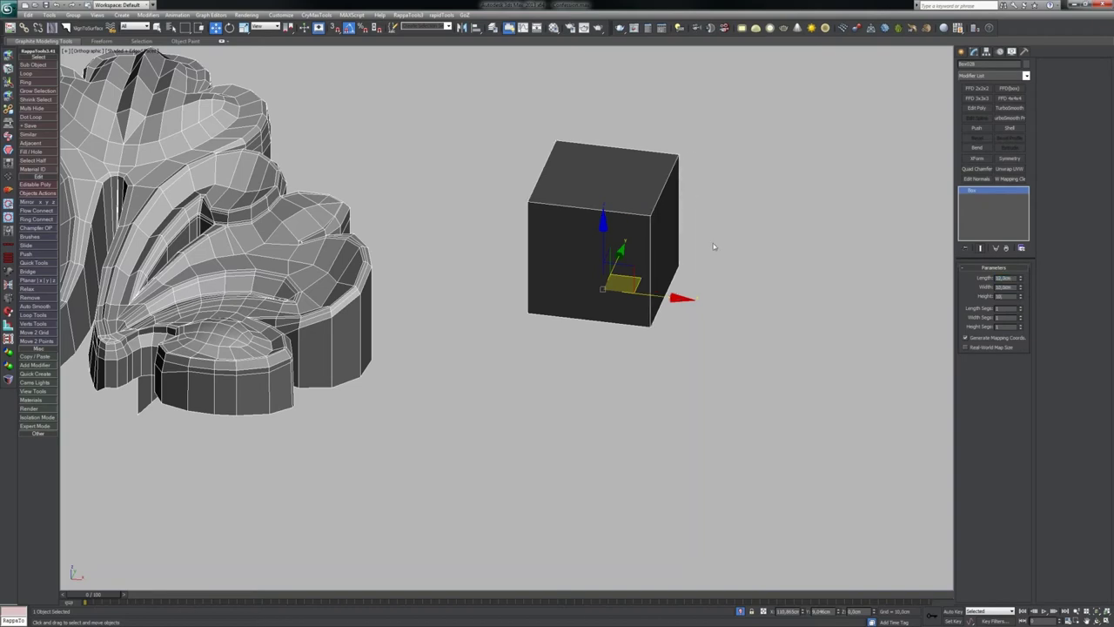
middle_drag(713, 246, 713, 260)
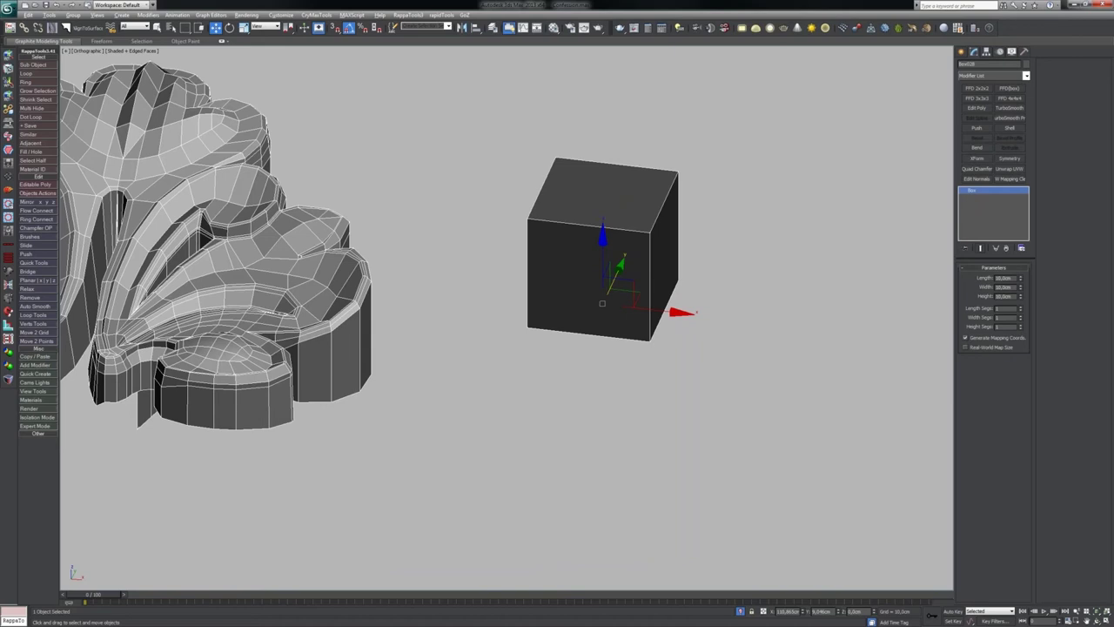
Step: Convert the cube to an editable poly with a TurboSmooth modifier, and isolate it from the ornament
key(ctrl+e)
key(ctrl+t)
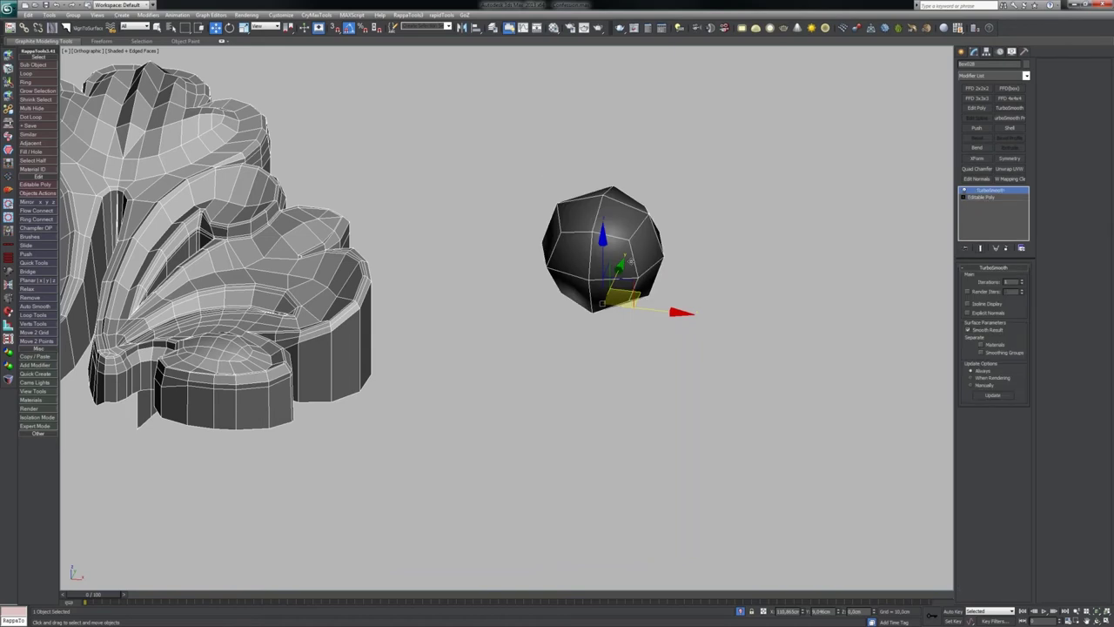
alt+middle_drag(631, 261, 608, 229)
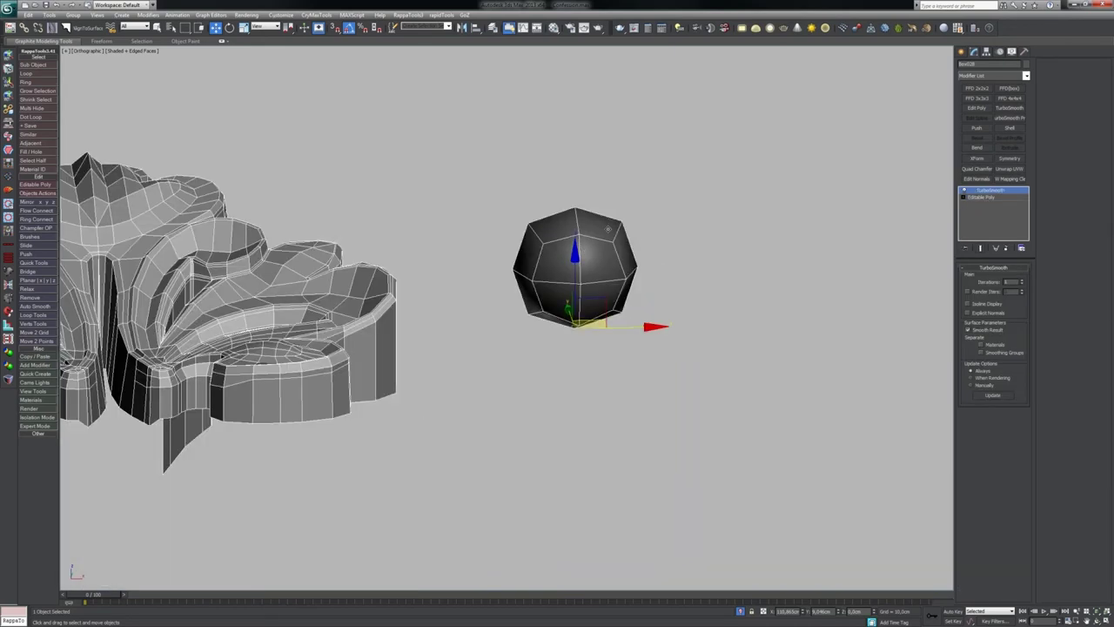
key(alt+q)
drag(551, 308, 643, 311)
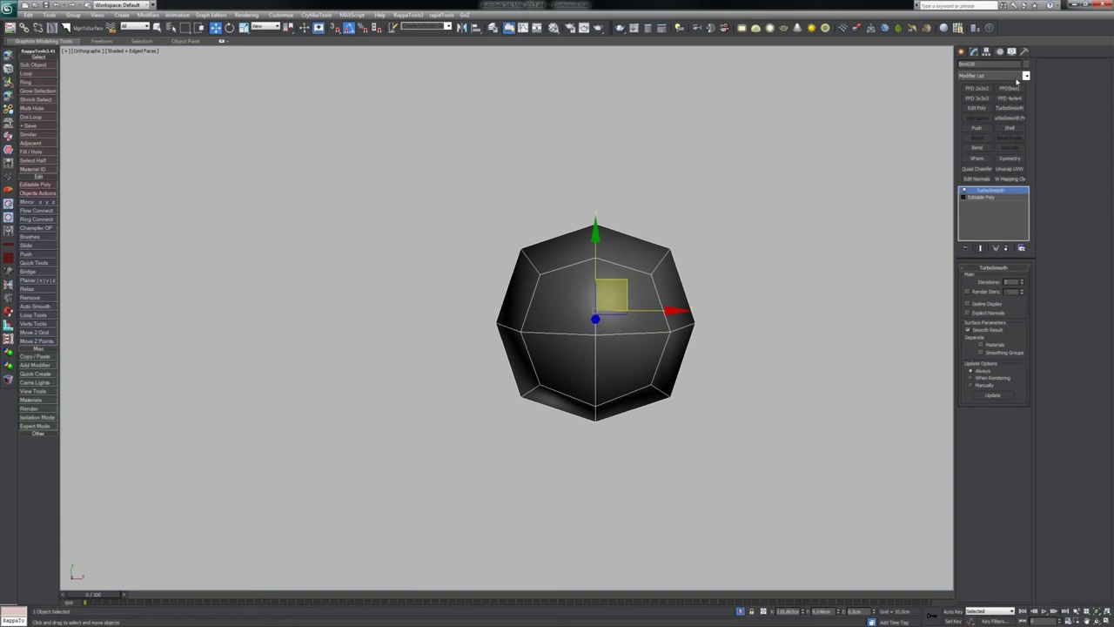
Step: Apply a Spherify modifier above TurboSmooth and inspect the rounded shape from several angles
click(992, 76)
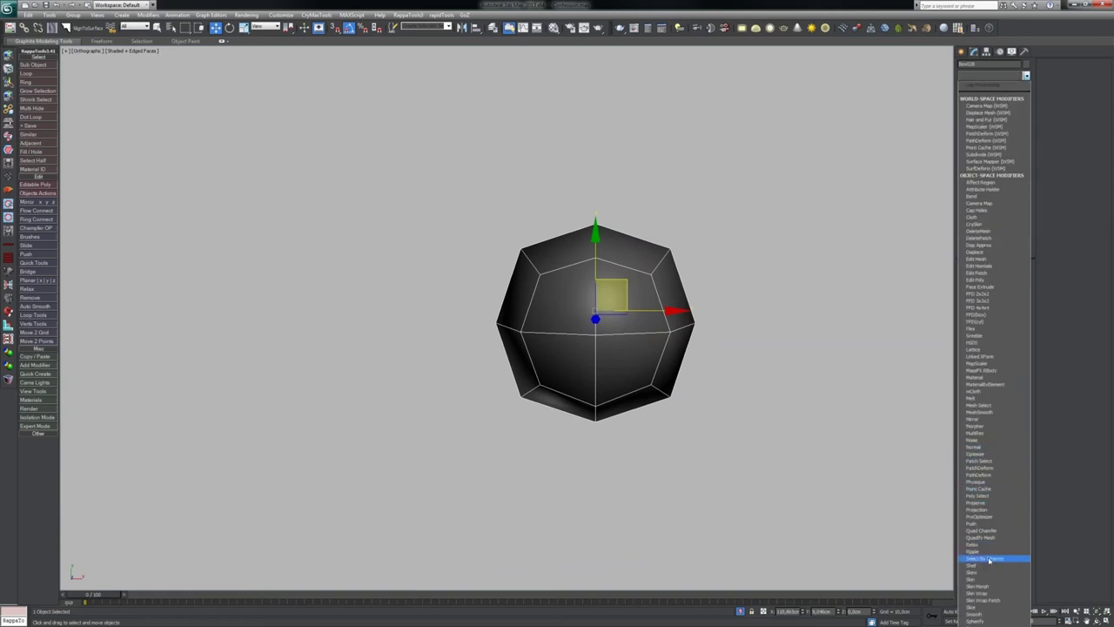
click(975, 621)
middle_drag(660, 269, 614, 315)
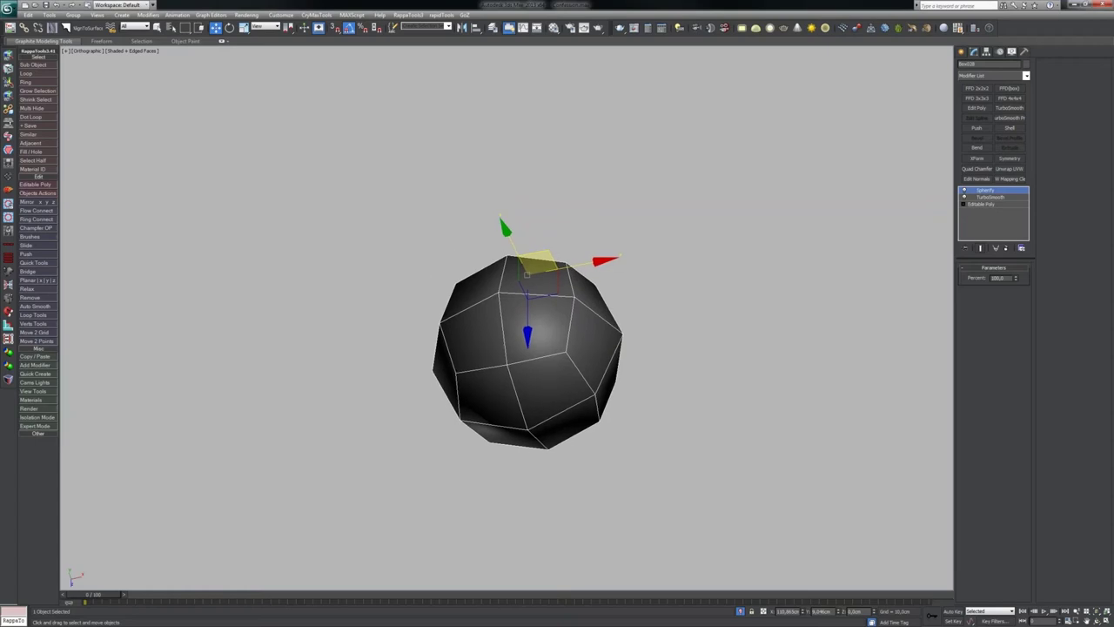
scroll(567, 348, down, 2)
alt+middle_drag(566, 350, 498, 365)
key(f)
key(z)
scroll(525, 386, down, 3)
Step: Turn off the Spherify modifier to compare the shape without it, and delete it from the stack
click(965, 191)
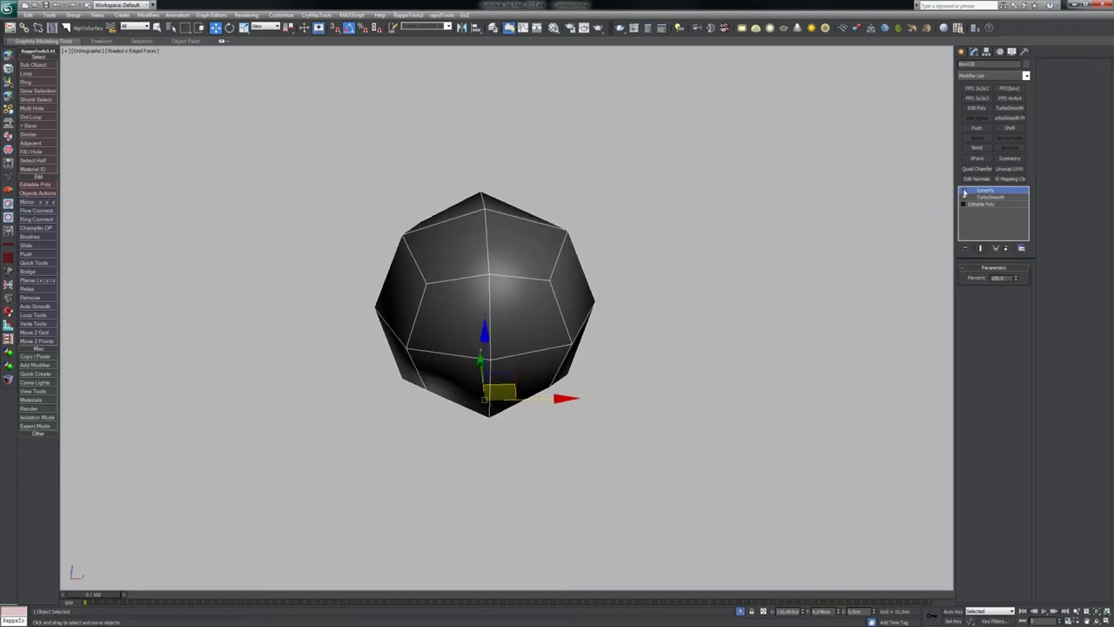
middle_drag(493, 327, 506, 357)
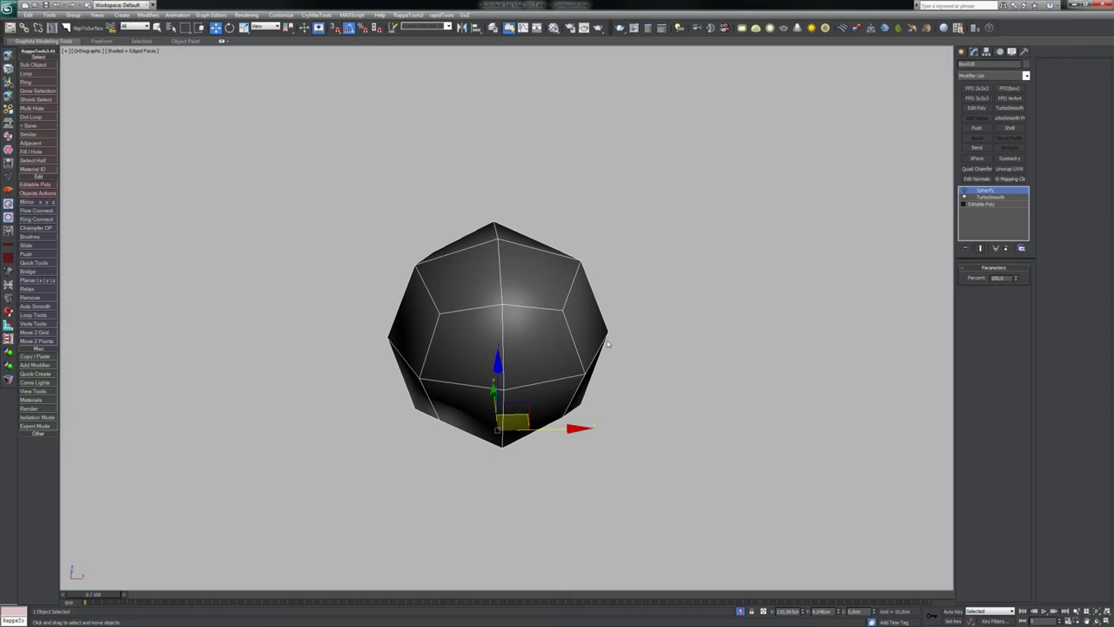
middle_drag(568, 338, 517, 338)
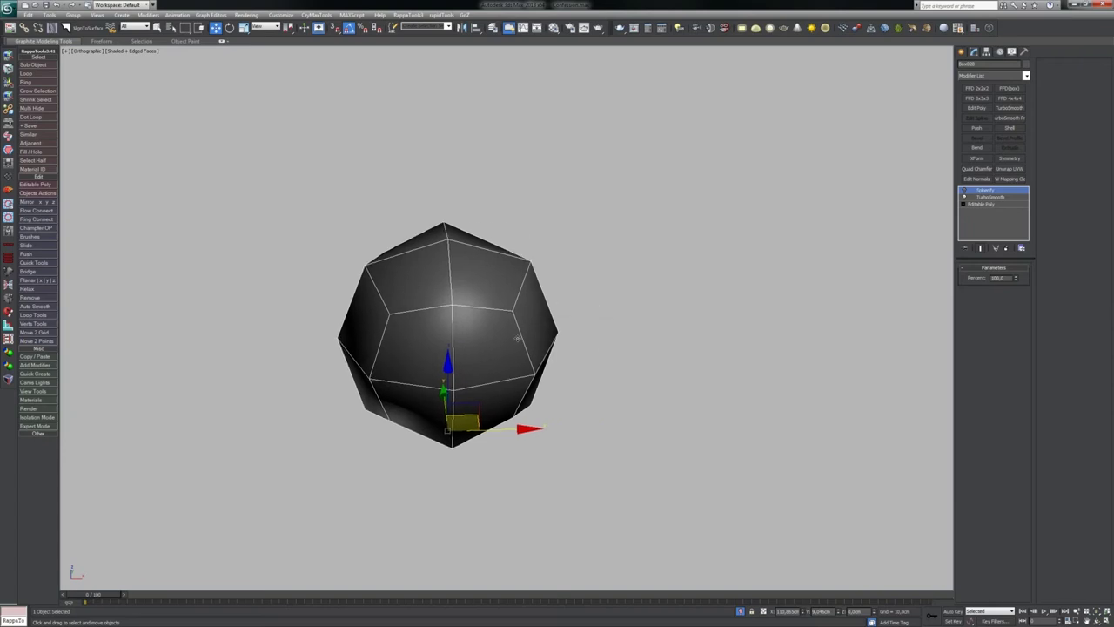
scroll(517, 339, down, 5)
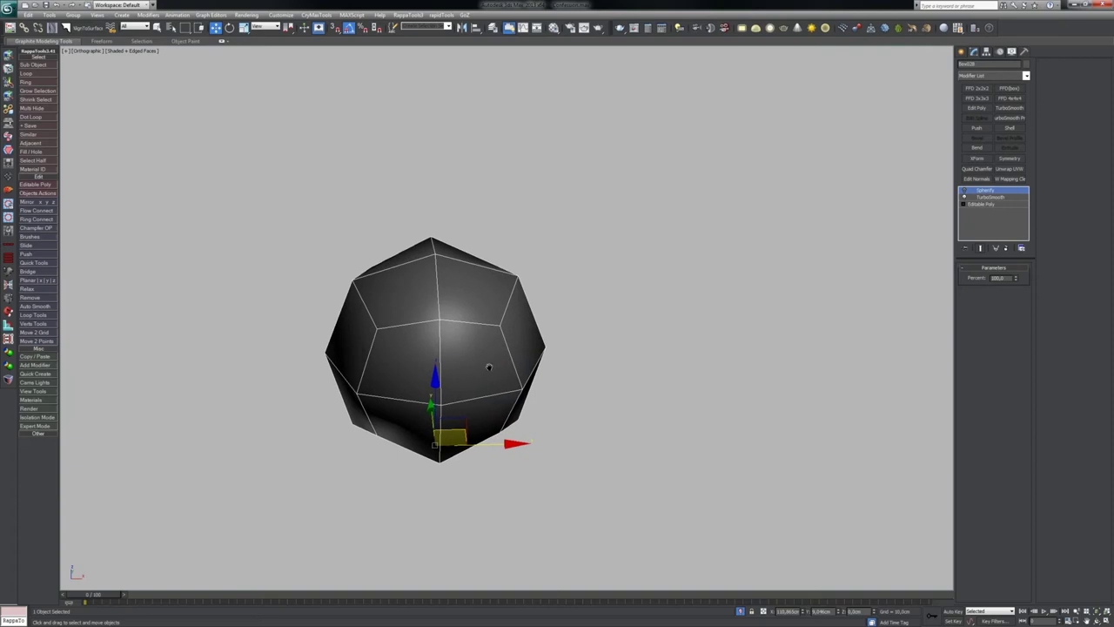
right_click(1003, 191)
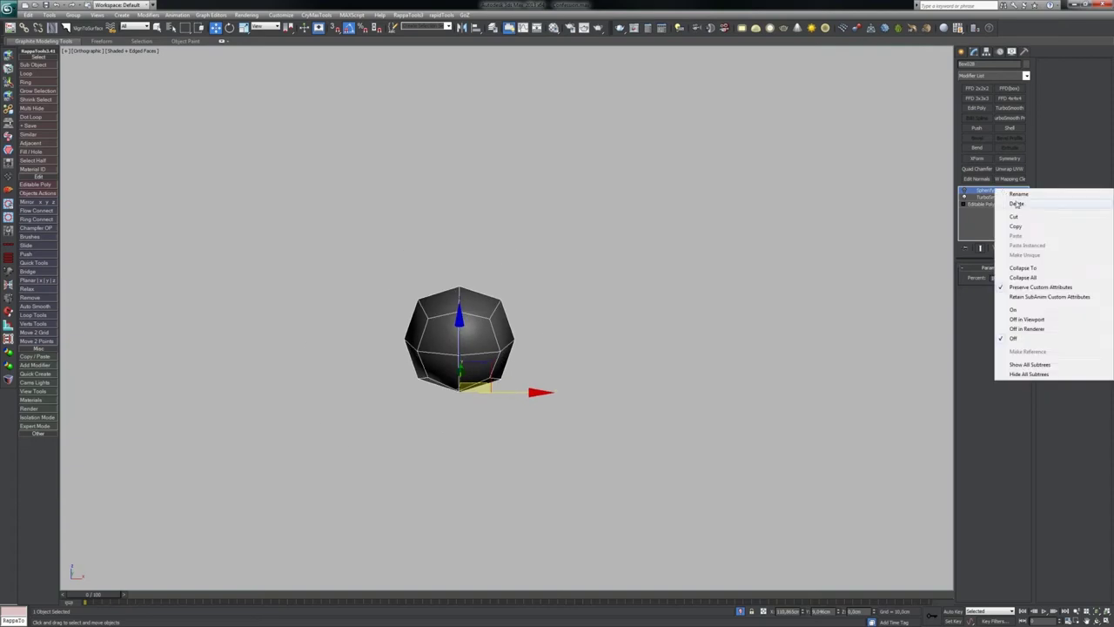
click(1018, 202)
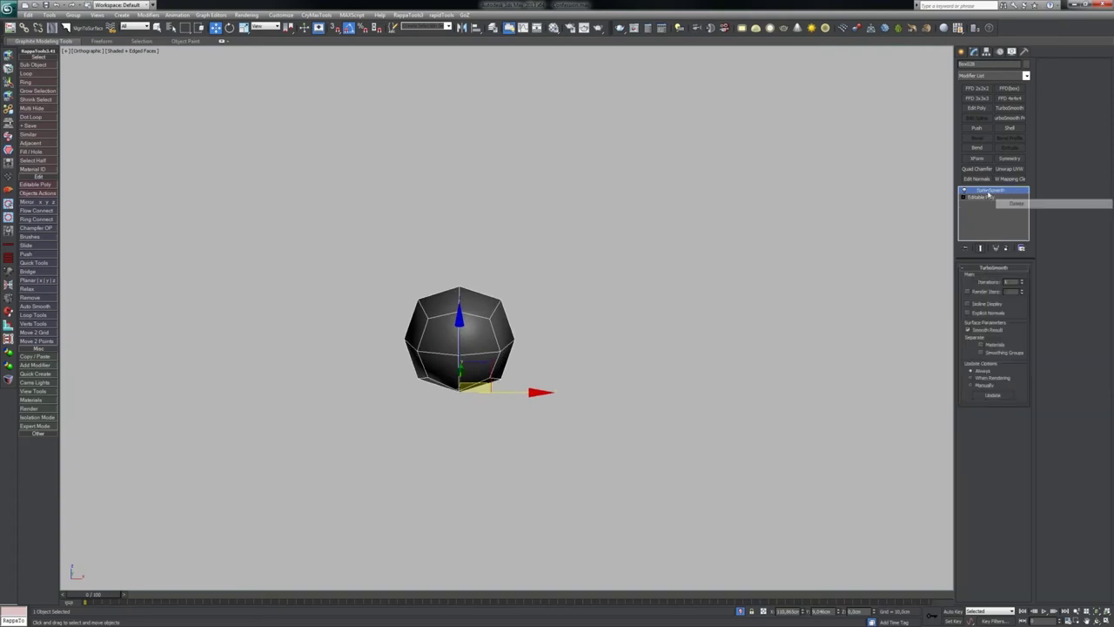
Step: Turn TurboSmooth off to view the underlying editable poly cube, and turn it back on
click(965, 190)
click(983, 199)
alt+middle_drag(442, 305, 459, 292)
click(979, 191)
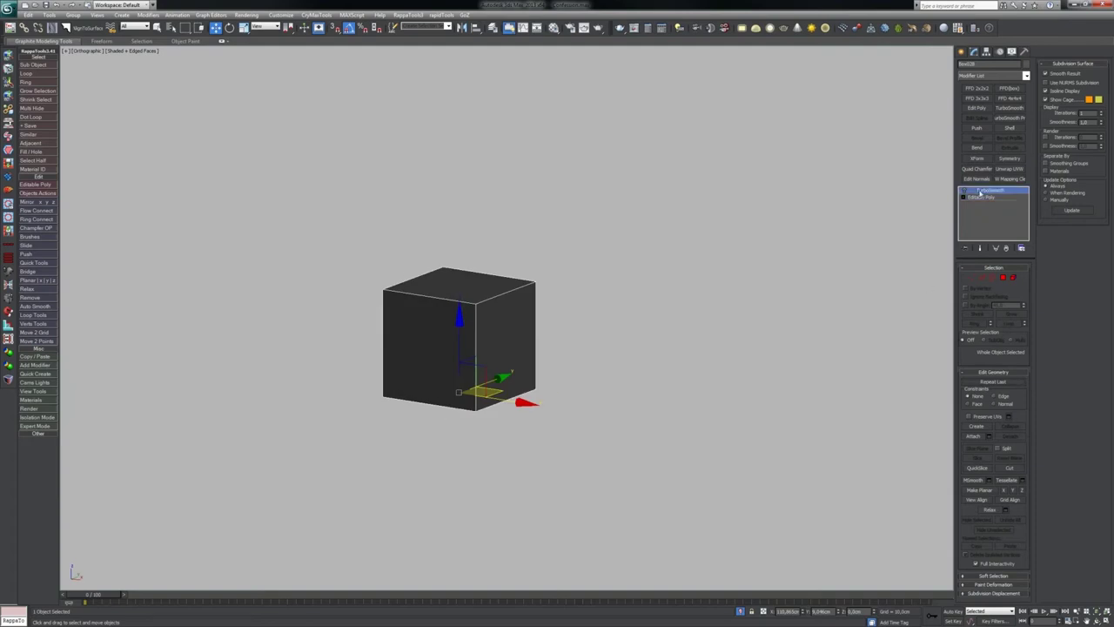
click(965, 190)
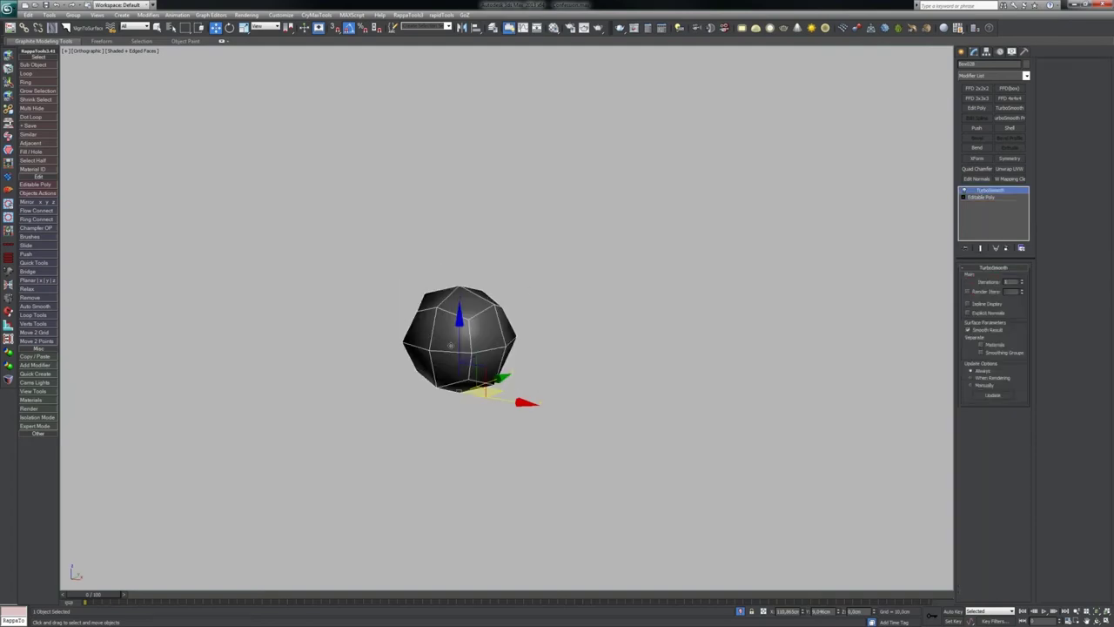
mouse_move(451, 346)
alt+middle_down()
mouse_move(527, 343)
mouse_move(463, 344)
alt+middle_up()
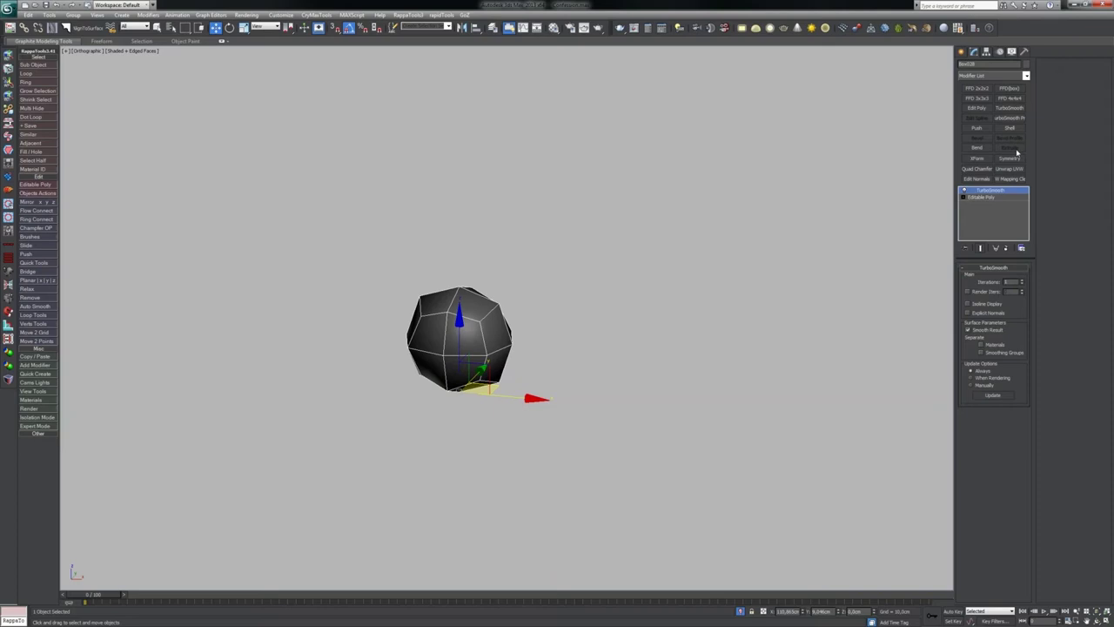
Step: Add a Spherify modifier above TurboSmooth on the isolated cube and inspect the resulting sphere
click(1025, 77)
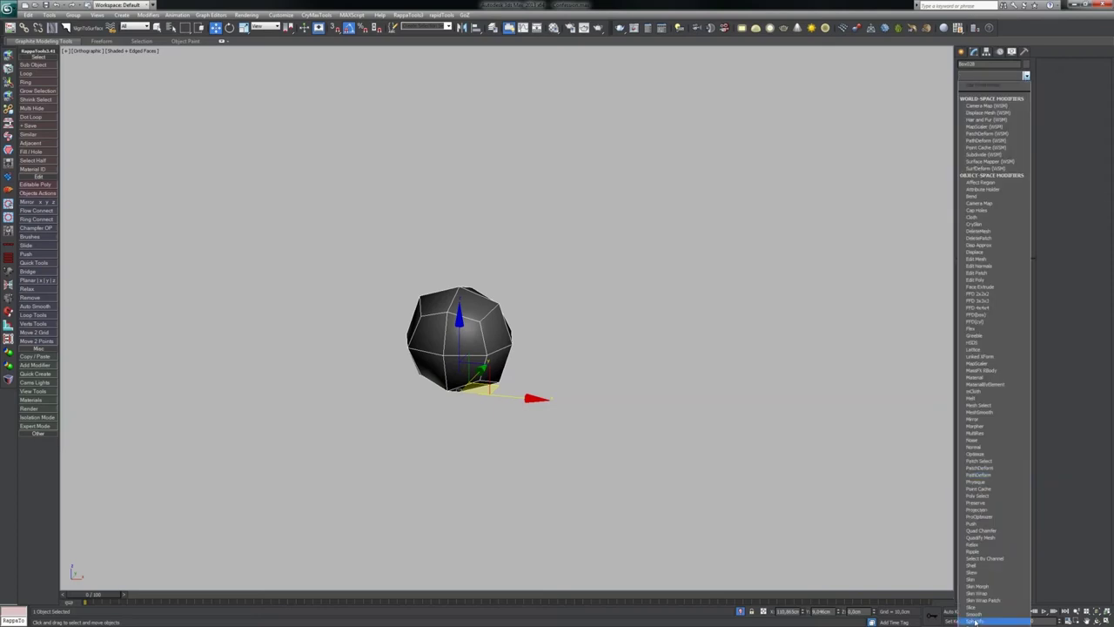
click(976, 621)
middle_drag(463, 322, 495, 333)
scroll(498, 354, up, 5)
middle_drag(613, 328, 532, 303)
scroll(533, 302, down, 5)
Step: Draw a standard sphere beside the spherified cube and add a TurboSmooth modifier to it
right_click(527, 381)
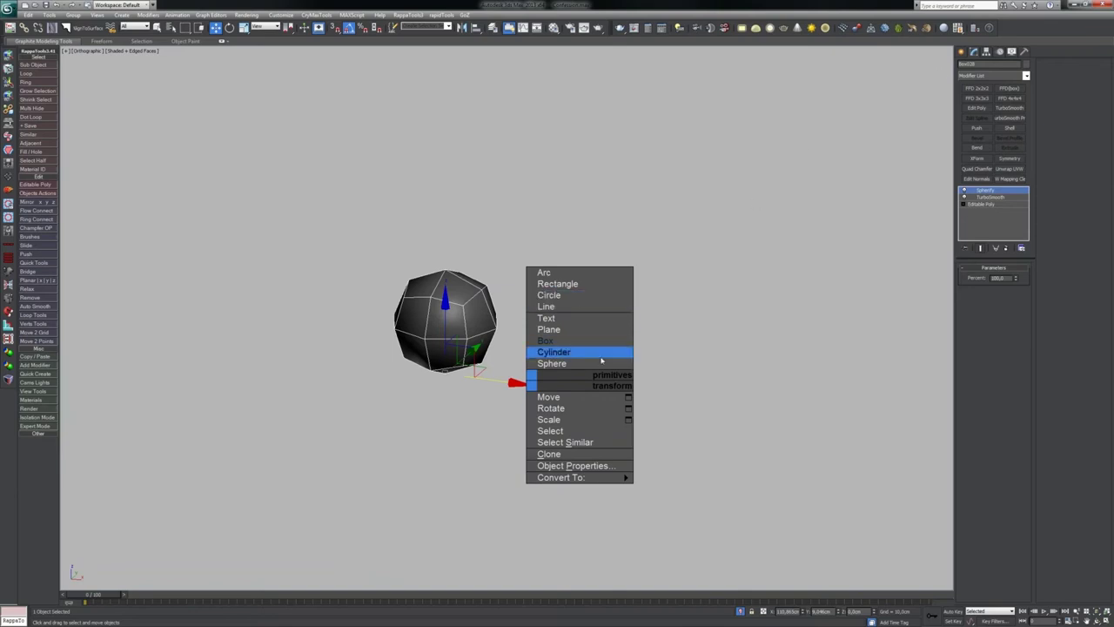
click(568, 366)
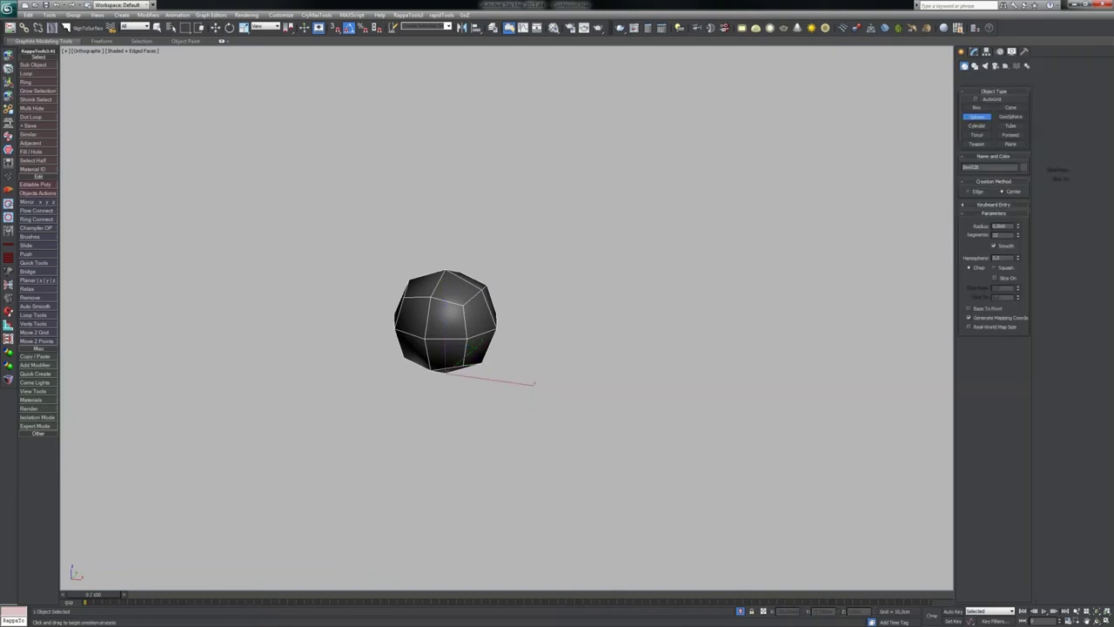
drag(560, 382, 576, 411)
right_click(576, 412)
alt+middle_drag(576, 411, 611, 409)
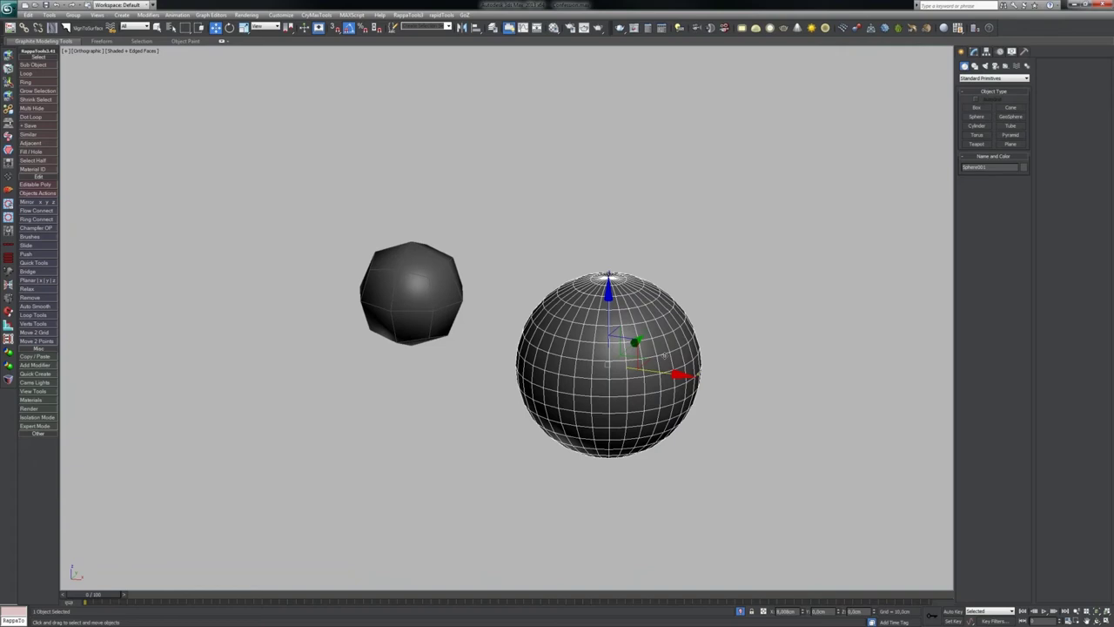
click(974, 52)
click(1009, 109)
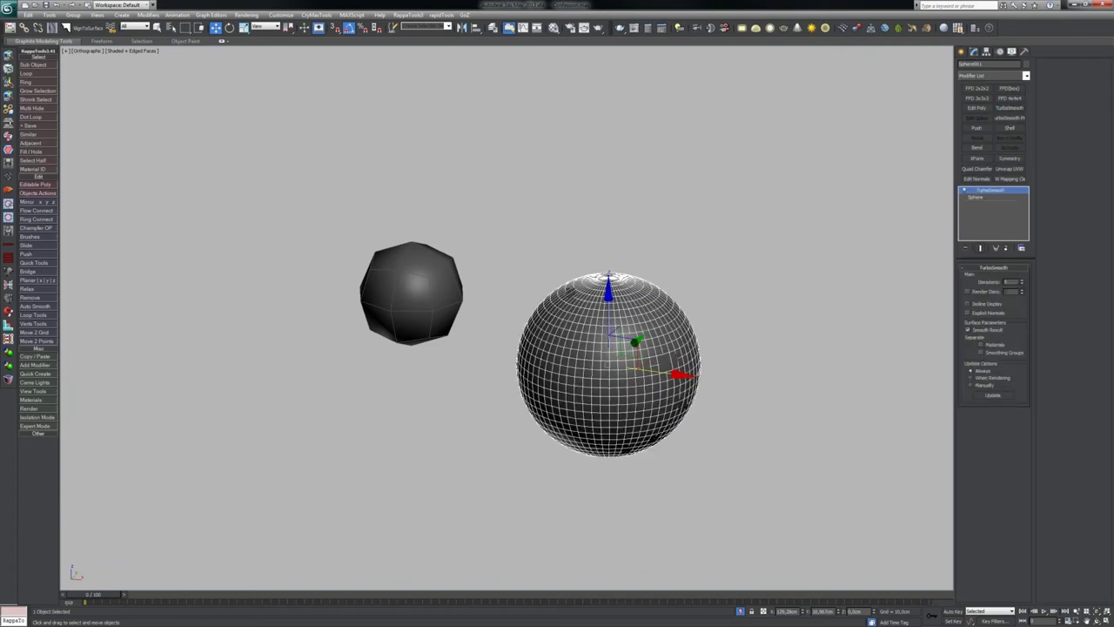
Step: Hide the edge display, inspect the standard sphere's shading around its pole, and change the TurboSmooth iterations
scroll(594, 378, up, 4)
key(F4)
mouse_move(562, 269)
alt+middle_down()
mouse_move(572, 301)
mouse_move(615, 331)
mouse_move(705, 358)
mouse_move(581, 329)
mouse_move(642, 271)
mouse_move(649, 211)
mouse_move(655, 355)
alt+middle_up()
scroll(607, 336, up, 4)
key(m)
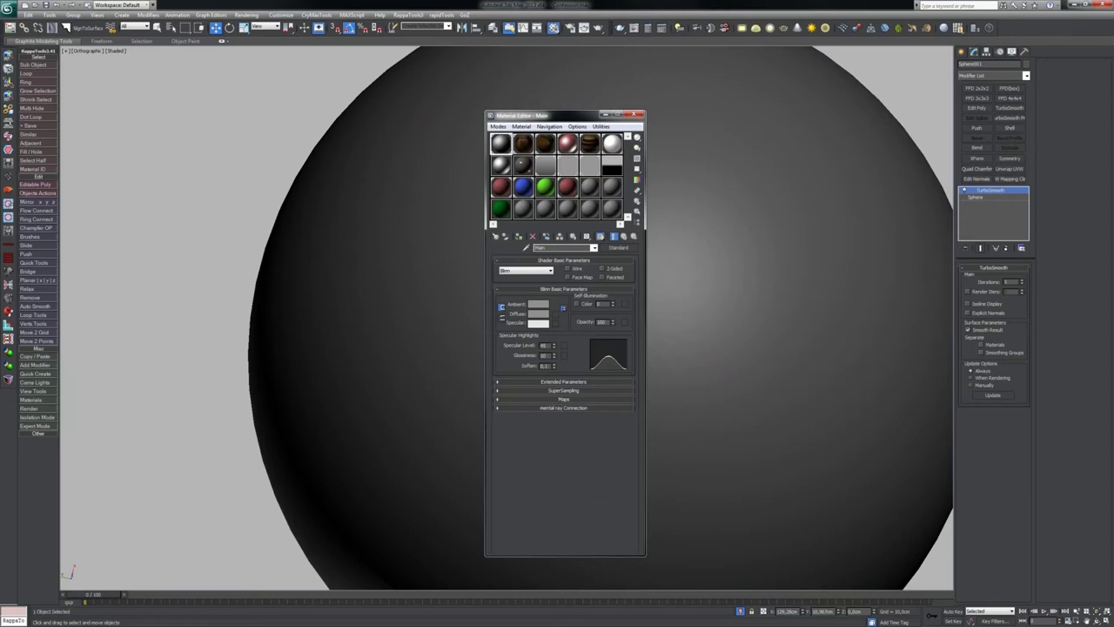
key(m)
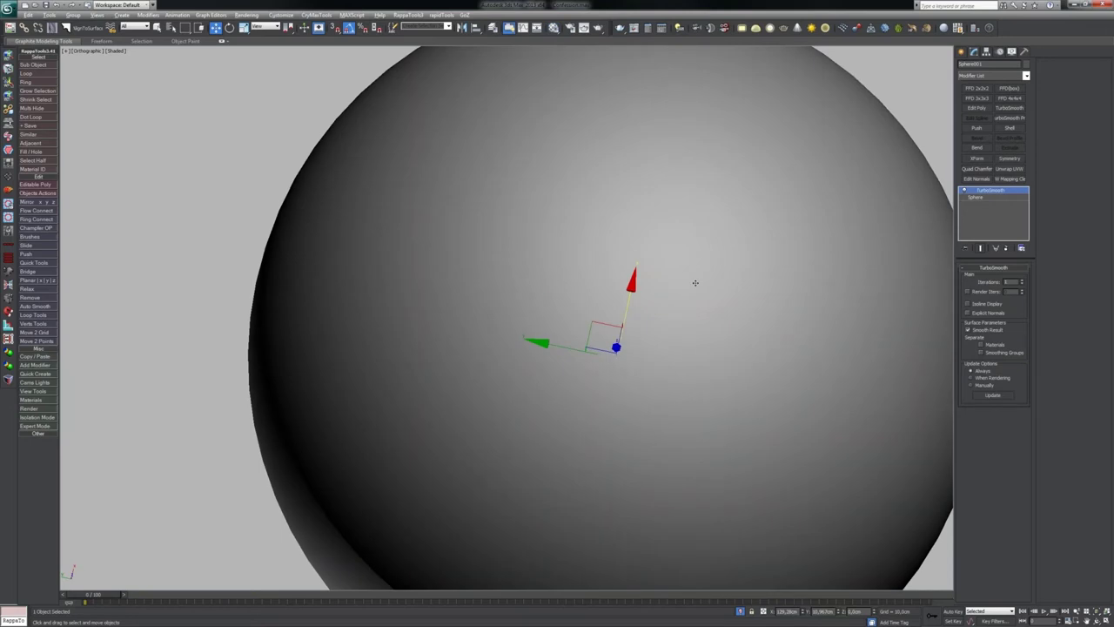
alt+middle_drag(695, 282, 611, 285)
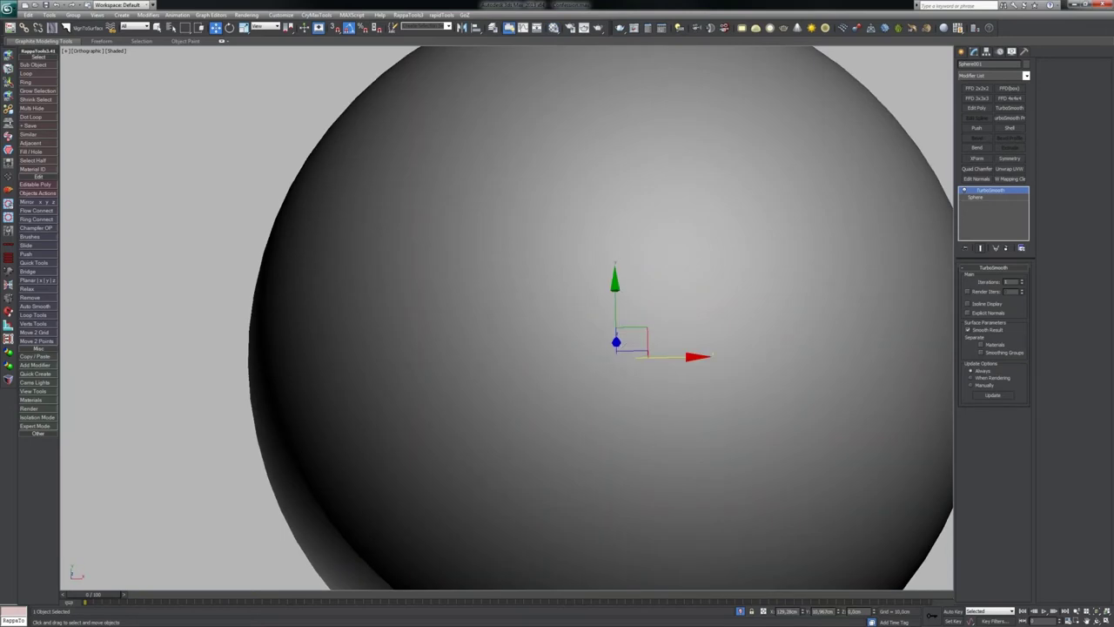
click(1023, 282)
middle_drag(678, 304, 585, 307)
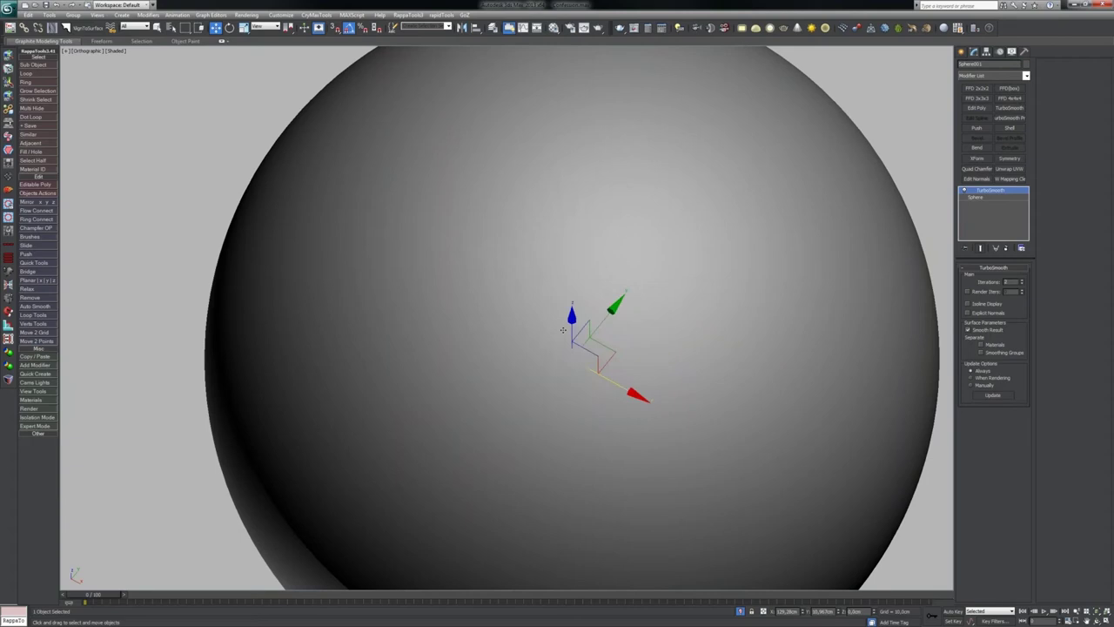
Step: Assign the Main material to the standard sphere, replacing the scene material of the same name
key(m)
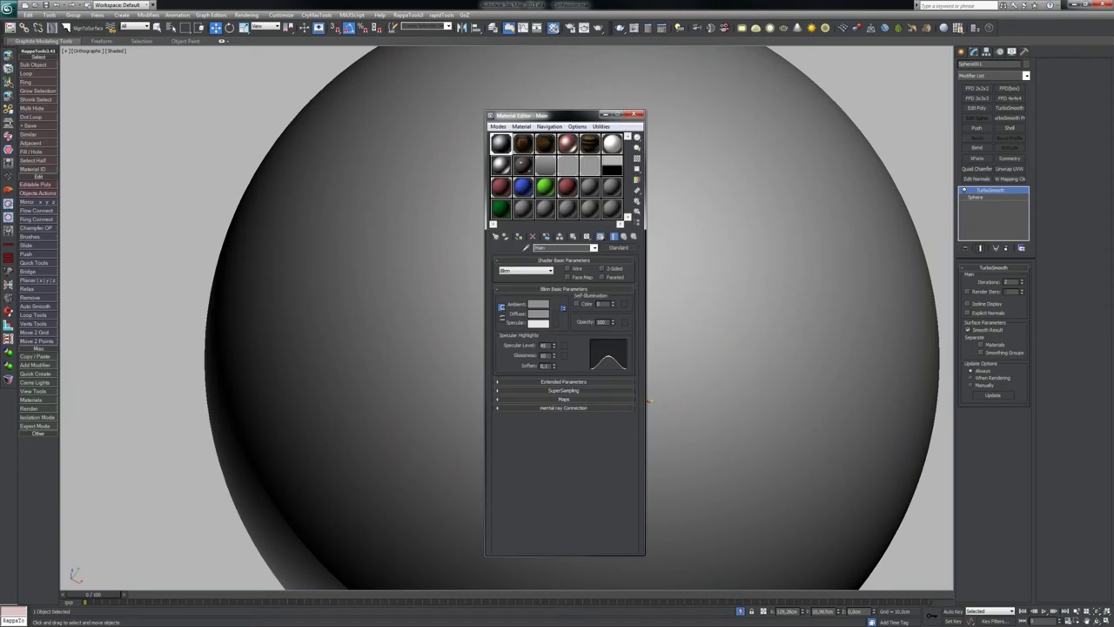
click(519, 237)
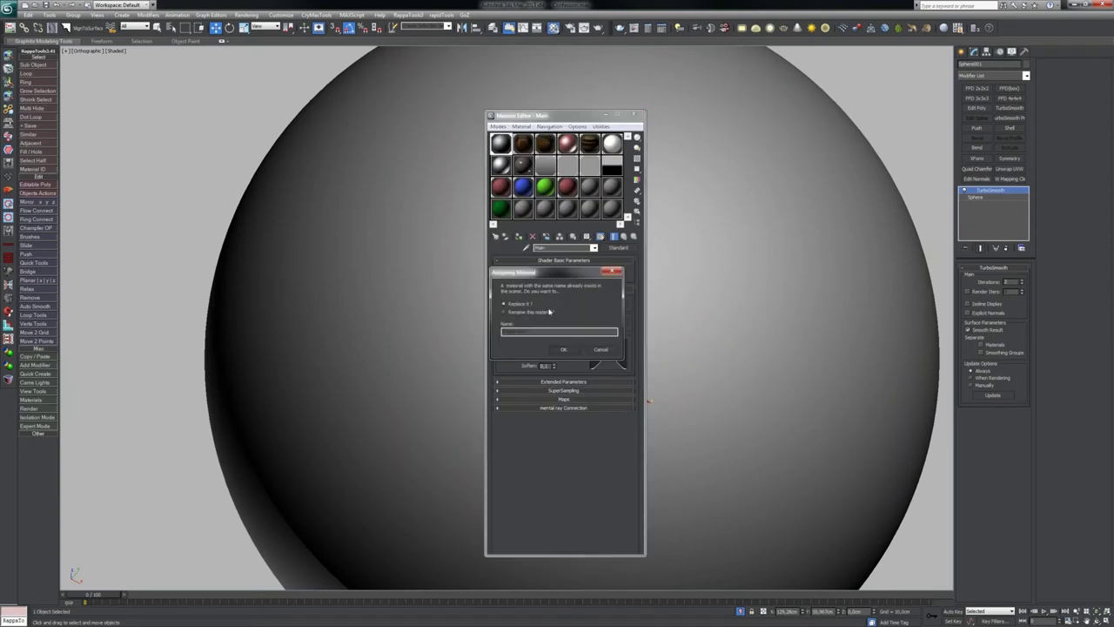
click(564, 349)
key(m)
Step: Lower the segment count of the base sphere beneath TurboSmooth and inspect the surface shading from below
alt+middle_drag(654, 291, 618, 195)
scroll(557, 333, down, 4)
click(990, 198)
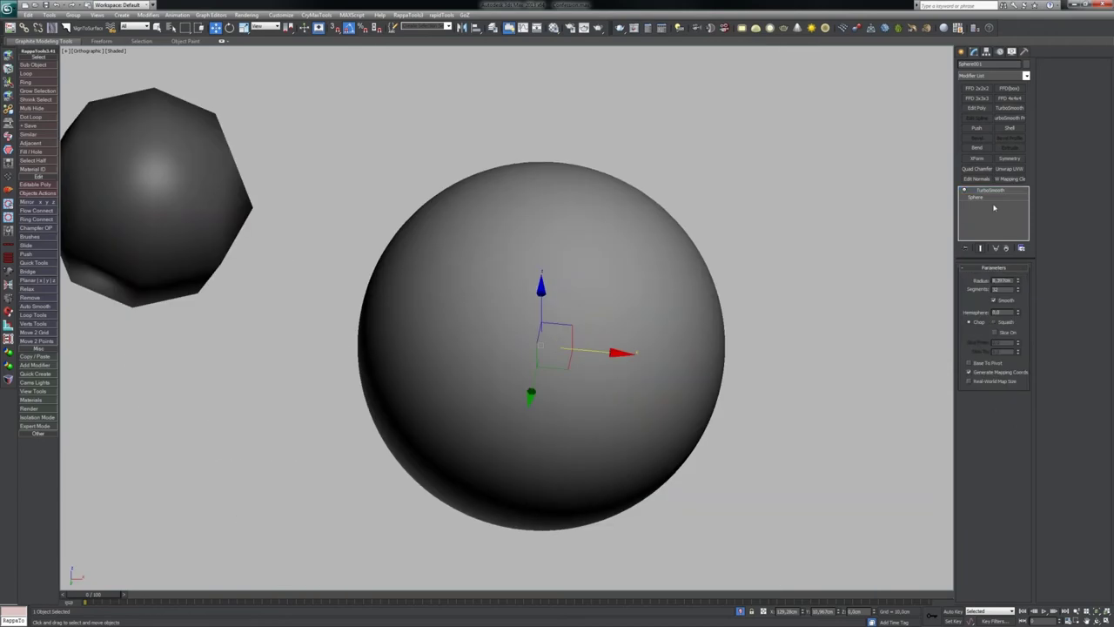
click(1018, 293)
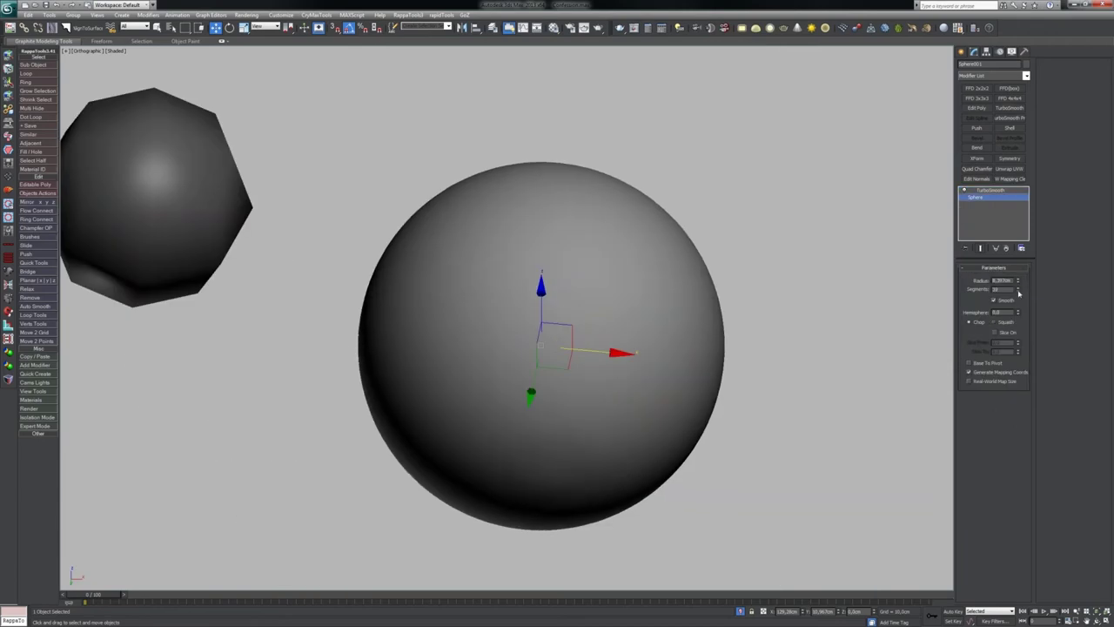
alt+middle_drag(602, 396, 589, 284)
alt+middle_drag(557, 366, 557, 237)
scroll(561, 383, up, 3)
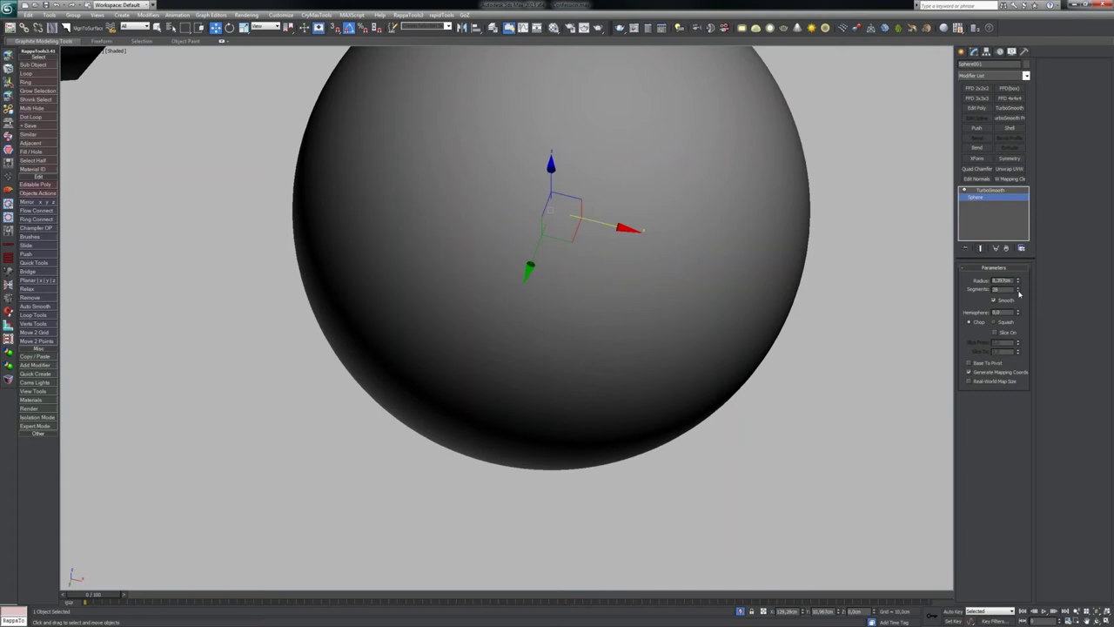
drag(1018, 292, 1018, 303)
alt+middle_drag(572, 308, 560, 265)
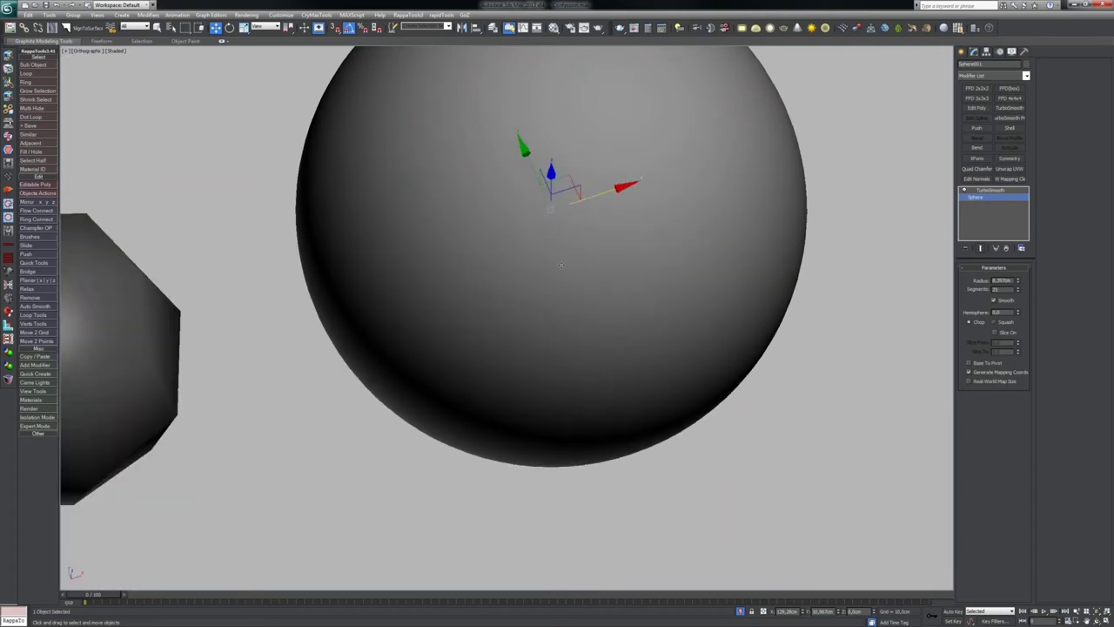
Step: Delete the standard comparison sphere and return to the spherified cube with its edges displayed
key(Delete)
key(ctrl+z)
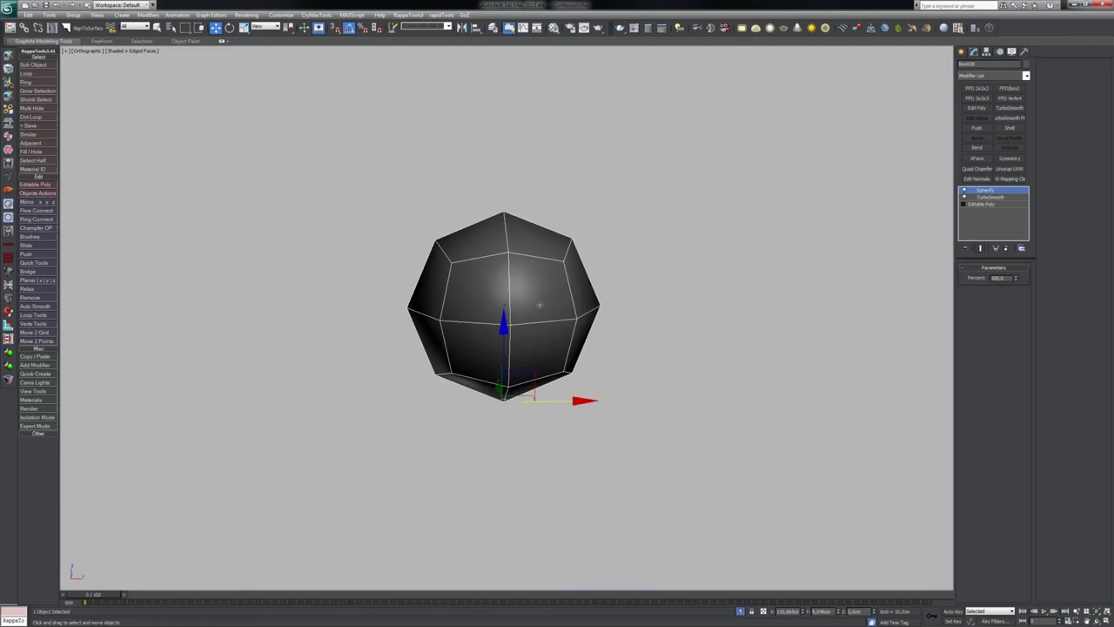
alt+middle_drag(540, 304, 616, 263)
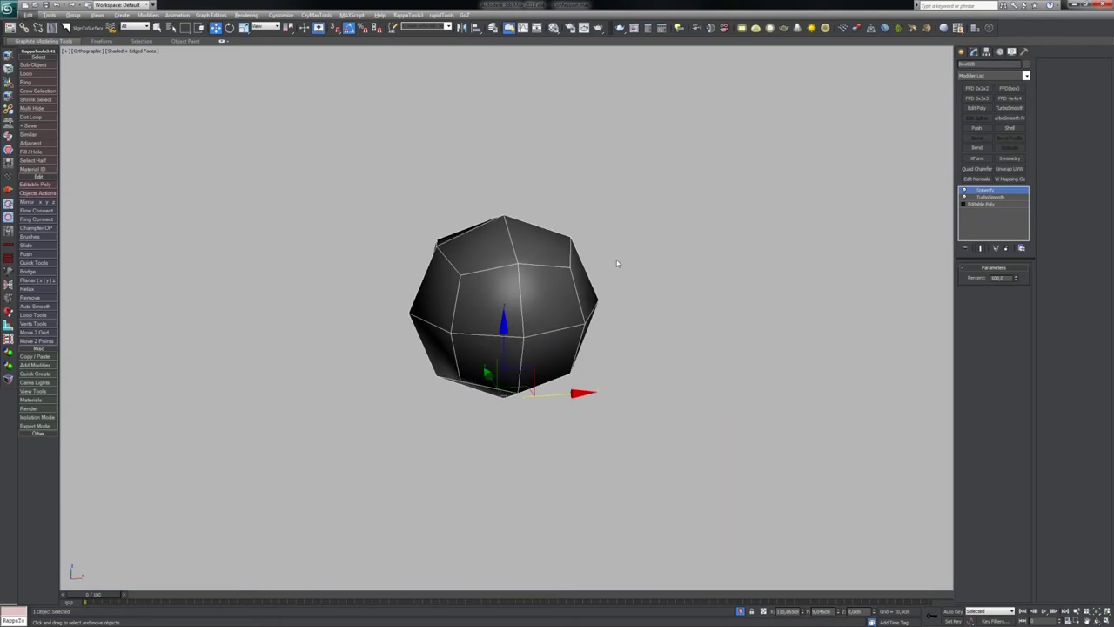
Step: Collapse the spherified cube to an editable poly and delete the polygons of its lower half
key(ctrl+e)
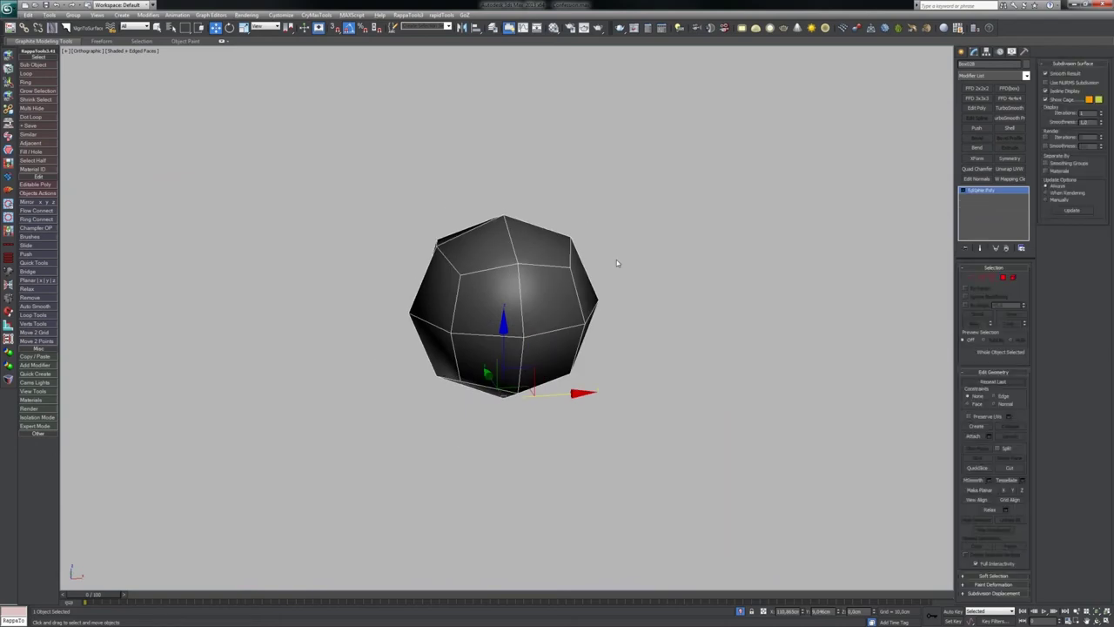
alt+middle_drag(617, 263, 541, 305)
key(4)
drag(374, 440, 698, 348)
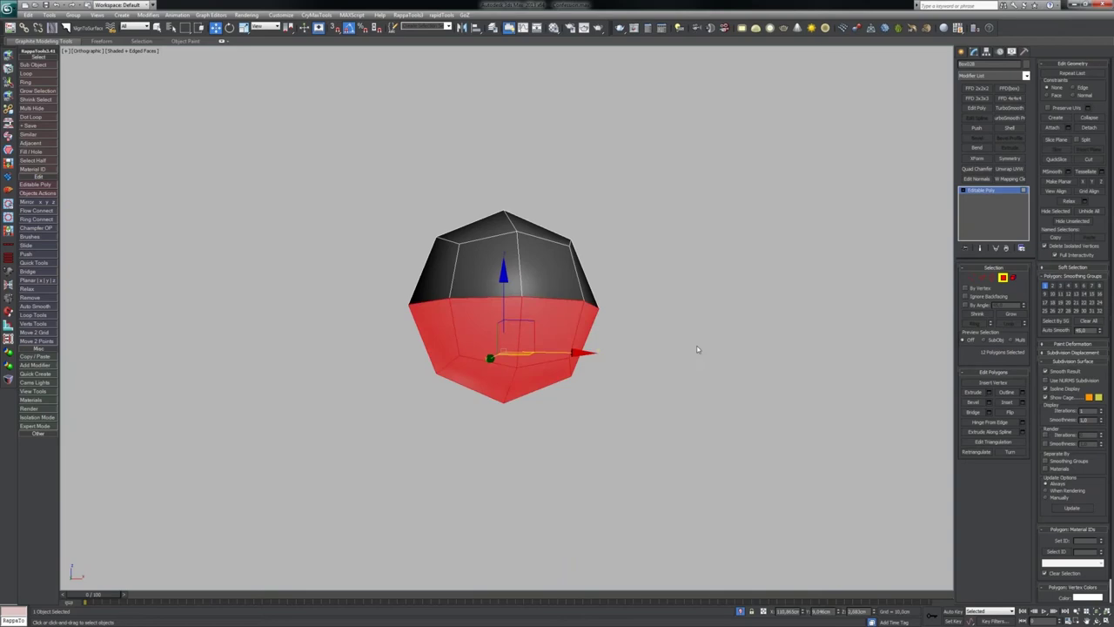
key(Delete)
alt+middle_drag(562, 161, 507, 228)
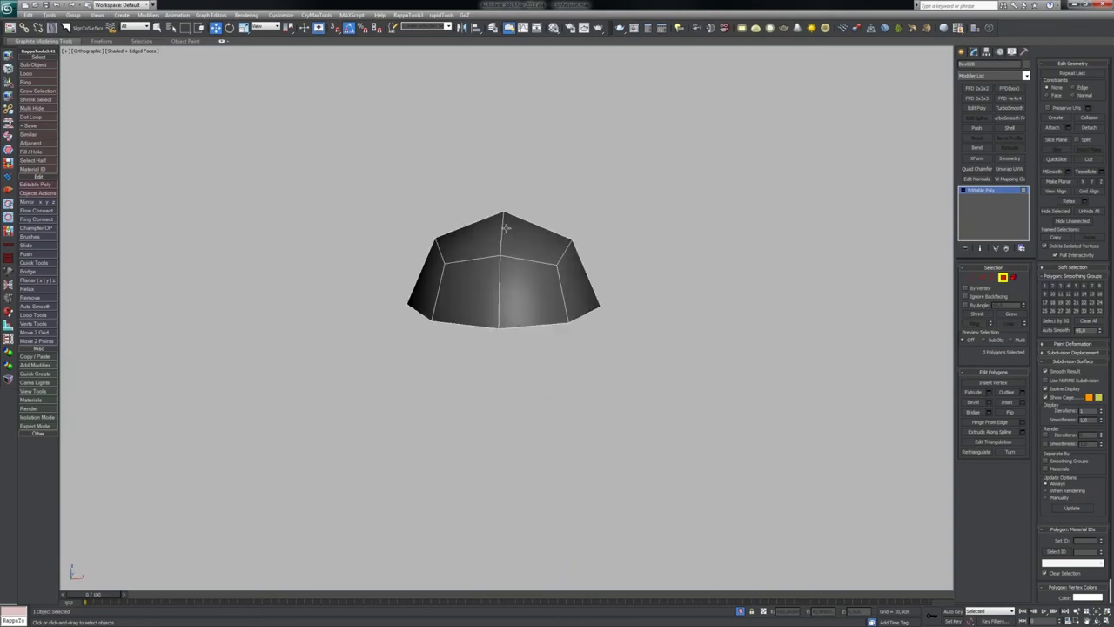
click(983, 92)
right_click(989, 190)
click(1001, 202)
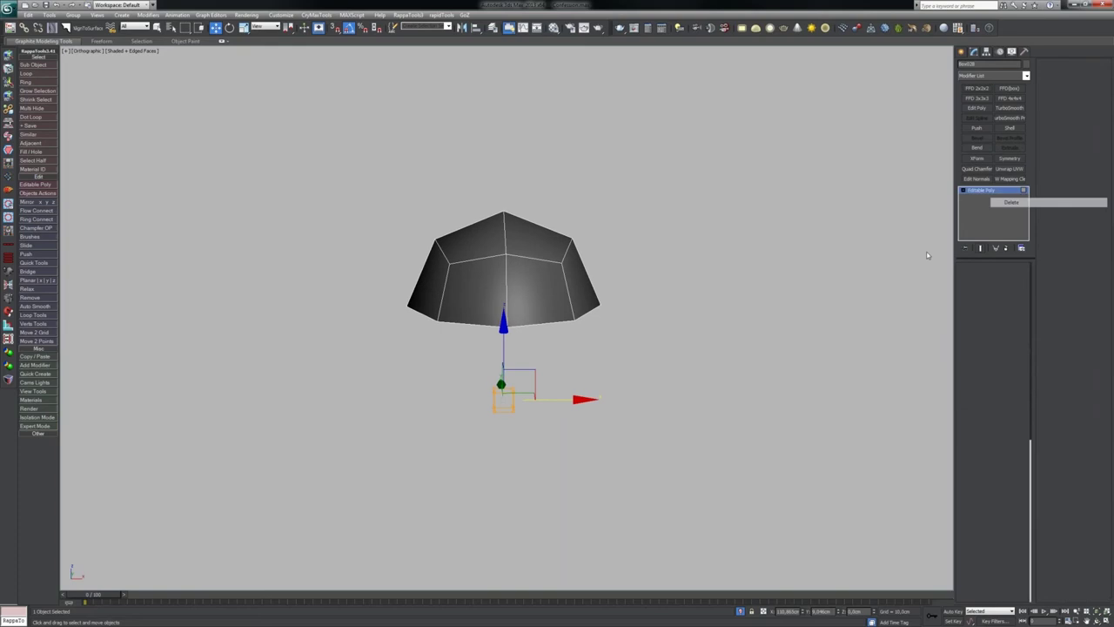
Step: Flatten the half dome by lowering the upper control points of an FFD 2x2x2 modifier, and collapse it to editable poly
key(4)
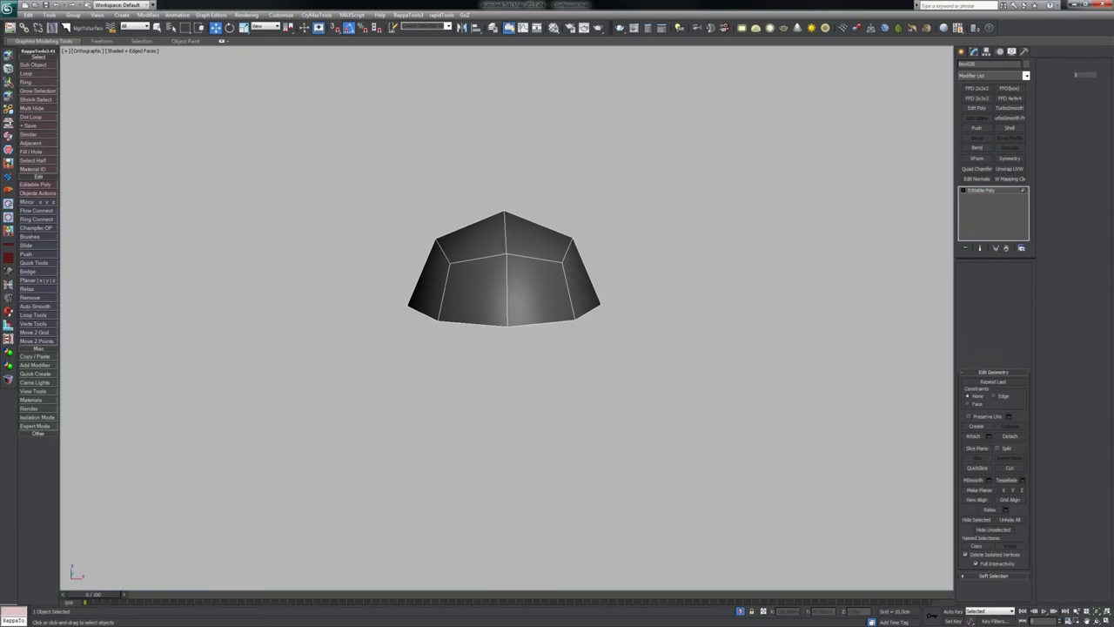
click(973, 89)
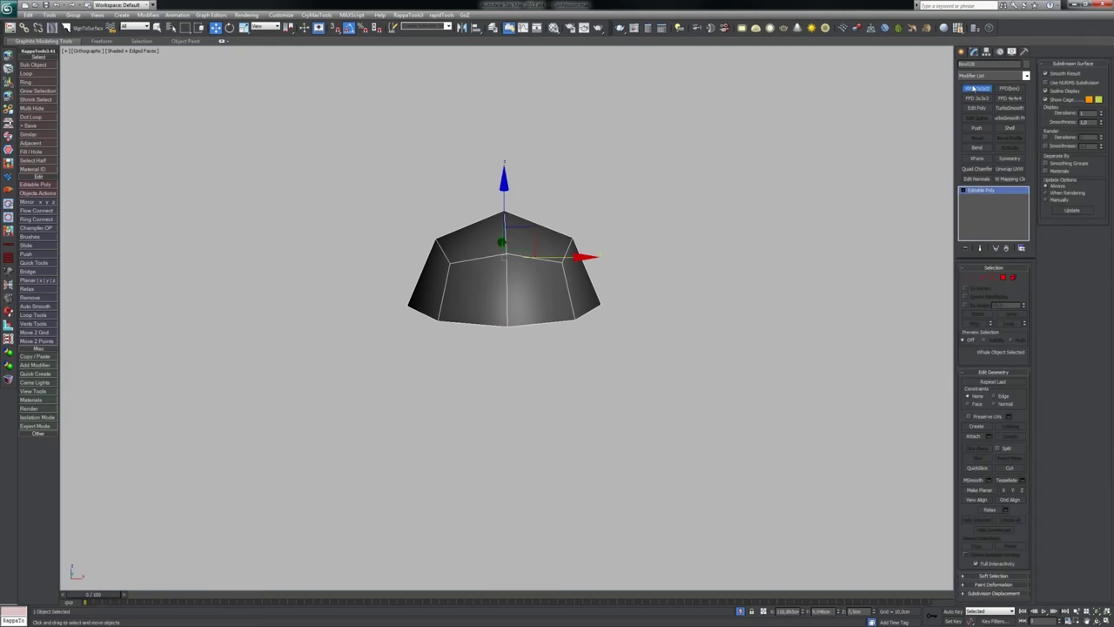
key(f)
key(z)
key(1)
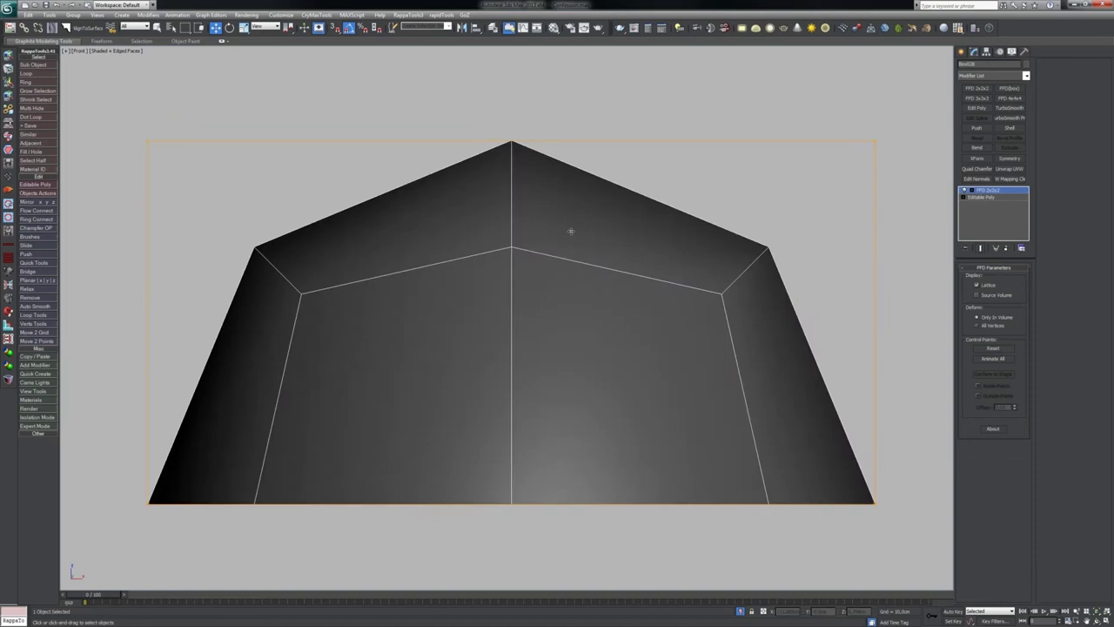
scroll(529, 334, down, 6)
drag(400, 257, 649, 305)
drag(524, 220, 524, 255)
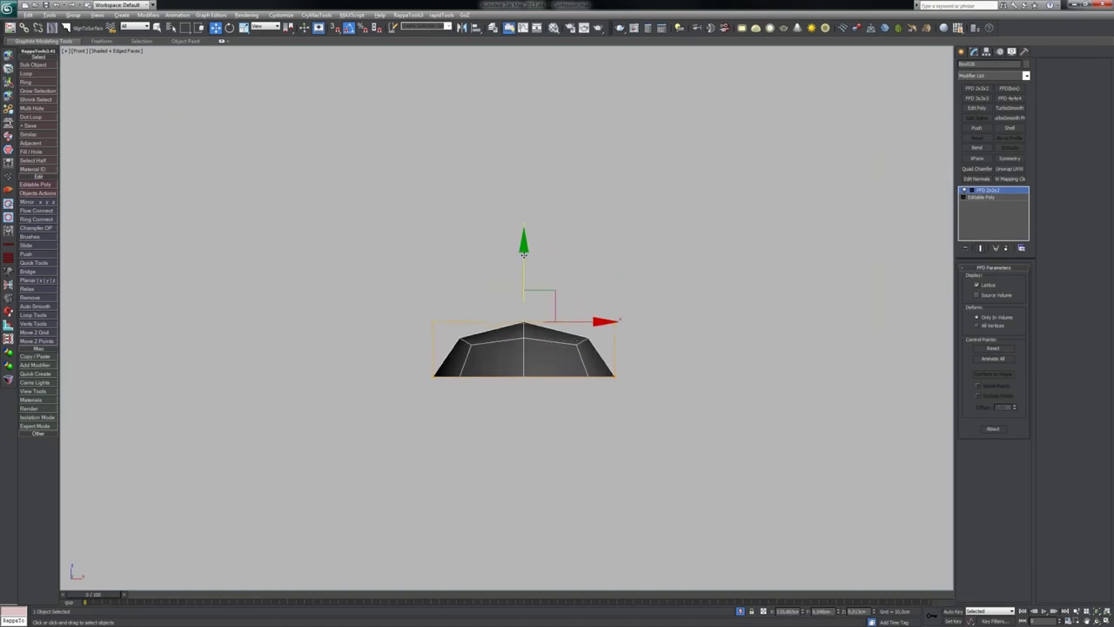
key(ctrl+e)
Step: Reset the flattened dome's XForm and collapse the result to an editable poly
alt+middle_drag(524, 255, 541, 300)
click(1023, 52)
click(998, 160)
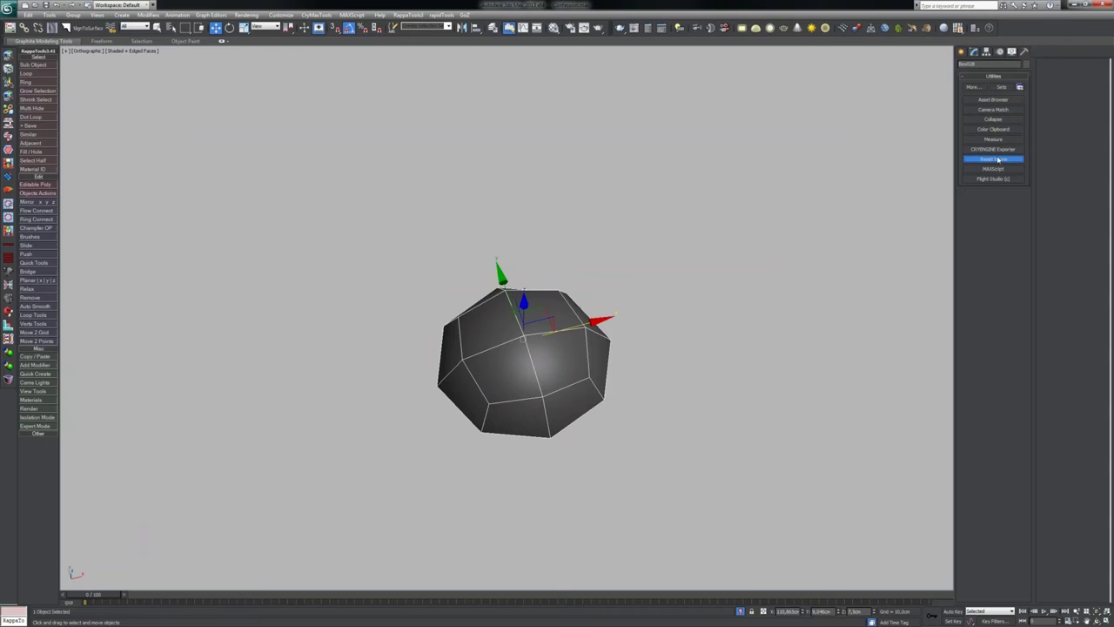
click(1023, 160)
click(976, 53)
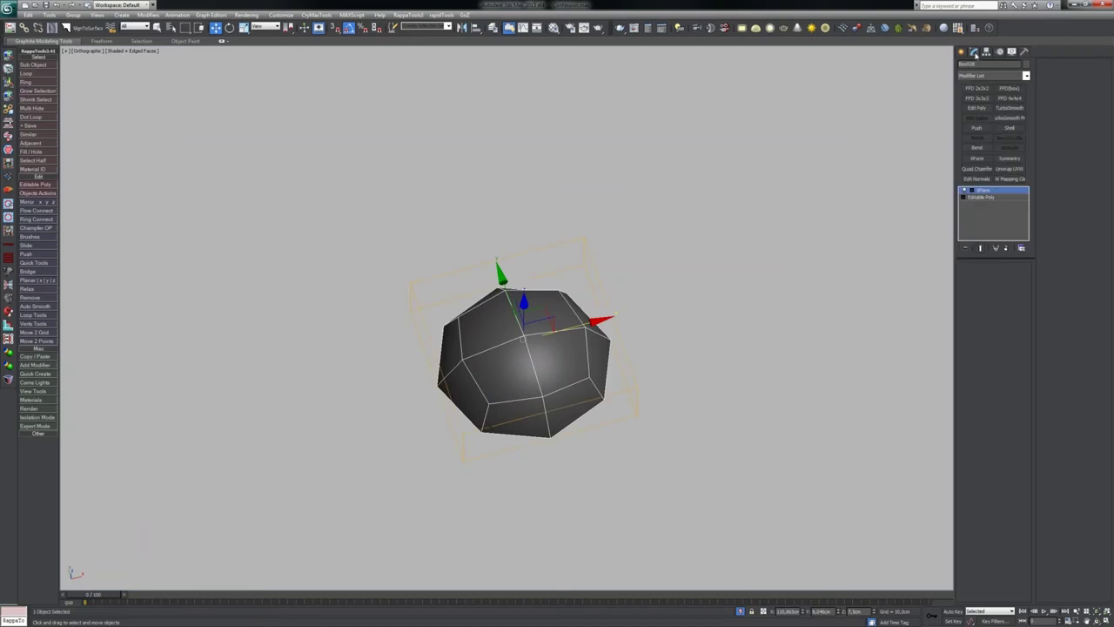
key(ctrl+e)
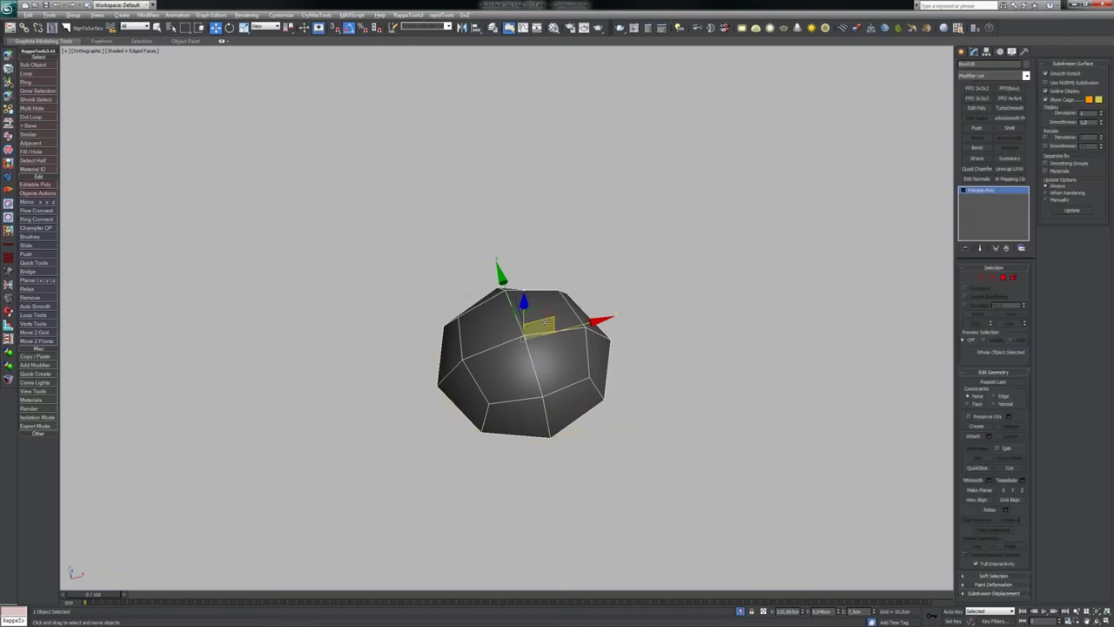
Step: In the top view, delete the two adjacent rim polygons at one corner of the dome
key(t)
key(4)
scroll(572, 304, down, 5)
middle_drag(572, 304, 529, 319)
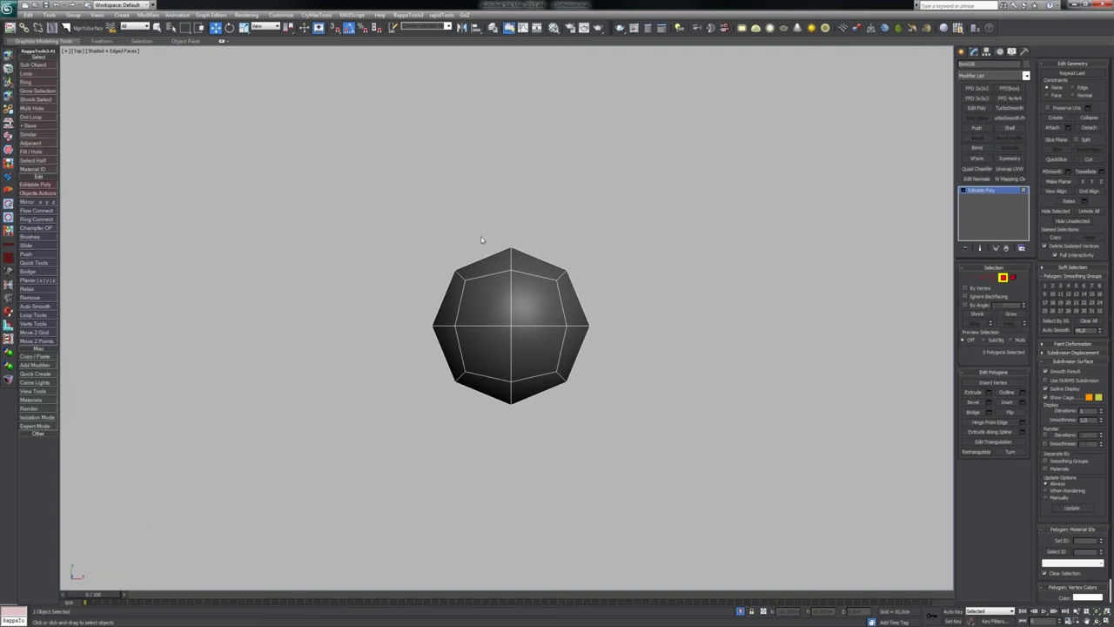
middle_drag(480, 265, 495, 268)
click(496, 268)
ctrl+click(468, 297)
key(Delete)
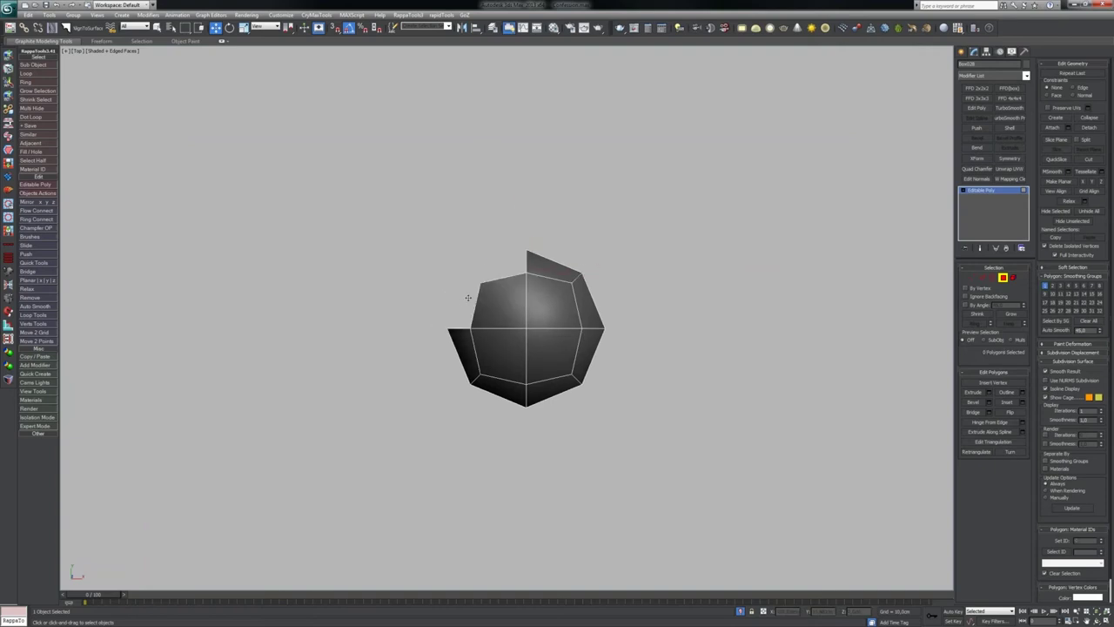
Step: Extend the two inner edges of the corner gap outward into new polygons and lower their outer edges slightly
key(2)
click(475, 297)
middle_drag(468, 296, 475, 313)
scroll(475, 314, up, 3)
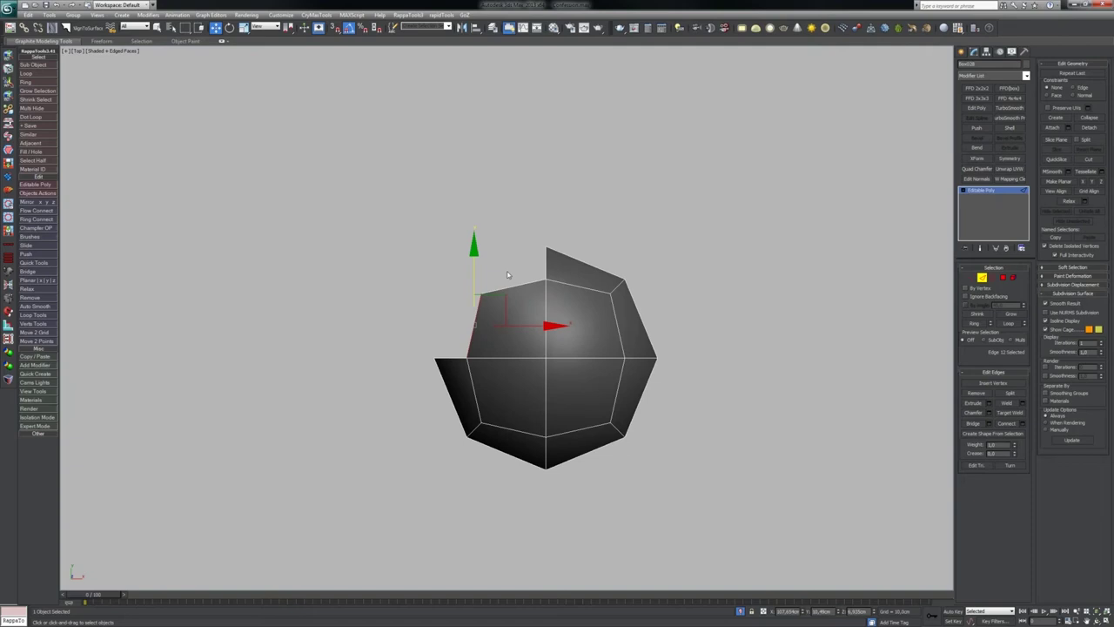
ctrl+click(512, 285)
shift+drag(518, 277, 461, 242)
alt+middle_drag(467, 287, 542, 225)
drag(507, 252, 508, 268)
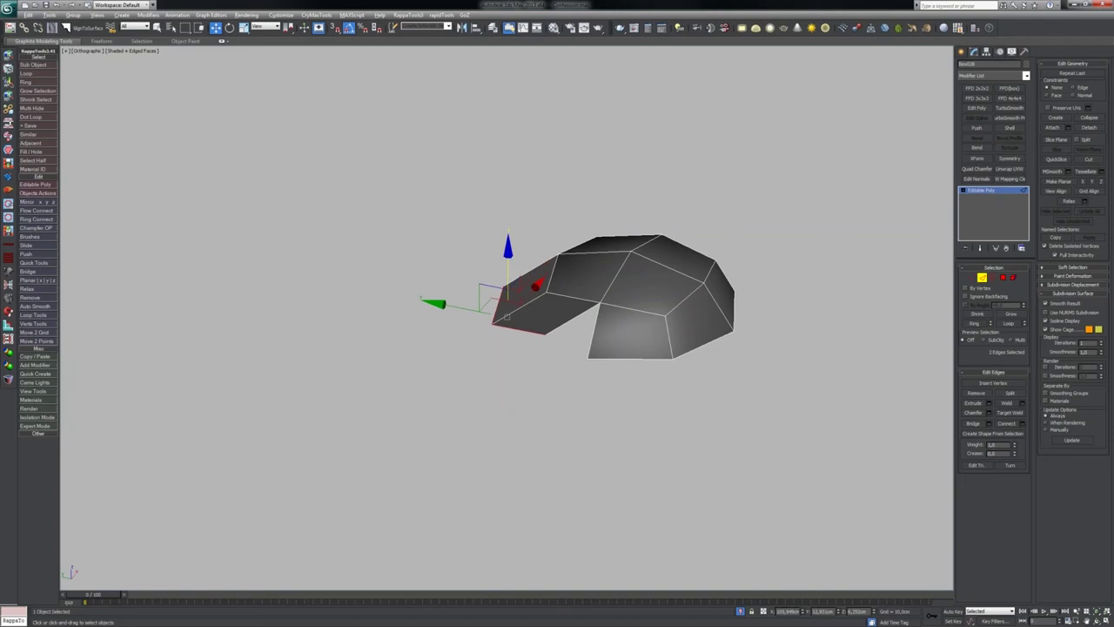
Step: Extend the two outer edges again in the top view and make the new border planar along Y
alt+middle_drag(507, 268, 458, 331)
key(t)
scroll(452, 310, down, 3)
shift+drag(482, 275, 525, 186)
key(e)
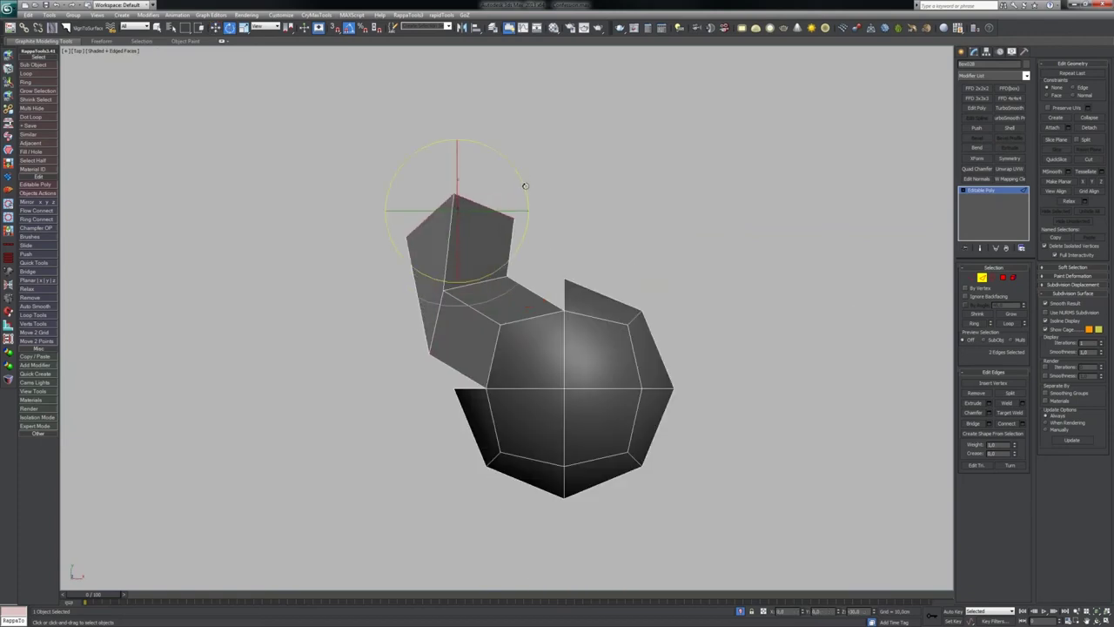
key(x)
key(ctrl+z)
key(y)
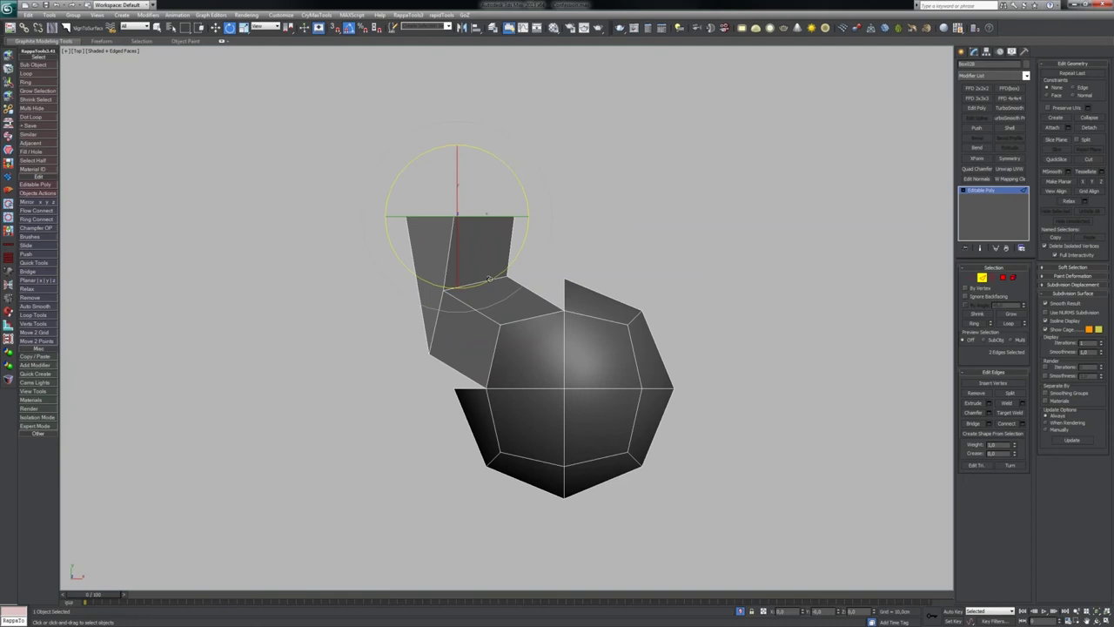
Step: Try to make the edge pair between the two extended strips planar along X and Y, and undo it
alt+middle_drag(489, 278, 513, 227)
click(504, 241)
key(w)
key(alt+l)
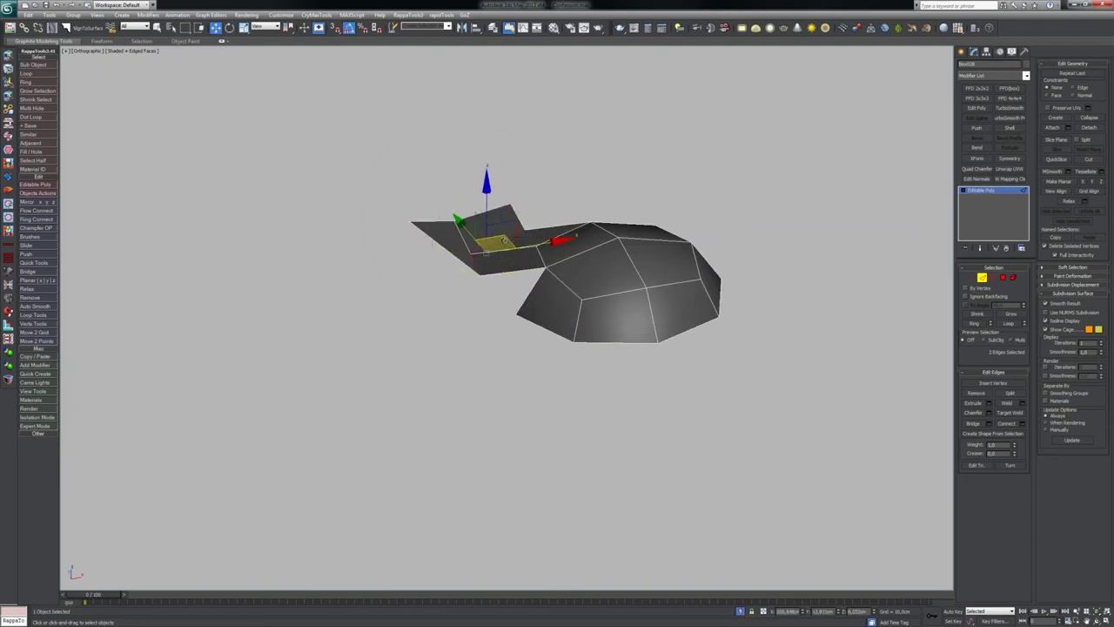
key(x)
key(ctrl+z)
key(y)
key(ctrl+z)
alt+middle_drag(503, 240, 491, 261)
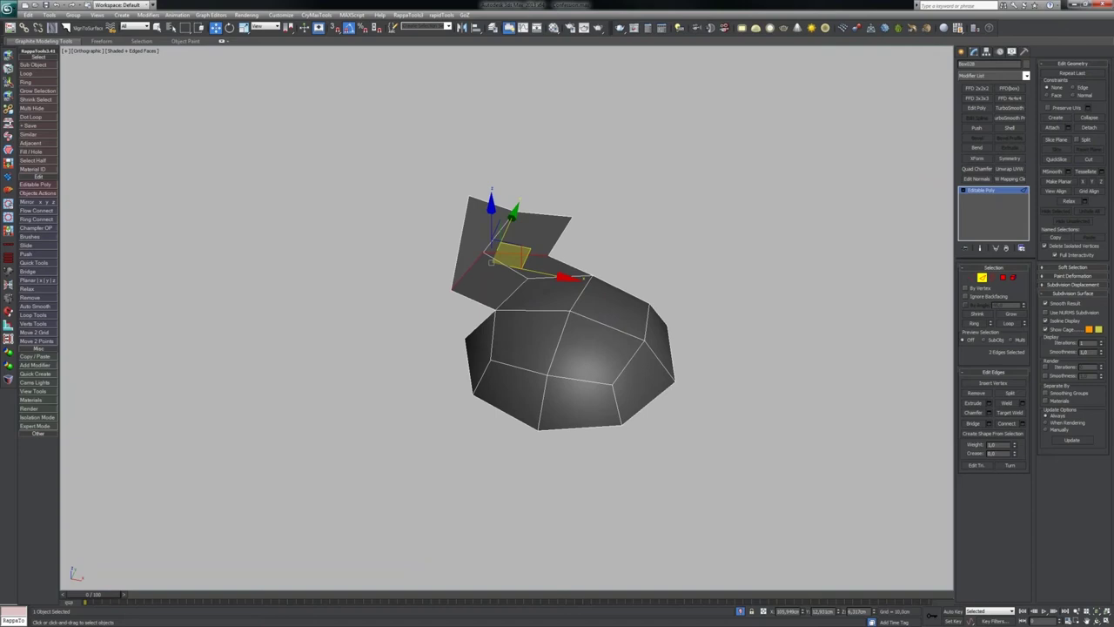
Step: Try to adjust the inner corner vertices between the two extended strips in the top view
key(t)
scroll(775, 286, up, 8)
middle_drag(774, 285, 717, 279)
key(1)
drag(482, 279, 447, 287)
click(436, 297)
click(468, 281)
click(437, 297)
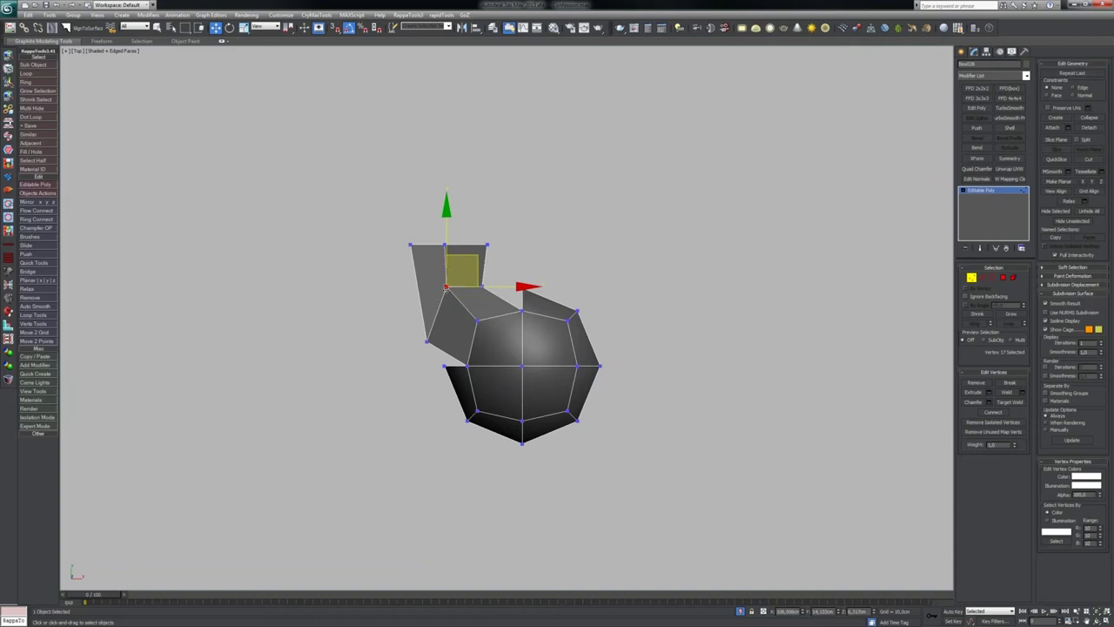
Step: Delete all the extended strip polygons at the corner gap, leaving only the dome with its gap
middle_drag(446, 287, 467, 279)
key(4)
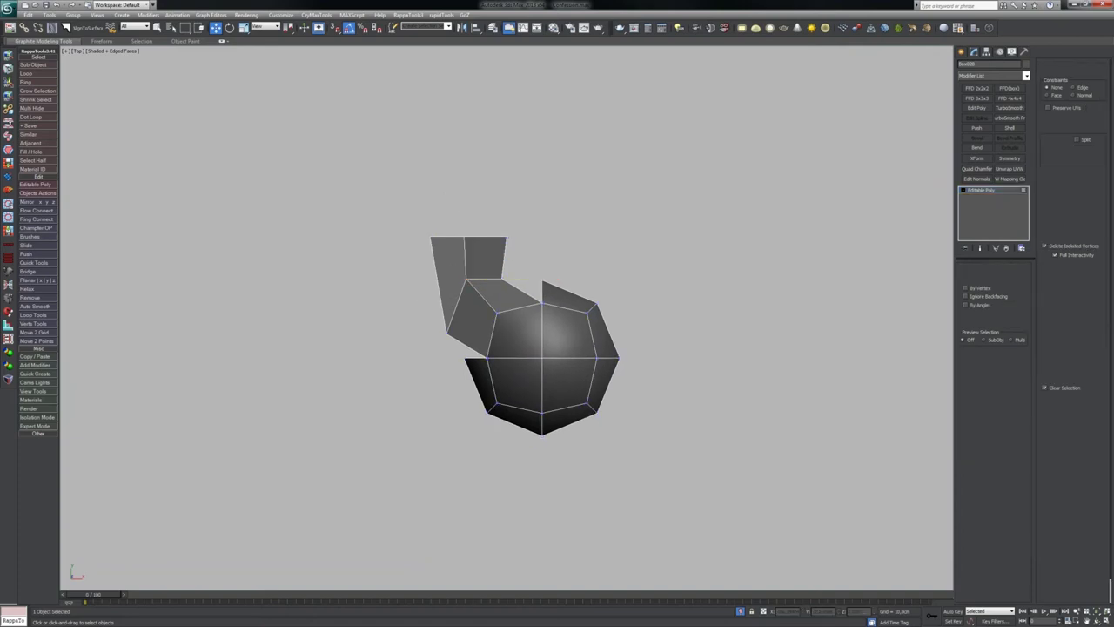
drag(452, 260, 515, 329)
alt+click(525, 340)
key(Delete)
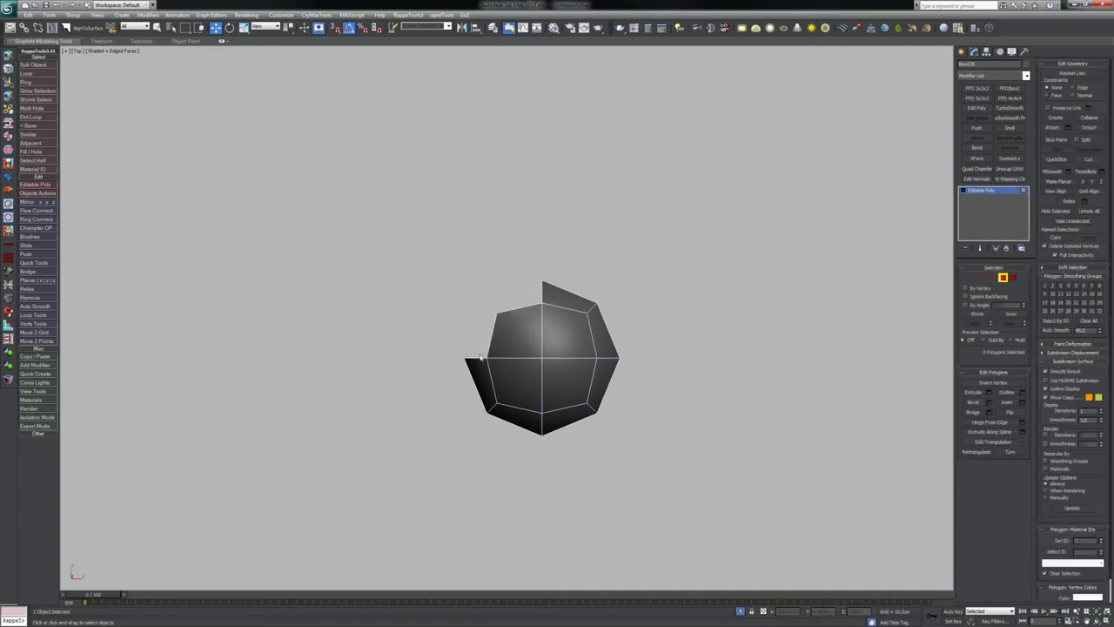
Step: Widen the dome's rim edge beside the gap by moving its outer vertex outward, and extend the edge upward into a new polygon
key(2)
click(480, 358)
key(1)
drag(447, 347, 472, 367)
drag(504, 358, 474, 258)
key(2)
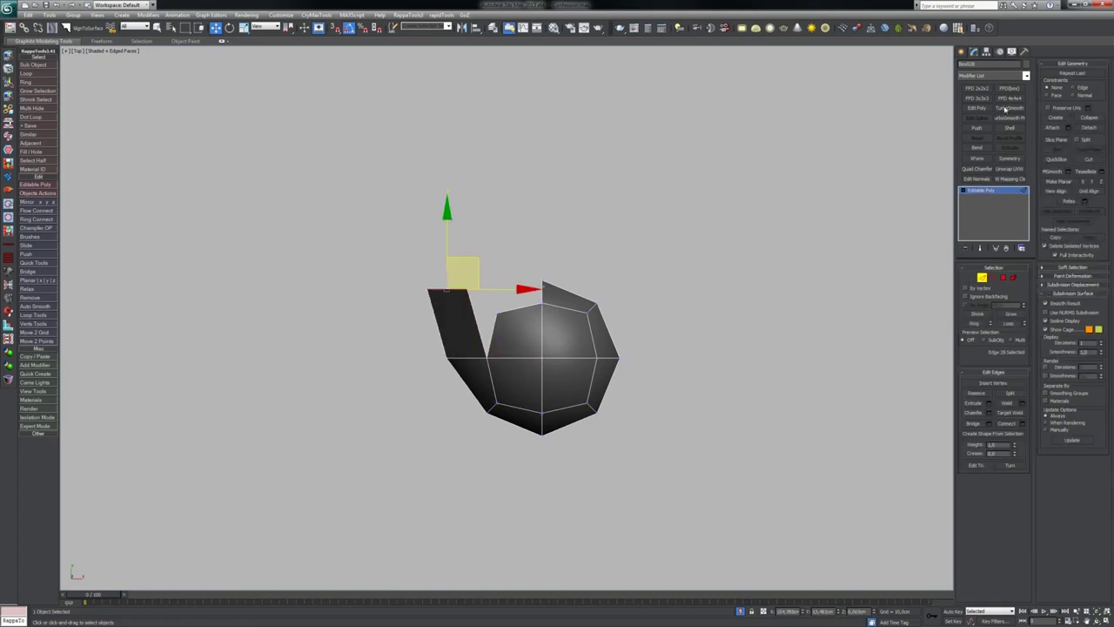
Step: Add a TurboSmooth modifier to the dome and return to its Editable Poly level
click(1006, 108)
key(z)
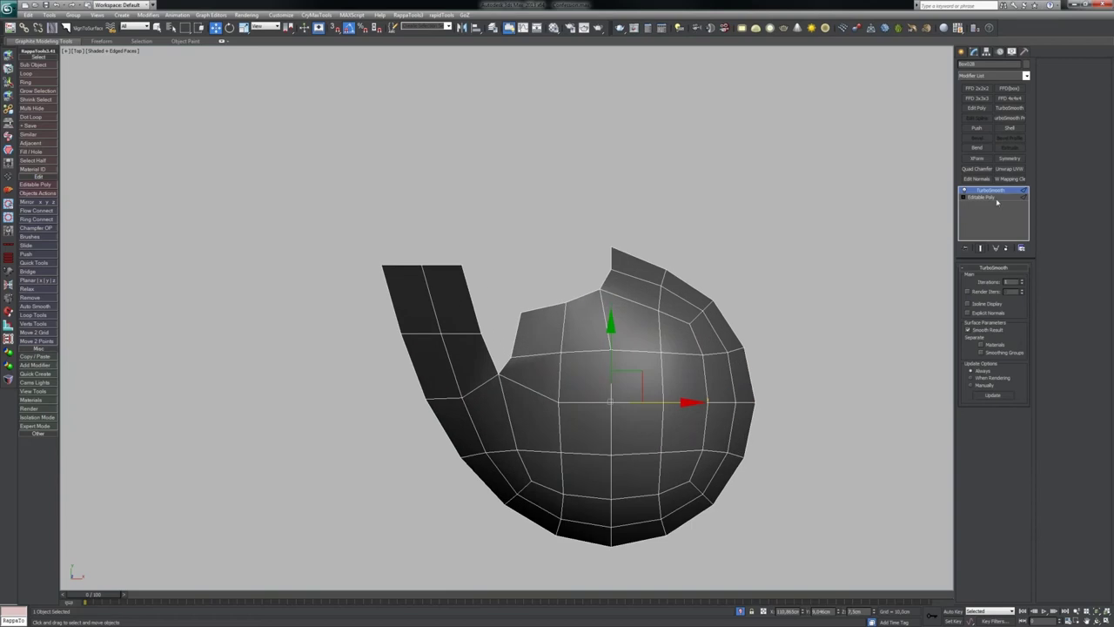
click(996, 200)
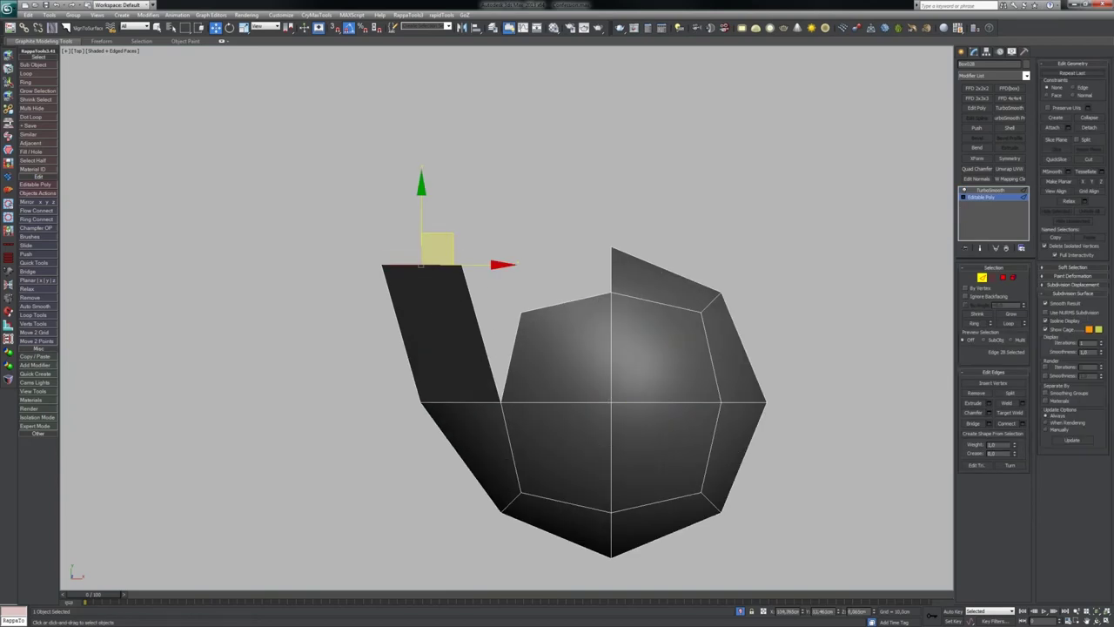
Step: Extend the strip's end edge up and inward into a new polygon and rotate it to follow a curve around the dome
shift+drag(453, 246, 547, 90)
middle_drag(582, 209, 552, 247)
key(s)
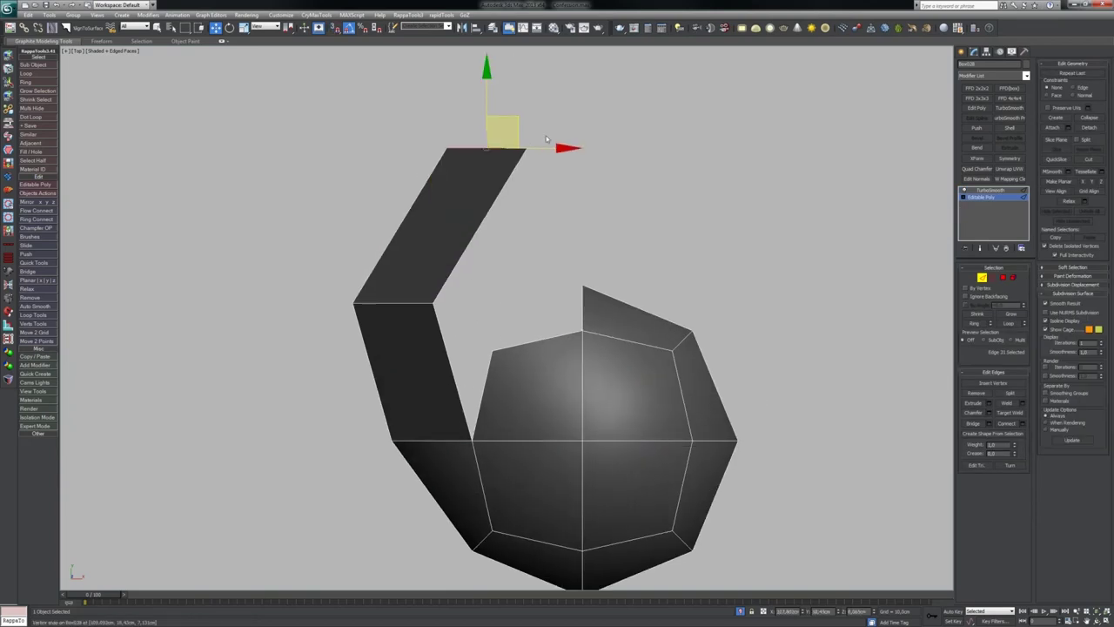
key(e)
drag(529, 107, 555, 127)
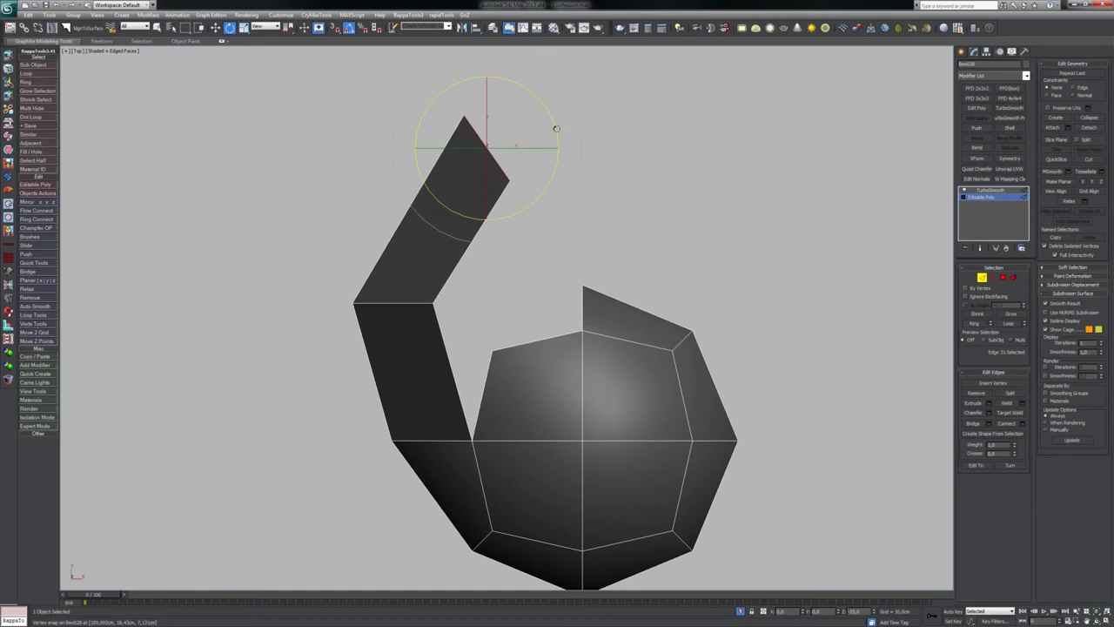
key(w)
middle_drag(536, 149, 504, 147)
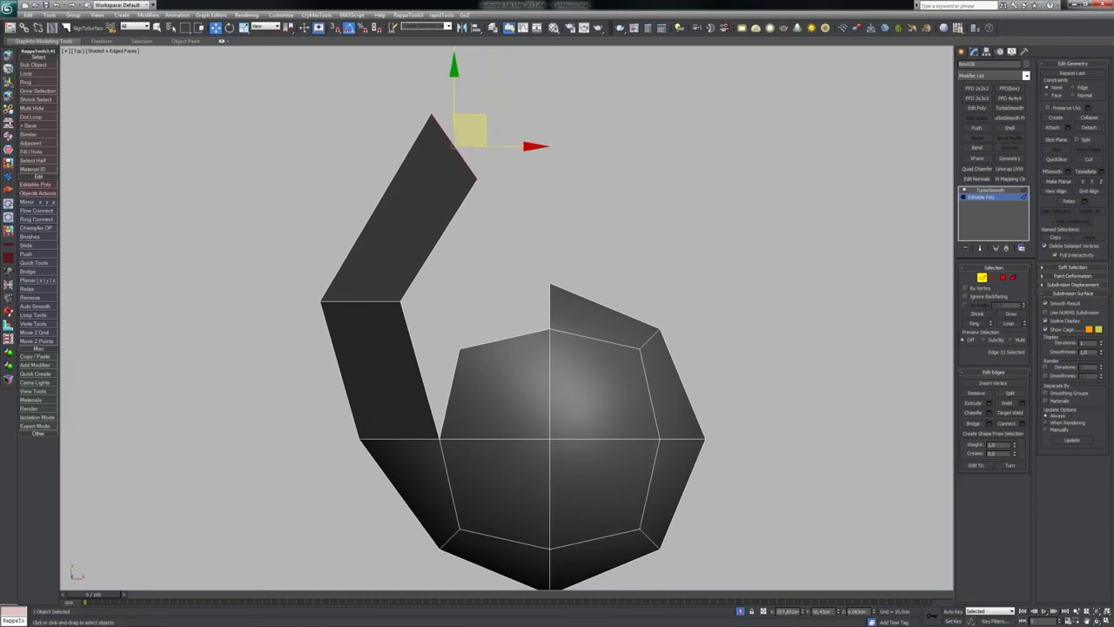
Step: Rotate the cross edge between the strip's two polygons and move it slightly to smooth the bend
click(377, 301)
key(e)
drag(409, 251, 418, 259)
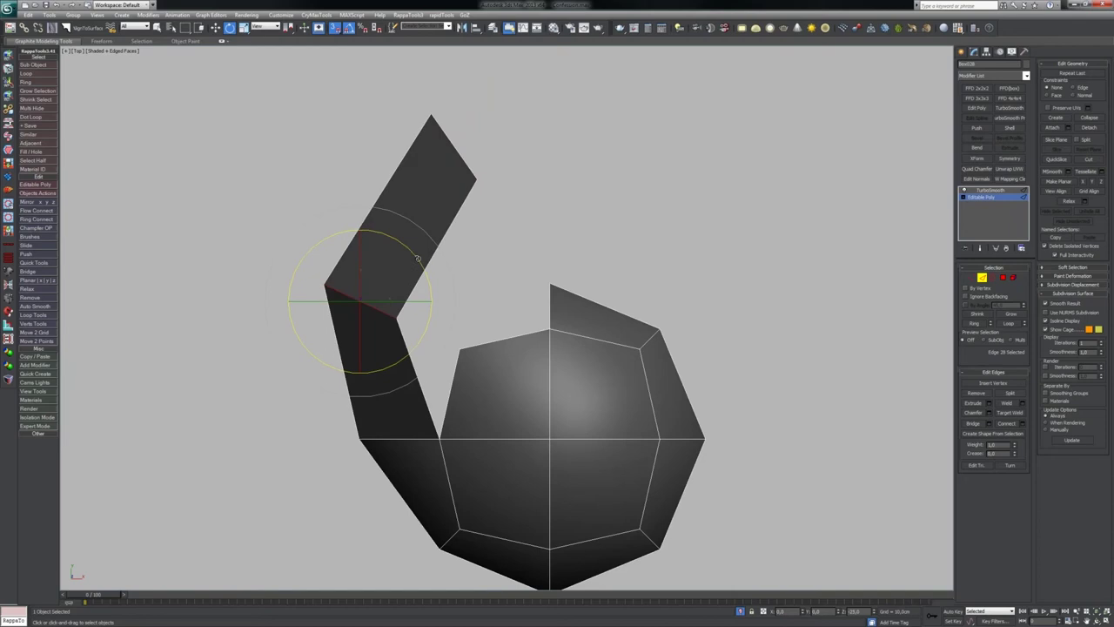
key(w)
click(397, 264)
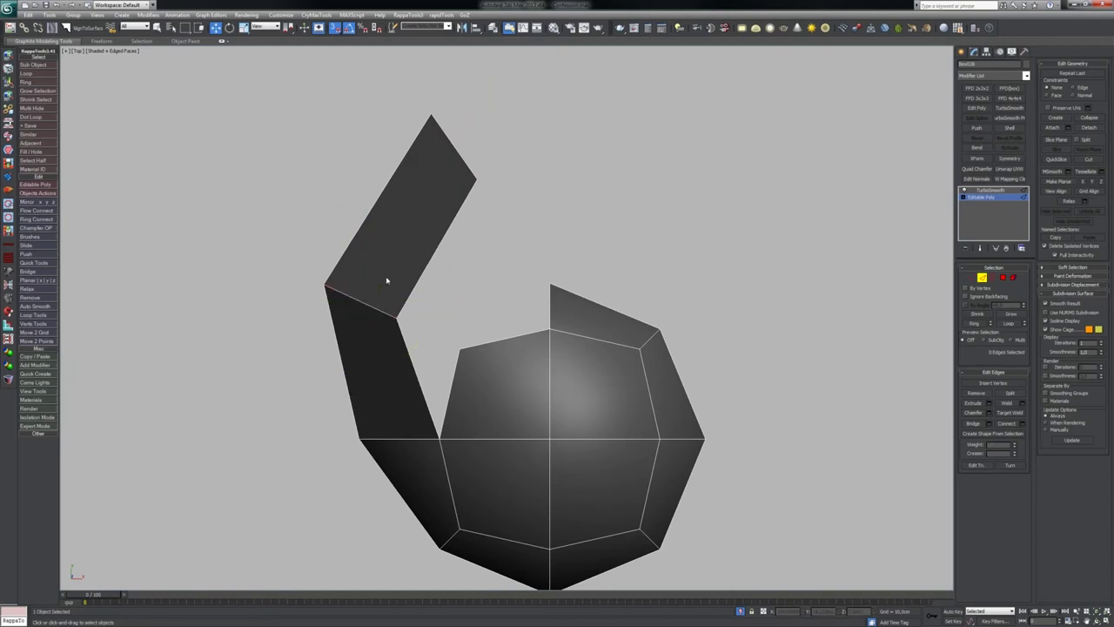
mouse_move(366, 273)
mouse_down()
mouse_move(377, 316)
mouse_move(405, 250)
mouse_move(366, 283)
mouse_up()
key(s)
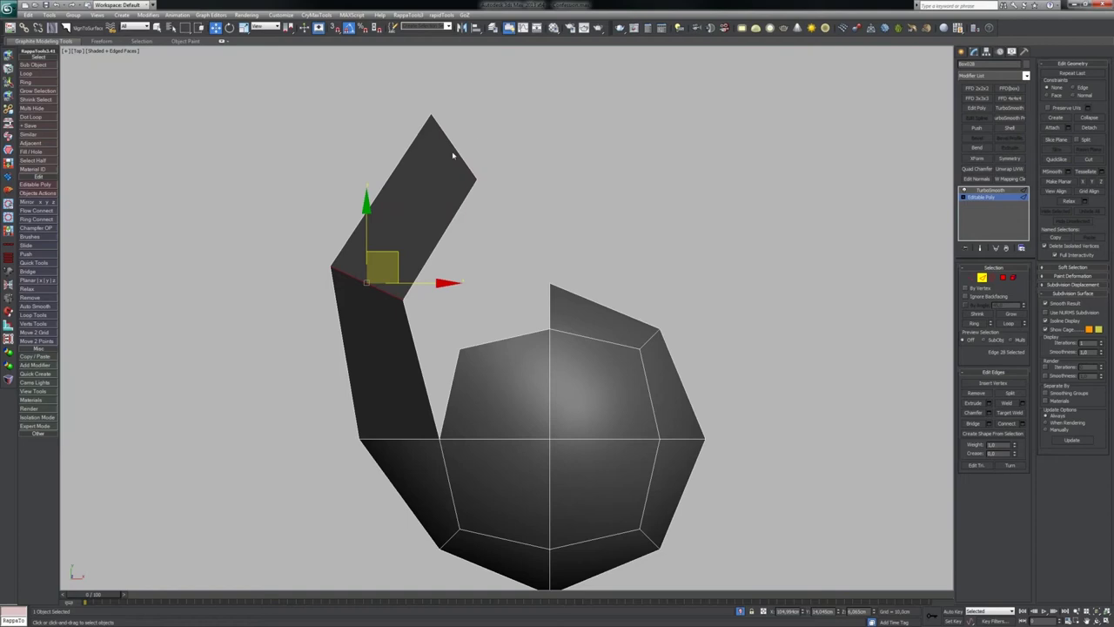
Step: Extend the strip's end edge across above the dome into a new polygon and rotate it along the curve
click(452, 157)
scroll(372, 417, down, 3)
click(430, 226)
drag(459, 194, 686, 235)
key(e)
key(w)
key(e)
middle_drag(645, 321, 568, 286)
Step: Extend the end edge down along the dome's far side into another polygon and rotate it nearly horizontal
key(w)
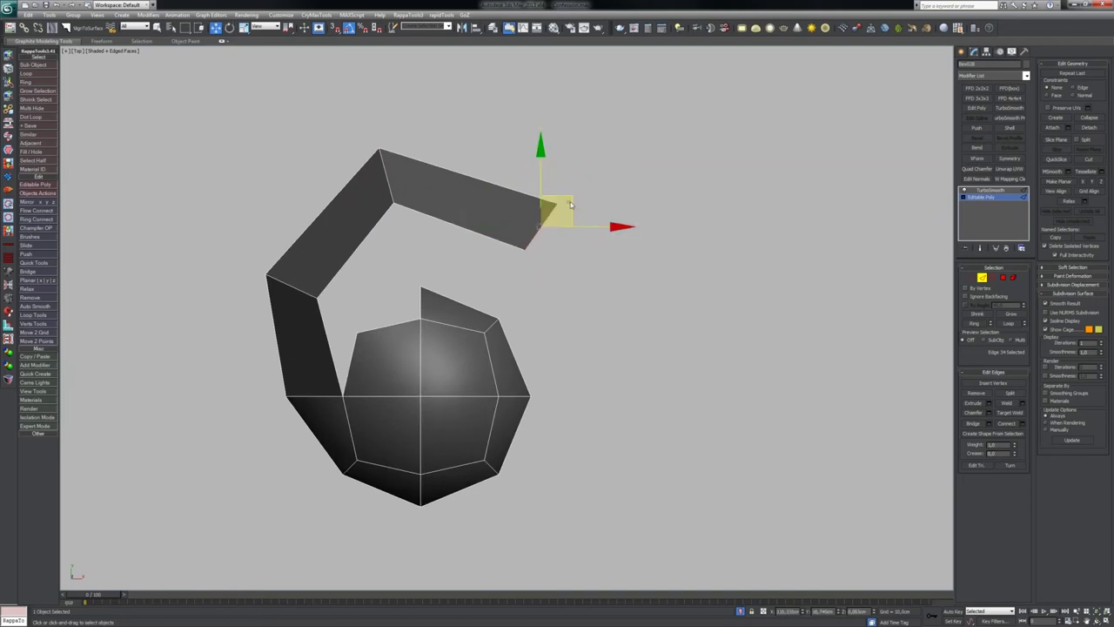
click(573, 206)
click(538, 227)
drag(572, 212, 684, 354)
key(e)
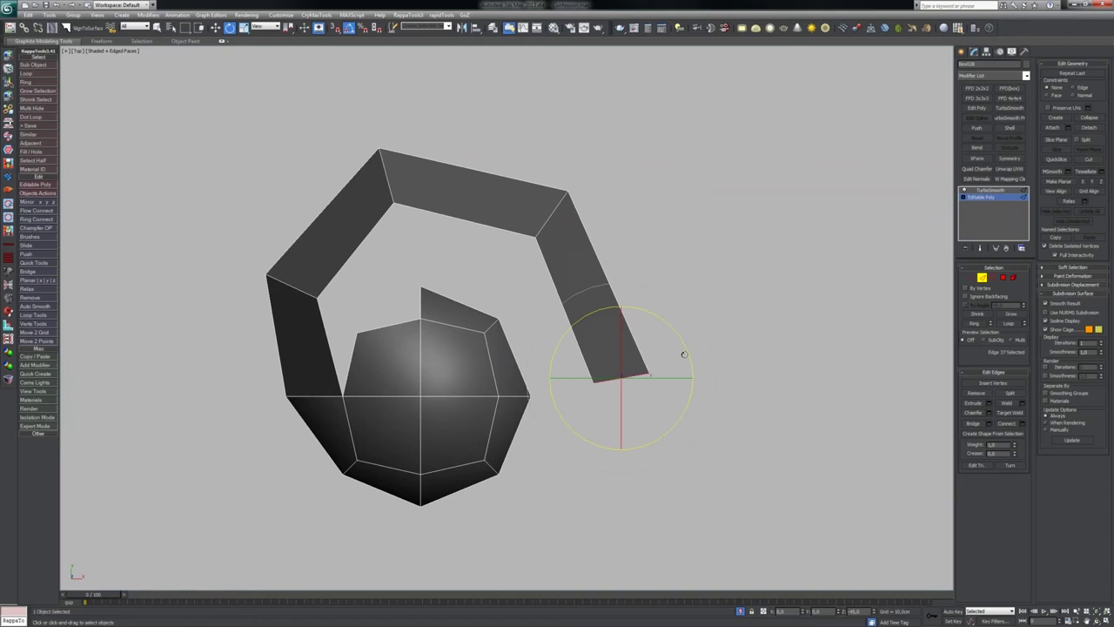
Step: Extend the end edge down and back inward into a final spiral polygon and tilt it to match the curve
middle_drag(639, 388, 601, 273)
key(w)
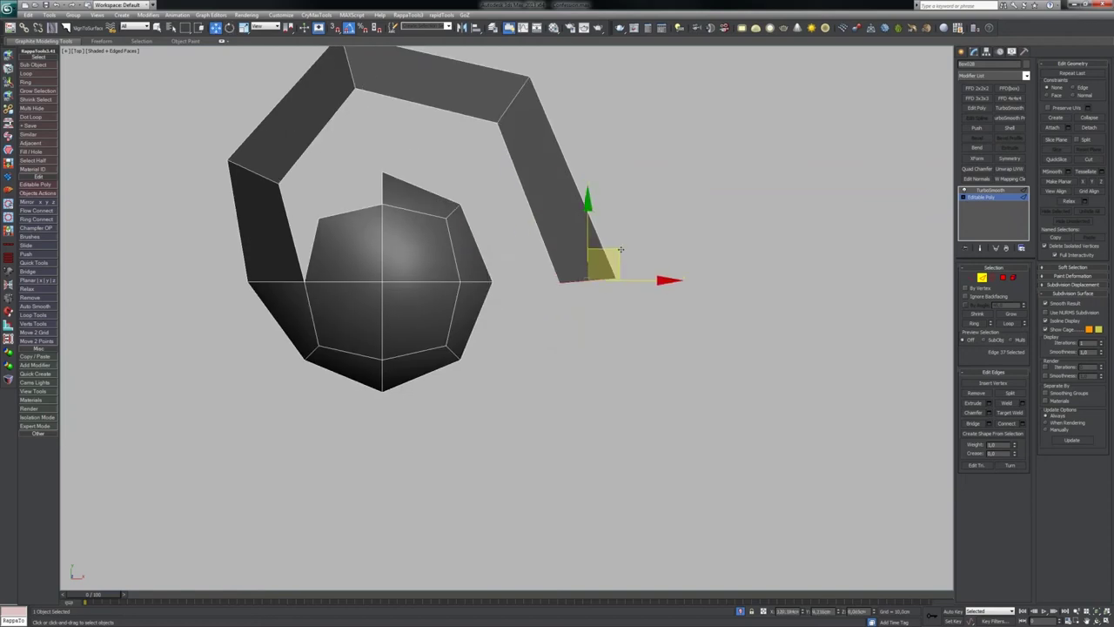
shift+drag(617, 253, 566, 393)
key(e)
key(w)
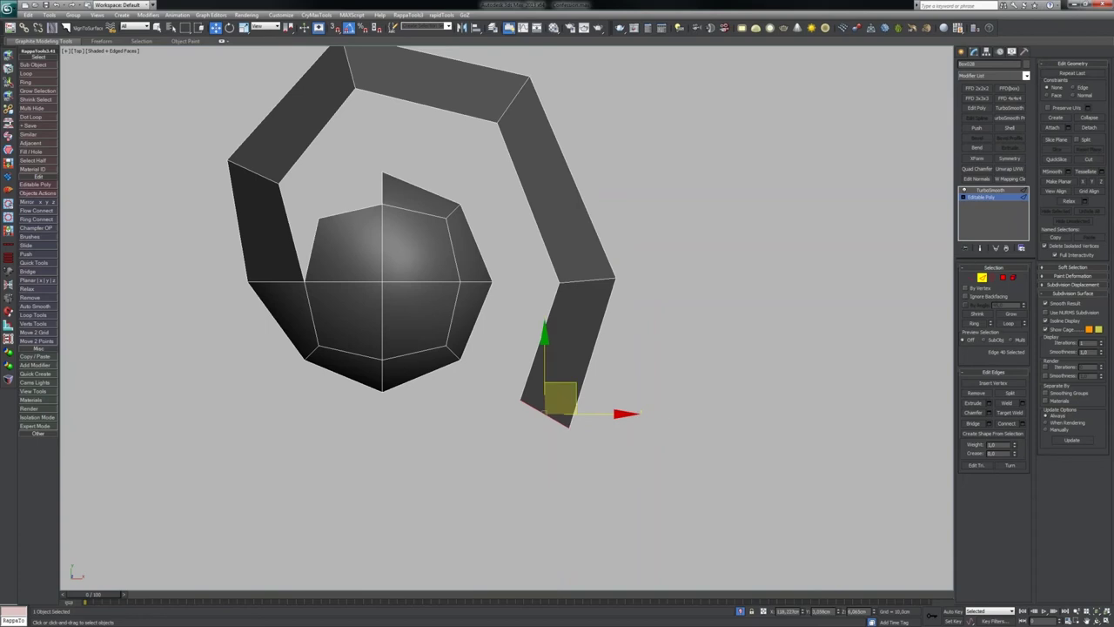
Step: Move the cross edge above the spiral's last polygon slightly outward and rotate it to even out the bend
middle_drag(566, 394, 553, 430)
click(589, 316)
drag(601, 305, 621, 304)
key(e)
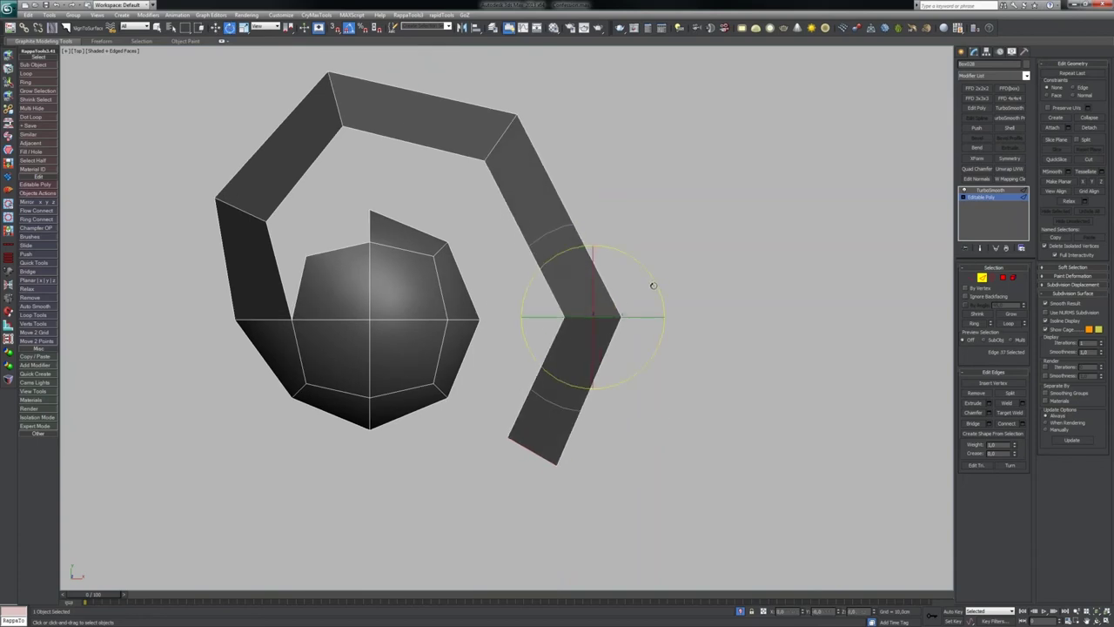
key(w)
Step: Examine the spiral strip's slope and height around the dome from several sides
mouse_move(535, 258)
middle_down()
mouse_move(528, 307)
mouse_move(544, 253)
middle_up()
middle_drag(463, 290, 484, 229)
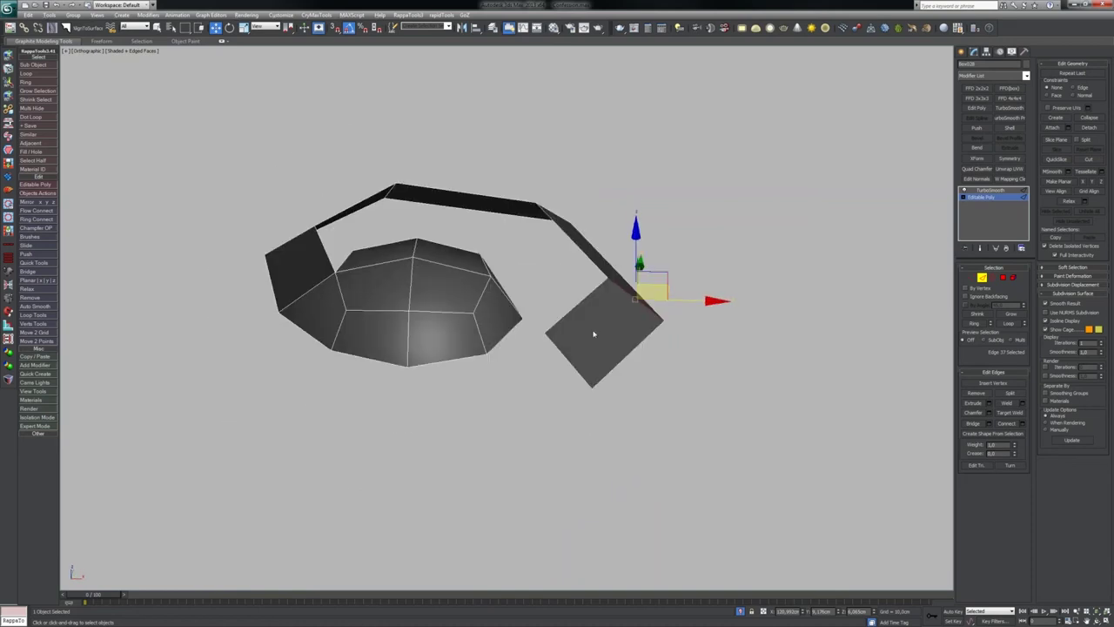
alt+middle_drag(686, 250, 654, 245)
middle_drag(654, 245, 537, 300)
alt+middle_drag(510, 255, 472, 228)
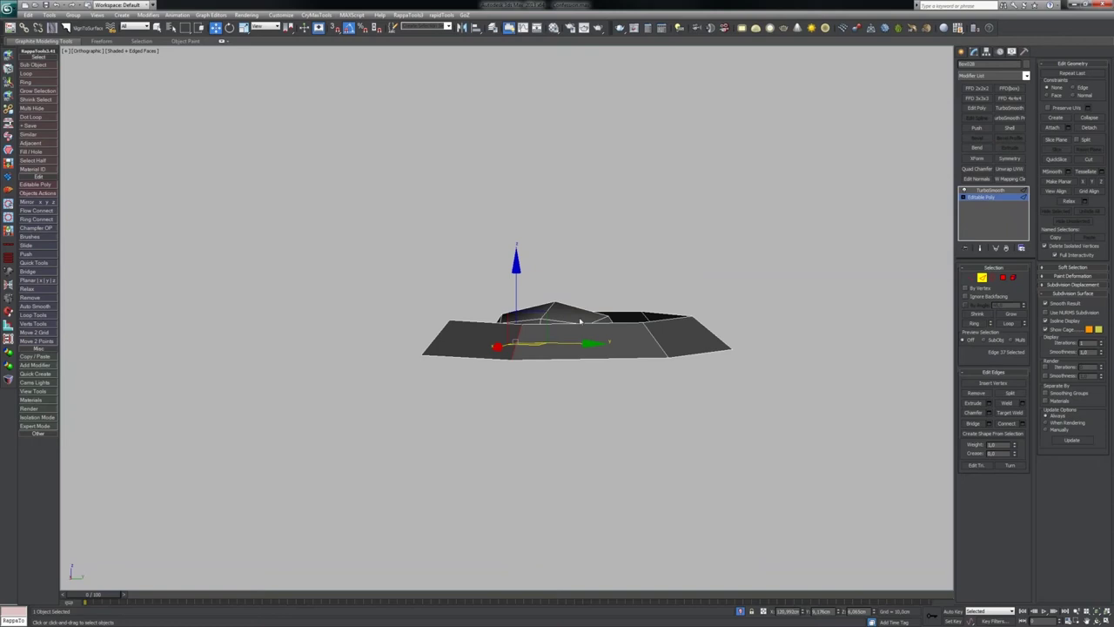
alt+middle_drag(573, 312, 578, 332)
alt+middle_drag(407, 336, 458, 325)
middle_drag(459, 325, 513, 298)
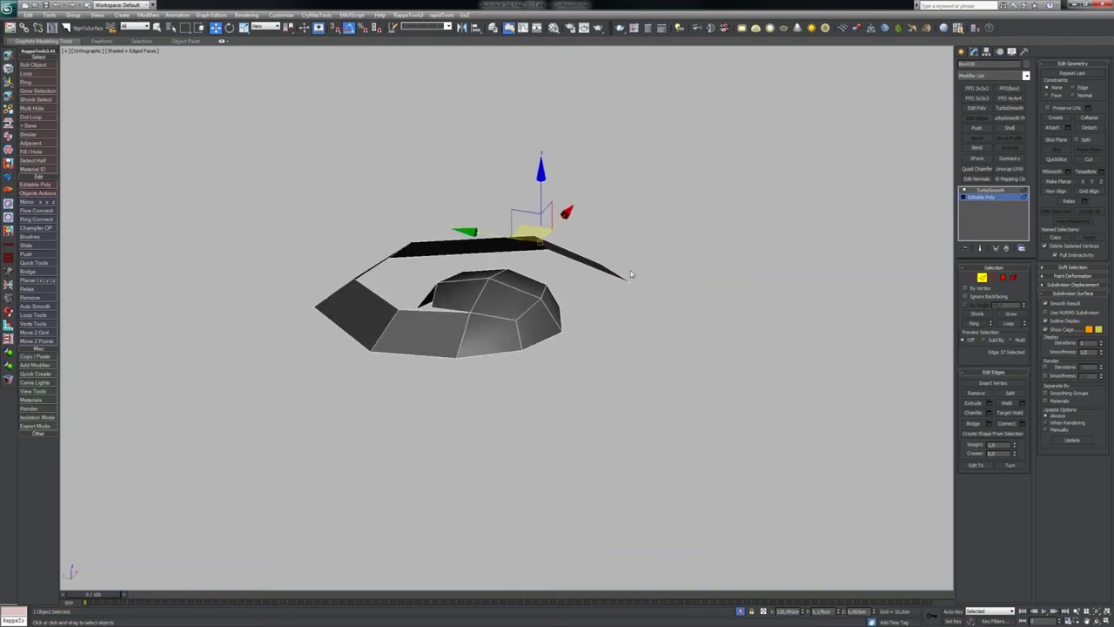
alt+middle_drag(631, 273, 380, 215)
middle_drag(381, 215, 421, 235)
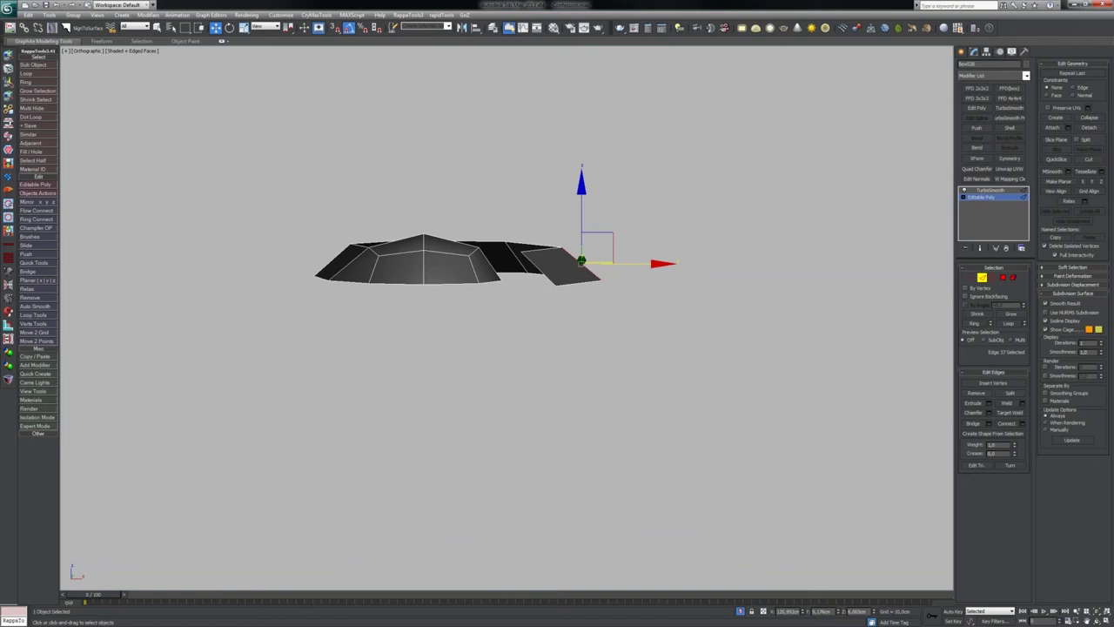
alt+middle_drag(609, 253, 478, 289)
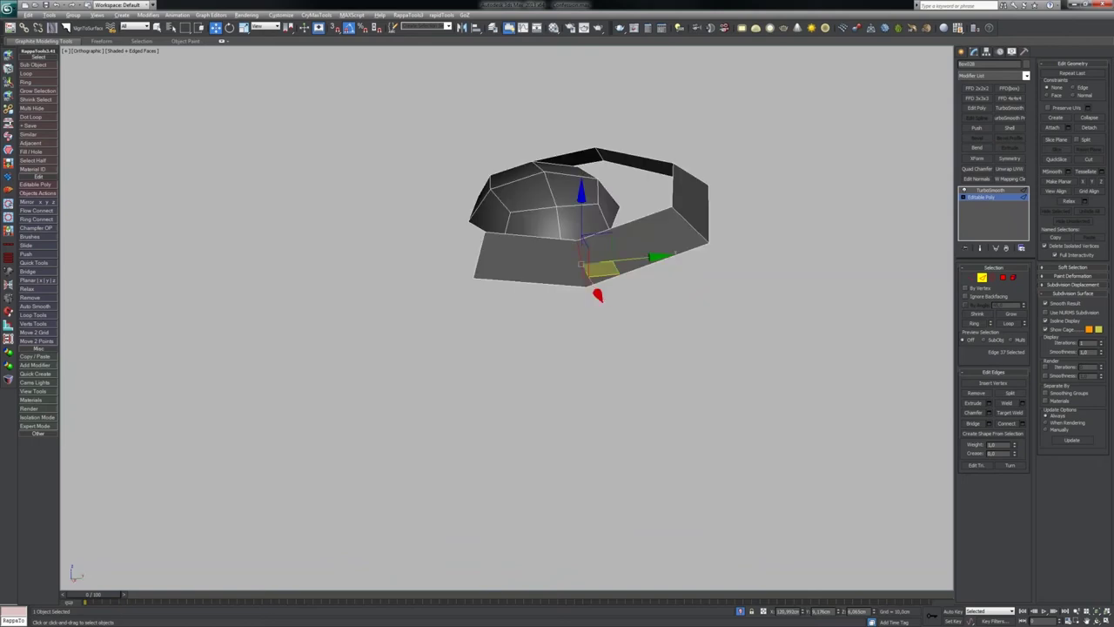
alt+middle_drag(674, 254, 652, 216)
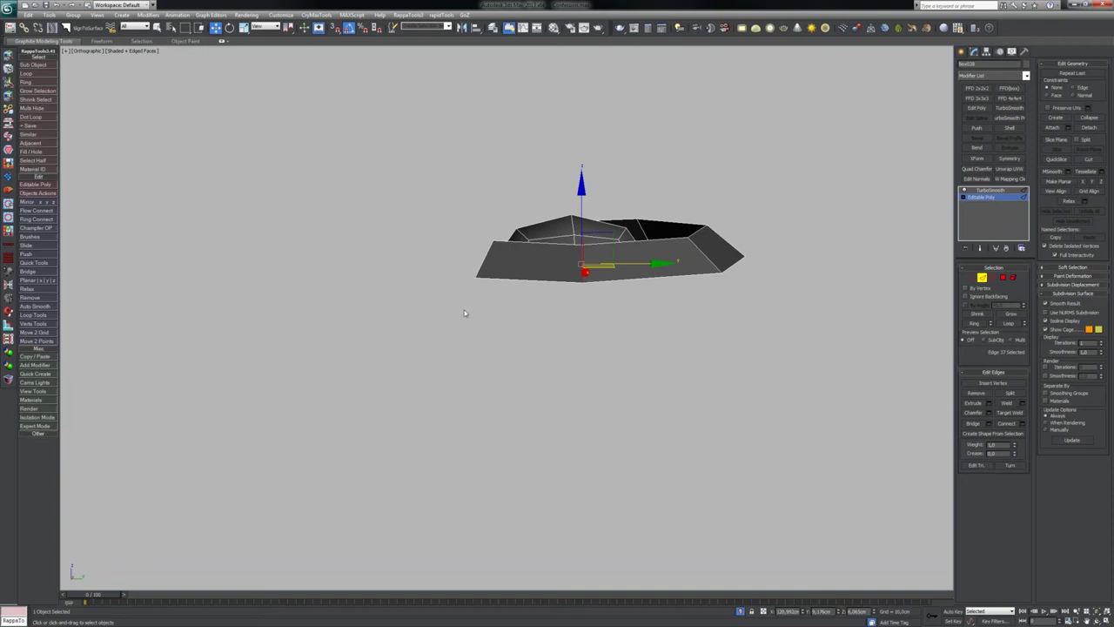
alt+middle_drag(531, 241, 614, 274)
Step: Try an FFD 4x4x4 modifier between the Editable Poly and TurboSmooth, and delete it
key(2)
click(1008, 99)
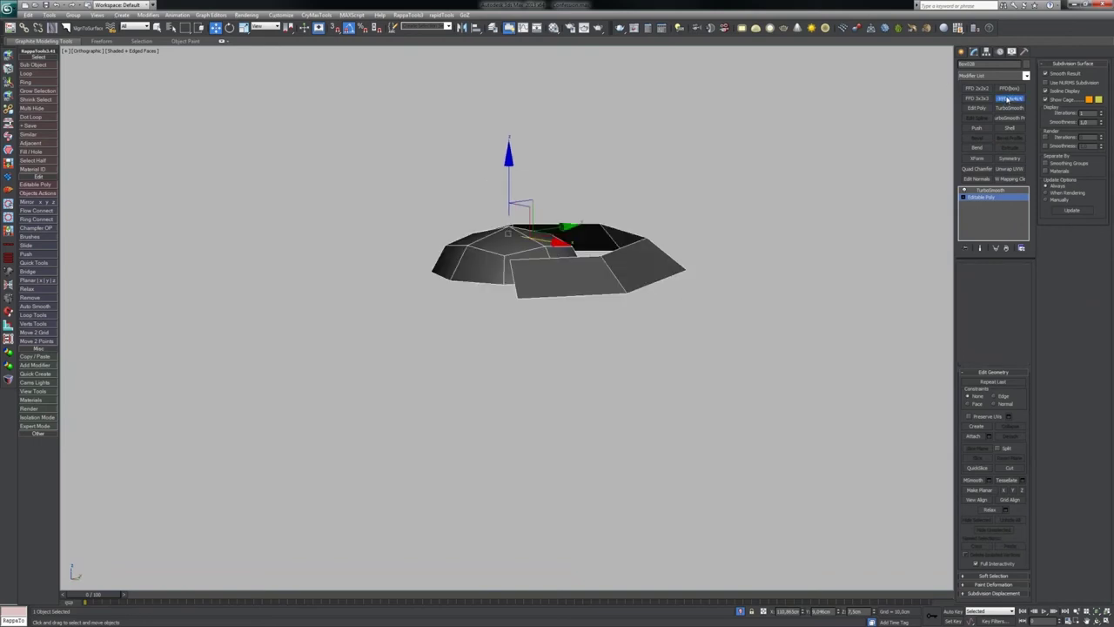
alt+middle_drag(611, 201, 532, 308)
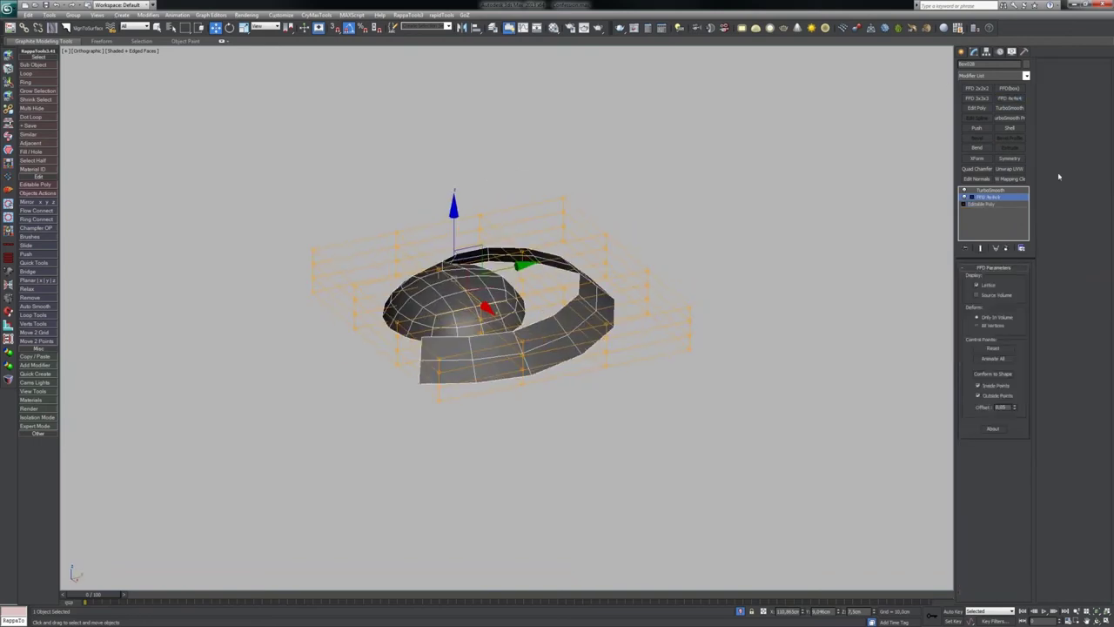
right_click(992, 197)
click(997, 201)
right_click(995, 197)
click(1002, 210)
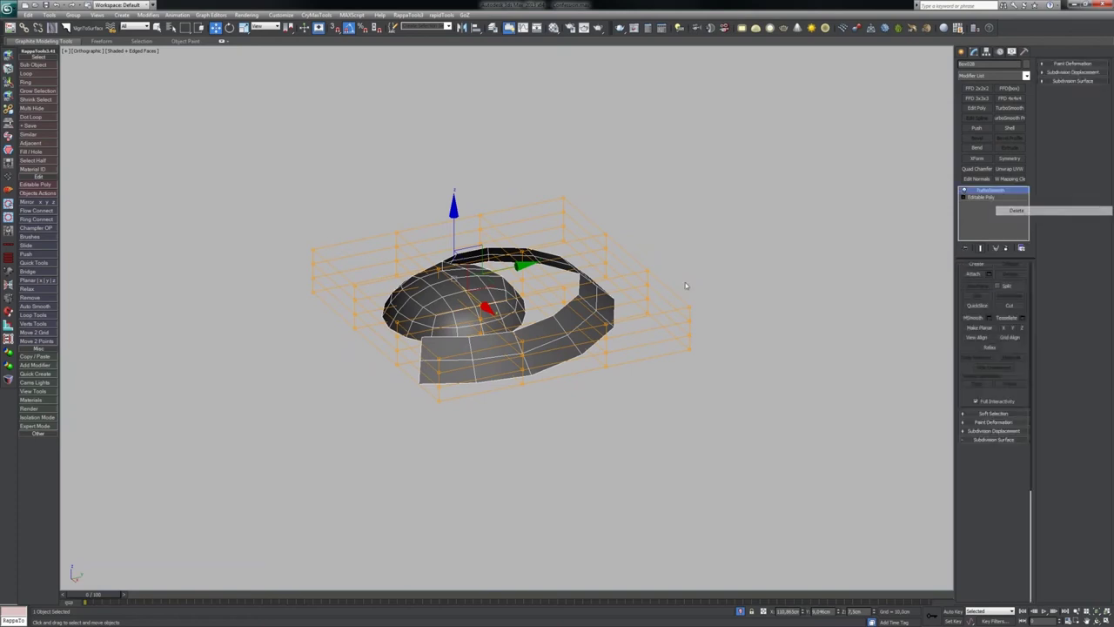
Step: Shift and rotate the vertex pair at the top bend of the smoothed spiral in the top view, and fine-tune its inner vertex
alt+middle_drag(514, 281, 483, 230)
key(t)
key(z)
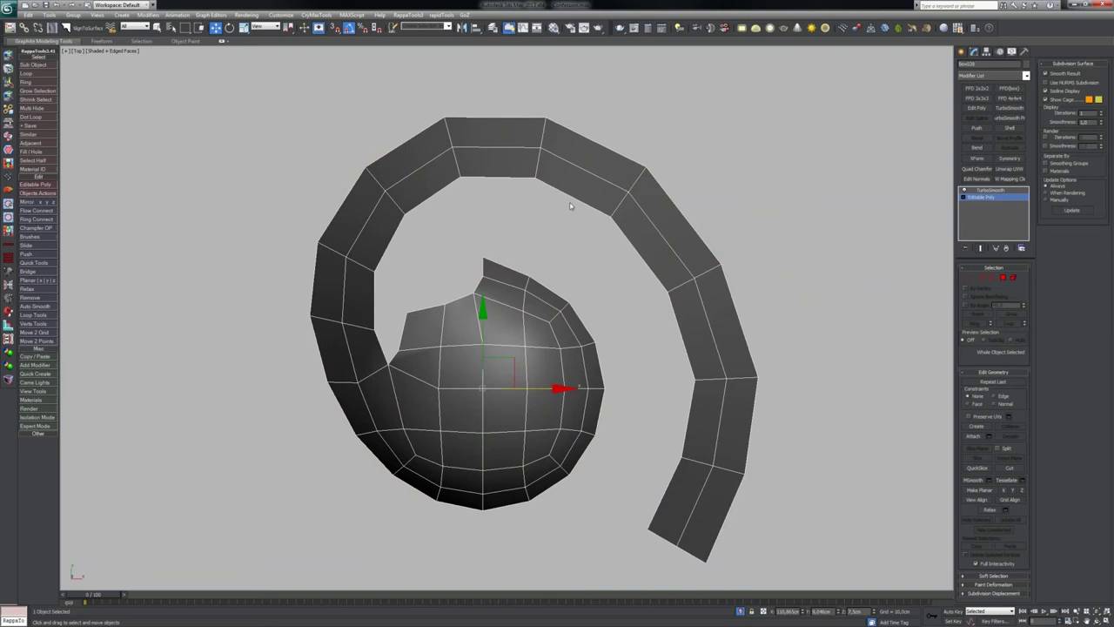
key(1)
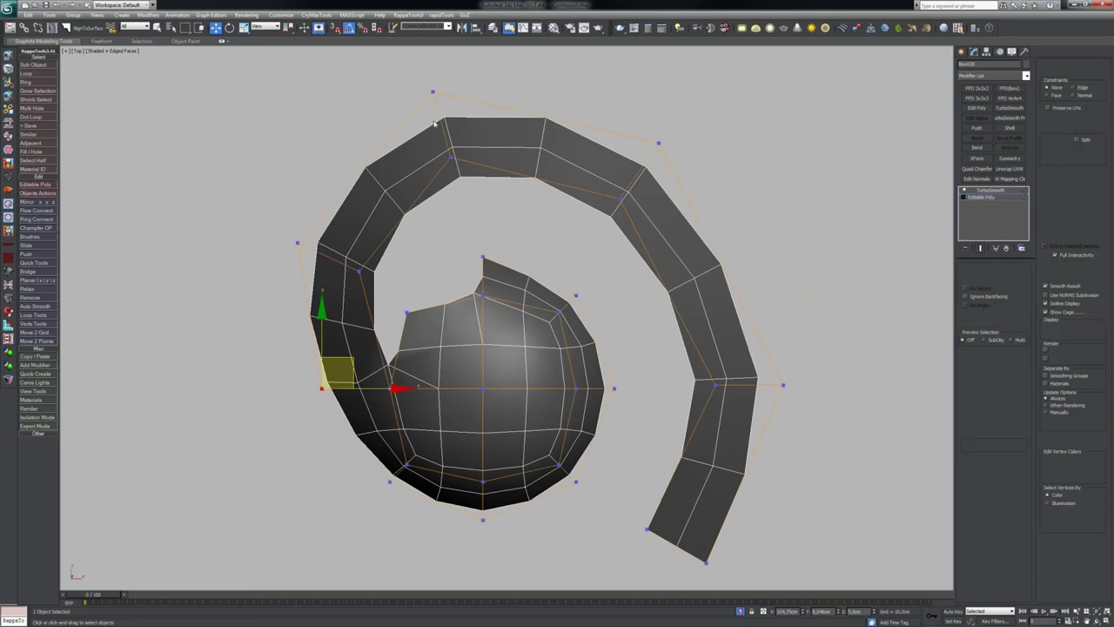
click(433, 124)
key(e)
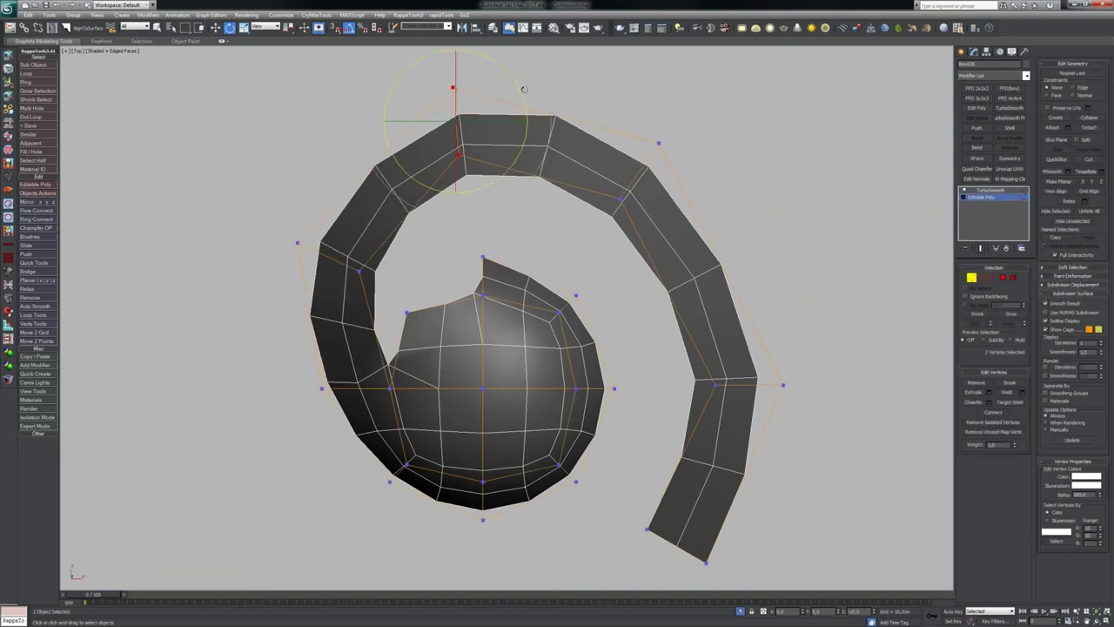
drag(524, 89, 523, 87)
middle_drag(509, 208, 519, 246)
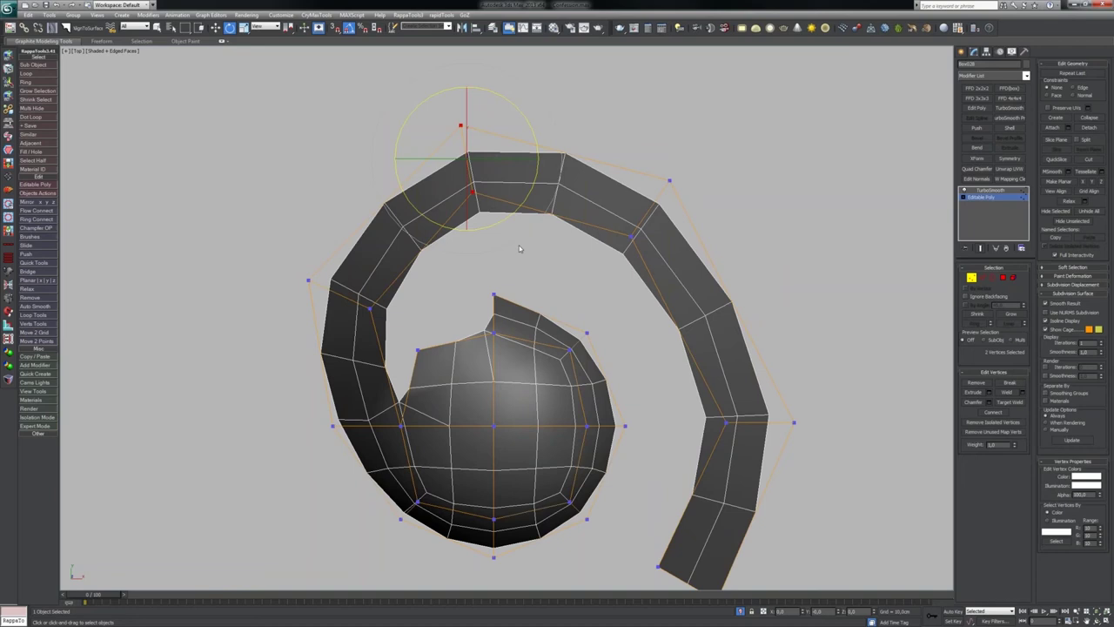
key(w)
scroll(519, 245, down, 3)
mouse_move(489, 242)
mouse_down()
mouse_move(507, 270)
mouse_move(506, 231)
mouse_up()
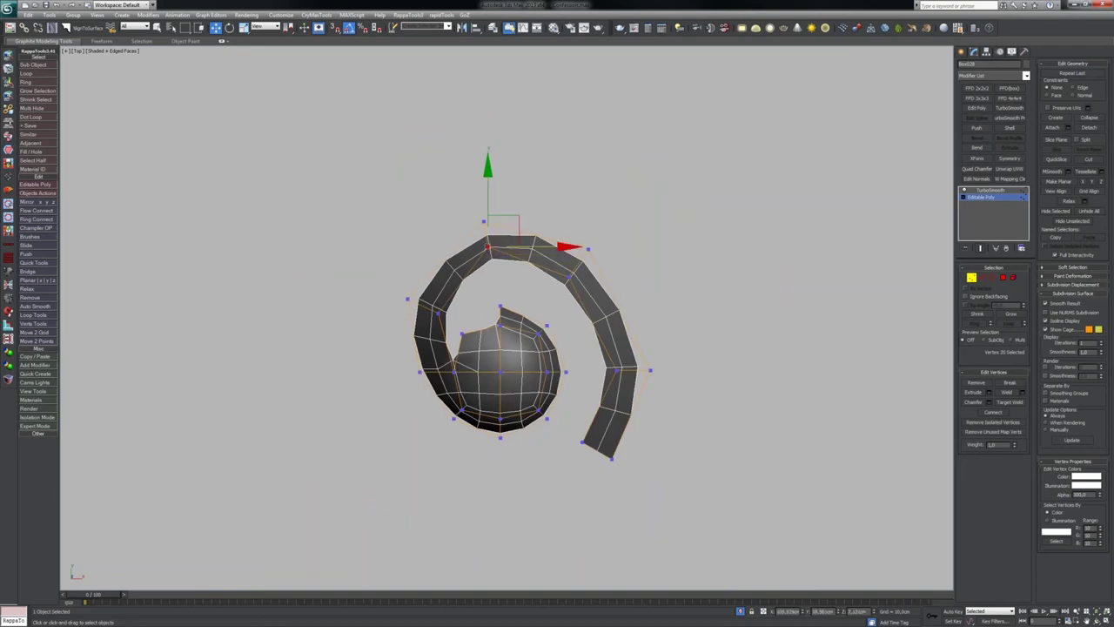
Step: Turn off the smoothed preview and bridge the spiral's upper inner edge to the facing rim edge of the dome
alt+middle_drag(654, 366, 643, 280)
key(2)
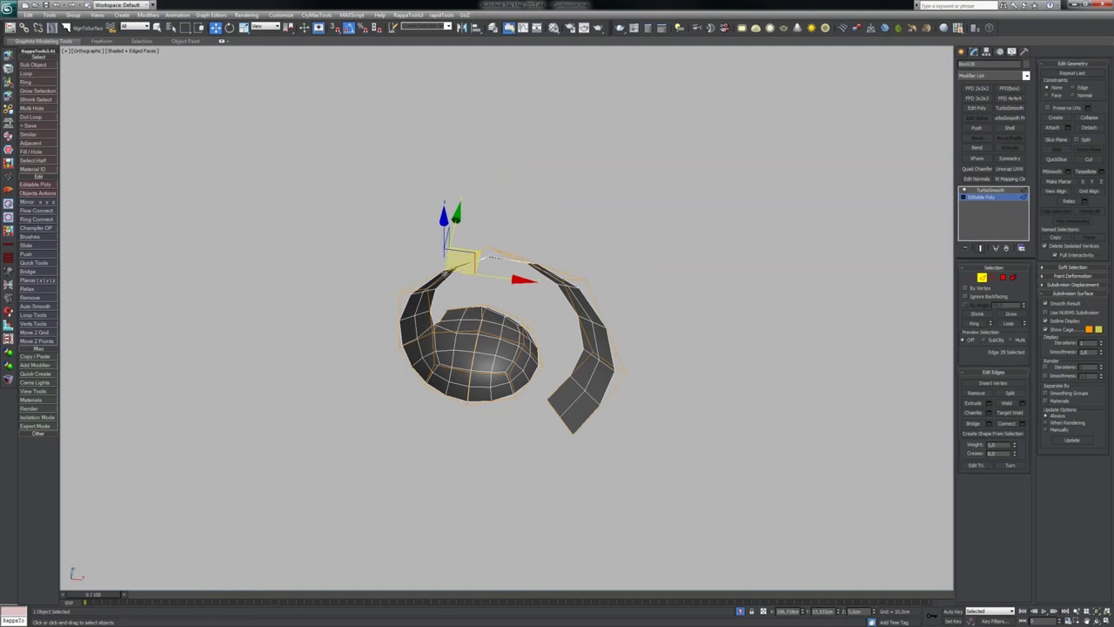
click(459, 277)
middle_drag(460, 285, 480, 301)
scroll(480, 308, up, 2)
key(q)
scroll(480, 307, up, 5)
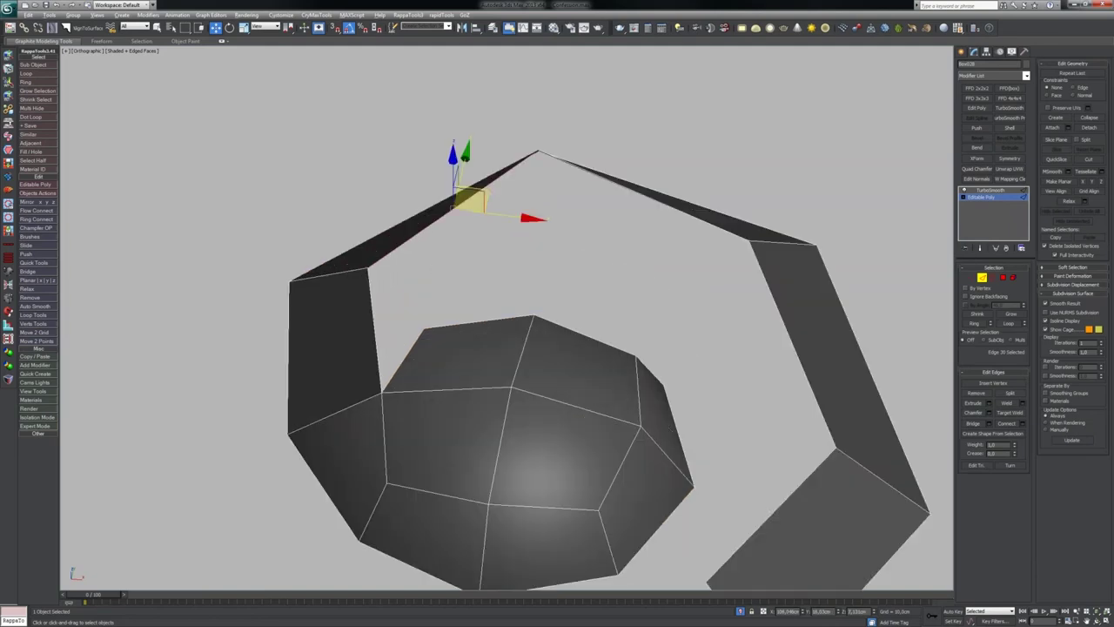
key(t)
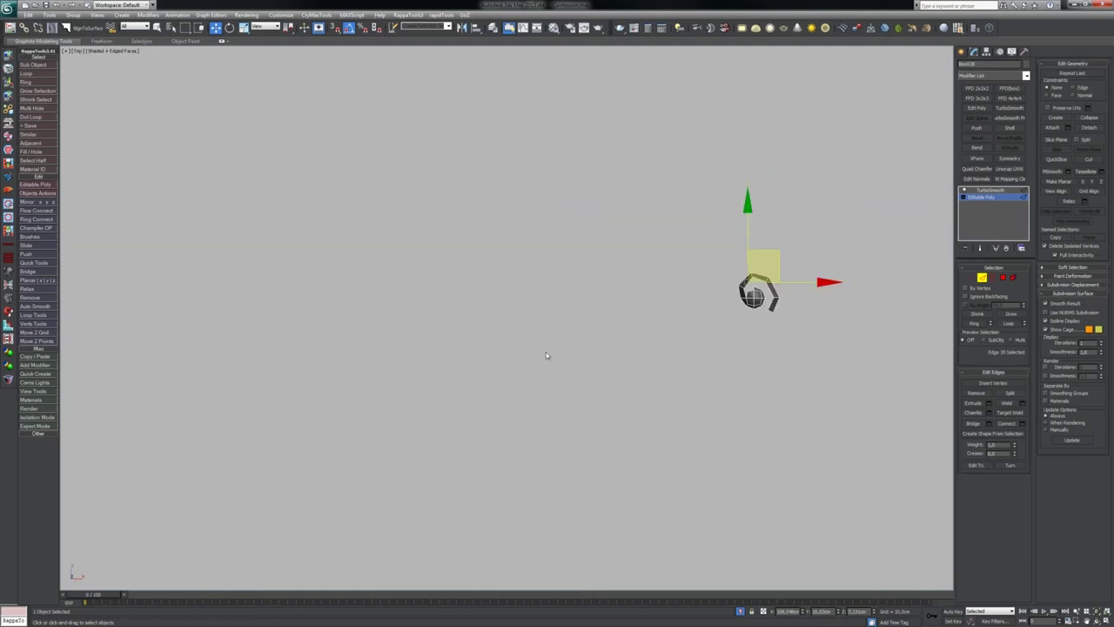
key(z)
middle_drag(545, 351, 455, 294)
click(519, 310)
ctrl+click(545, 224)
key(space)
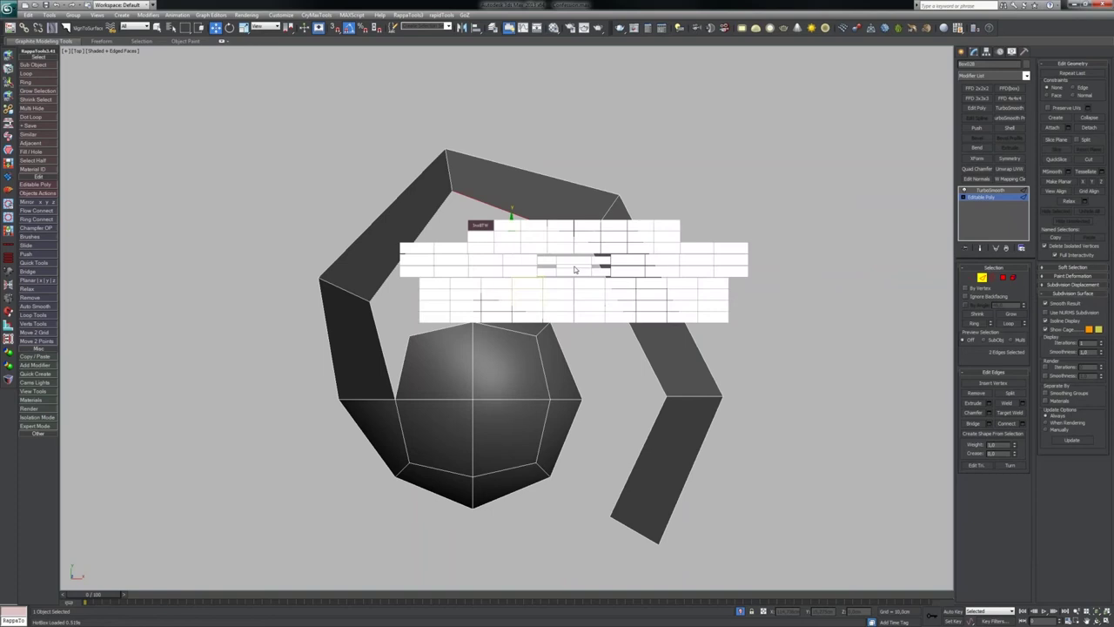
click(589, 295)
Step: Bridge the next two inner edges of the spiral to the matching dome rim edges, continuing clockwise
middle_drag(589, 295, 561, 240)
click(537, 306)
ctrl+click(613, 289)
key(space)
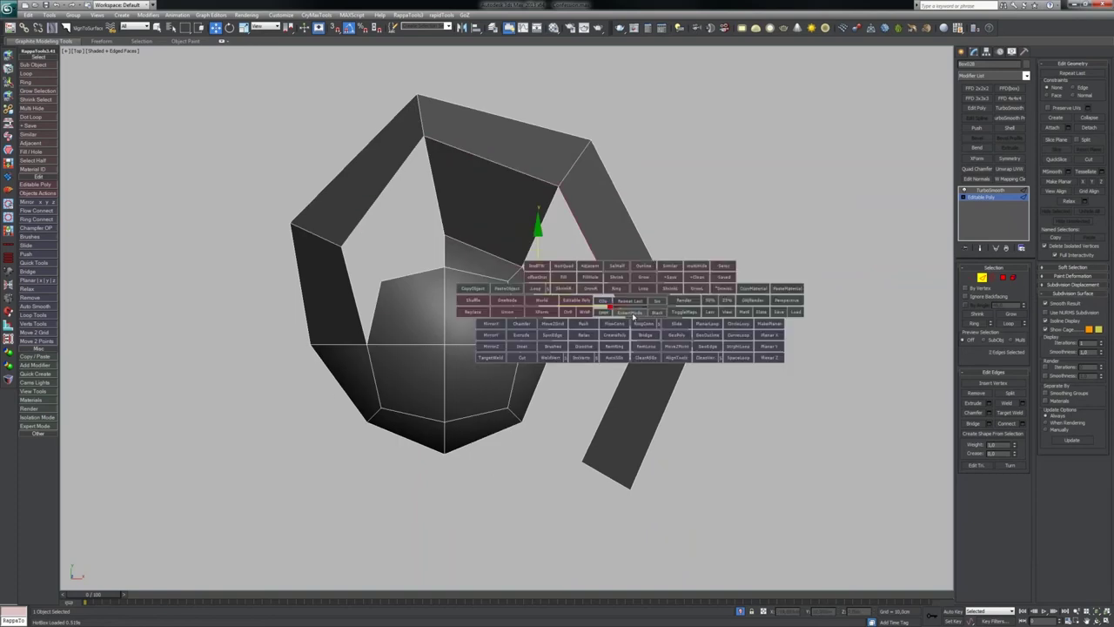
click(646, 335)
click(540, 377)
ctrl+click(608, 405)
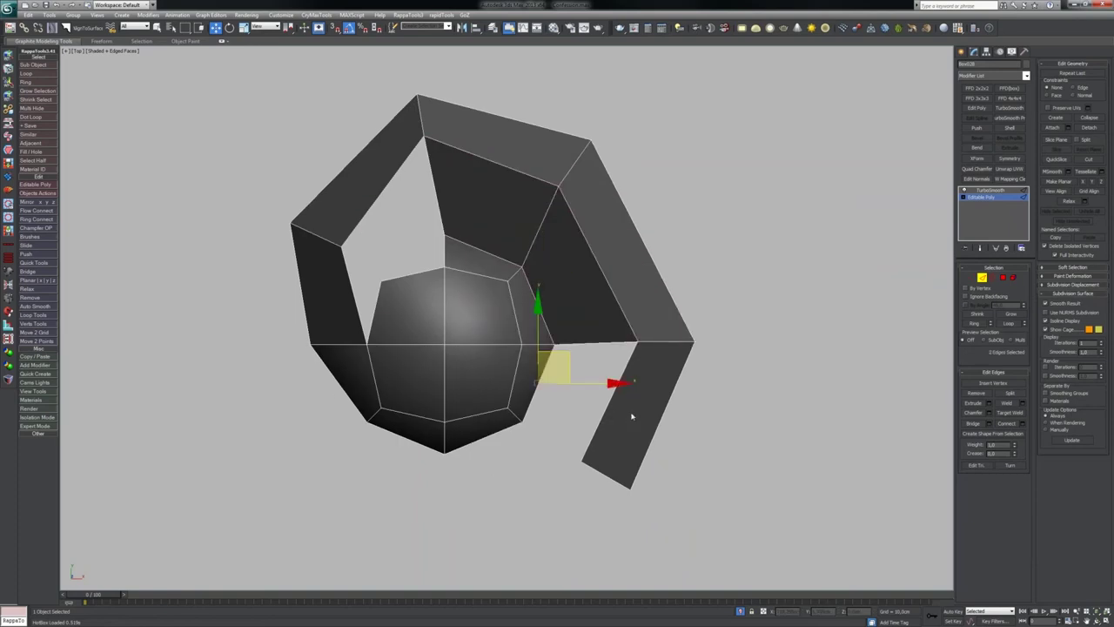
key(space)
click(643, 442)
Step: Extrude the spiral's open end edge diagonally downward beneath the dome to add another strip polygon
middle_drag(626, 405, 632, 300)
click(614, 370)
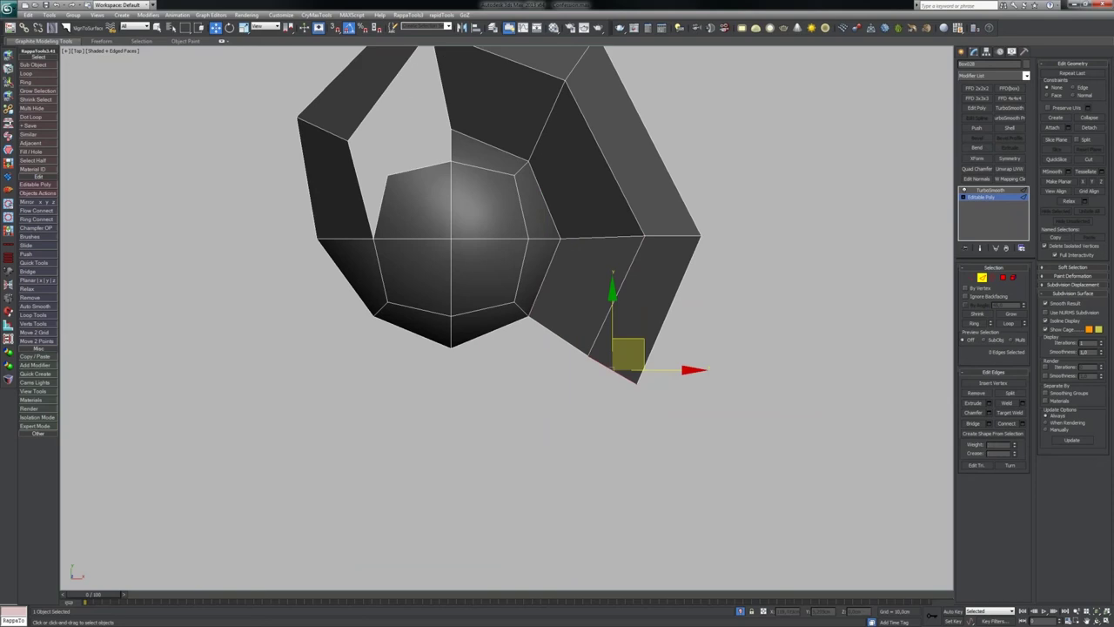
shift+drag(642, 347, 503, 511)
middle_drag(528, 287, 525, 326)
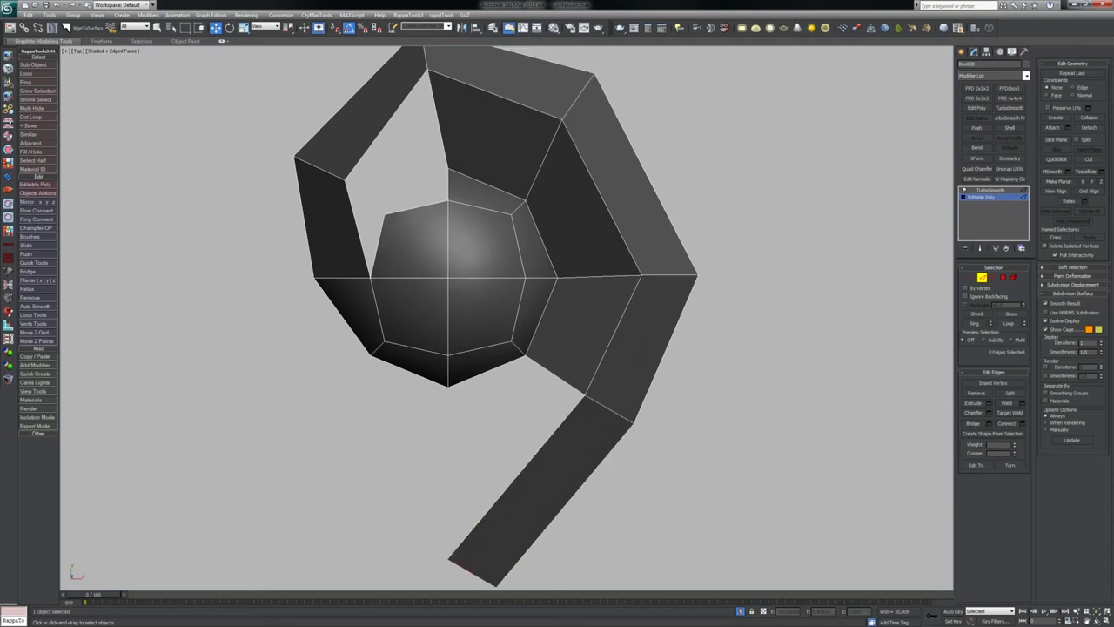
Step: Insert an edge loop along the bridged polygons and move it down and slightly sideways to form a groove
key(alt+1)
click(596, 279)
alt+middle_drag(596, 278, 566, 181)
drag(547, 184, 548, 202)
mouse_move(560, 201)
alt+middle_down()
mouse_move(530, 232)
mouse_move(542, 202)
alt+middle_up()
drag(588, 242, 593, 238)
alt+middle_drag(568, 147, 552, 201)
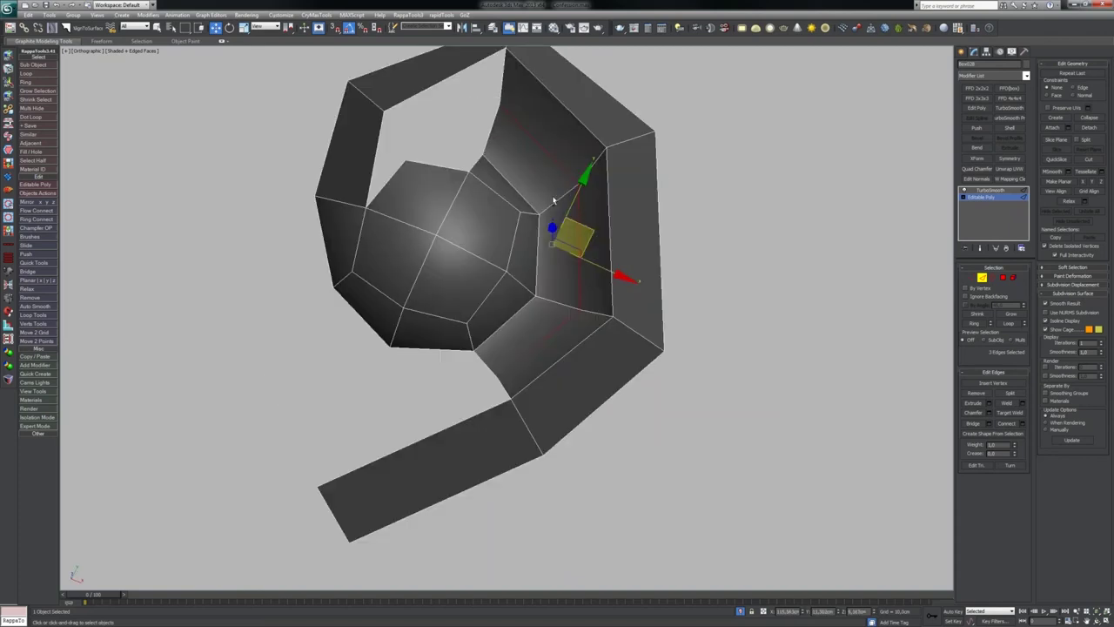
Step: Extrude the bridge's open side edge nearest the dome into the remaining gap and rotate it along the dome
key(t)
key(z)
middle_drag(525, 151, 531, 240)
scroll(479, 232, up, 2)
click(461, 179)
scroll(452, 179, down, 1)
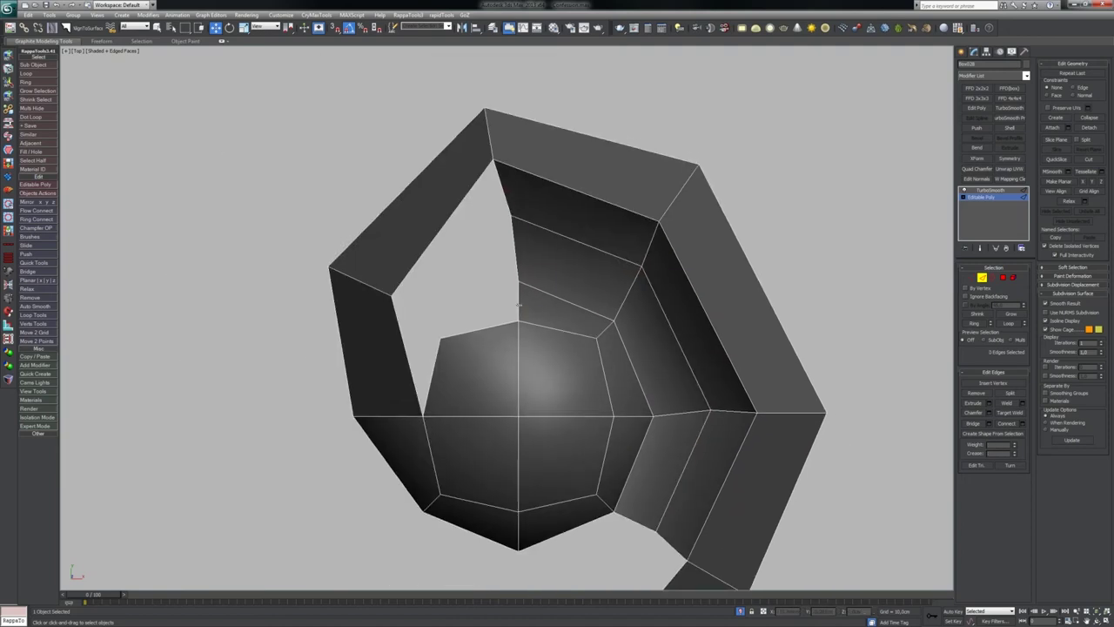
click(519, 305)
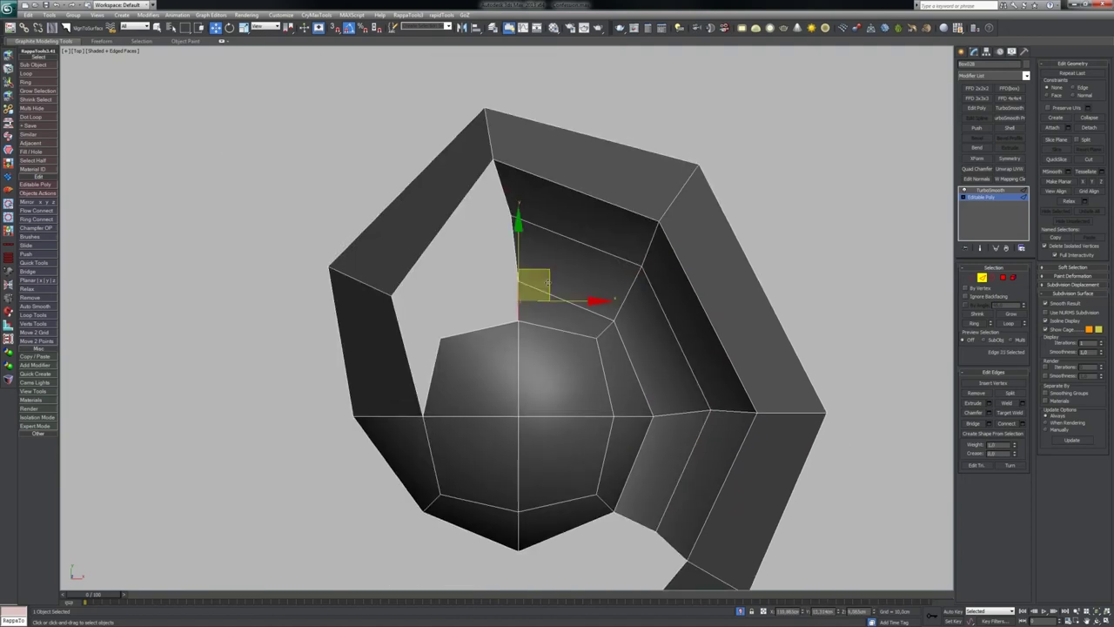
shift+drag(547, 283, 480, 264)
key(e)
key(apostrophe)
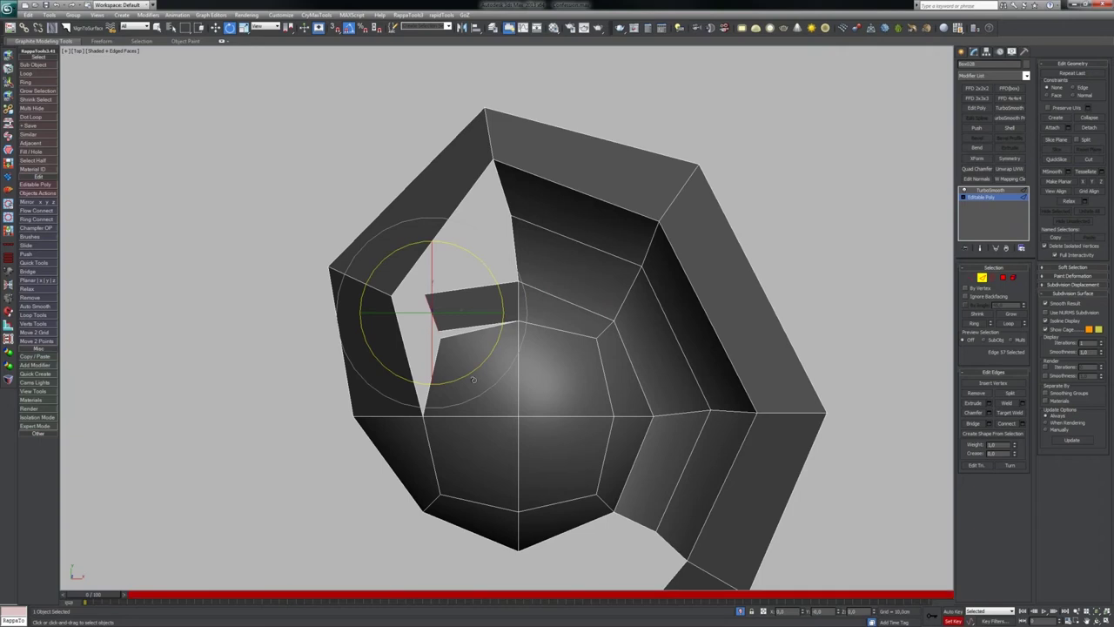
Step: Join the extruded polygon's lower vertex to the dome's corner vertex and nudge its outer vertex slightly inward
key(1)
click(439, 334)
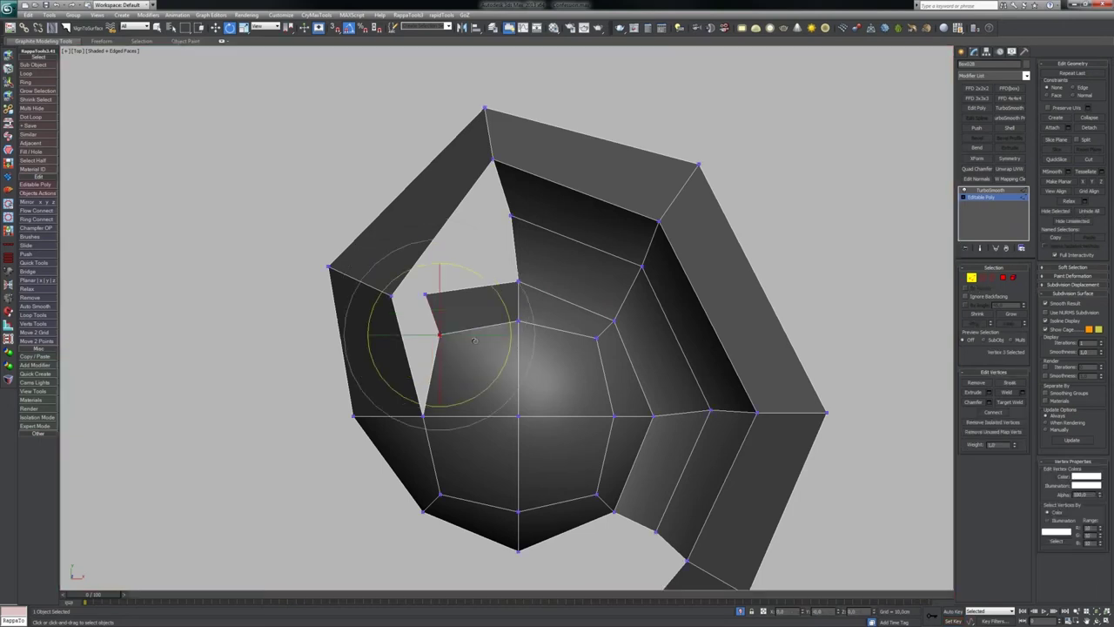
key(w)
drag(423, 294, 430, 300)
Step: Bridge the extruded polygon's end edge to the inner edge of the spiral's first polygon
key(2)
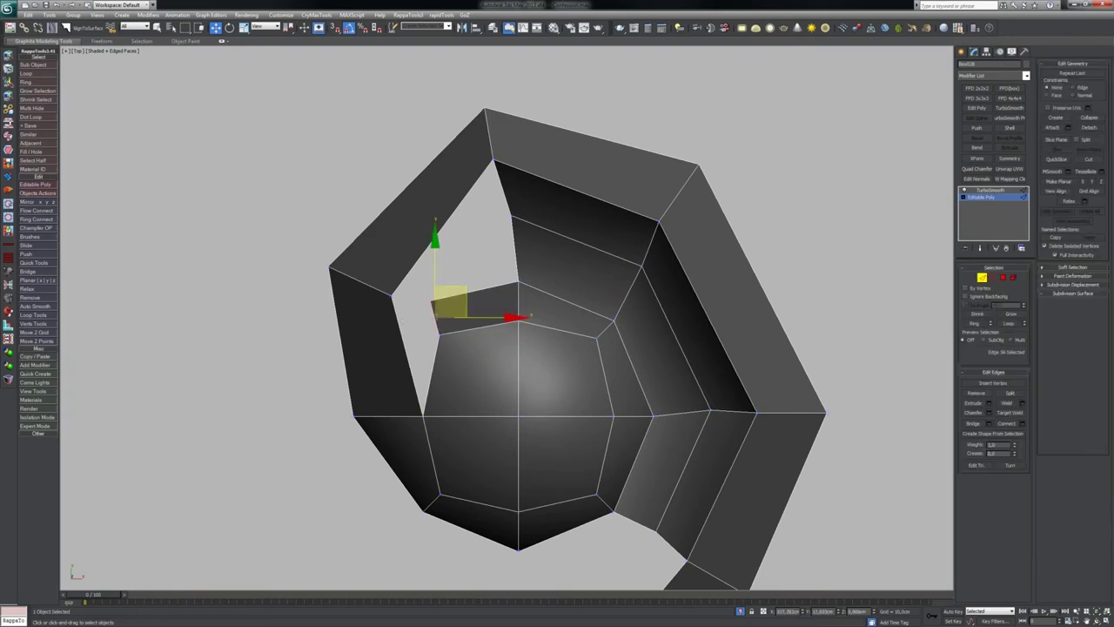
key(2)
ctrl+click(435, 318)
right_click(501, 322)
click(439, 369)
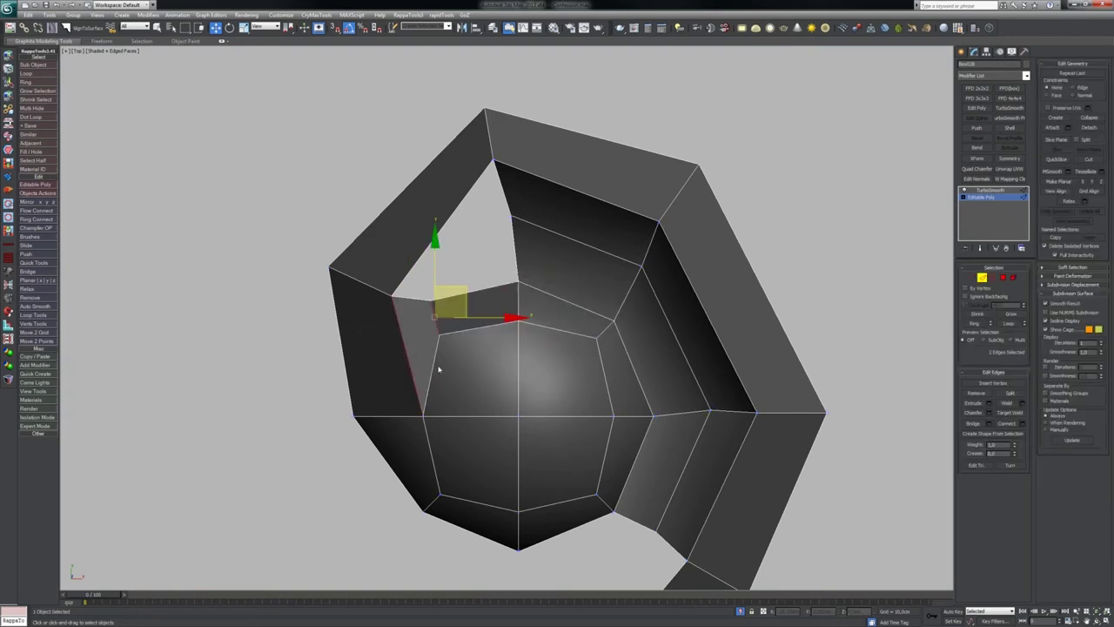
Step: Examine the new bridge polygon and its corner vertex at the remaining hole from the side
alt+middle_drag(452, 332, 322, 278)
scroll(336, 431, up, 3)
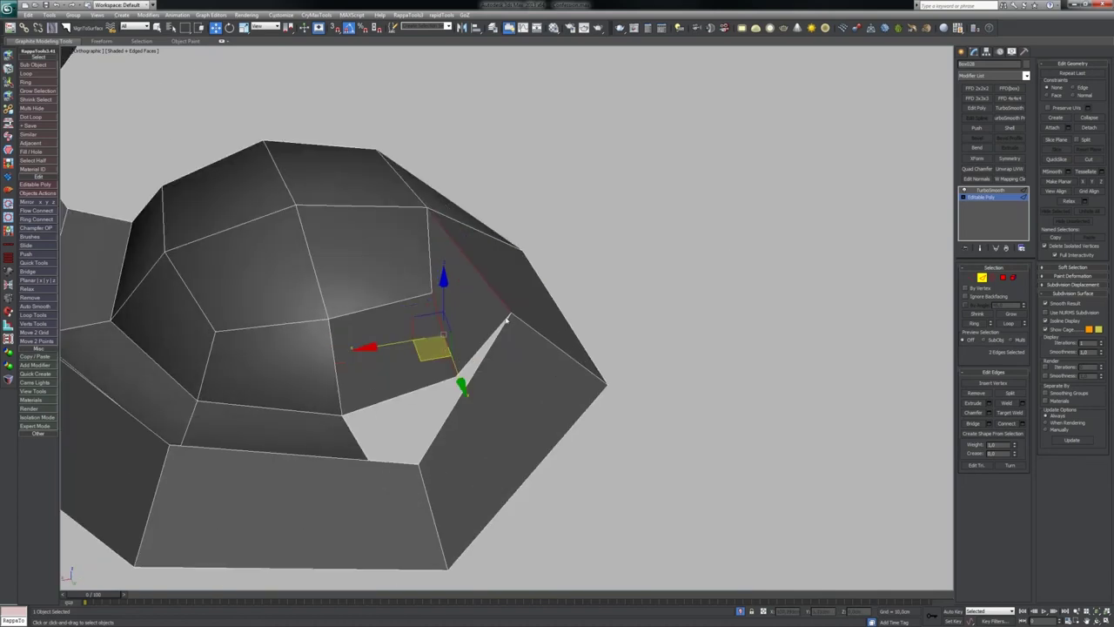
key(1)
click(509, 317)
alt+middle_drag(467, 298, 503, 314)
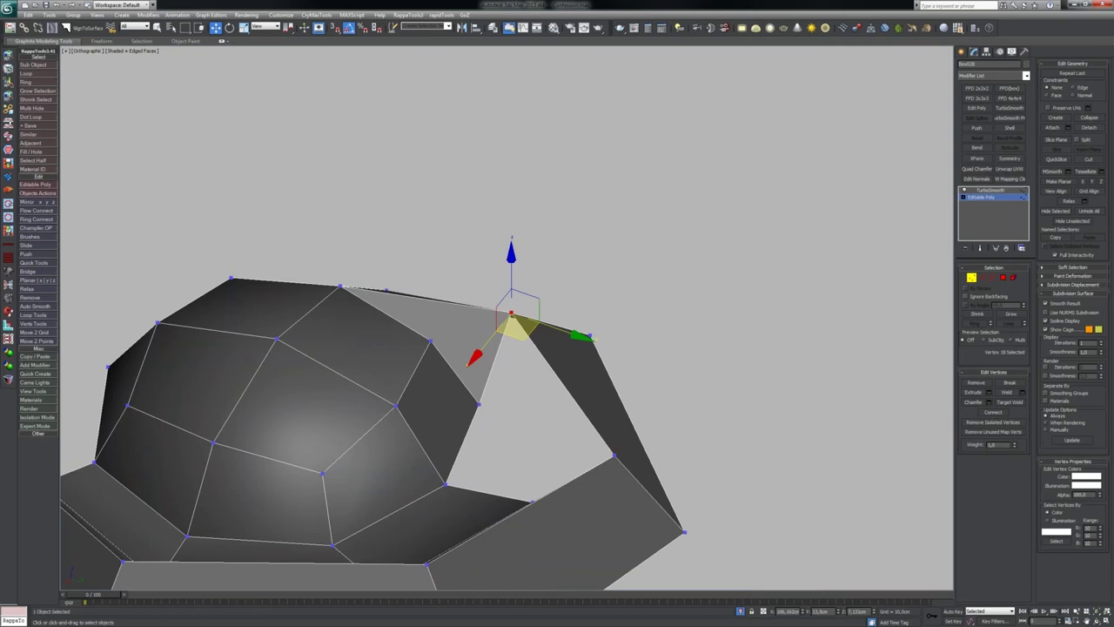
key(1)
key(t)
key(2)
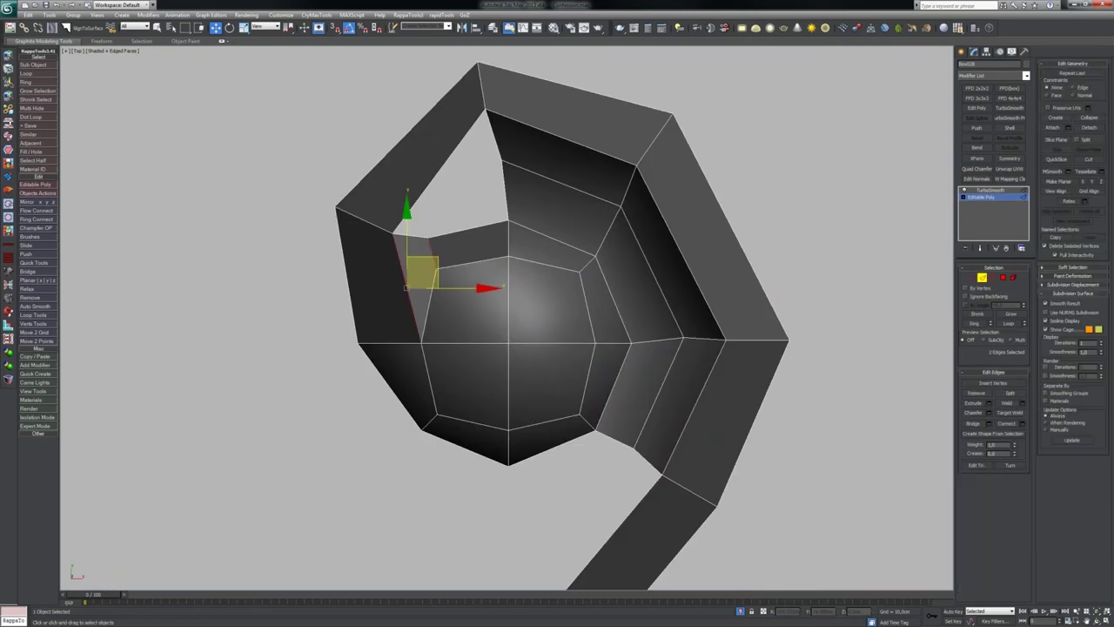
Step: Cap the remaining hole between the spiral and the dome with a polygon
scroll(494, 275, up, 2)
key(3)
click(477, 219)
key(alt+p)
Step: Cut the cap polygon from the groove loop's end vertex to the short edge at the spiral's inner corner
middle_drag(478, 224, 503, 289)
key(1)
click(530, 176)
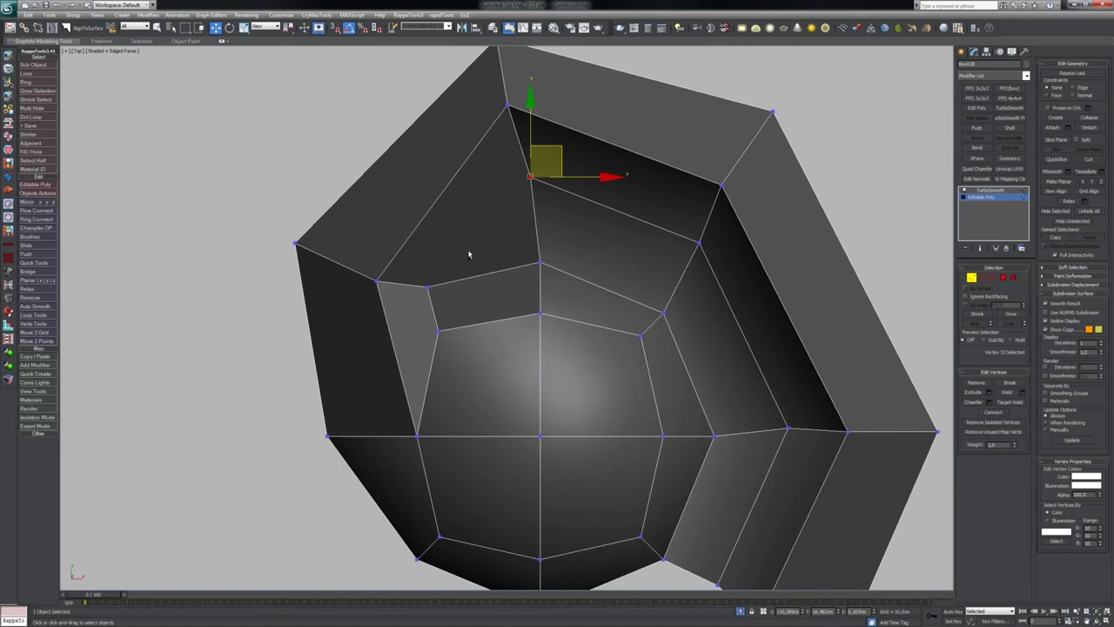
middle_drag(468, 254, 482, 264)
key(alt+c)
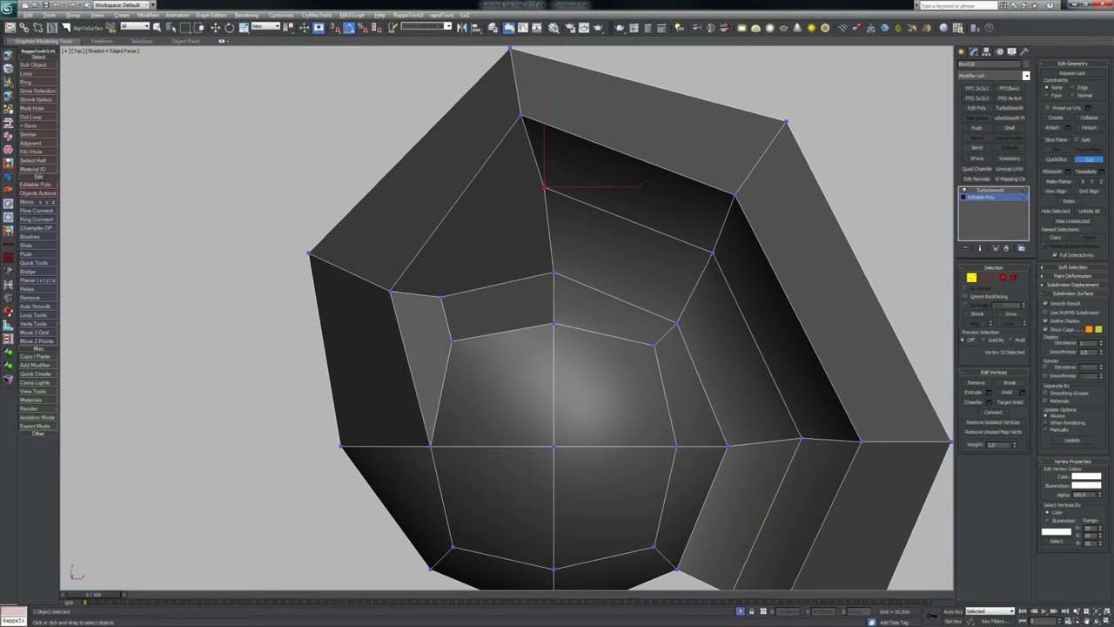
click(544, 186)
click(423, 294)
key(w)
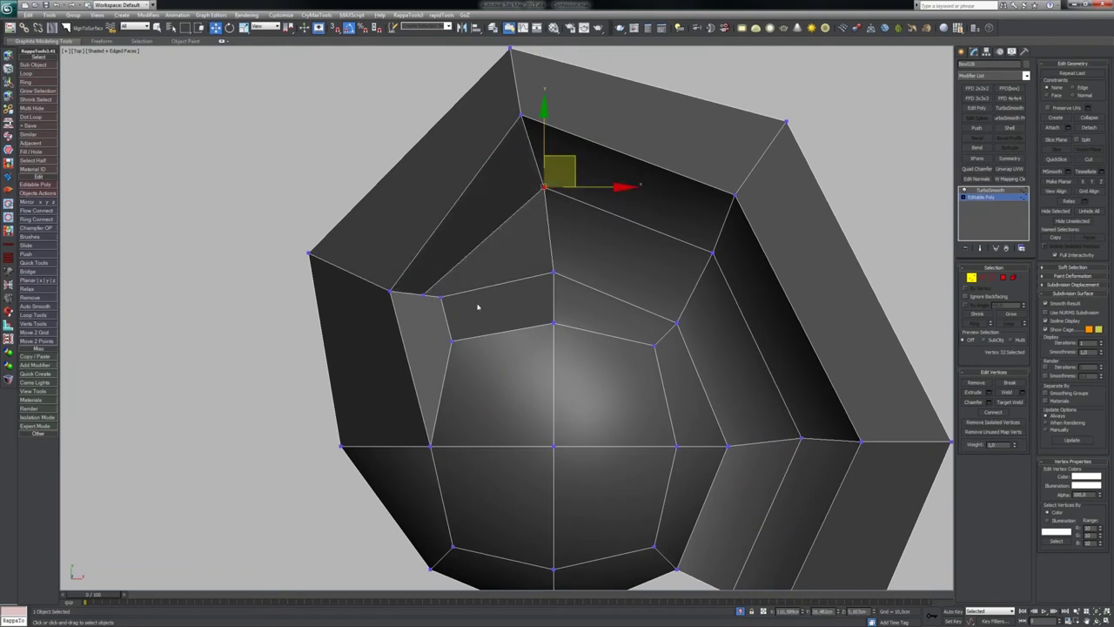
Step: Move the vertex beside the cut's end down toward the dome's corner vertex
click(440, 297)
middle_drag(456, 311, 465, 314)
drag(481, 285, 486, 313)
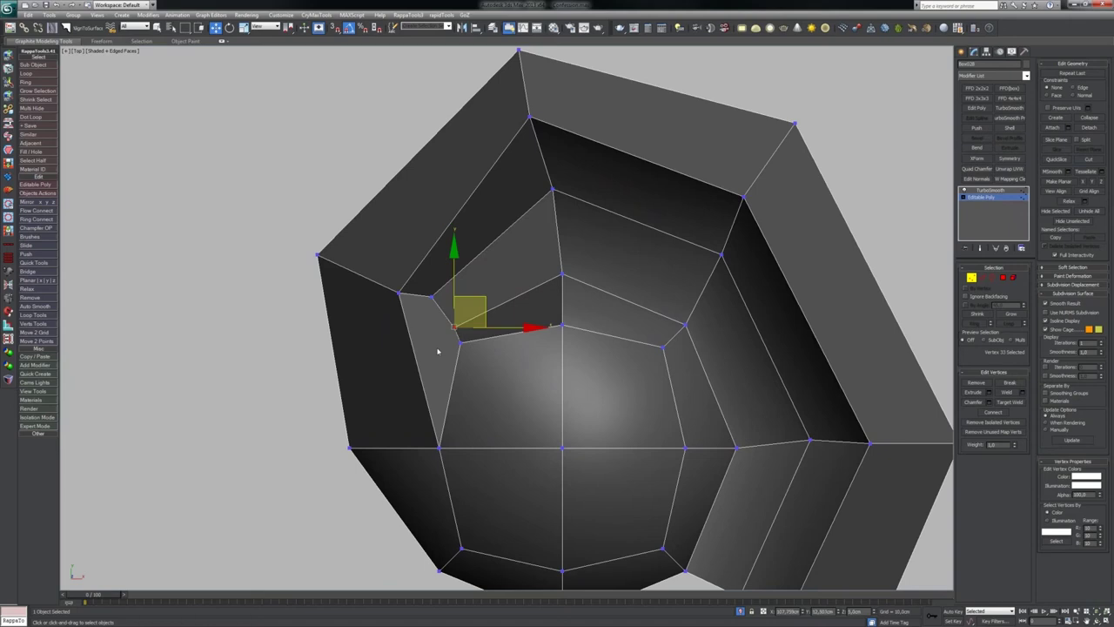
Step: Insert a cross edge in the spiral's first polygon, then rotate it and shift it outward
middle_drag(438, 352, 466, 333)
key(alt+1)
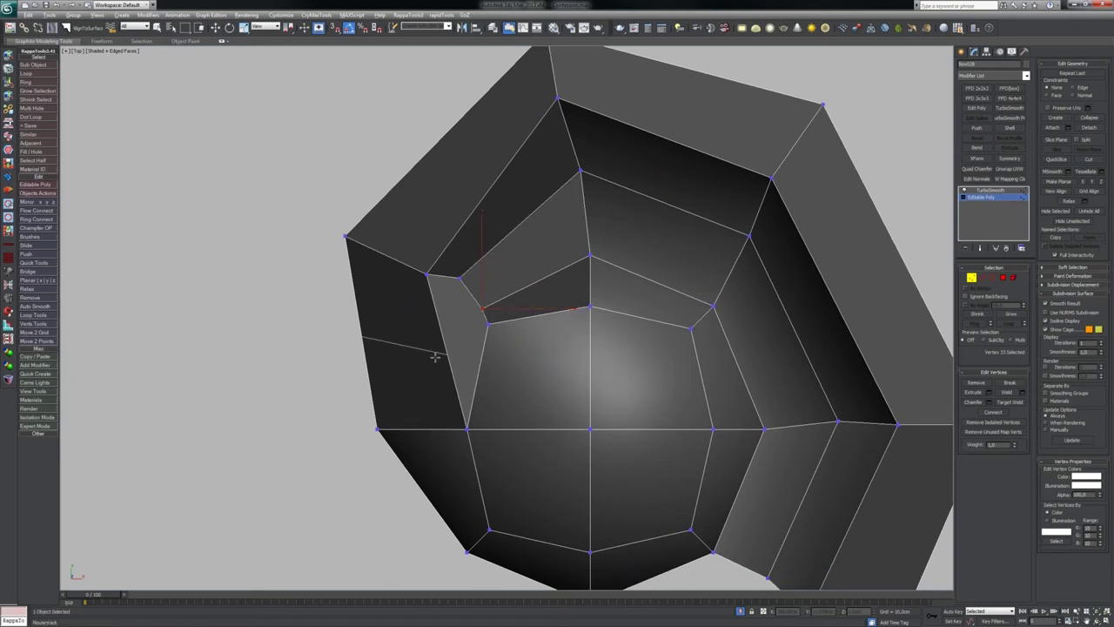
click(434, 357)
middle_drag(448, 322, 453, 295)
key(2)
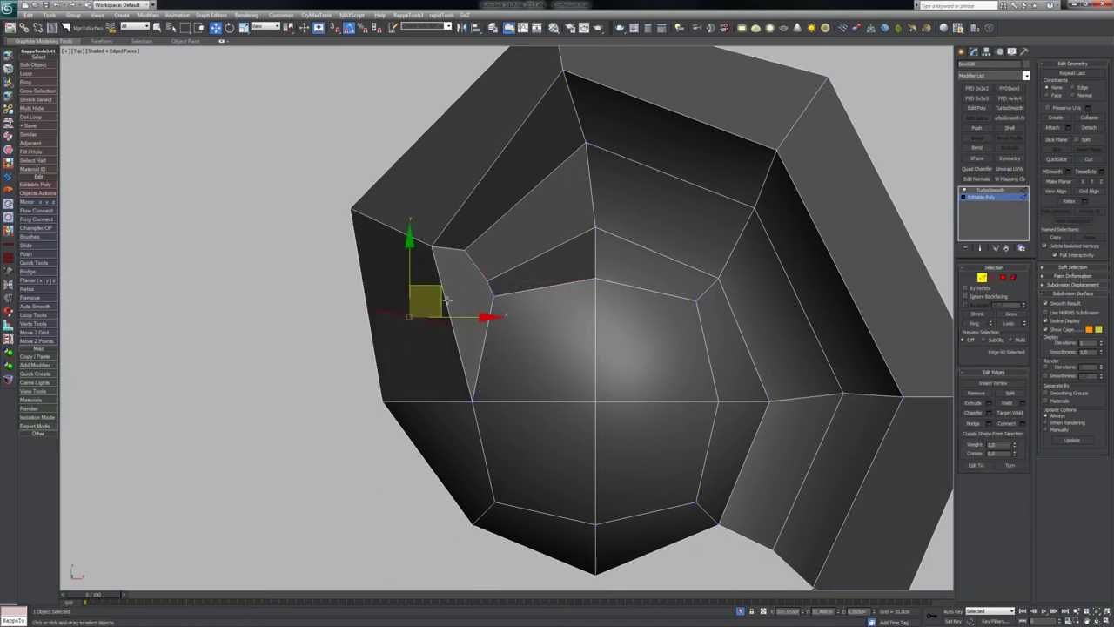
key(e)
mouse_move(476, 290)
mouse_down()
mouse_move(469, 271)
mouse_move(423, 298)
mouse_move(453, 335)
mouse_move(462, 303)
mouse_up()
key(w)
Step: Connect the new cross edge's inner vertex to the vertex beside the dome's corner
key(1)
key(ctrl+z)
click(437, 297)
ctrl+click(487, 281)
key(ctrl+shift+e)
click(473, 313)
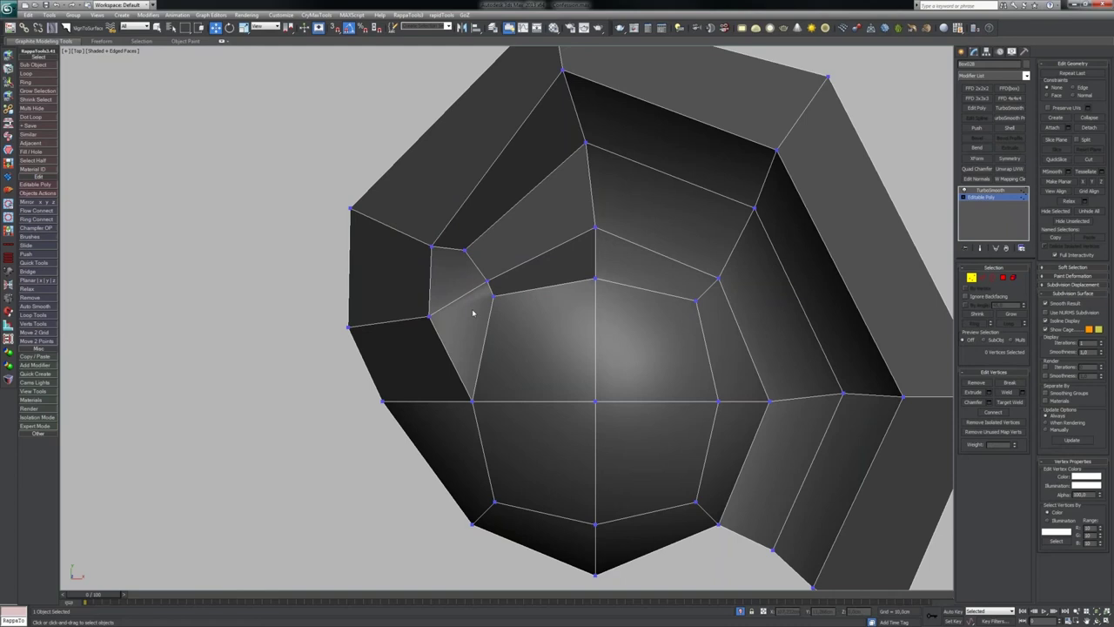
Step: Move the spiral's upper-left vertex pair slightly upward and raise the outer vertex of the cross edge below it
middle_drag(474, 313, 486, 356)
click(364, 251)
ctrl+click(445, 288)
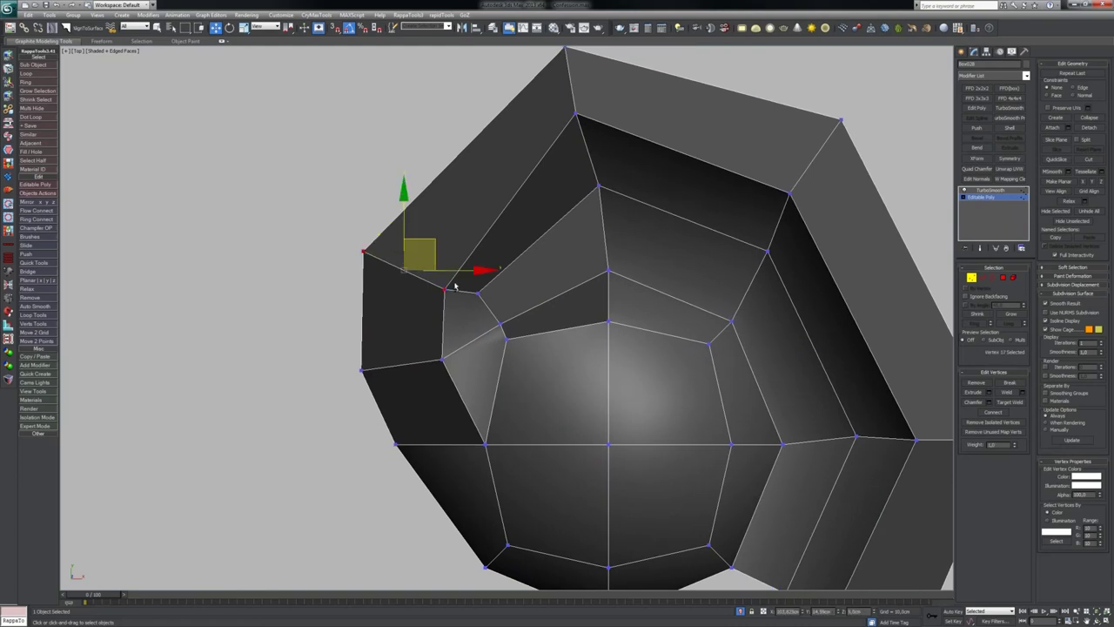
mouse_move(430, 253)
mouse_down()
mouse_move(426, 211)
mouse_move(435, 226)
mouse_up()
click(323, 336)
click(361, 370)
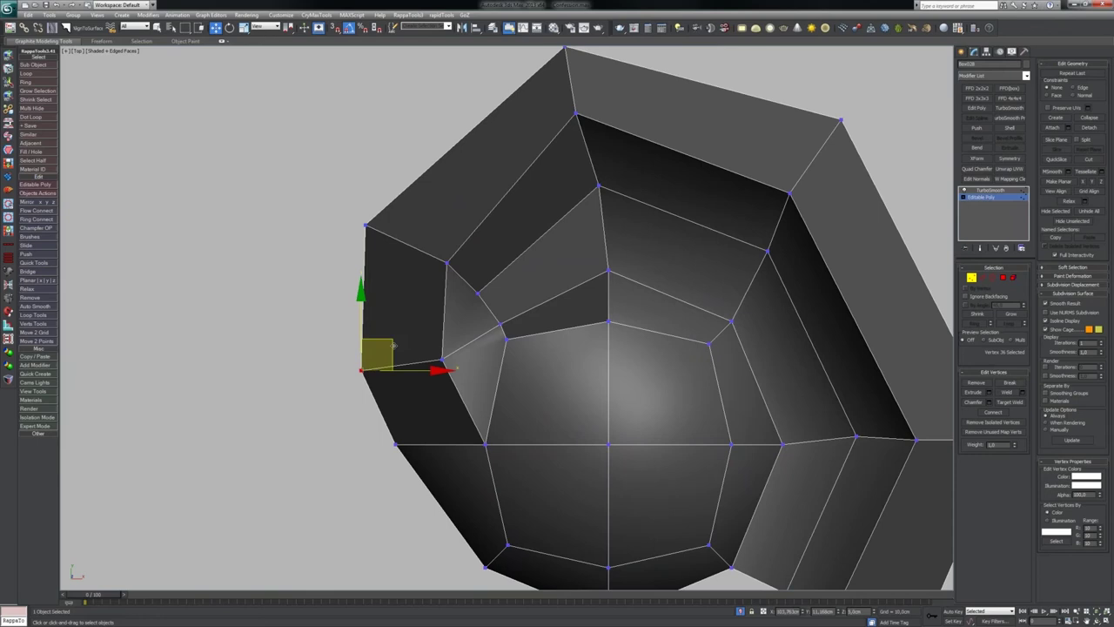
drag(392, 345, 389, 334)
Step: Move both vertices of the added cross edge slightly upward and save the scene
mouse_move(386, 412)
middle_down()
mouse_move(375, 316)
mouse_move(391, 401)
middle_up()
drag(348, 369, 524, 323)
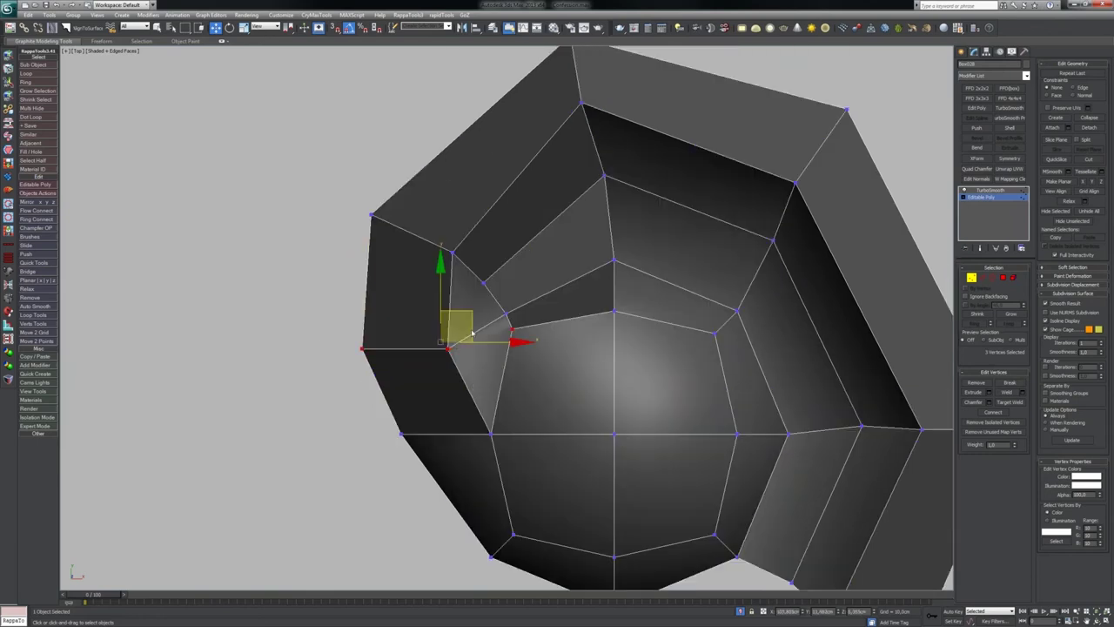
alt+click(510, 329)
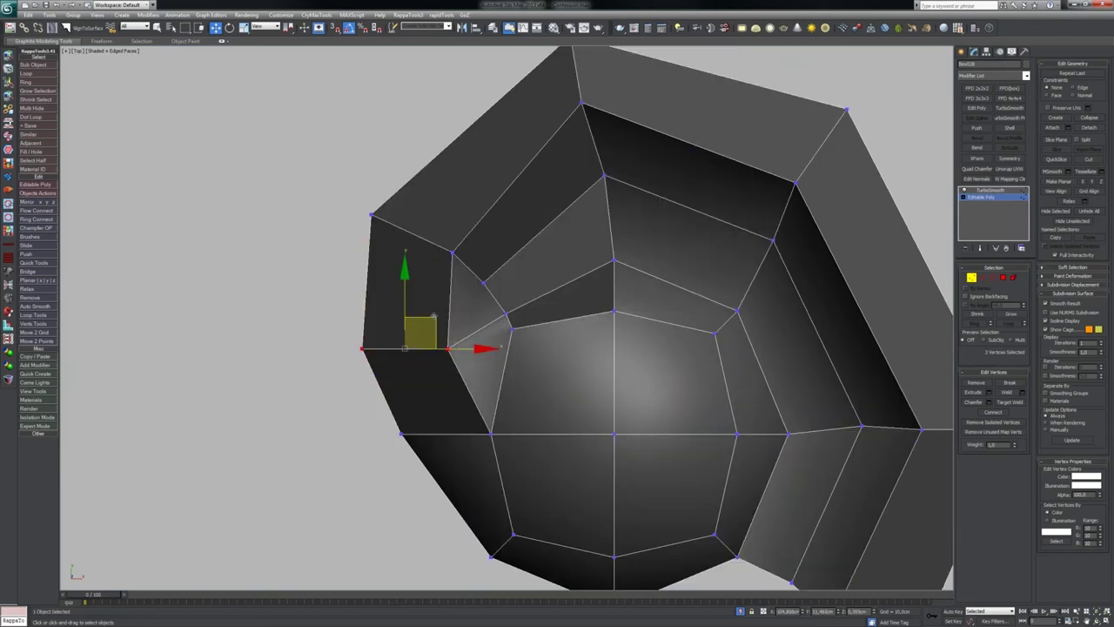
drag(434, 316, 438, 305)
middle_drag(575, 316, 480, 343)
key(ctrl+s)
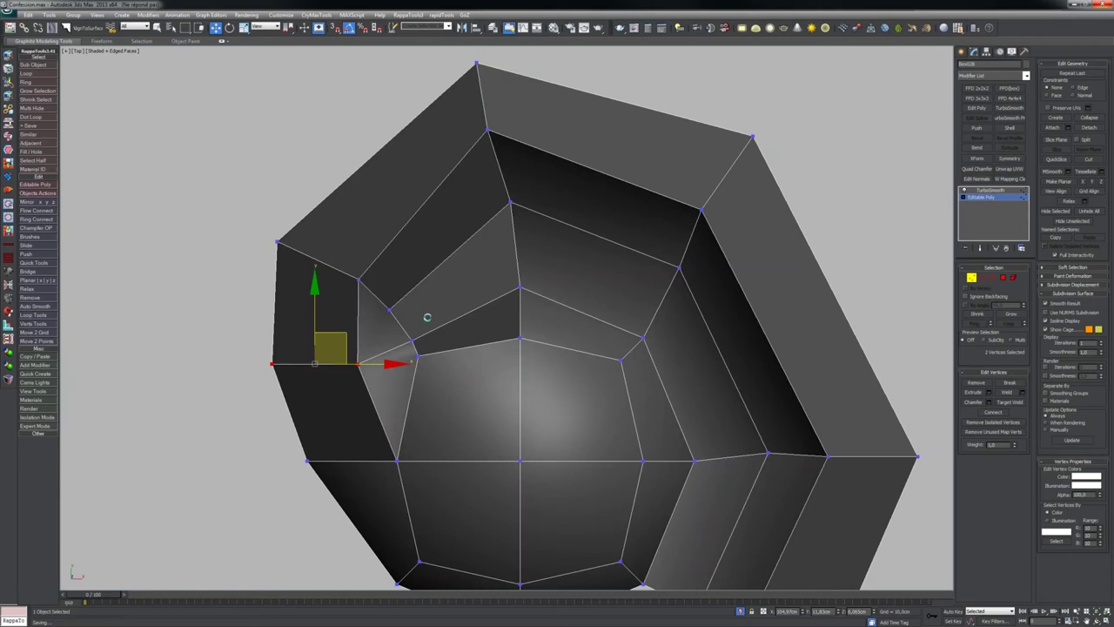
Step: Show the smoothed ornament without edged faces and change the TurboSmooth iterations
key(1)
scroll(573, 382, down, 5)
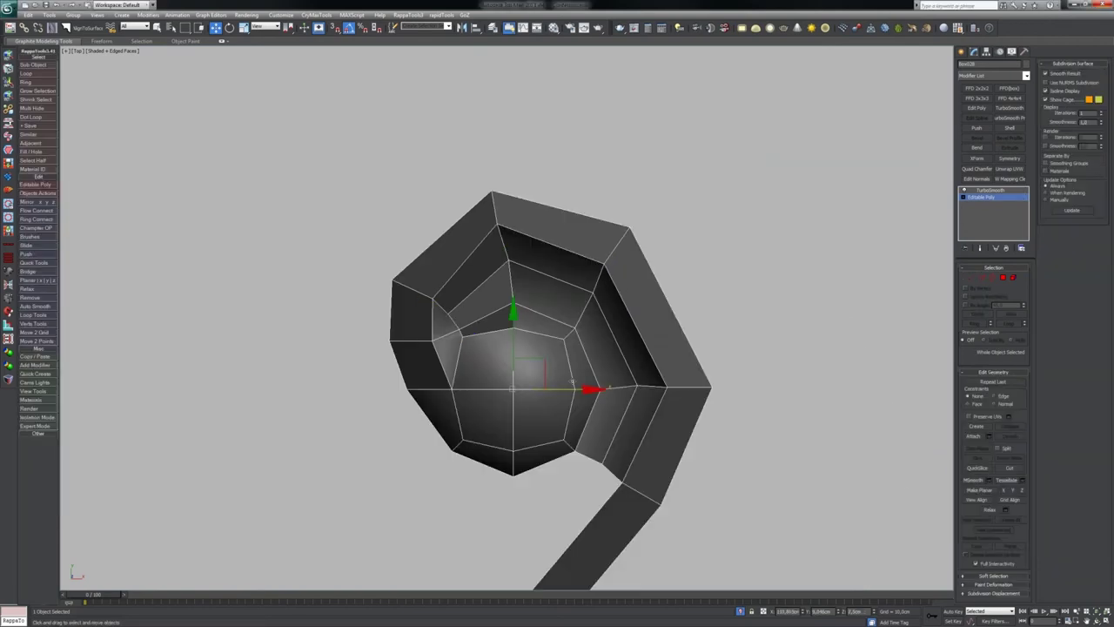
alt+middle_drag(554, 386, 556, 353)
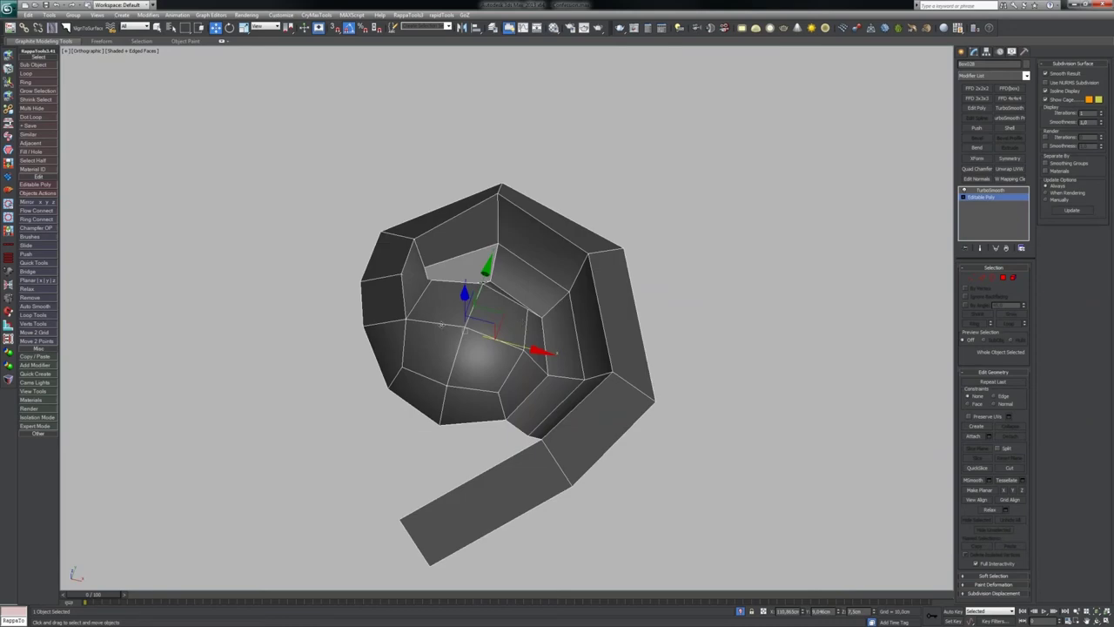
key(ctrl+q)
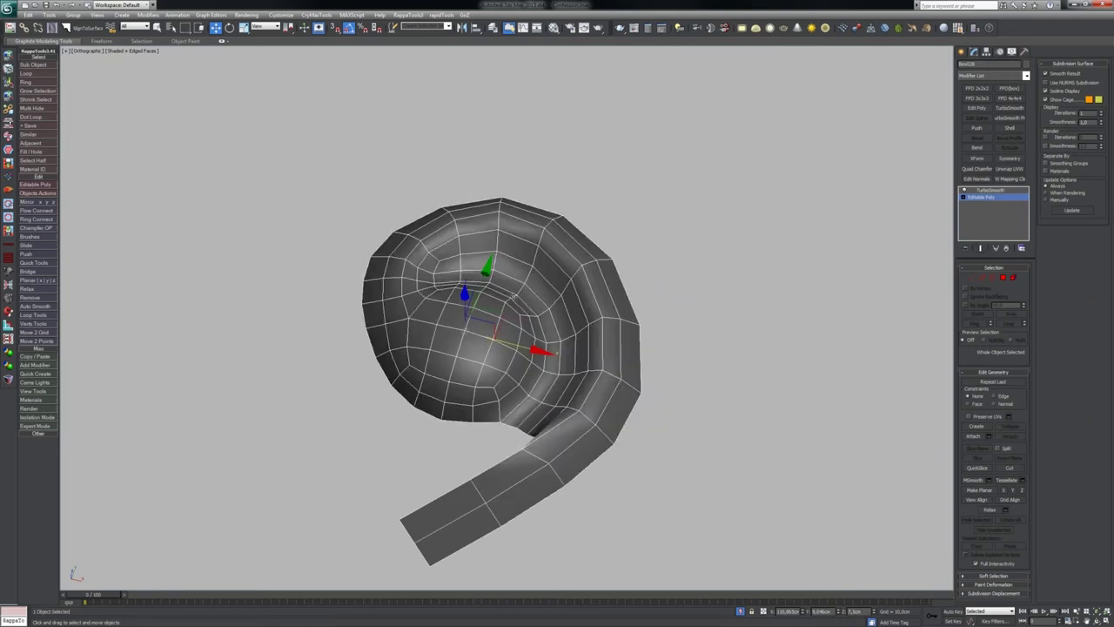
middle_drag(527, 301, 534, 317)
scroll(533, 317, up, 3)
key(F4)
click(1013, 191)
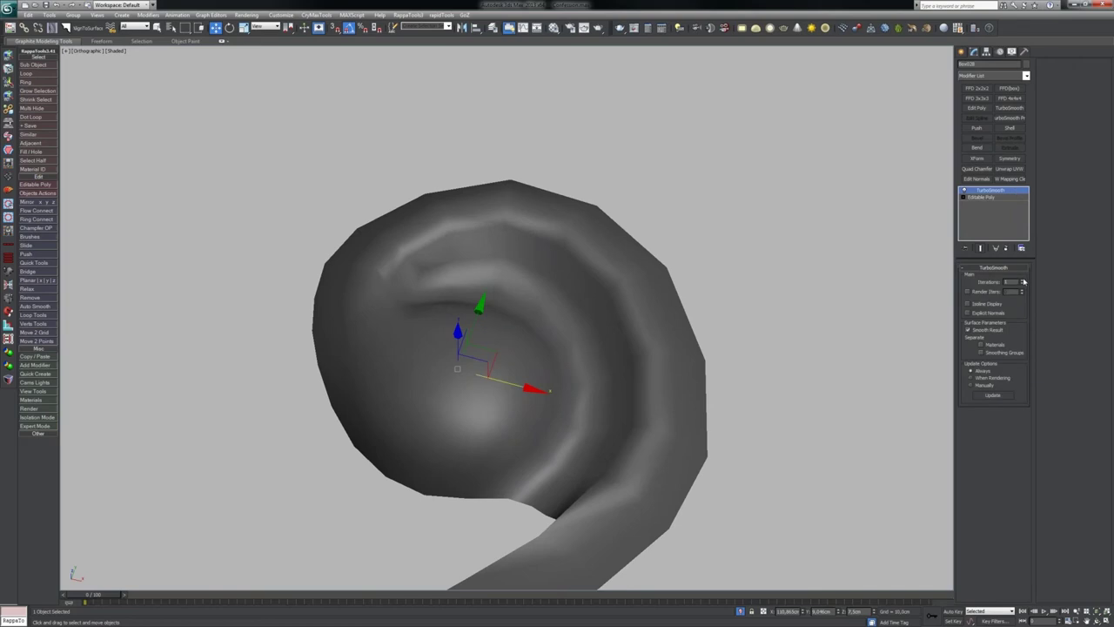
click(1023, 280)
Step: Examine the smoothed ornament's silhouette and groove from the top view
scroll(567, 336, down, 5)
alt+middle_drag(567, 336, 541, 364)
key(r)
key(t)
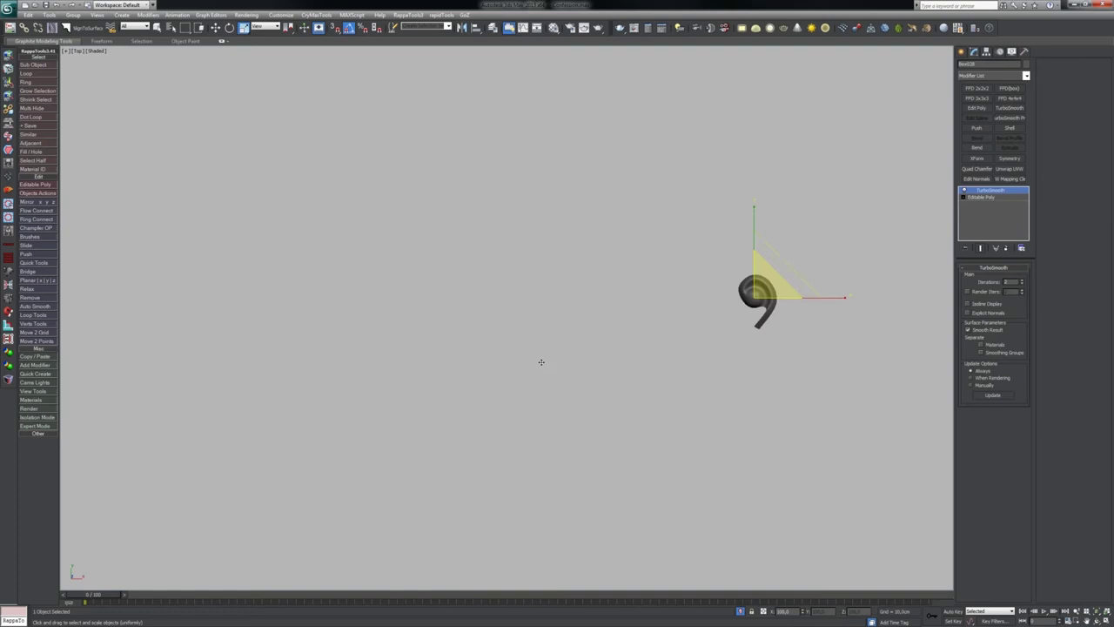
key(z)
key(w)
middle_drag(482, 265, 491, 298)
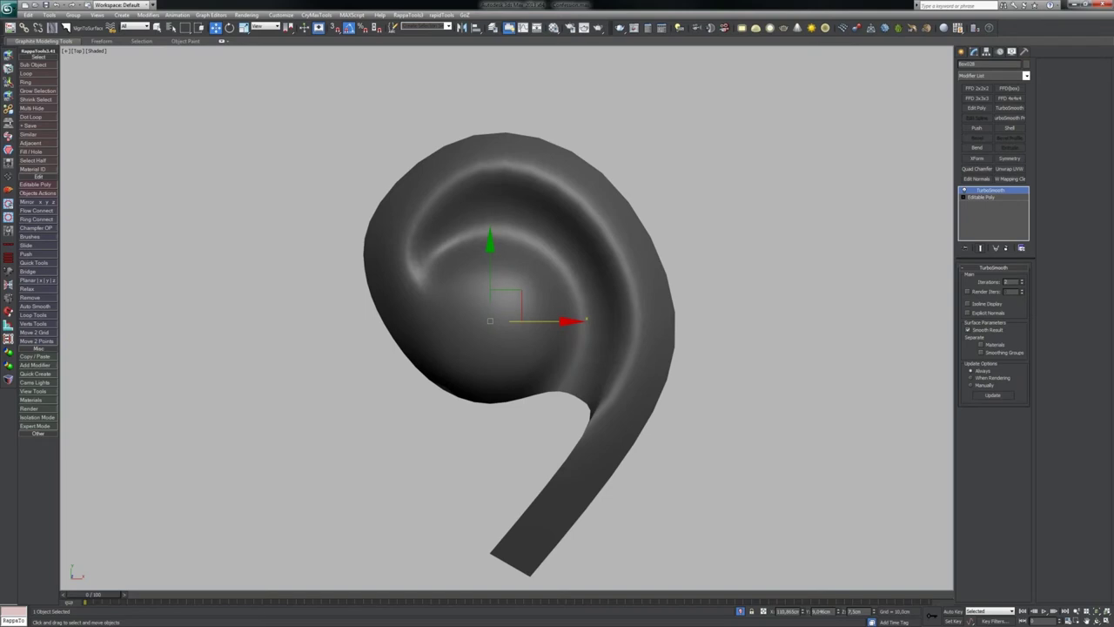
middle_drag(597, 198, 606, 234)
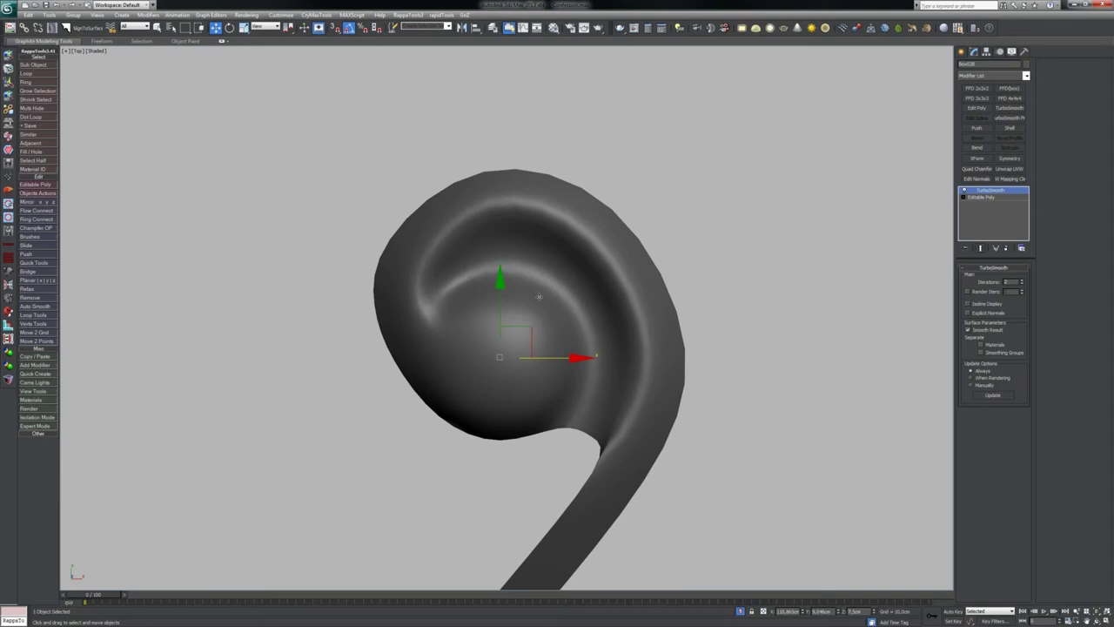
scroll(436, 299, up, 2)
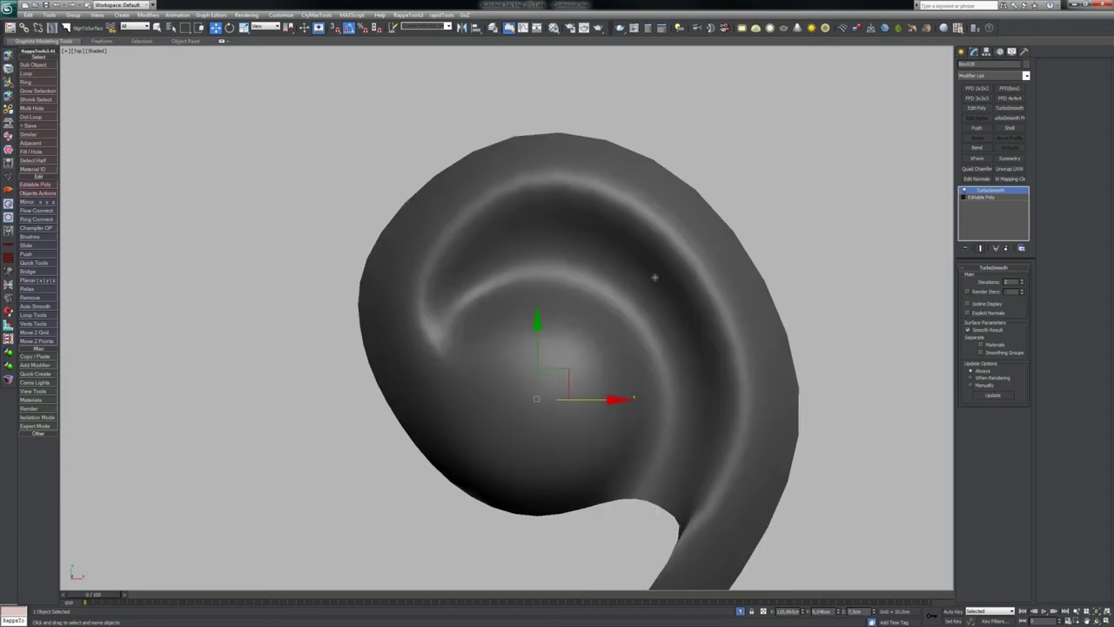
Step: In the base Editable Poly, move the outer and inner vertices of the spiral's upper-left cross edge up and slightly right
click(996, 198)
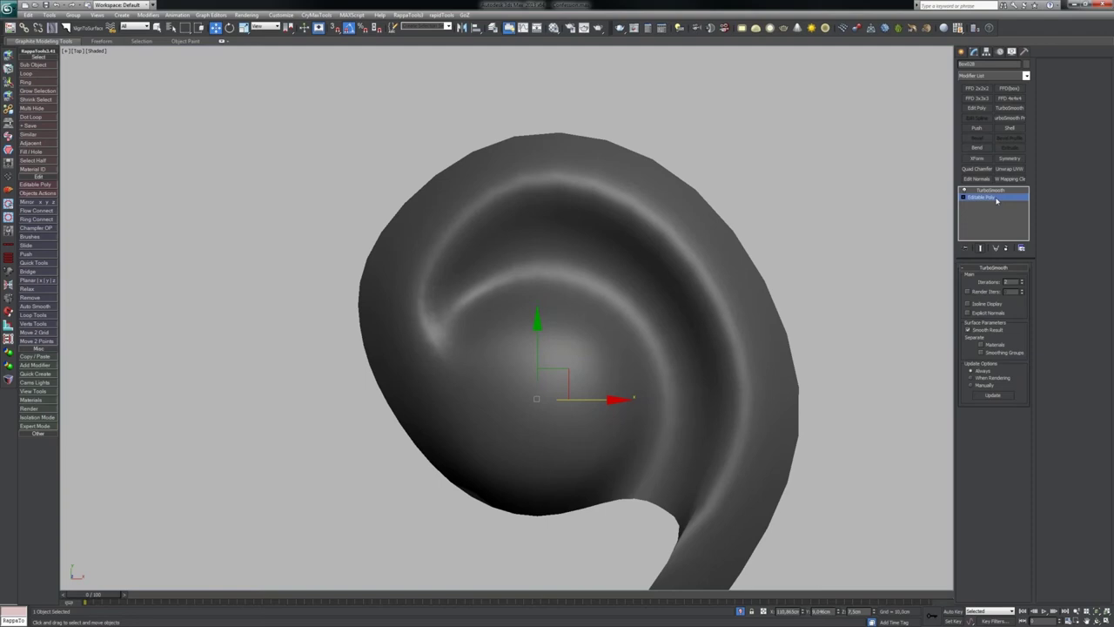
key(1)
drag(308, 271, 415, 356)
drag(315, 198, 406, 283)
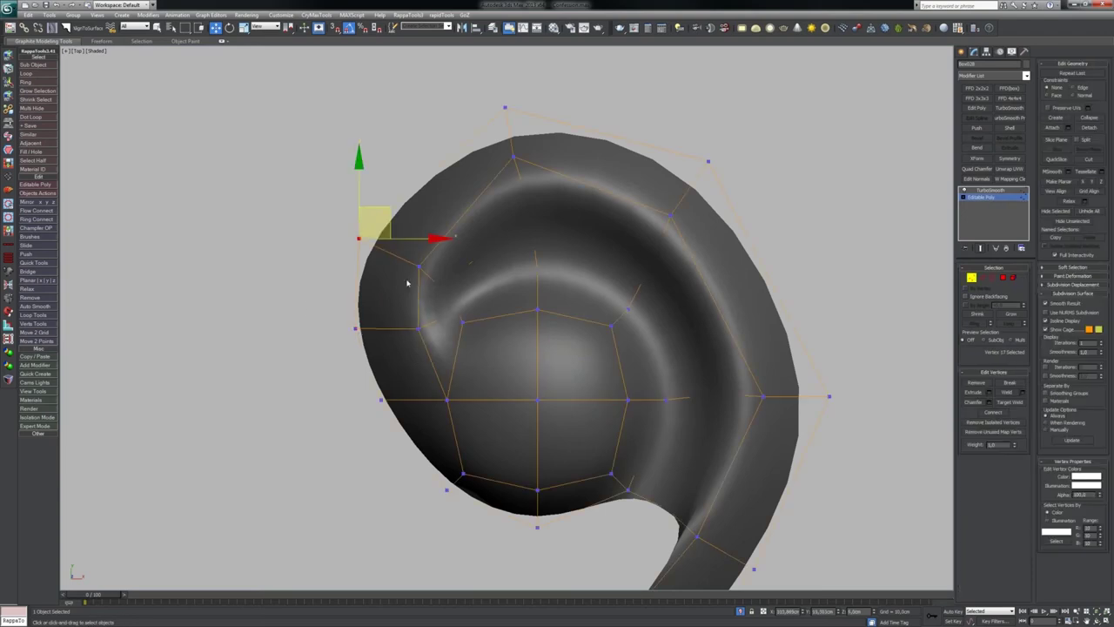
drag(389, 210, 402, 183)
click(419, 266)
drag(450, 249, 465, 242)
Step: Adjust the left cross edge by nudging its outer and inner vertices slightly upward to even out the spiral's curve
drag(339, 314, 372, 343)
drag(386, 304, 377, 291)
click(410, 316)
click(419, 328)
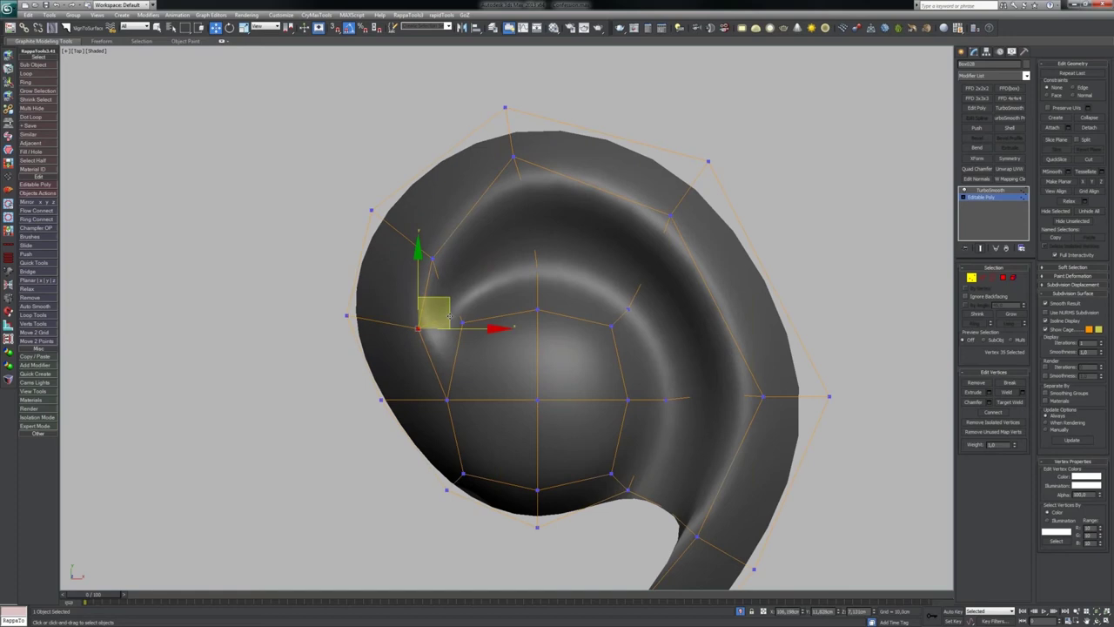
drag(445, 311, 382, 307)
click(347, 315)
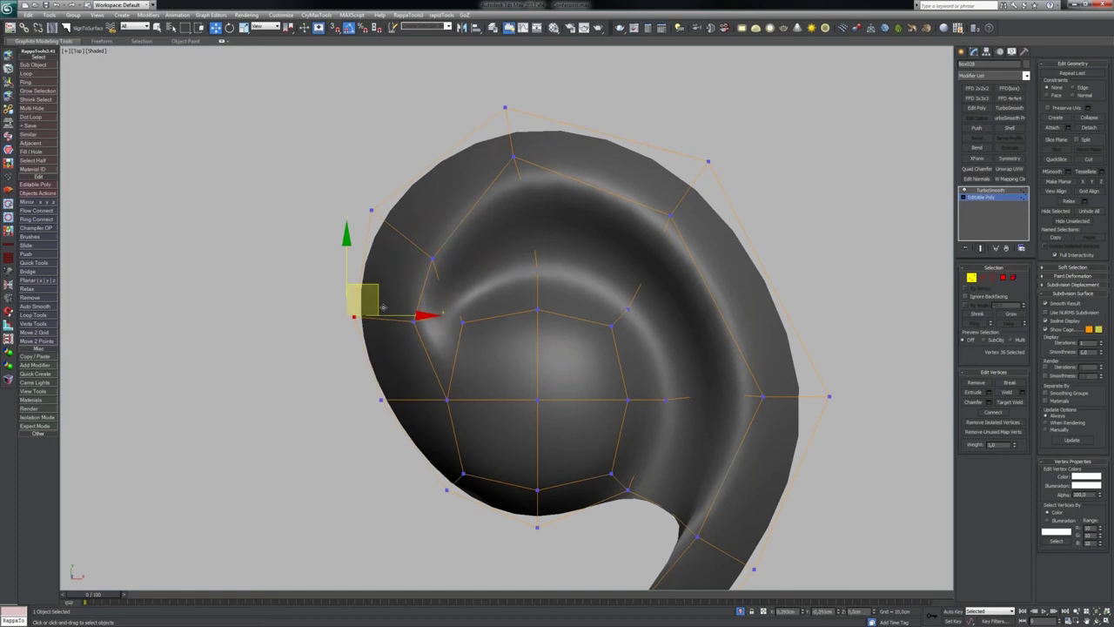
Step: Nudge the inner vertex at the spiral's top slightly to the right and down
middle_drag(487, 199, 465, 204)
click(491, 161)
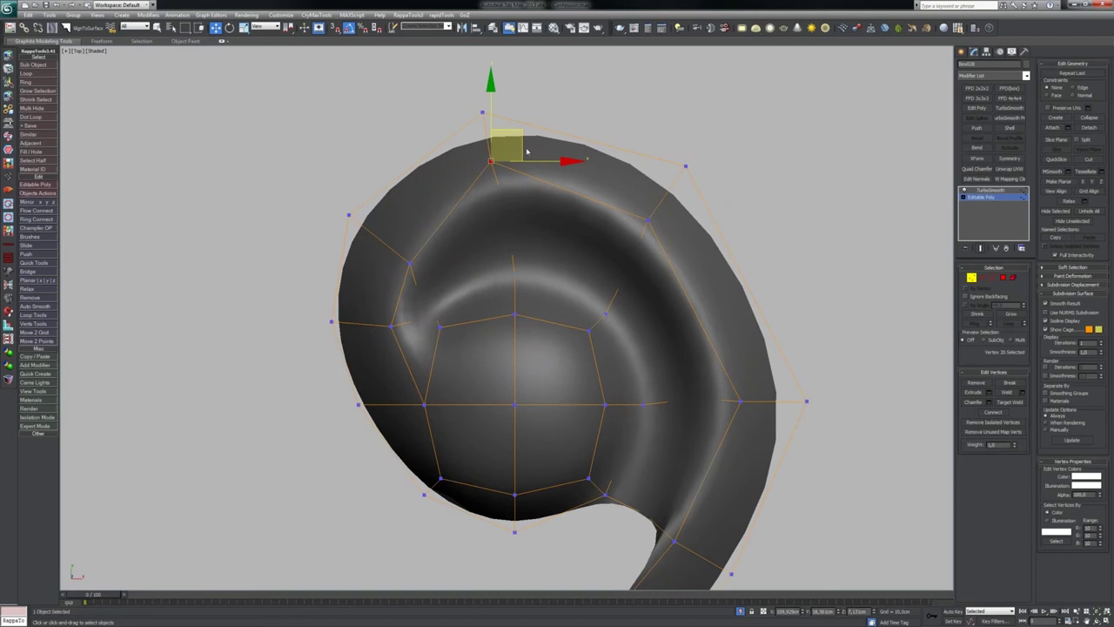
drag(517, 146, 526, 151)
middle_drag(555, 362, 487, 328)
scroll(484, 330, down, 2)
key(1)
key(1)
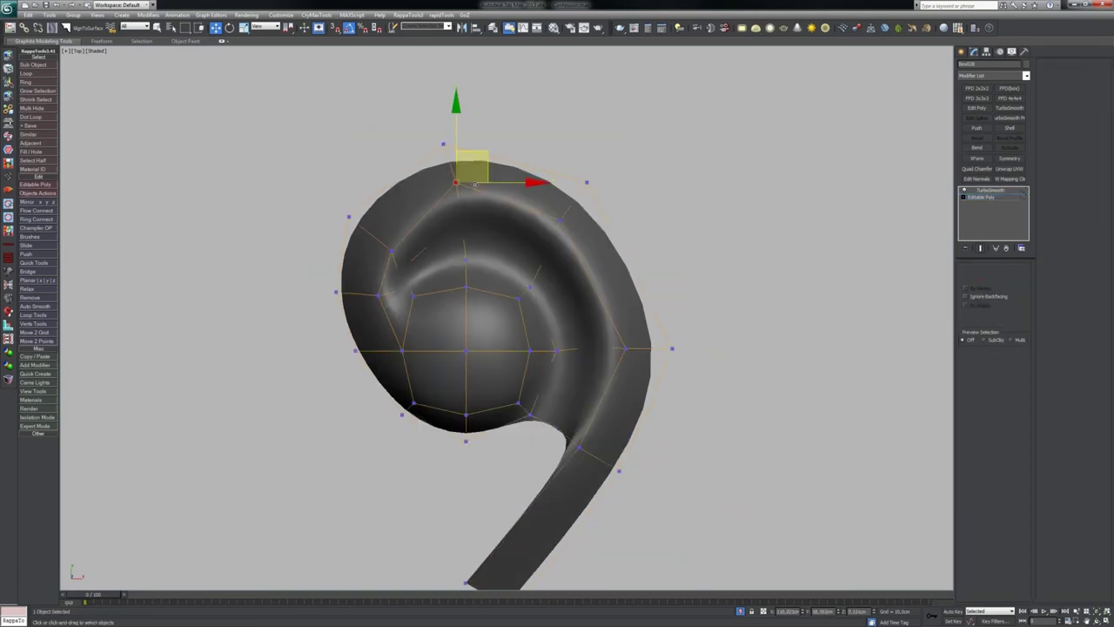
Step: Shift both vertices of the spiral's top cross edge to the right
click(443, 143)
drag(462, 131, 436, 226)
drag(487, 154, 534, 145)
key(e)
key(w)
click(400, 237)
middle_drag(401, 237, 402, 246)
scroll(402, 246, up, 5)
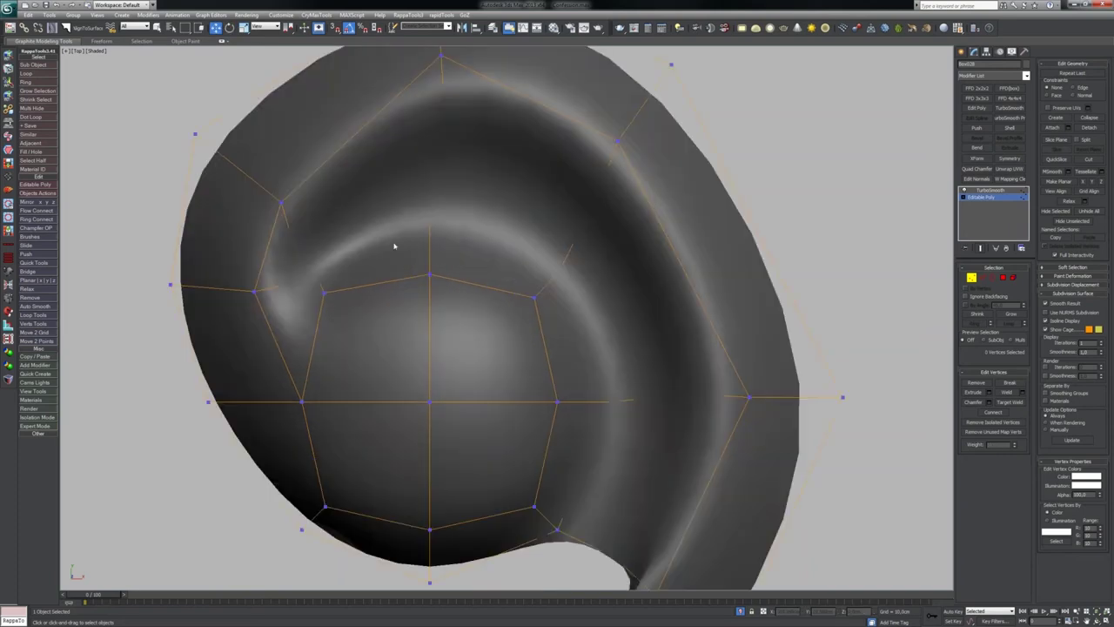
scroll(394, 246, down, 2)
Step: Move the upper-left cross edge up and right, and the cross edge below it slightly up and left
drag(263, 155, 331, 233)
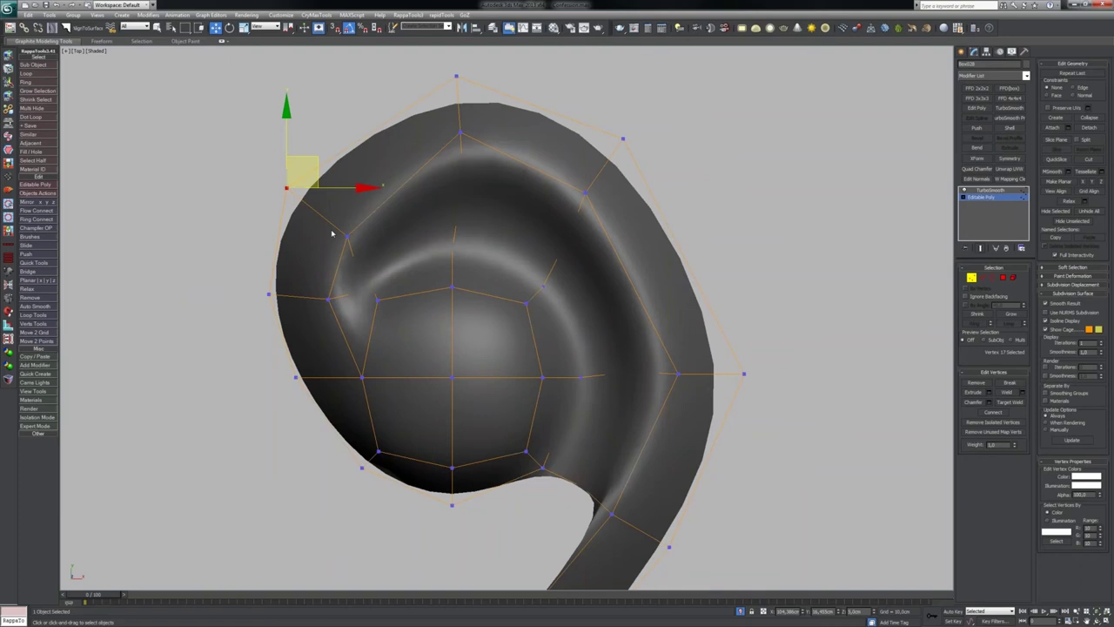
key(2)
drag(353, 191, 363, 169)
click(309, 295)
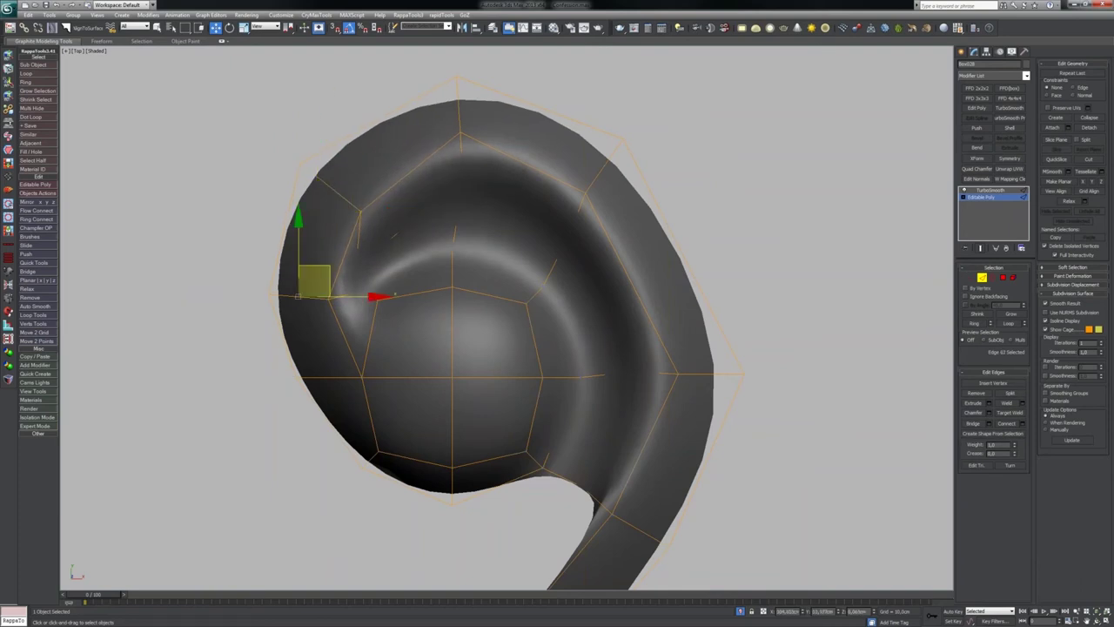
drag(329, 281, 324, 276)
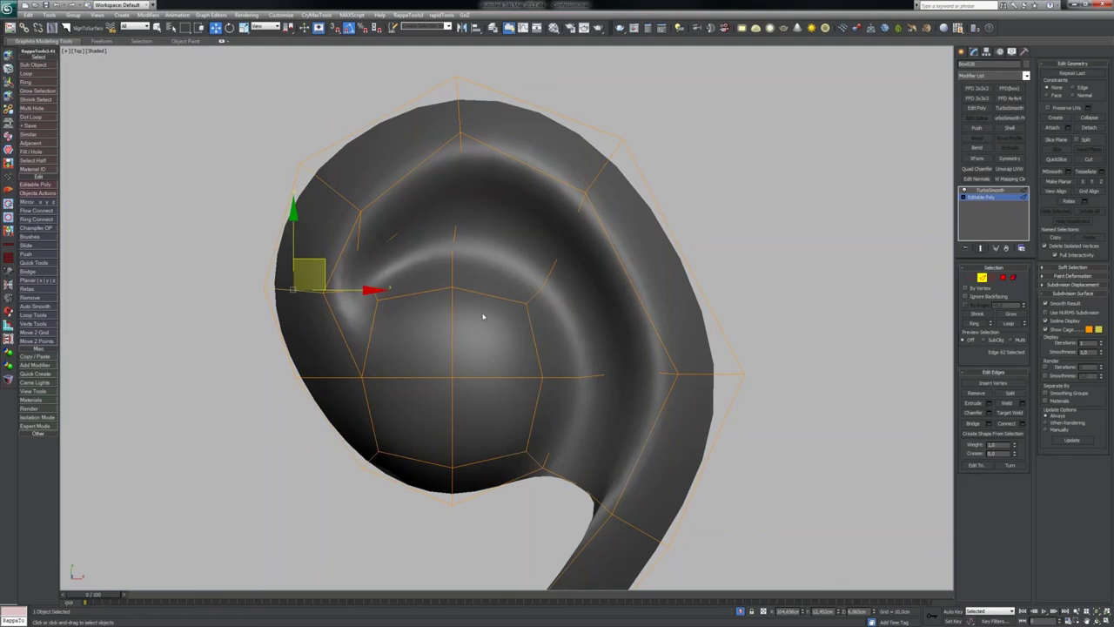
Step: Move the upper-right cross edge slightly right and down, and nudge the groove vertex beside it the same way
middle_drag(484, 315, 473, 339)
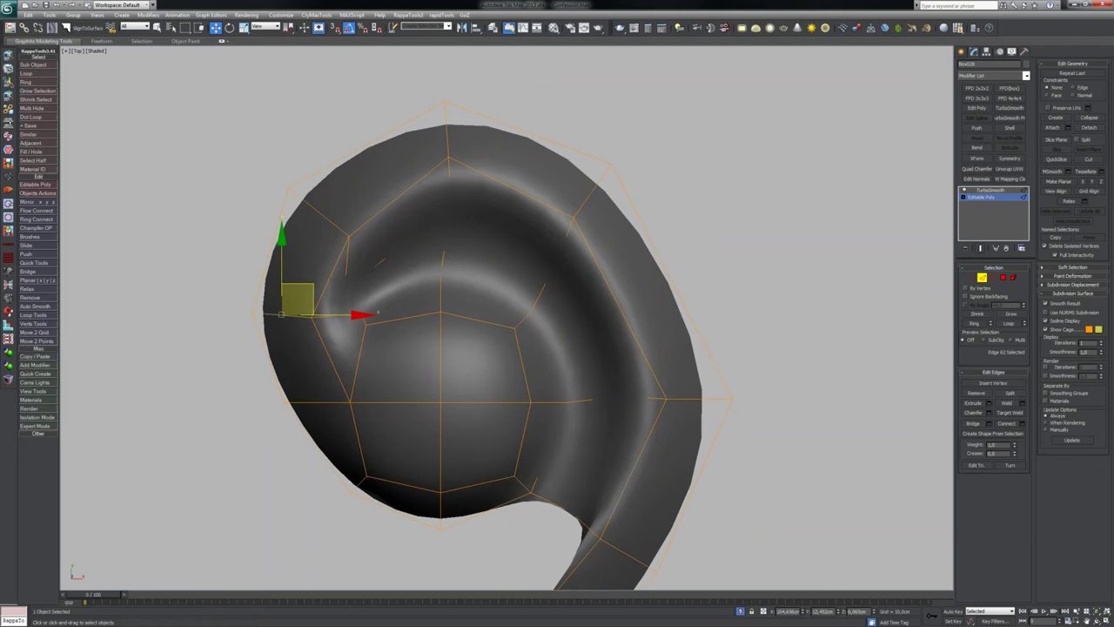
scroll(504, 317, down, 3)
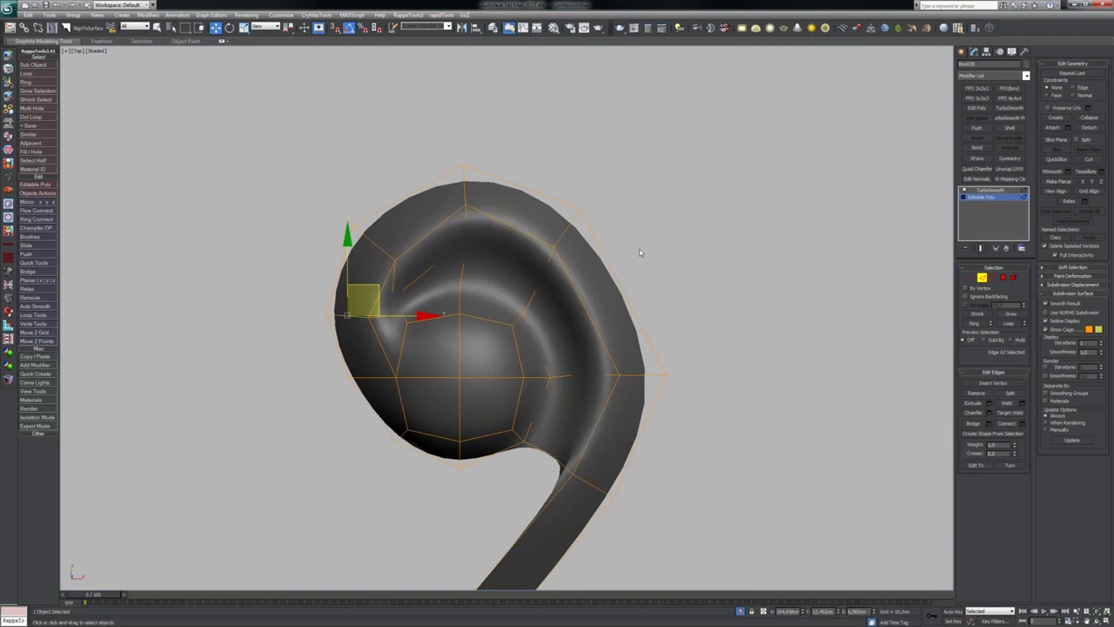
click(562, 235)
middle_drag(598, 200, 570, 179)
drag(571, 179, 594, 200)
key(1)
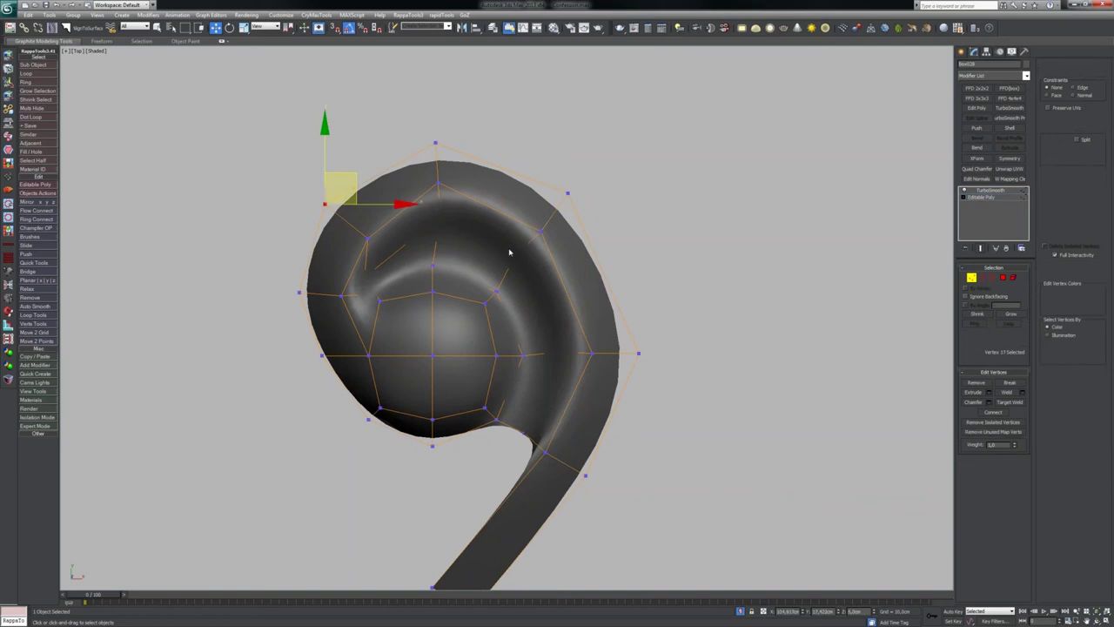
click(511, 253)
drag(514, 254, 518, 261)
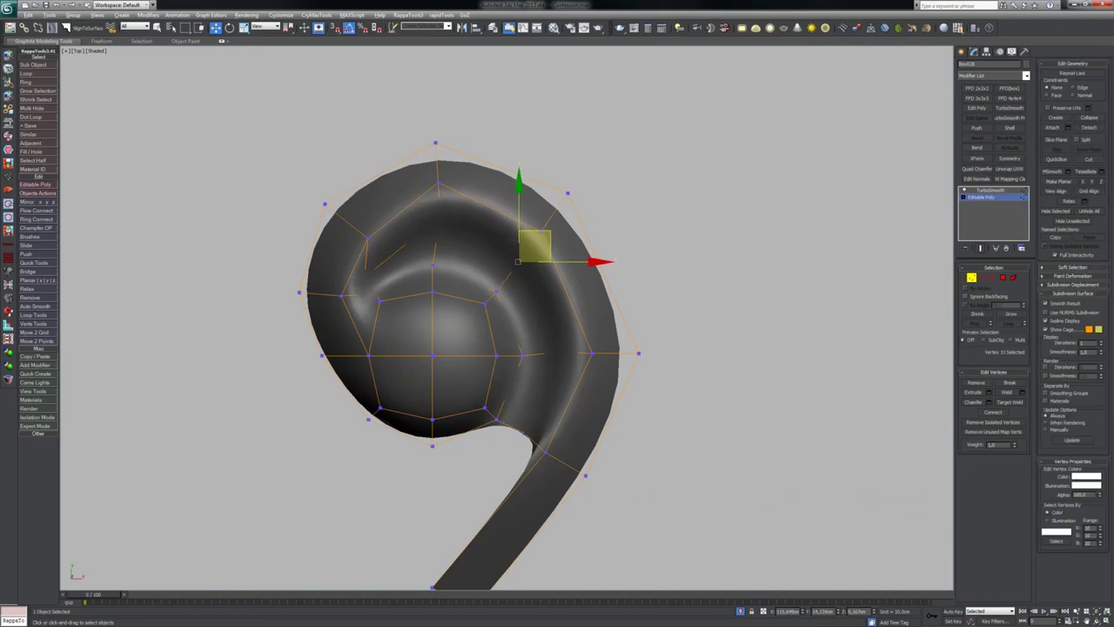
Step: Select the open outer border edges and deselect those around the dome, leaving the spiral strip's outer edges selected
alt+middle_drag(518, 261, 474, 178)
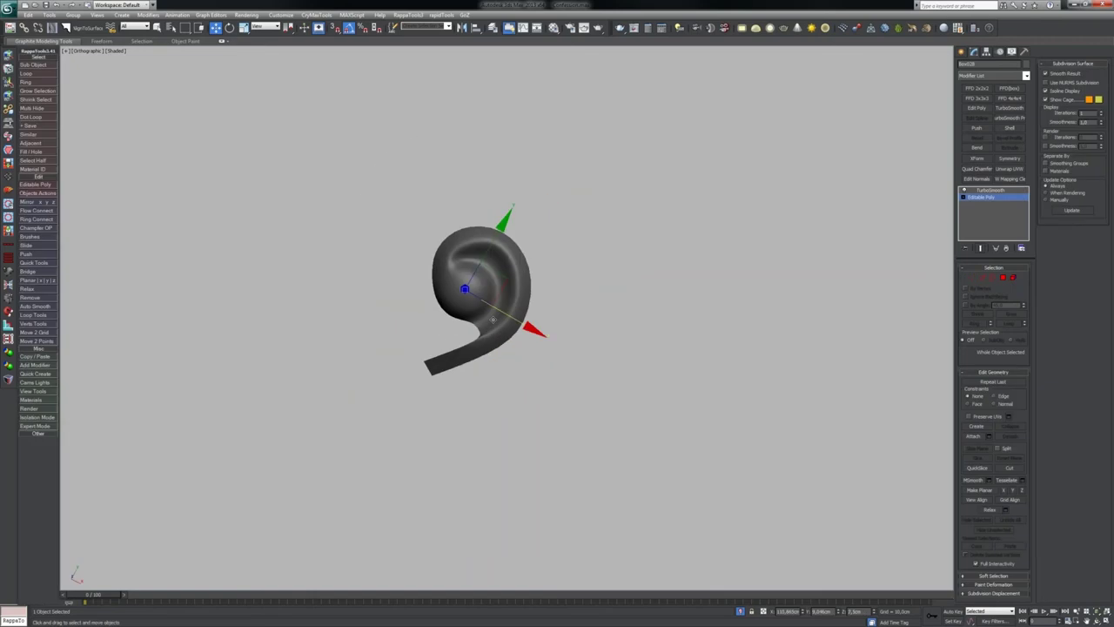
alt+middle_drag(492, 318, 512, 282)
key(2)
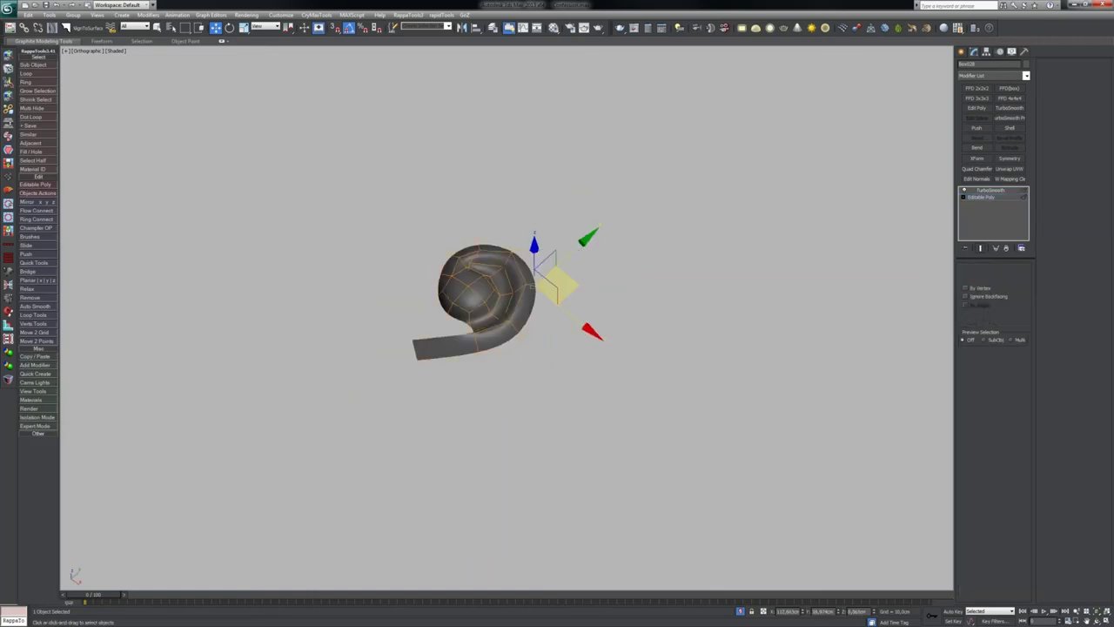
scroll(549, 227, up, 4)
double_click(555, 223)
mouse_move(336, 270)
alt+middle_down()
mouse_move(315, 219)
mouse_move(348, 280)
alt+middle_up()
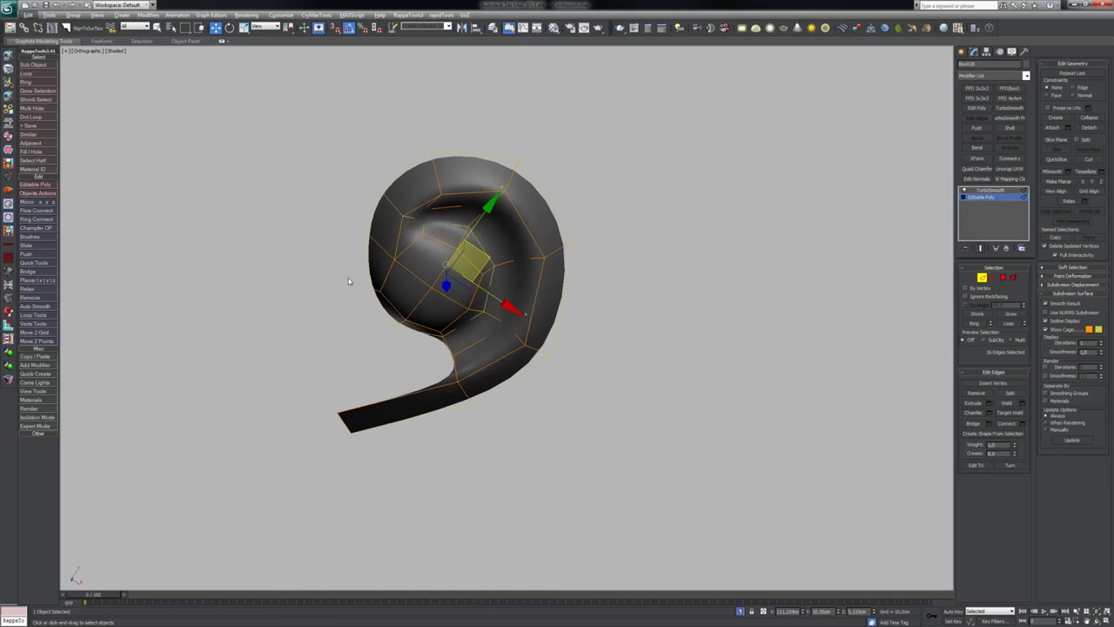
key(t)
key(z)
alt+drag(578, 218, 439, 406)
alt+drag(422, 318, 418, 343)
alt+drag(370, 239, 461, 308)
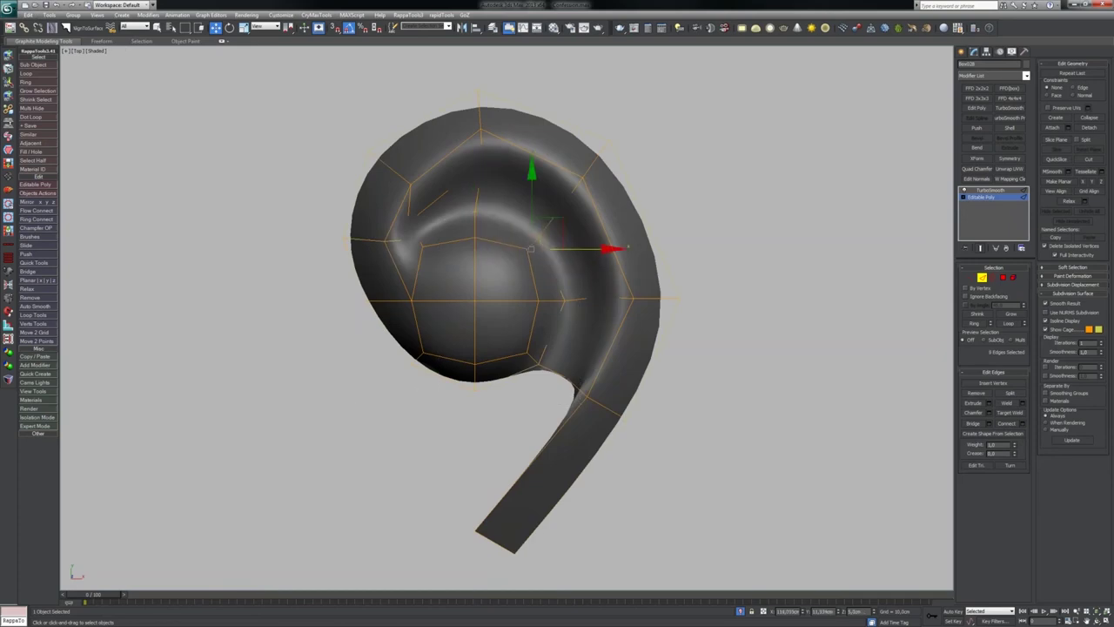
Step: Raise the selected outer edges vertically with vertex snapping to the height of the strip's inner edge
alt+middle_drag(474, 308, 484, 250)
key(s)
key(ctrl+z)
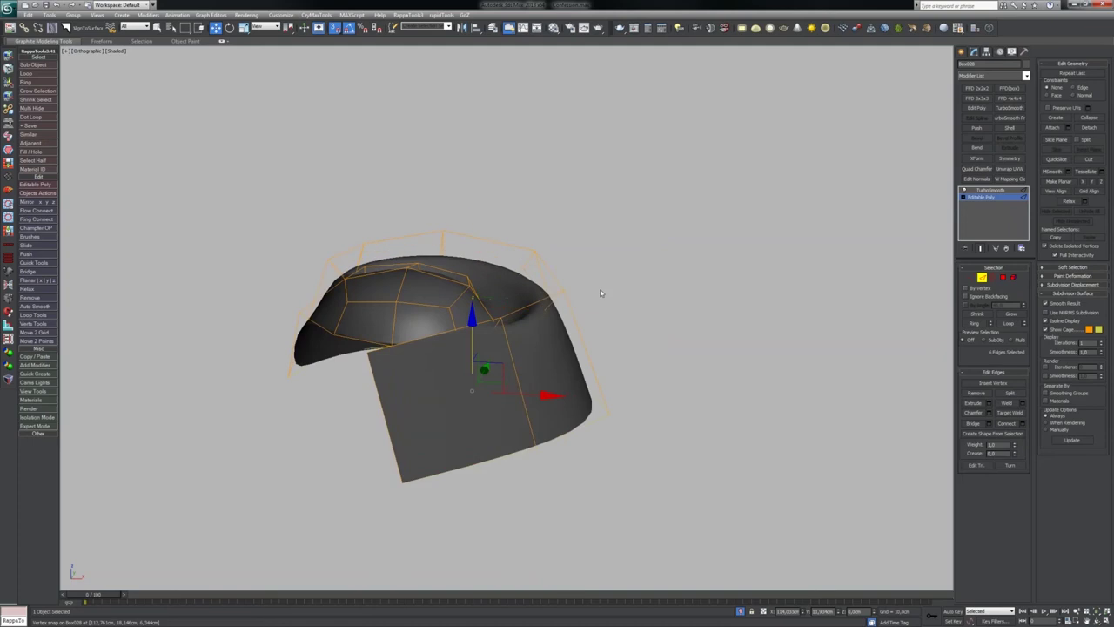
key(shift+e)
drag(481, 335, 519, 278)
key(s)
mouse_move(520, 279)
alt+middle_down()
mouse_move(529, 286)
mouse_move(515, 285)
alt+middle_up()
key(shift+e)
Step: Leave edge editing and display the unsmoothed base mesh with edged faces
key(2)
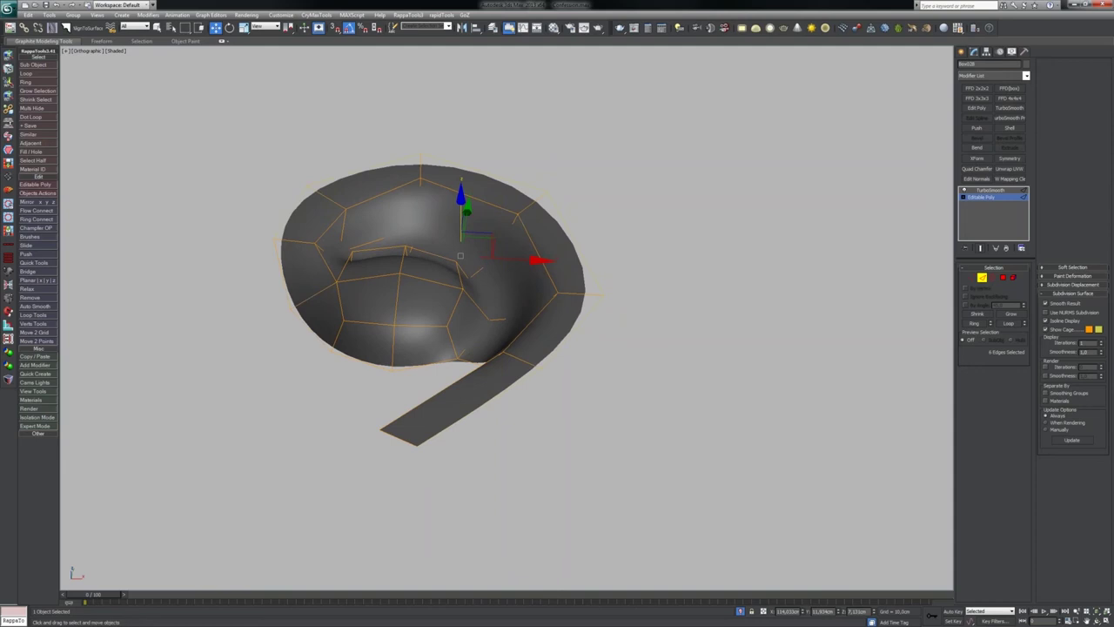
key(2)
middle_drag(530, 240, 522, 270)
key(F4)
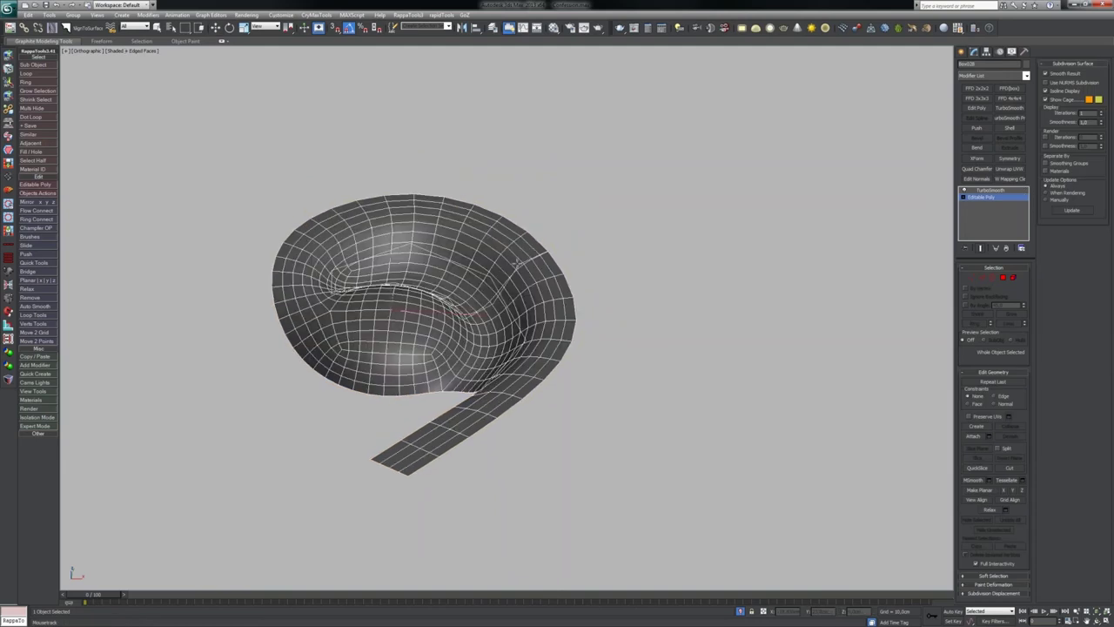
key(shift+e)
Step: Try inserting an edge loop lengthwise along the spiral strip
click(518, 238)
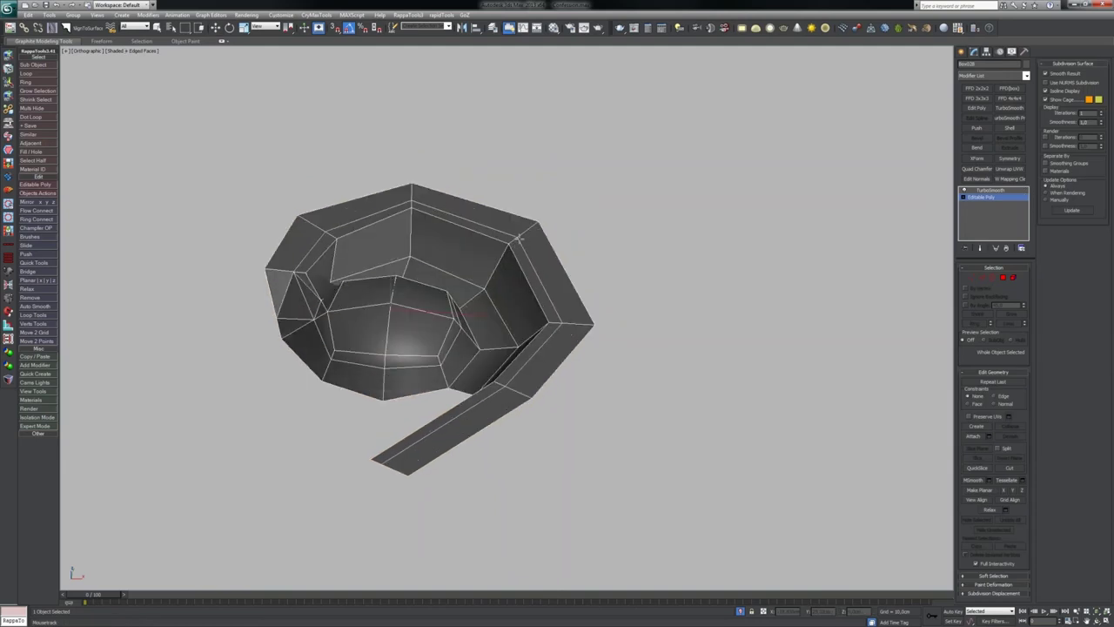
right_click(674, 286)
middle_drag(674, 286, 685, 289)
key(ctrl+z)
Step: Connect the strip's five cross edges from the tail end to the spiral's top with a lengthwise centre line
key(2)
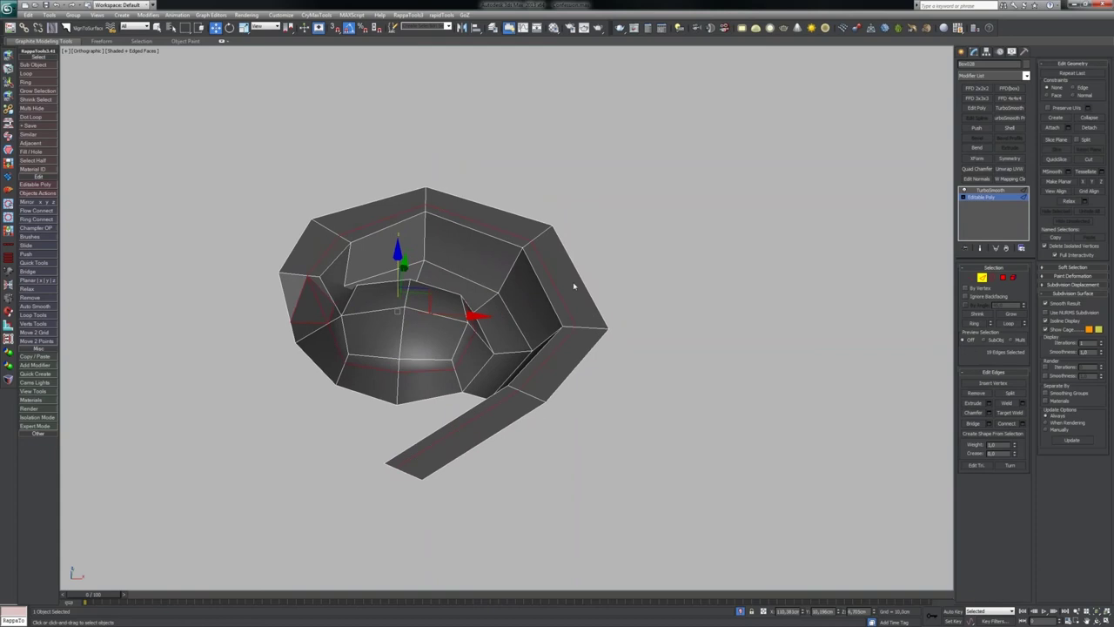
middle_drag(574, 283, 578, 290)
key(t)
key(z)
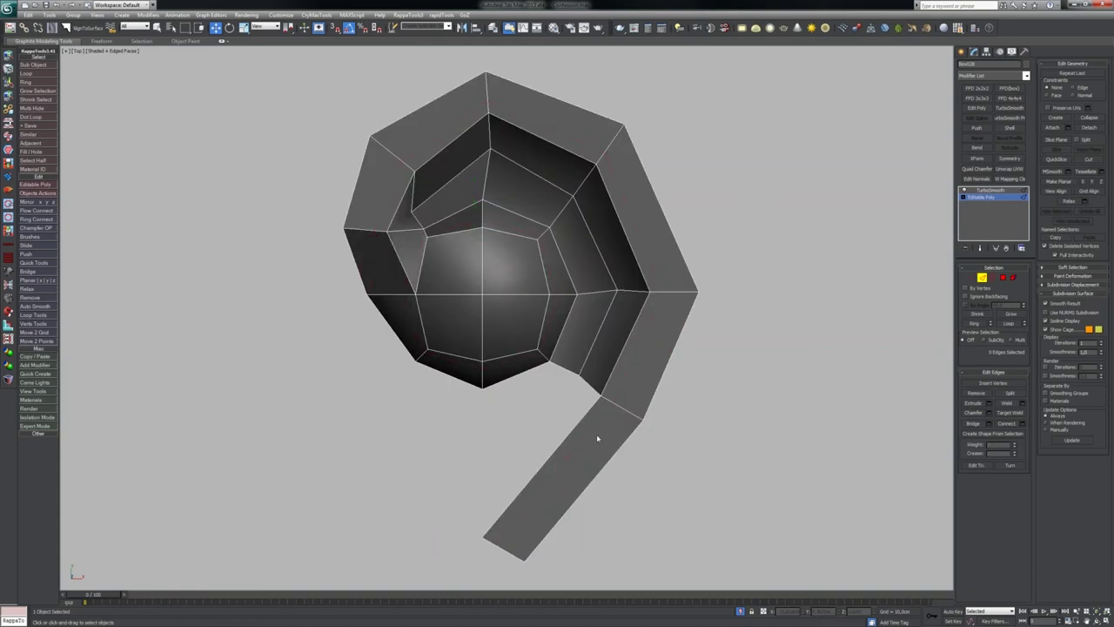
click(623, 407)
ctrl+click(504, 549)
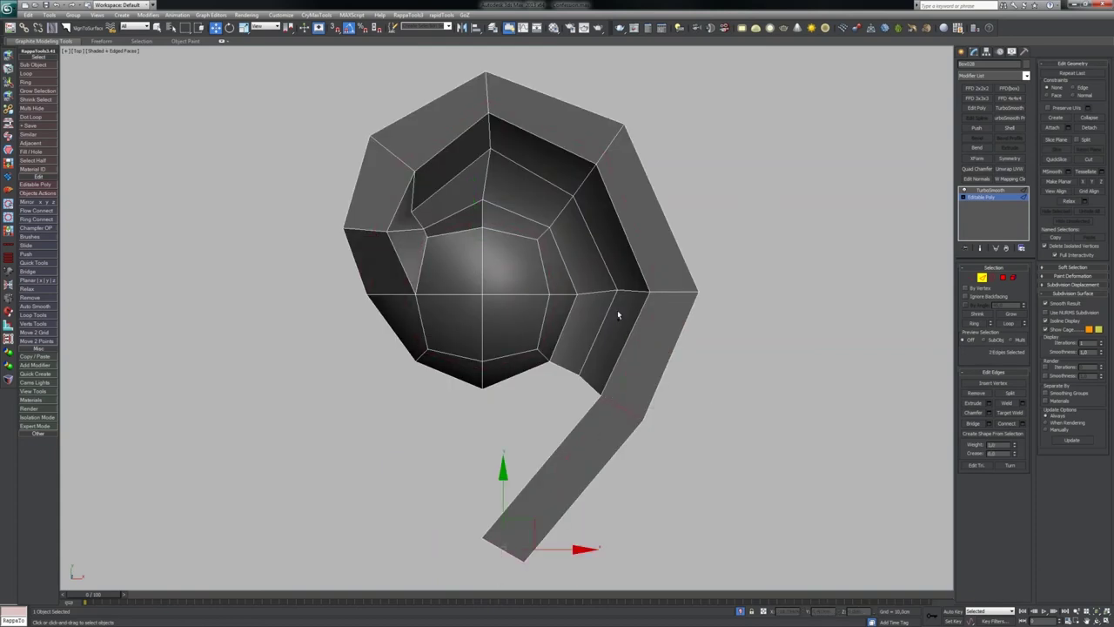
ctrl+click(669, 292)
ctrl+click(611, 144)
ctrl+drag(475, 102, 502, 104)
key(ctrl+shift+e)
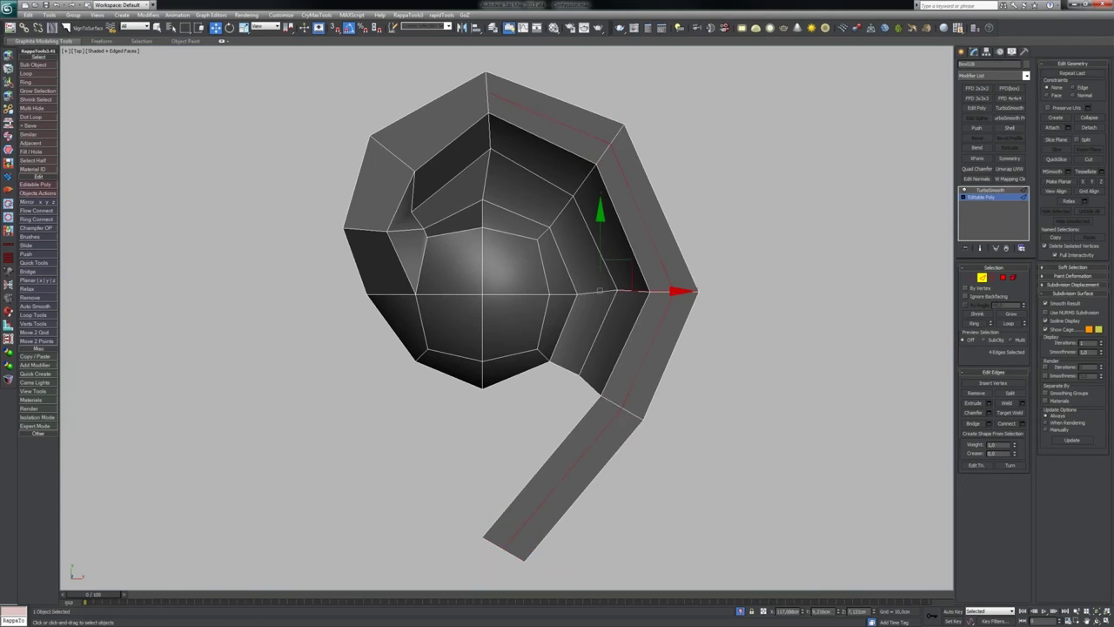
middle_drag(630, 261, 640, 283)
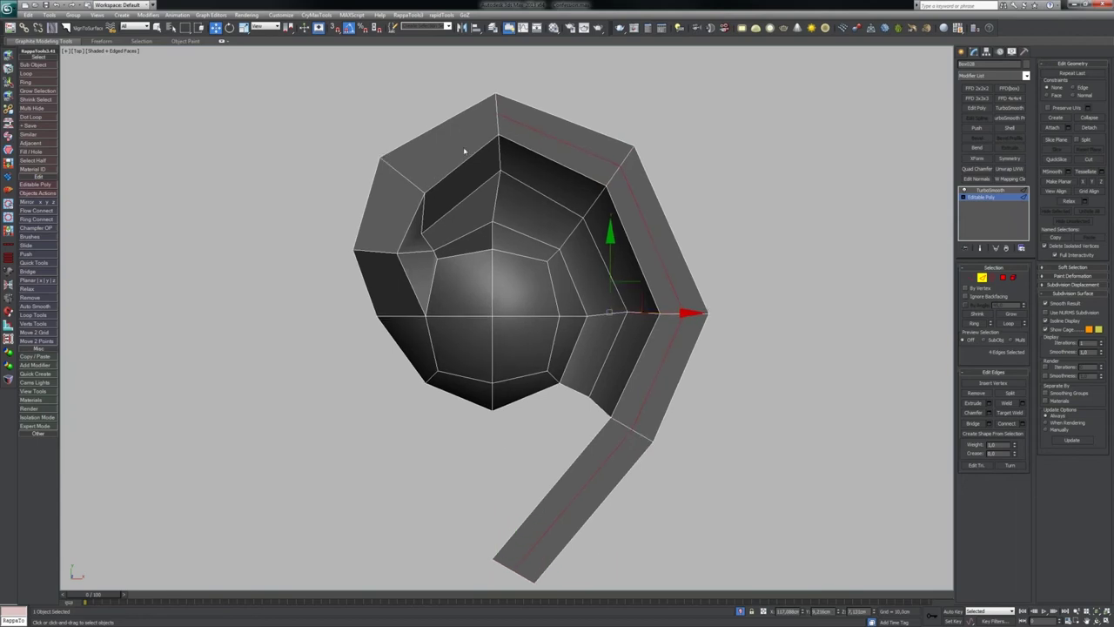
Step: Cut the centre line onward from the spiral's top, around its left side, to the dome's lower-left corner vertex
key(alt+c)
key(1)
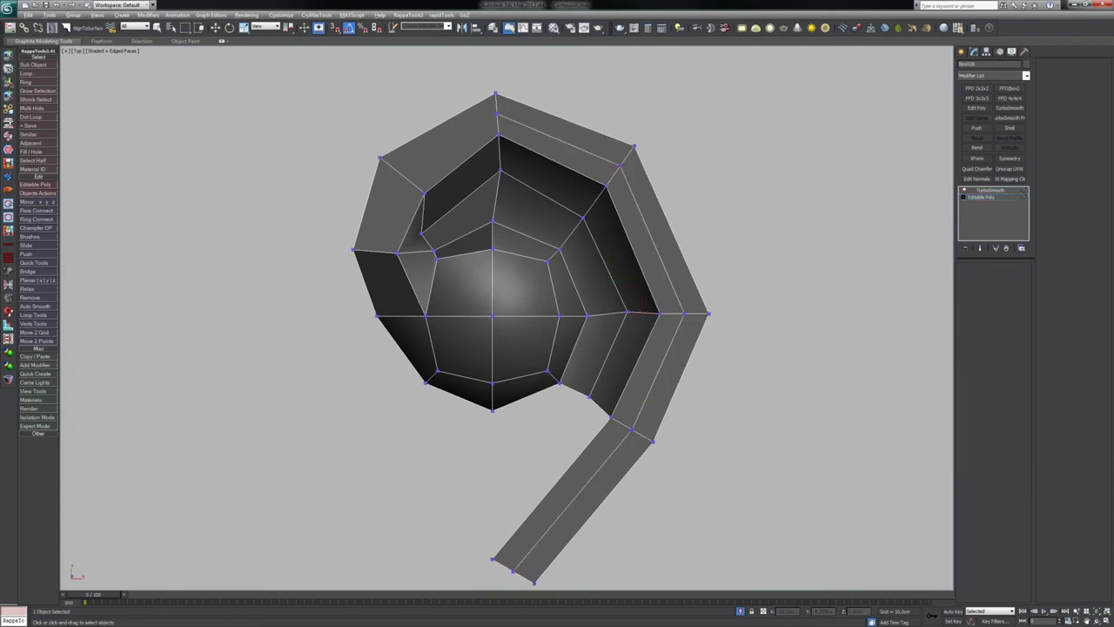
click(400, 180)
click(382, 252)
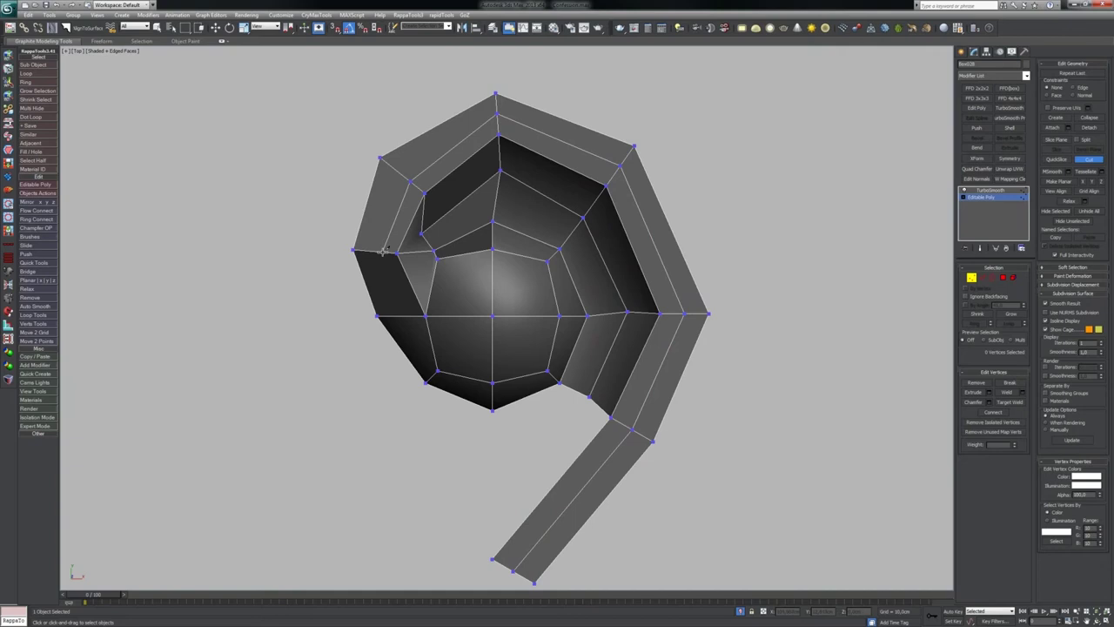
click(404, 316)
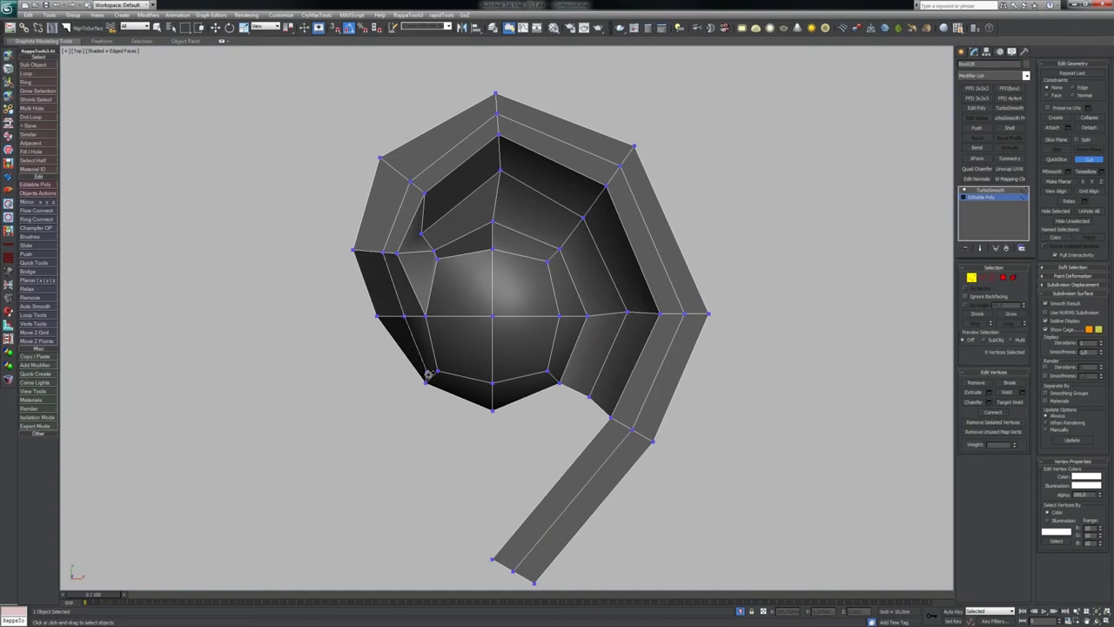
click(426, 369)
click(425, 382)
right_click(426, 382)
scroll(401, 370, up, 2)
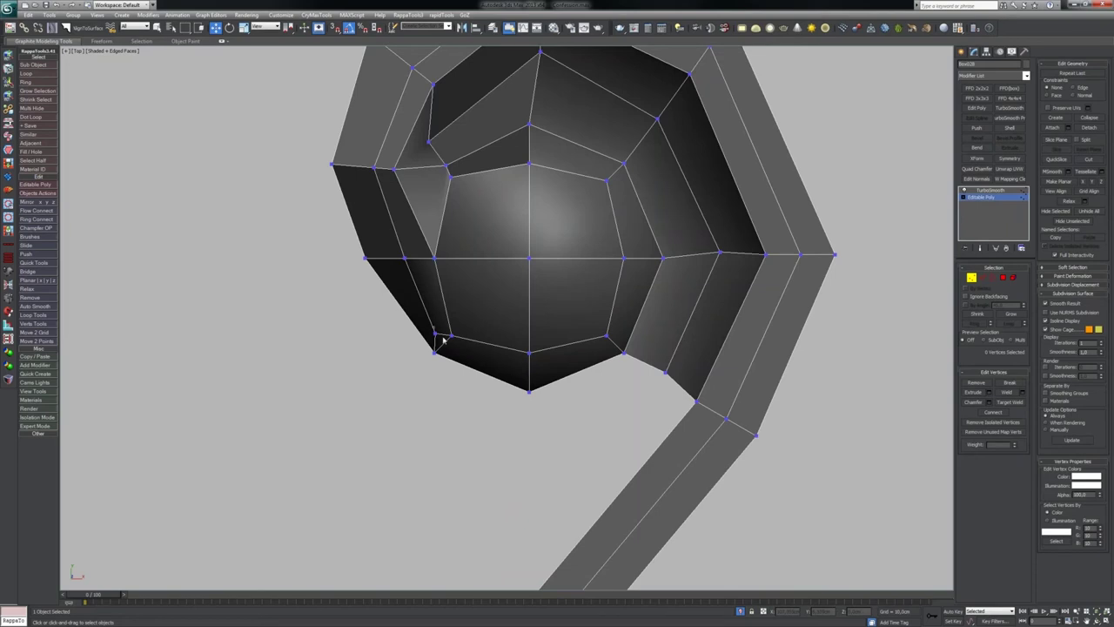
Step: Move the centre line's new vertex beside the dome's lower-left corner slightly outward
click(435, 333)
drag(458, 316, 452, 308)
click(484, 327)
middle_drag(464, 362, 437, 395)
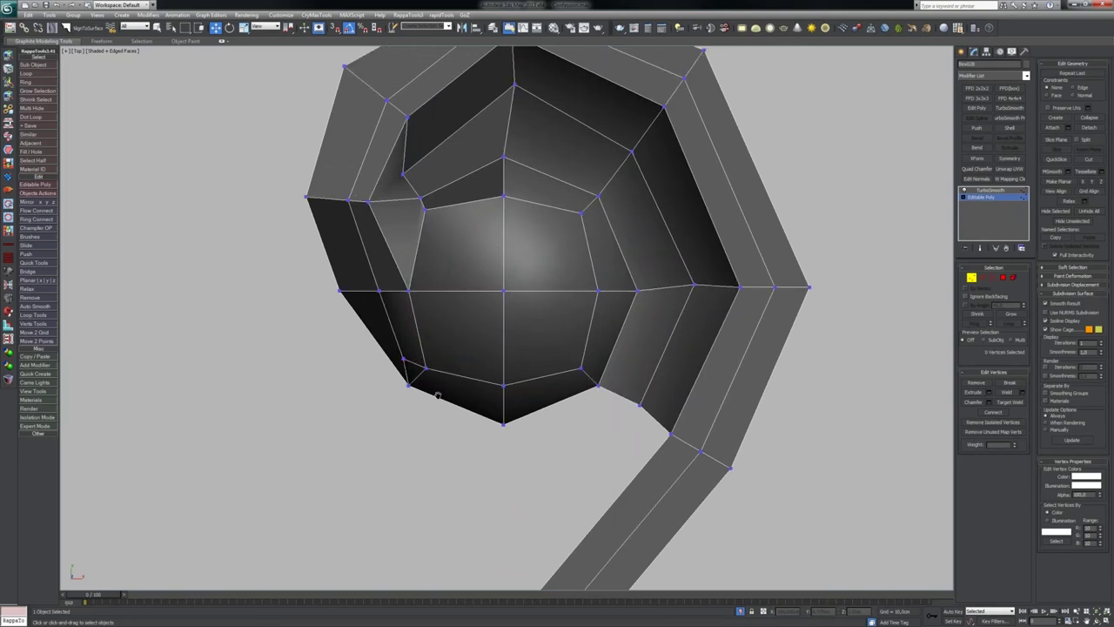
middle_drag(480, 266, 476, 332)
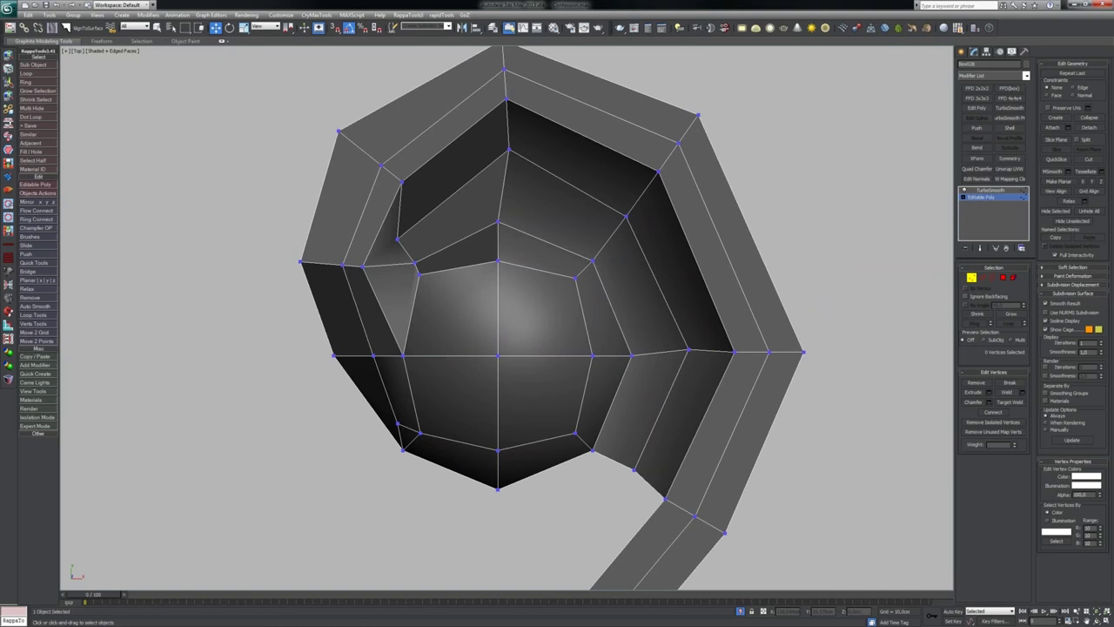
Step: Leave vertex editing, hide the edges and examine the smoothed spiral at an angle and from the top
key(1)
scroll(696, 426, down, 2)
alt+middle_drag(697, 427, 553, 375)
key(F4)
scroll(480, 320, down, 2)
alt+middle_drag(338, 319, 343, 336)
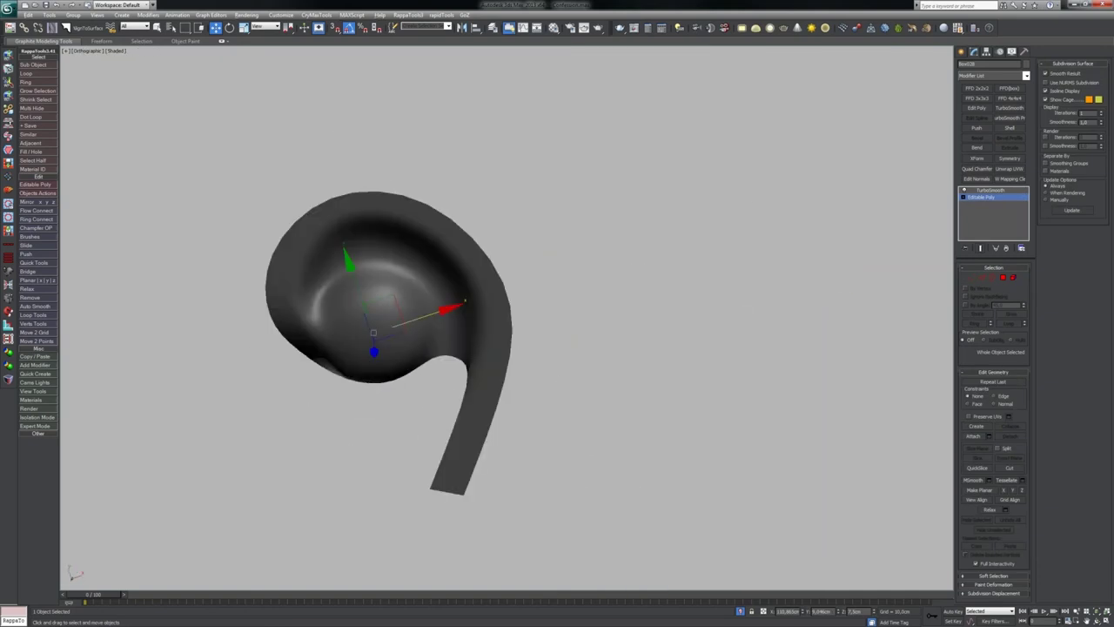
key(t)
key(z)
Step: Extend the two short border edges between dome and strip to the tail end as new faces, welding the strip's inner tail corner
key(2)
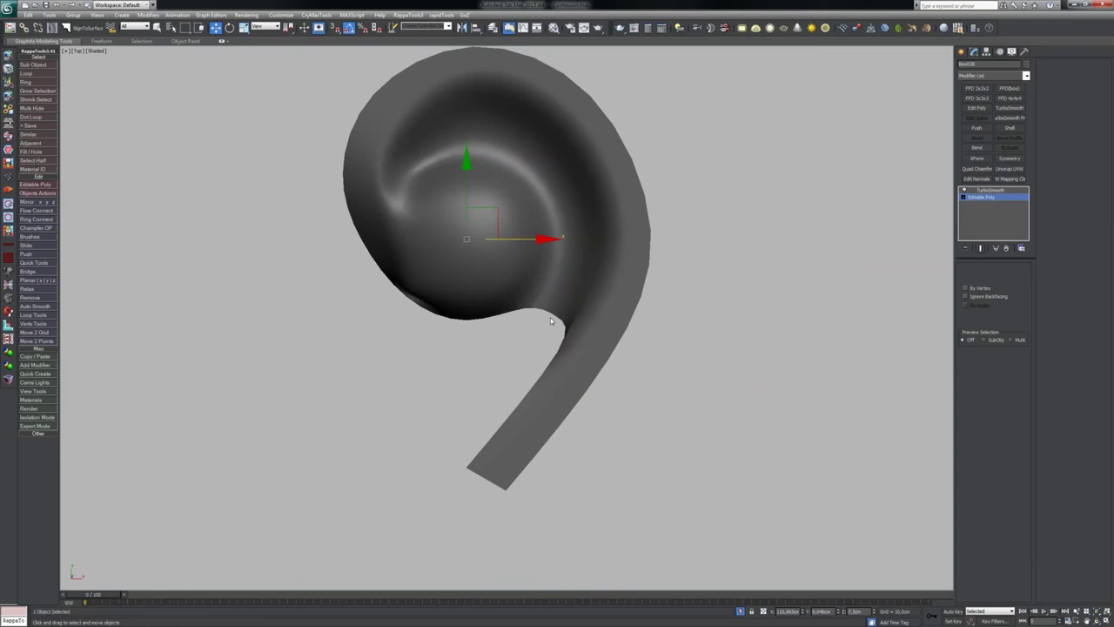
key(grave)
middle_drag(488, 207, 500, 182)
key(F4)
click(580, 298)
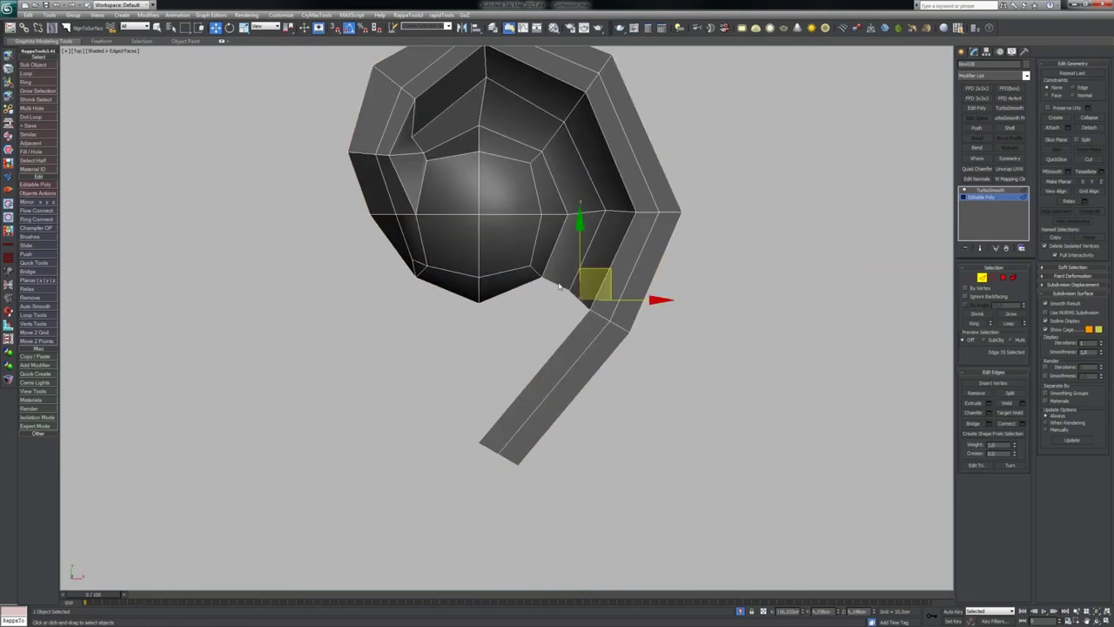
key(alt+l)
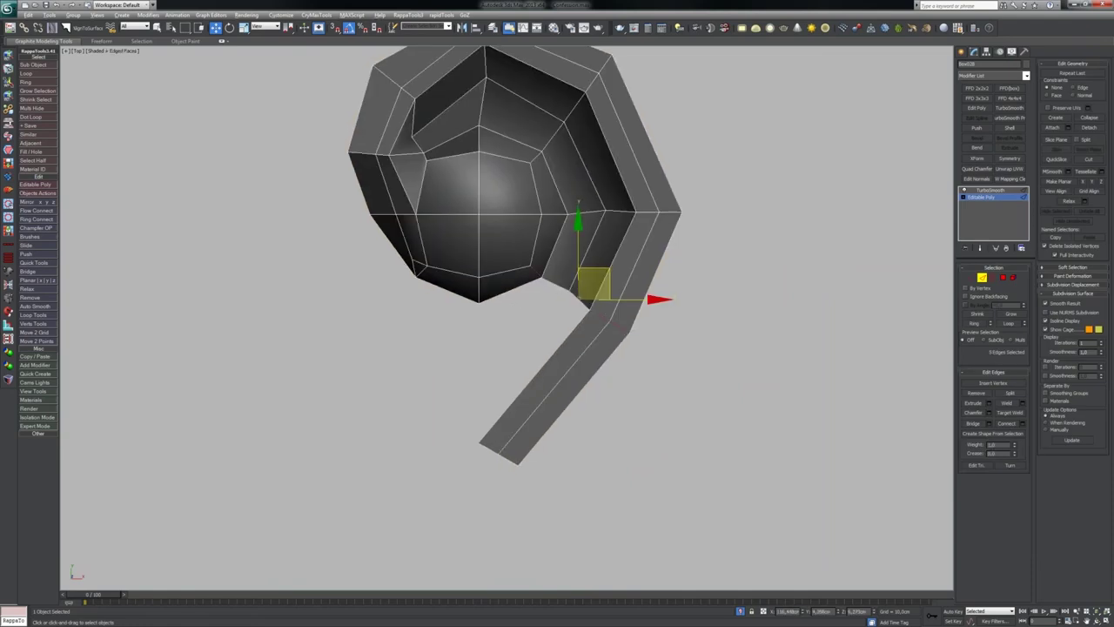
alt+drag(514, 261, 543, 294)
alt+drag(600, 337, 642, 314)
shift+drag(595, 269, 492, 448)
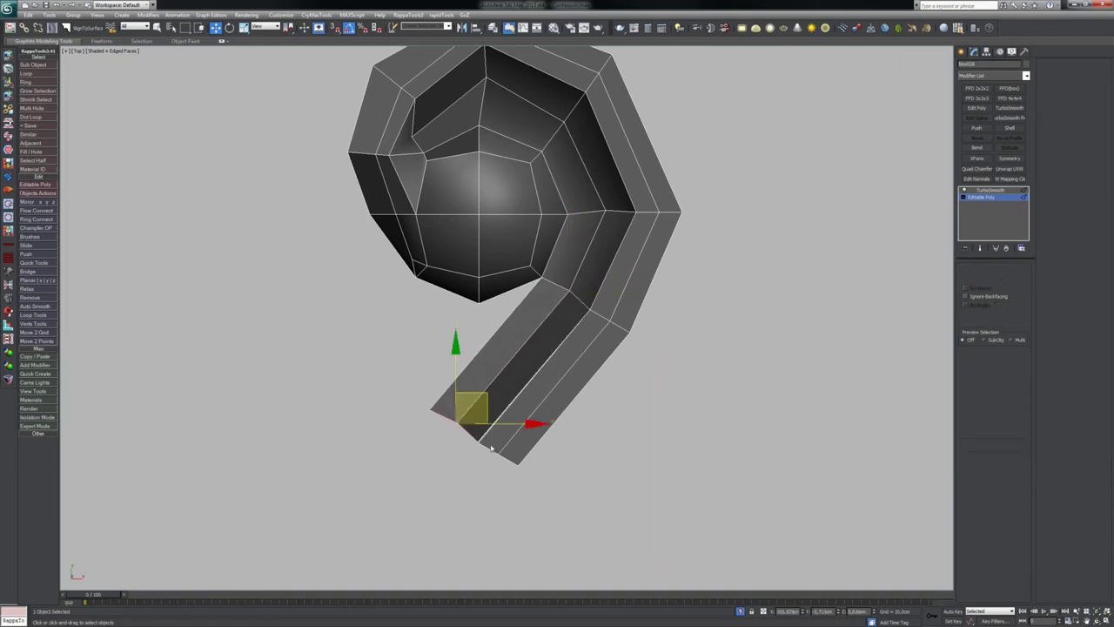
key(1)
click(478, 441)
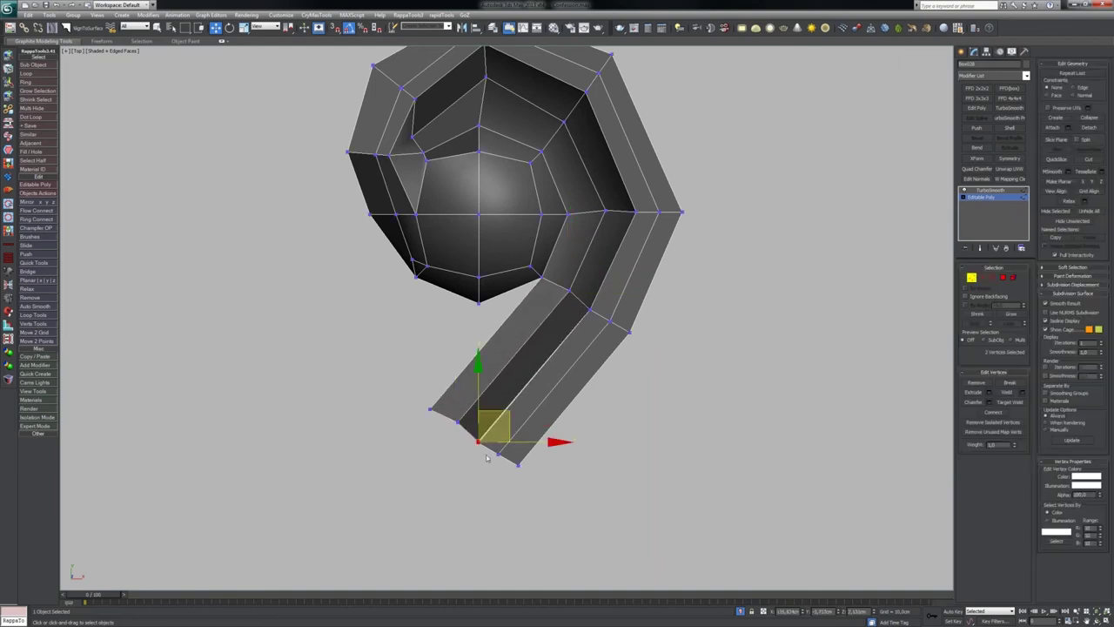
Step: Extrude the dome's lower-right border edges and the new strip's inner border edge straight down as walls
key(2)
click(509, 291)
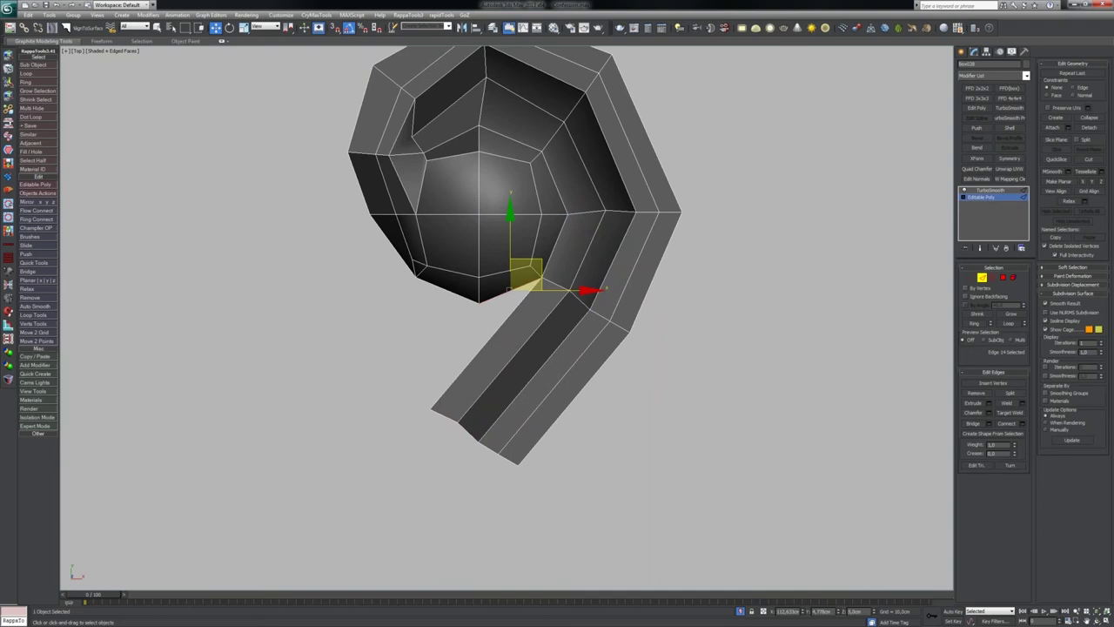
alt+middle_drag(513, 327, 539, 300)
click(478, 317)
alt+middle_drag(479, 321, 511, 261)
click(533, 303)
ctrl+drag(511, 294, 520, 307)
key(ctrl+z)
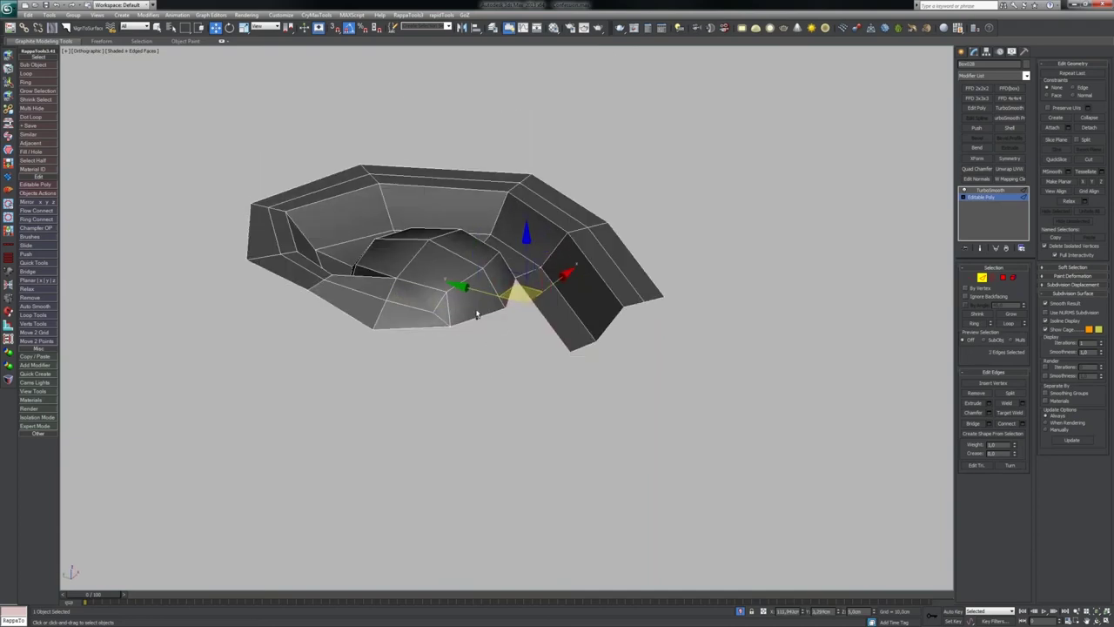
ctrl+click(488, 314)
drag(510, 266, 511, 310)
alt+middle_drag(520, 369, 528, 405)
scroll(520, 302, up, 2)
click(521, 302)
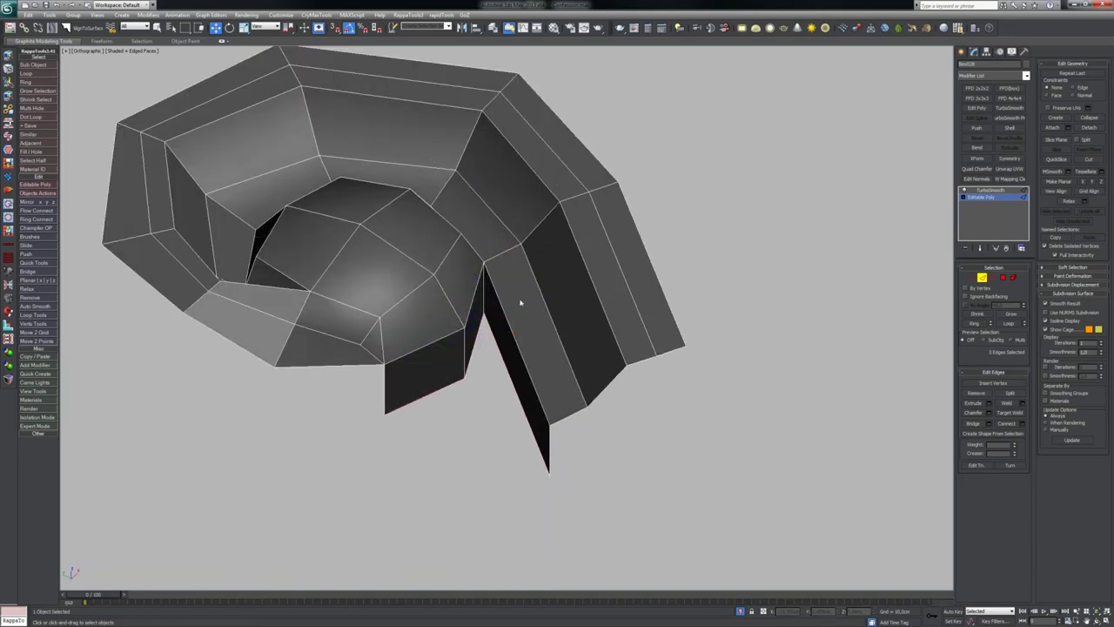
Step: Extrude the dome's remaining lower-left border edge down as a wall and weld its bottom corner to the neighbouring wall
alt+middle_drag(520, 302, 493, 277)
middle_drag(295, 324, 412, 294)
click(411, 294)
shift+drag(411, 247, 410, 308)
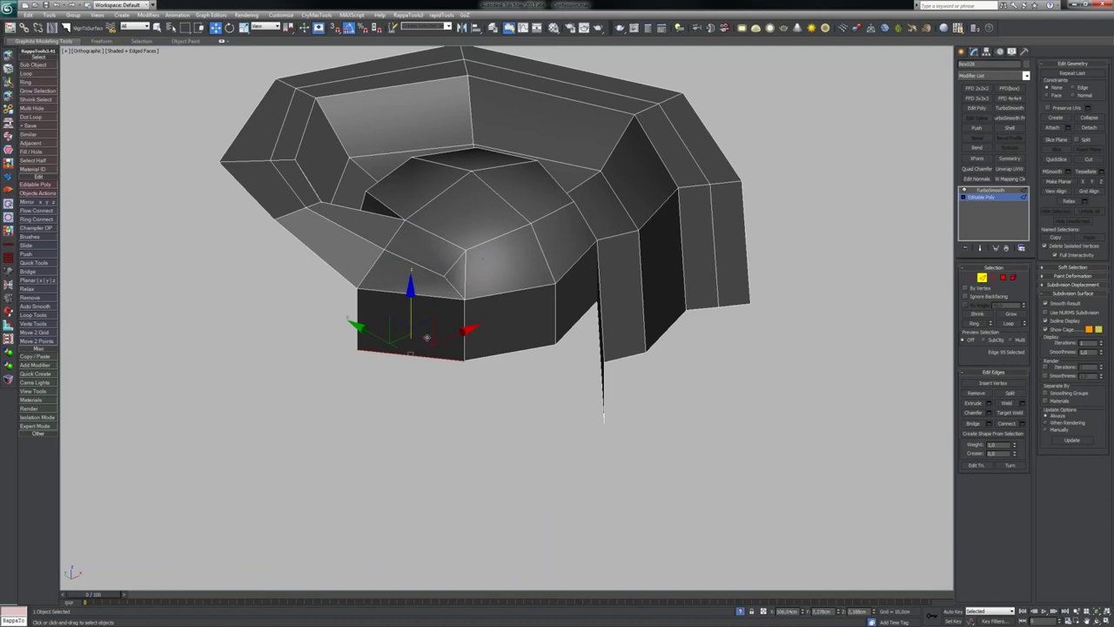
key(1)
click(463, 357)
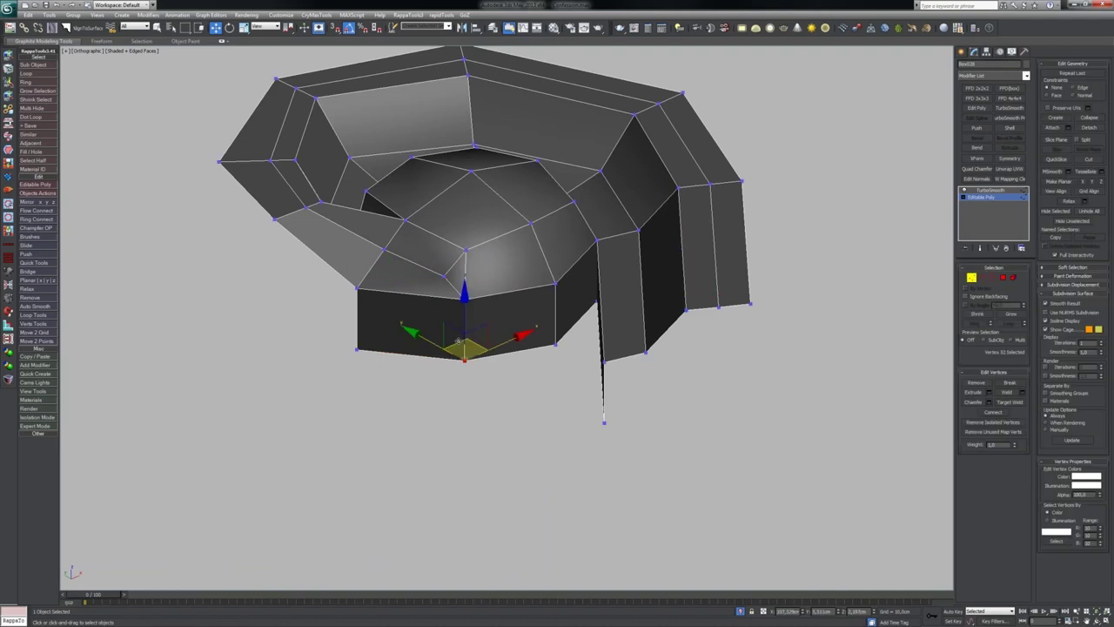
alt+middle_drag(459, 340, 470, 320)
Step: Remove the vertex at the centre line's end beside the dome's corner, together with its connecting edges
click(425, 324)
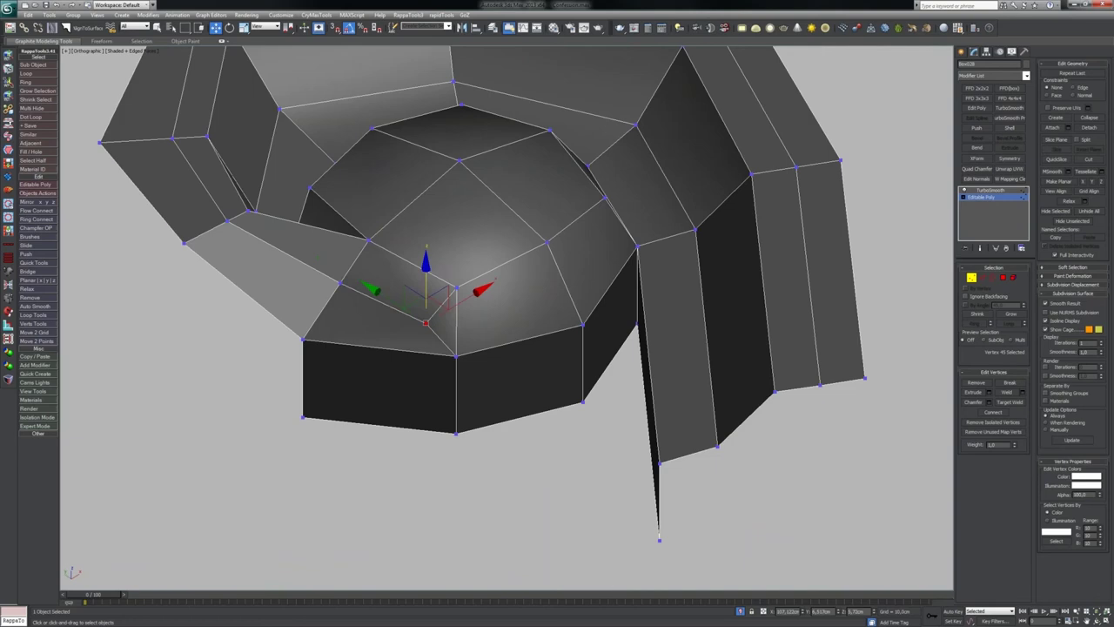
key(2)
key(1)
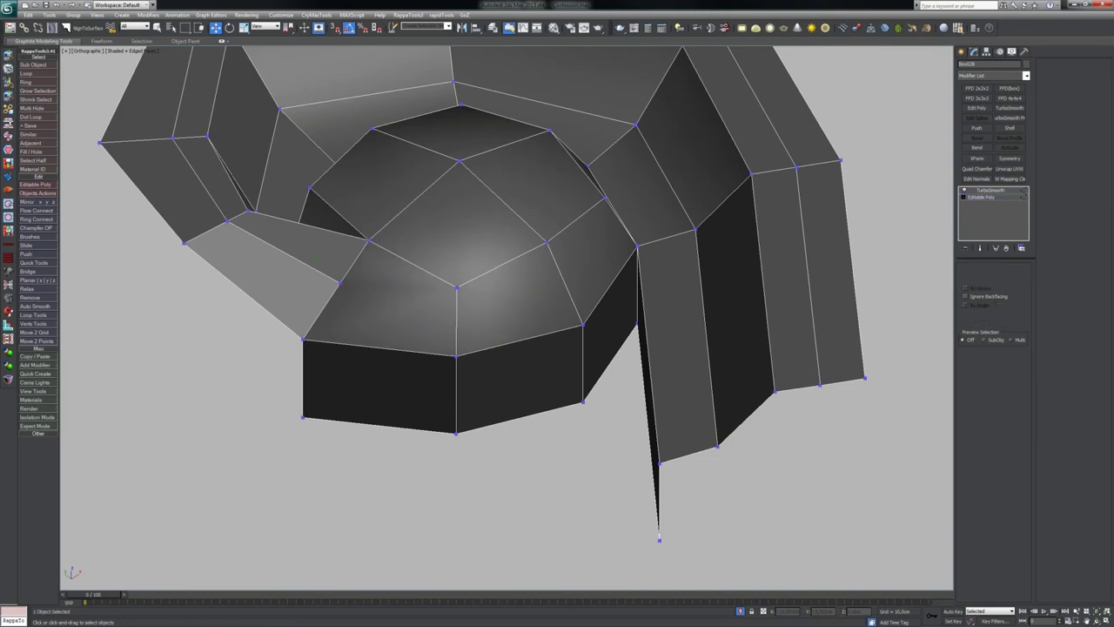
Step: Slide the centre line's last vertex along its cross edge toward the dome's outer rim, using the edge constraint
alt+middle_drag(413, 303, 359, 292)
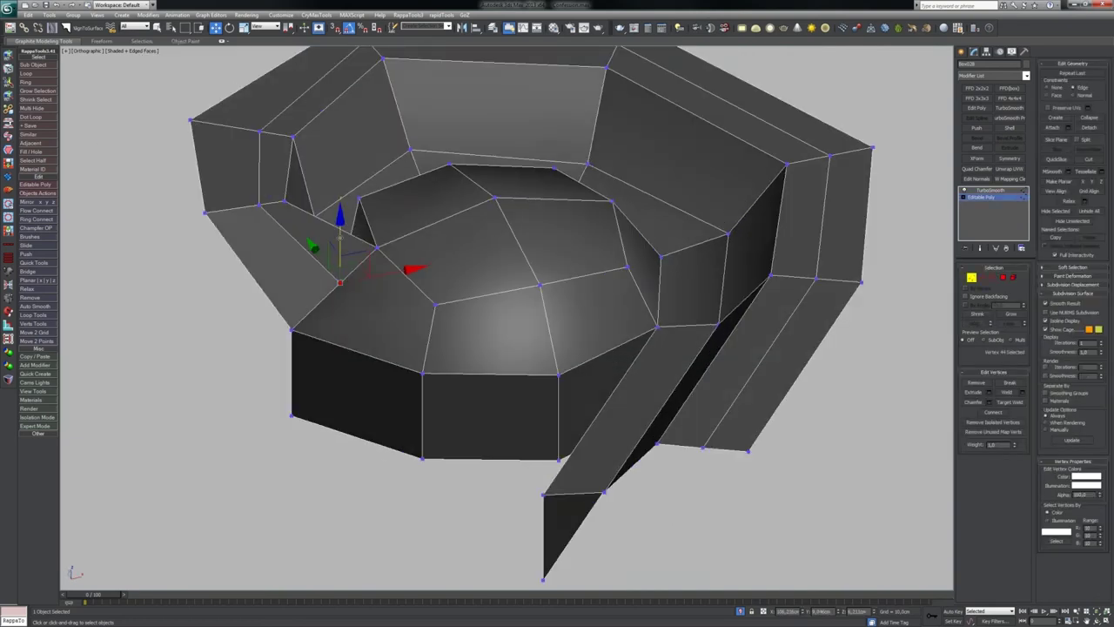
key(shift+x)
drag(341, 242, 336, 262)
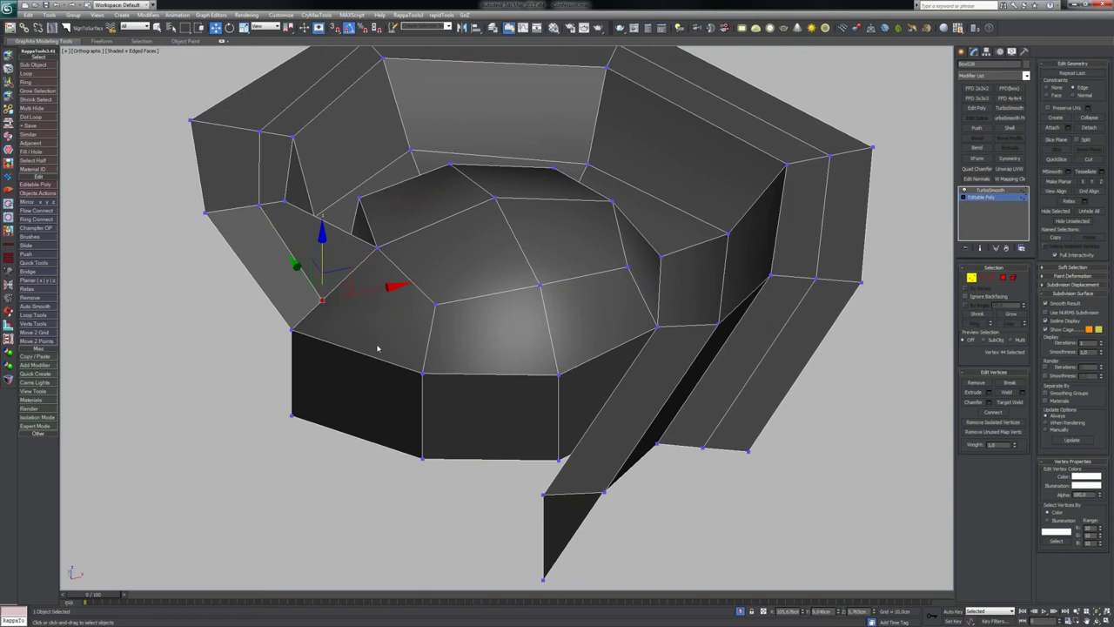
middle_drag(398, 334, 386, 317)
Step: Cut a line from the centre line's end vertex around the dome, close to its base, to the far side
key(alt+c)
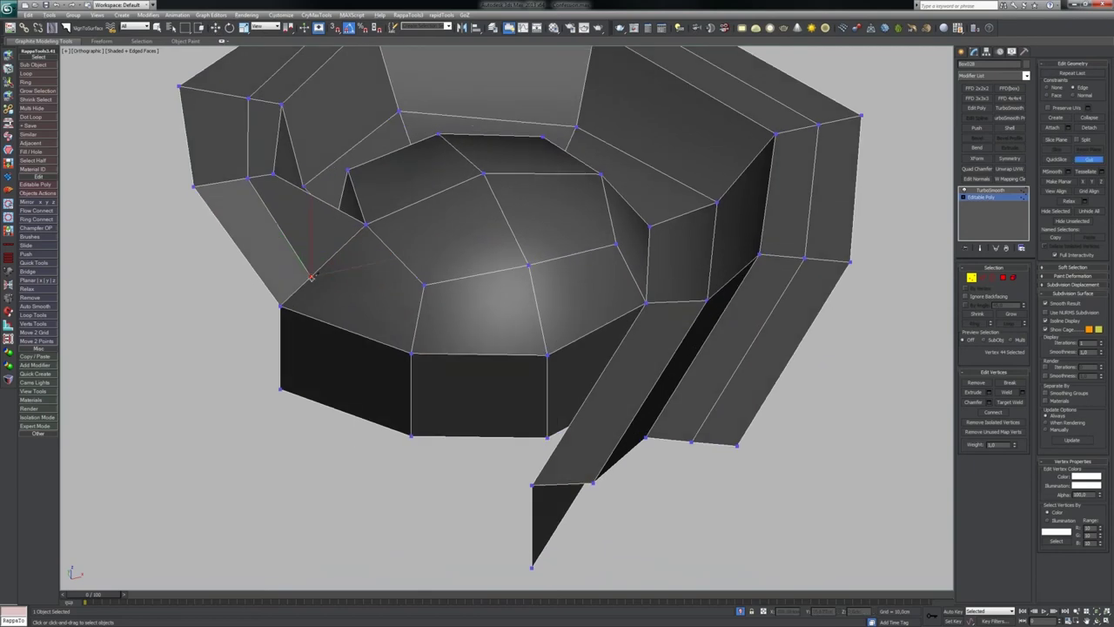
click(311, 276)
click(413, 334)
click(543, 333)
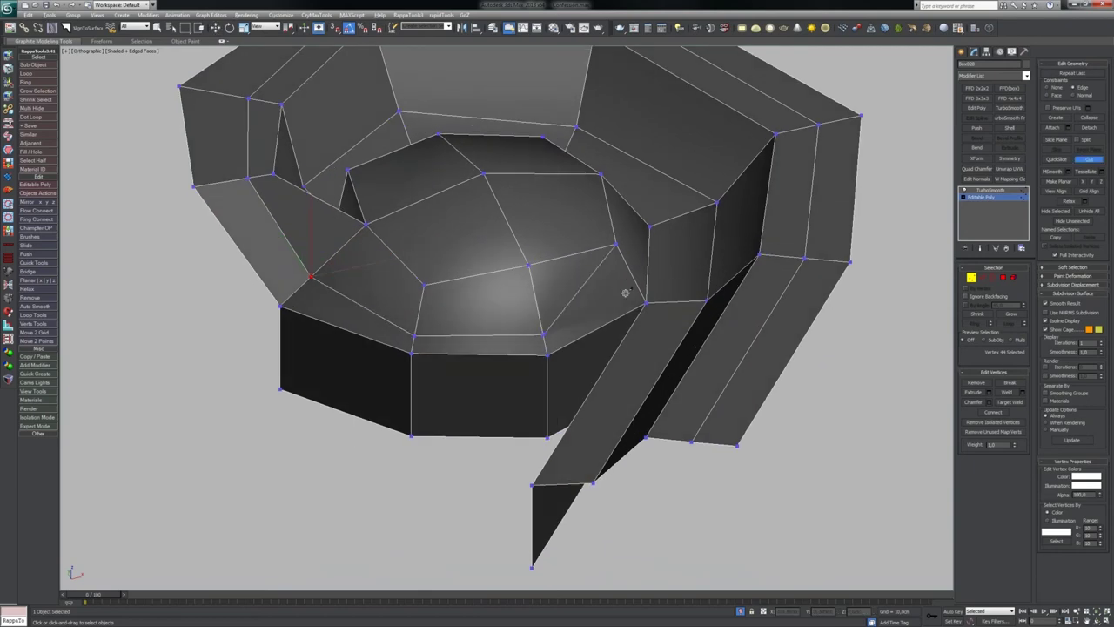
click(636, 283)
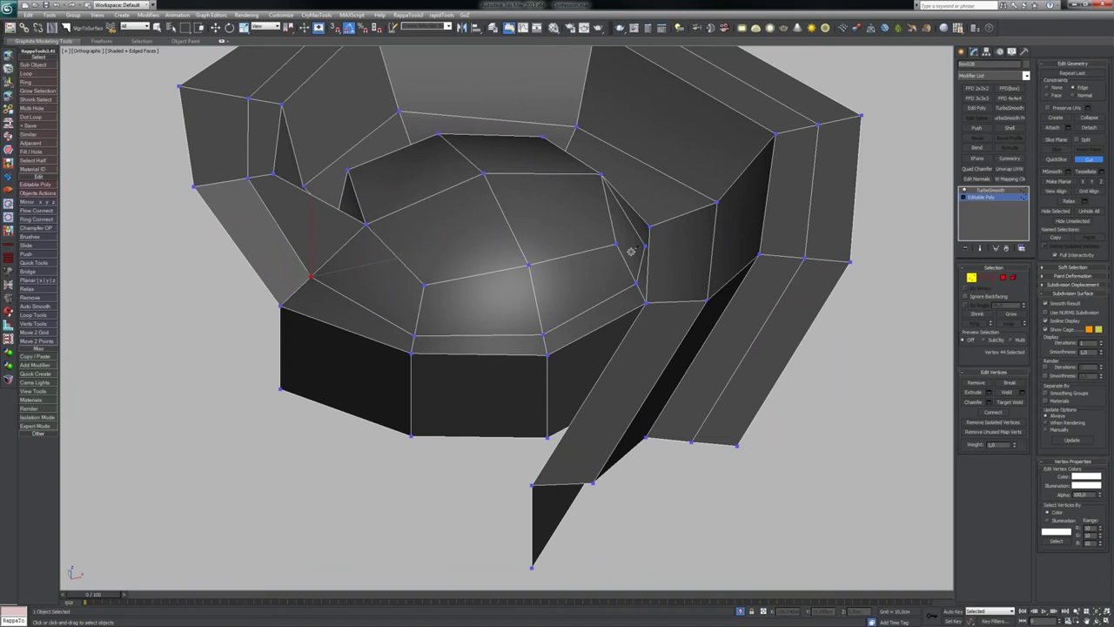
alt+middle_drag(631, 251, 564, 322)
click(595, 420)
click(480, 420)
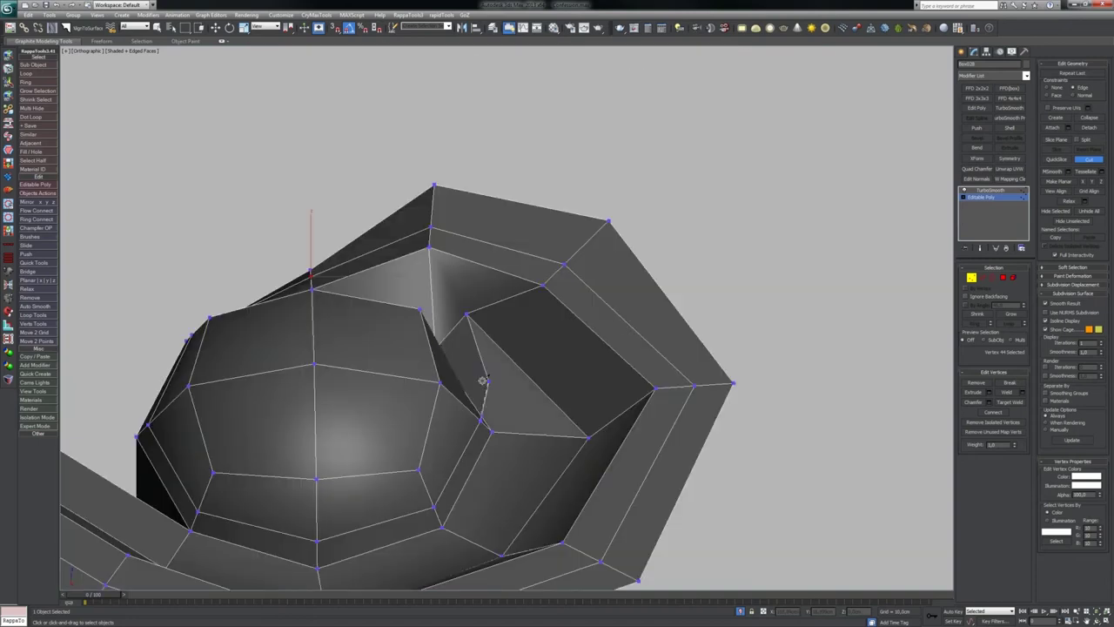
alt+middle_drag(461, 410, 485, 351)
right_click(437, 457)
Step: Continue the cut along the dome's base into the fold where the spiral's inner wall meets the dome
key(alt+c)
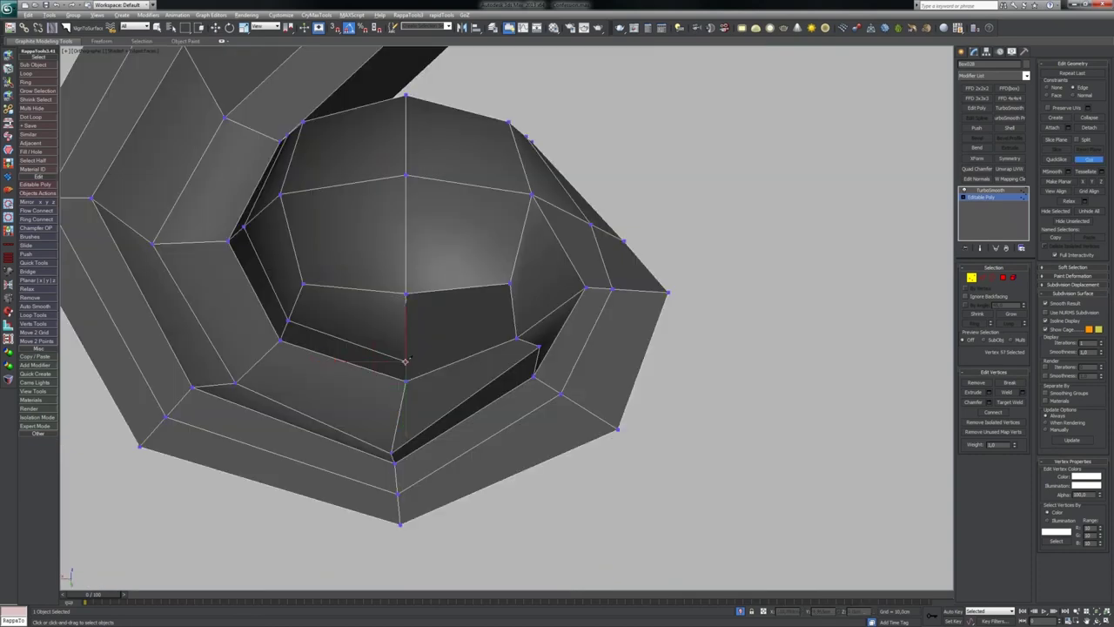
click(406, 361)
click(515, 320)
alt+middle_drag(515, 320, 478, 221)
click(518, 263)
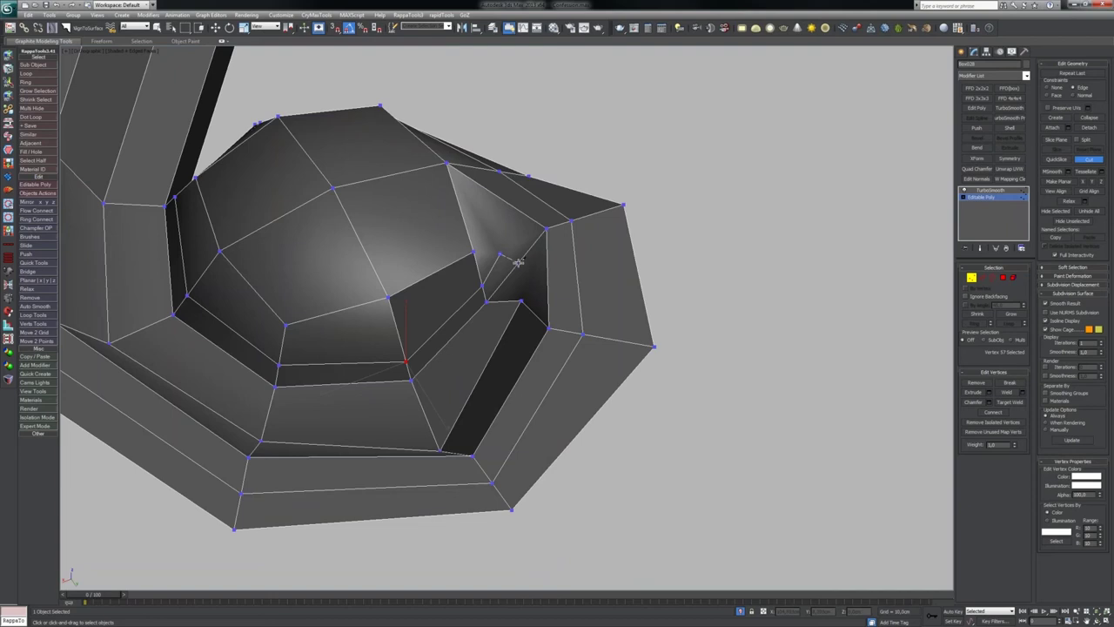
click(531, 281)
click(522, 301)
key(w)
Step: Target weld the cut's extra vertex in the fold onto the inner wall's corner vertex below it
click(530, 282)
alt+middle_drag(532, 283, 642, 281)
scroll(610, 283, up, 2)
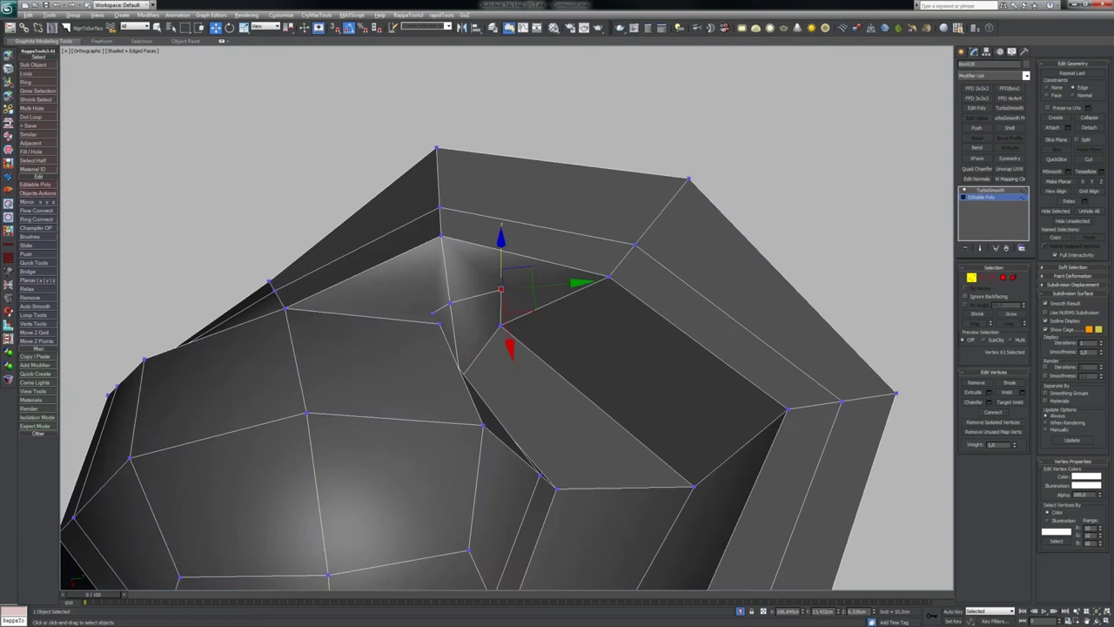
alt+middle_drag(508, 306, 475, 303)
key(ctrl+shift+w)
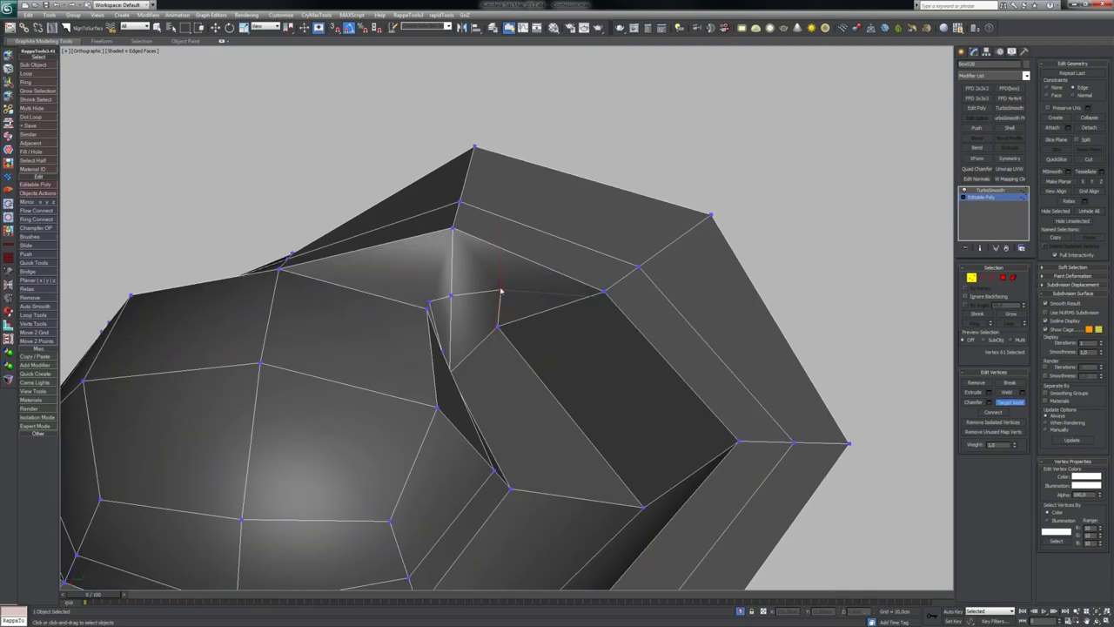
click(499, 327)
key(w)
Step: Connect the cut's vertex in the fold to the dome's upper corner vertex with a new edge
drag(439, 289, 467, 308)
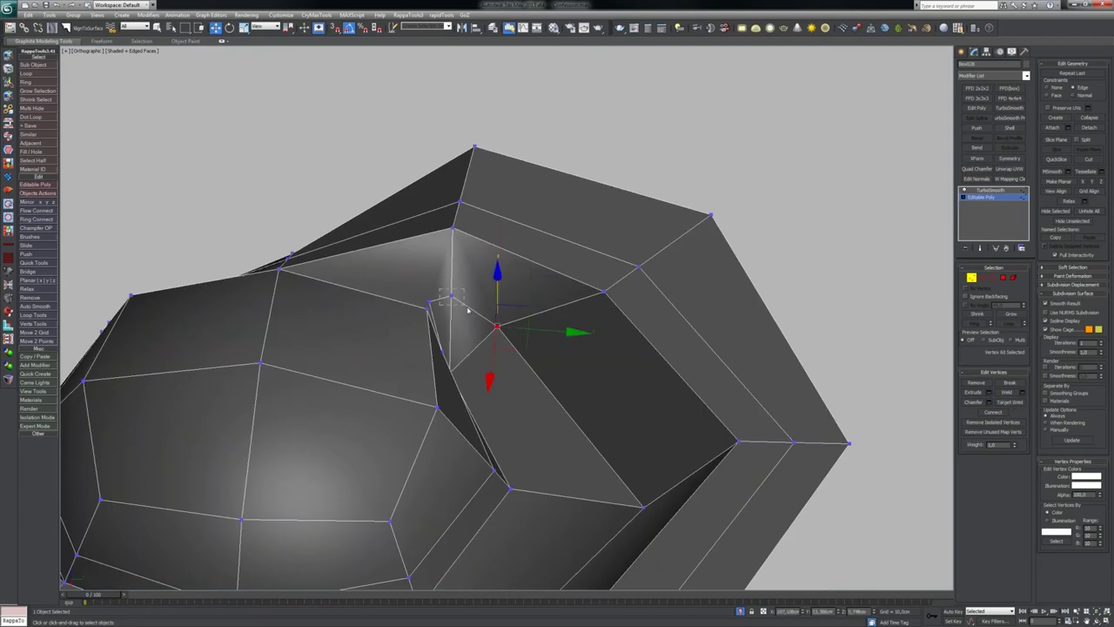
alt+middle_drag(468, 310, 428, 317)
click(441, 310)
ctrl+click(355, 191)
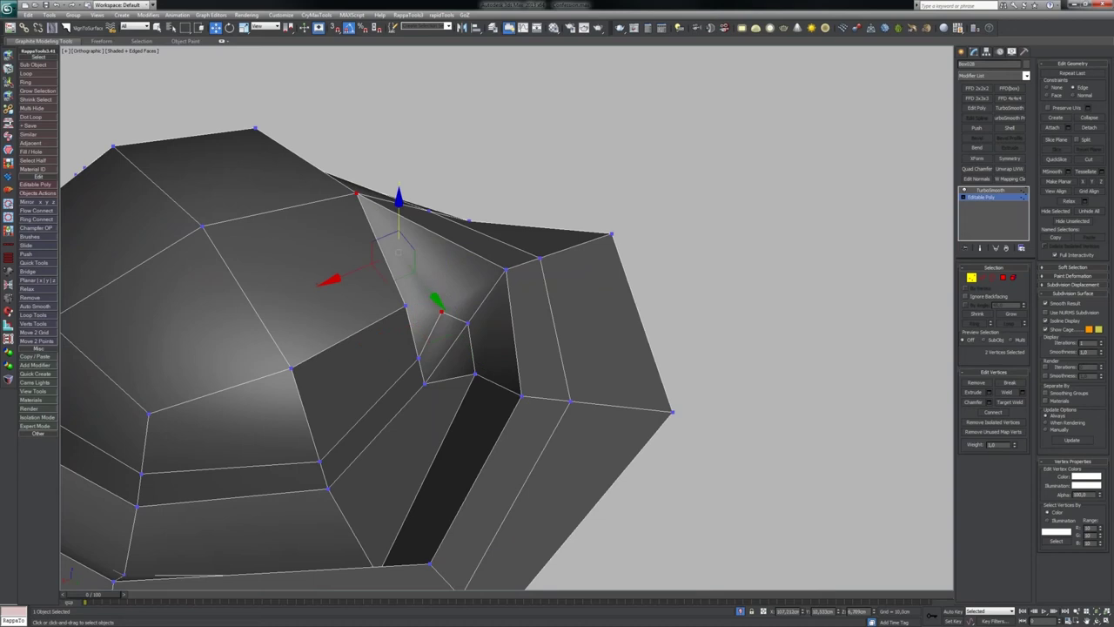
key(ctrl+shift+e)
Step: Remove the redundant diagonal edge at the bottom of the fold between dome and inner wall
alt+middle_drag(454, 270, 435, 358)
click(487, 349)
click(475, 333)
click(541, 330)
key(2)
click(490, 362)
key(BackSpace)
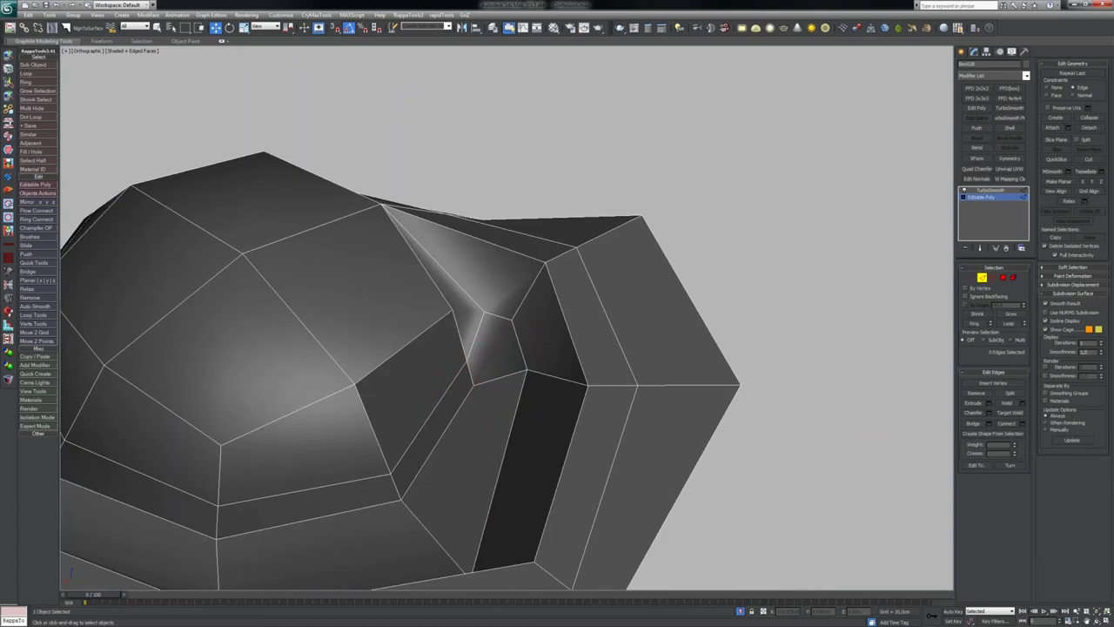
Step: Connect the fold's middle vertex to the inner wall's corner vertex and target weld the adjacent extra vertex onto the middle one
key(1)
click(482, 313)
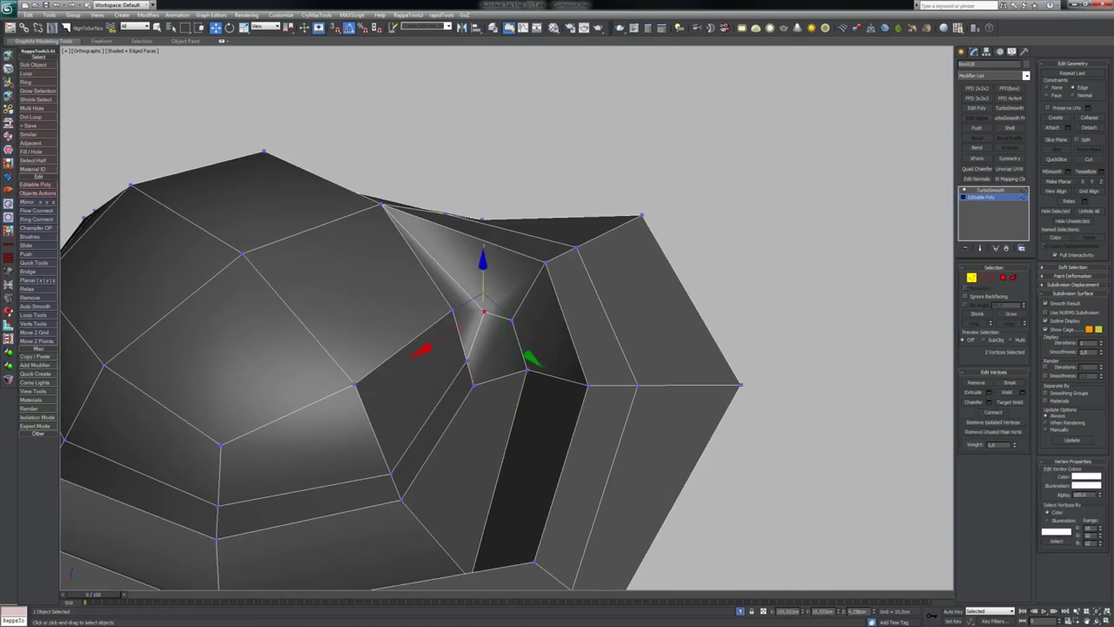
alt+middle_drag(498, 358, 501, 396)
key(ctrl+shift+w)
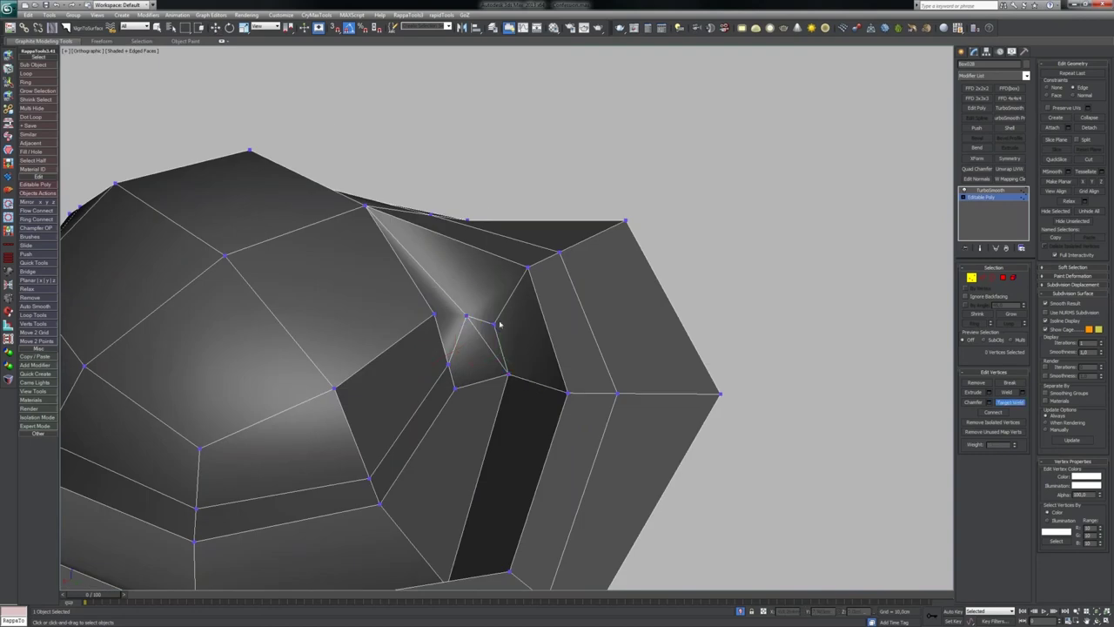
click(494, 326)
click(467, 316)
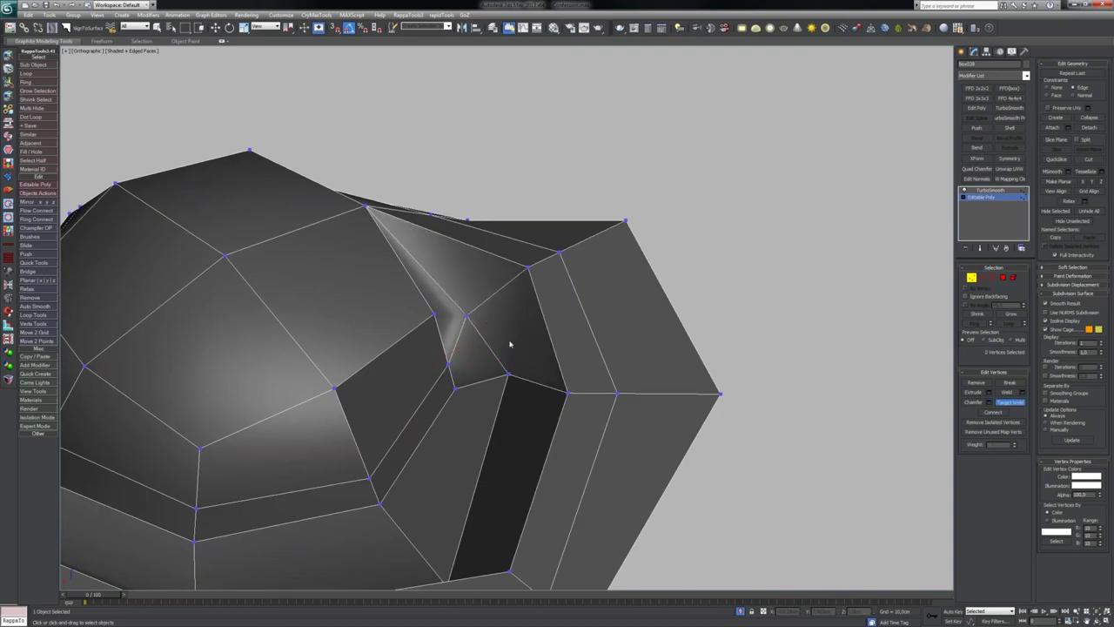
Step: Reposition the groove's corner vertex at the bottom of the fold beside the dome's base line
key(w)
click(509, 373)
alt+middle_drag(510, 374, 456, 367)
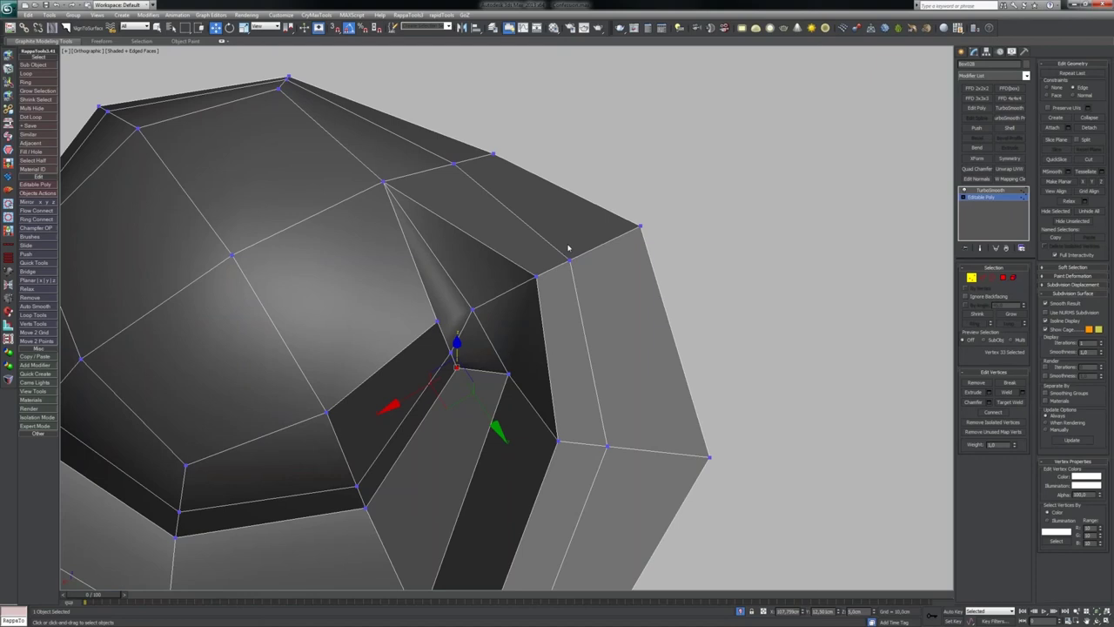
alt+middle_drag(568, 248, 501, 252)
click(465, 354)
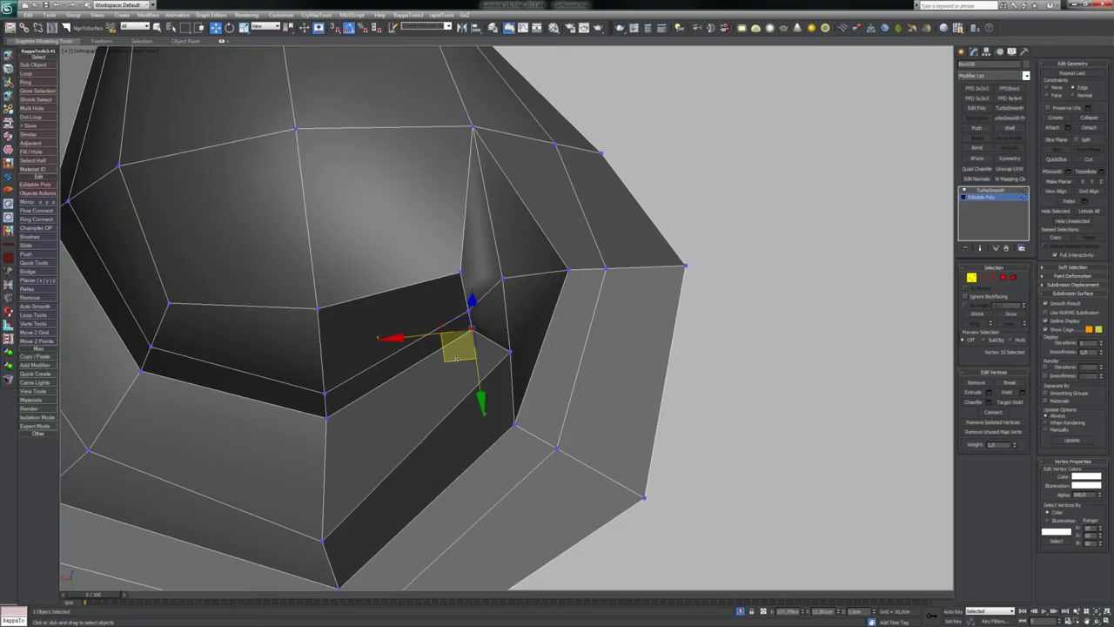
drag(455, 358, 474, 366)
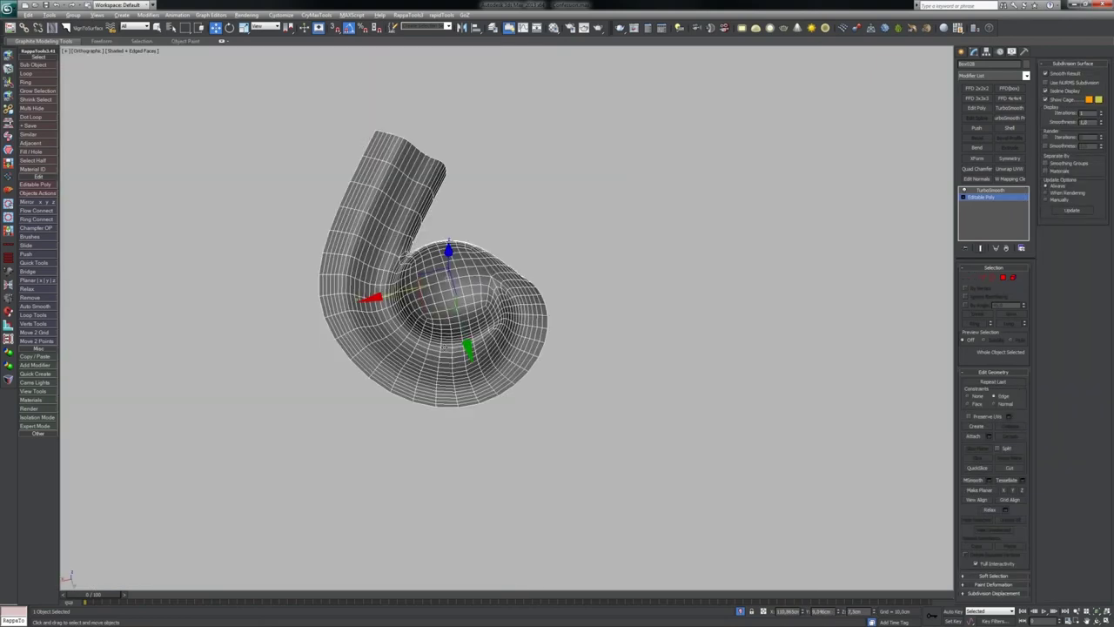
Step: Hide the mesh edges and inspect the smoothed spiral and its side walls at an angle
key(F4)
mouse_move(498, 287)
alt+middle_down()
mouse_move(527, 323)
mouse_move(582, 259)
mouse_move(672, 258)
mouse_move(562, 266)
alt+middle_up()
scroll(557, 287, down, 4)
scroll(512, 346, up, 4)
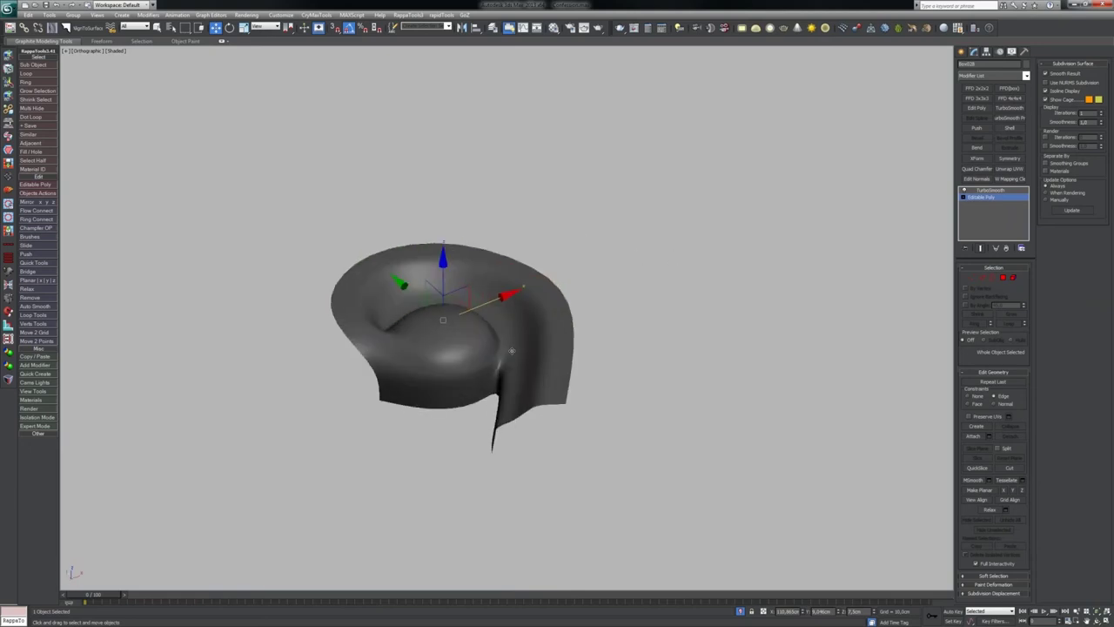
Step: Examine the smoothed crease between the dome and the inner wall, comparing the smooth surface with the low-poly edge layout
alt+middle_drag(512, 350, 581, 369)
scroll(483, 374, up, 2)
alt+middle_drag(483, 374, 459, 263)
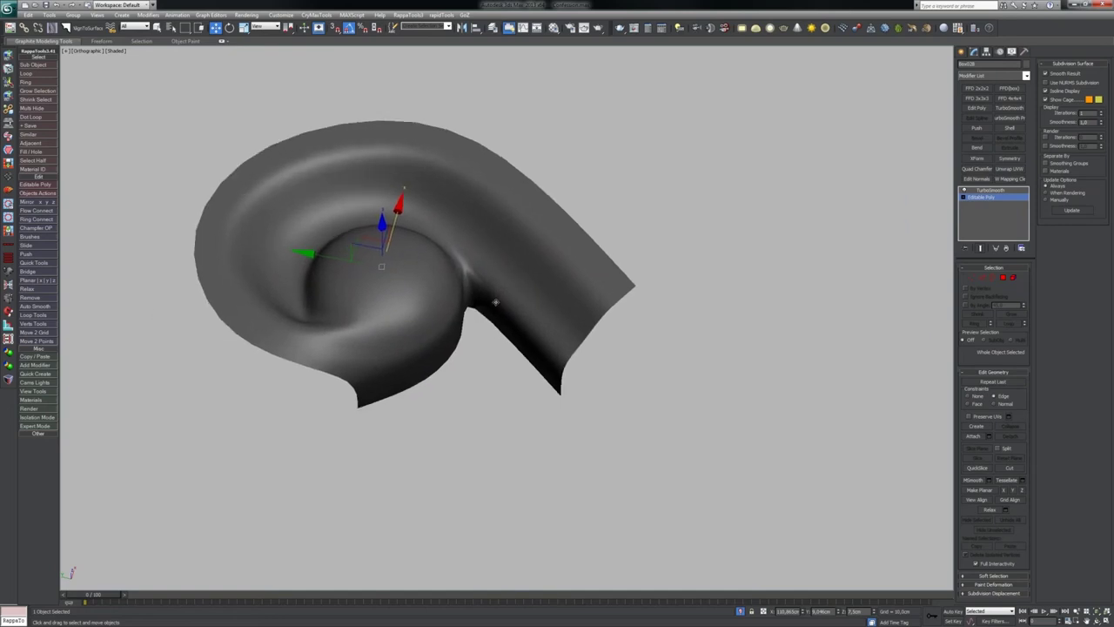
scroll(495, 302, up, 2)
key(F4)
alt+middle_drag(494, 302, 435, 246)
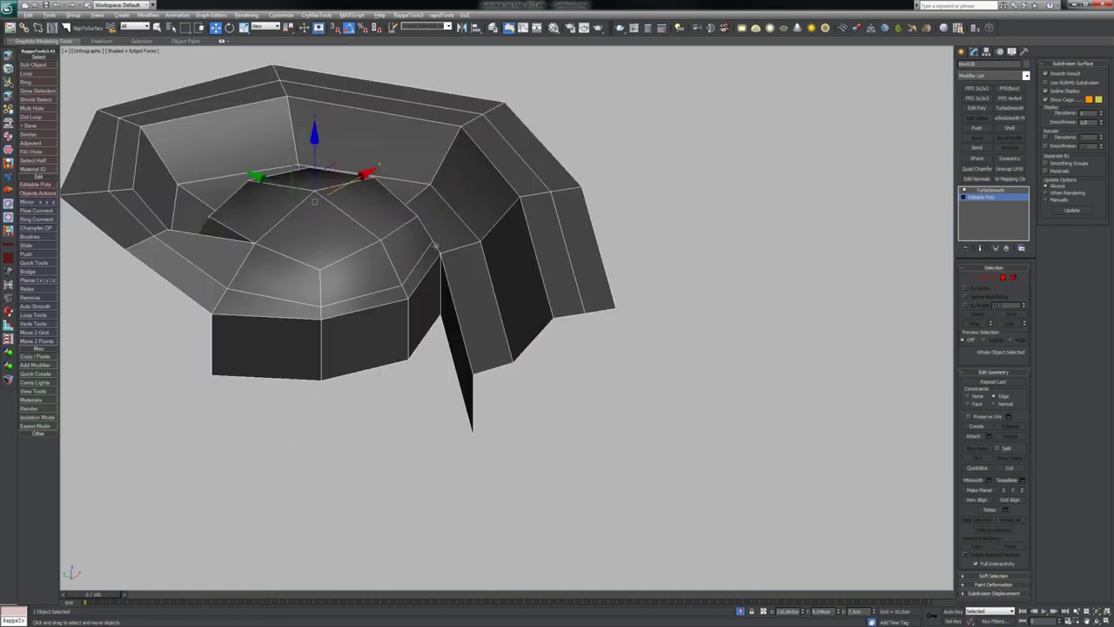
scroll(435, 247, up, 3)
alt+middle_drag(475, 328, 503, 360)
key(grave)
key(F4)
scroll(532, 316, down, 2)
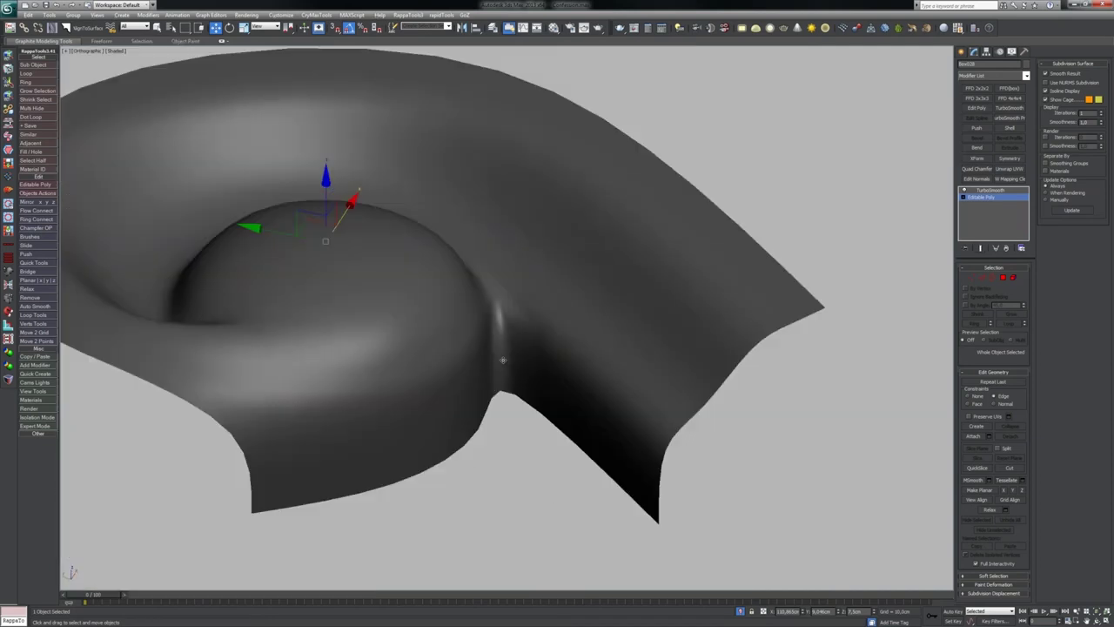
click(990, 189)
click(995, 199)
scroll(558, 347, down, 5)
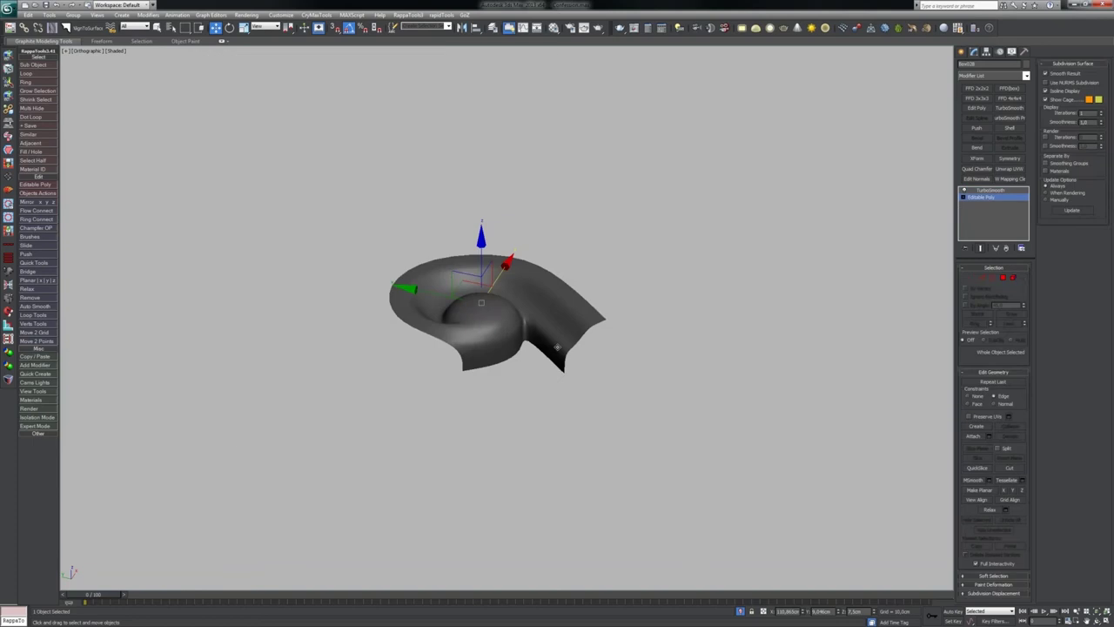
Step: Extend the spiral's three outer edges beside the dome straight down into side walls
alt+middle_drag(558, 347, 572, 336)
key(2)
middle_drag(424, 339, 554, 307)
scroll(574, 331, up, 4)
key(grave)
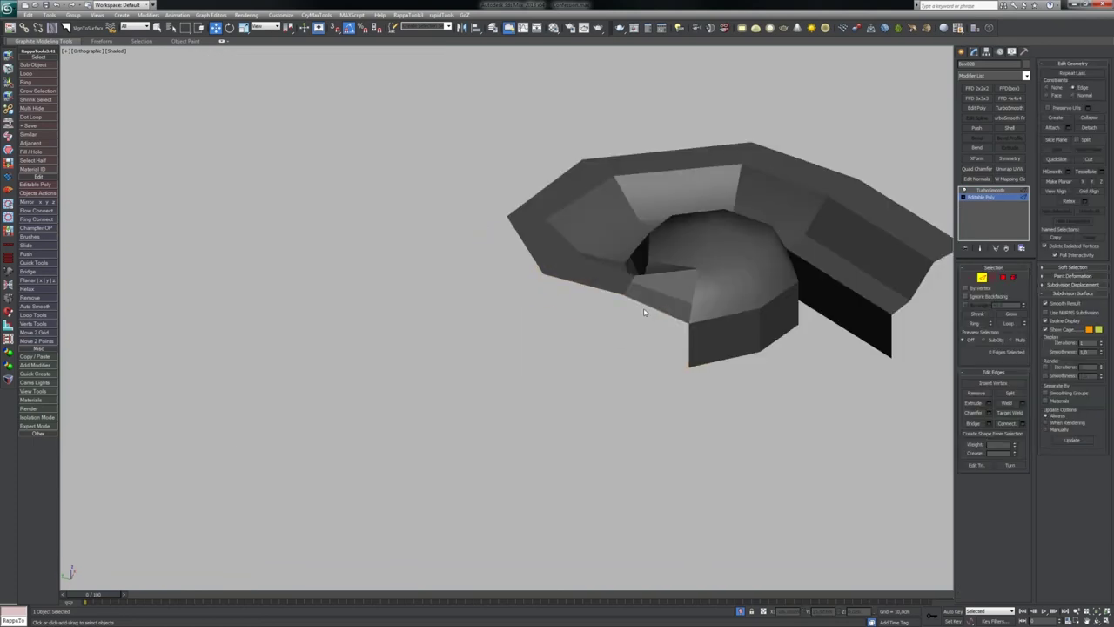
click(649, 312)
scroll(651, 305, up, 2)
key(F4)
ctrl+click(548, 279)
ctrl+click(466, 227)
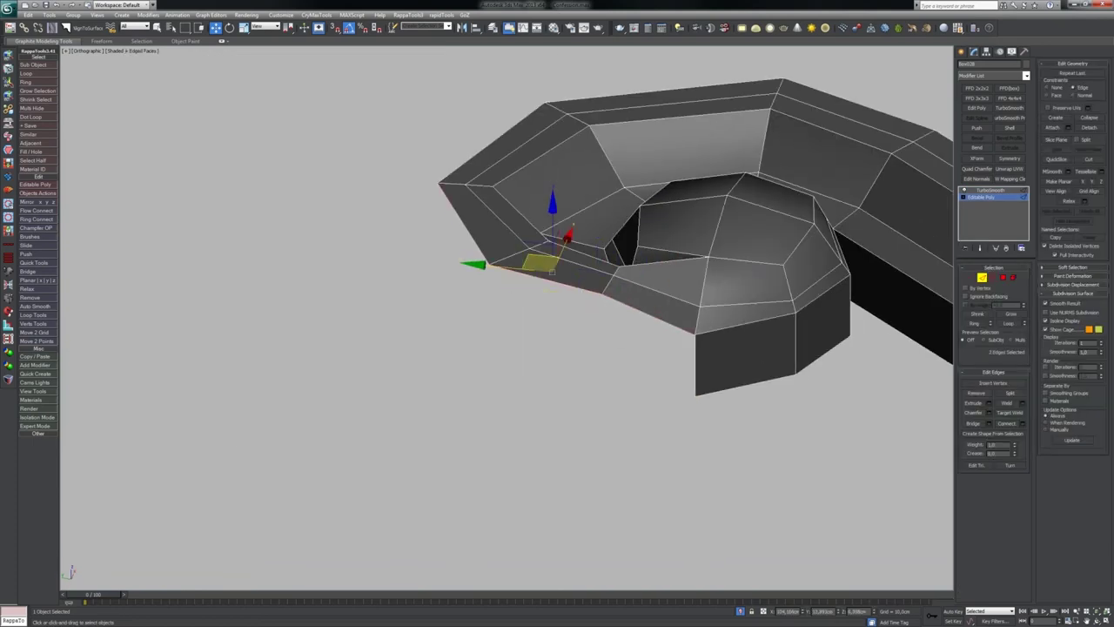
alt+middle_drag(547, 288, 557, 227)
key(shift+x)
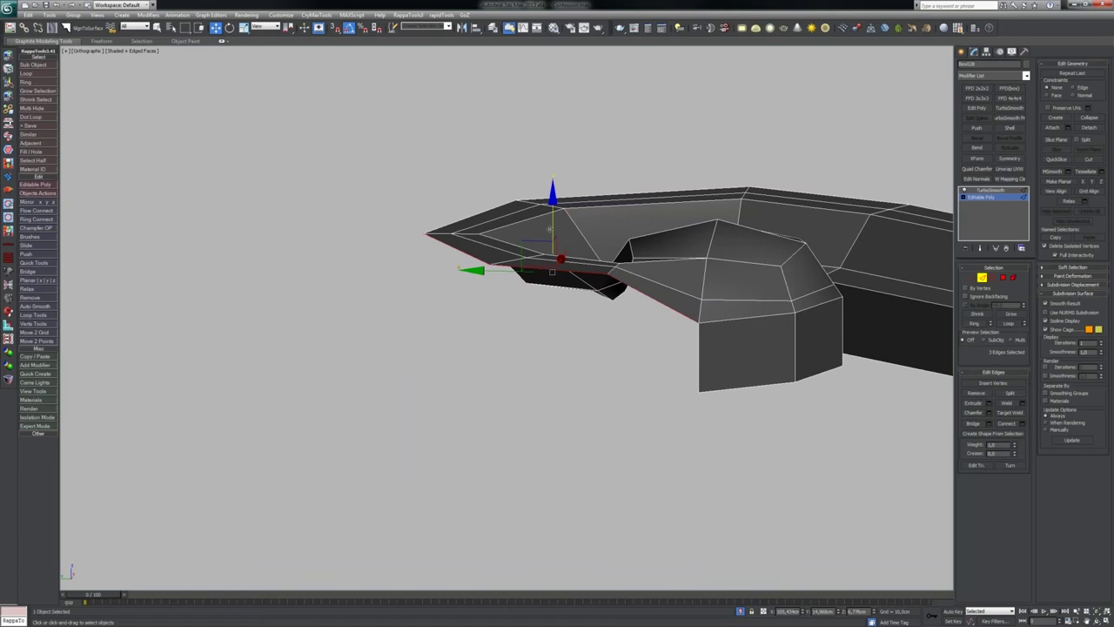
shift+drag(554, 227, 557, 329)
key(ctrl+z)
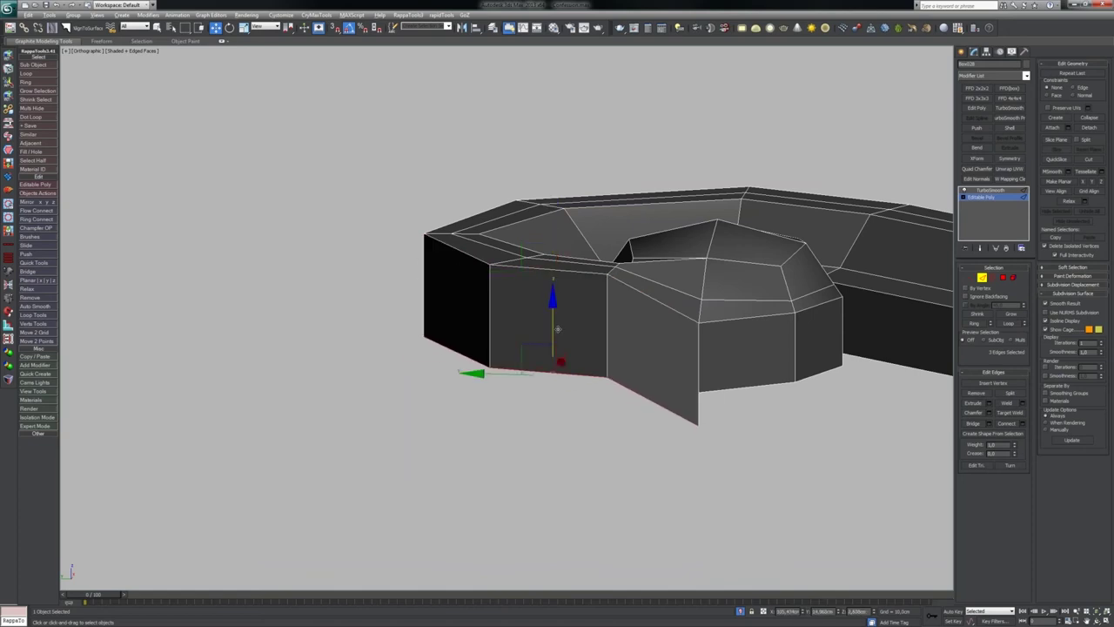
Step: Flatten the new walls' lower edges along Z and snap them level with the base of the dome's wall
key(alt+y)
key(ctrl+z)
key(alt+z)
alt+middle_drag(602, 308, 596, 319)
key(s)
drag(553, 321, 728, 409)
key(1)
alt+middle_drag(727, 408, 687, 439)
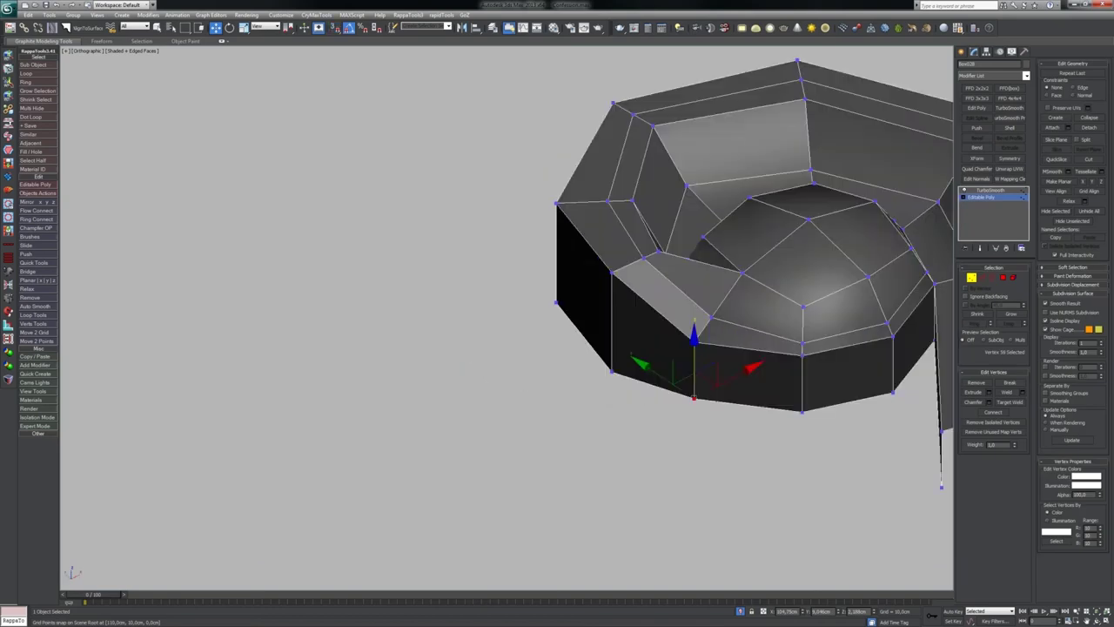
Step: Inspect the smoothed spiral and its new side walls without mesh edges, at an angle and from the top
alt+middle_drag(796, 341, 813, 342)
middle_drag(814, 342, 625, 342)
key(1)
scroll(625, 342, down, 6)
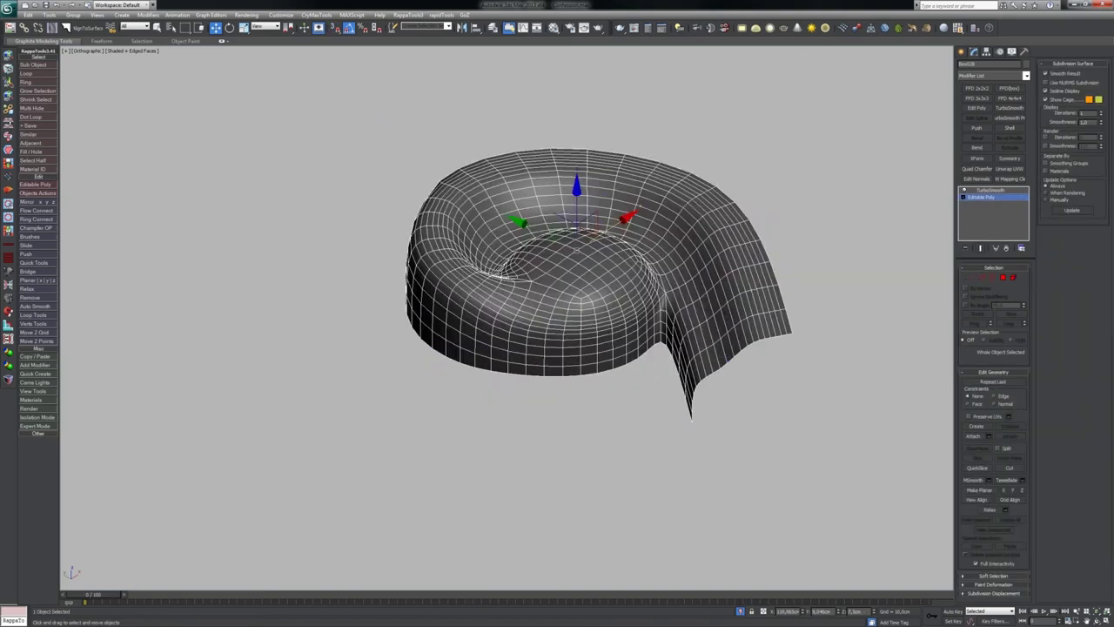
mouse_move(555, 303)
alt+middle_down()
mouse_move(550, 353)
mouse_move(516, 306)
mouse_move(624, 318)
alt+middle_up()
key(F4)
mouse_move(535, 318)
alt+middle_down()
mouse_move(644, 301)
mouse_move(523, 325)
mouse_move(631, 329)
mouse_move(649, 282)
mouse_move(478, 325)
mouse_move(606, 314)
mouse_move(574, 335)
mouse_move(553, 372)
alt+middle_up()
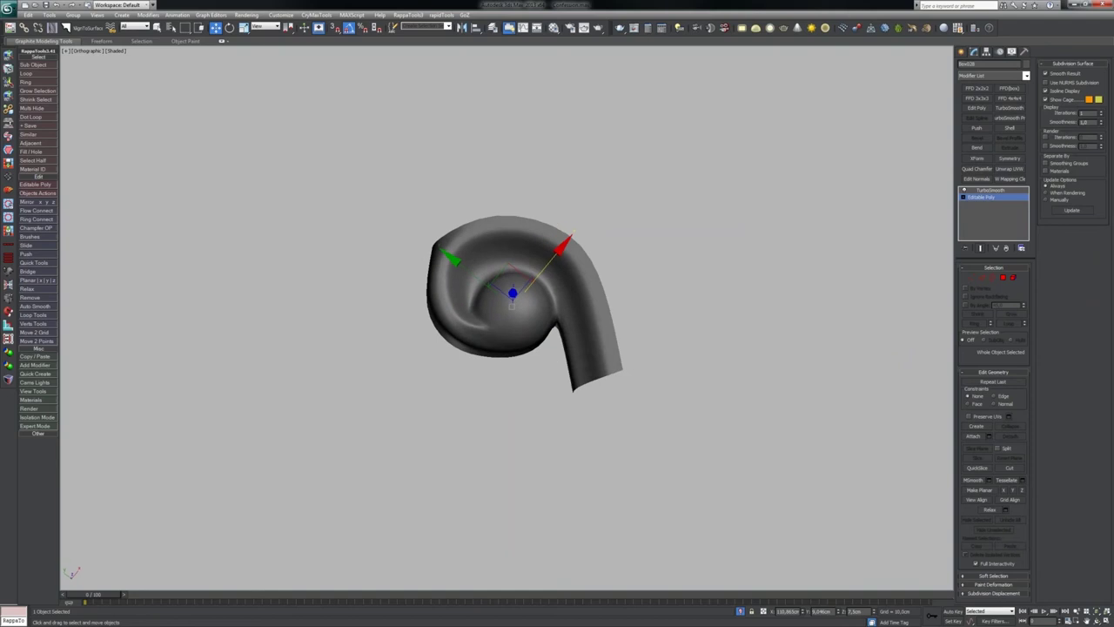
key(t)
key(z)
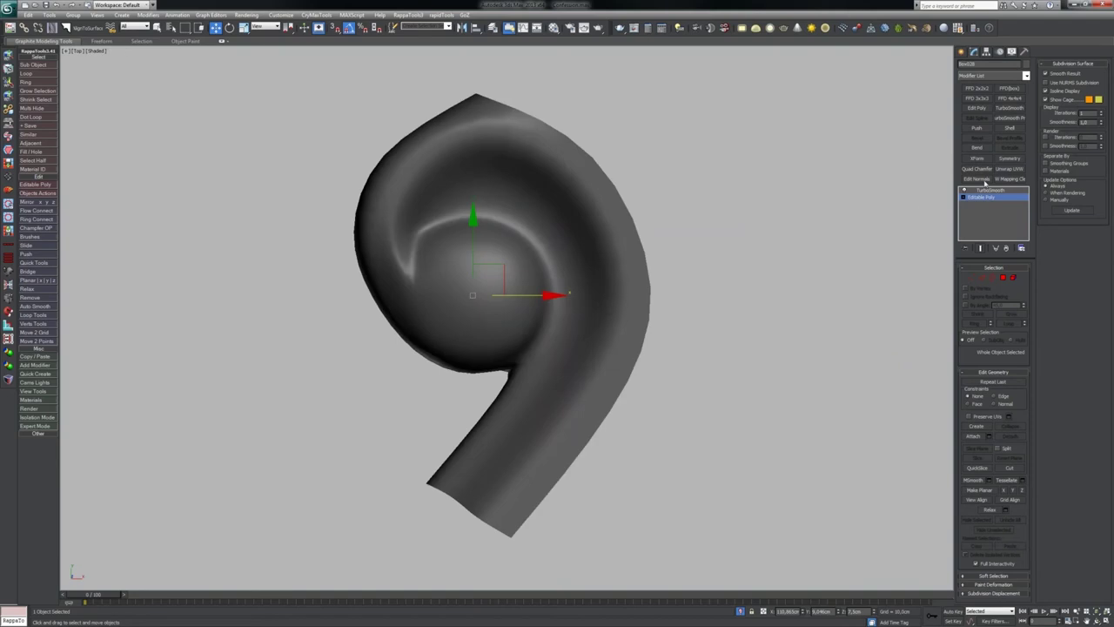
Step: Extend the four remaining outer edges of the spiral and its strip straight down into side walls
alt+middle_drag(599, 253, 473, 194)
key(2)
alt+middle_drag(577, 200, 528, 276)
click(532, 286)
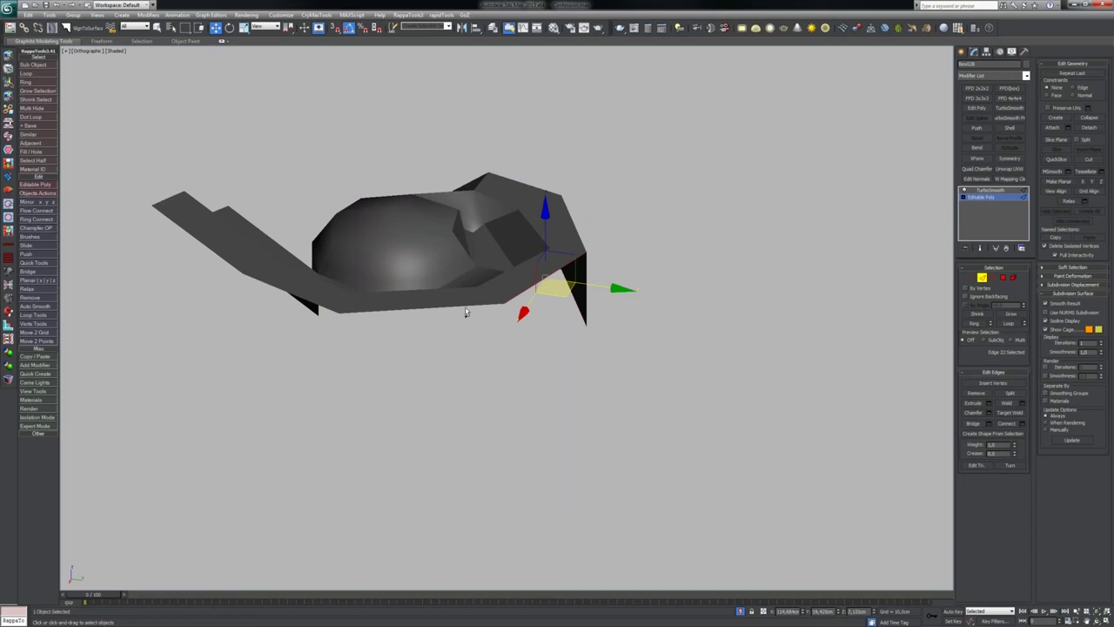
ctrl+click(500, 318)
middle_drag(412, 319, 435, 345)
key(F4)
ctrl+click(435, 352)
ctrl+click(312, 311)
alt+middle_drag(318, 304, 348, 205)
click(540, 329)
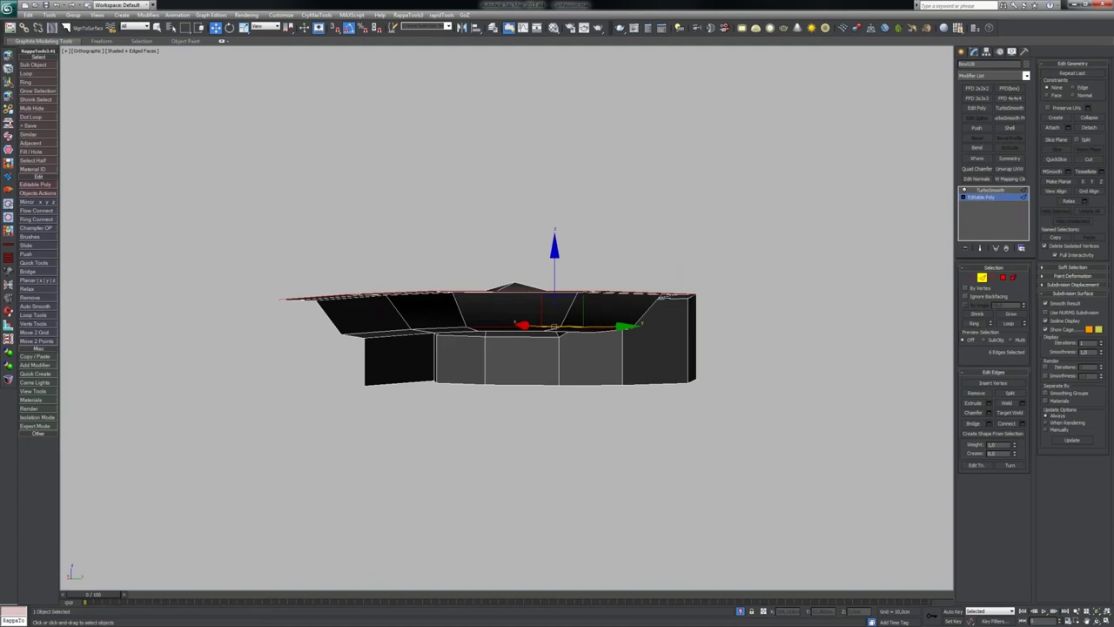
alt+middle_drag(522, 287, 515, 329)
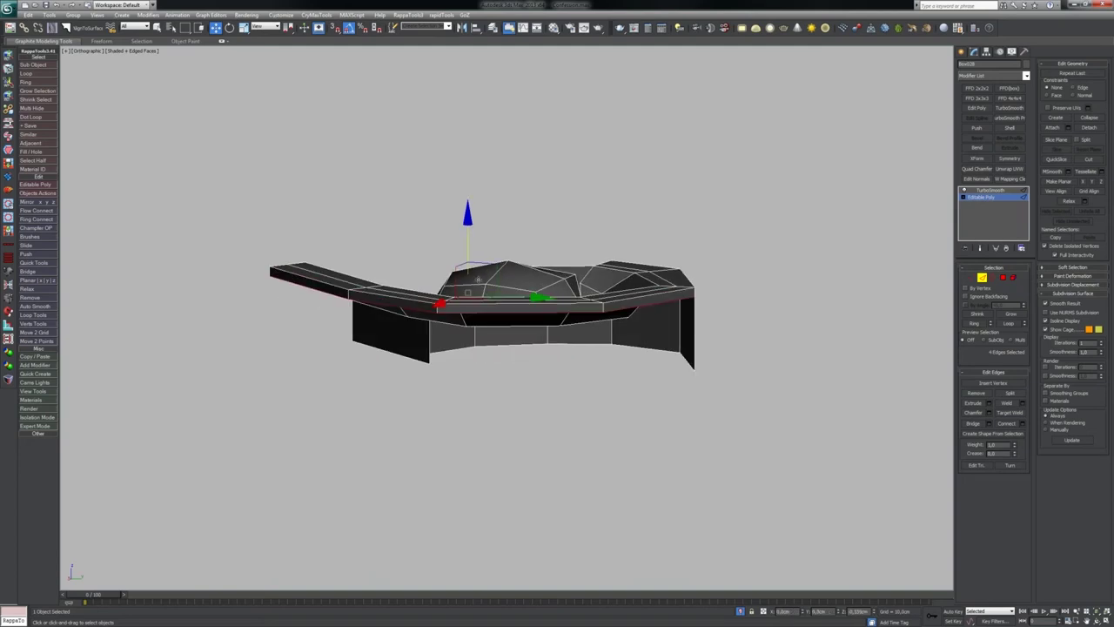
shift+drag(467, 250, 470, 381)
click(548, 380)
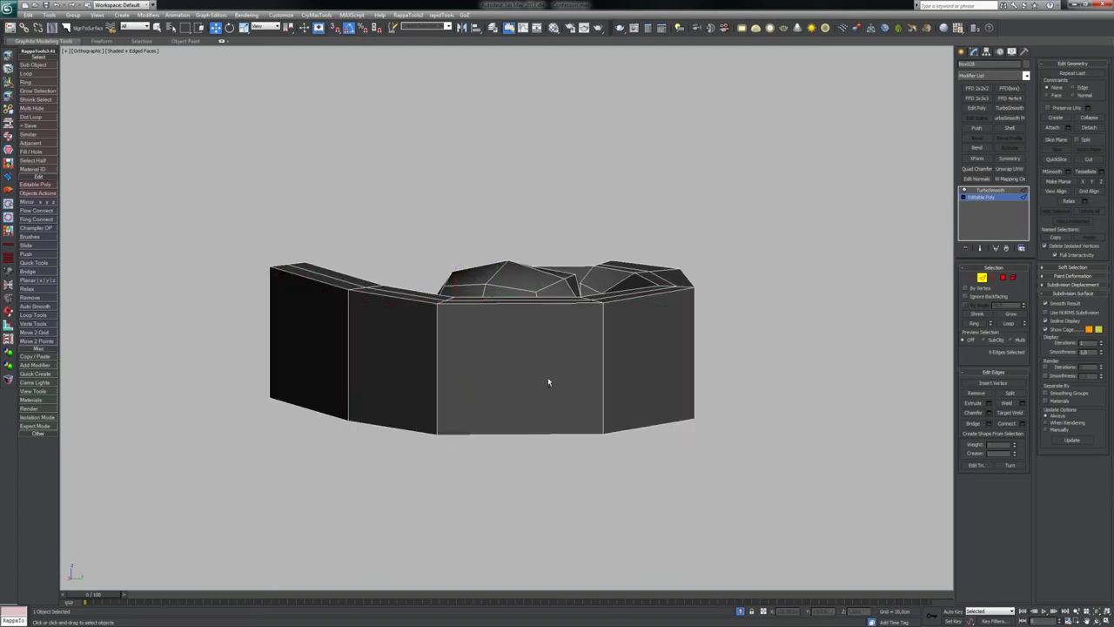
Step: Snap the lower border of the new outer walls level with the base of the existing walls
double_click(527, 432)
alt+middle_drag(592, 443, 533, 419)
key(s)
drag(445, 380, 615, 374)
key(1)
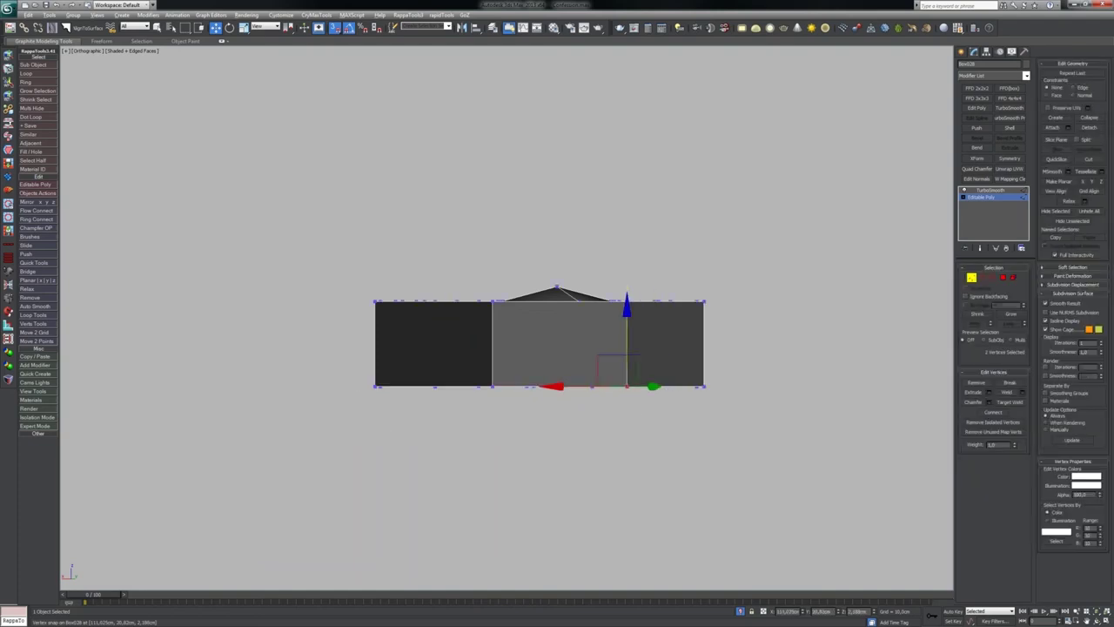
alt+middle_drag(615, 374, 654, 442)
click(626, 387)
alt+middle_drag(589, 378, 713, 388)
scroll(488, 261, down, 3)
key(s)
Step: Examine the smoothed ornament with its completed side walls and the mesh edges hidden
key(1)
mouse_move(453, 304)
alt+middle_down()
mouse_move(528, 368)
mouse_move(592, 351)
alt+middle_up()
key(space)
key(F4)
scroll(505, 343, up, 5)
scroll(505, 343, down, 5)
key(1)
Step: Extrude the profile edges at the strip's open end in the top view into a long straight stem
key(2)
double_click(595, 339)
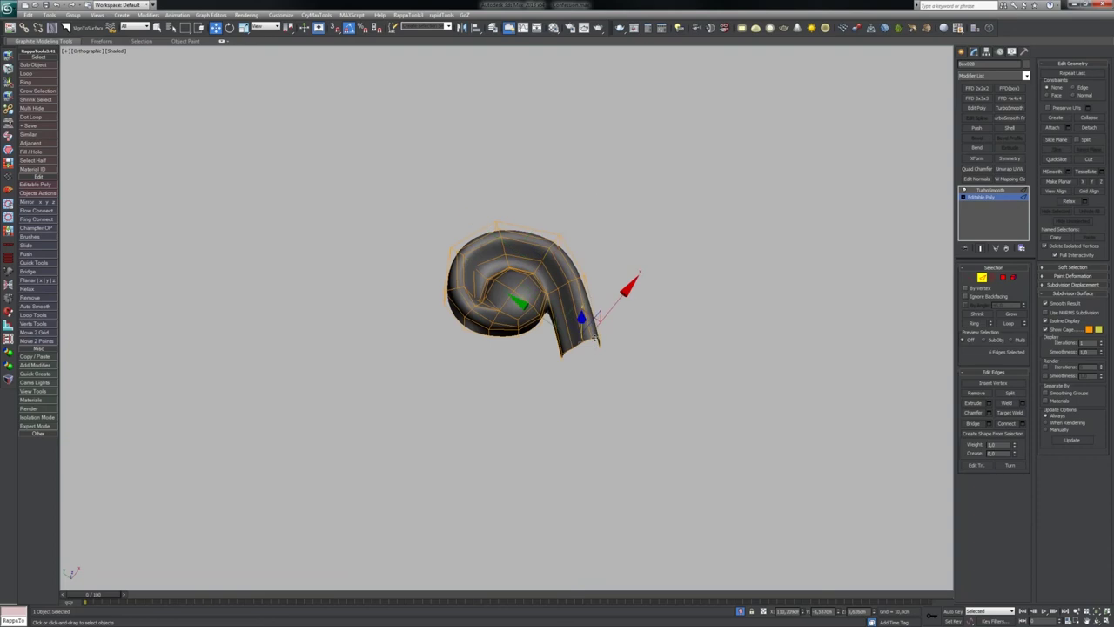
scroll(595, 338, up, 5)
scroll(570, 336, down, 3)
alt+middle_drag(570, 336, 570, 353)
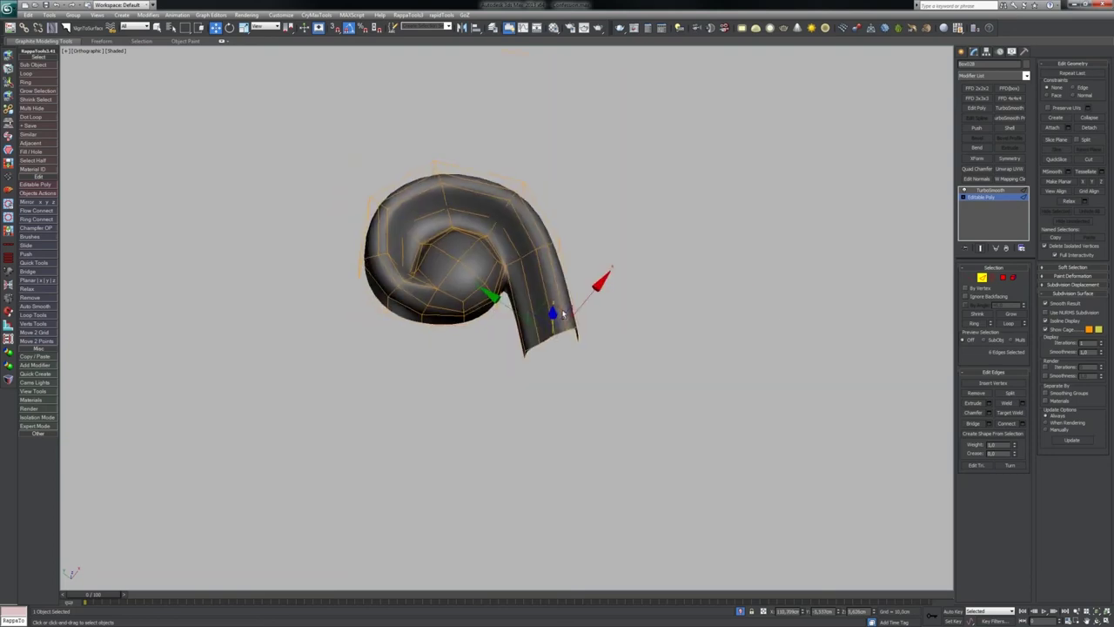
key(t)
key(z)
middle_drag(515, 436, 612, 343)
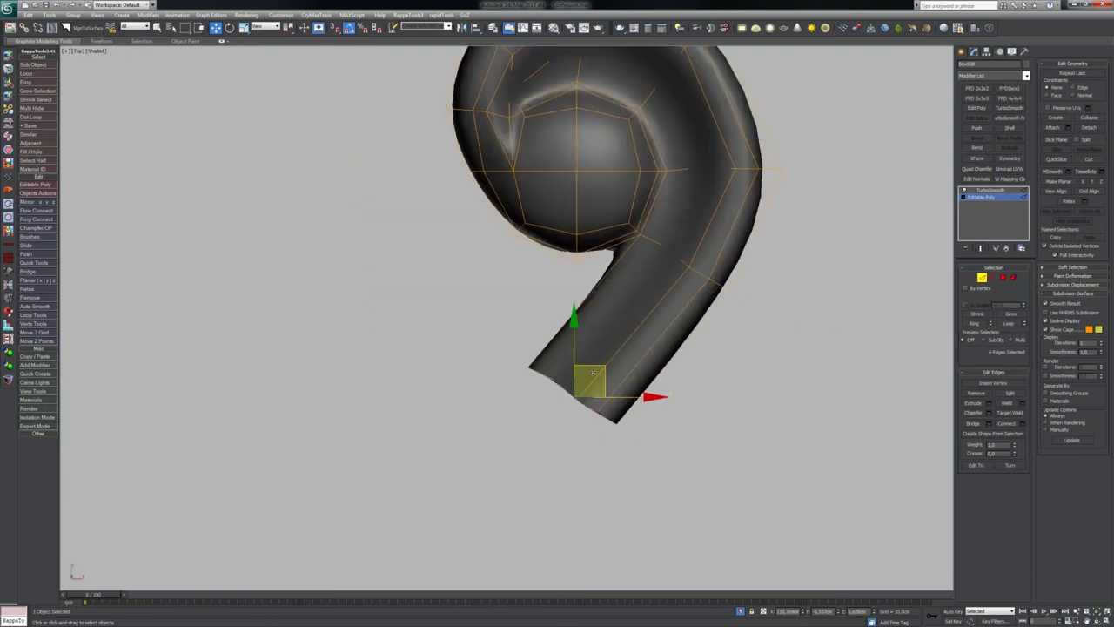
shift+drag(586, 385, 355, 626)
middle_drag(500, 420, 418, 358)
scroll(536, 277, down, 4)
middle_drag(542, 279, 583, 382)
key(2)
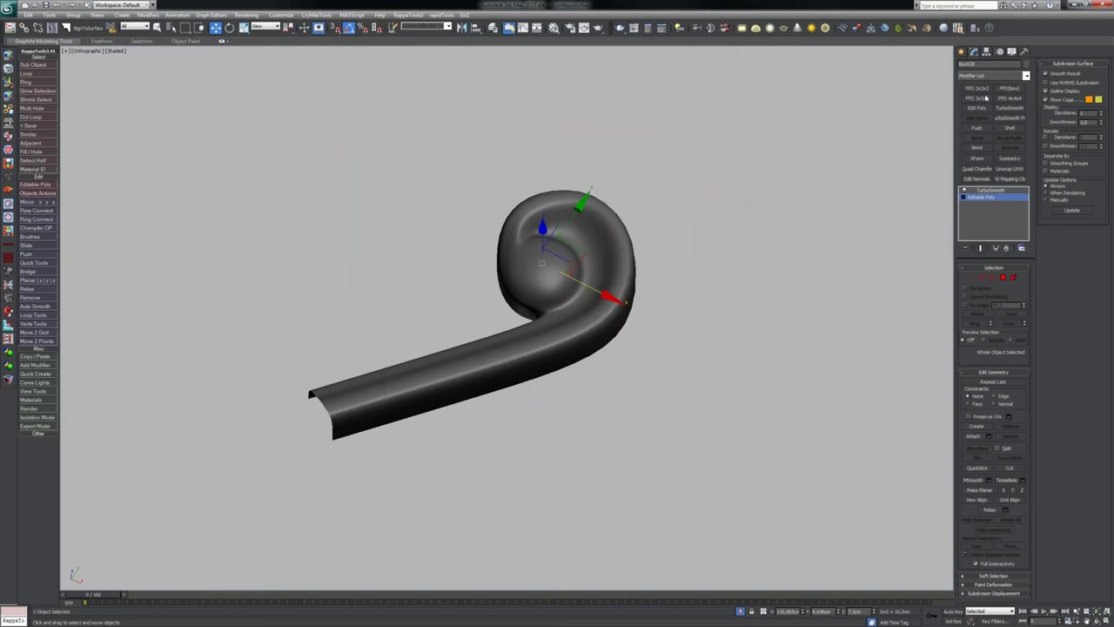
click(985, 100)
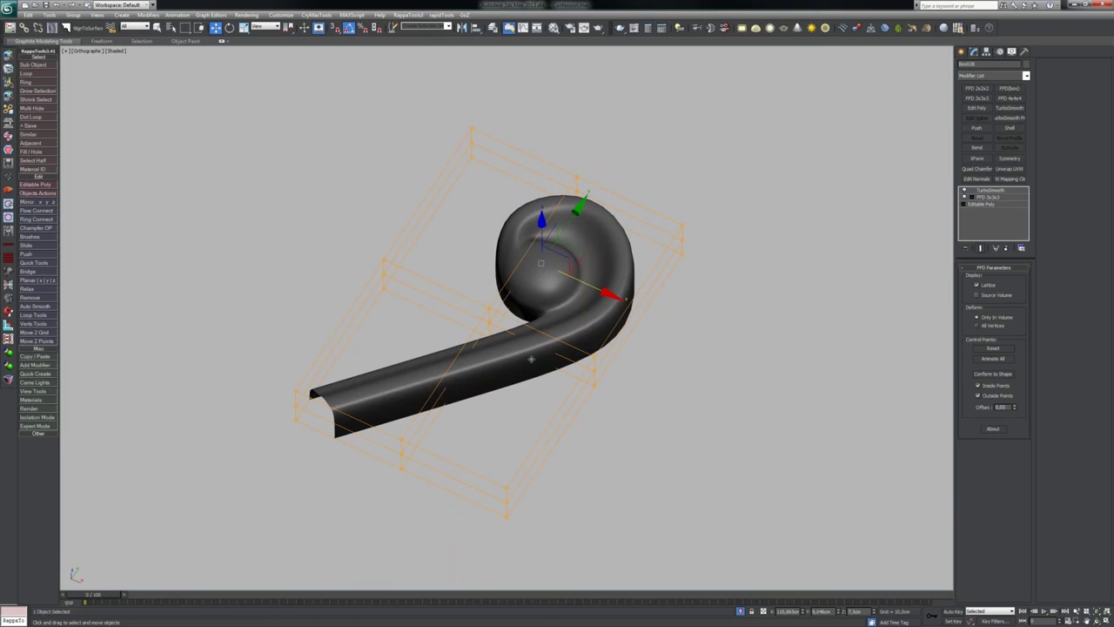
alt+middle_drag(531, 359, 521, 298)
right_click(990, 195)
click(1015, 209)
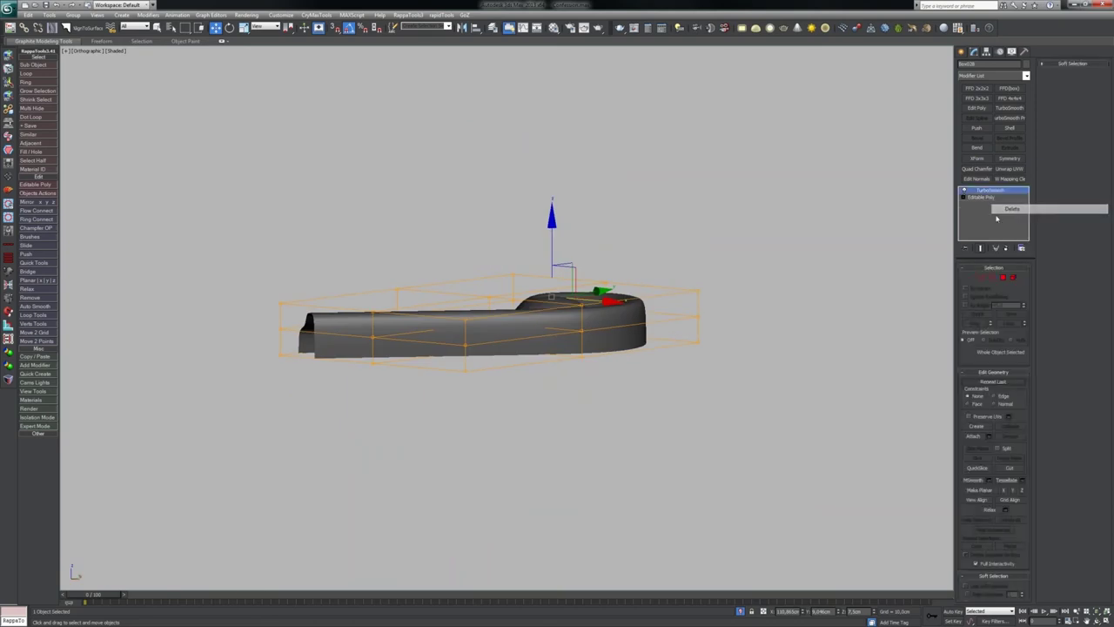
Step: Rotate the ornament in the top view until its long stem runs vertically
alt+middle_drag(531, 226, 582, 302)
key(t)
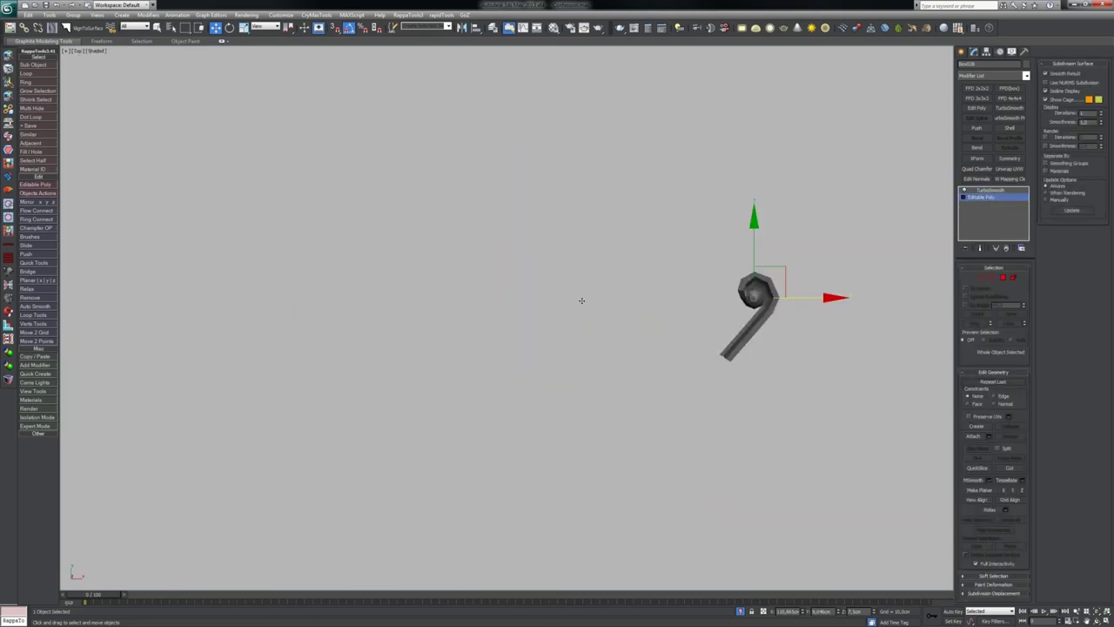
key(z)
key(e)
drag(598, 202, 591, 179)
middle_drag(672, 262, 634, 252)
key(w)
Step: Reset the ornament's transform with Reset XForm and delete its existing TurboSmooth modifier
click(1022, 53)
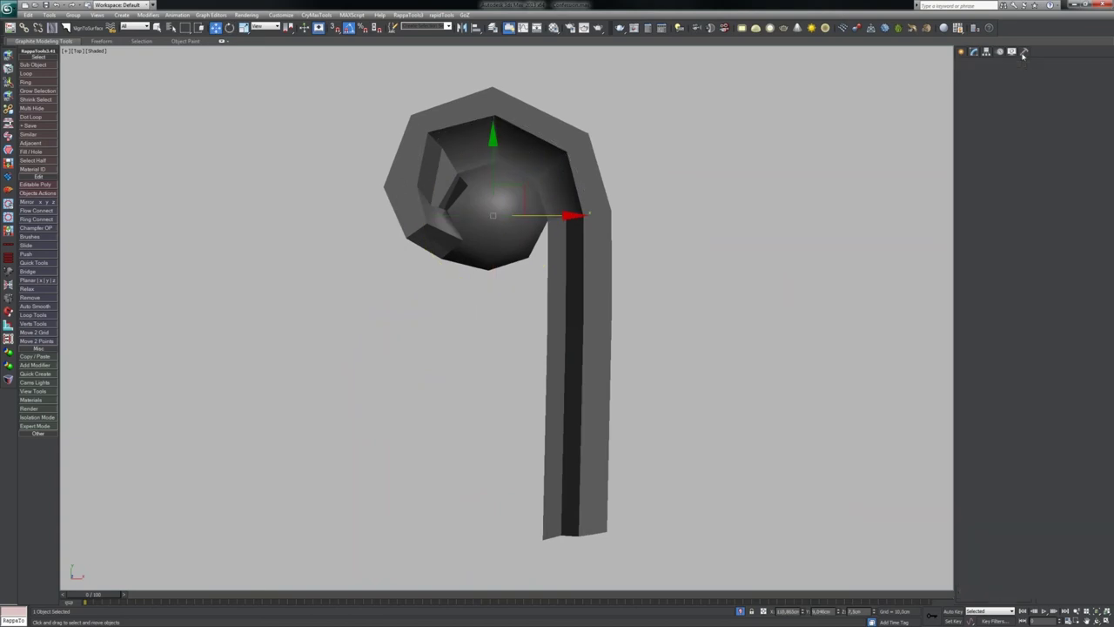
click(992, 207)
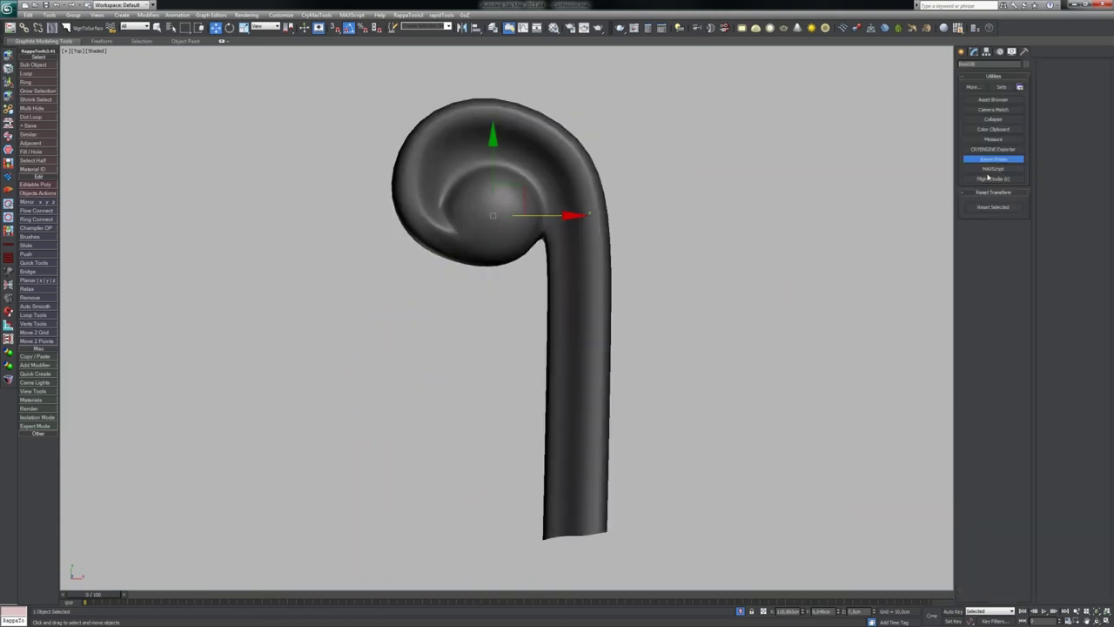
click(975, 51)
right_click(990, 190)
click(1014, 211)
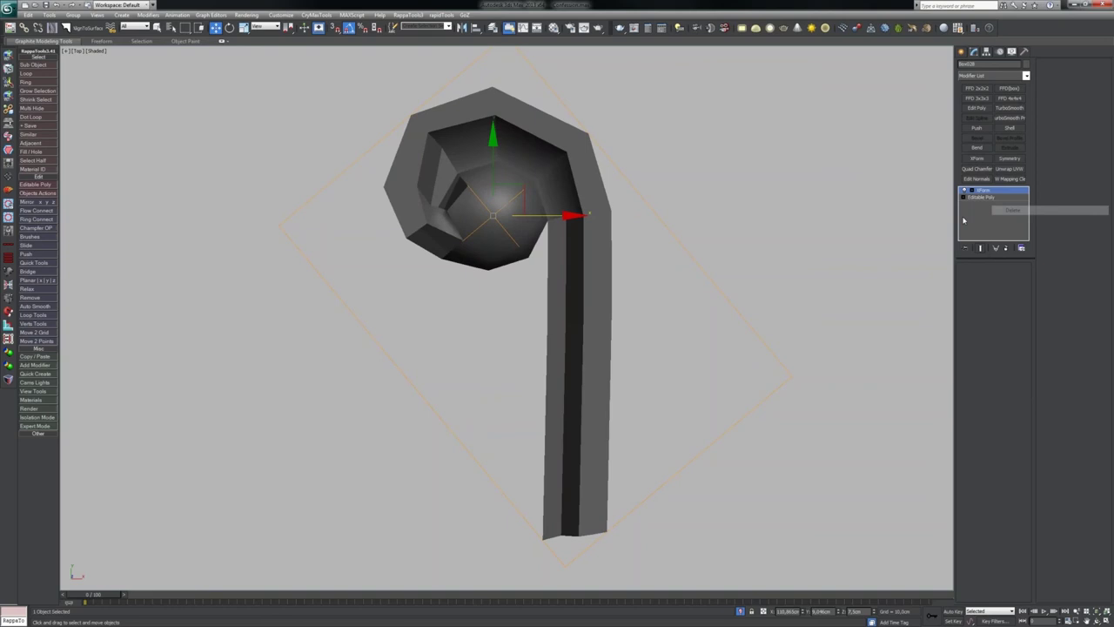
Step: Add a TurboSmooth modifier to the ornament, raise its iterations and return to the Editable Poly level
click(1009, 107)
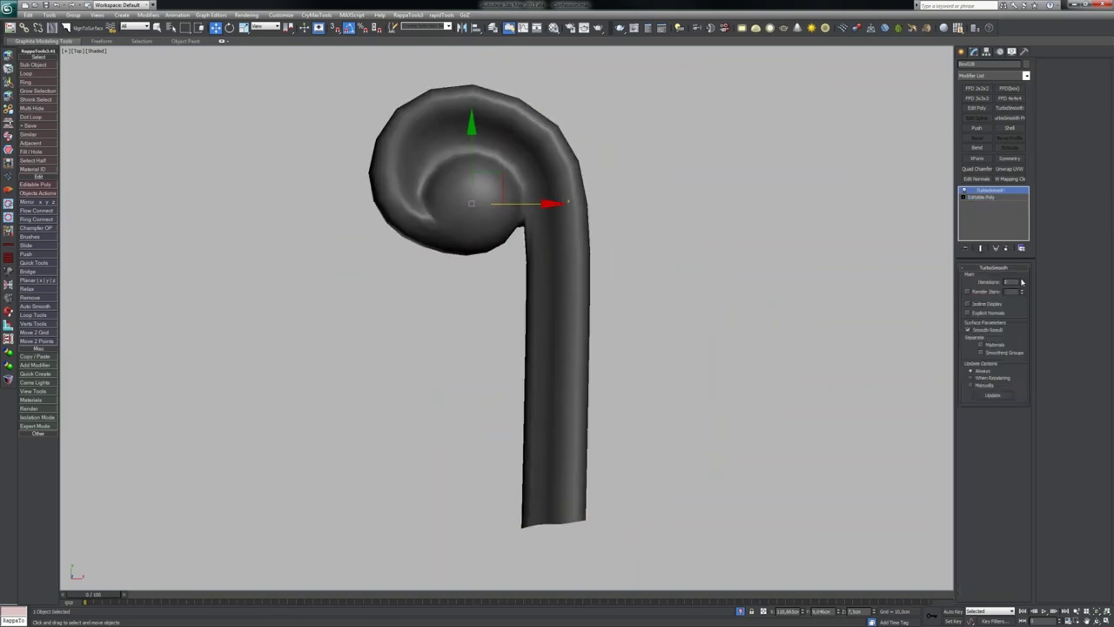
click(1022, 280)
click(980, 197)
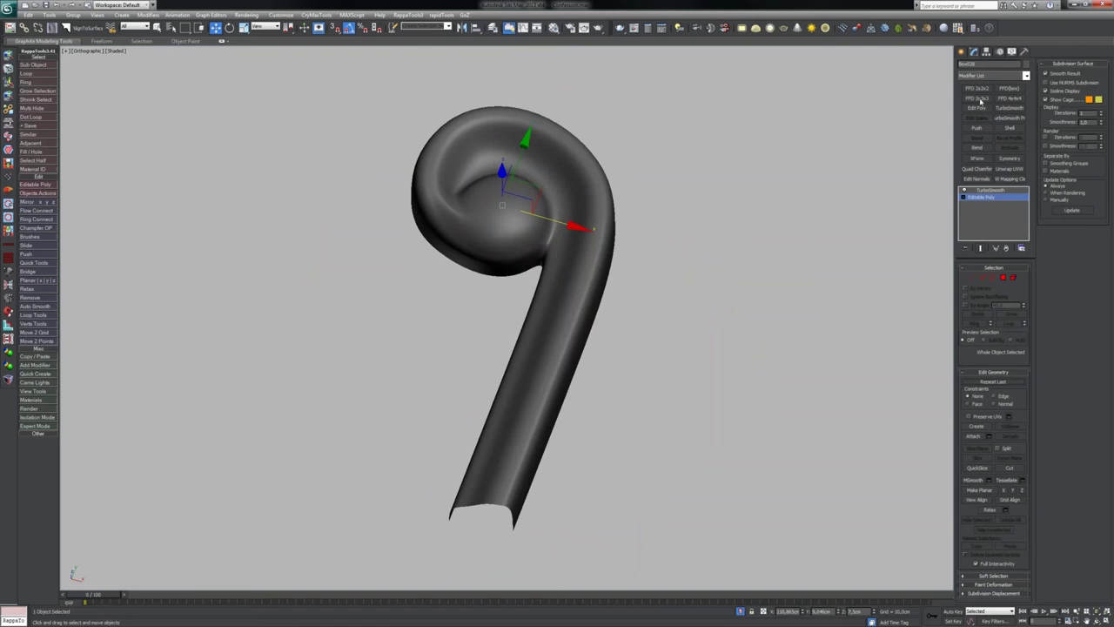
Step: Try an FFD 3x3x3 modifier between the base mesh and TurboSmooth, checking the lattice from several angles
click(982, 102)
key(1)
alt+middle_drag(687, 287, 565, 218)
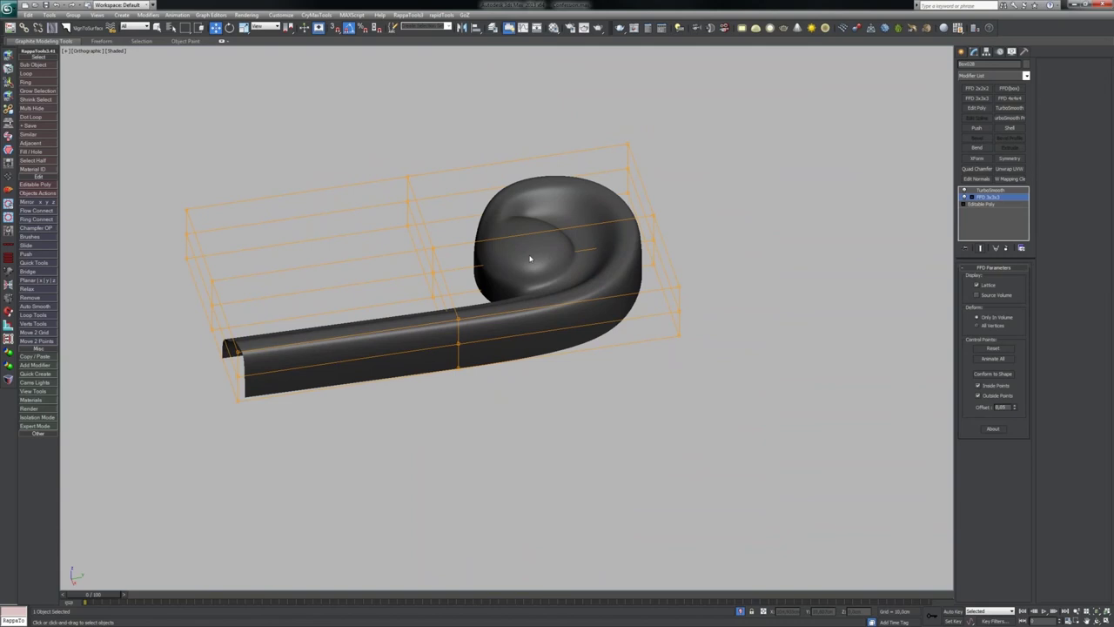
scroll(531, 258, down, 4)
mouse_move(505, 301)
alt+middle_down()
mouse_move(564, 327)
mouse_move(498, 319)
alt+middle_up()
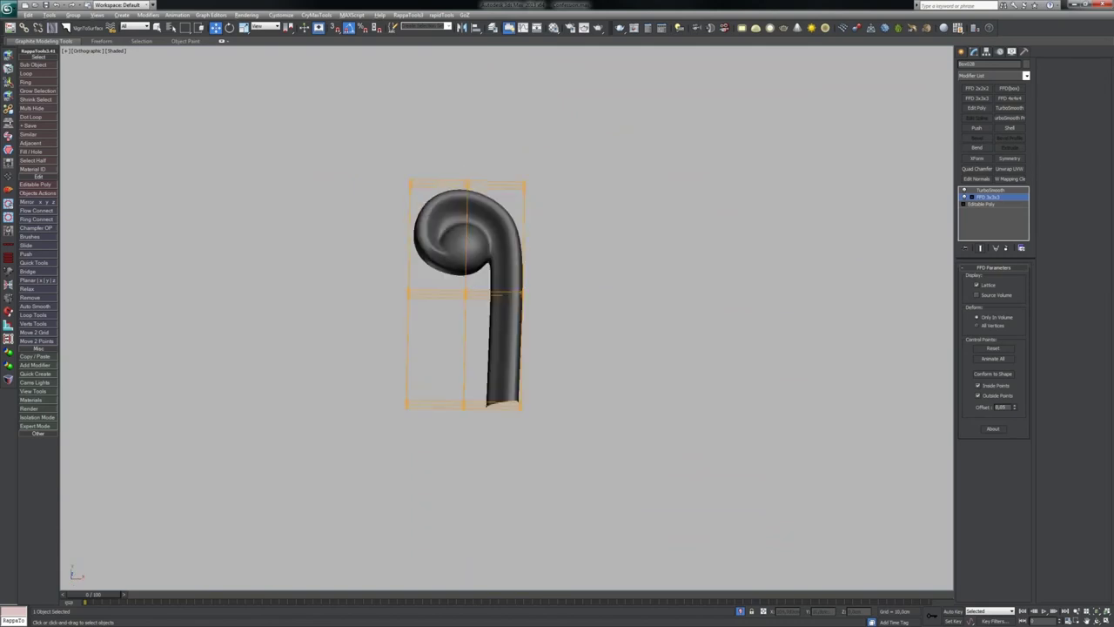
alt+middle_drag(478, 206, 539, 310)
scroll(522, 311, up, 3)
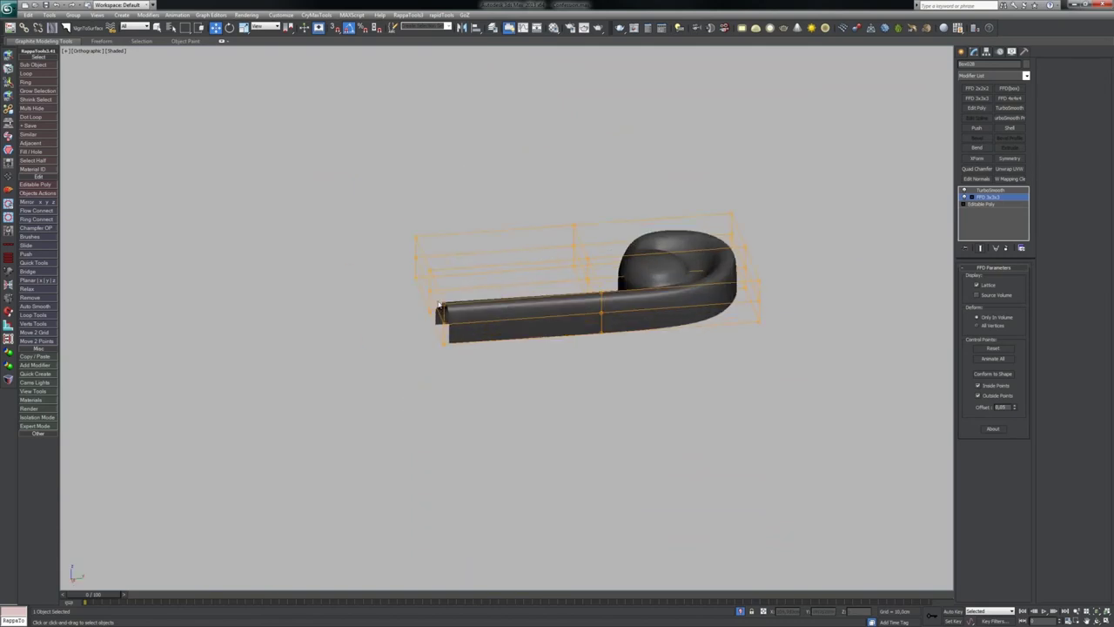
Step: Try to bend the stem by lowering the FFD lattice's control points at its end and in its middle
click(430, 290)
drag(444, 315, 499, 435)
key(ctrl+z)
drag(425, 261, 464, 388)
drag(434, 257, 429, 291)
alt+middle_drag(505, 324, 493, 313)
drag(582, 285, 611, 342)
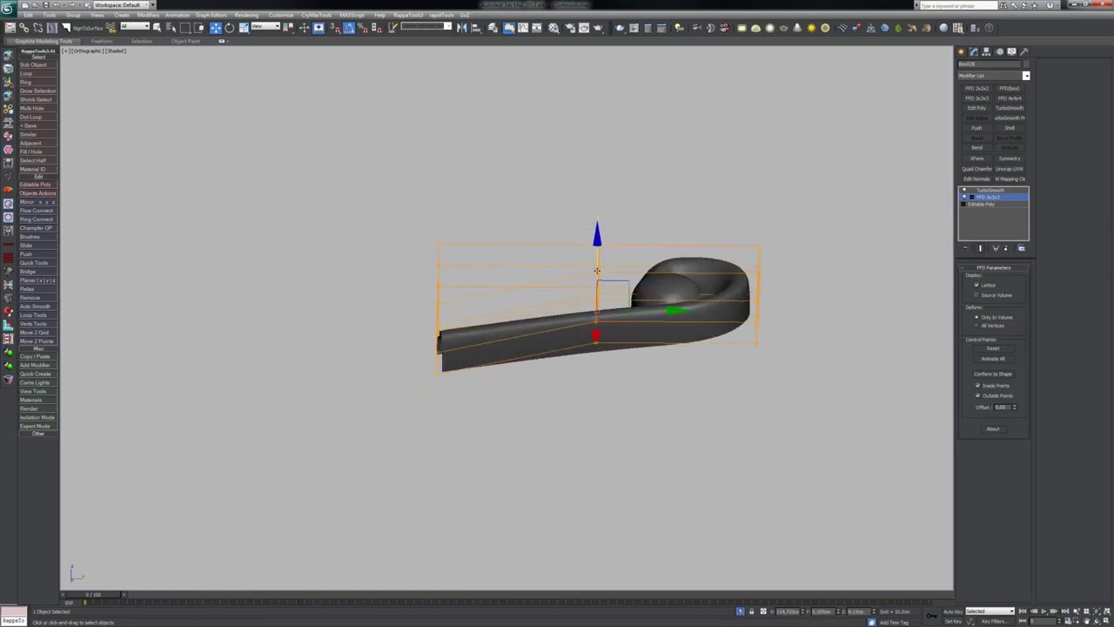
drag(597, 271, 597, 300)
alt+middle_drag(477, 253, 631, 363)
drag(603, 256, 603, 277)
alt+middle_drag(632, 364, 640, 315)
scroll(512, 374, up, 4)
Step: Delete the FFD modifier from the ornament and exit isolation to bring back the rest of the scene
right_click(991, 197)
click(1014, 212)
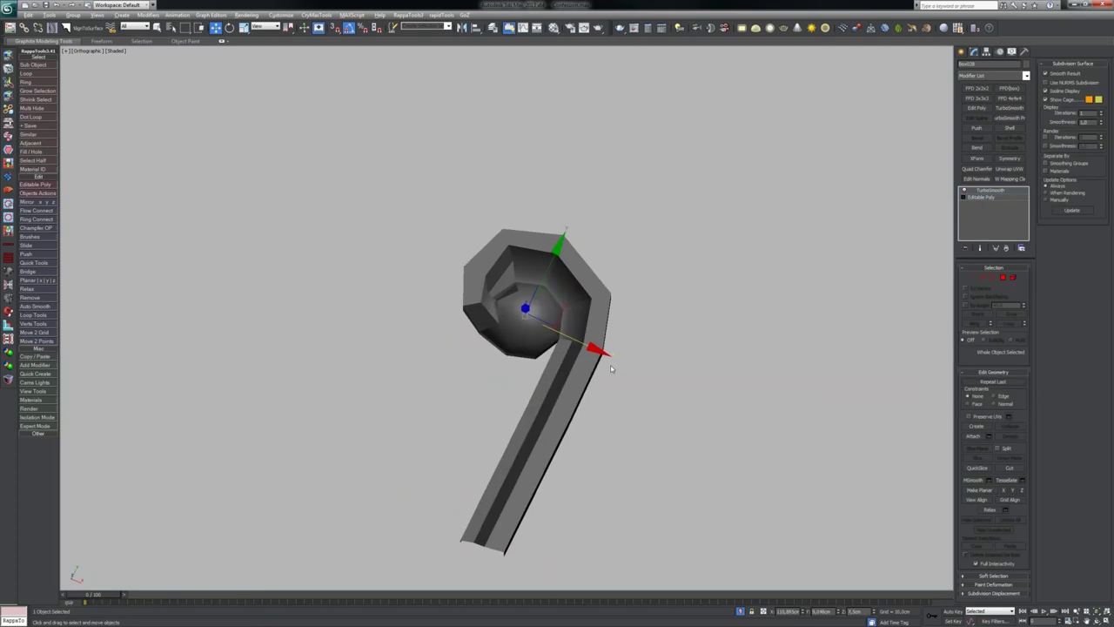
key(alt+q)
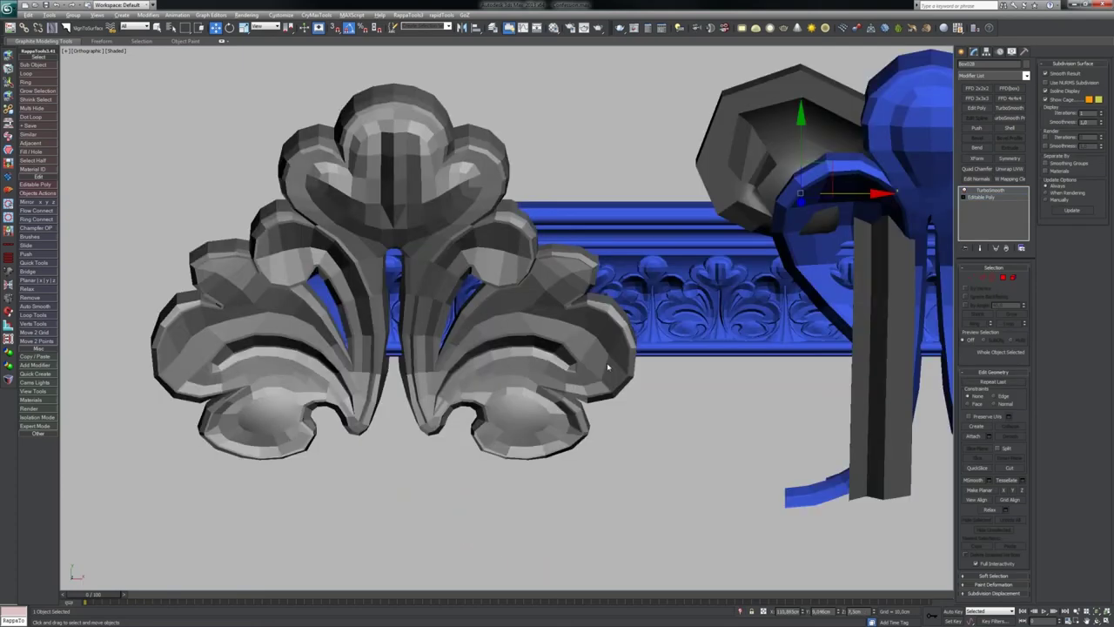
Step: Move the scroll ornament along the X axis into the empty area beyond the blue flower ornament
scroll(608, 366, down, 3)
alt+middle_drag(608, 367, 600, 335)
scroll(600, 335, down, 2)
drag(565, 289, 793, 285)
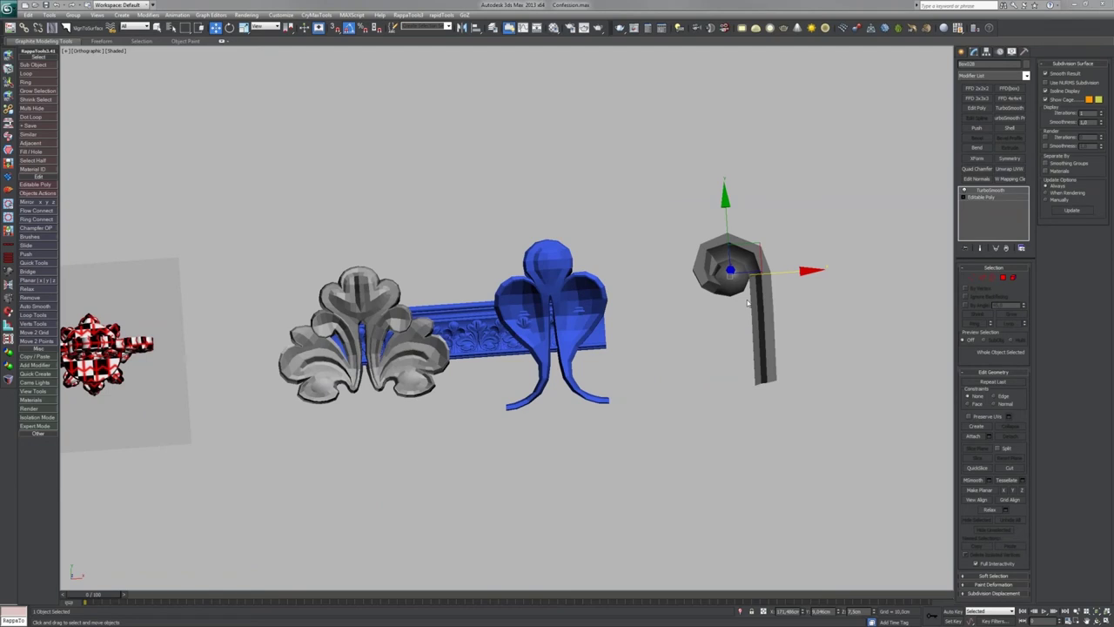
Step: Show edged faces and examine the scroll ornament's low-poly mesh from above and from a low side angle
scroll(670, 284, up, 3)
mouse_move(670, 284)
middle_down()
mouse_move(493, 354)
mouse_move(379, 343)
middle_up()
key(F4)
scroll(380, 343, up, 5)
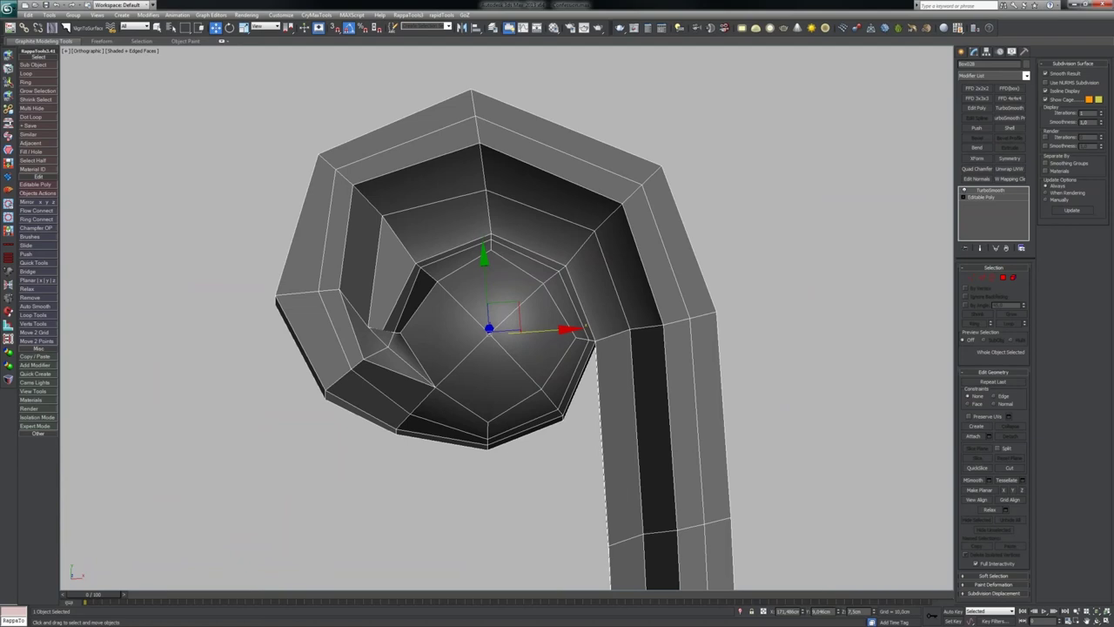
middle_drag(497, 278, 509, 338)
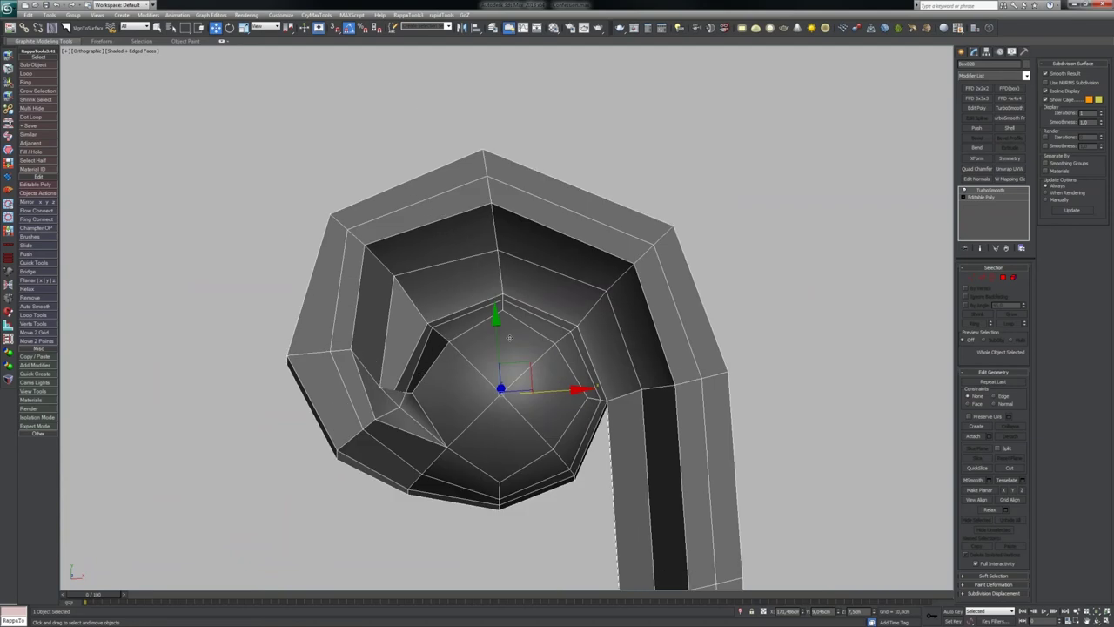
scroll(509, 337, down, 3)
alt+middle_drag(572, 391, 575, 429)
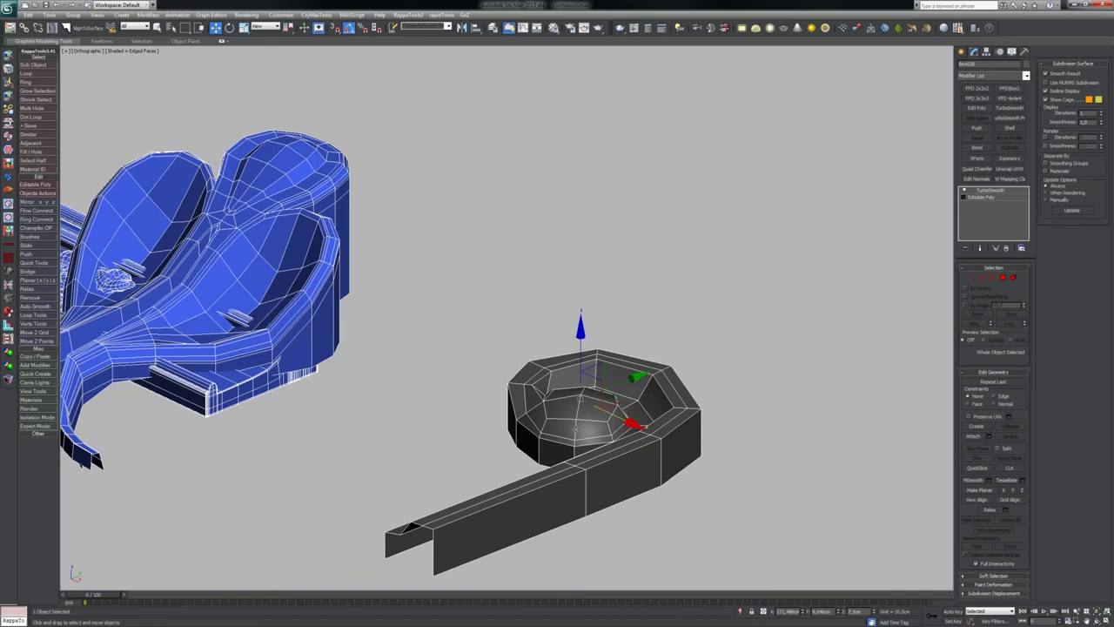
middle_drag(576, 429, 705, 448)
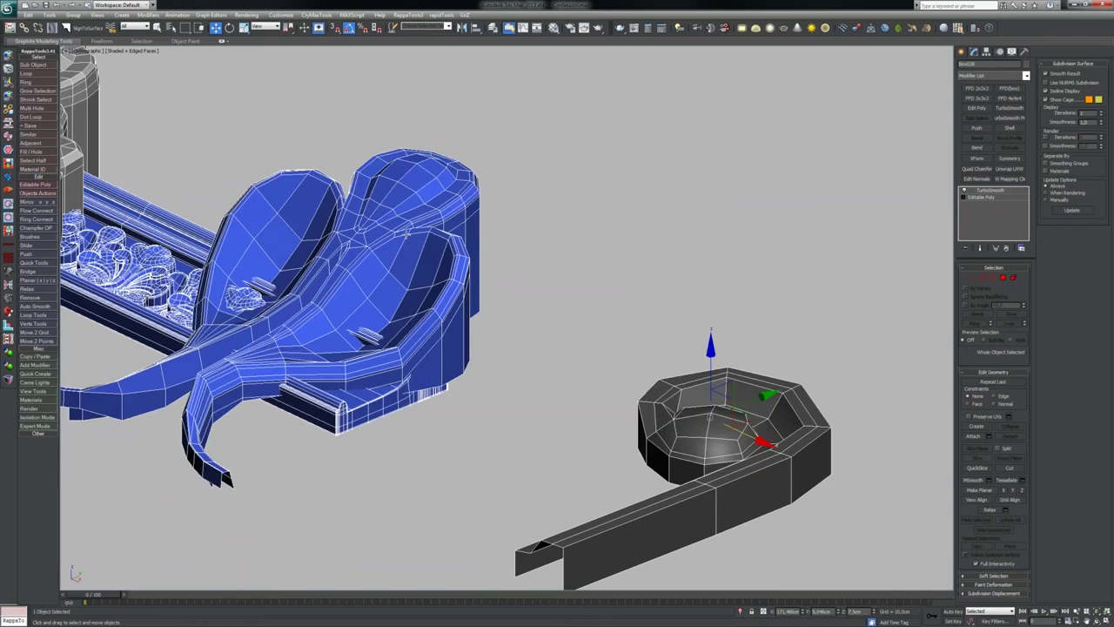
Step: Select the grey leaf ornament, hide the wireframe and toggle its TurboSmooth while checking the side walls from the front
click(362, 293)
middle_drag(361, 293, 573, 320)
click(127, 311)
middle_drag(127, 311, 430, 451)
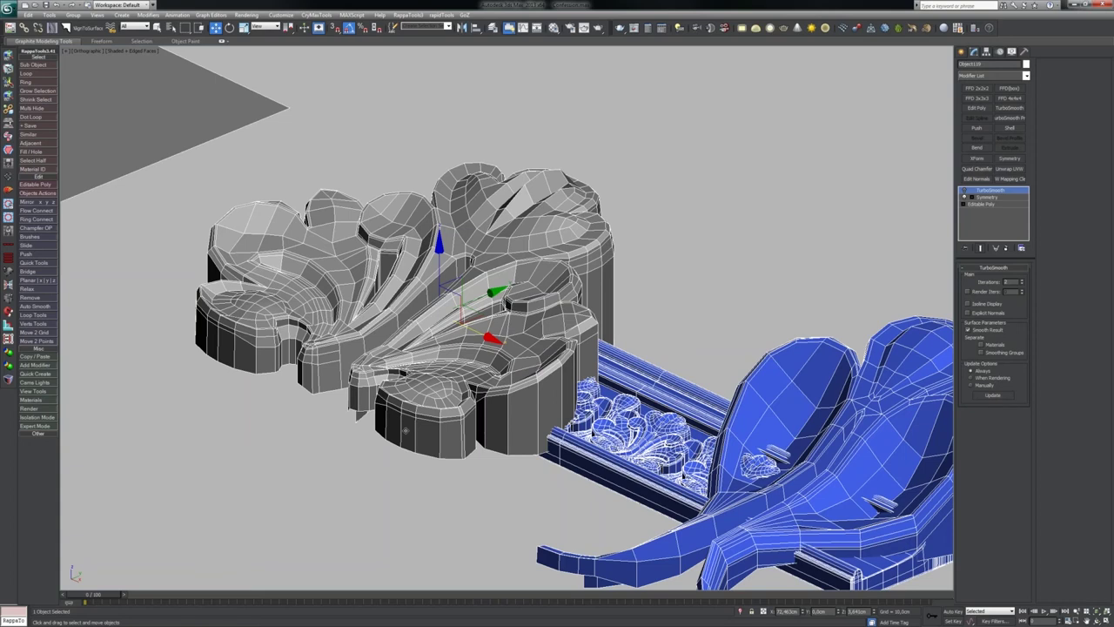
key(ctrl+q)
key(F4)
scroll(472, 261, up, 3)
mouse_move(452, 261)
alt+middle_down()
mouse_move(473, 282)
mouse_move(433, 332)
mouse_move(561, 337)
mouse_move(442, 314)
alt+middle_up()
scroll(472, 282, down, 4)
scroll(433, 332, up, 3)
click(965, 190)
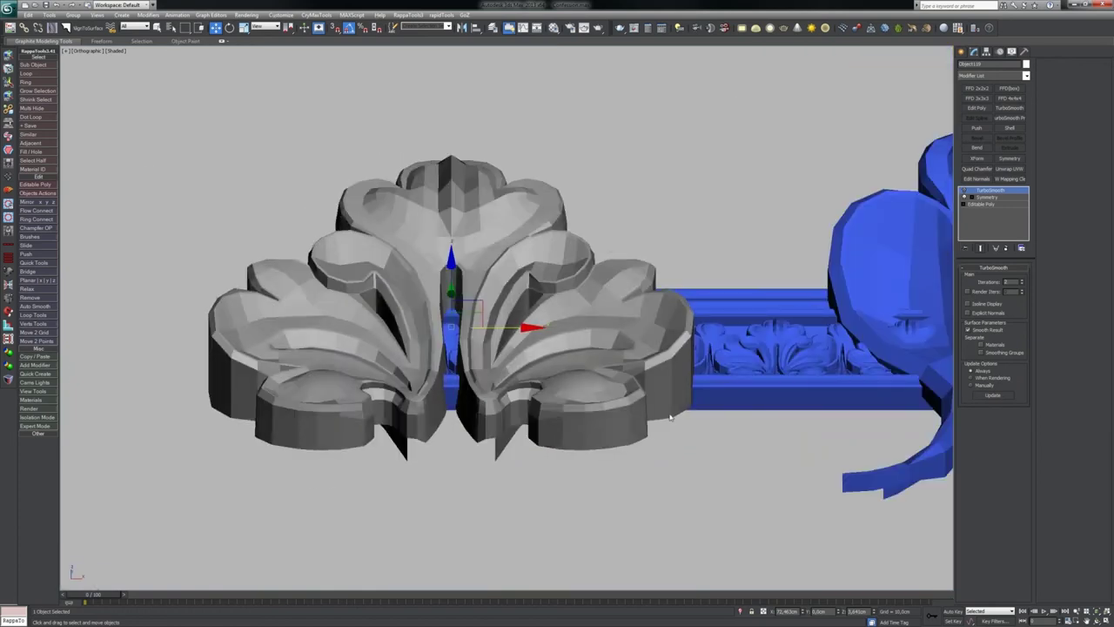
Step: Reselect the scroll ornament, check its smoothed surface with and without edges, and return to its Editable Poly level
middle_drag(670, 417, 270, 399)
middle_drag(826, 304, 292, 275)
click(557, 209)
alt+middle_drag(652, 266, 585, 396)
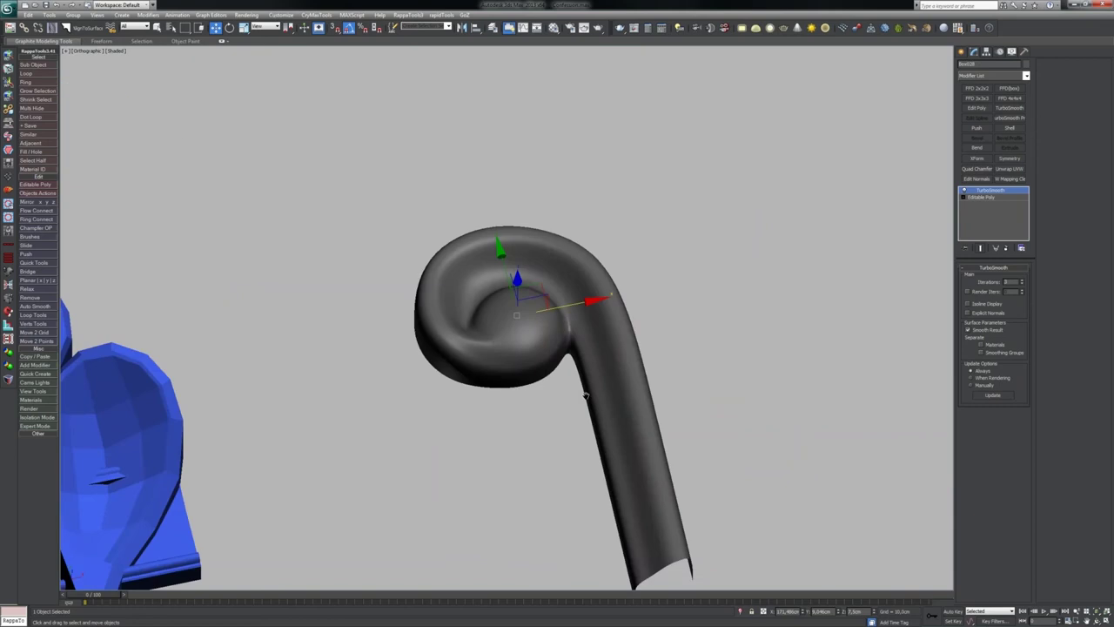
scroll(583, 394, up, 3)
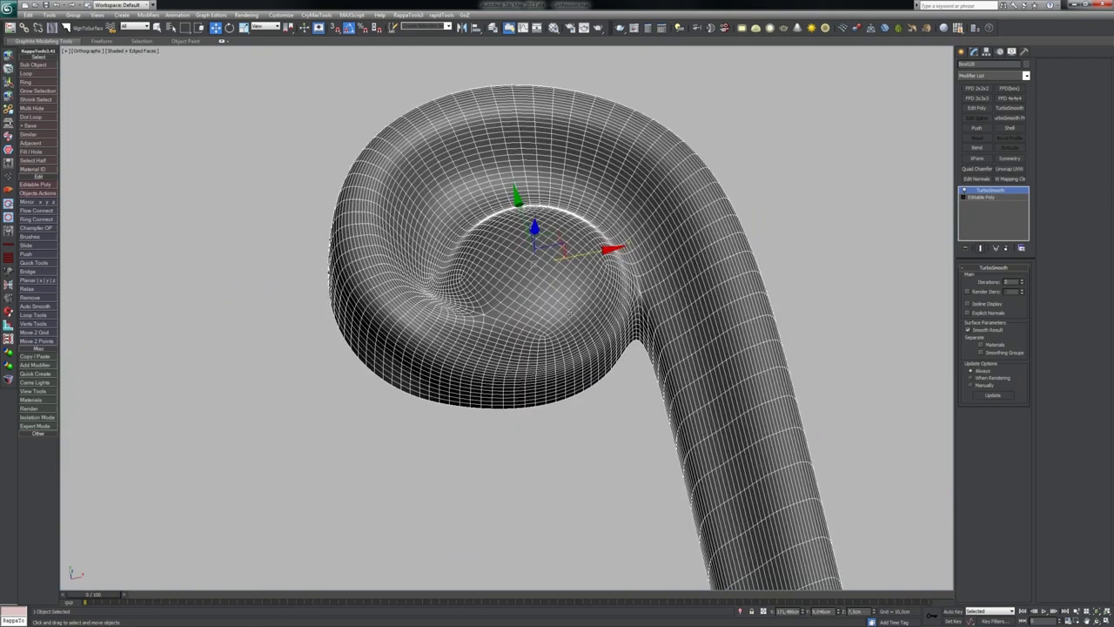
alt+middle_drag(570, 313, 575, 380)
click(981, 198)
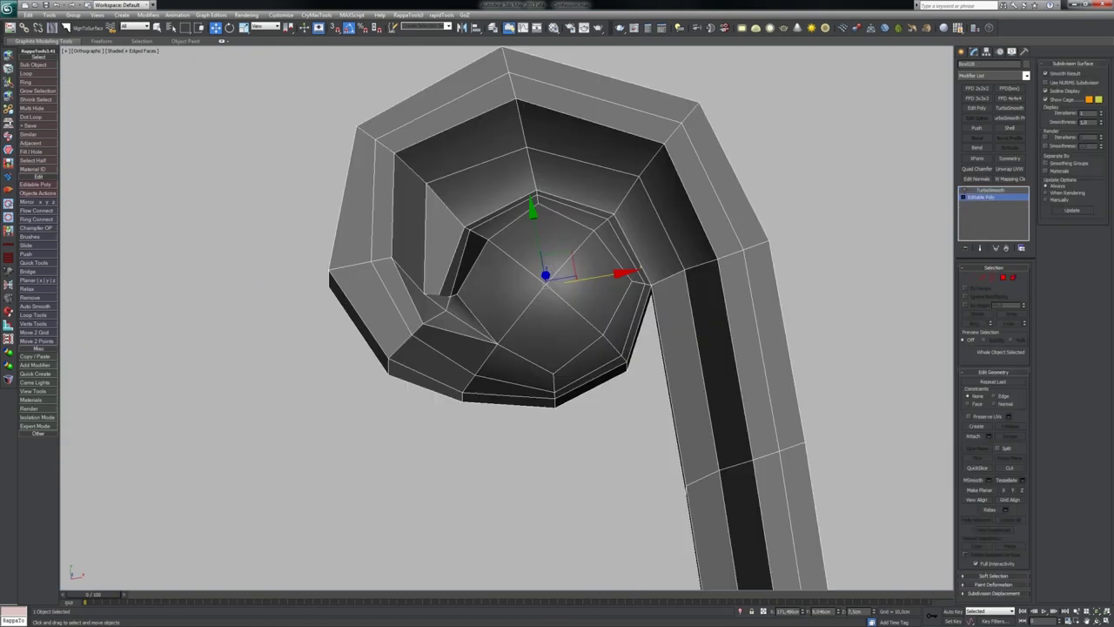
Step: Inspect the vertices where the curl meets the scroll's central dome, leave vertex editing and switch TurboSmooth on
key(t)
scroll(525, 310, up, 5)
middle_drag(525, 310, 452, 270)
key(1)
middle_drag(918, 386, 565, 309)
click(605, 306)
scroll(570, 277, up, 2)
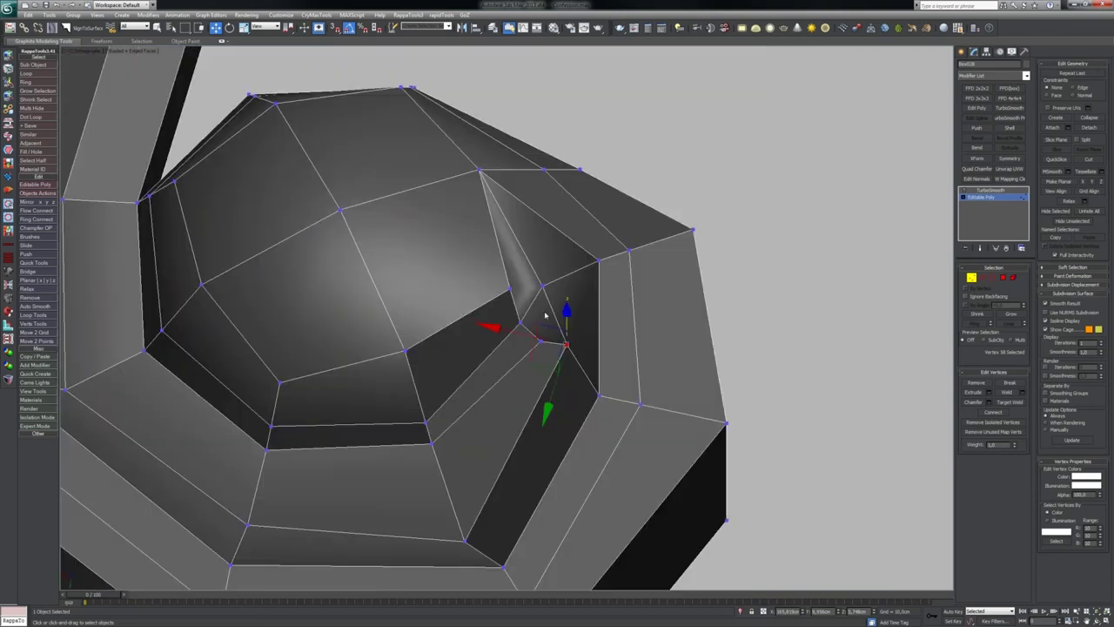
key(1)
middle_drag(542, 300, 568, 300)
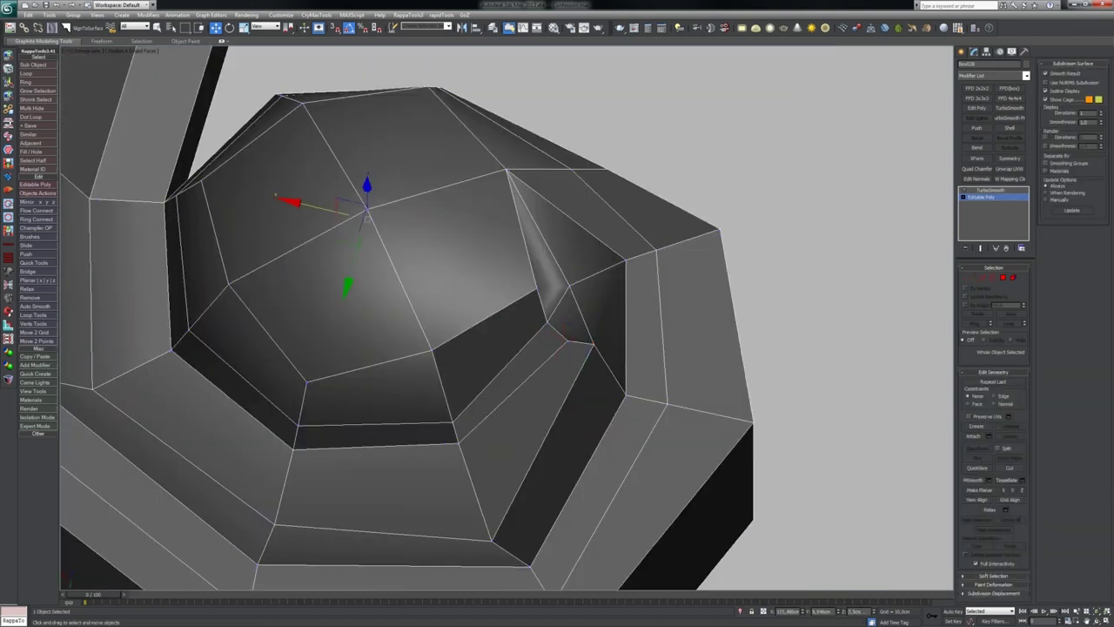
middle_drag(367, 219, 407, 227)
click(965, 191)
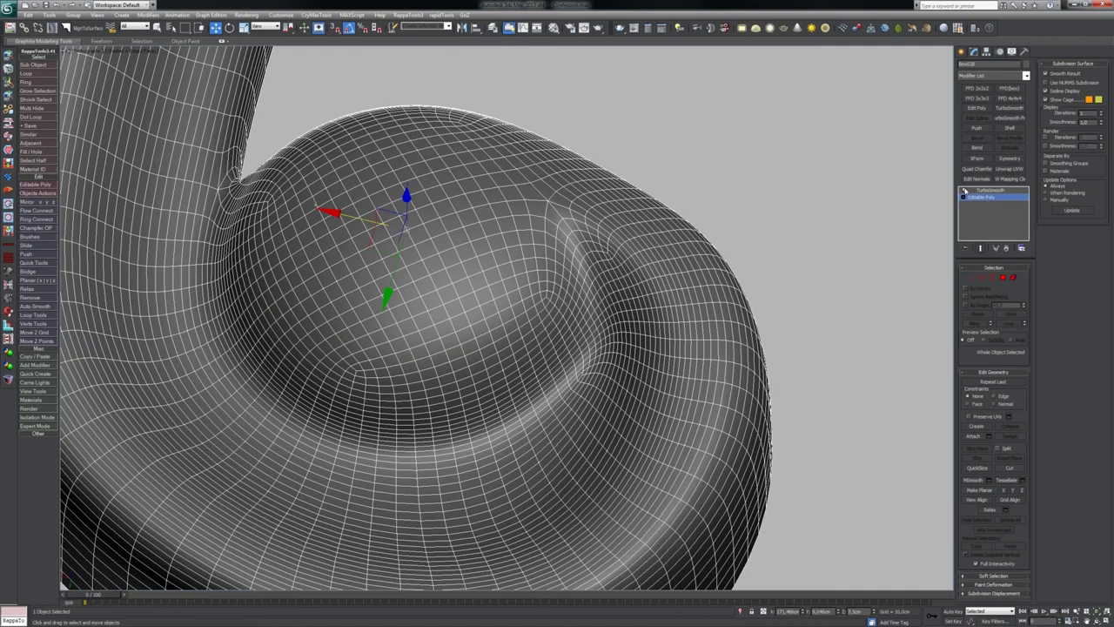
Step: Hide the edges and examine the smoothed scroll and stem from several angles and in the Top view
key(F4)
scroll(557, 318, down, 6)
alt+middle_drag(581, 300, 553, 325)
scroll(552, 326, up, 8)
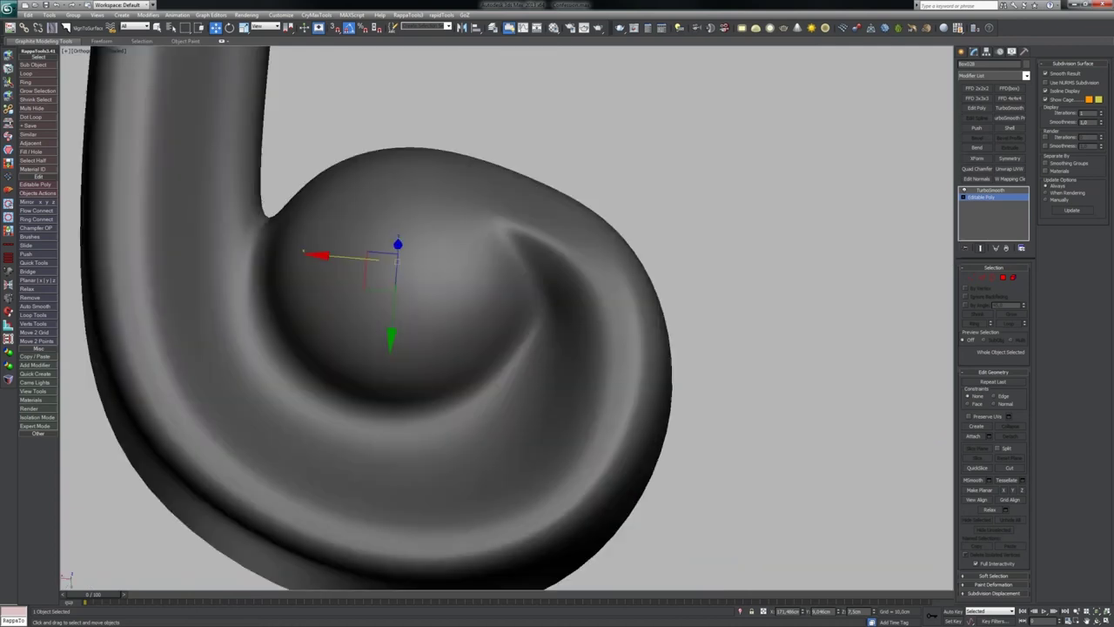
scroll(578, 265, down, 2)
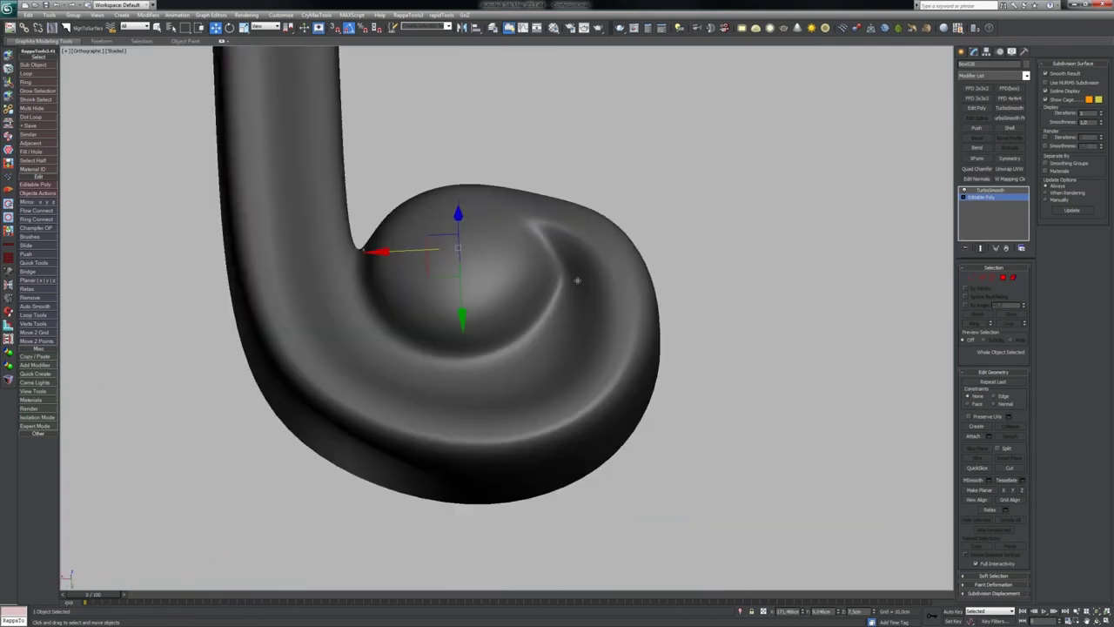
scroll(555, 286, down, 3)
alt+middle_drag(555, 286, 700, 313)
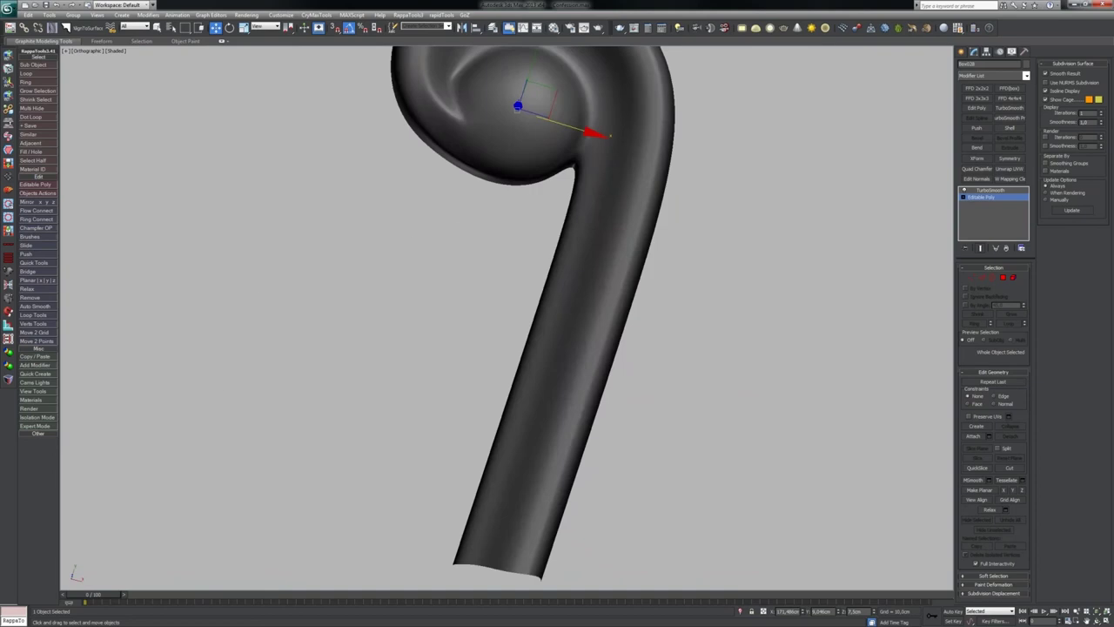
key(t)
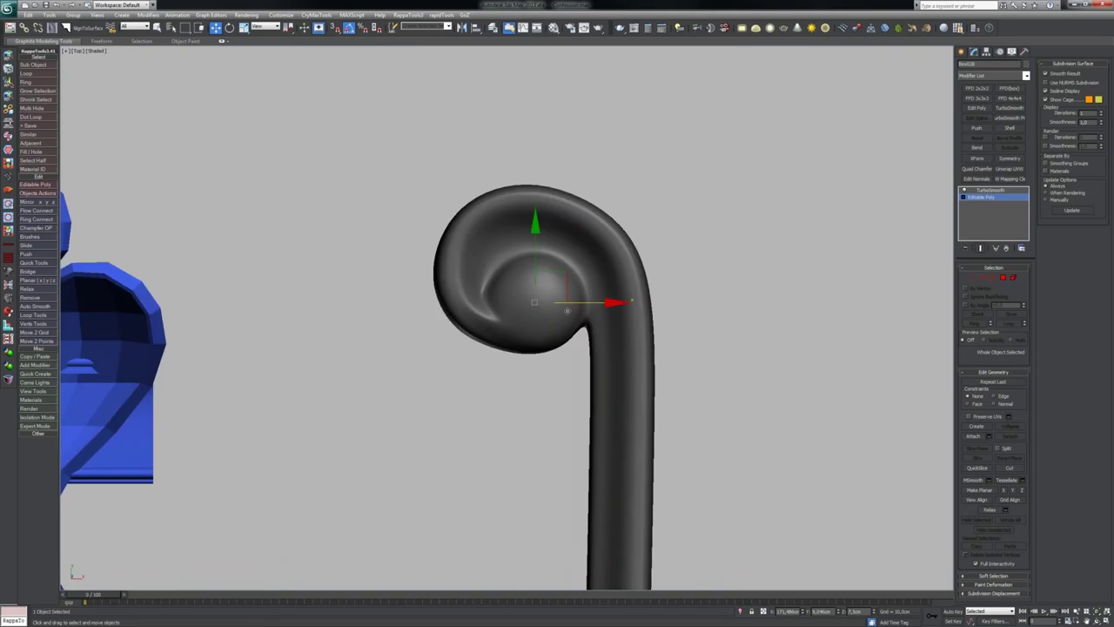
middle_drag(594, 305, 576, 252)
scroll(575, 252, down, 2)
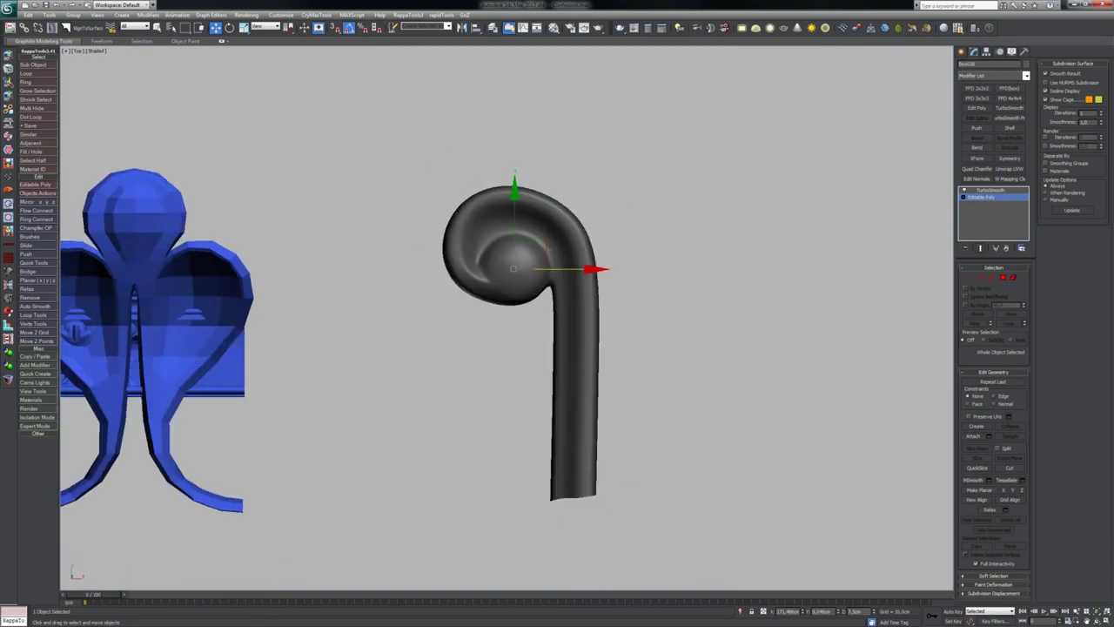
scroll(530, 256, up, 2)
scroll(536, 257, up, 2)
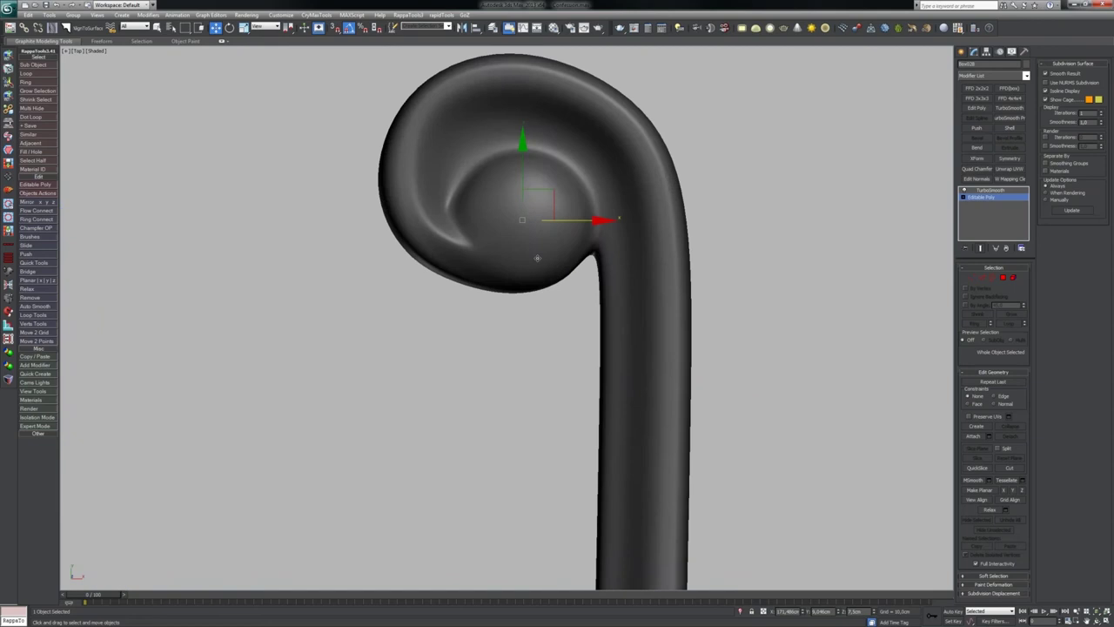
scroll(537, 258, down, 2)
scroll(537, 257, down, 3)
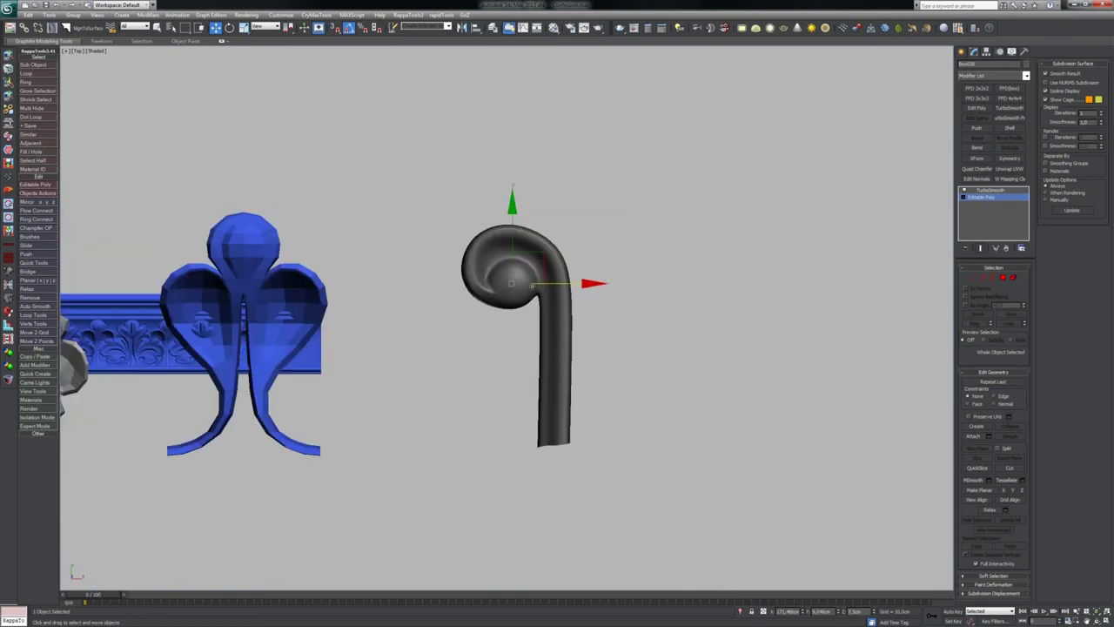
middle_drag(533, 318, 906, 290)
Step: Switch TurboSmooth off, show edged faces and study the scroll's base mesh from above and around its open stem end
click(965, 190)
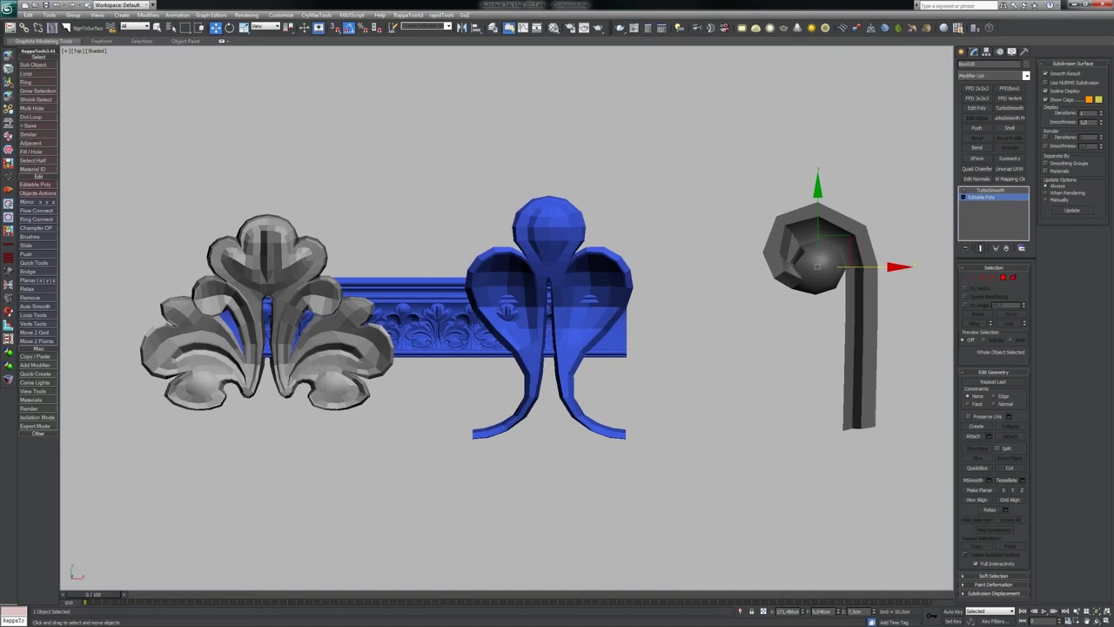
mouse_move(754, 300)
middle_down()
mouse_move(754, 313)
mouse_move(526, 281)
middle_up()
key(F4)
middle_drag(690, 291, 648, 332)
scroll(649, 331, up, 2)
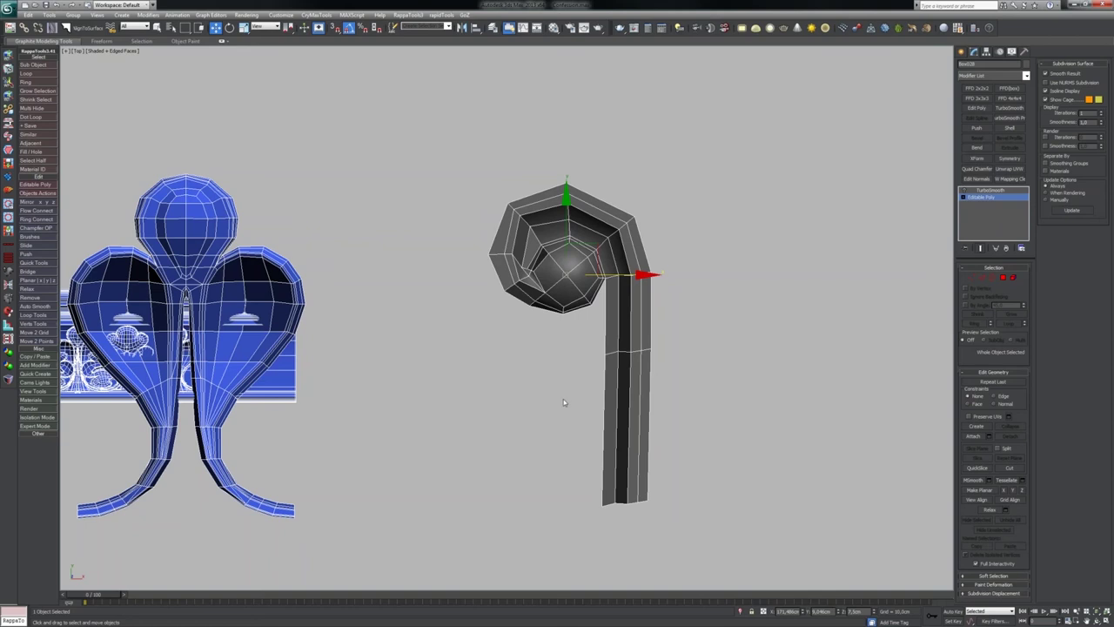
scroll(577, 265, up, 4)
middle_drag(577, 265, 552, 343)
scroll(505, 319, up, 2)
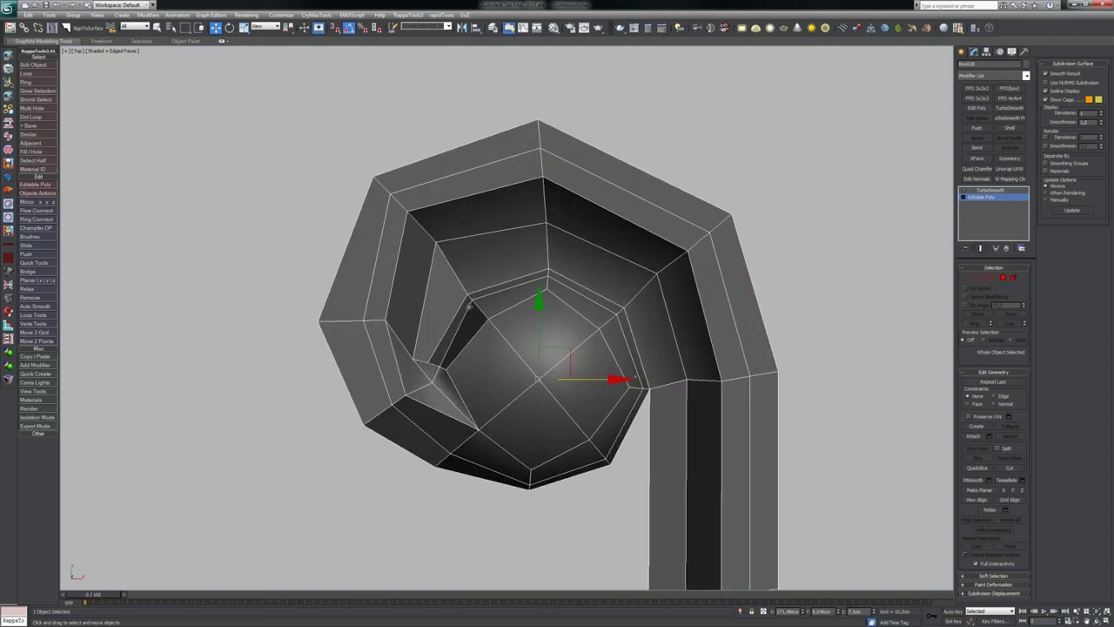
middle_drag(598, 415, 546, 354)
scroll(529, 347, down, 2)
middle_drag(492, 295, 645, 329)
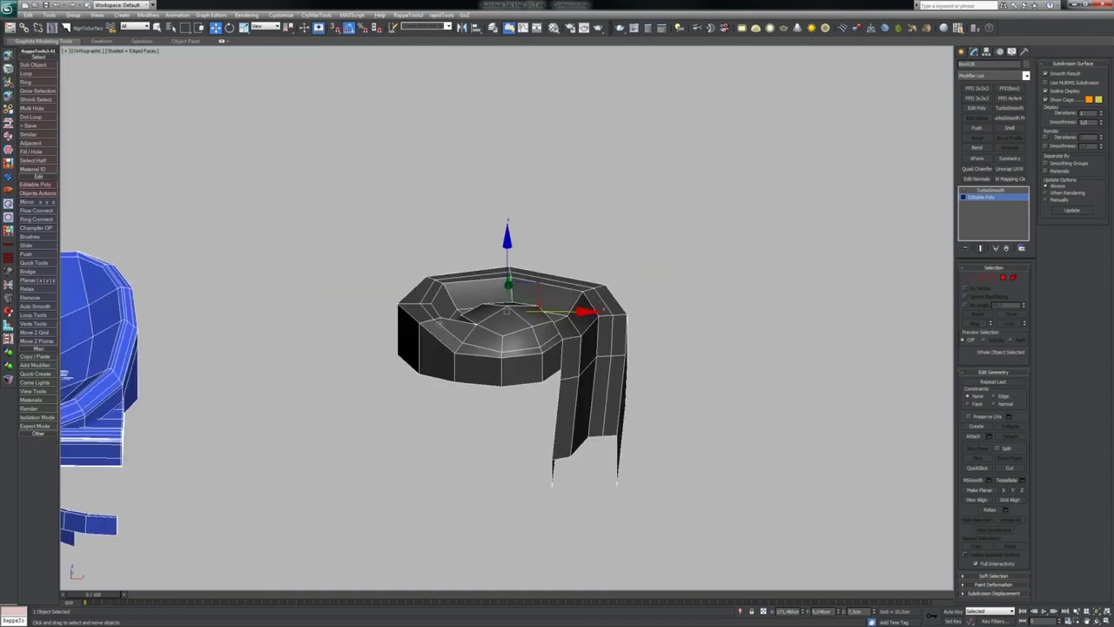
alt+middle_drag(449, 338, 566, 374)
scroll(683, 331, down, 3)
scroll(666, 226, up, 4)
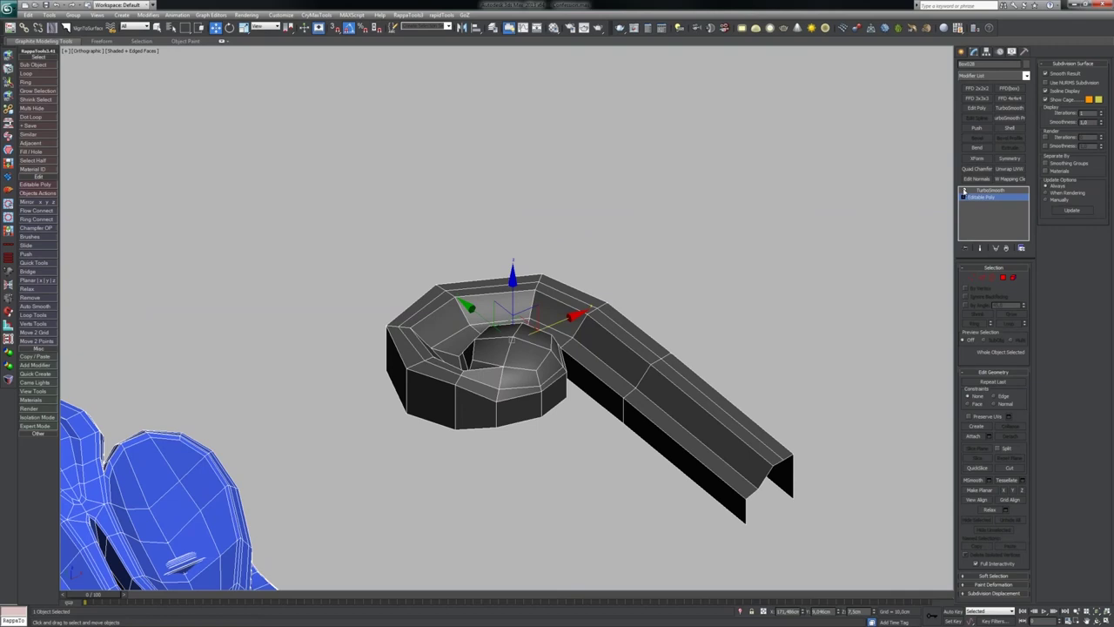
Step: Switch the scroll's TurboSmooth back on, hide the edges and compare it with the neighbouring ornaments and the architecture
click(995, 192)
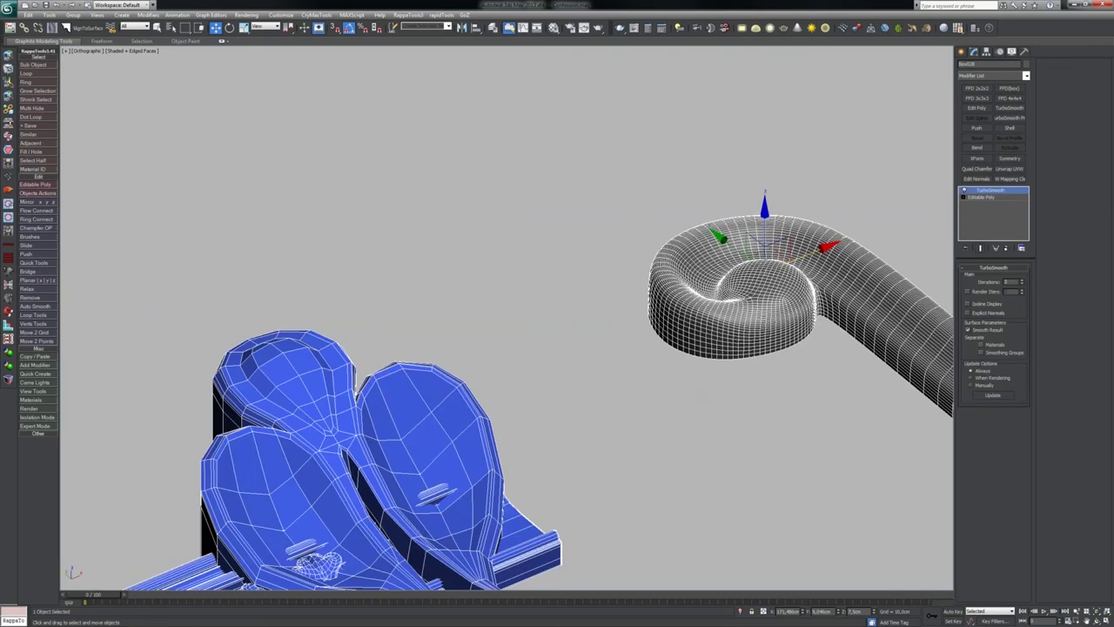
scroll(609, 270, down, 5)
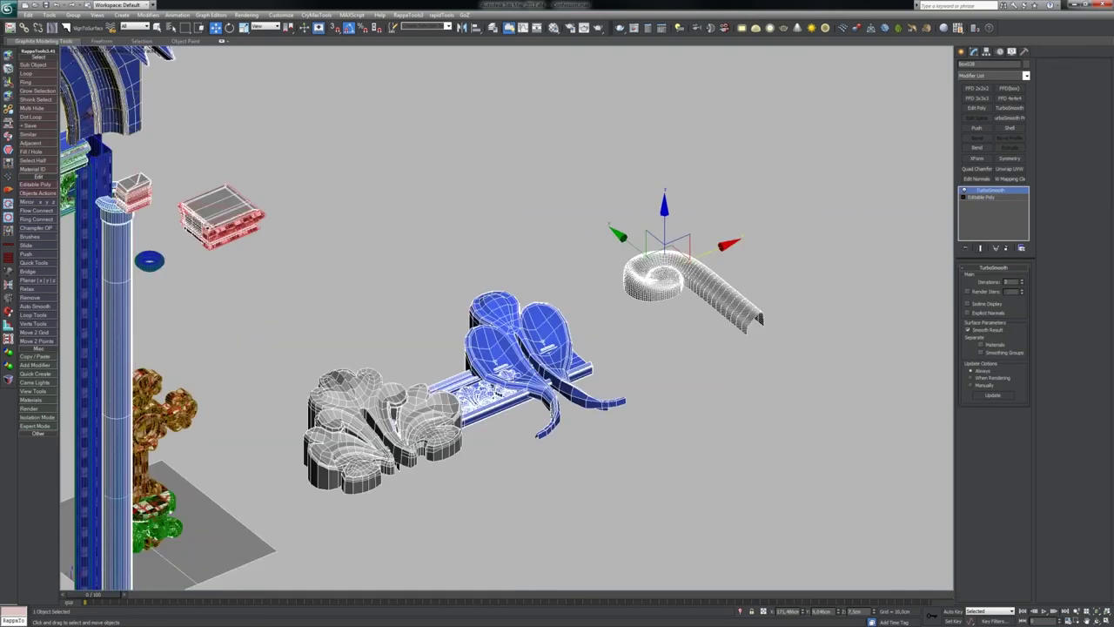
key(F4)
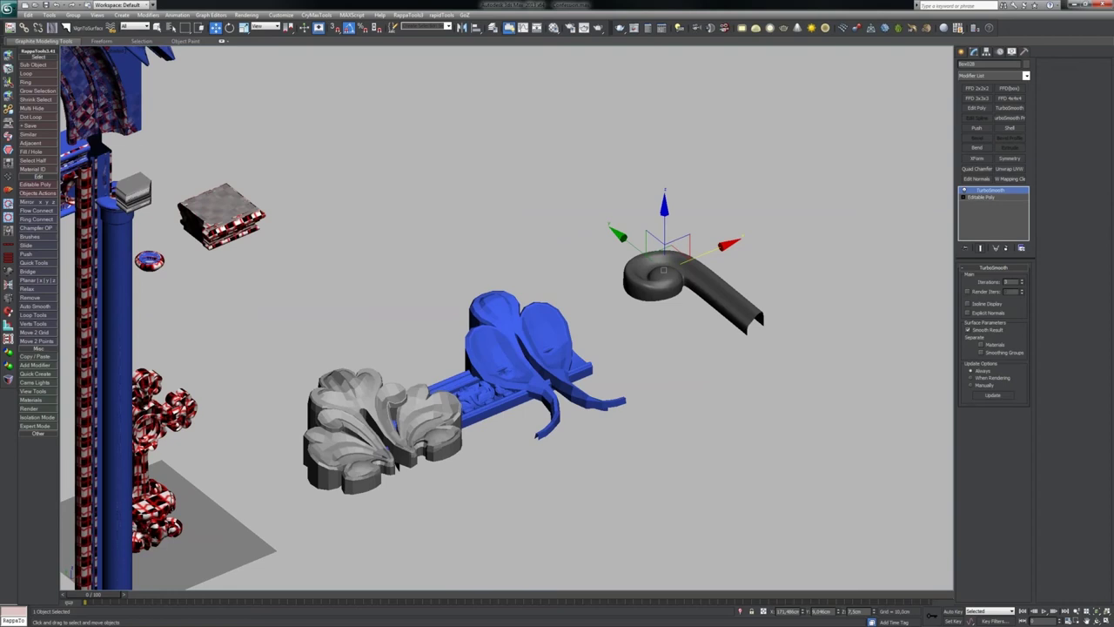
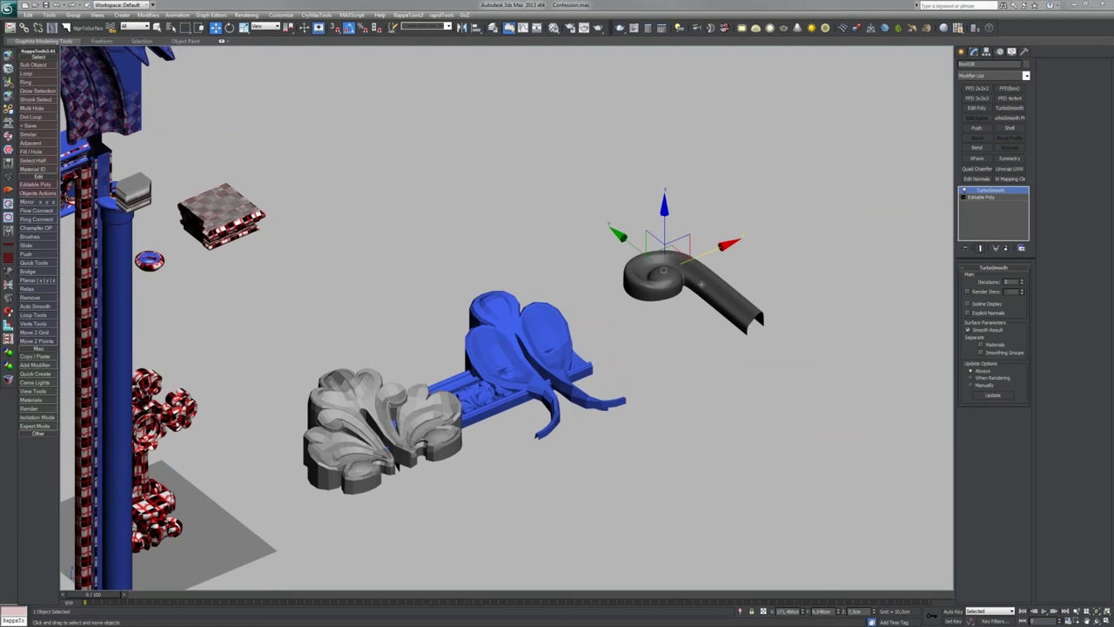
key(alt+Tab)
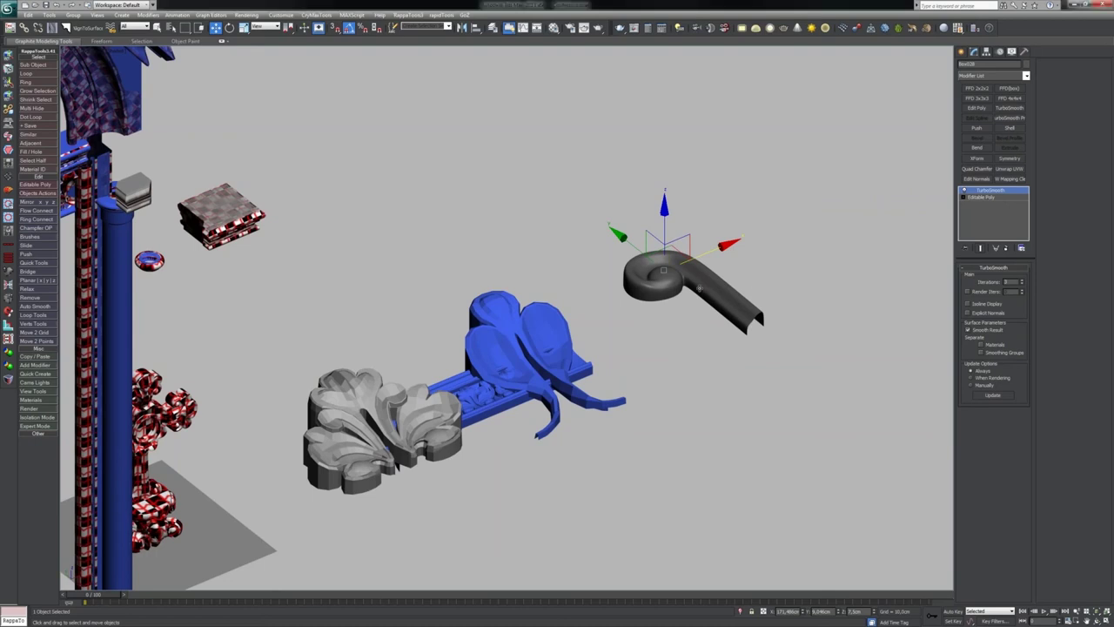
middle_drag(699, 288, 688, 309)
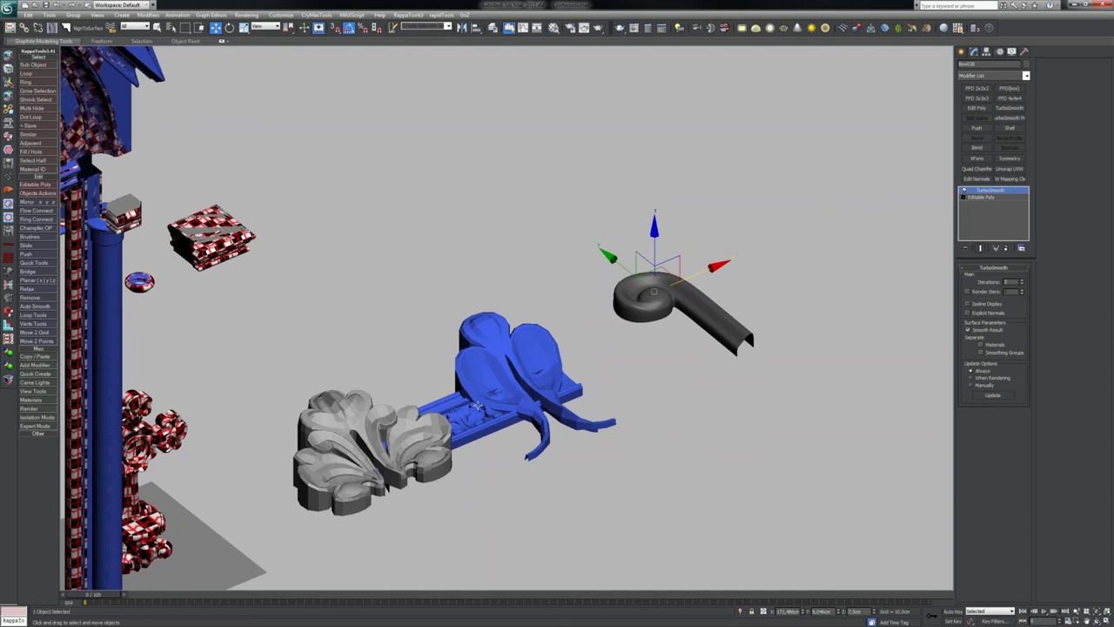
middle_drag(477, 405, 926, 466)
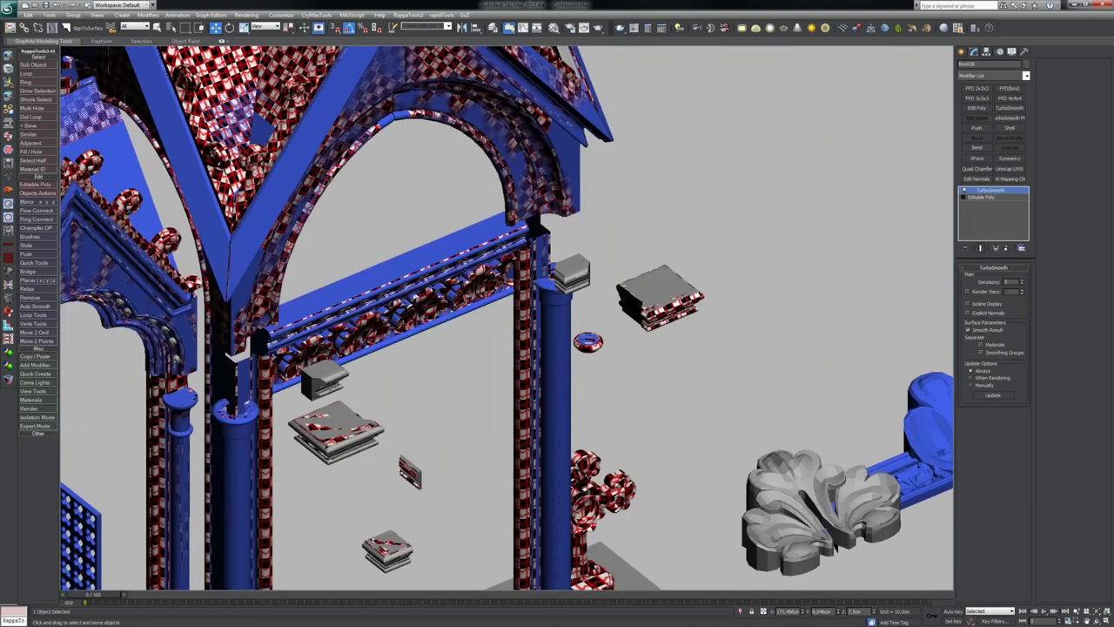
middle_drag(800, 383, 469, 373)
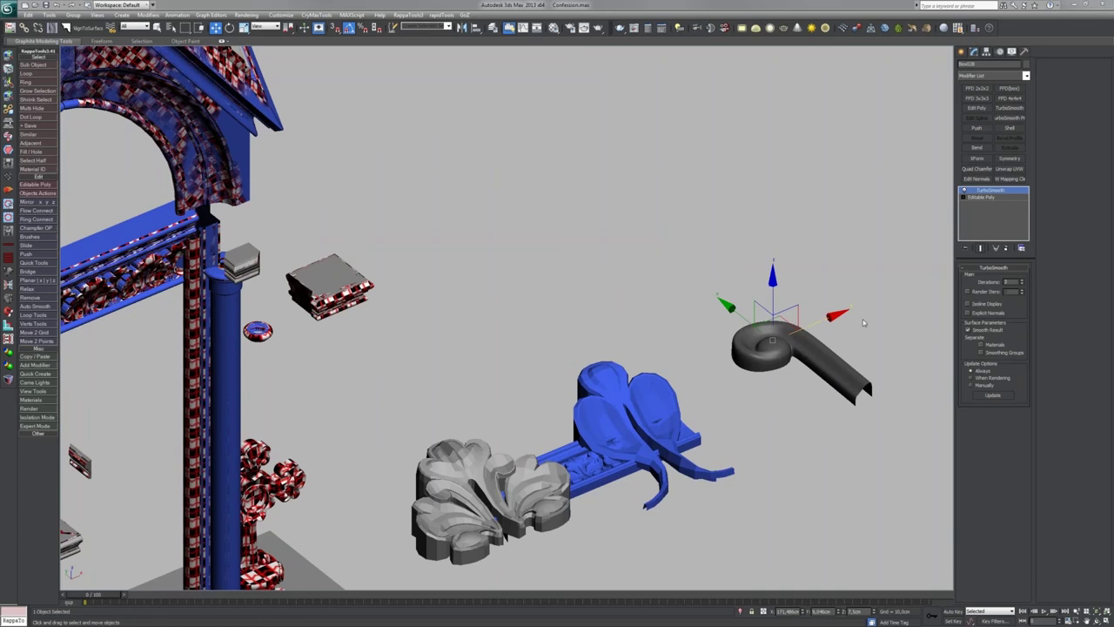
middle_drag(864, 323, 711, 329)
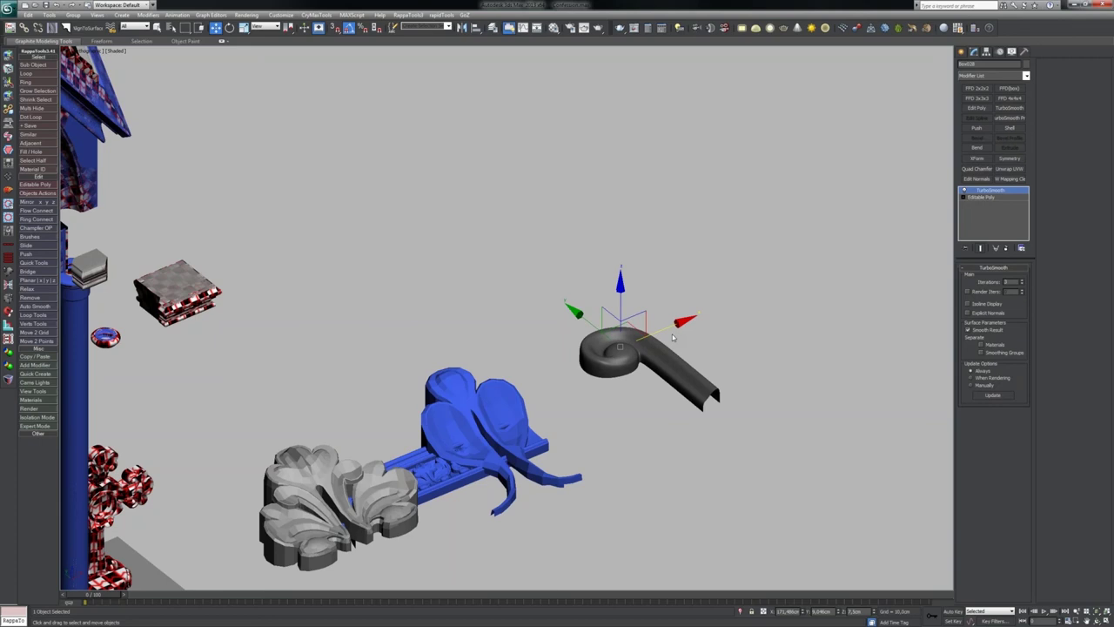
Step: Delete the TurboSmooth modifier from the scroll ornament, keeping only its Editable Poly base
scroll(639, 338, up, 4)
middle_drag(635, 371, 493, 346)
right_click(994, 190)
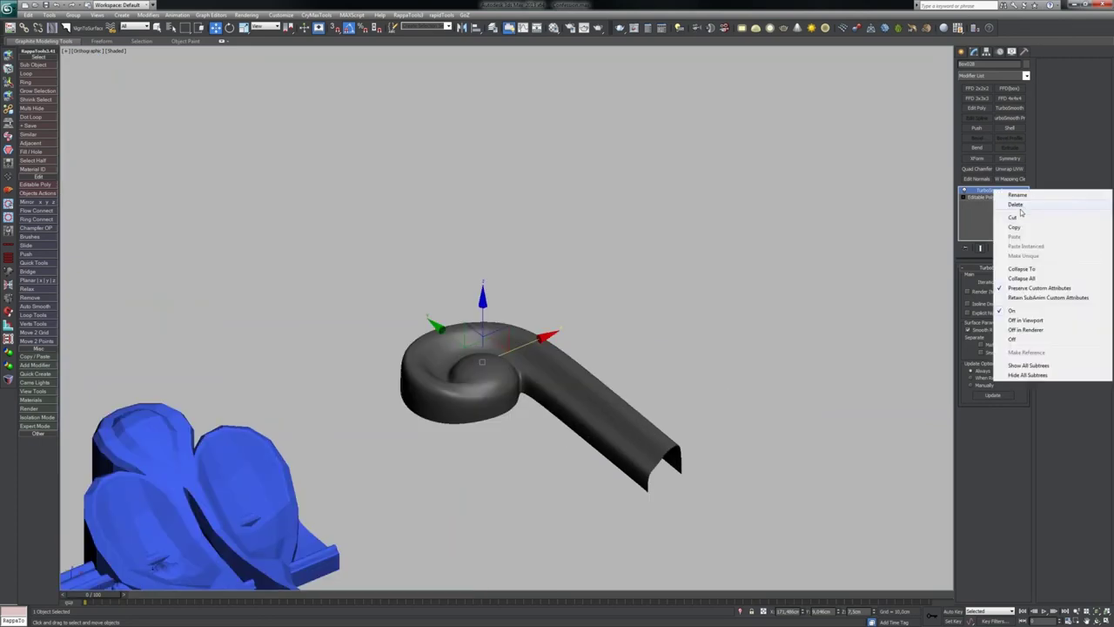
click(1015, 204)
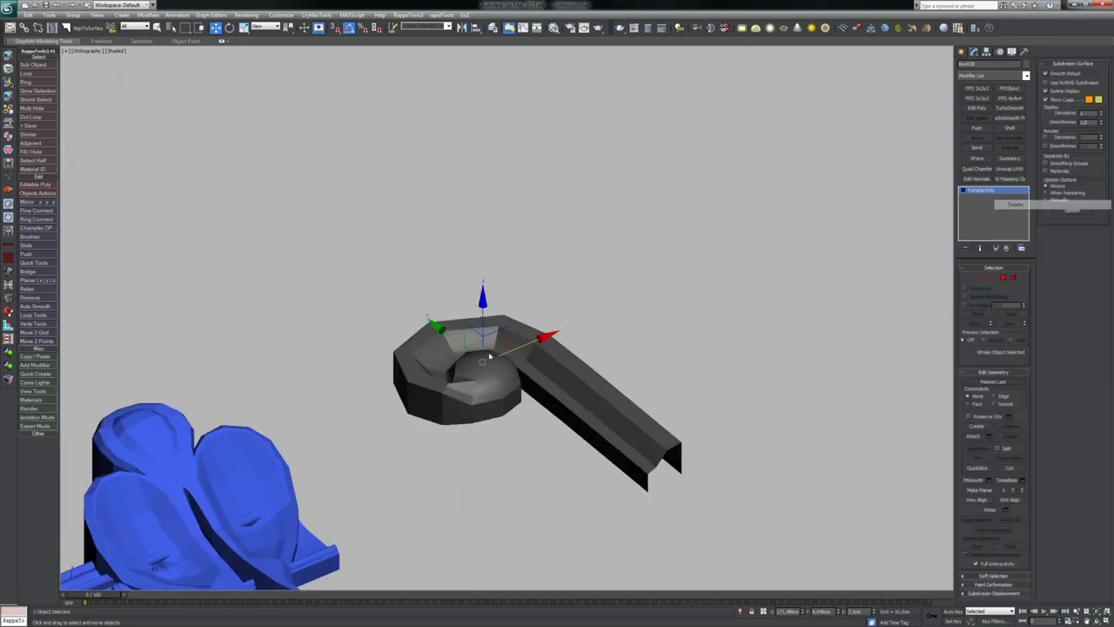
Step: Select the insert surface beneath the smaller gabled roof and survey the whole building with its loose ornaments
middle_drag(489, 356, 674, 274)
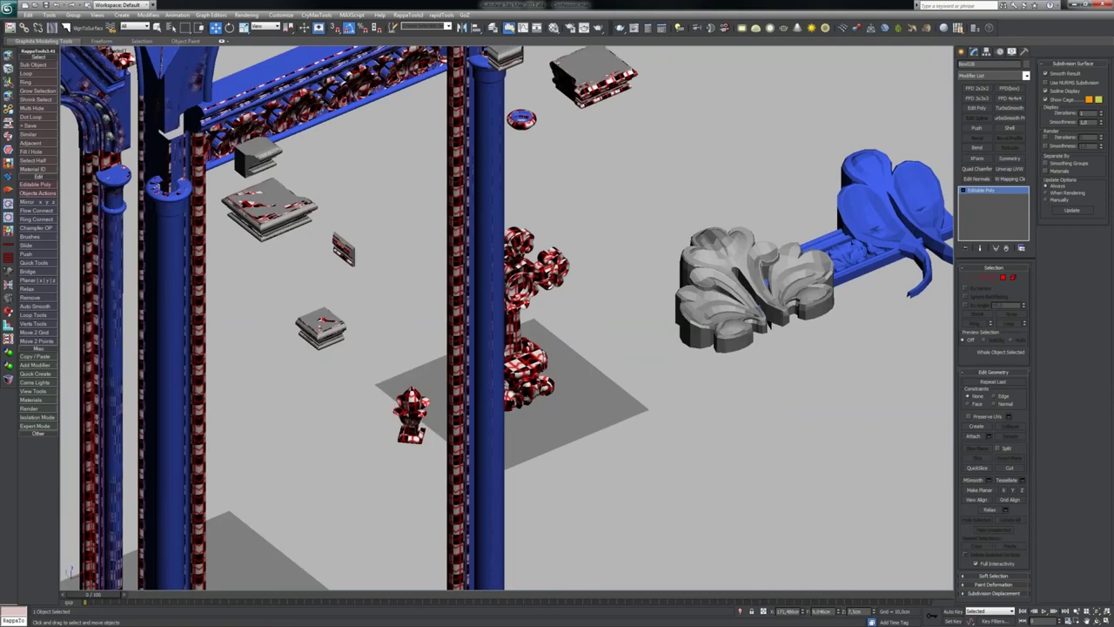
middle_drag(374, 261, 637, 382)
click(172, 94)
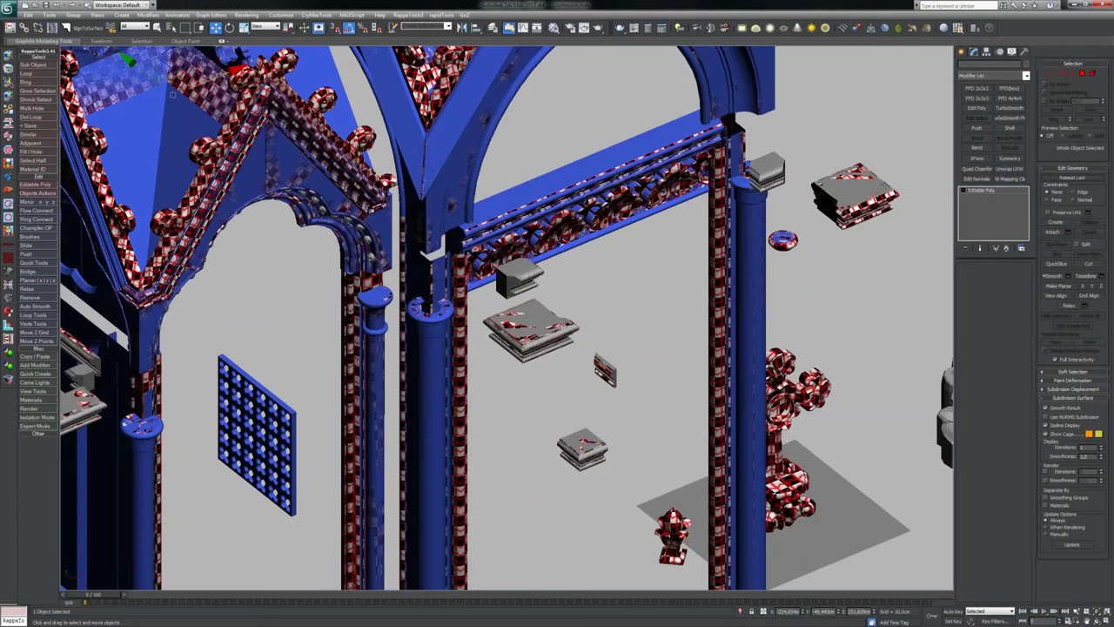
scroll(487, 279, down, 5)
alt+middle_drag(487, 279, 509, 248)
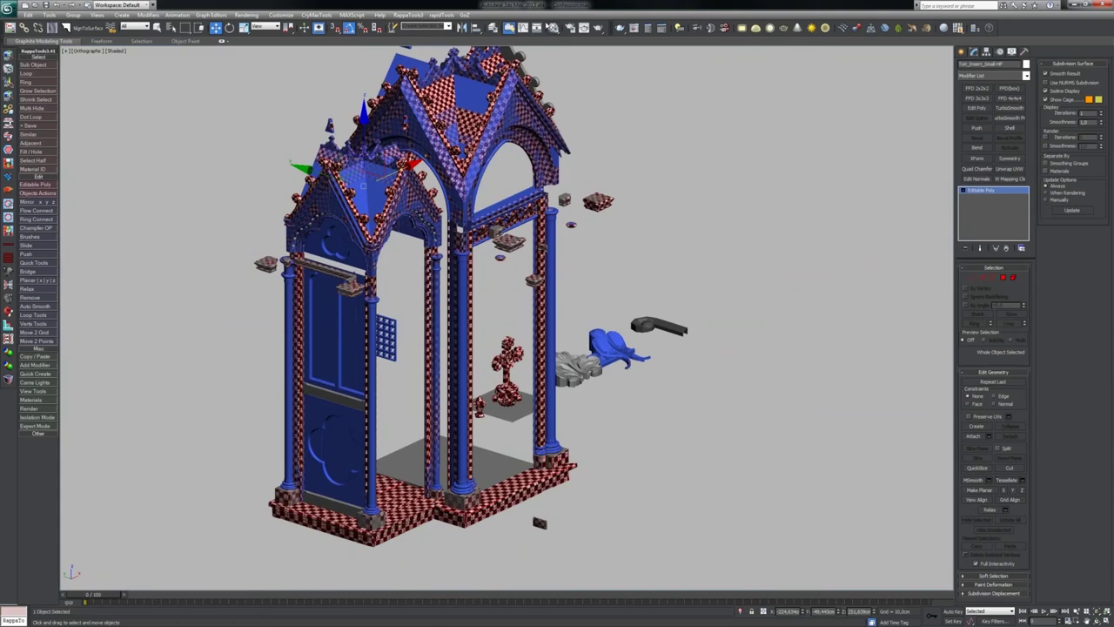
Step: Open the layer manager and unhide the Ornament layer
click(492, 28)
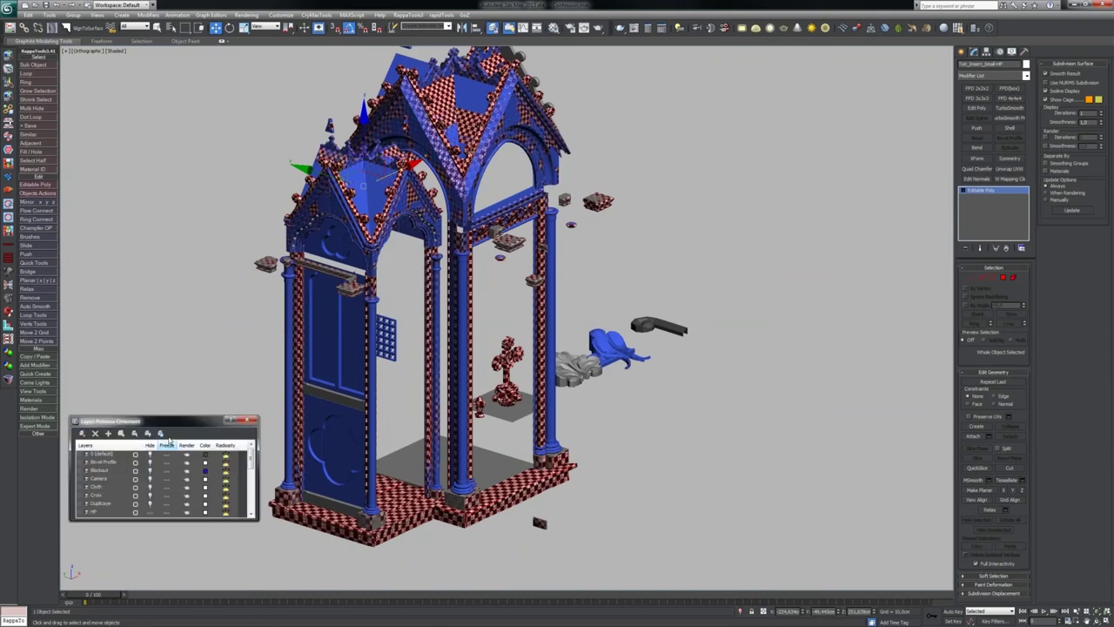
drag(170, 421, 193, 313)
click(276, 373)
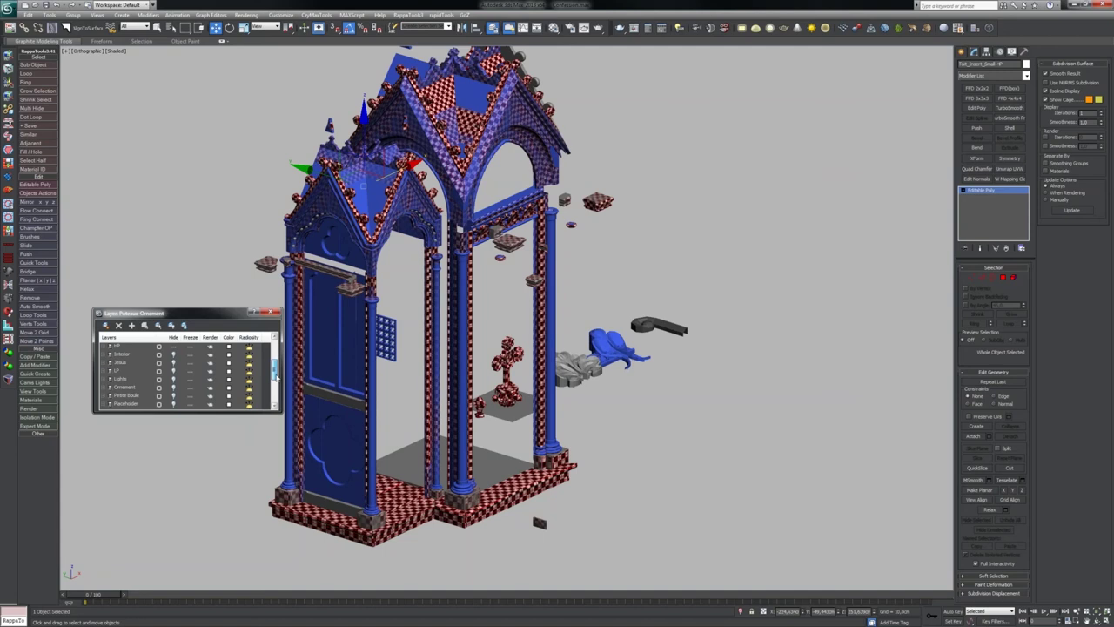
drag(276, 375, 276, 378)
click(173, 381)
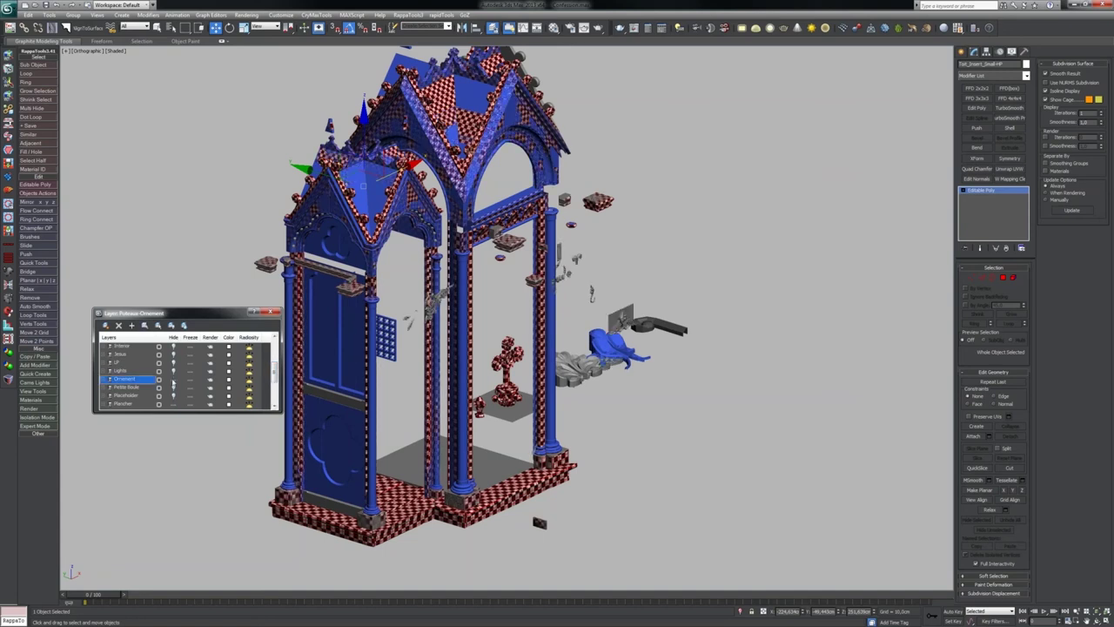